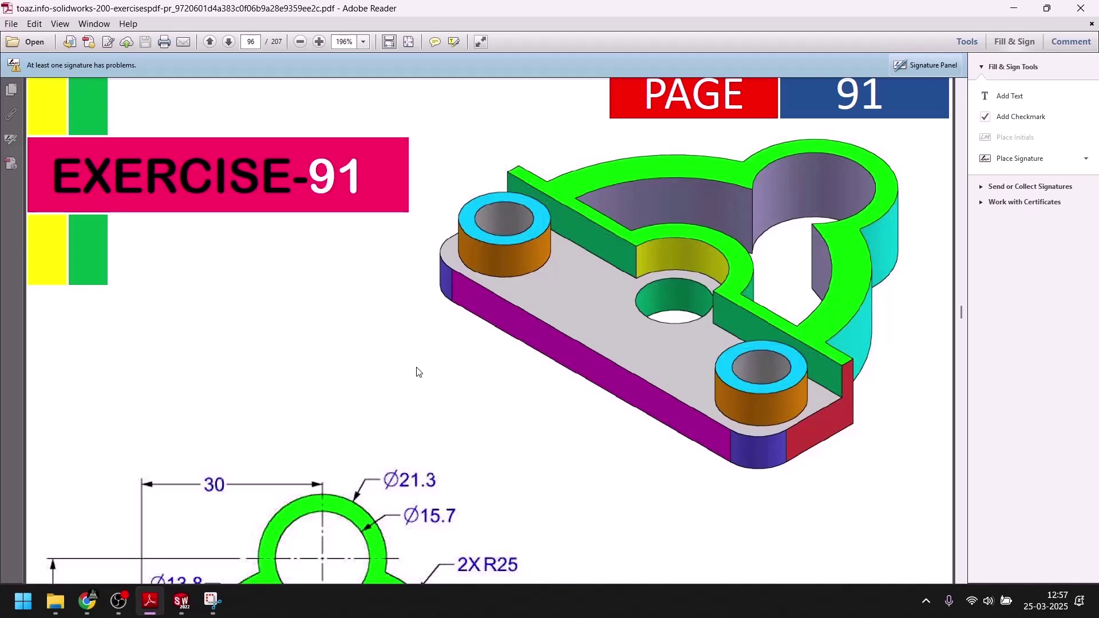
Examine the isometric and dimensioned views of Exercise-91 and Exercise-92 in the PDF and compare the two parts.
scroll(343, 401, down, 20)
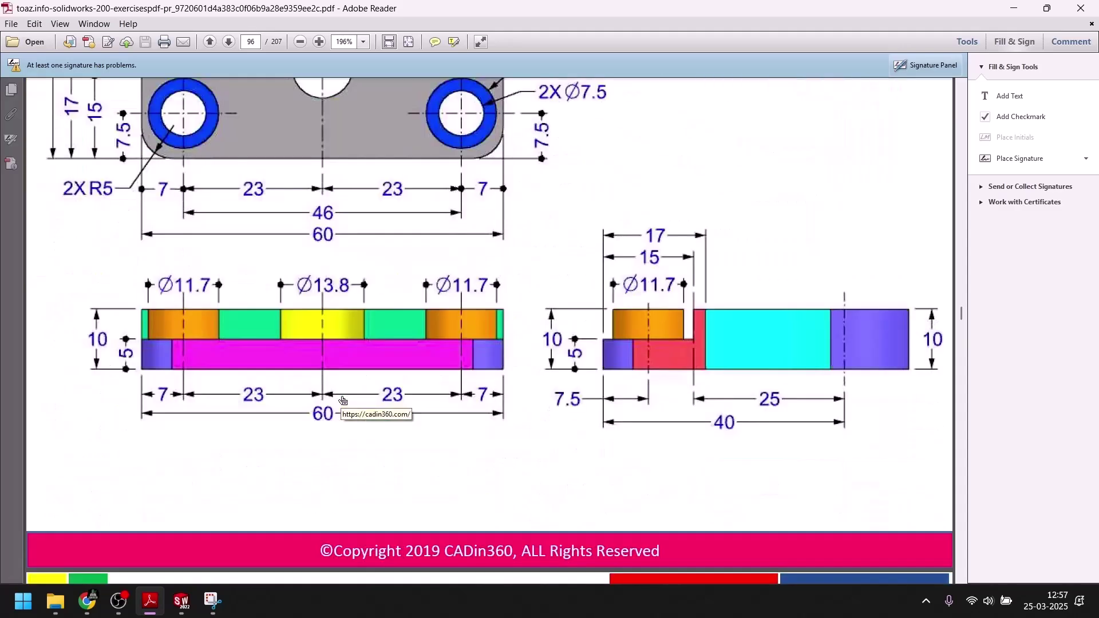
scroll(344, 401, down, 10)
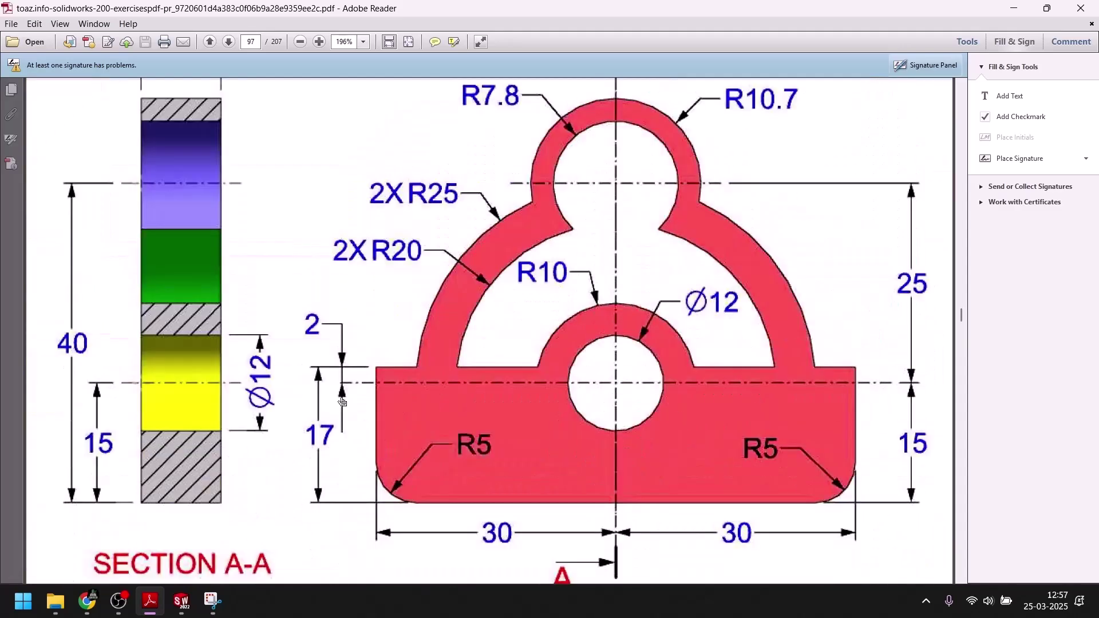
scroll(342, 402, up, 15)
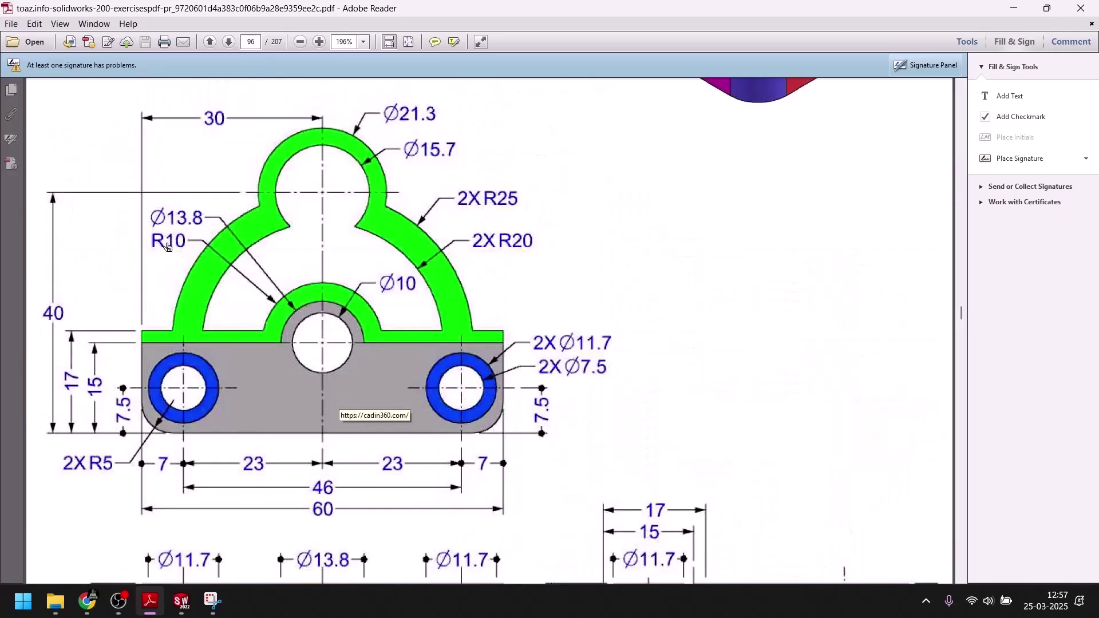
scroll(264, 173, down, 15)
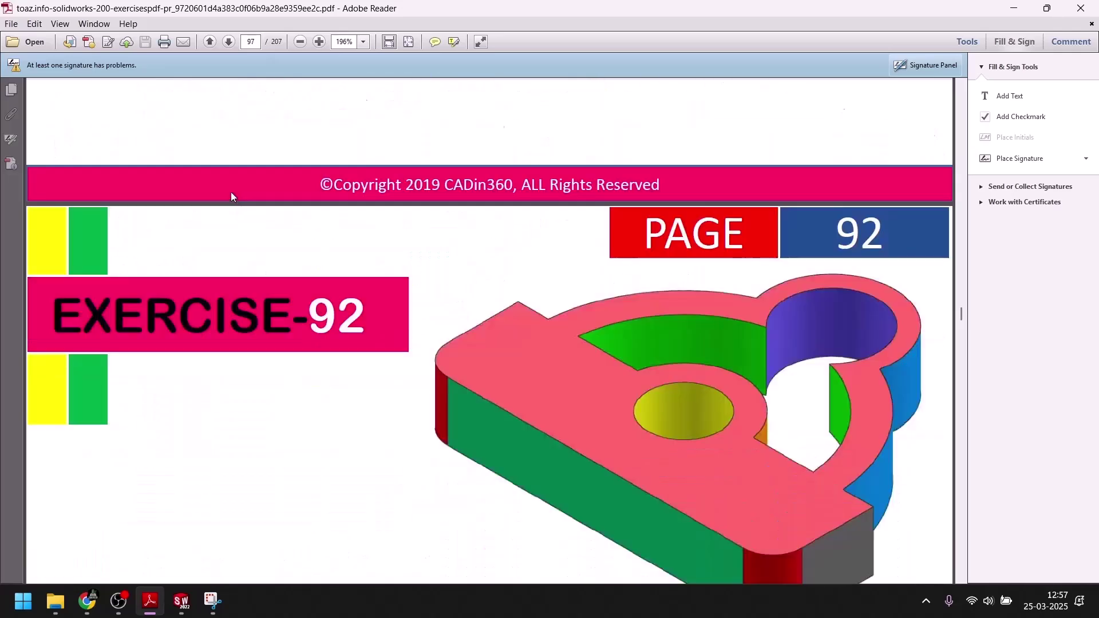
scroll(365, 254, down, 5)
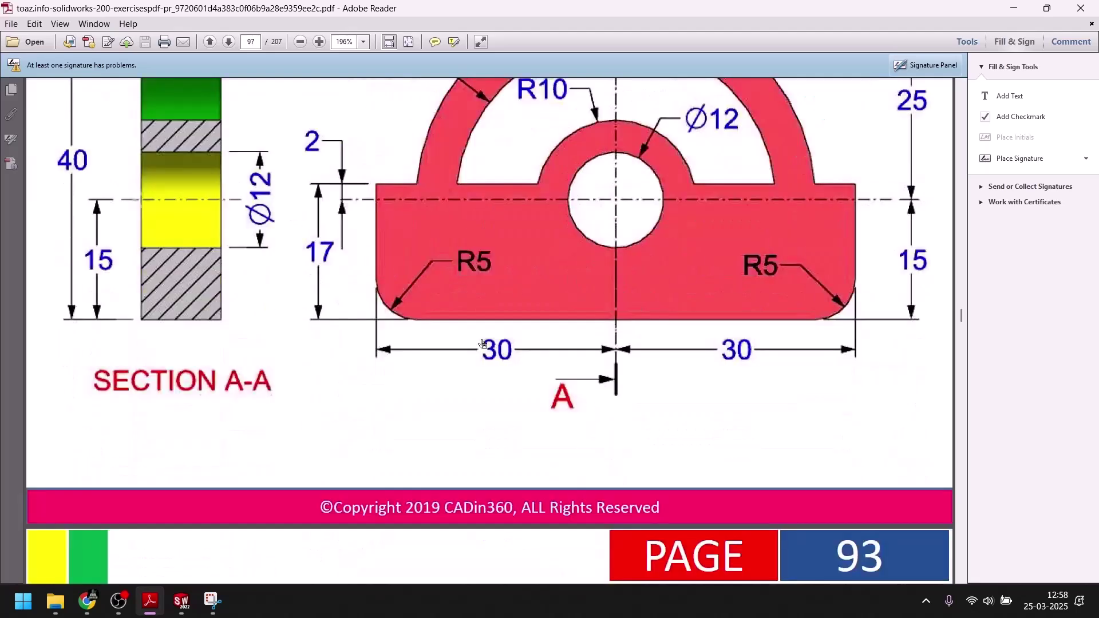
scroll(481, 343, up, 8)
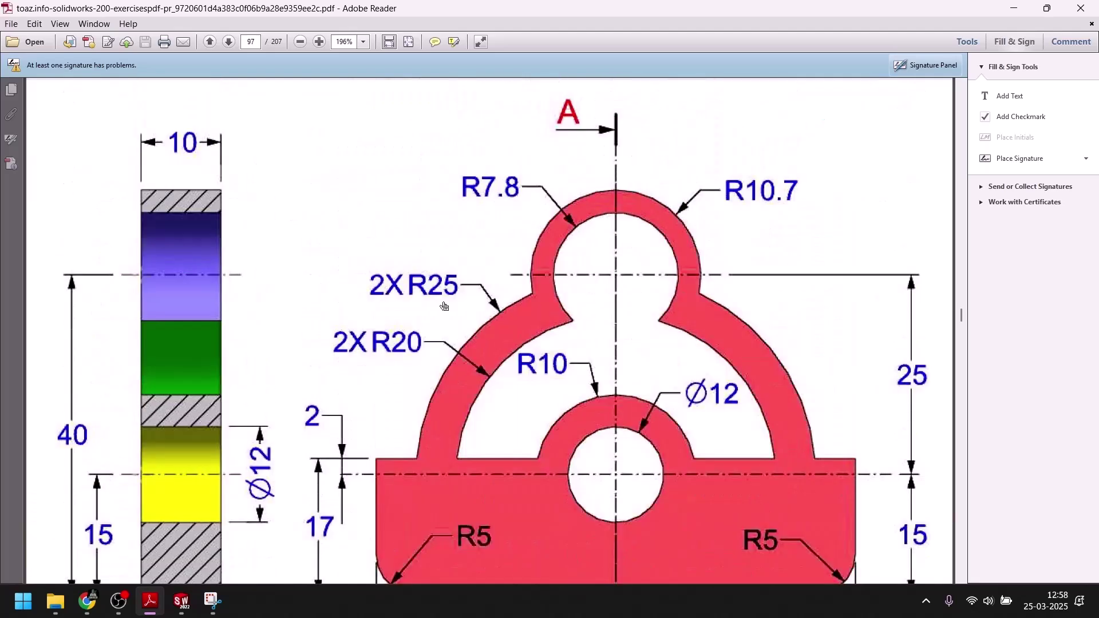
scroll(444, 307, up, 10)
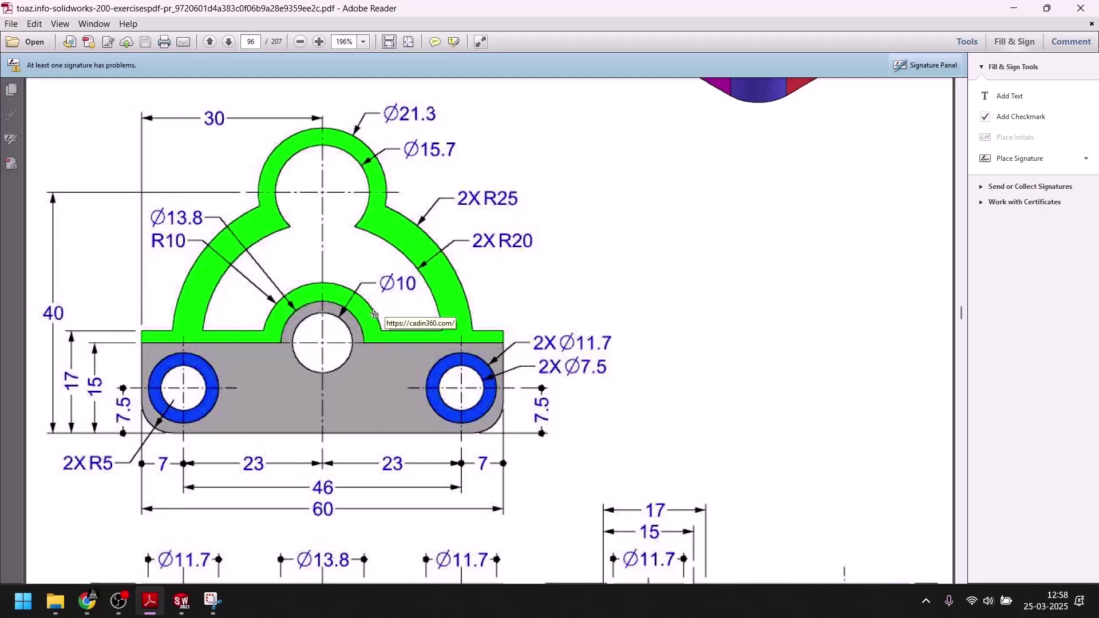
scroll(378, 309, up, 10)
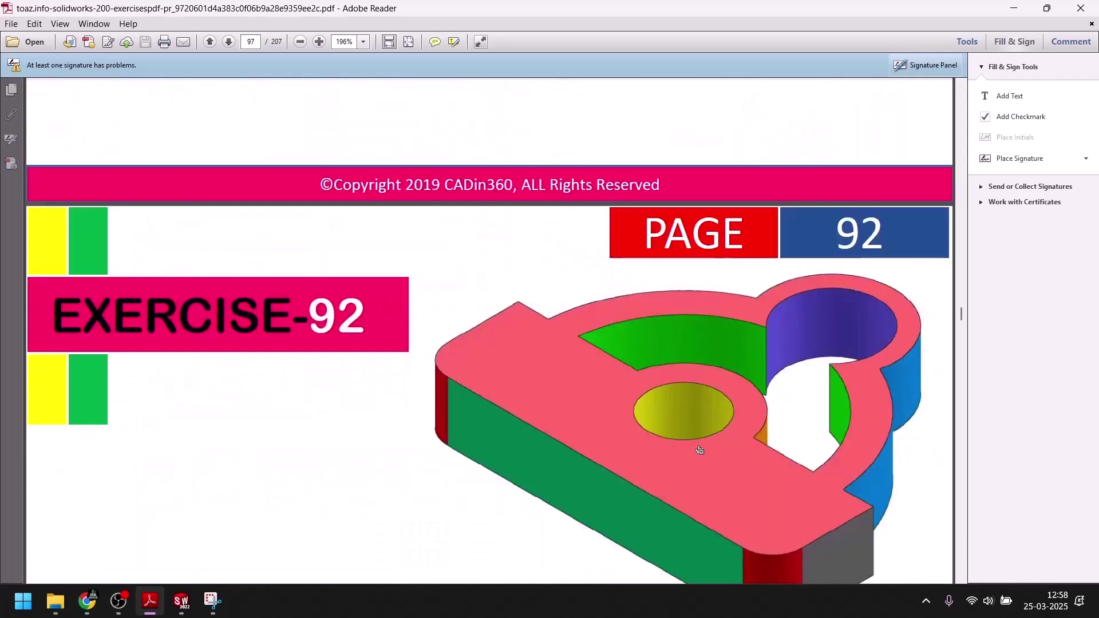
scroll(700, 447, up, 10)
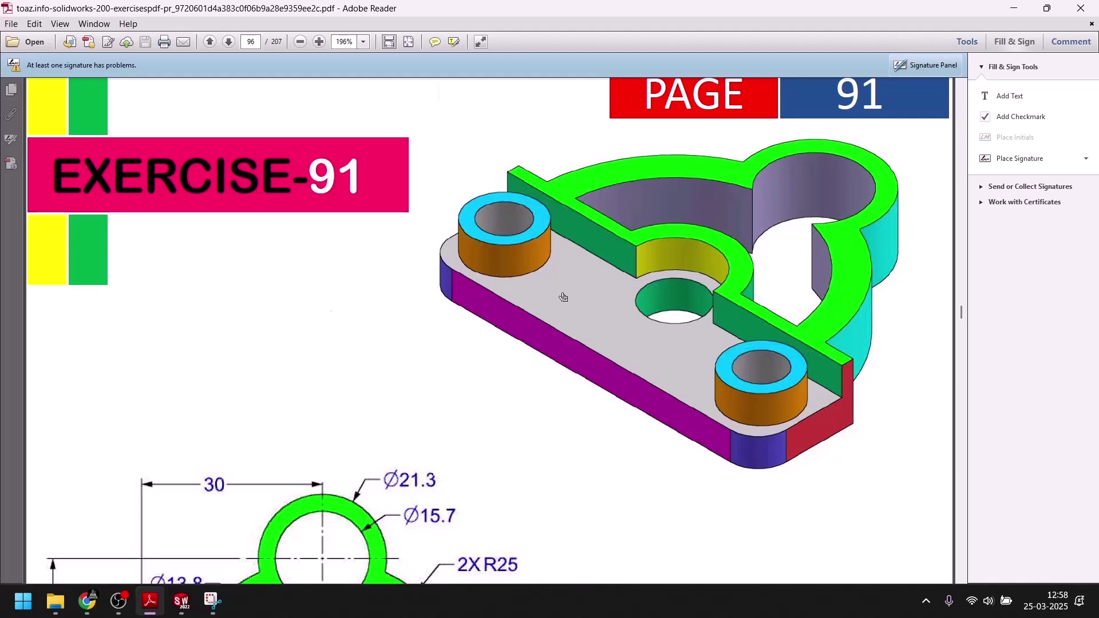
Study the Exercise-91 isometric, top, front and side views for the plate, boss, hole and arc dimensions.
scroll(562, 295, down, 5)
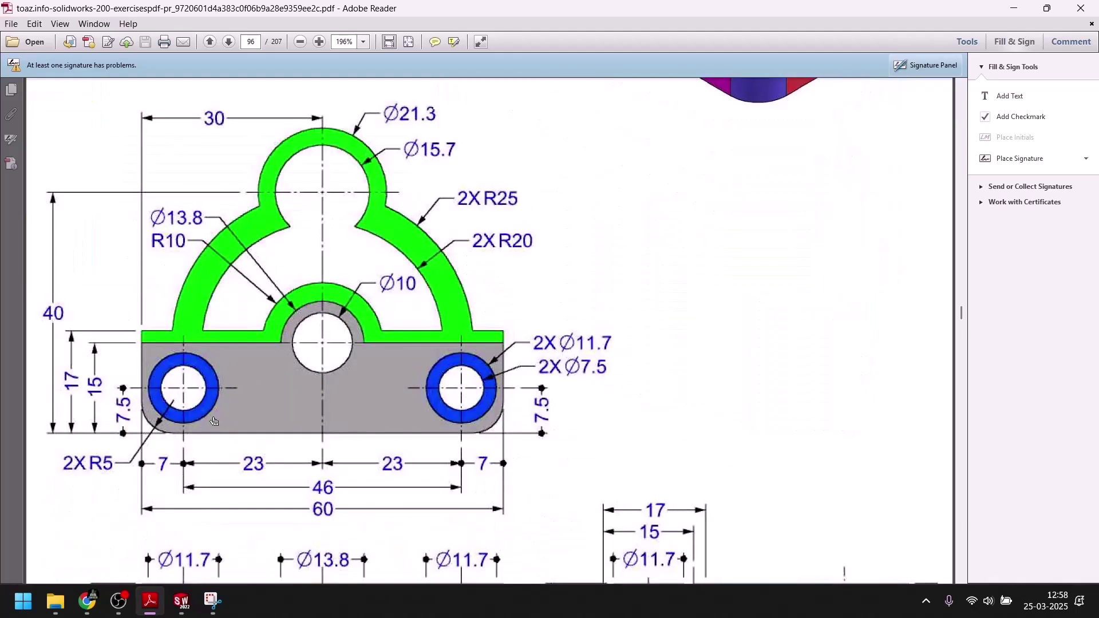
scroll(451, 395, up, 5)
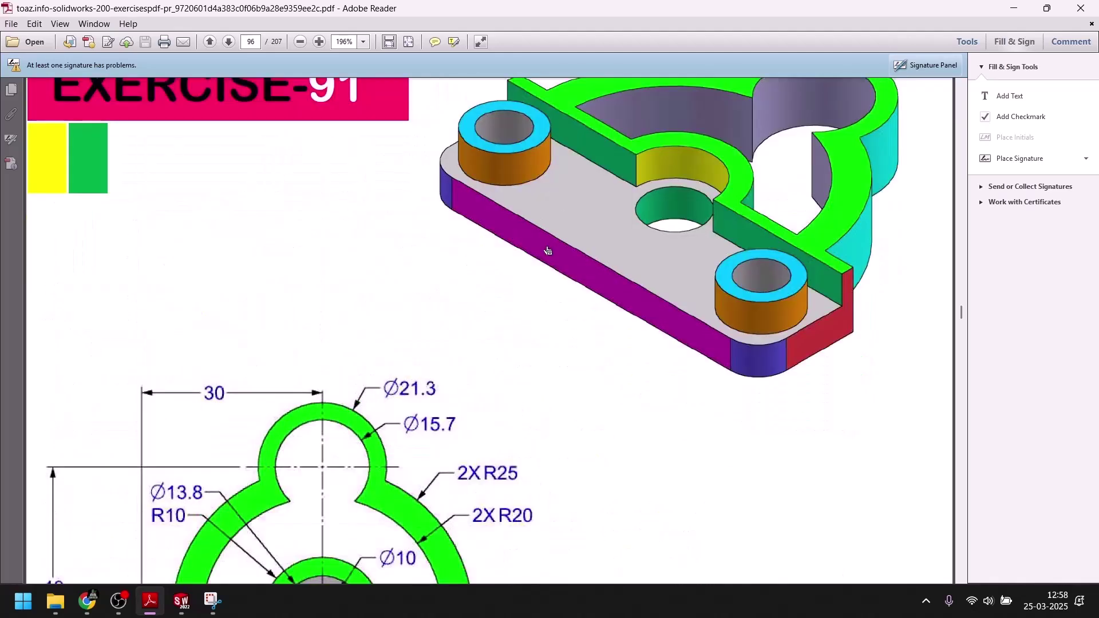
scroll(458, 348, down, 3)
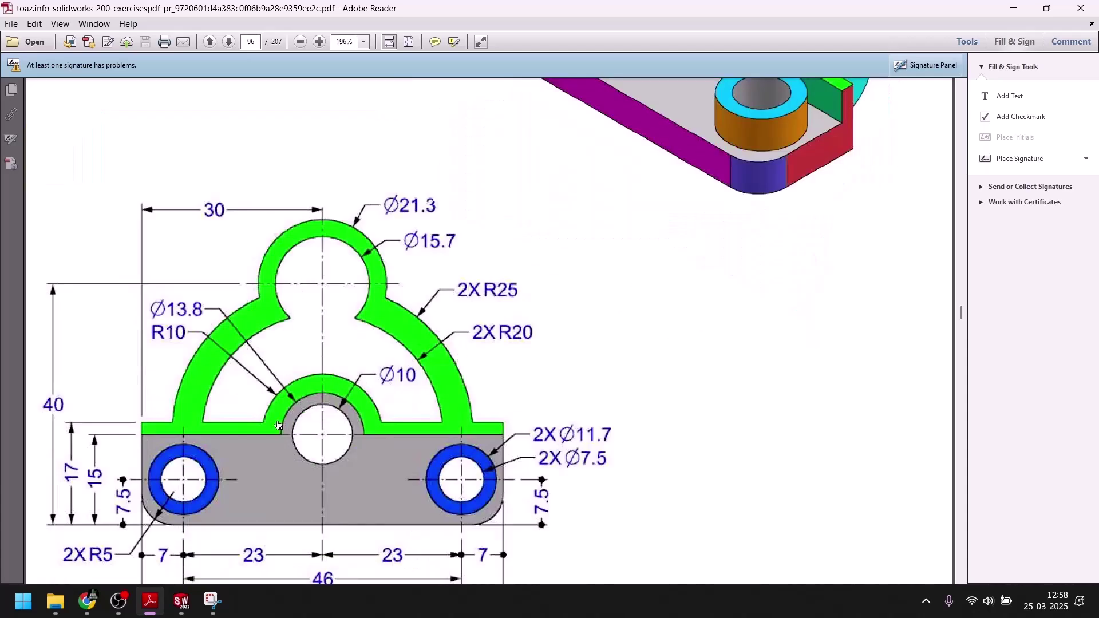
scroll(283, 438, down, 3)
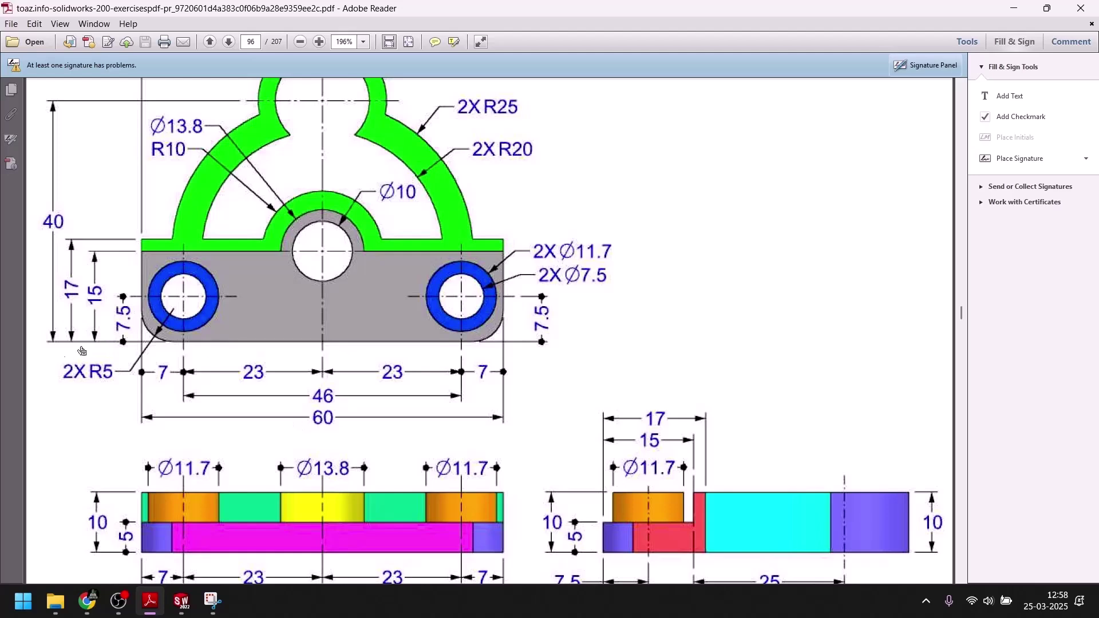
scroll(282, 343, down, 2)
scroll(313, 353, up, 2)
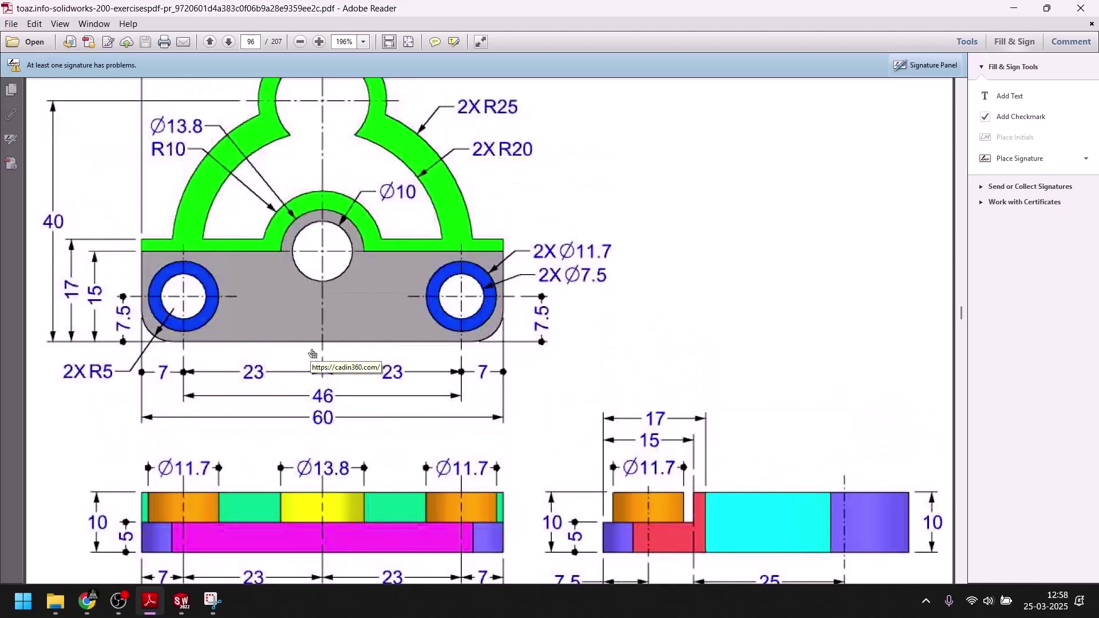
scroll(313, 353, up, 2)
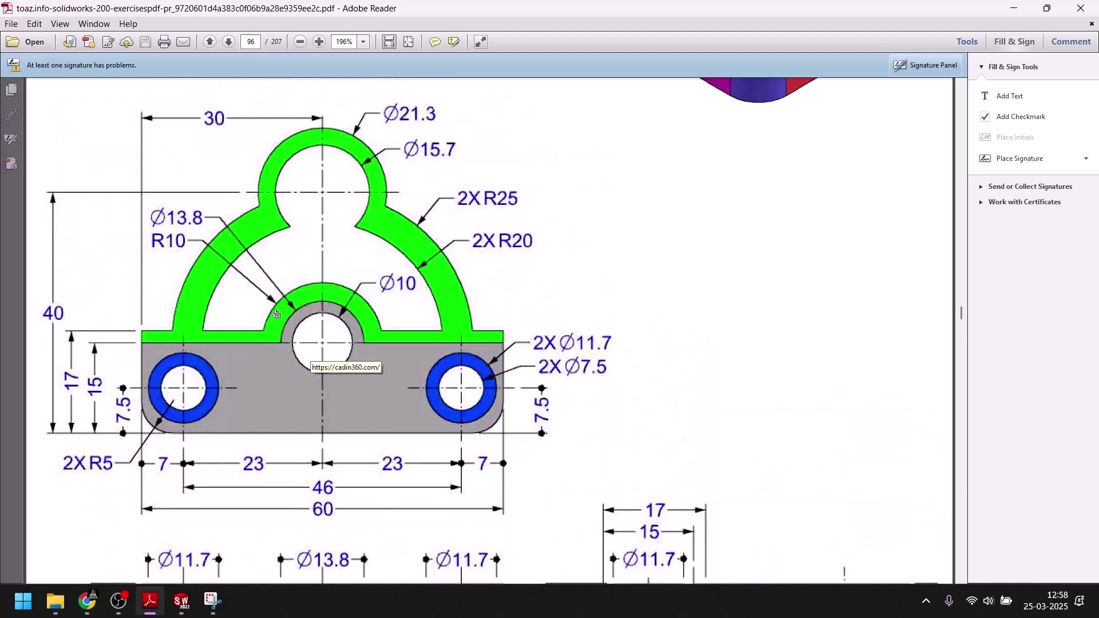
Switch to SOLIDWORKS, create a new part and start a sketch on the Top Plane.
click(183, 600)
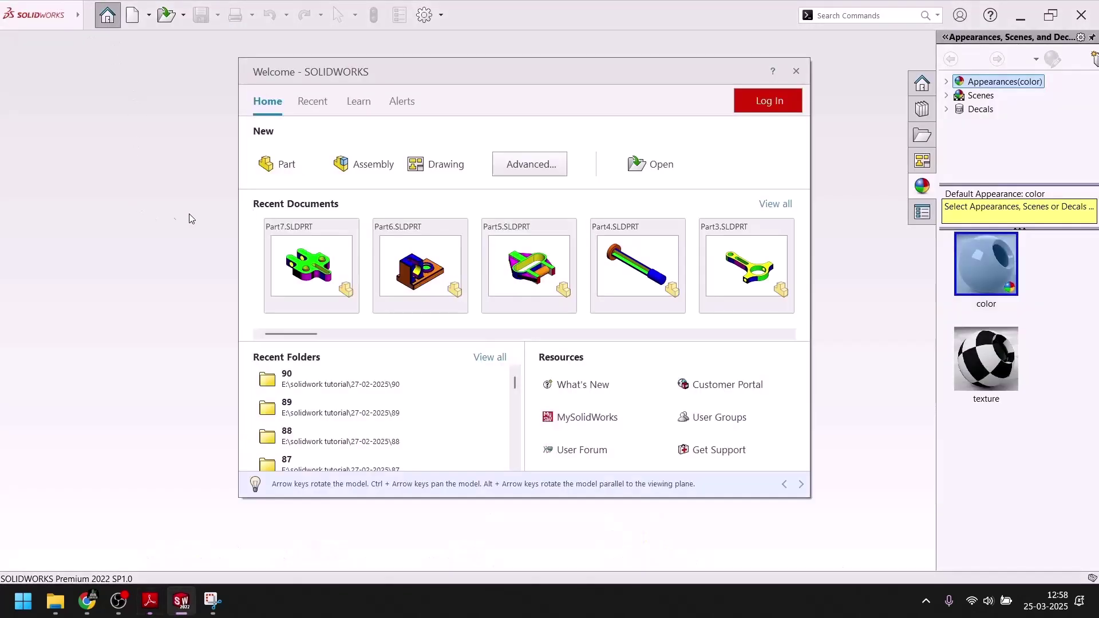
click(289, 166)
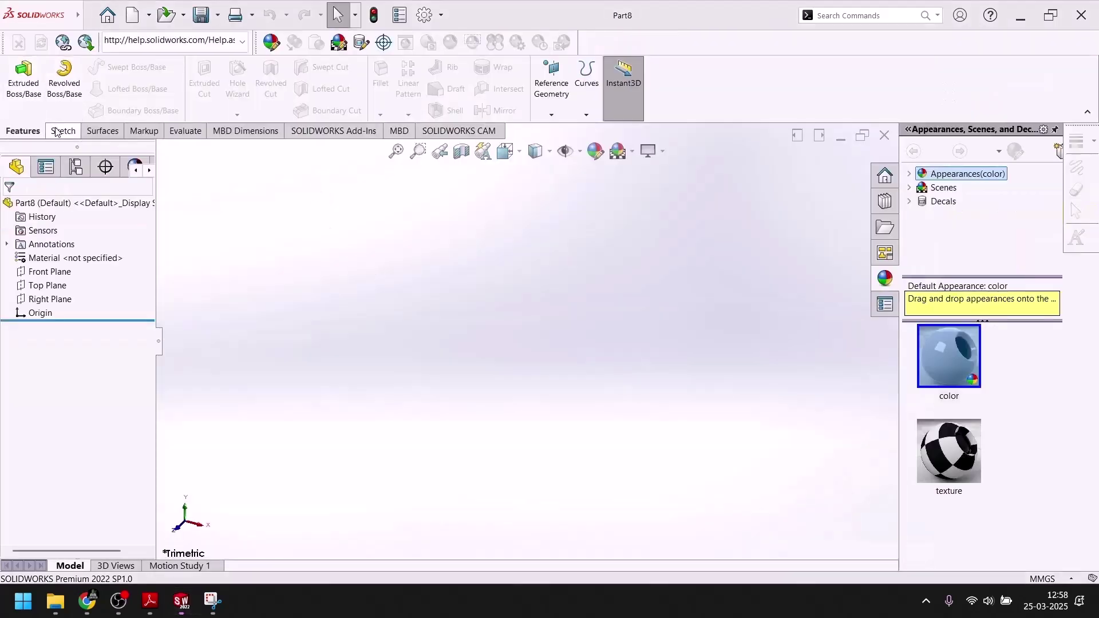
click(57, 132)
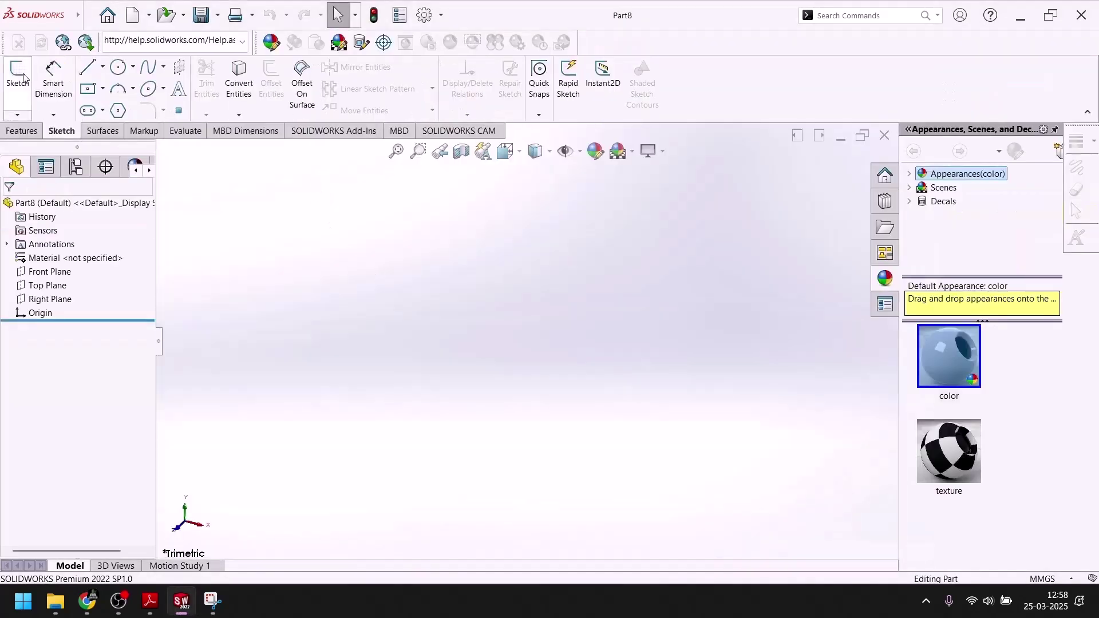
click(17, 78)
click(690, 340)
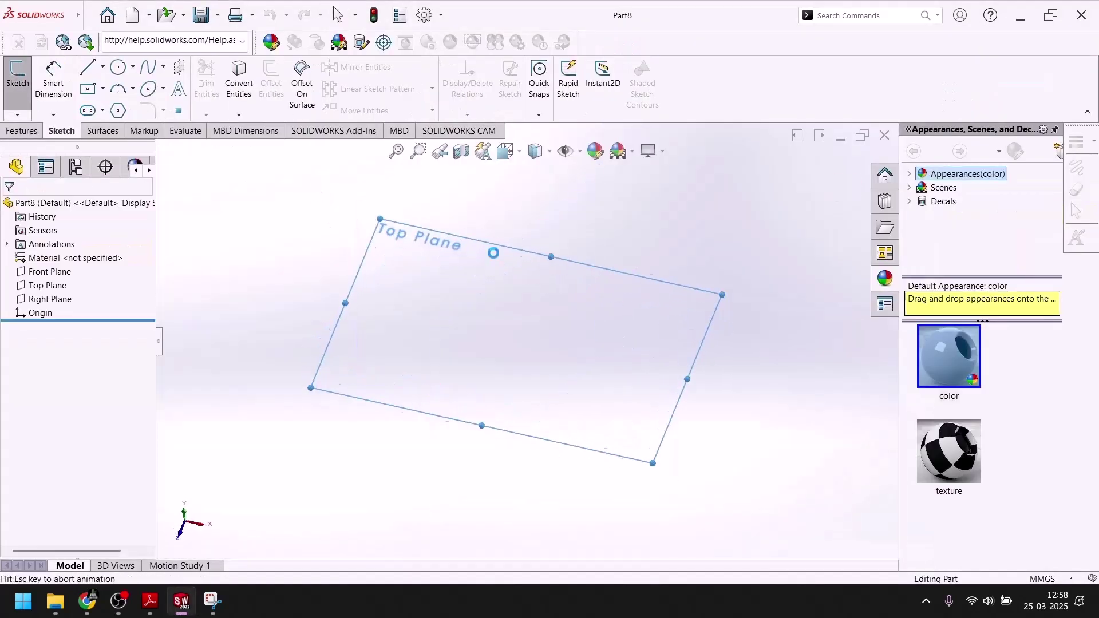
Draw an infinite vertical and an infinite horizontal construction centerline through the origin.
click(102, 69)
click(118, 98)
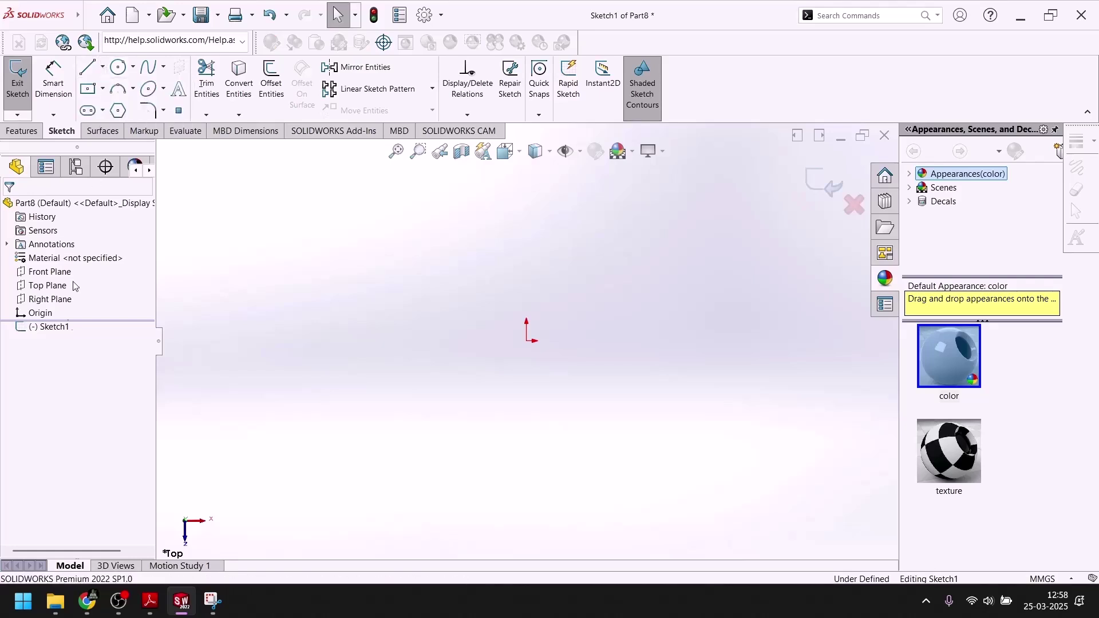
click(527, 342)
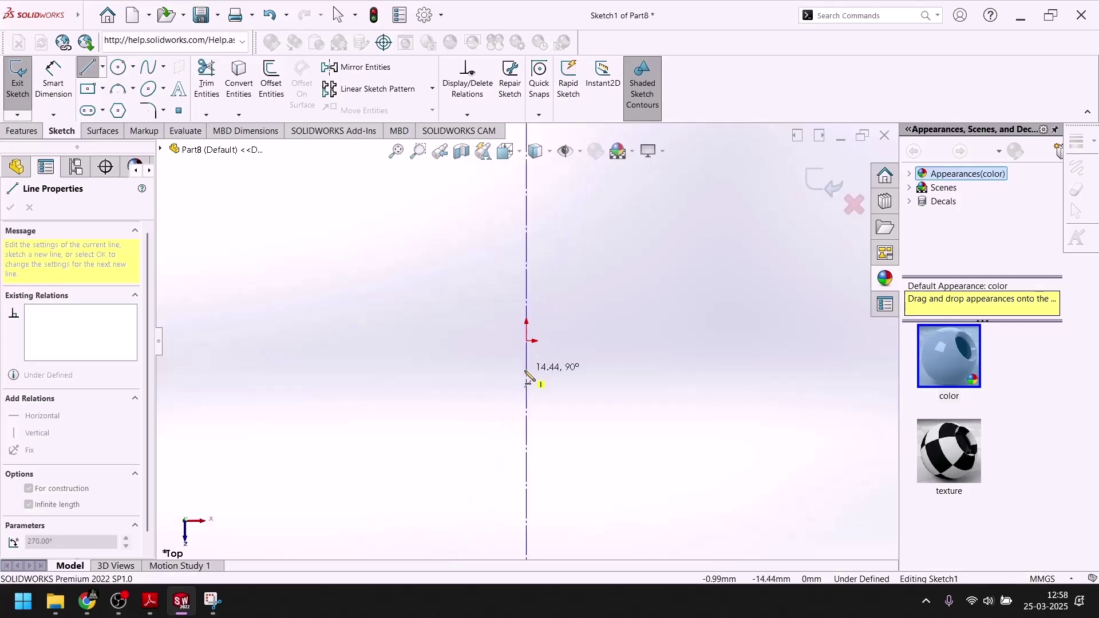
click(529, 369)
click(527, 342)
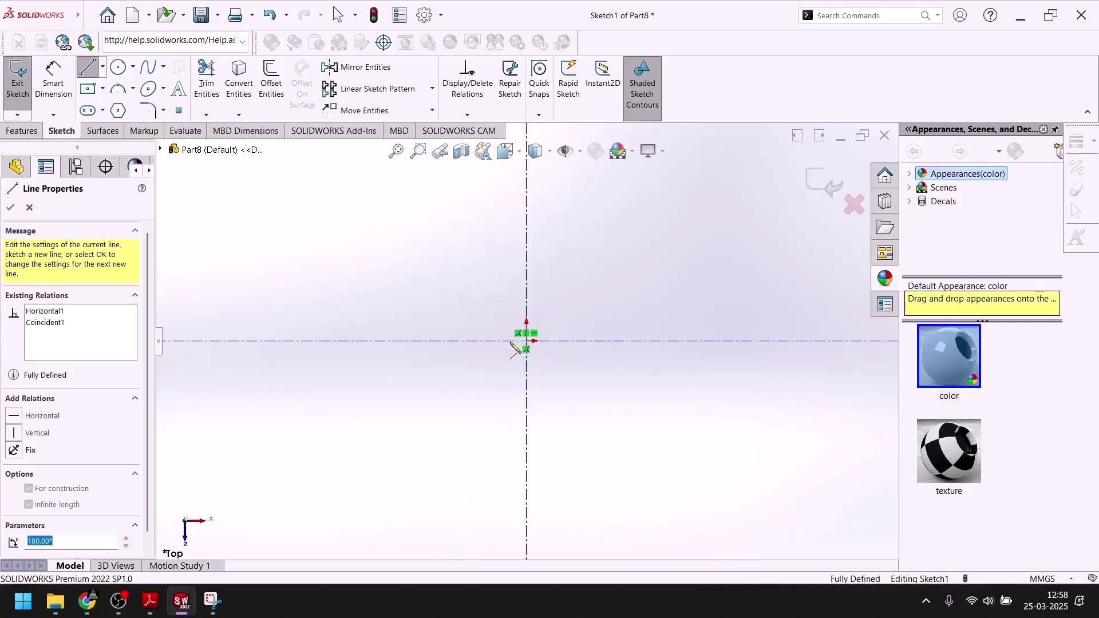
click(522, 340)
click(12, 209)
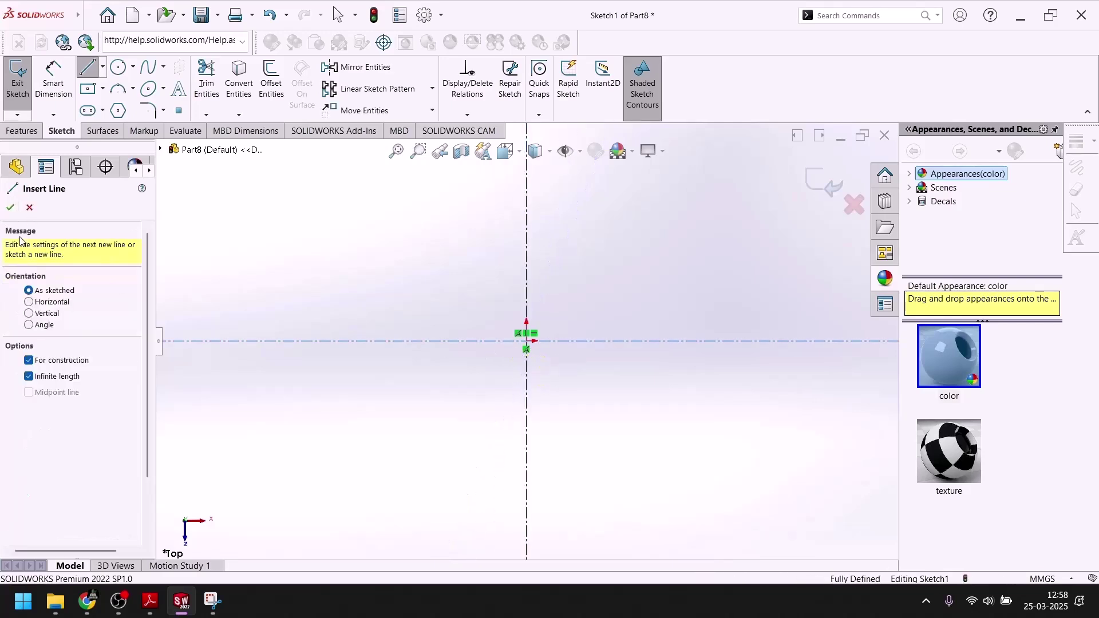
Sketch a circle centred on the origin with a radius of about 42.5 mm, consulting the Exercise-91 drawing.
click(118, 67)
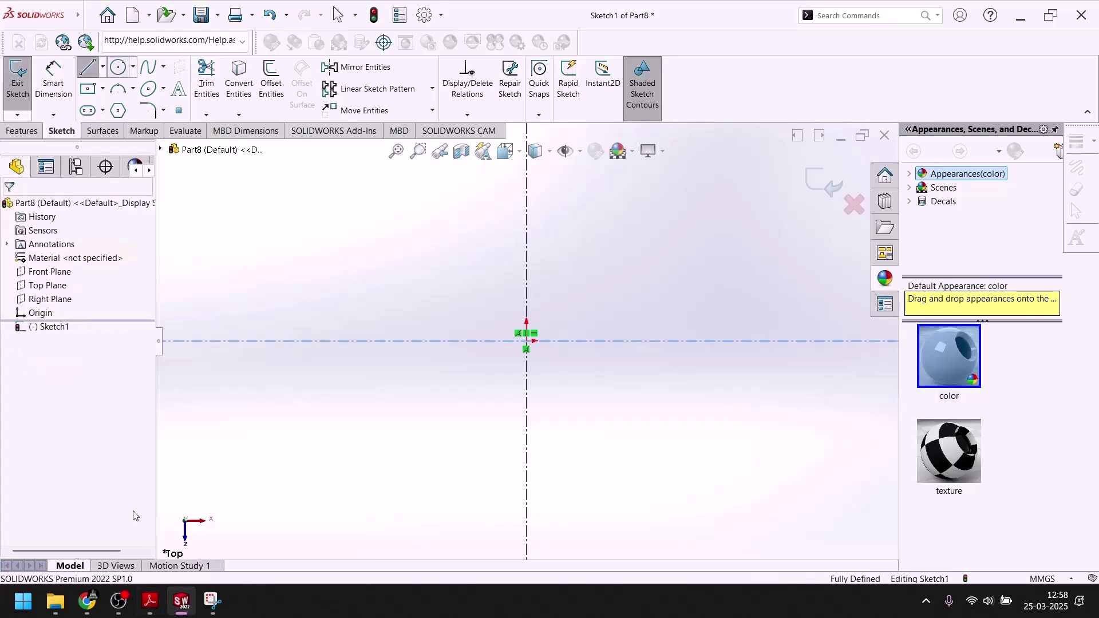
key(alt+Tab)
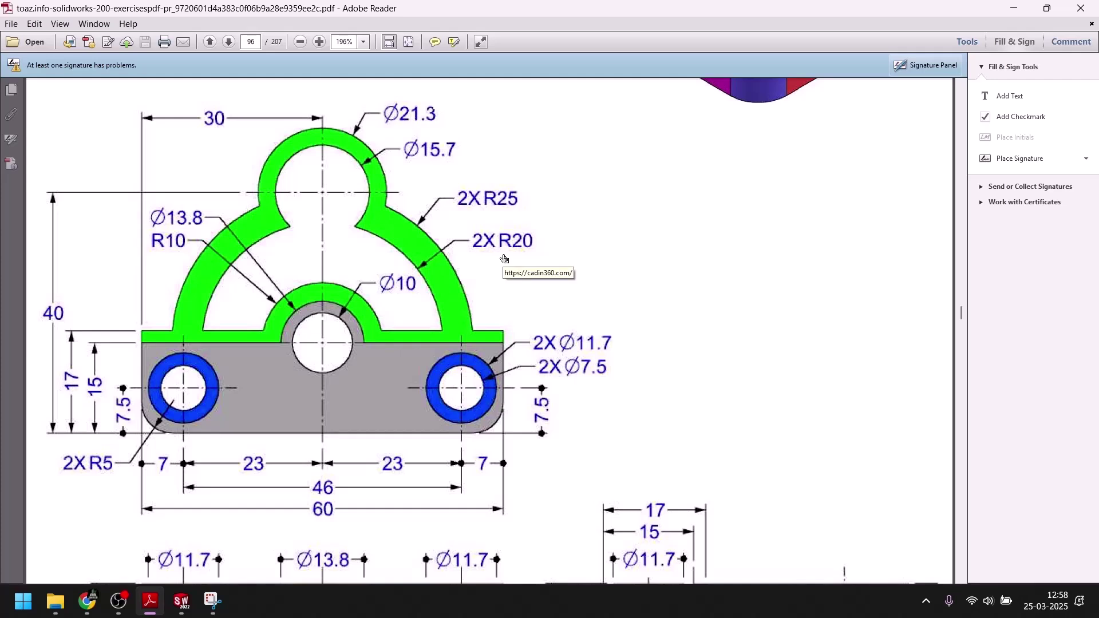
key(alt+Tab)
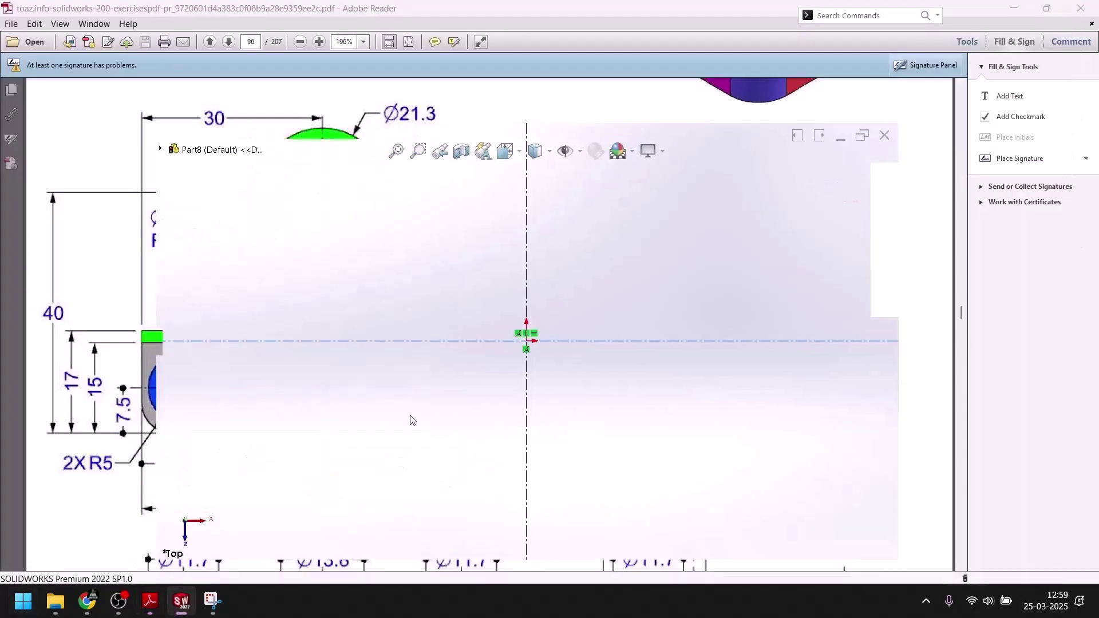
click(527, 342)
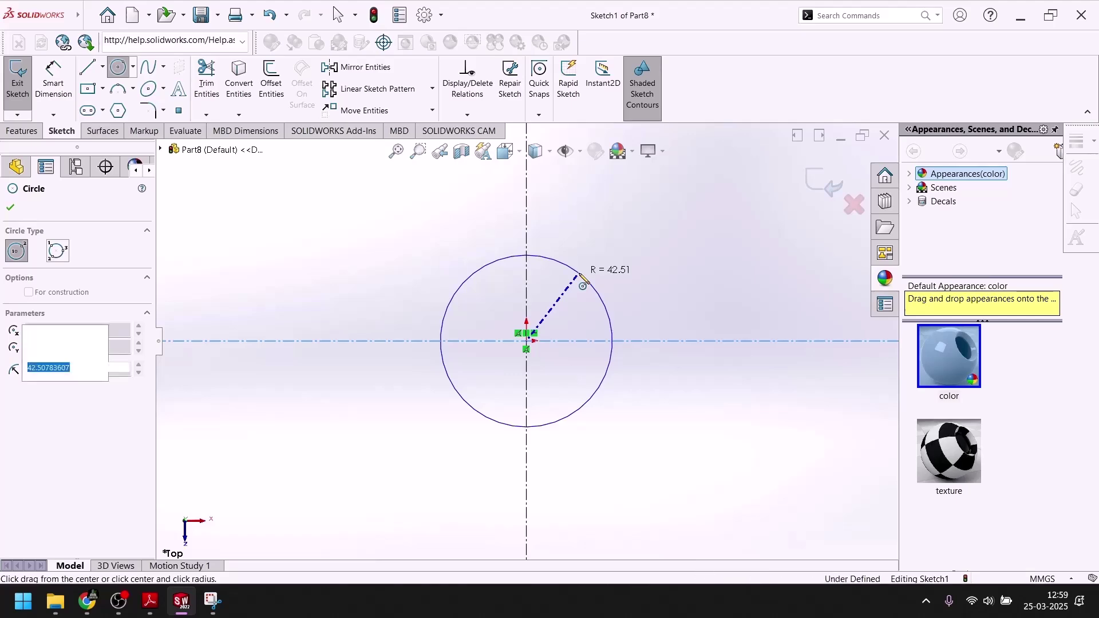
click(578, 274)
click(182, 601)
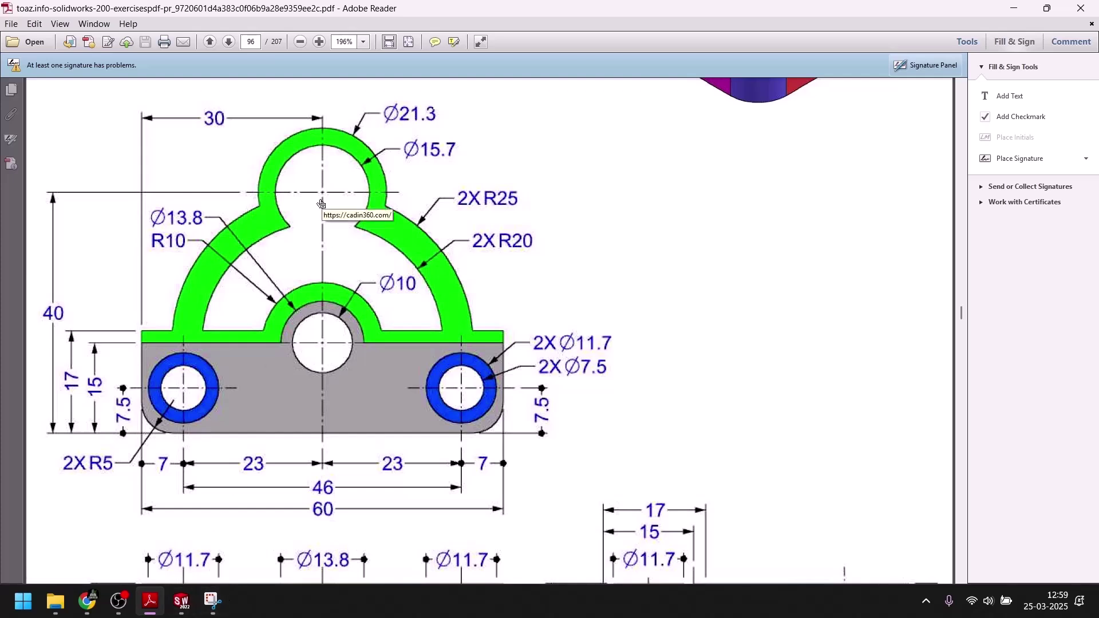
click(87, 601)
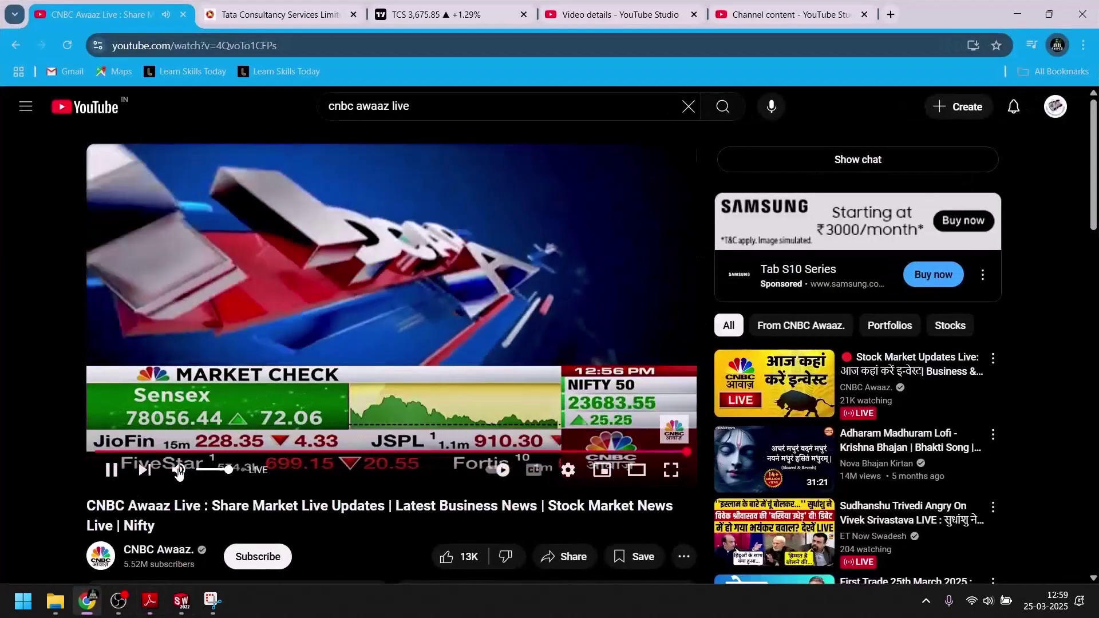
click(1025, 8)
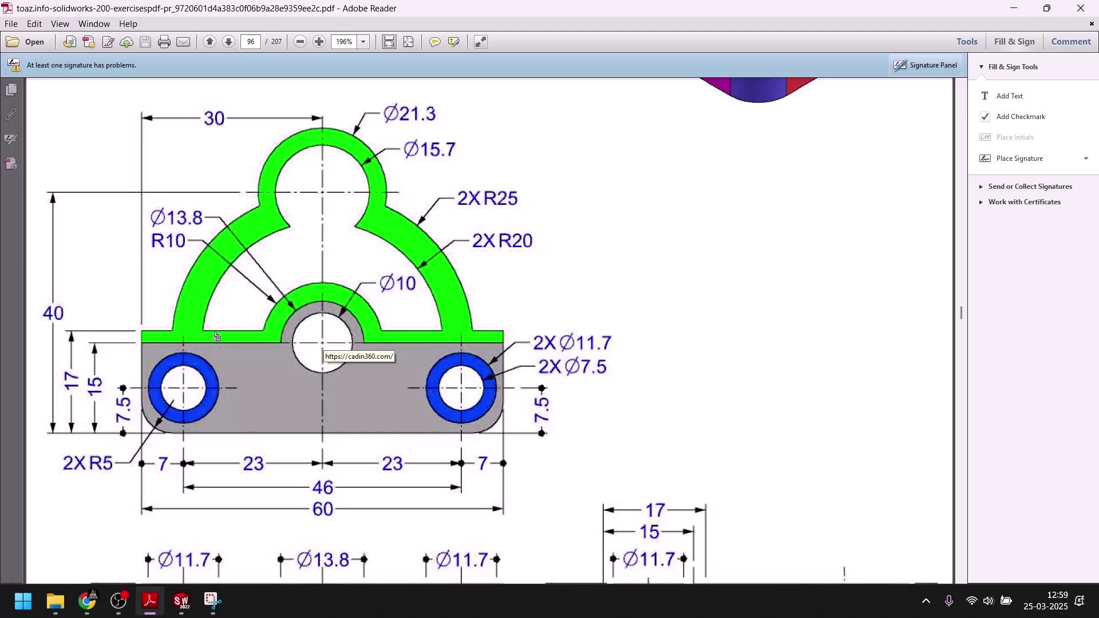
click(181, 601)
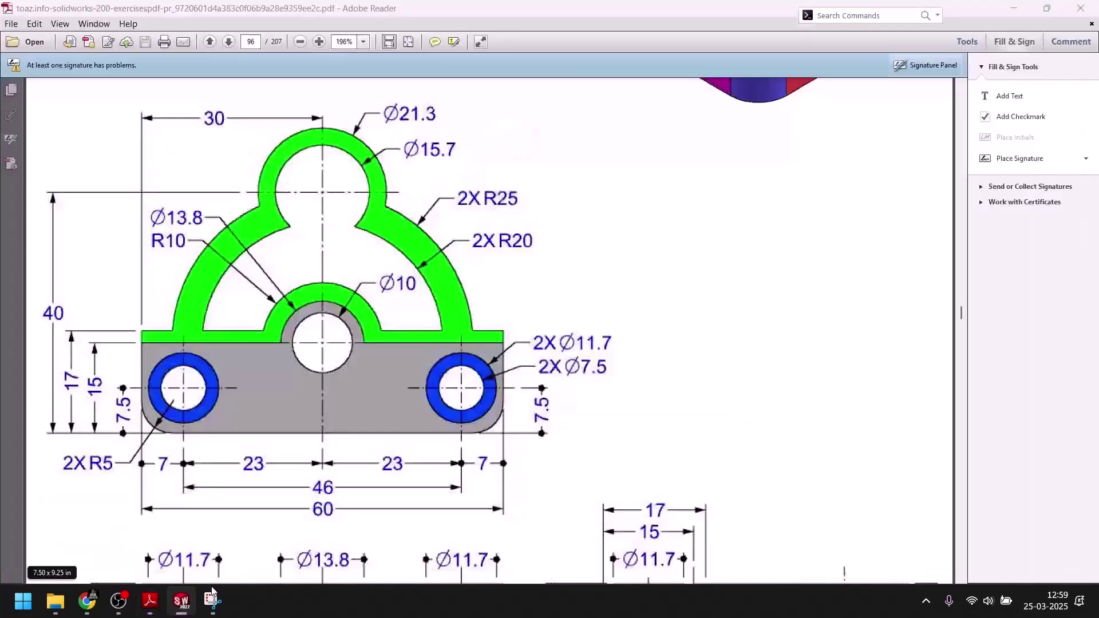
Draw a horizontal centerline about 132 mm long, about 69 mm above the origin and crossing the vertical axis.
click(102, 67)
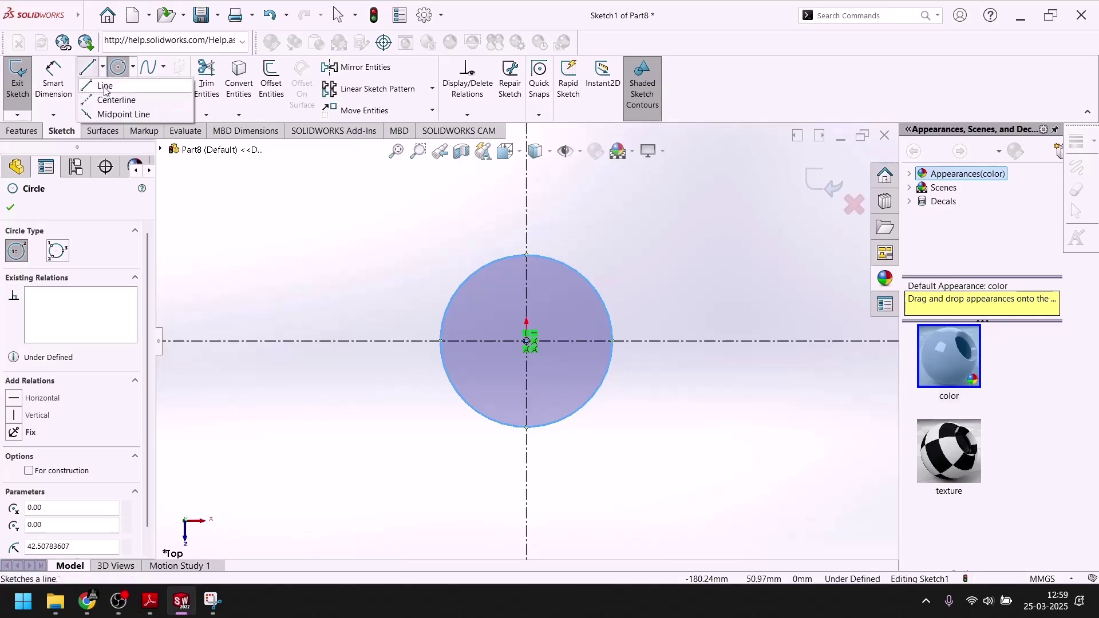
key(Escape)
click(394, 201)
click(659, 200)
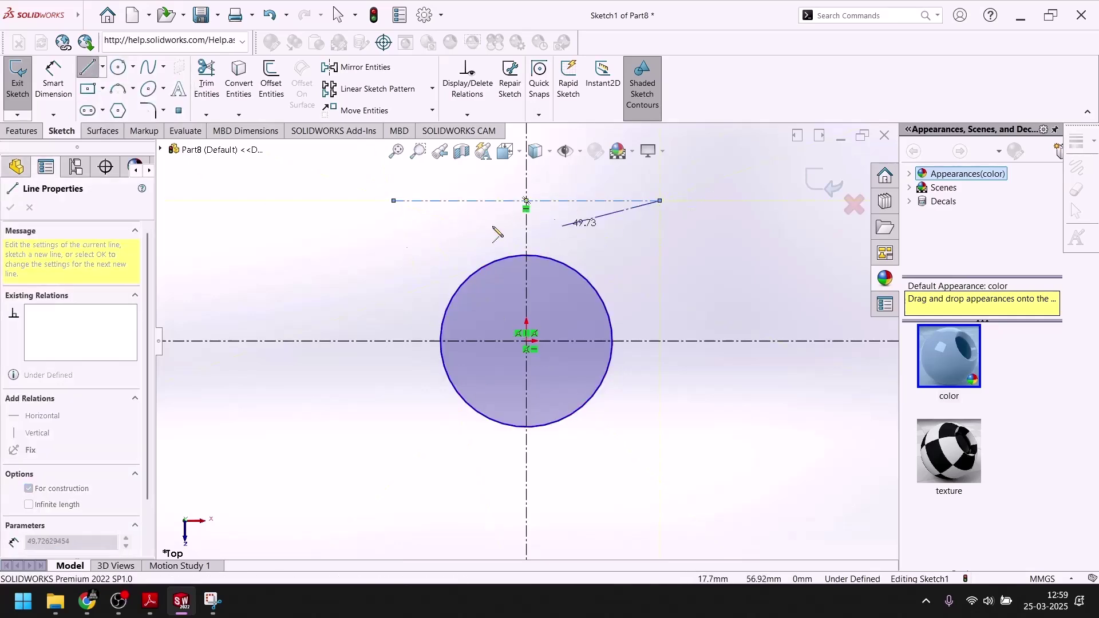
double_click(315, 258)
Dimension the vertical distance between the upper horizontal centerline and the horizontal centerline through the origin as 25 mm.
click(54, 77)
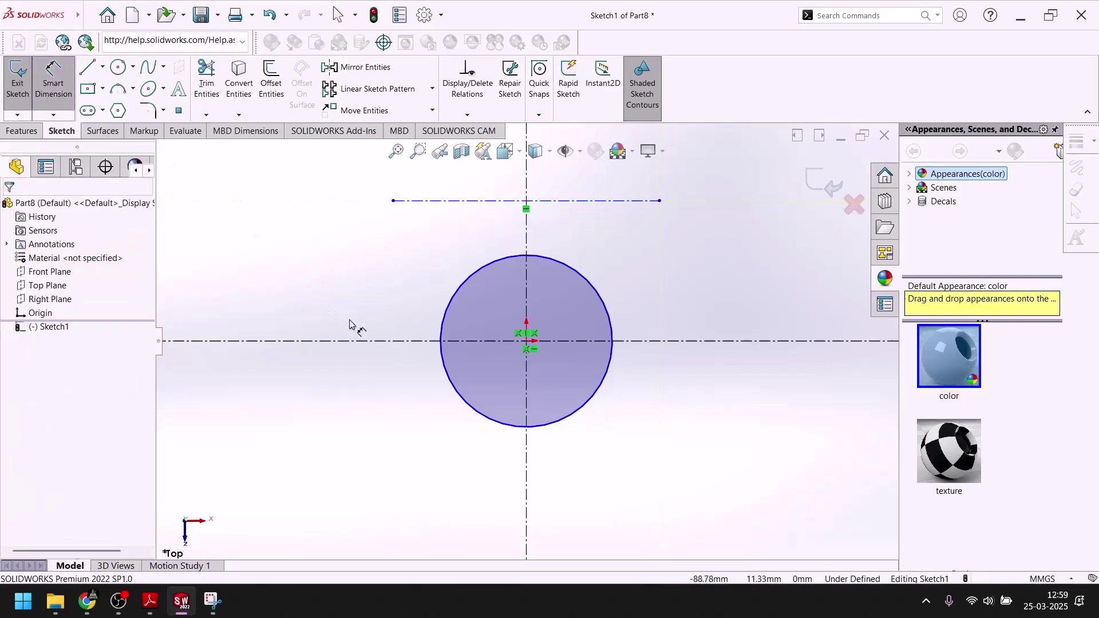
click(418, 202)
click(378, 341)
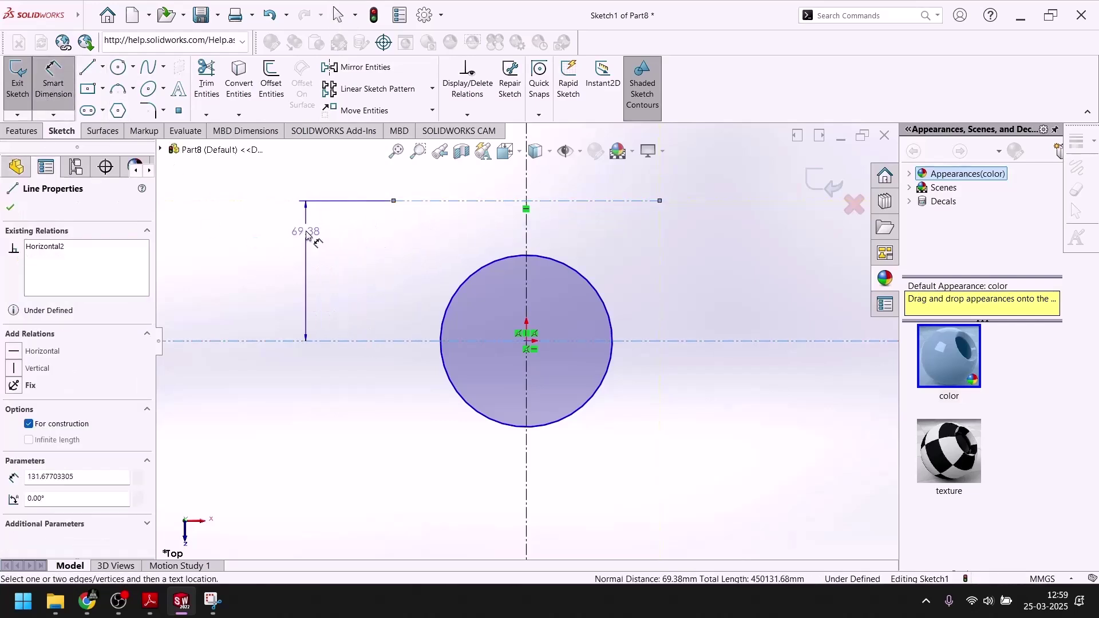
click(306, 231)
text(25)
key(Return)
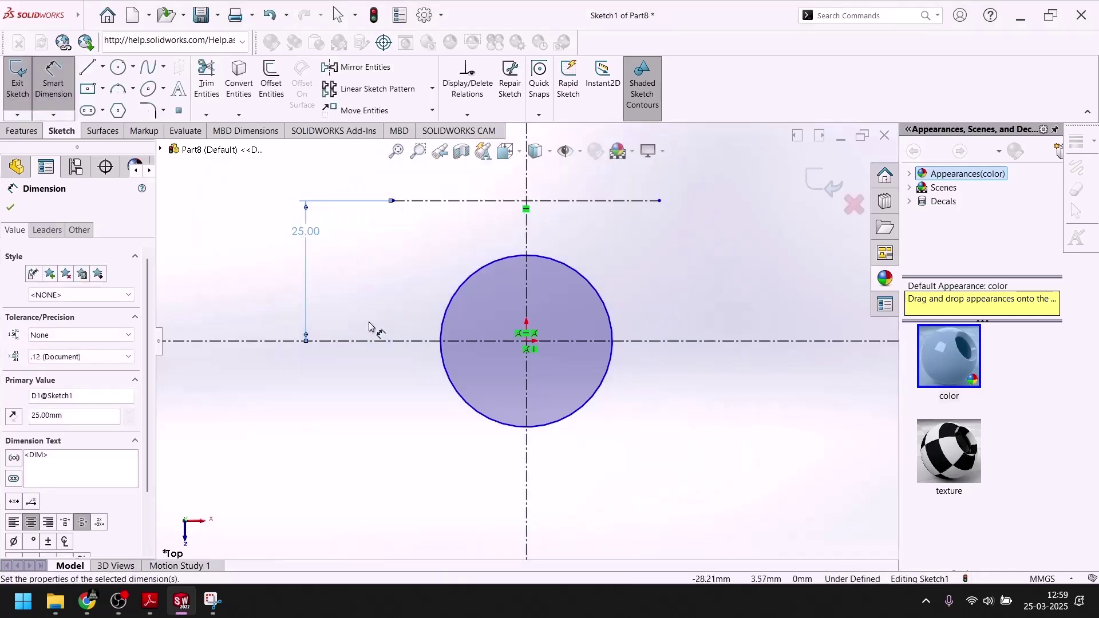
click(12, 208)
Dimension the diameter of the circle centred on the origin as 40 mm.
click(53, 80)
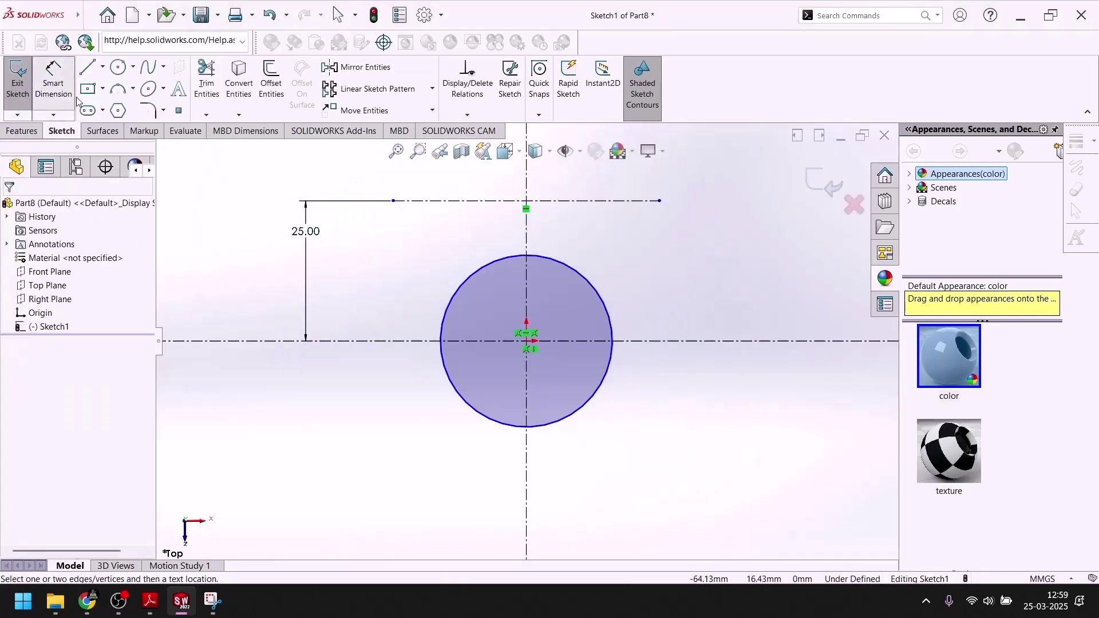
click(600, 294)
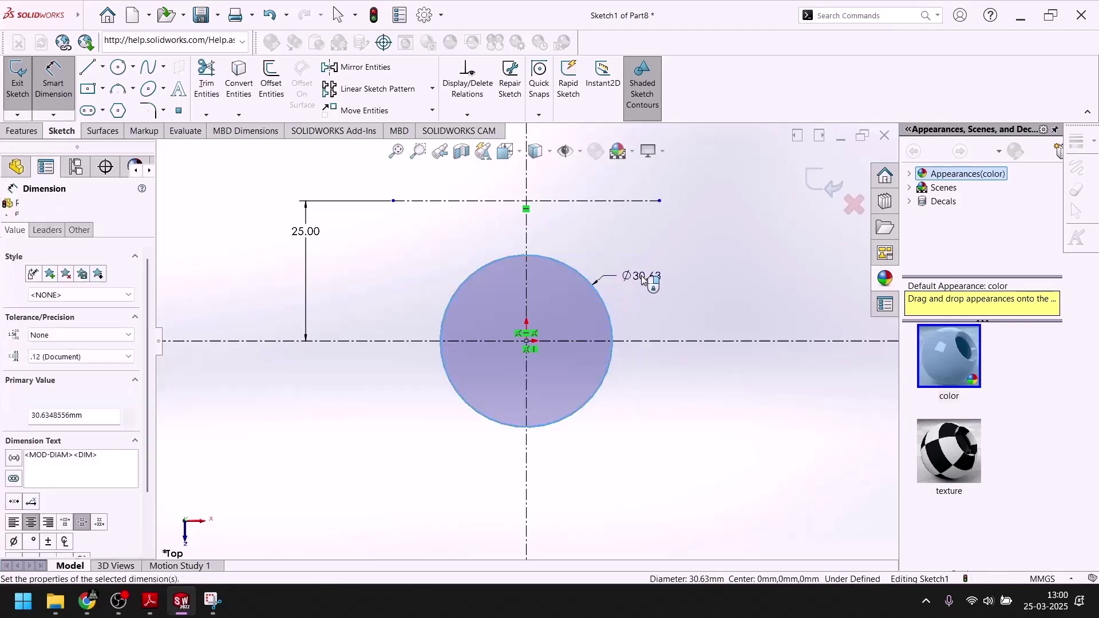
click(633, 281)
text(40)
key(Return)
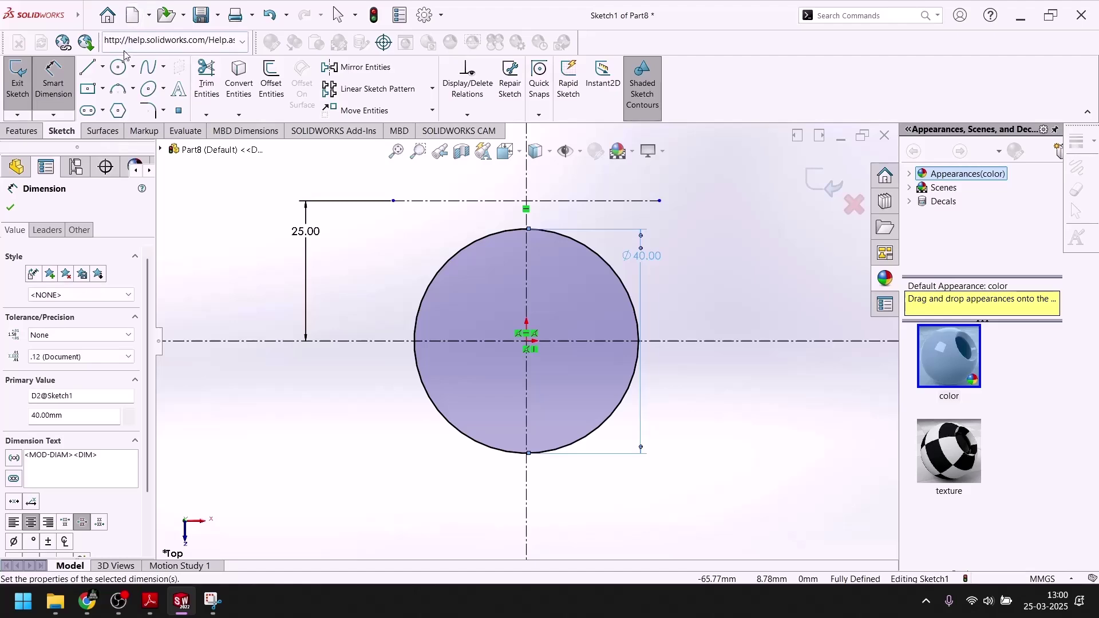
Sketch a circle with a radius of about 9.1 mm centred where the upper centerline crosses the vertical axis, consulting the PDF drawing.
click(118, 67)
click(150, 601)
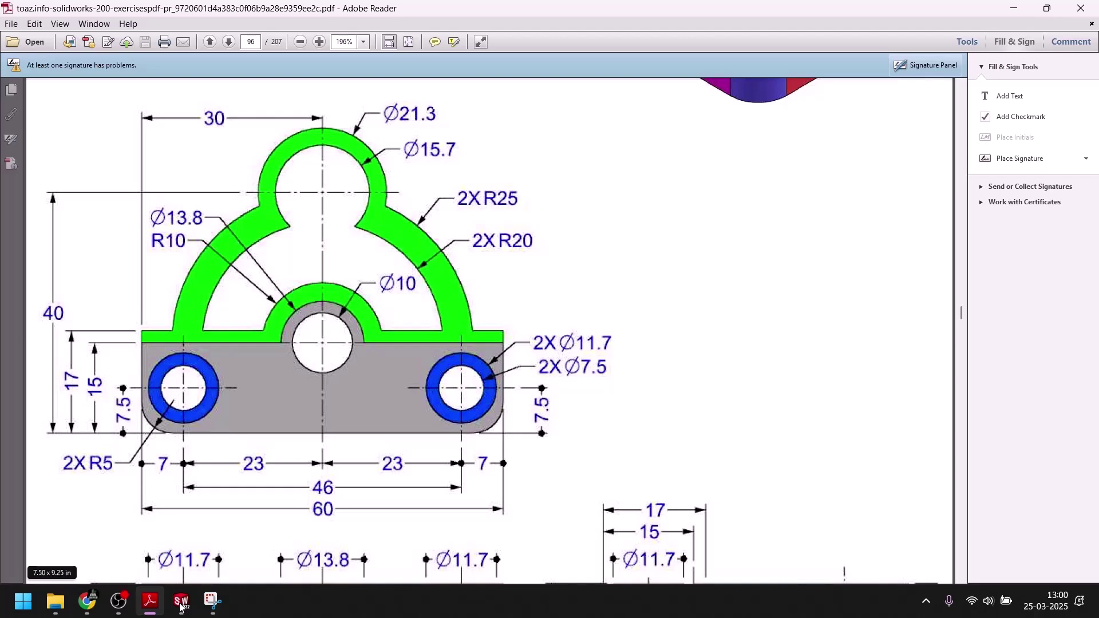
click(180, 601)
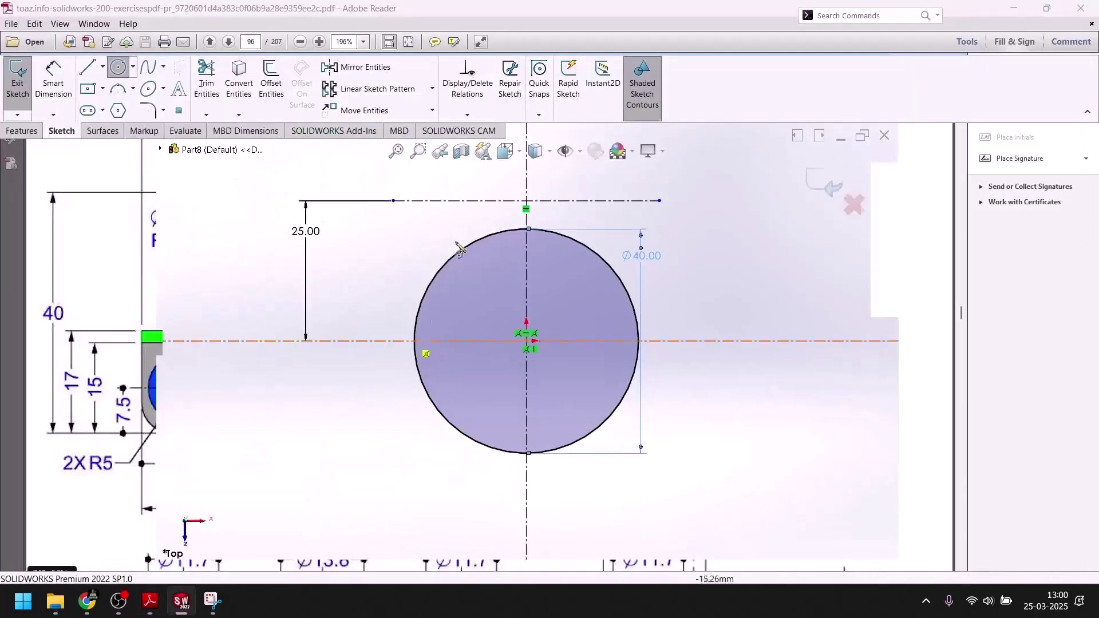
click(526, 209)
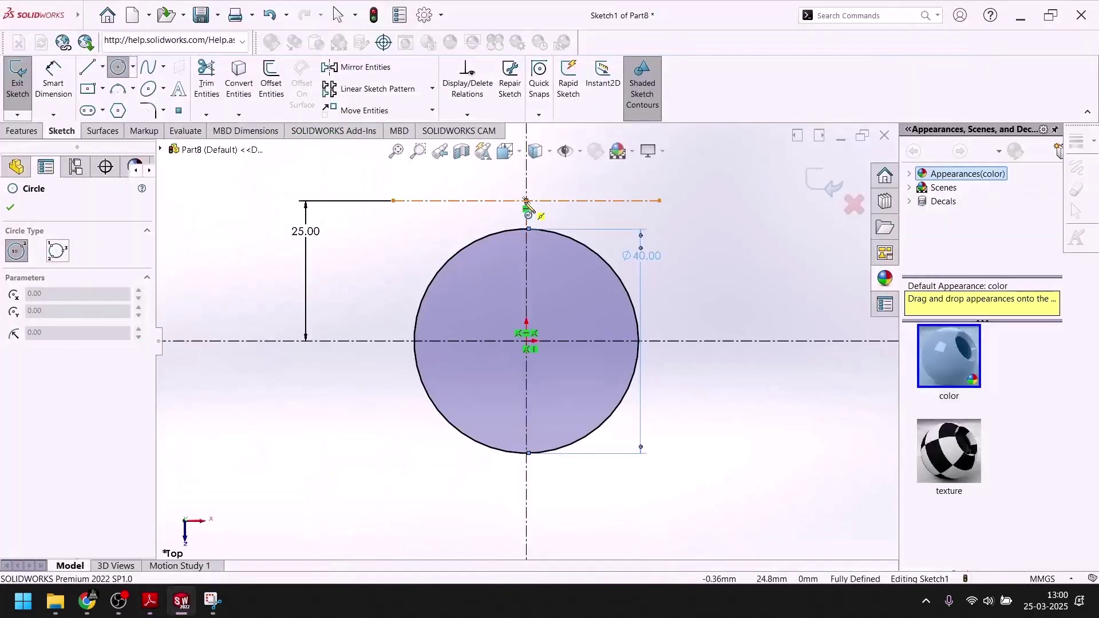
click(566, 232)
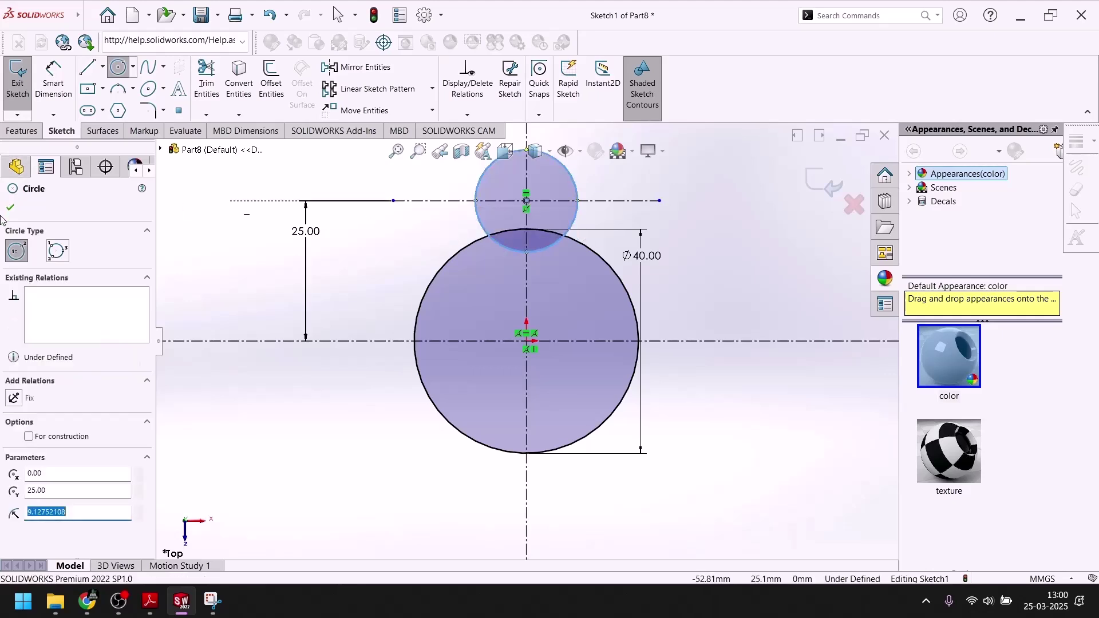
key(Escape)
Dimension the diameter of the upper circle as 31.4 mm.
click(53, 80)
click(578, 221)
click(671, 180)
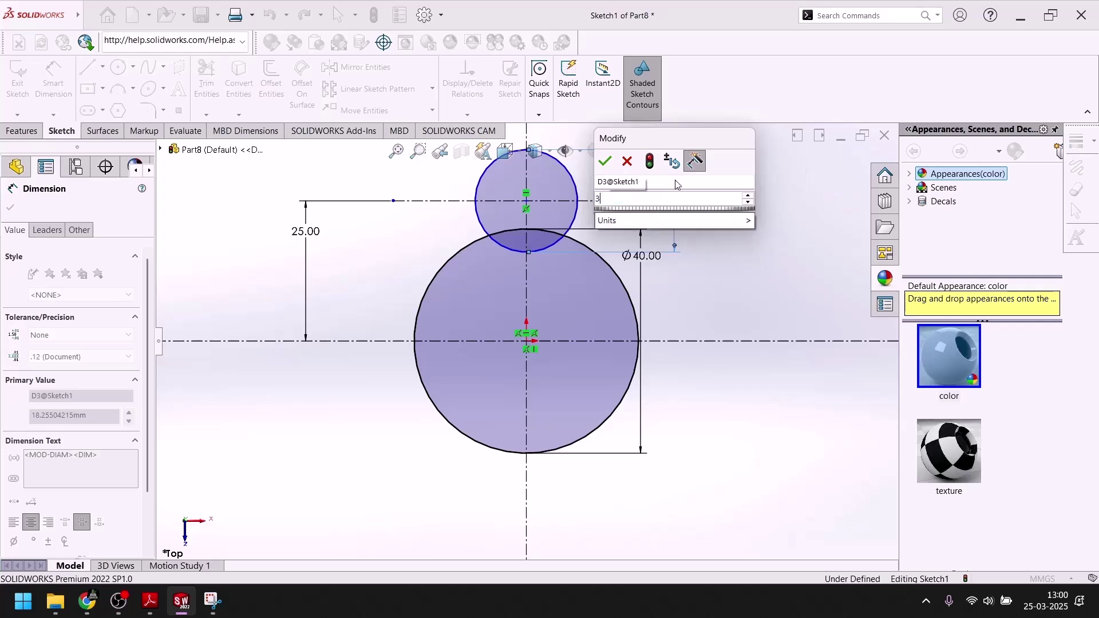
key(Return)
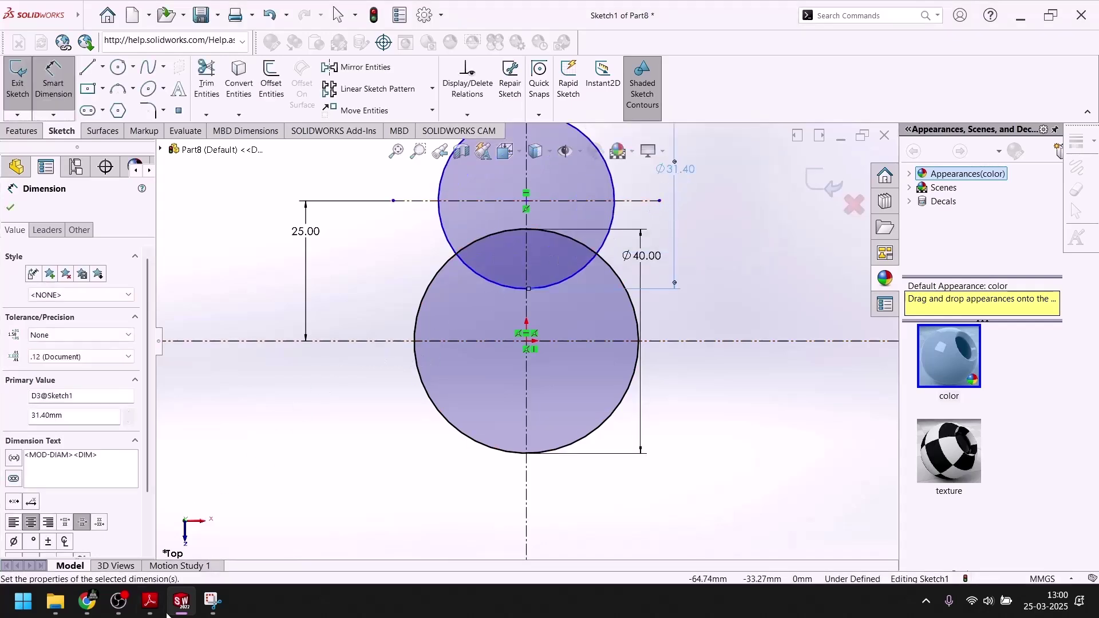
Check the PDF drawing and correct the upper circle's diameter to 15.7 mm.
click(181, 610)
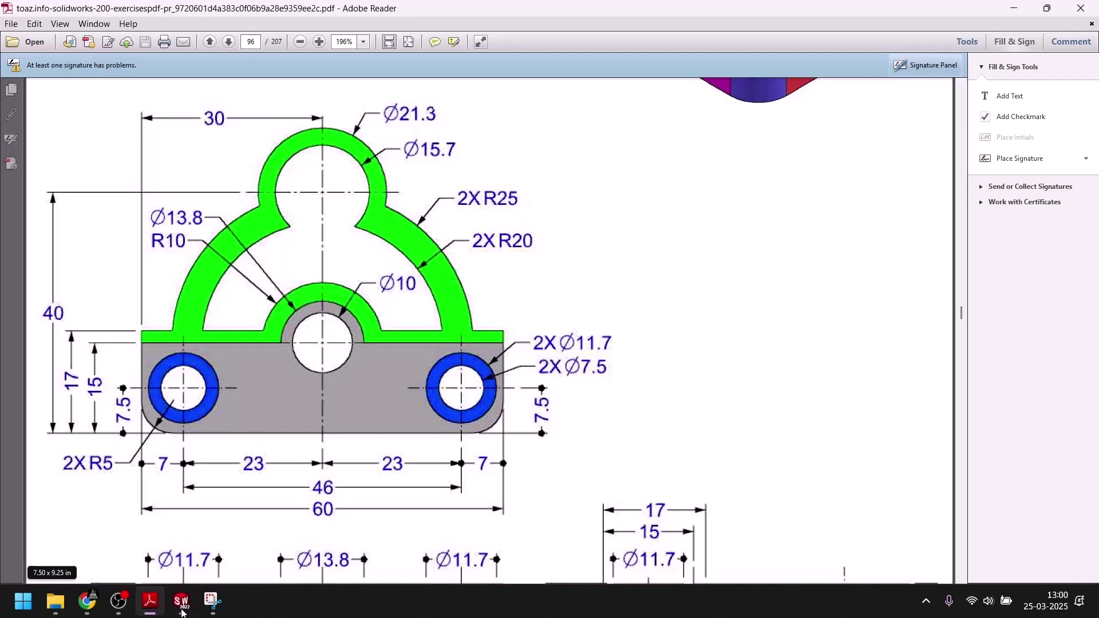
click(181, 611)
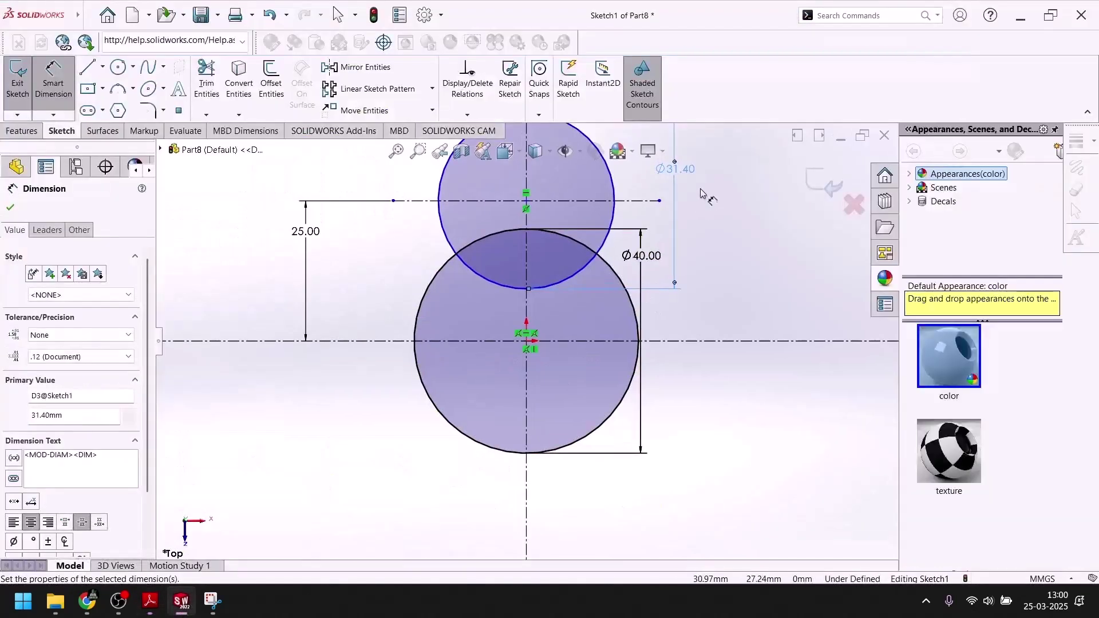
double_click(672, 172)
text(1)
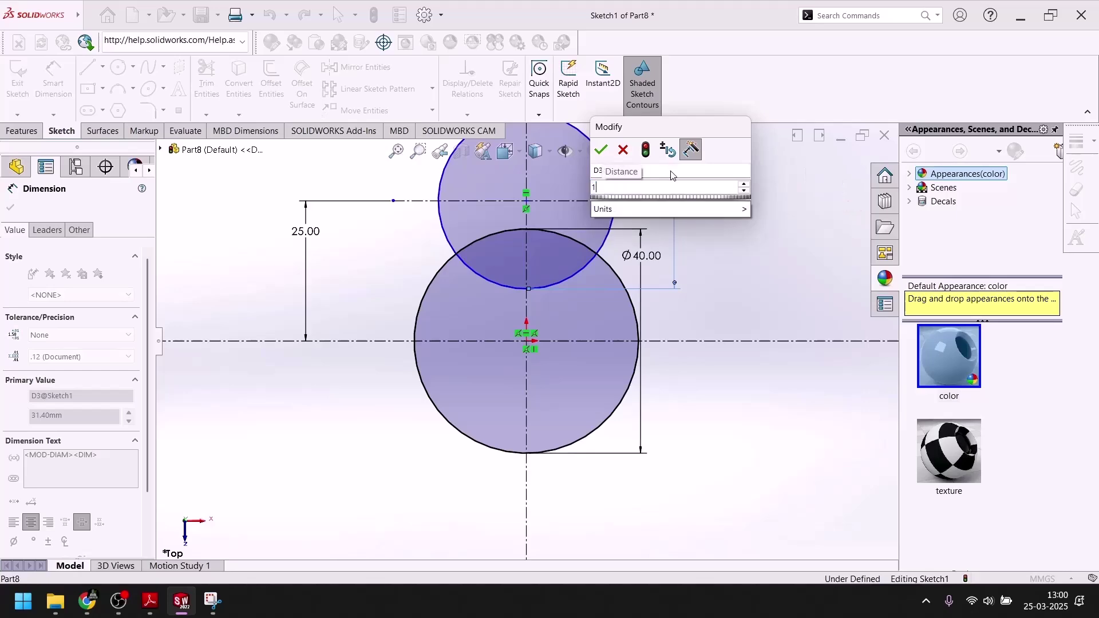
text(5.7)
key(Return)
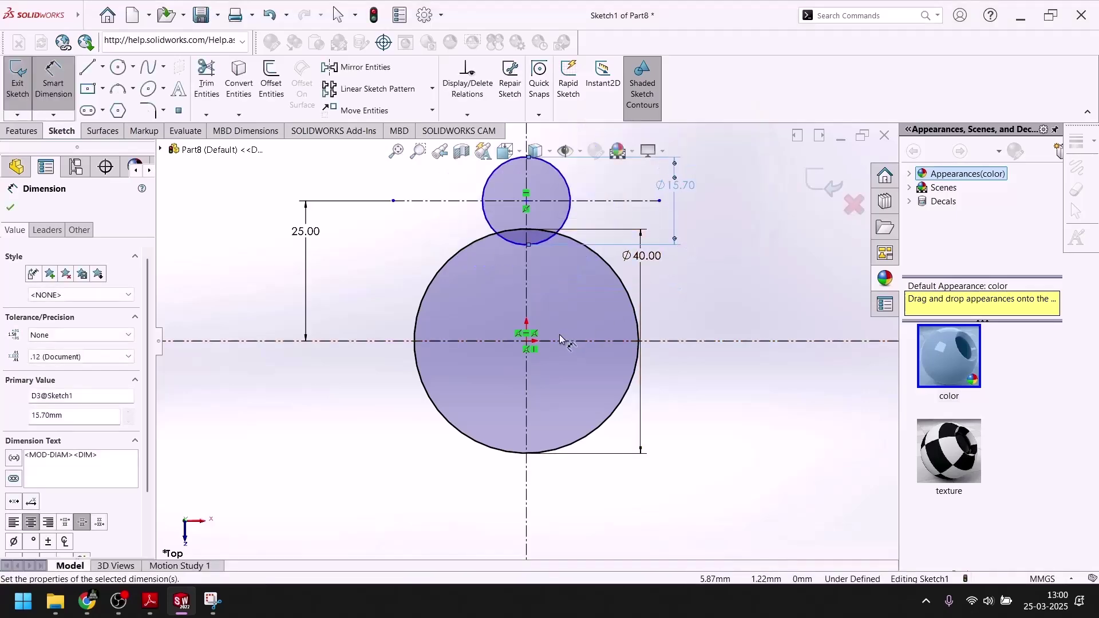
Trim away the half of the 40 mm circle below the horizontal centerline, after checking the PDF drawing.
click(182, 610)
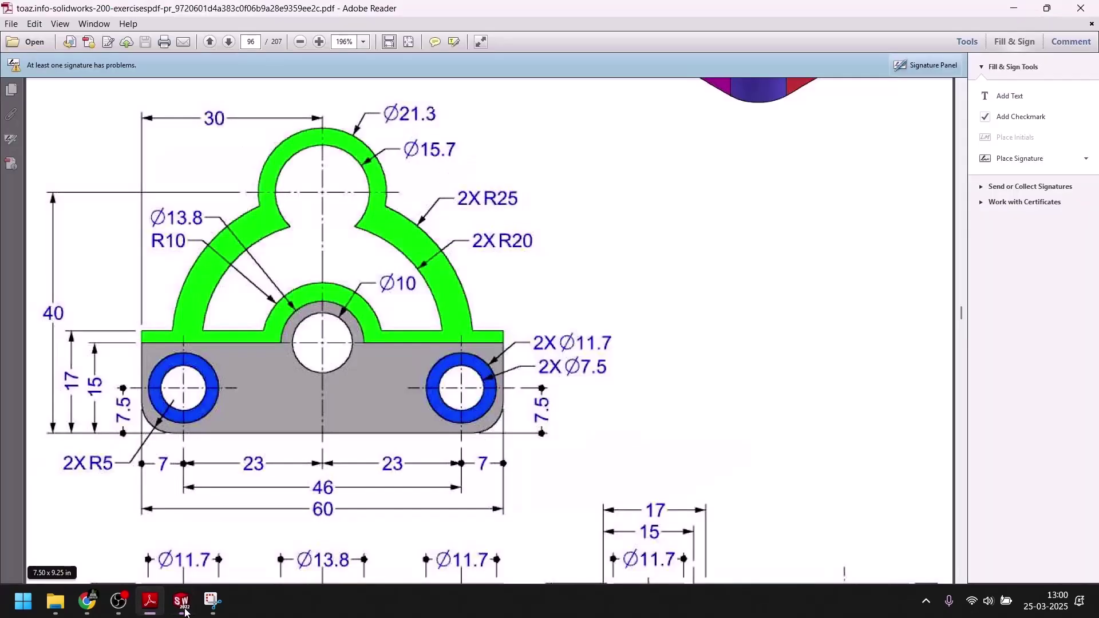
click(185, 610)
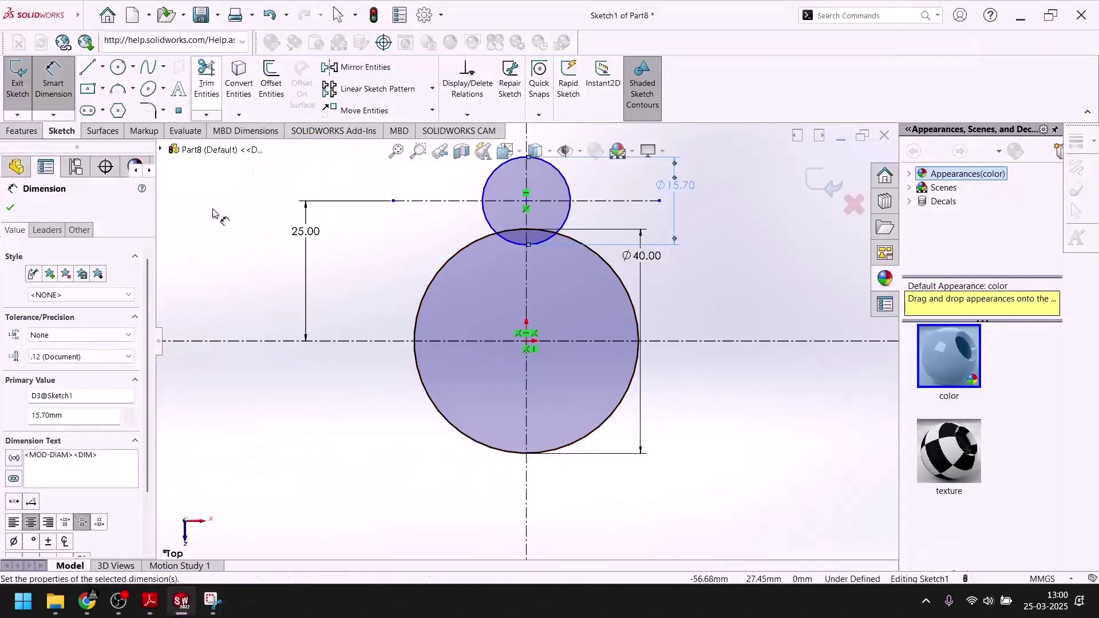
click(374, 417)
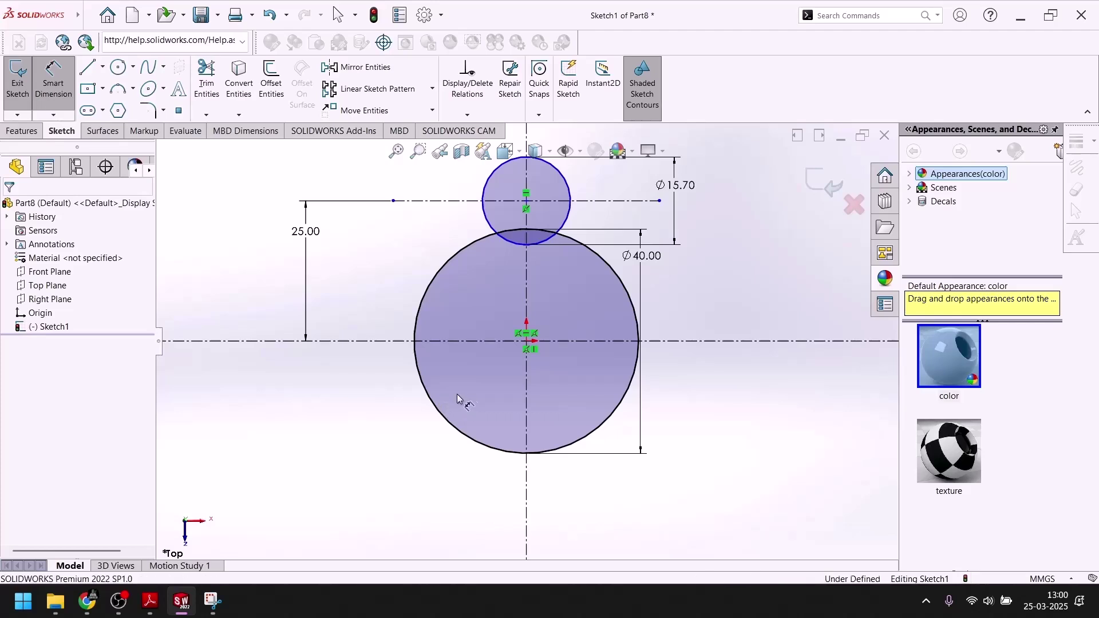
scroll(438, 372, down, 3)
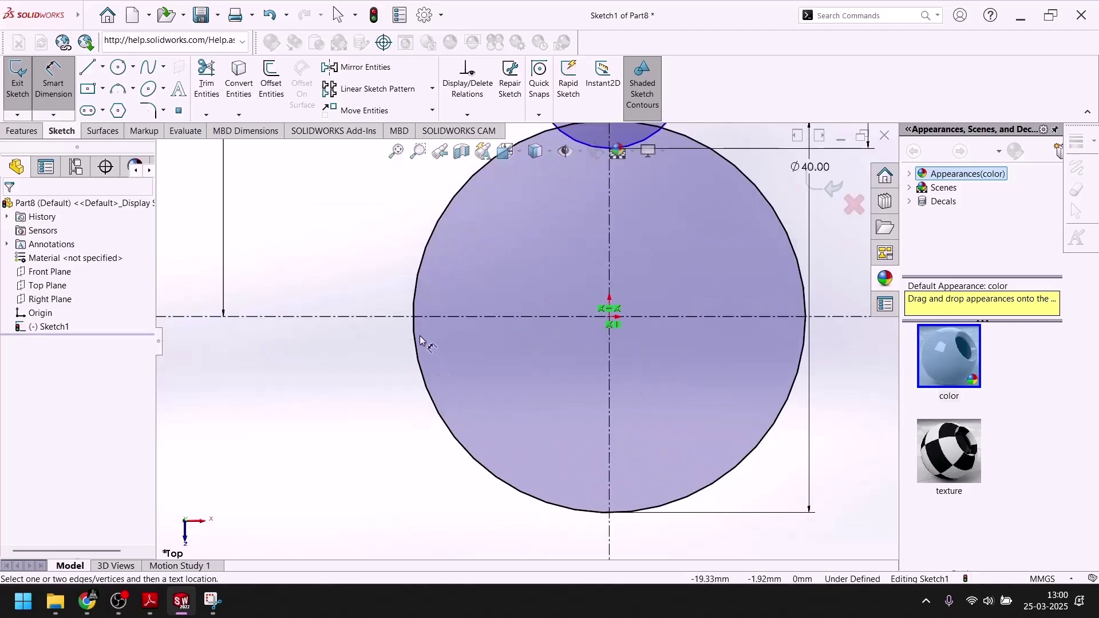
scroll(490, 378, up, 1)
scroll(556, 235, down, 2)
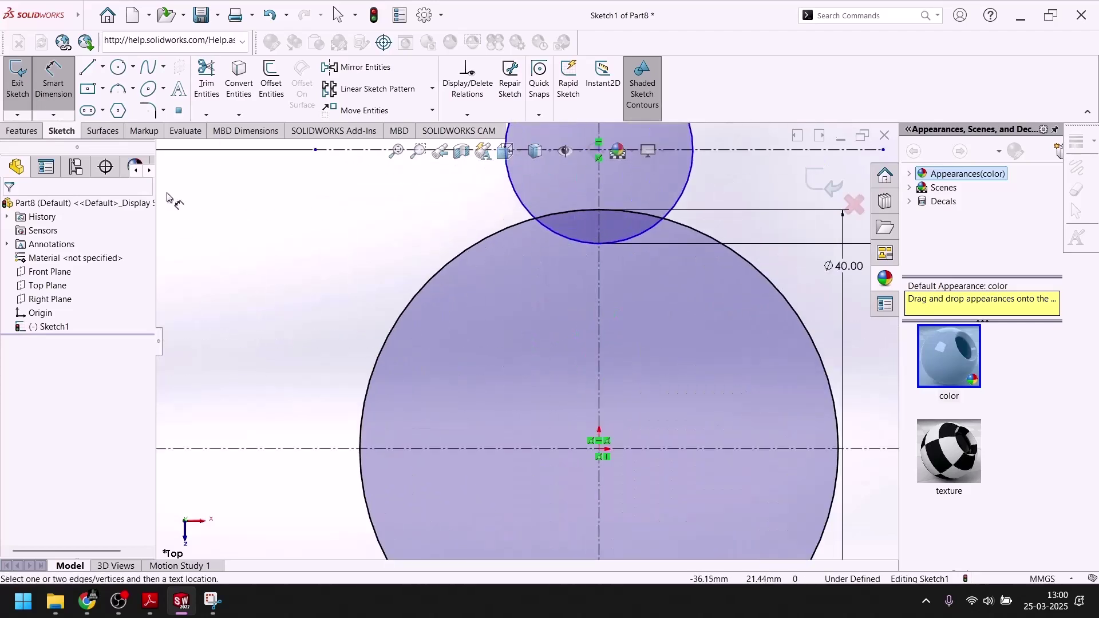
click(204, 82)
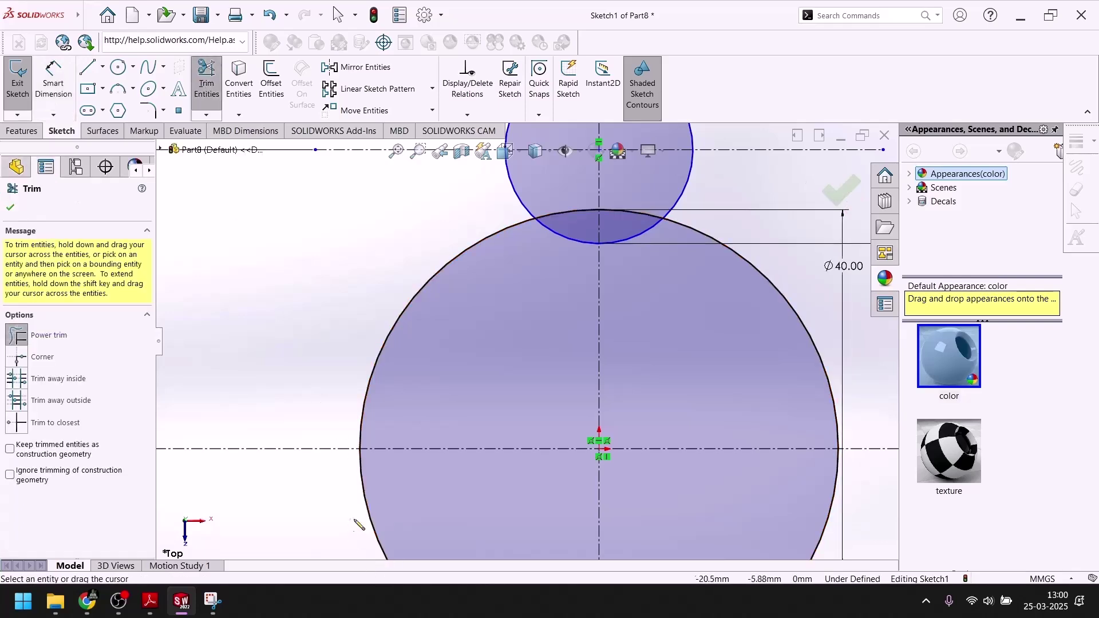
drag(392, 555, 584, 538)
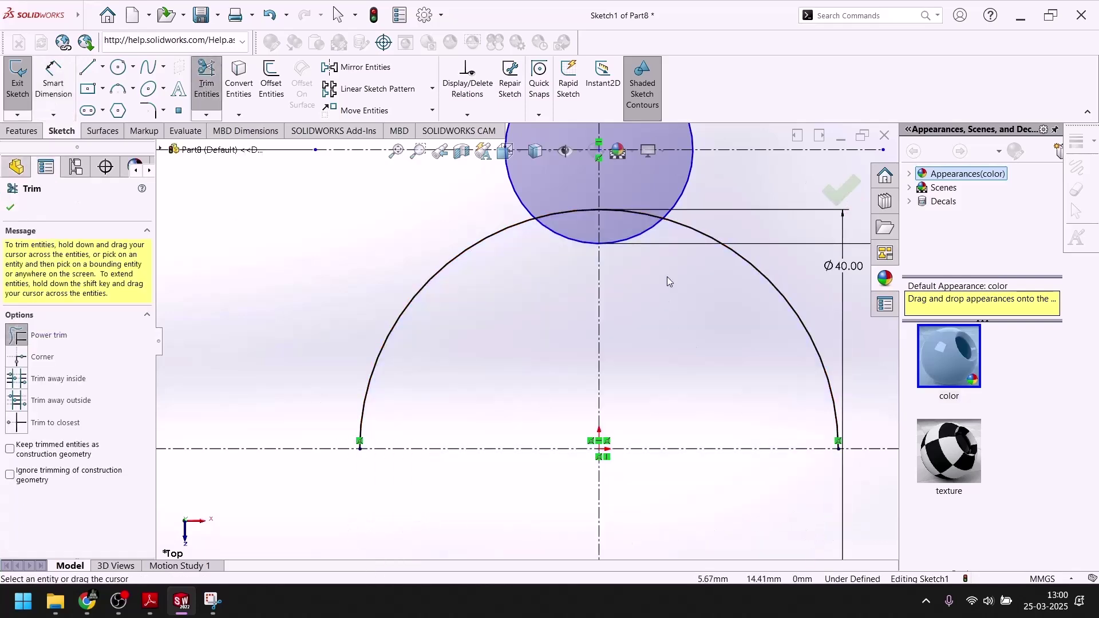
Trim the overlapping arcs of the upper circle and the 40 mm arc to leave one open keyhole-shaped outline.
scroll(623, 226, down, 3)
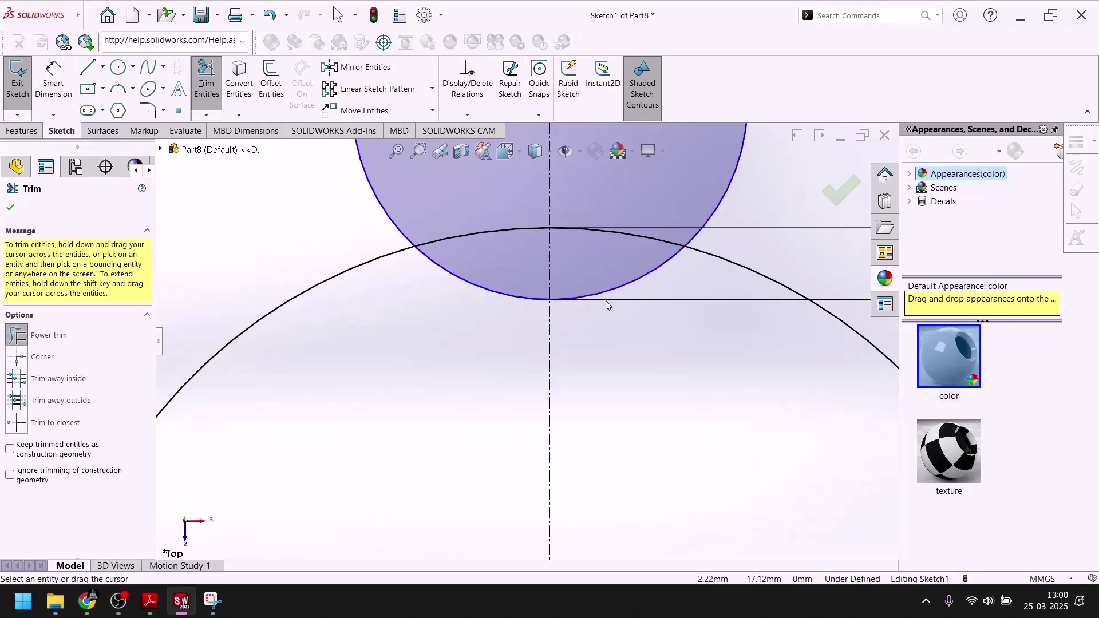
mouse_move(658, 279)
mouse_down()
mouse_move(625, 269)
mouse_move(490, 294)
mouse_up()
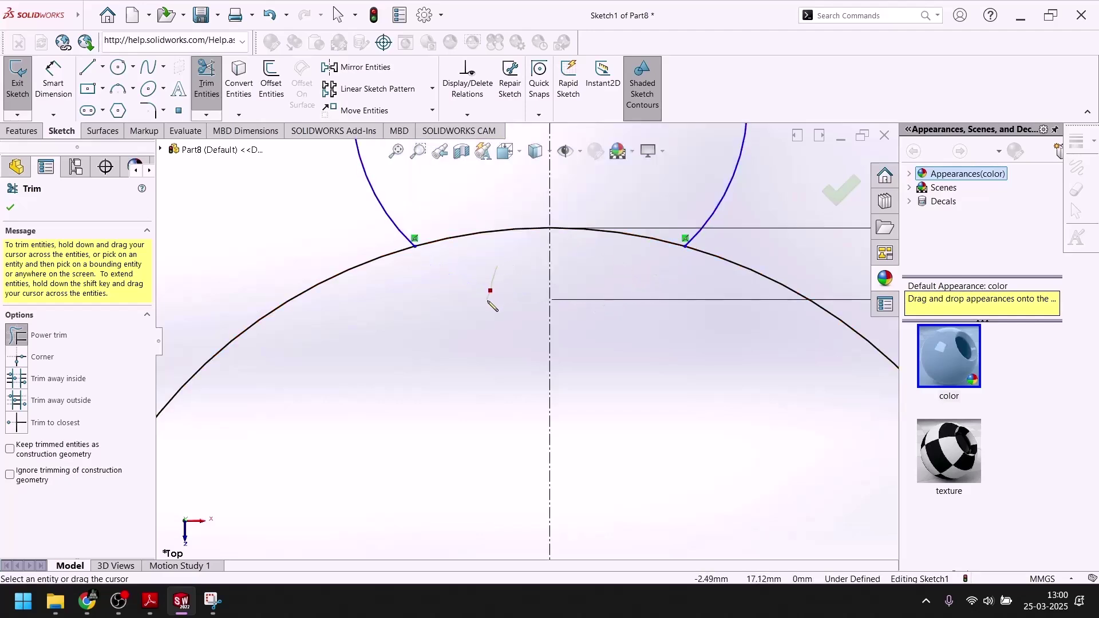
drag(494, 247, 630, 190)
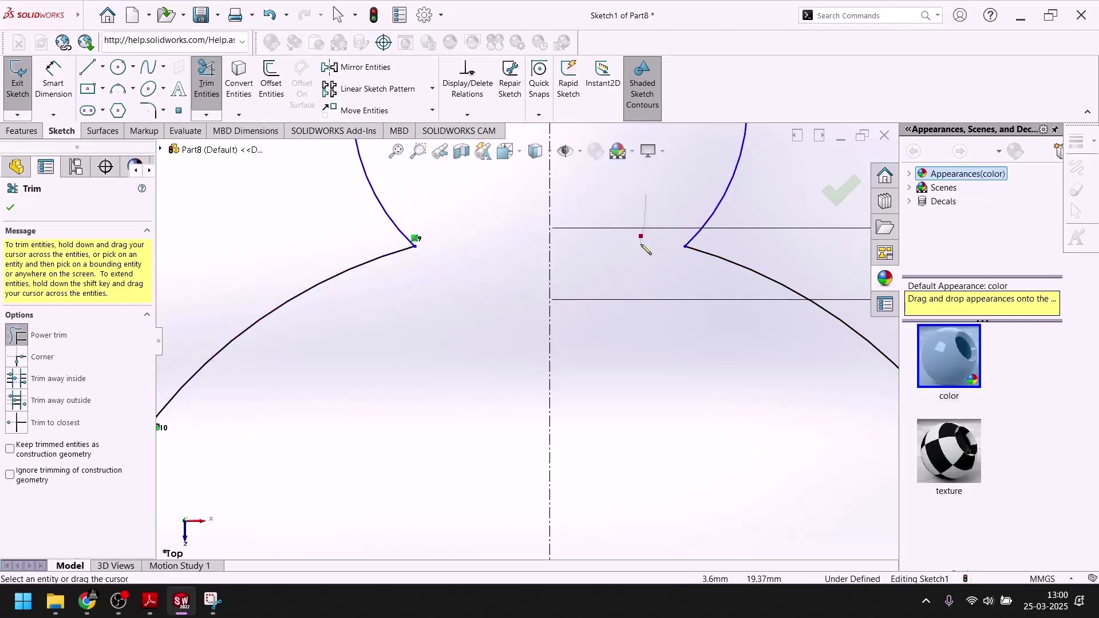
key(f)
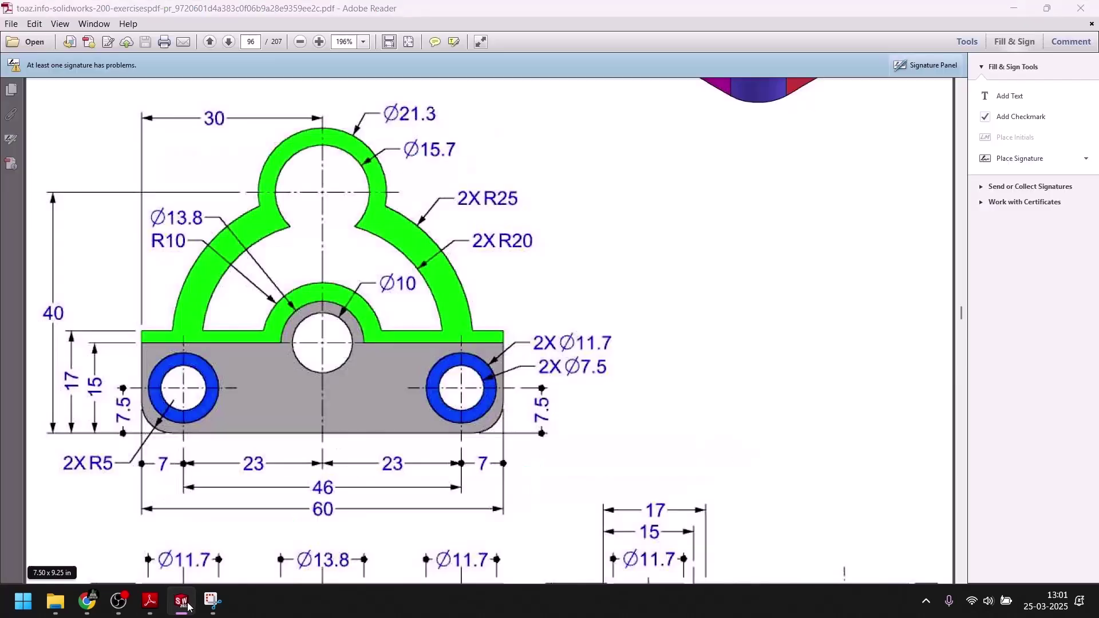
Consult the PDF drawing and sketch two concentric circles centred on the origin with radii of about 7.3 mm and 5 mm.
click(184, 603)
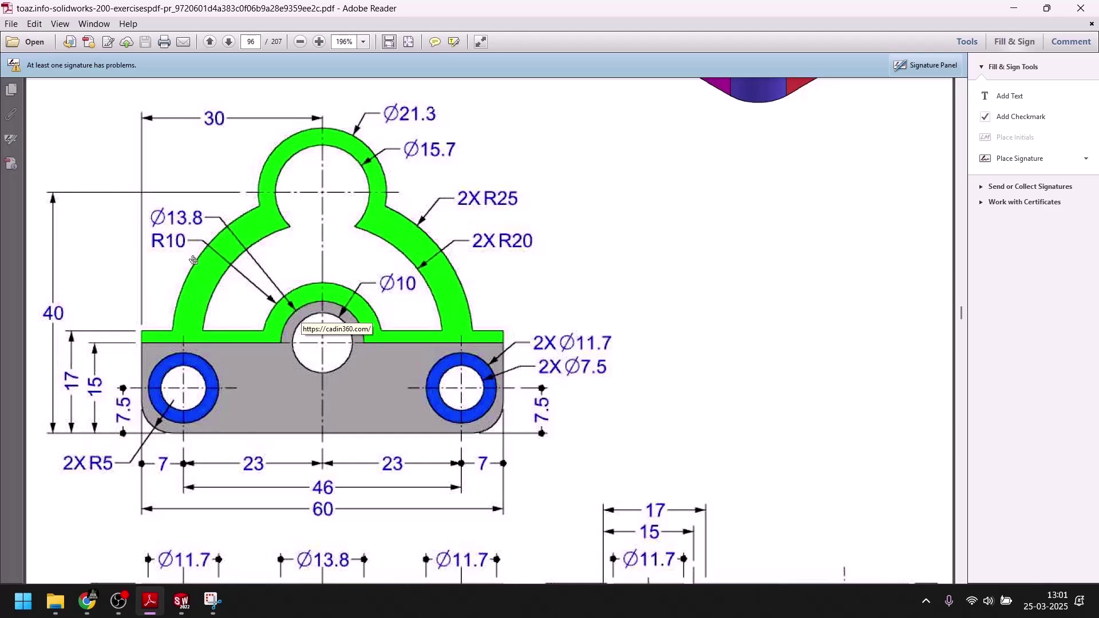
click(182, 608)
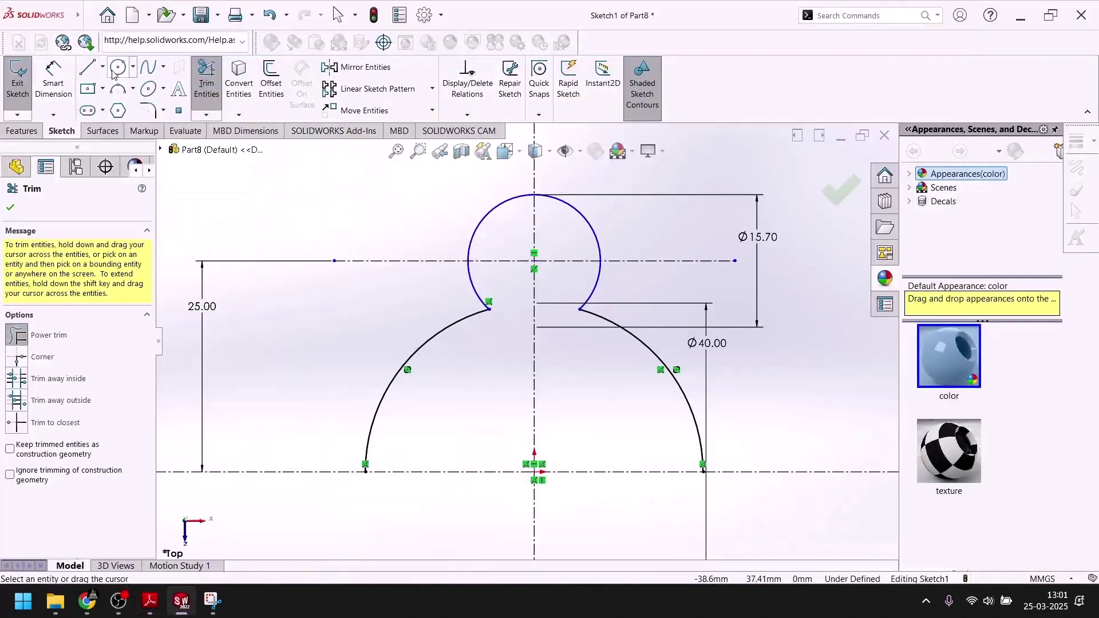
click(117, 68)
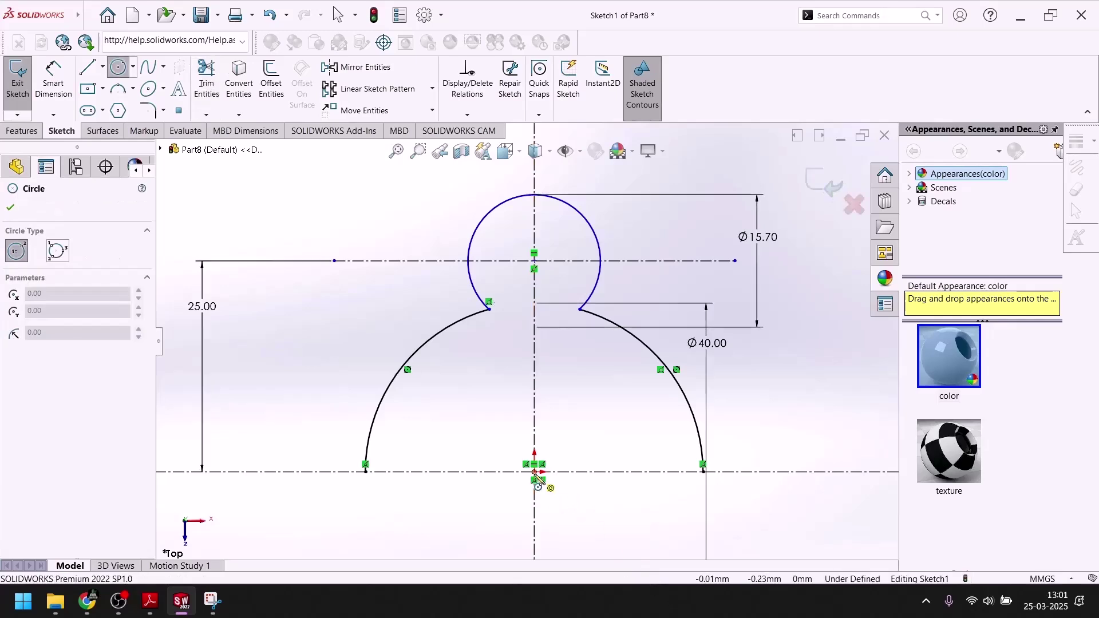
click(534, 472)
click(579, 430)
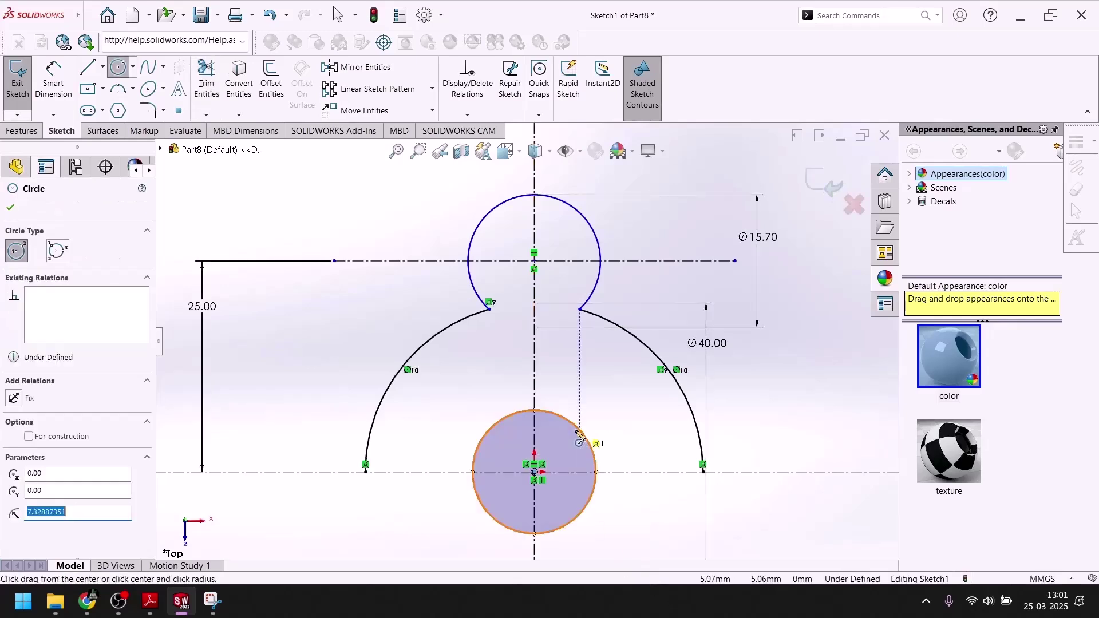
click(535, 473)
click(565, 443)
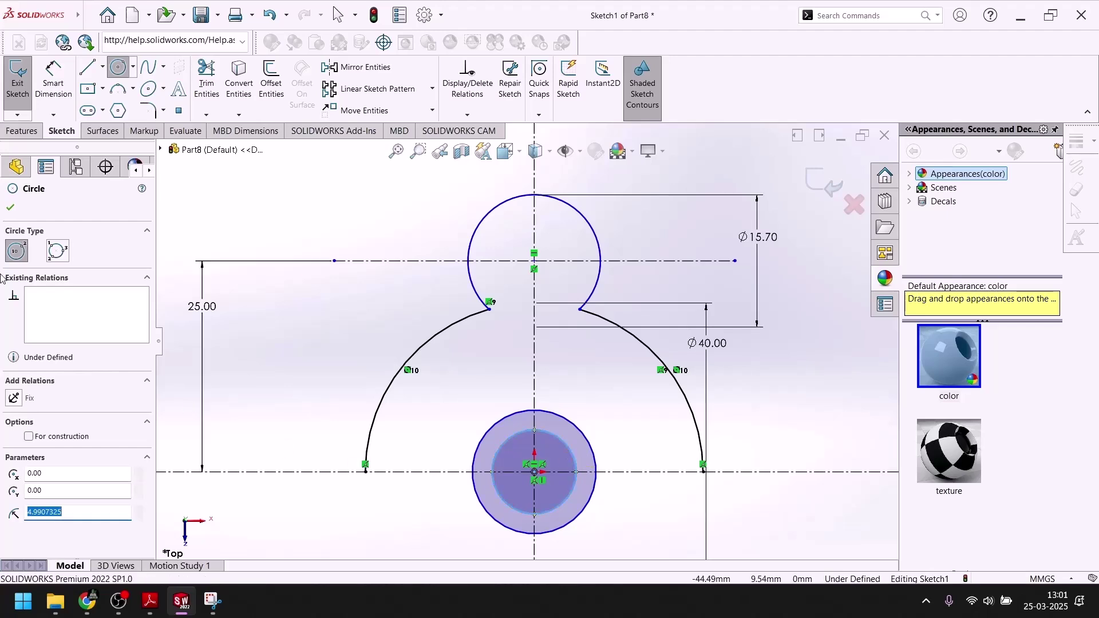
click(11, 207)
Dimension the diameter of the inner concentric circle at the origin as 13.8 mm.
click(53, 80)
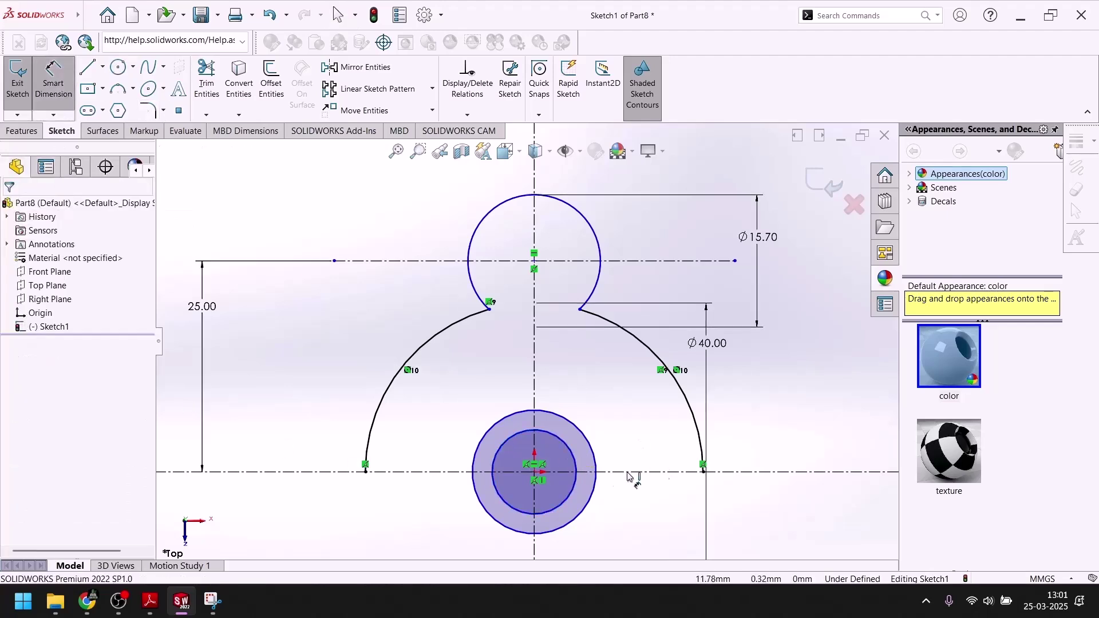
click(574, 452)
click(612, 418)
text(13.8)
key(Return)
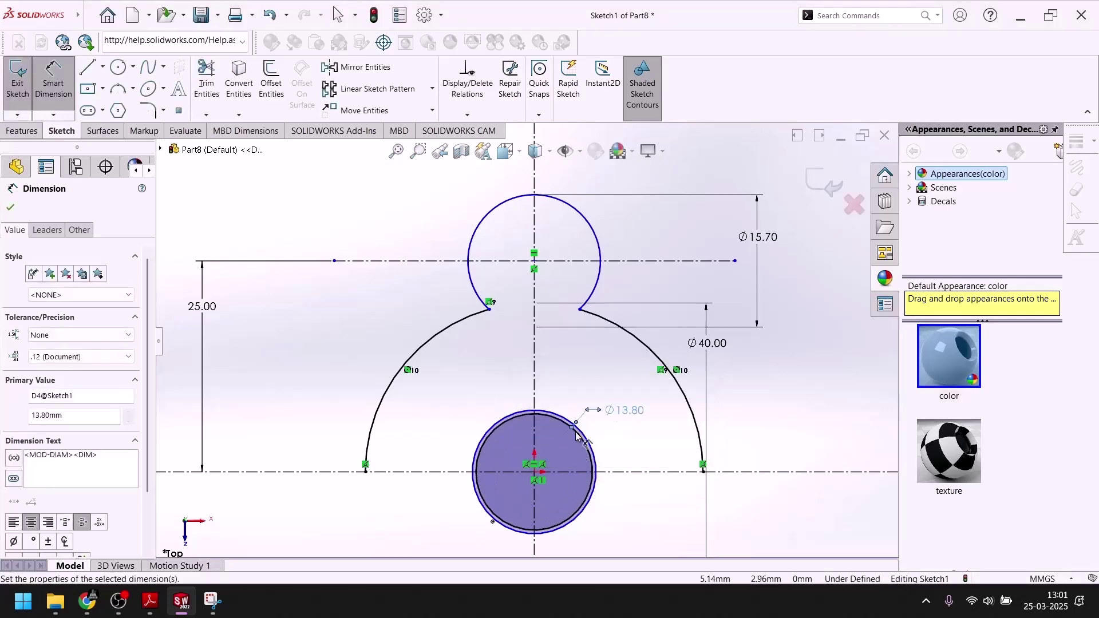
scroll(577, 435, down, 3)
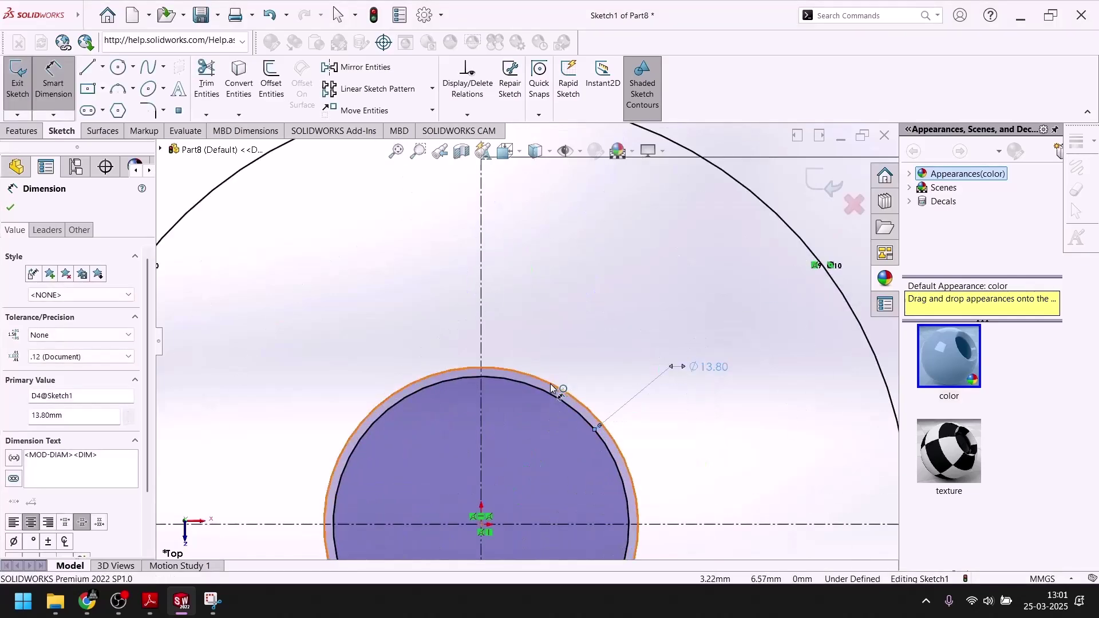
Dimension the diameter of the outer concentric circle at the origin as 20 mm.
click(552, 389)
click(570, 351)
text(20)
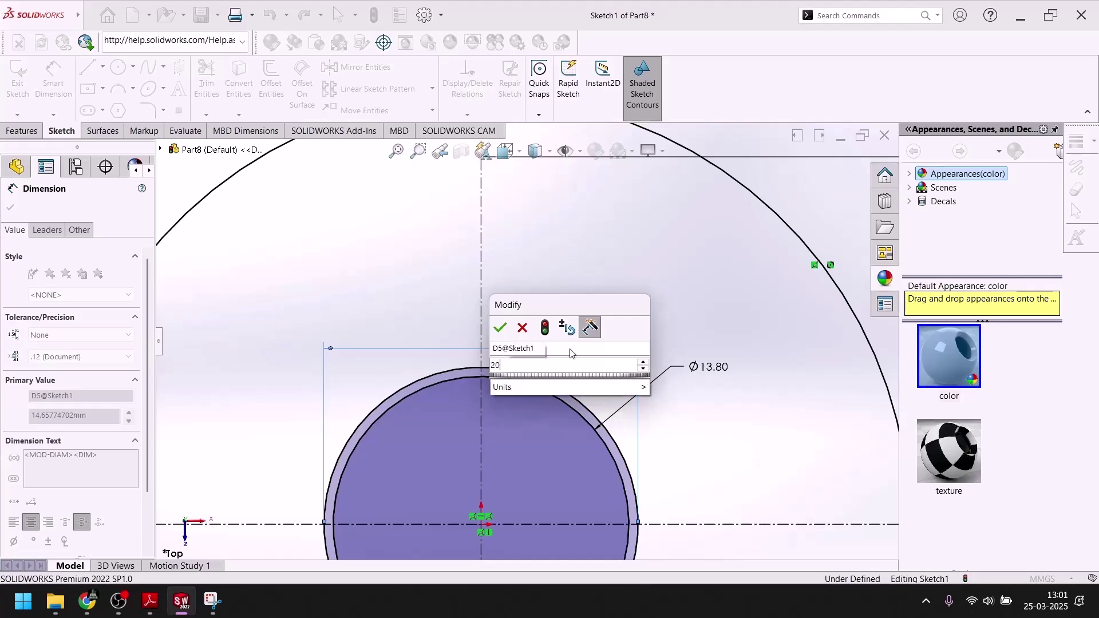
key(Return)
scroll(558, 367, up, 4)
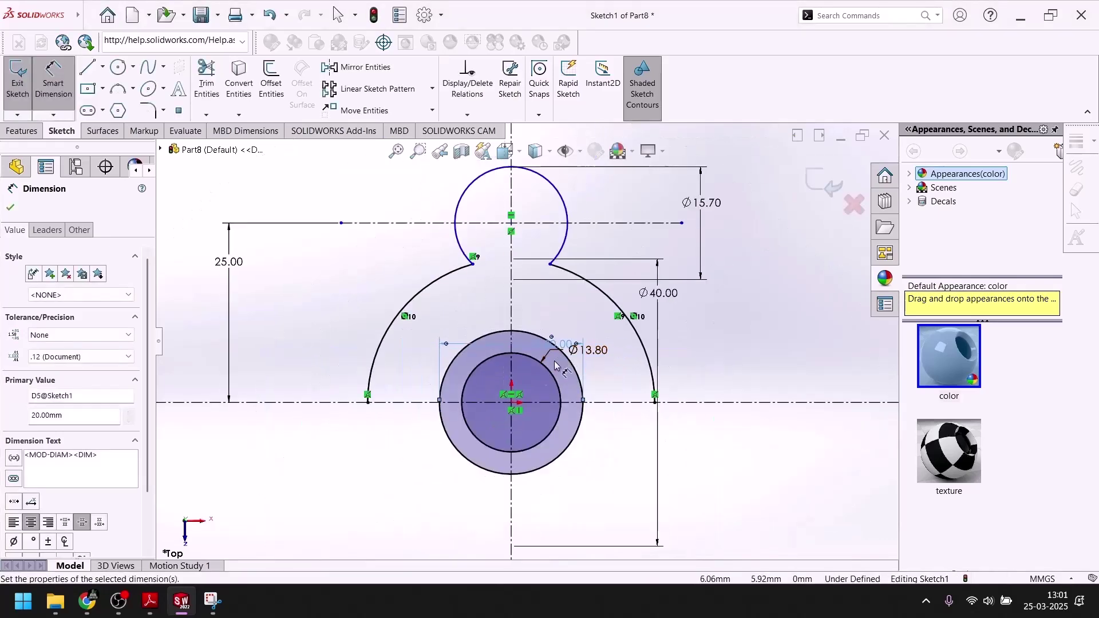
Try to trim away the halves of both concentric circles below the horizontal centerline.
click(207, 83)
drag(443, 468, 494, 438)
drag(574, 486, 534, 441)
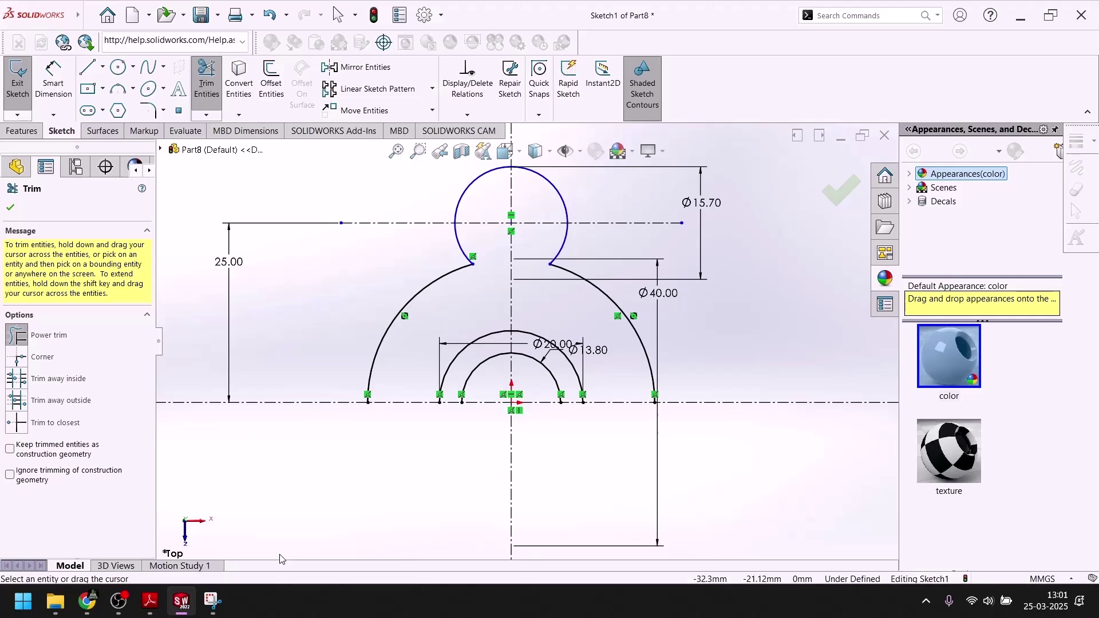
key(Escape)
key(ctrl+z)
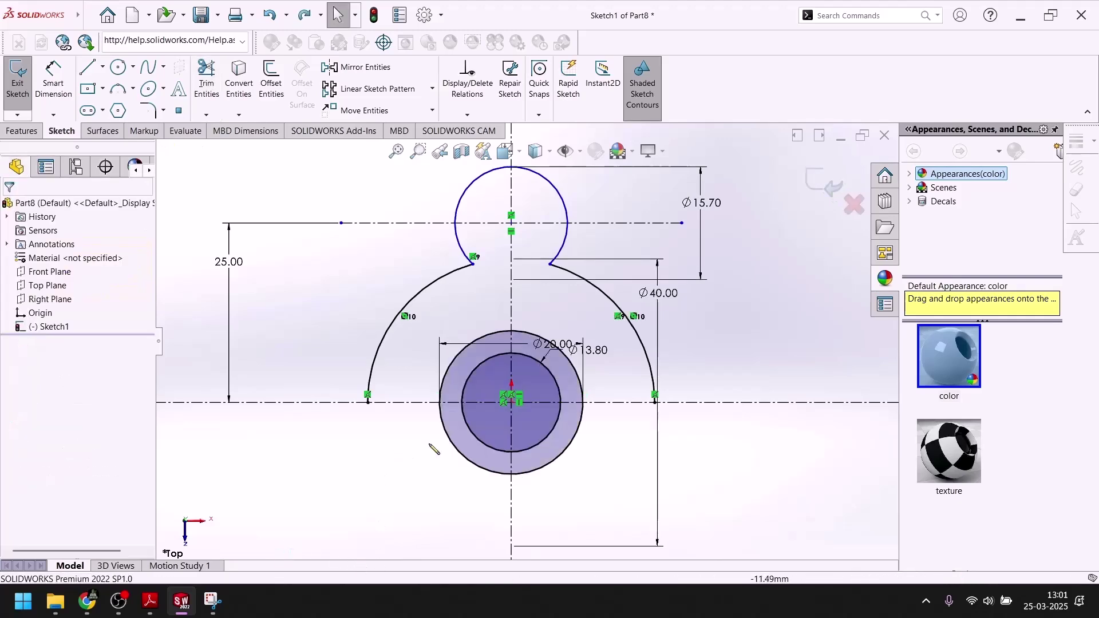
Trim the 20 mm circle below the centerline and close the profile with two horizontal lines joining the 40 mm and 20 mm arc ends.
click(207, 86)
mouse_move(447, 479)
mouse_down()
mouse_move(591, 477)
mouse_move(569, 454)
mouse_up()
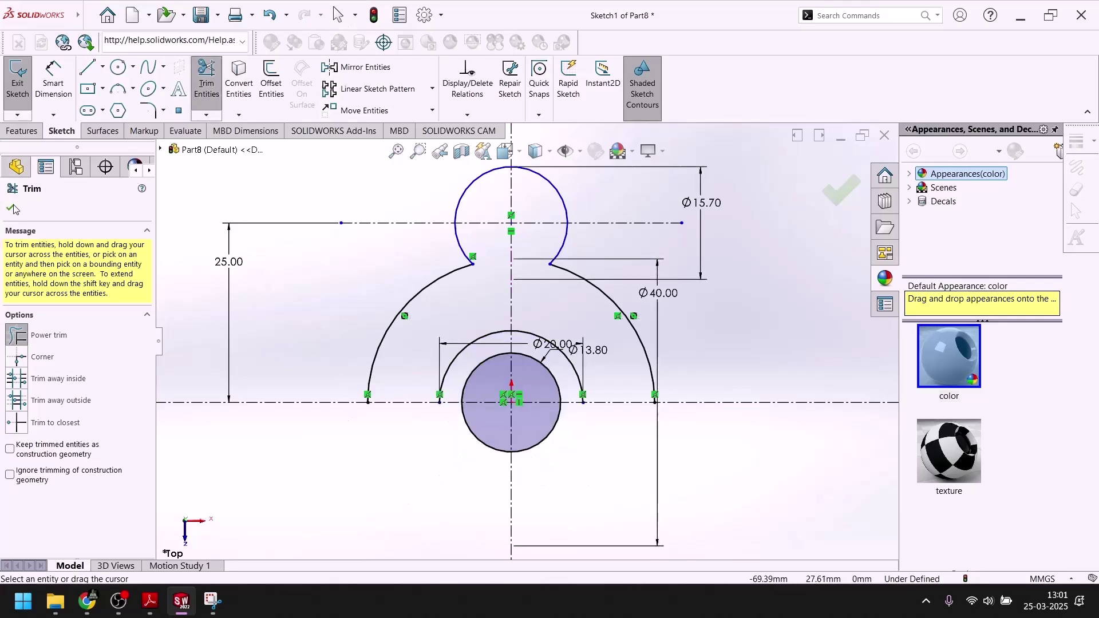
click(87, 67)
scroll(485, 461, down, 3)
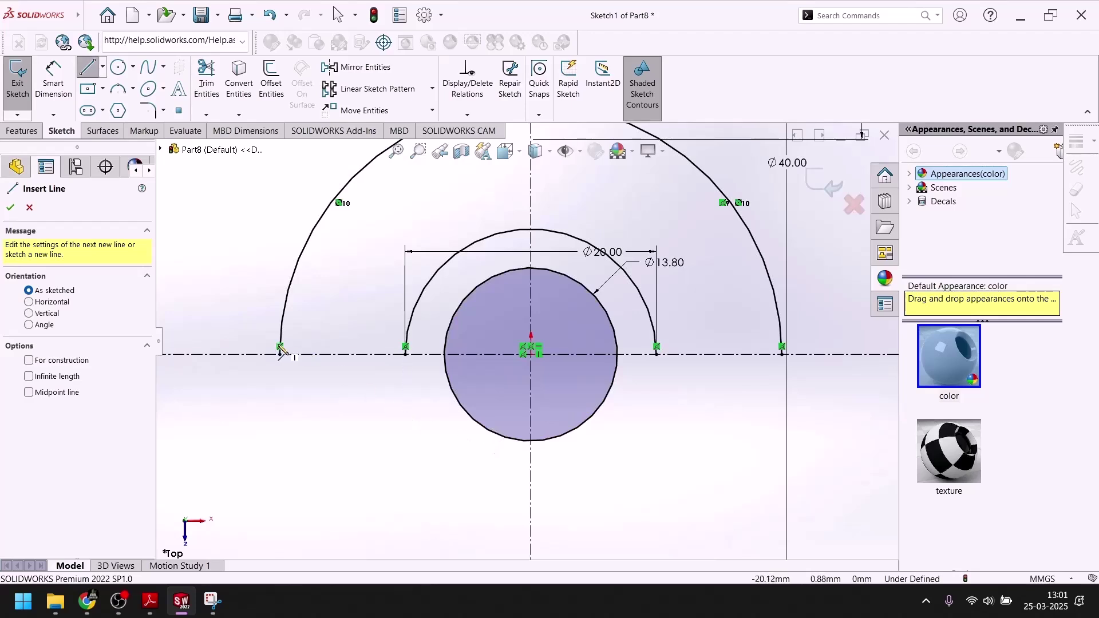
click(281, 352)
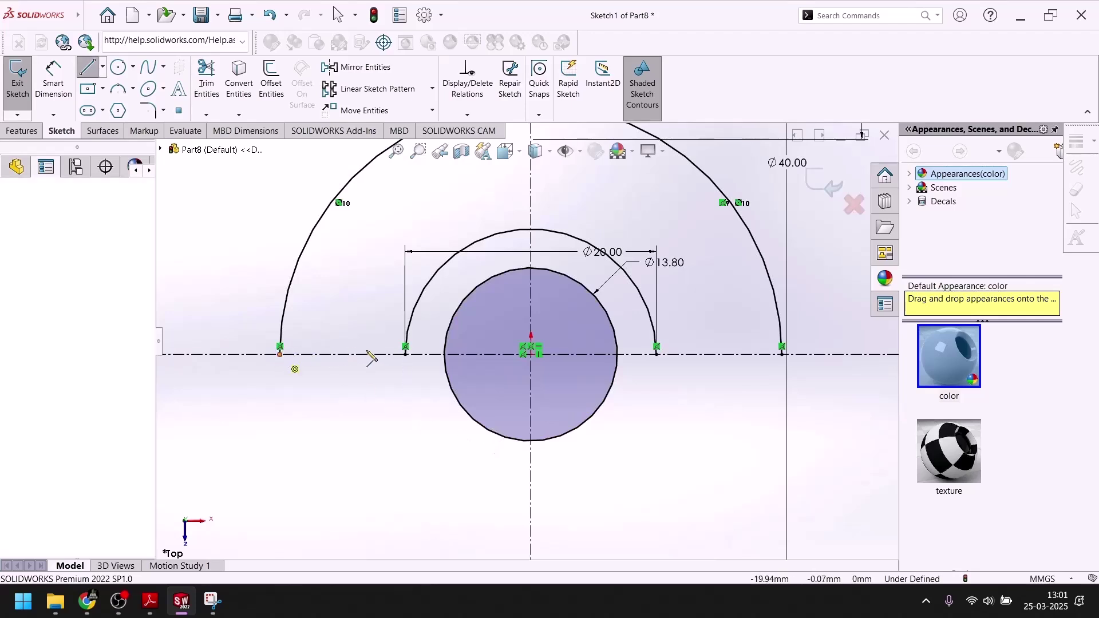
click(405, 354)
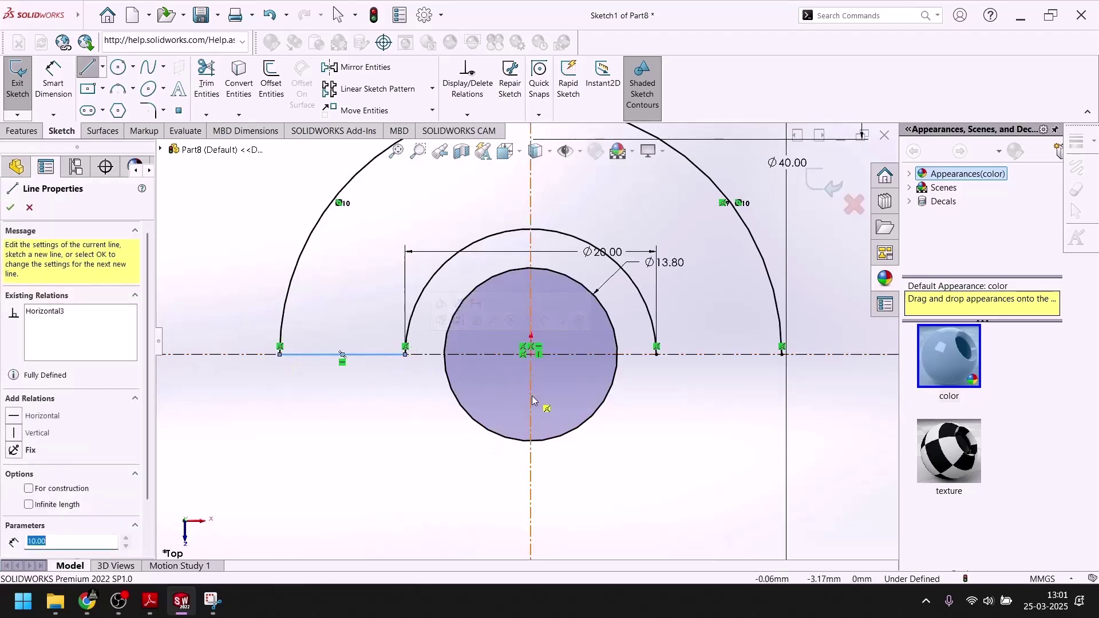
click(657, 354)
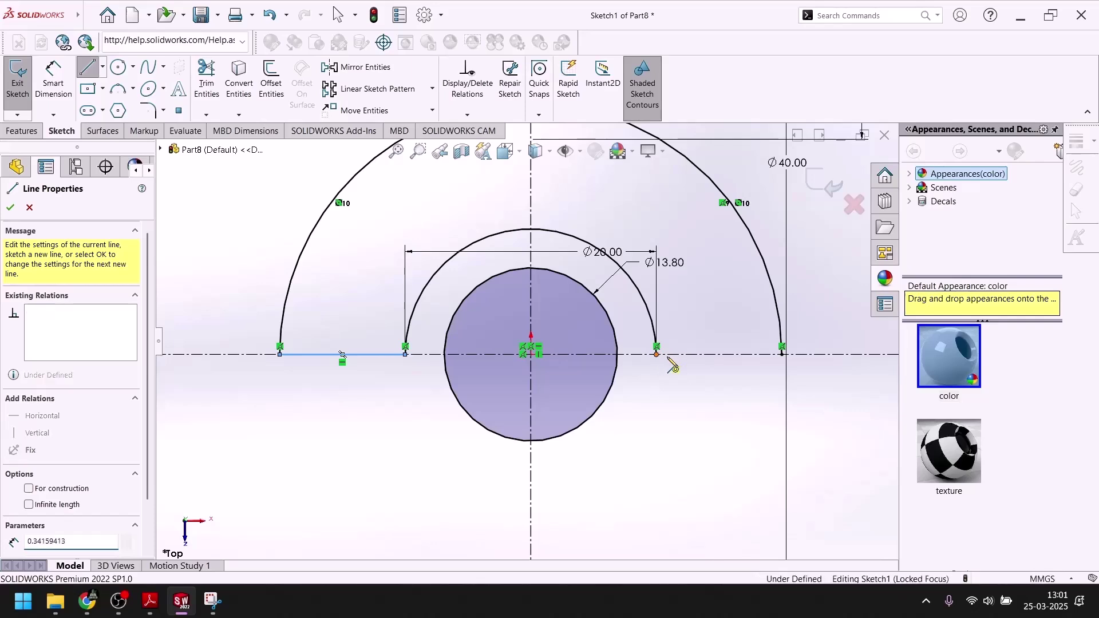
click(783, 354)
scroll(526, 341, up, 5)
key(Escape)
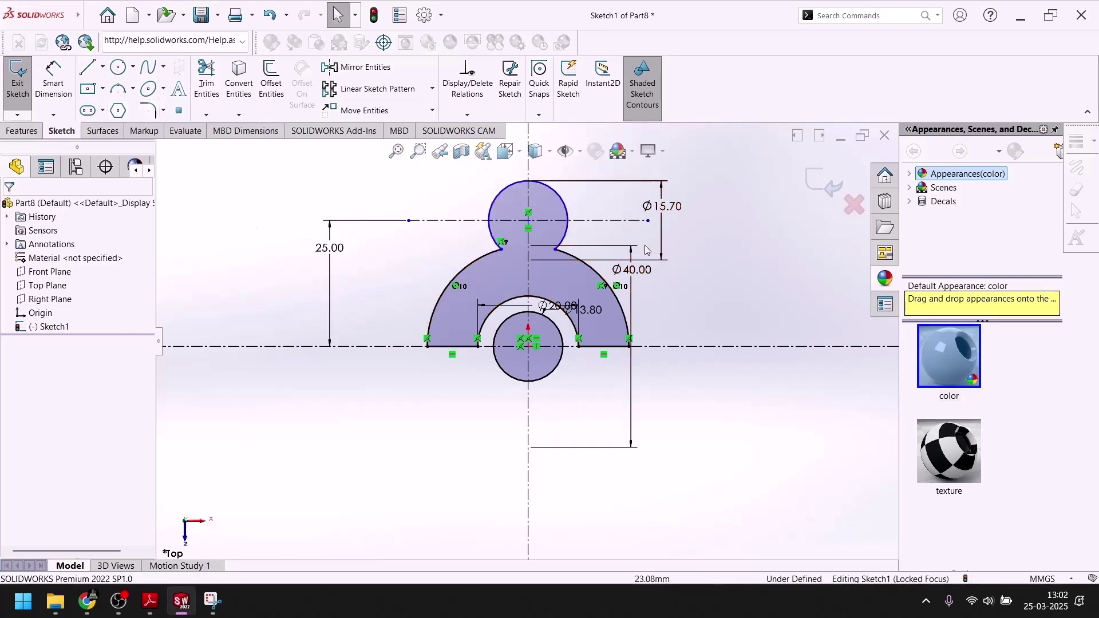
Check the PDF drawing, then replace the upper arc's diameter dimension with a radius dimension of 15.7 mm.
click(181, 613)
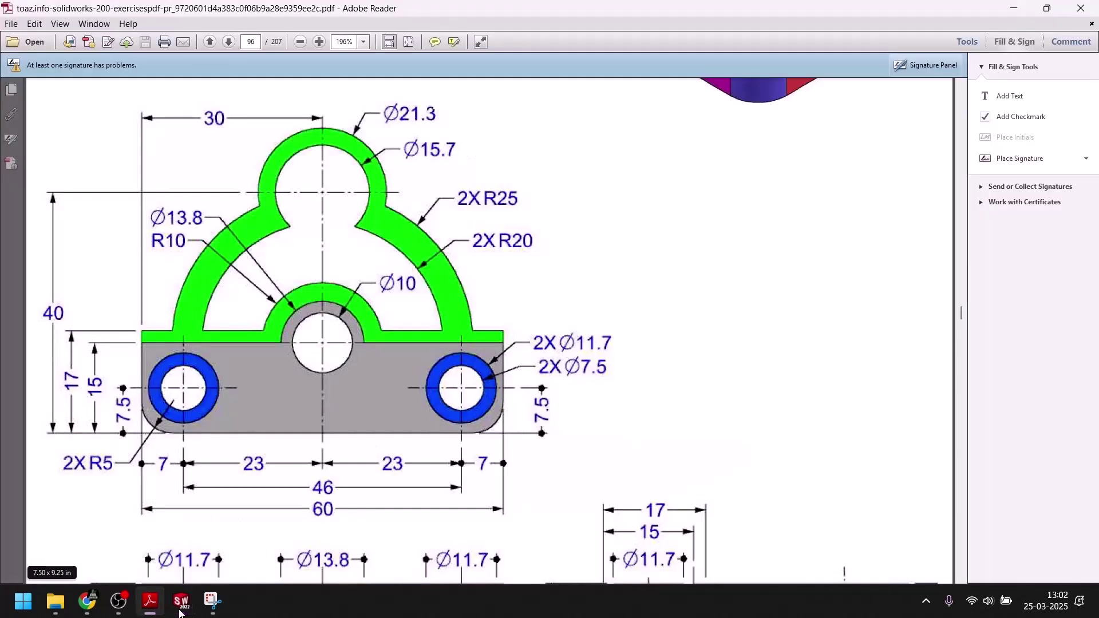
click(181, 613)
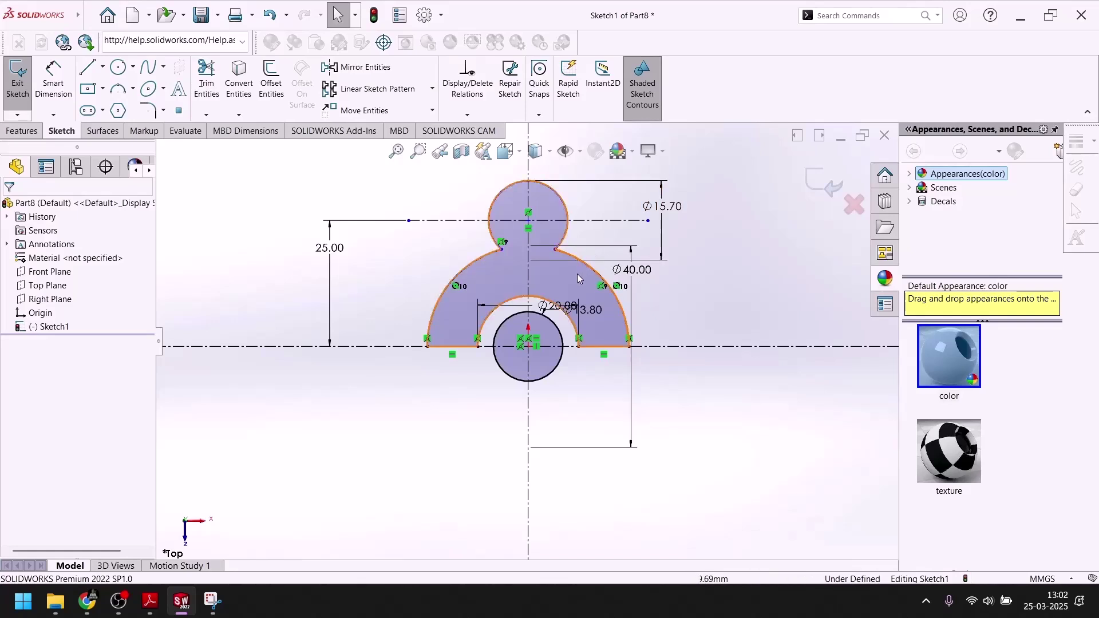
click(678, 207)
key(Delete)
click(53, 81)
click(595, 193)
click(627, 188)
text(15.7)
key(Return)
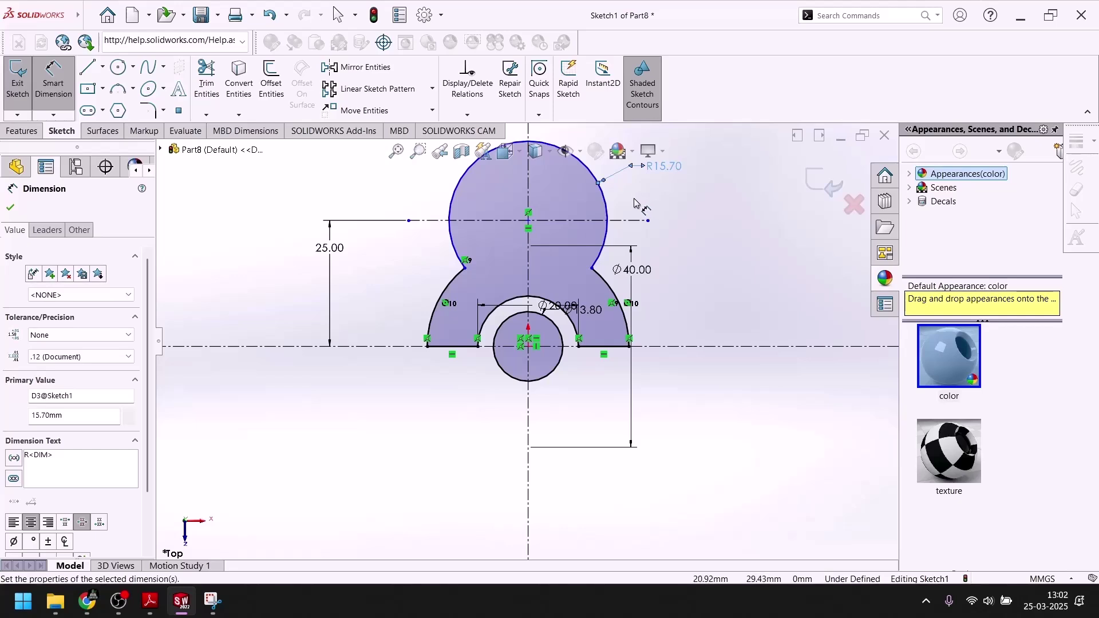
Set the upper arc's radius dimension to 15.7 mm divided by 2.
key(z)
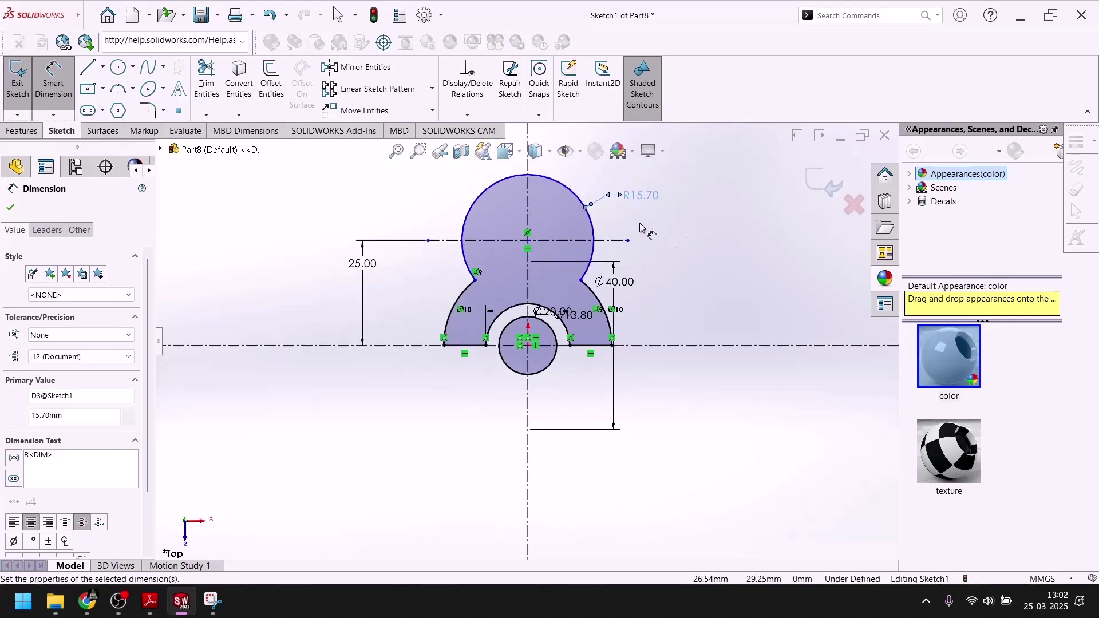
double_click(642, 196)
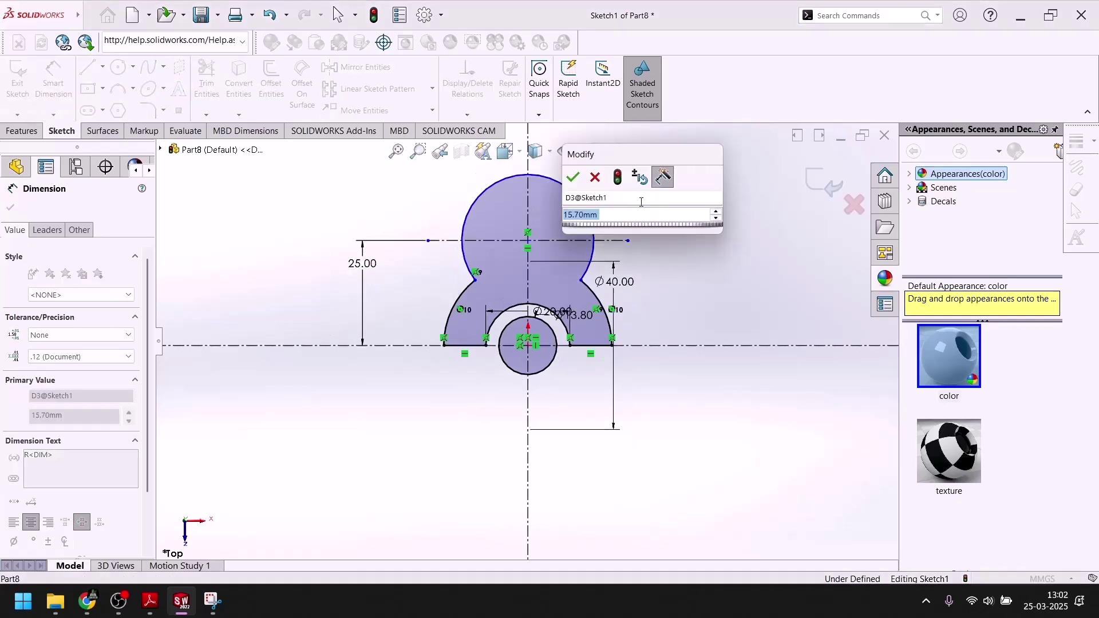
click(614, 212)
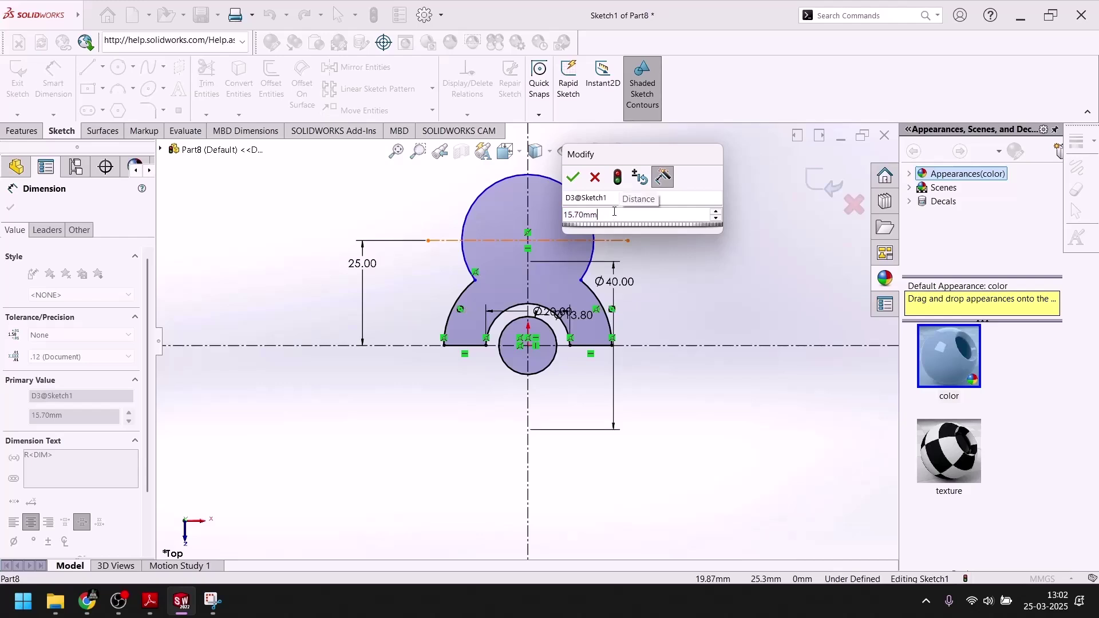
text(/2)
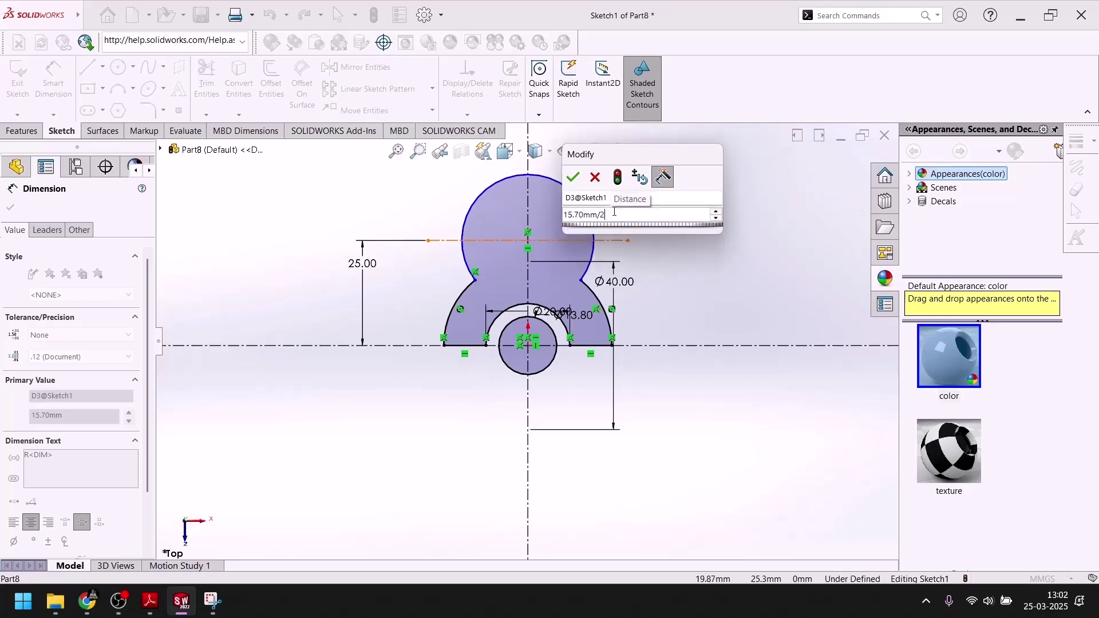
key(Return)
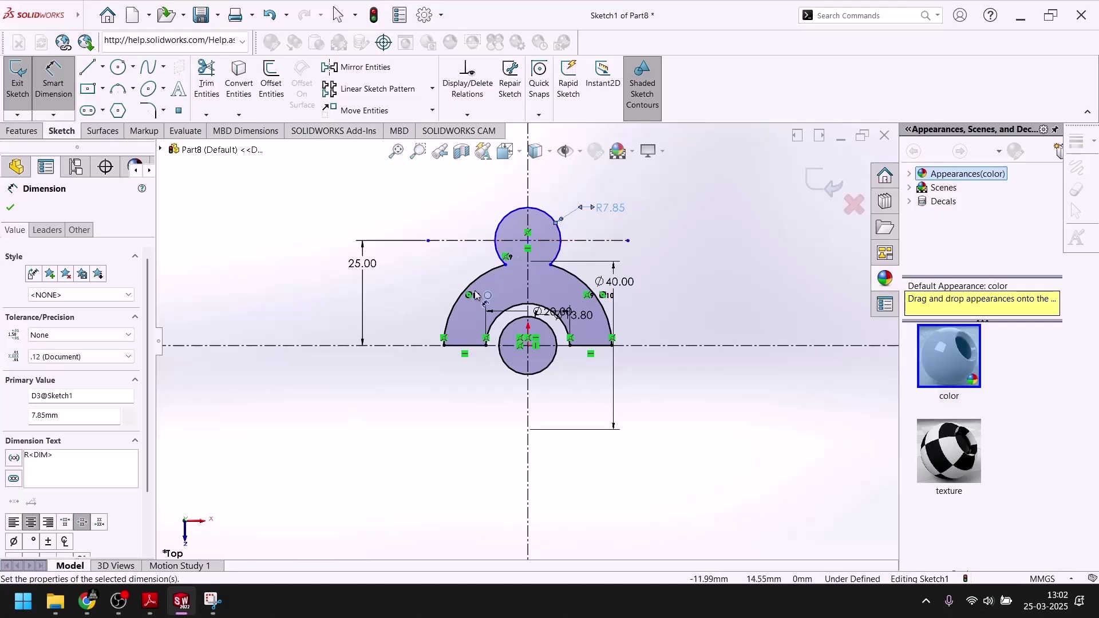
click(222, 240)
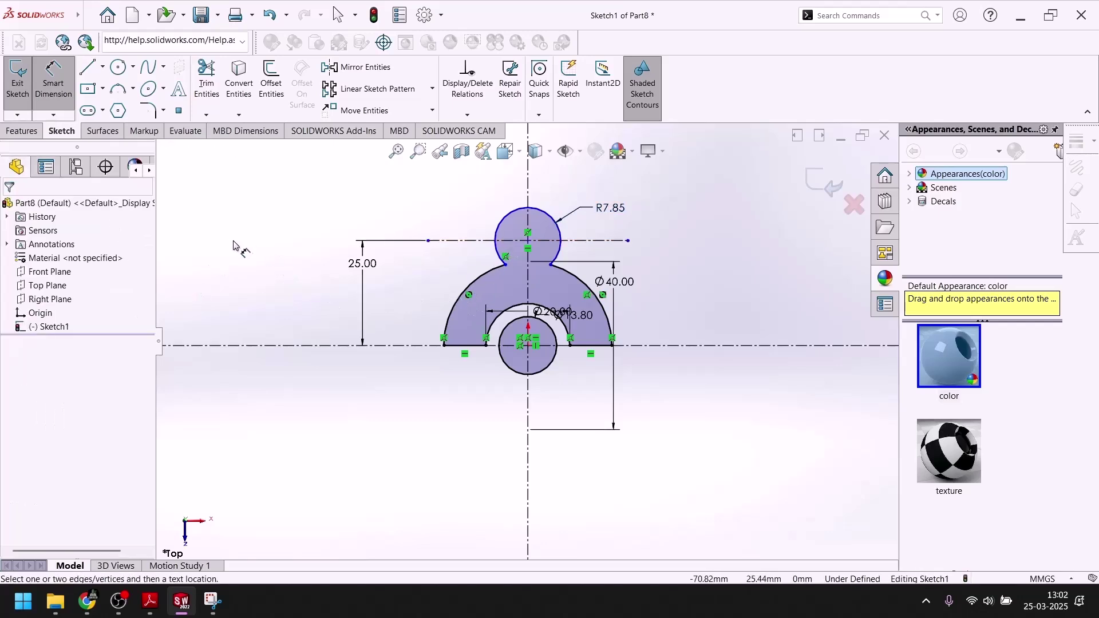
Add a vertical relation between the upper arc's centre point and the origin.
scroll(501, 281, down, 5)
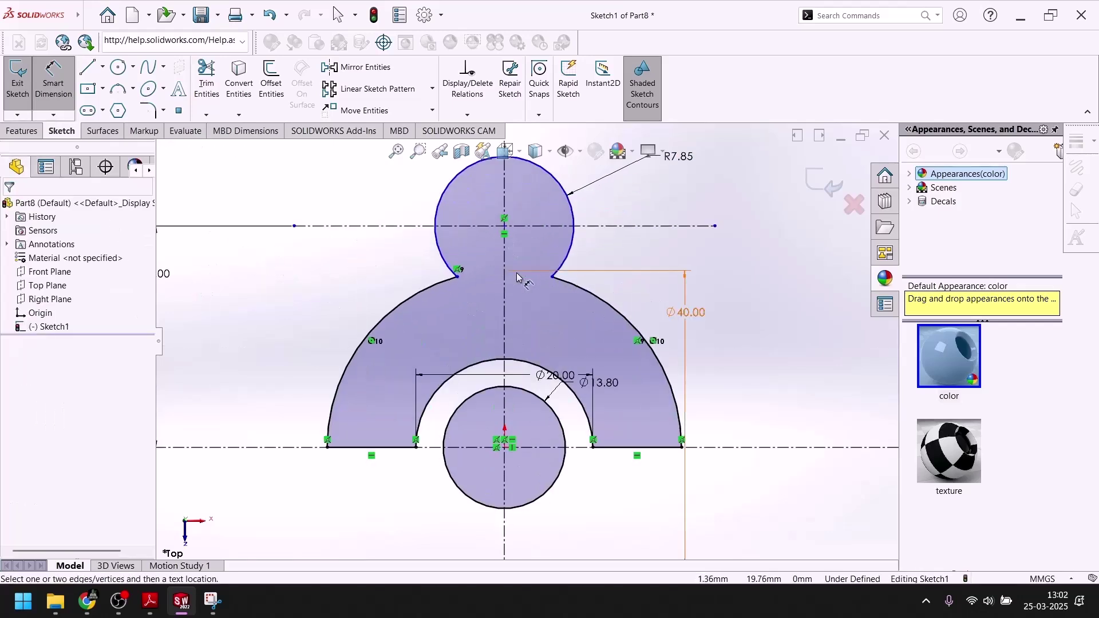
scroll(515, 286, up, 1)
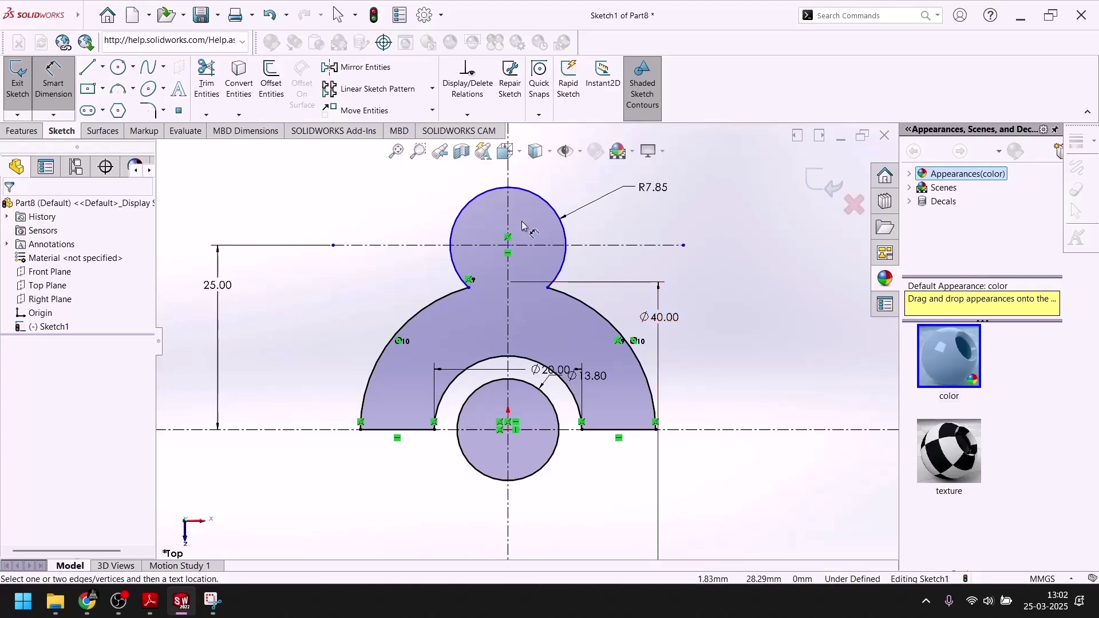
click(509, 246)
key(Escape)
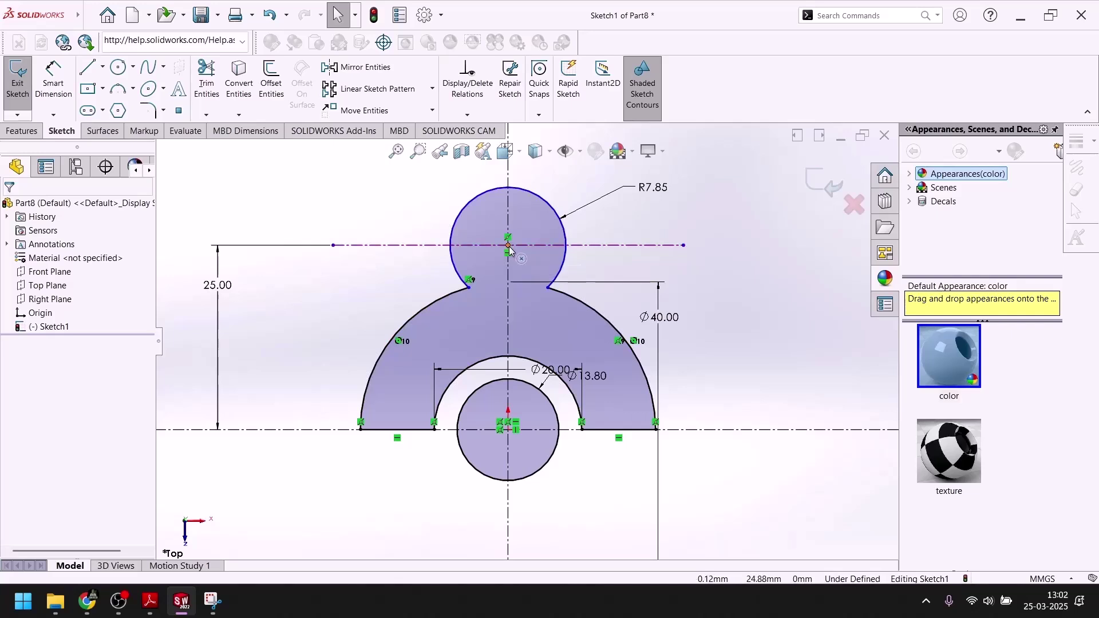
click(509, 245)
ctrl+click(509, 430)
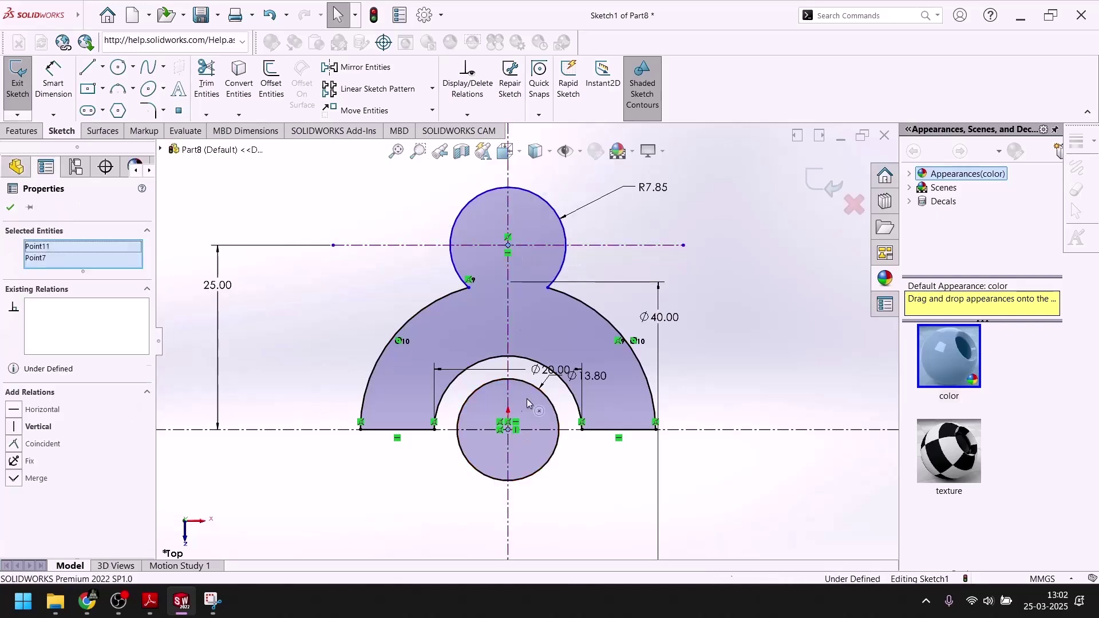
click(562, 377)
key(Escape)
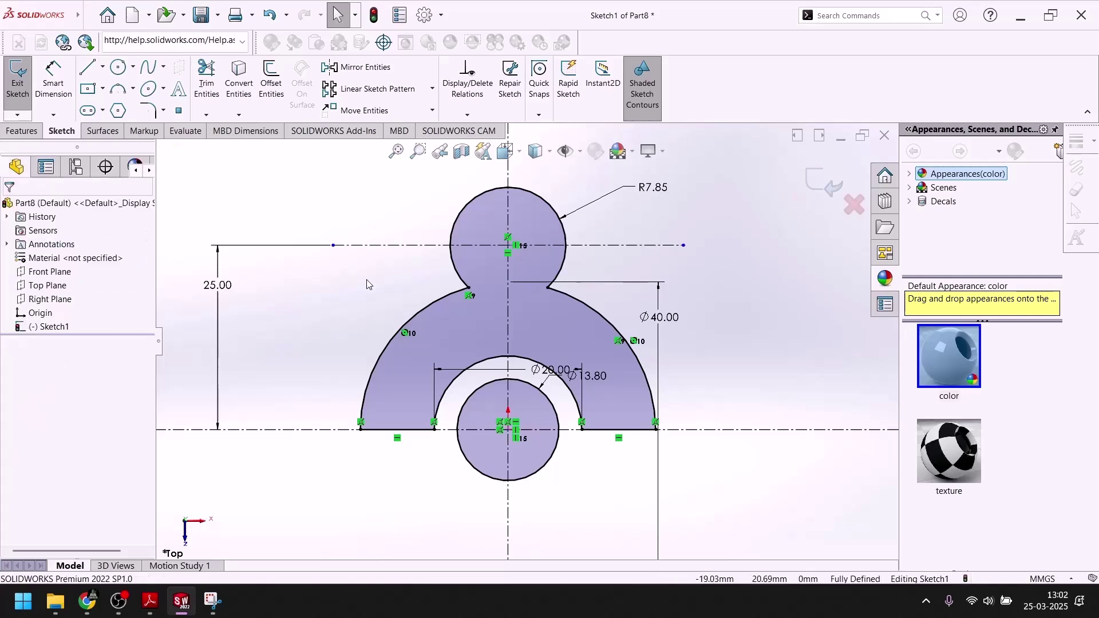
Check the PDF drawing and set the vertical distance between the two horizontal centerlines to 23 mm.
click(150, 601)
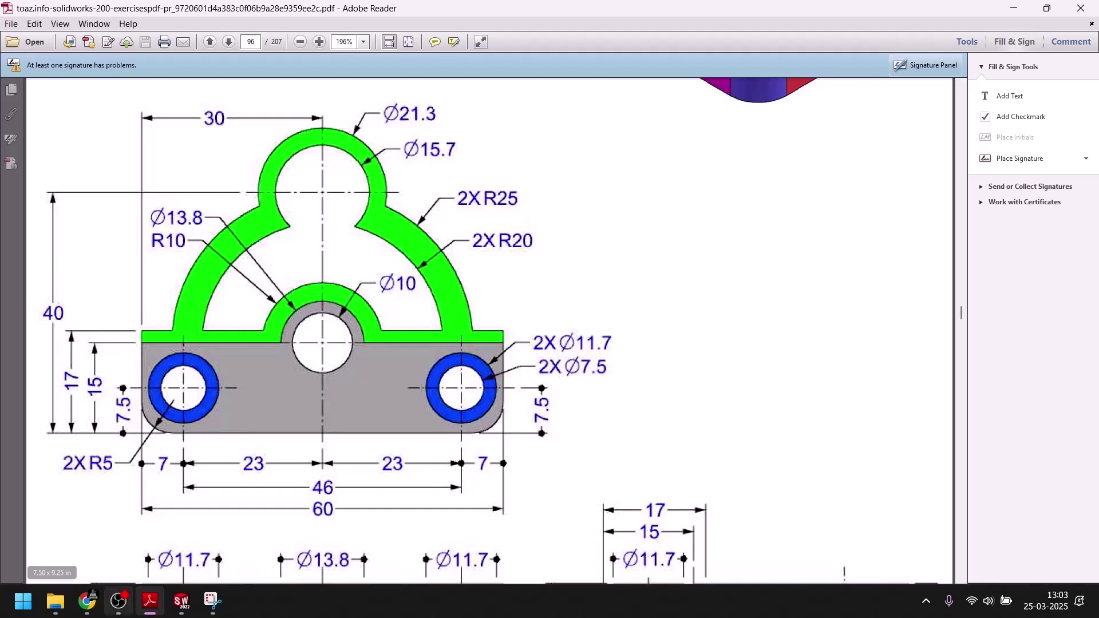
click(181, 601)
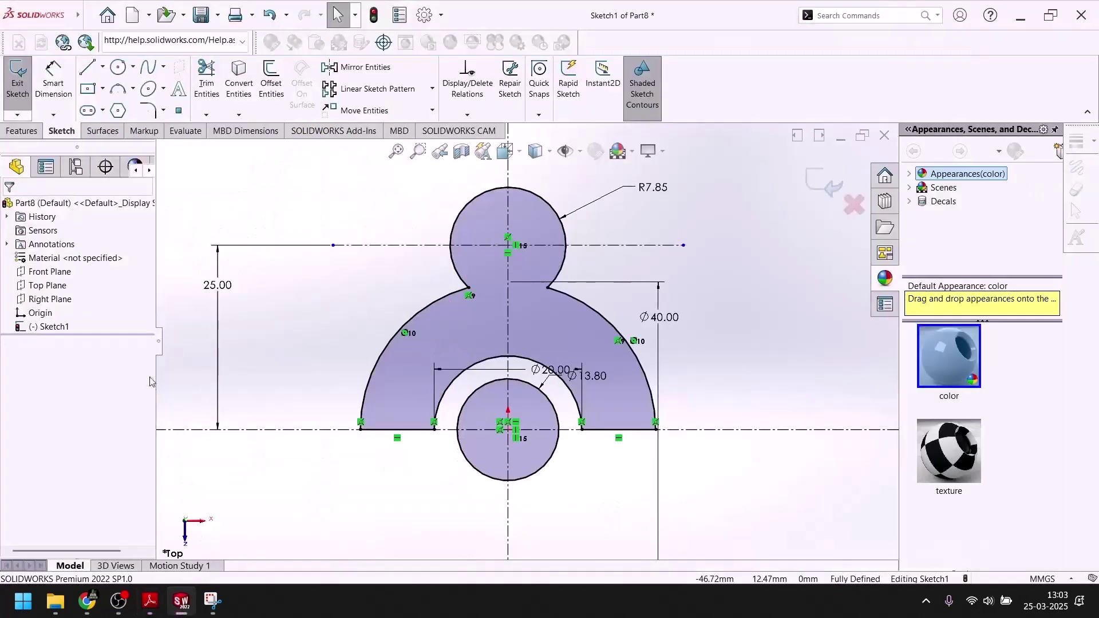
double_click(219, 285)
text(23)
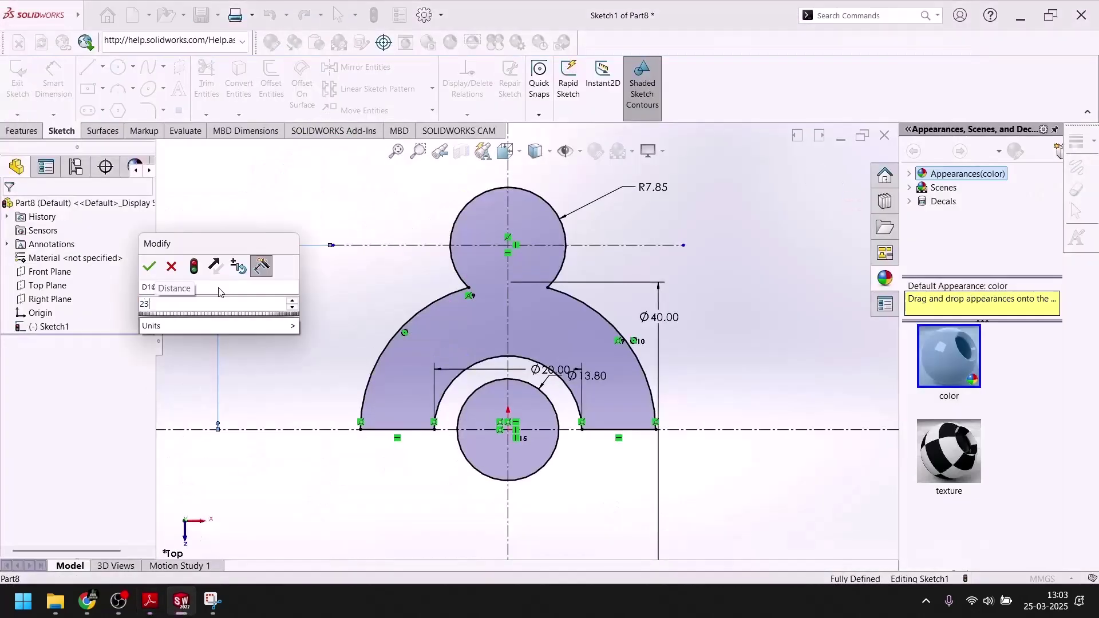
key(Return)
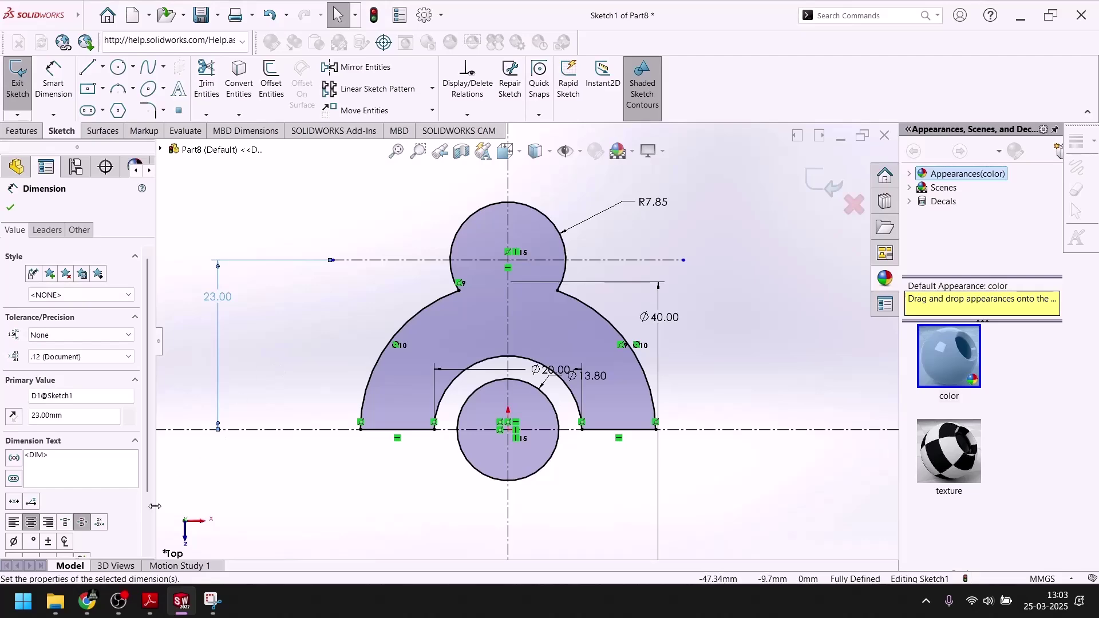
Consult the PDF drawing again and set the distance between the horizontal centerlines to 25 mm.
click(181, 601)
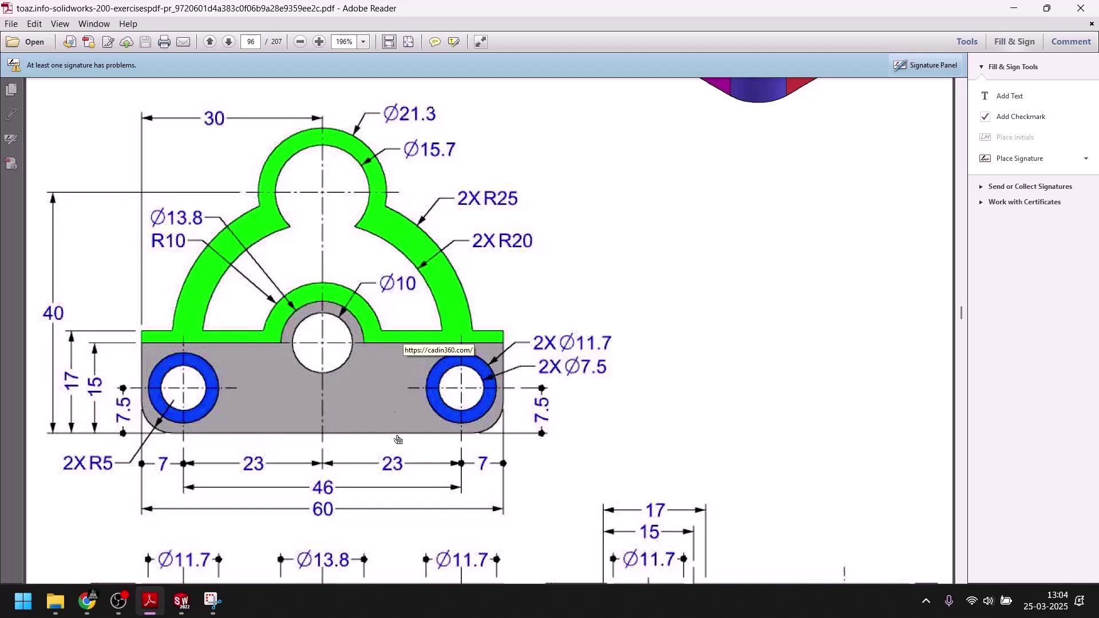
click(185, 602)
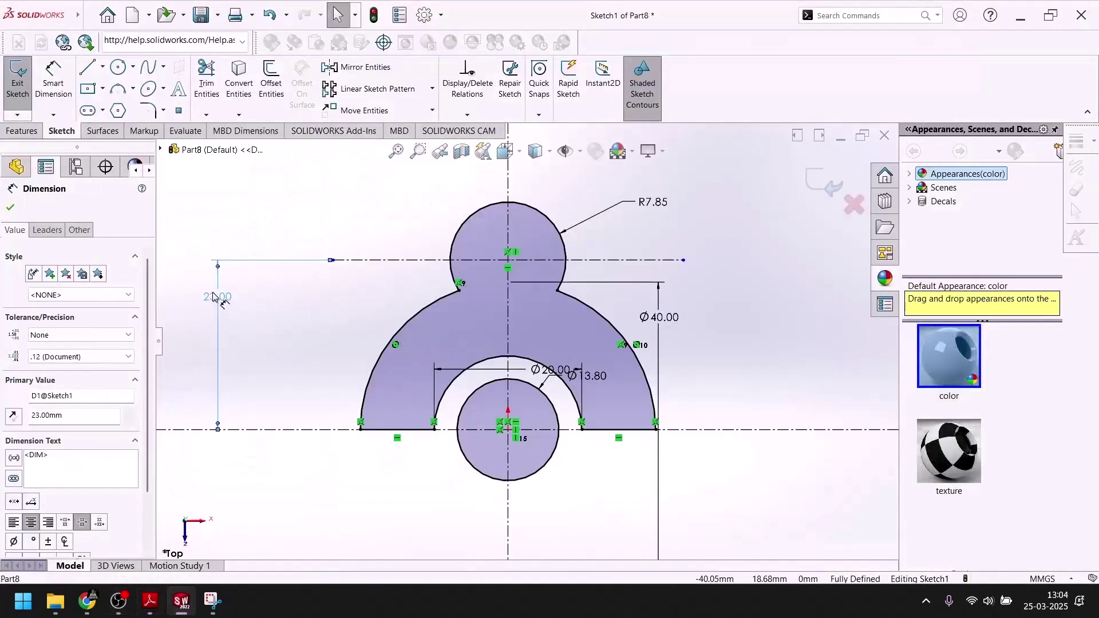
double_click(213, 297)
key(Return)
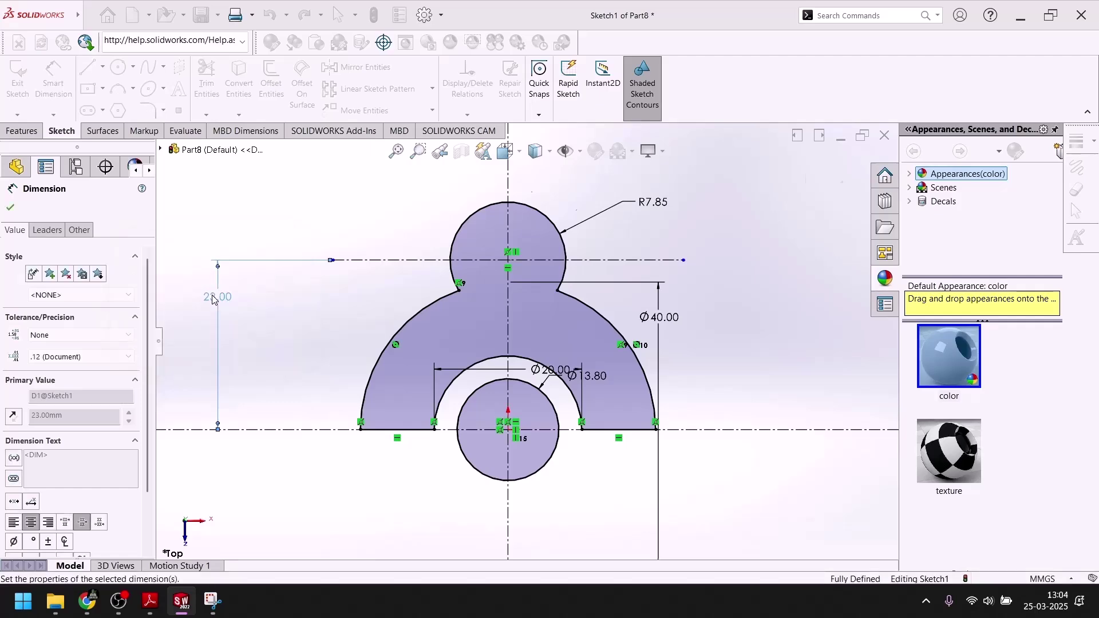
Look up the upper ring in the PDF drawing and set the upper arc's radius dimension to 21.3 mm.
click(184, 603)
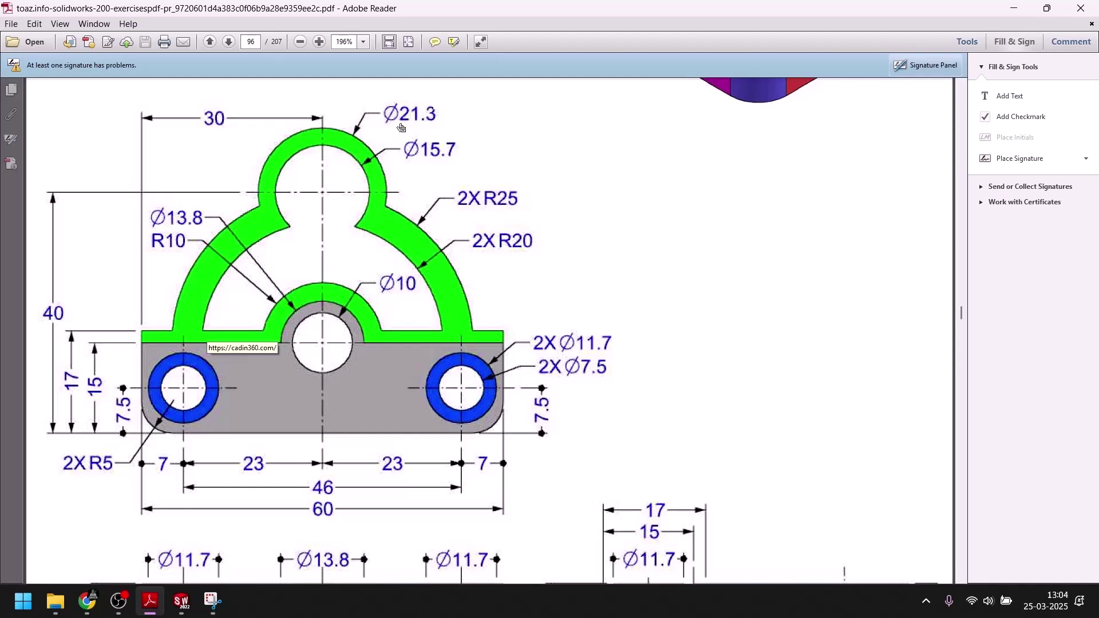
click(181, 601)
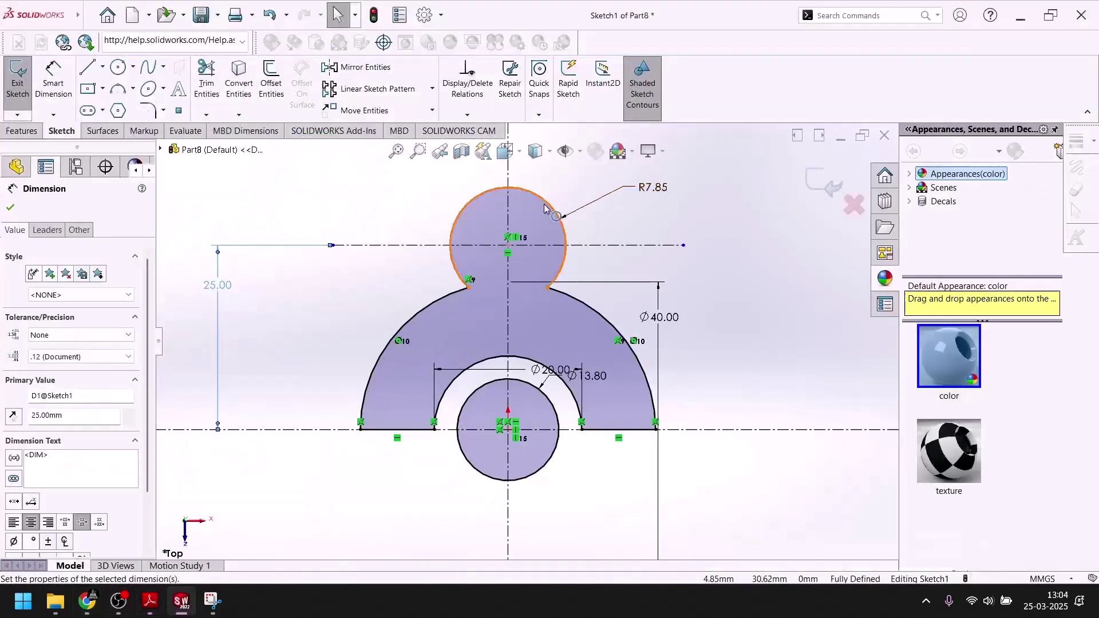
double_click(647, 194)
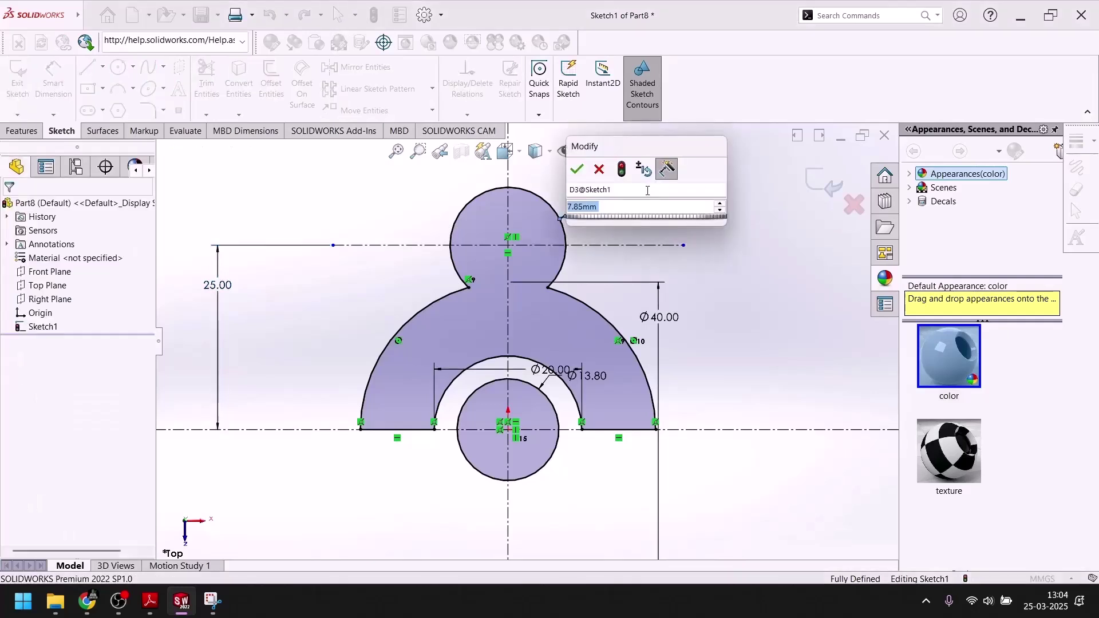
text(21.3)
key(Return)
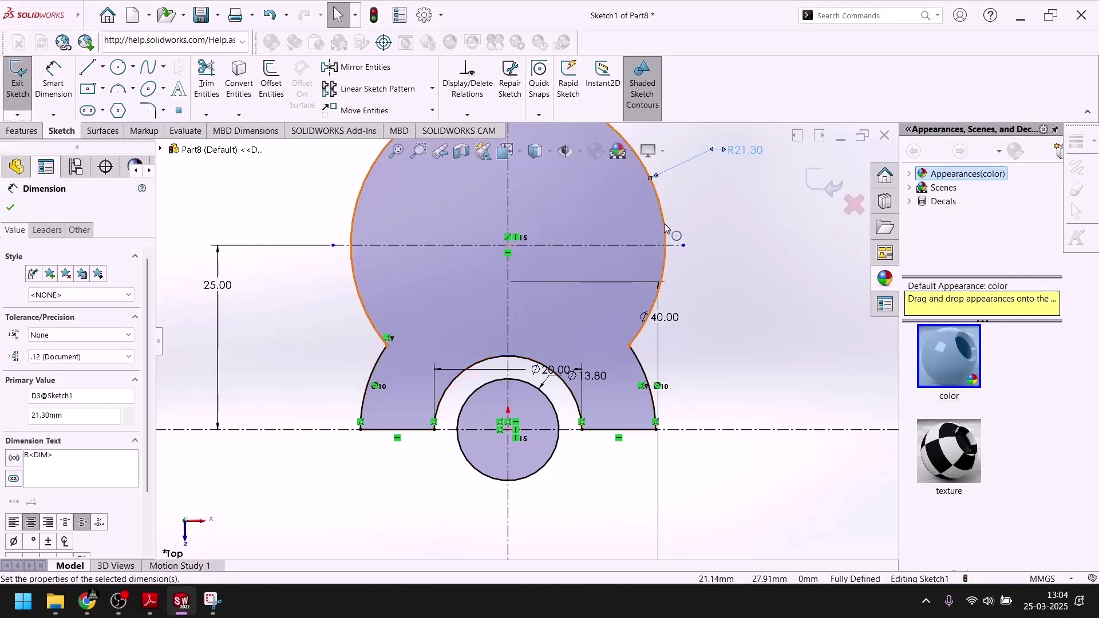
Set the upper arc's radius dimension to 21.30 mm divided by 2.
double_click(750, 150)
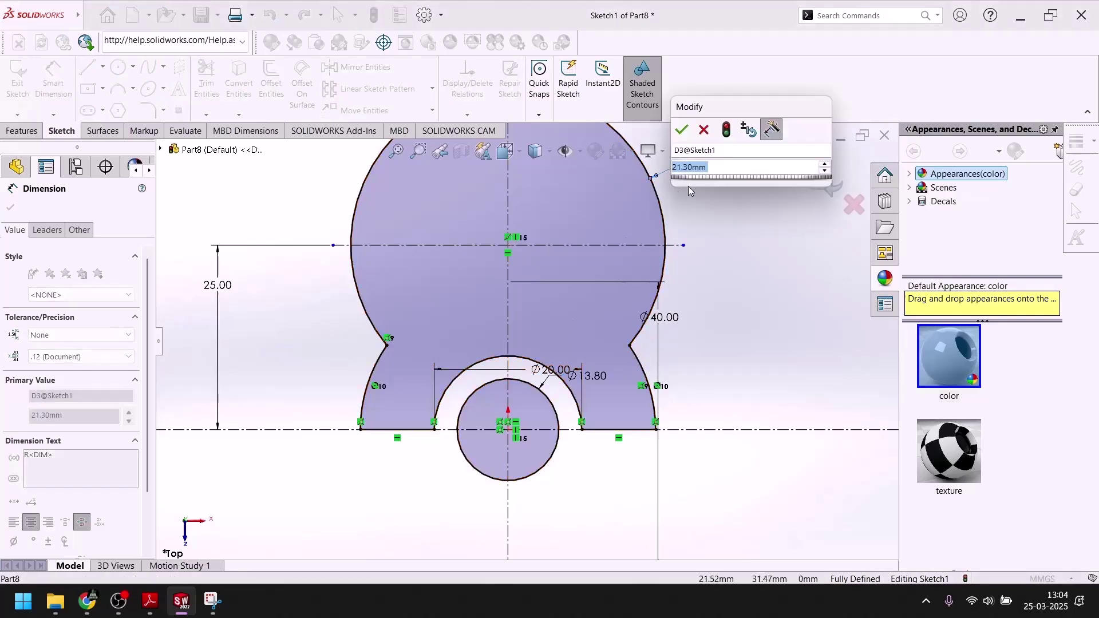
click(734, 165)
text(/2)
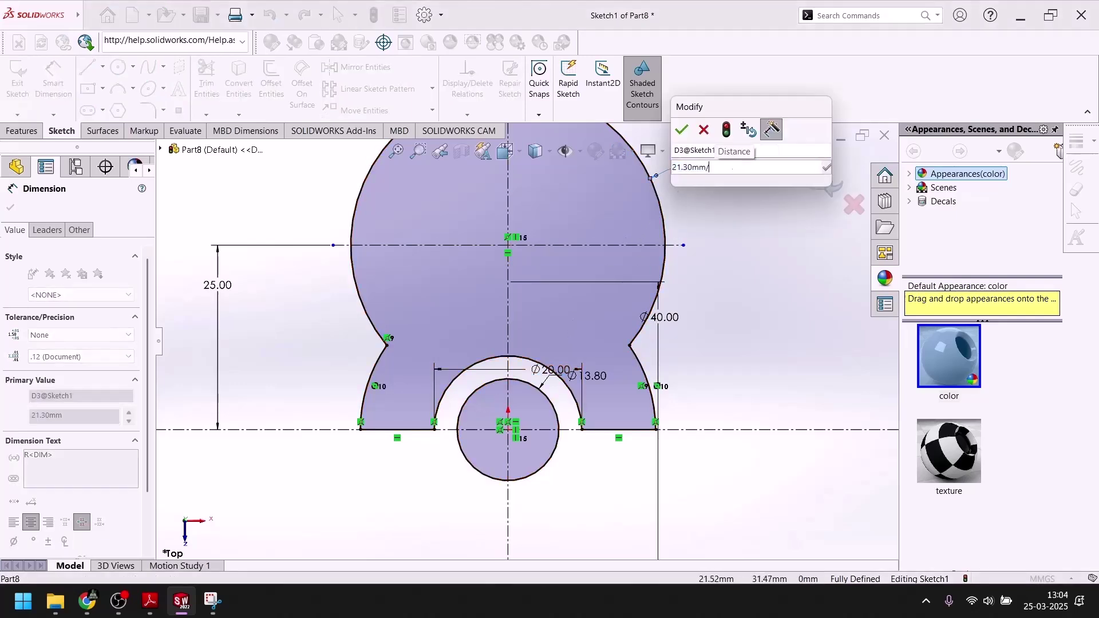
key(Return)
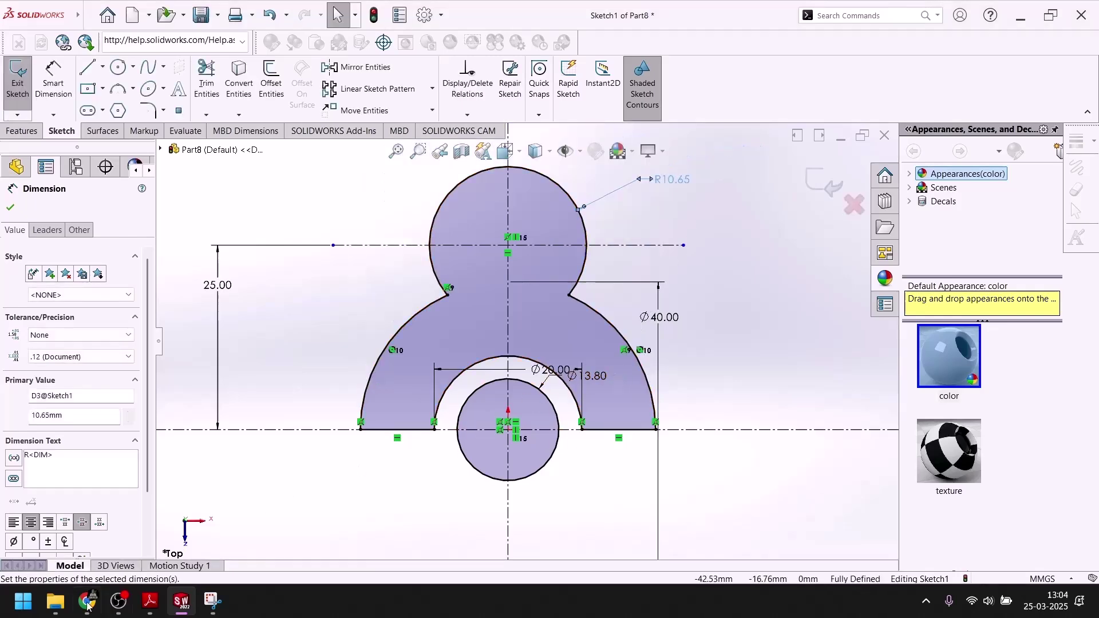
Consult the PDF drawing and replace the outer arch's 40 mm diameter dimension with a 25 mm radius dimension.
click(182, 605)
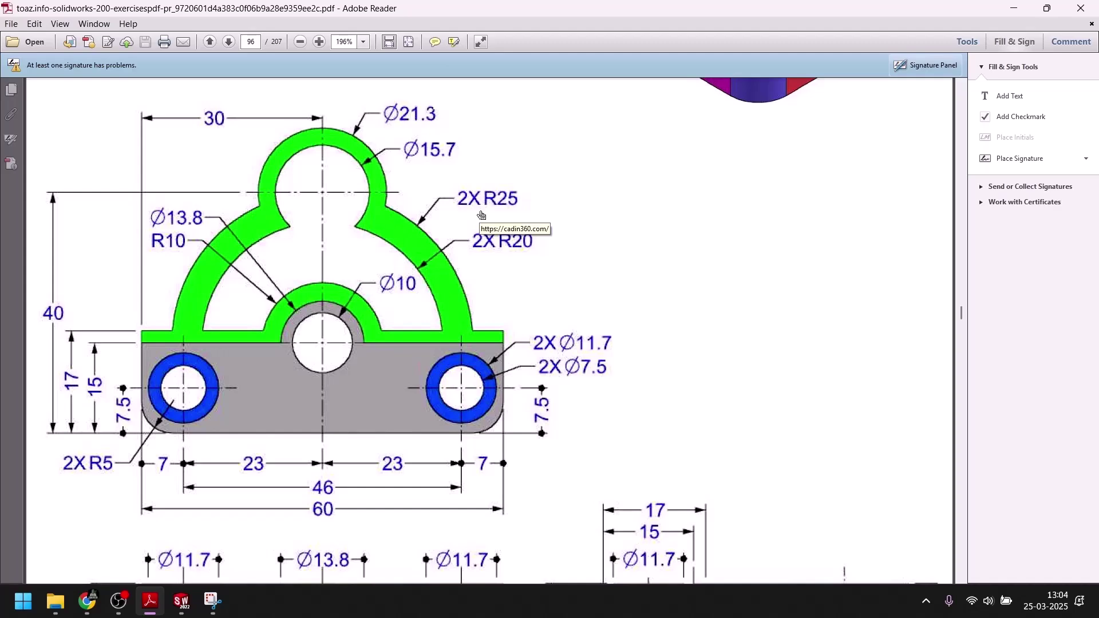
click(181, 602)
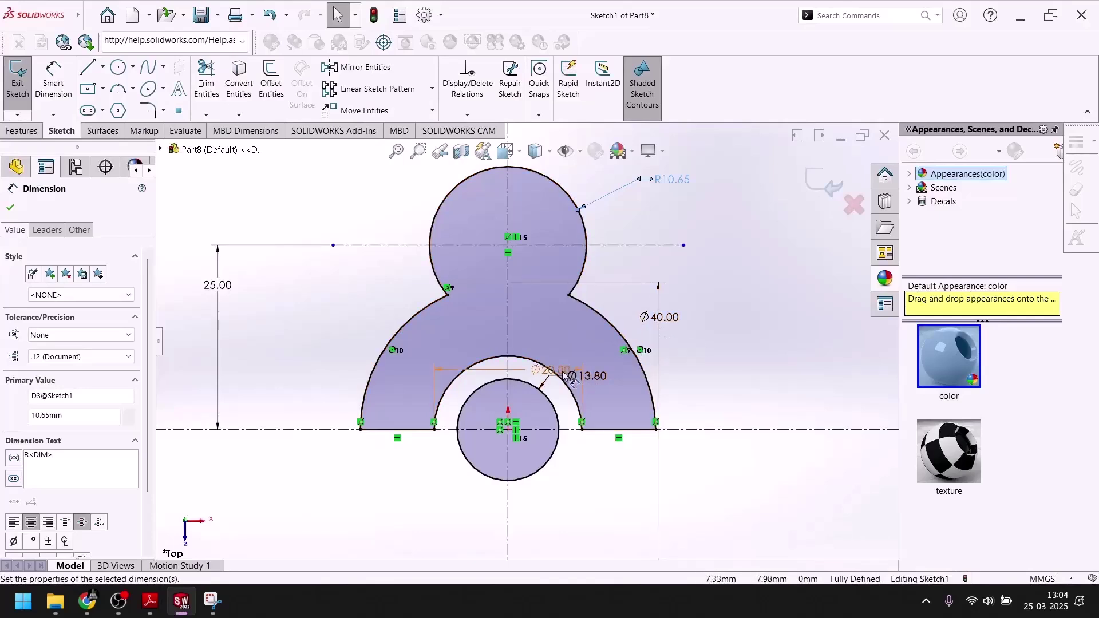
scroll(633, 359, up, 2)
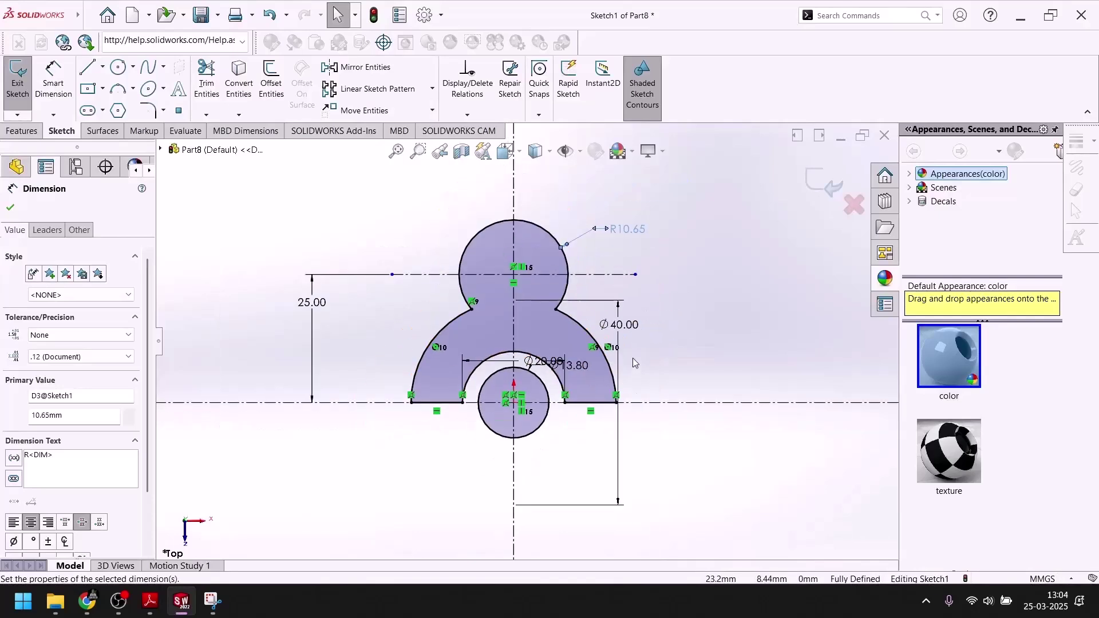
click(634, 337)
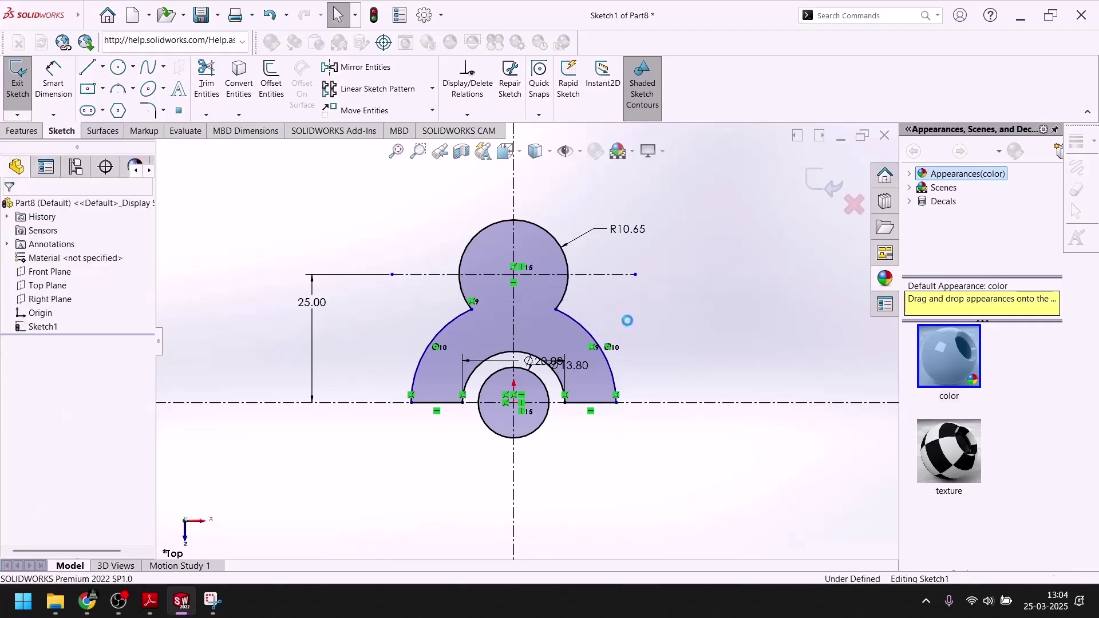
click(53, 83)
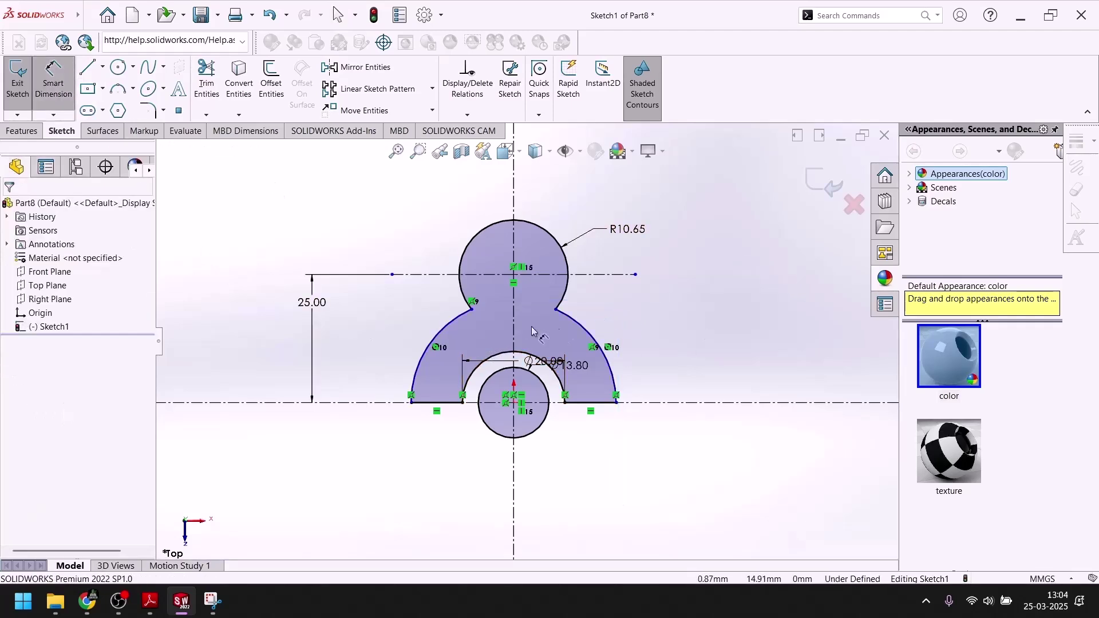
click(579, 321)
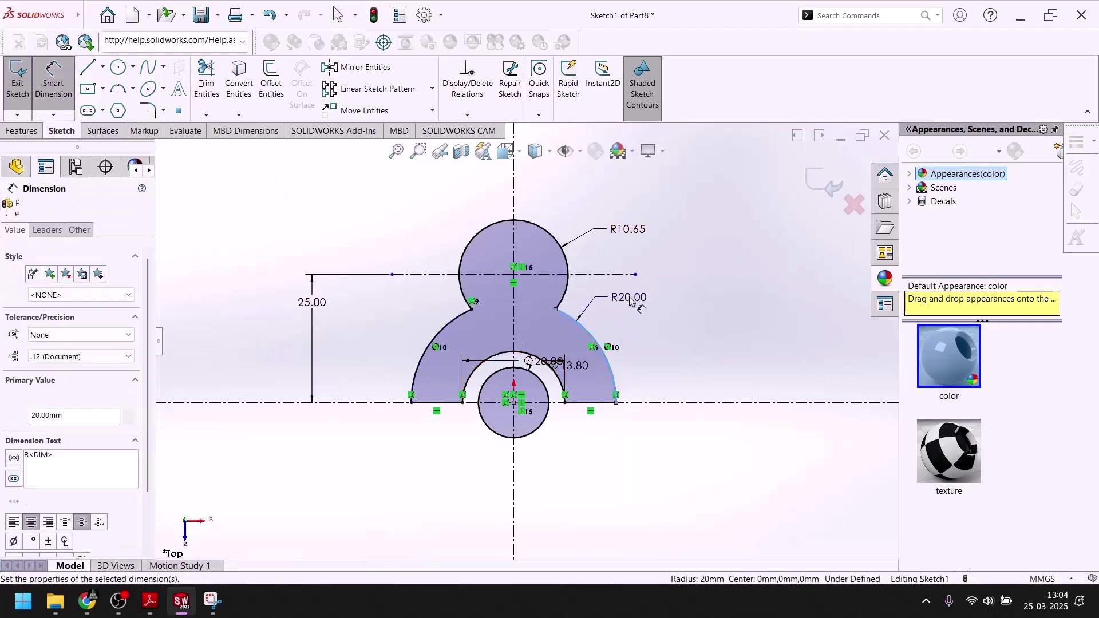
click(631, 296)
text(25)
key(Return)
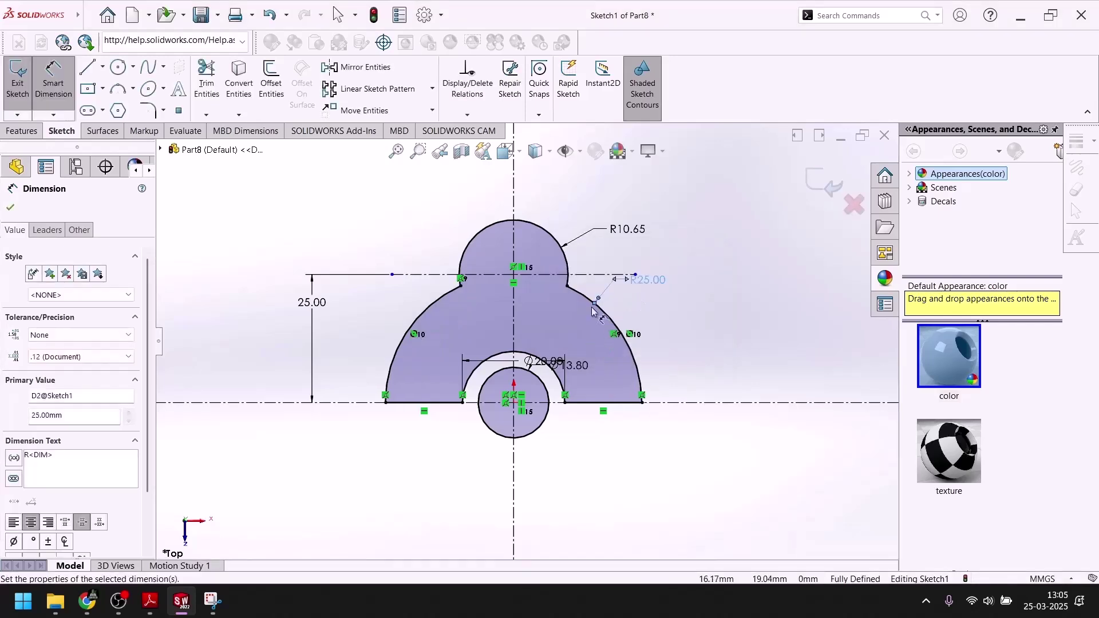
click(11, 208)
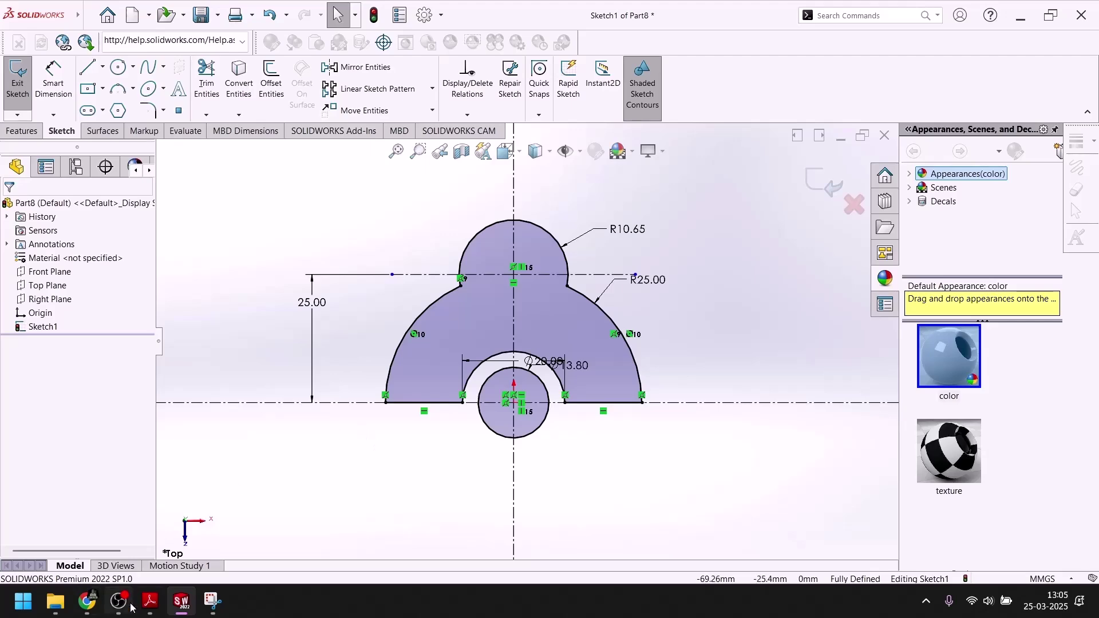
Check the PDF drawing and sketch a tab outline from the arch's left foot, about 7.3 mm outward, 3.4 mm up and back to the arc.
click(188, 605)
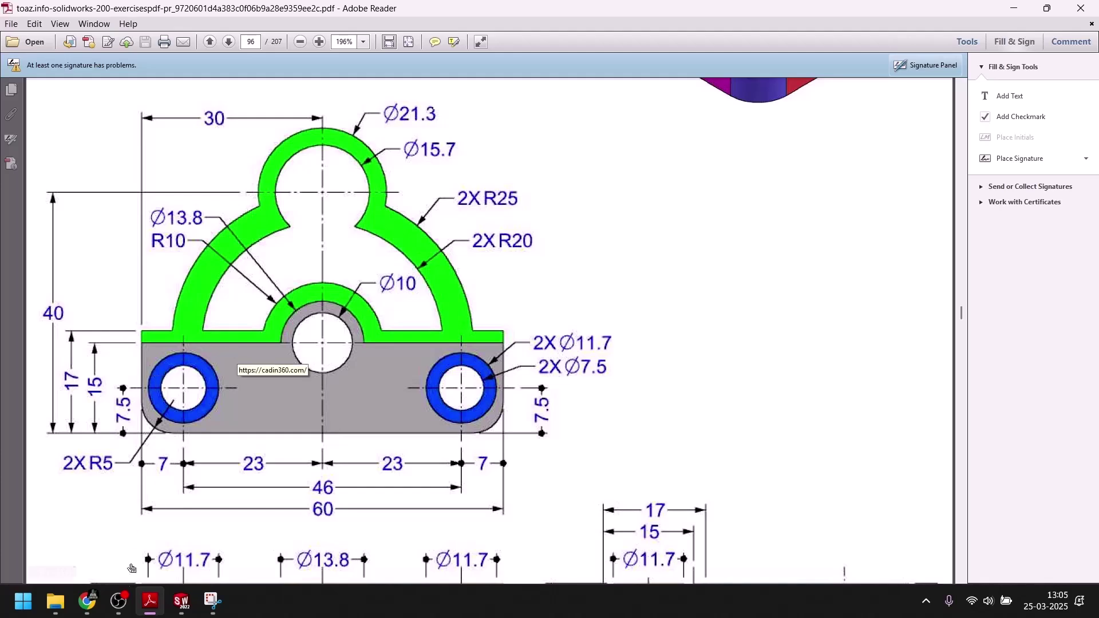
click(182, 601)
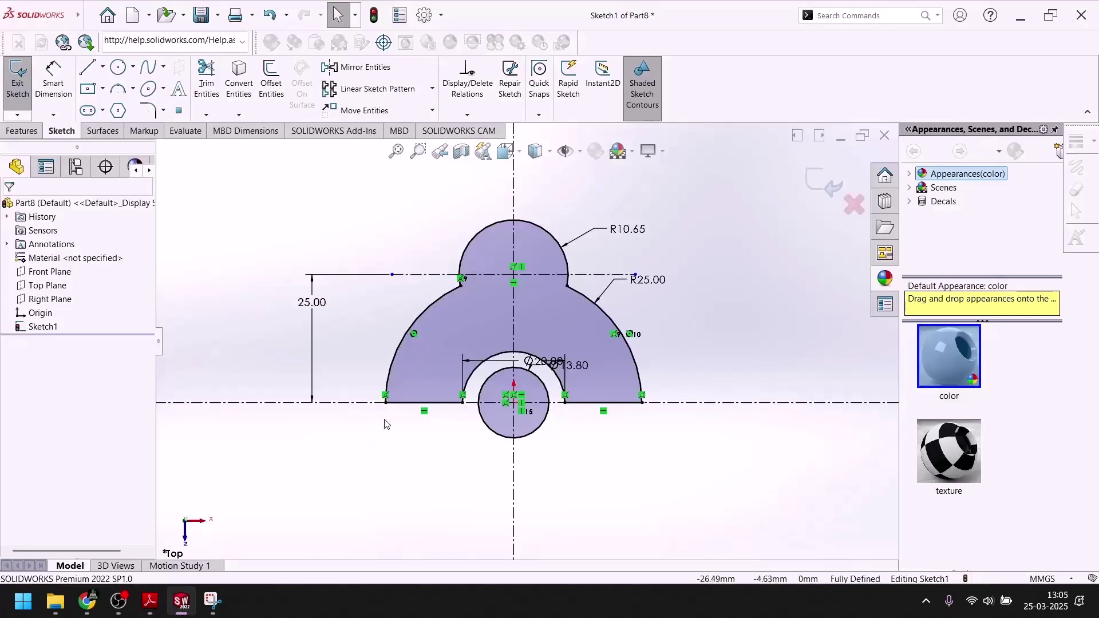
key(l)
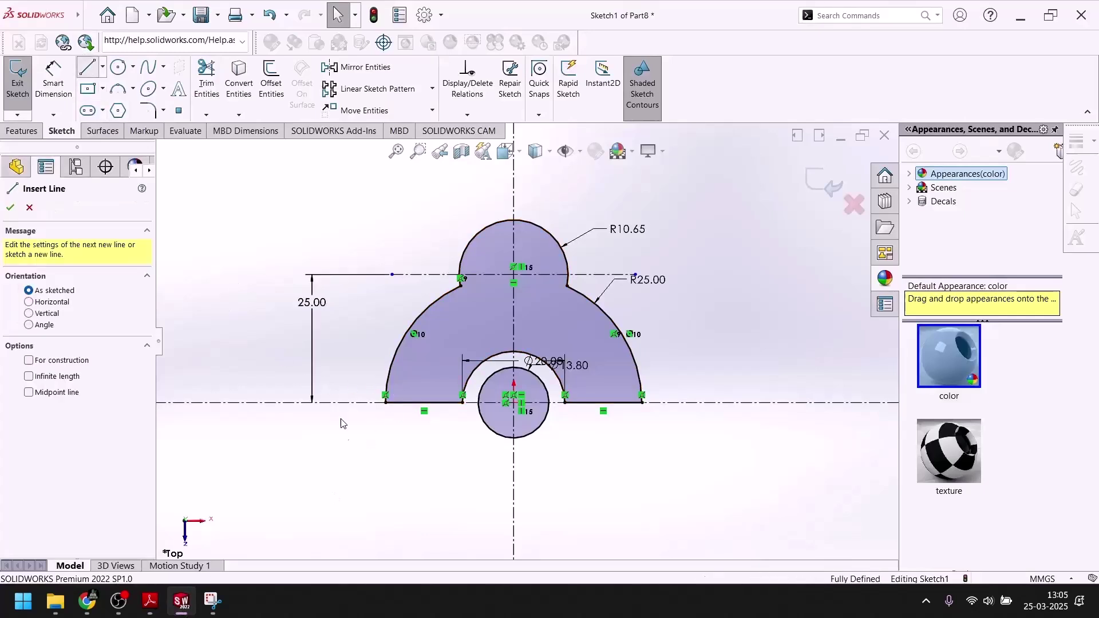
click(385, 403)
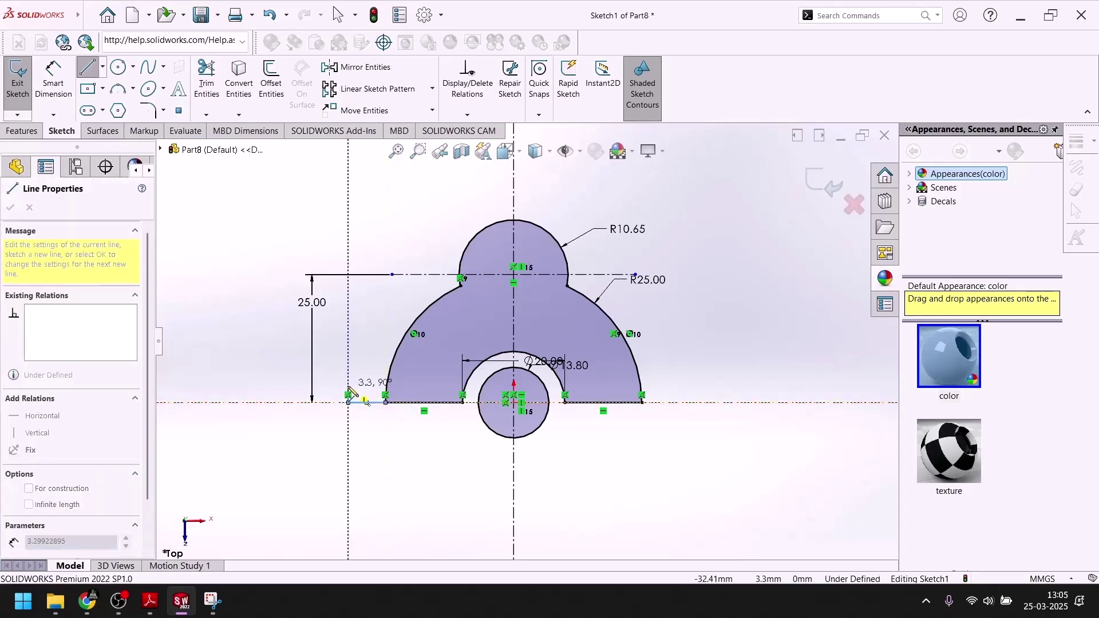
click(349, 385)
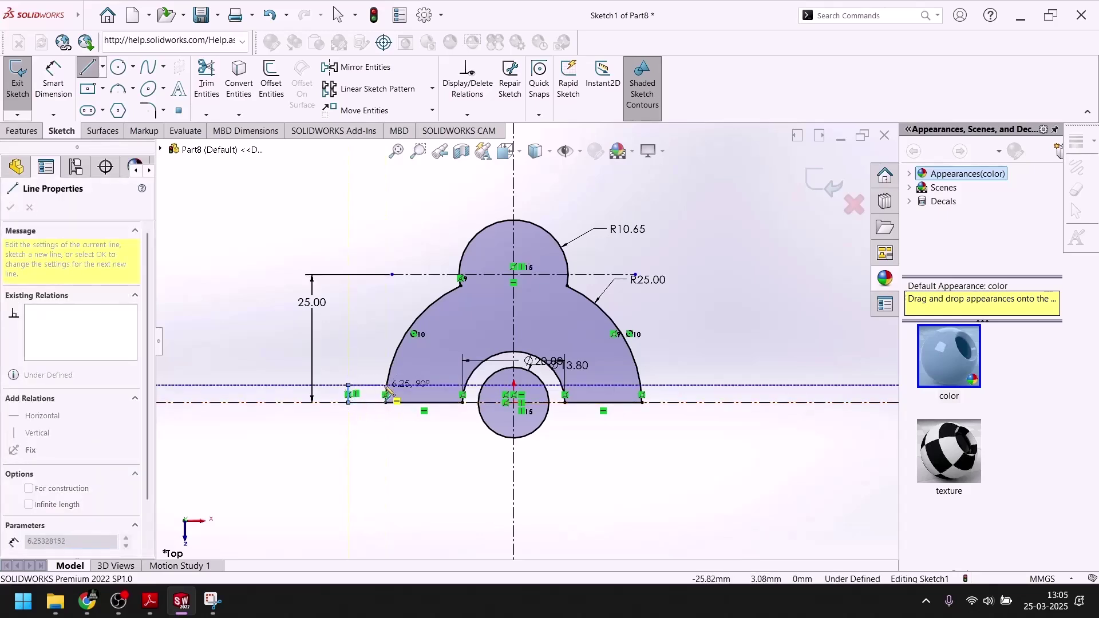
click(388, 385)
key(Escape)
Trim the short piece of the outer arc that closes off the inner end of the left tab.
scroll(383, 399, down, 3)
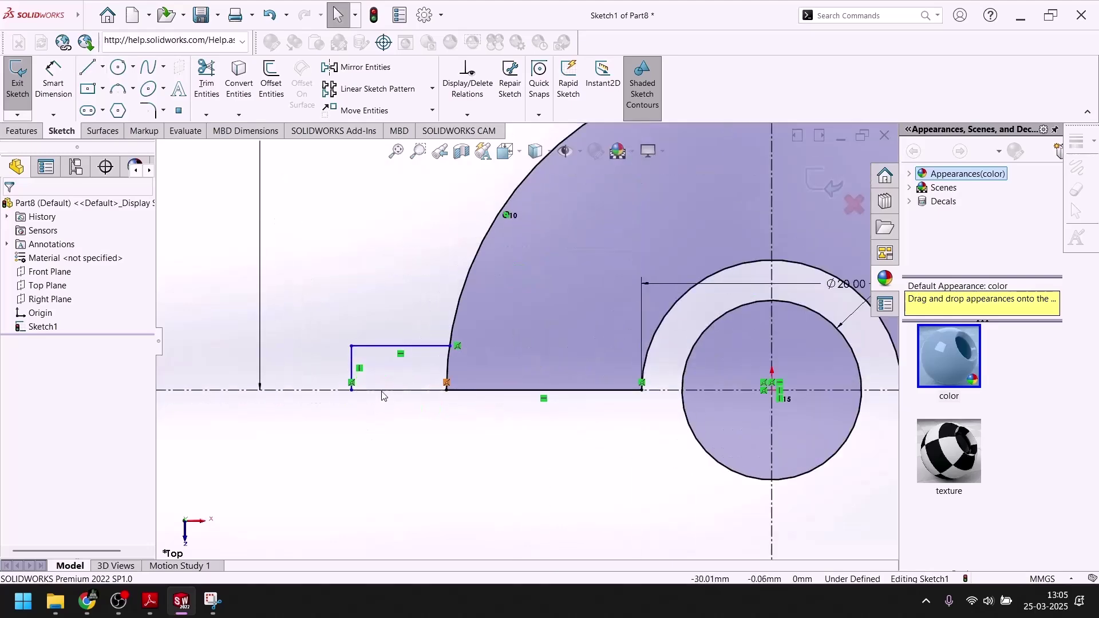
click(207, 80)
click(448, 366)
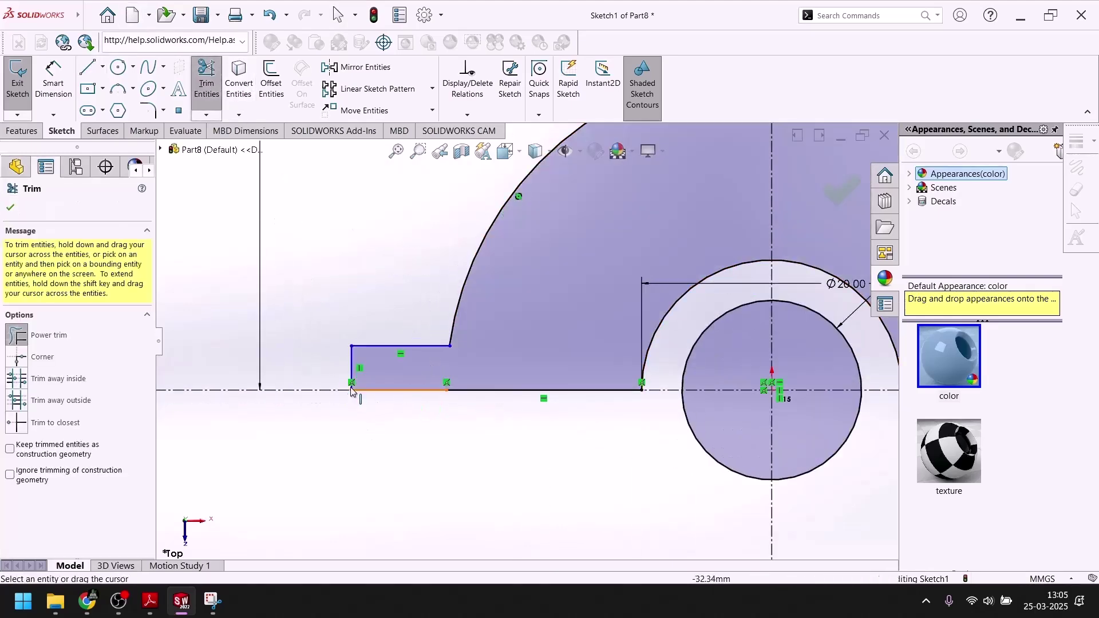
scroll(346, 382, up, 3)
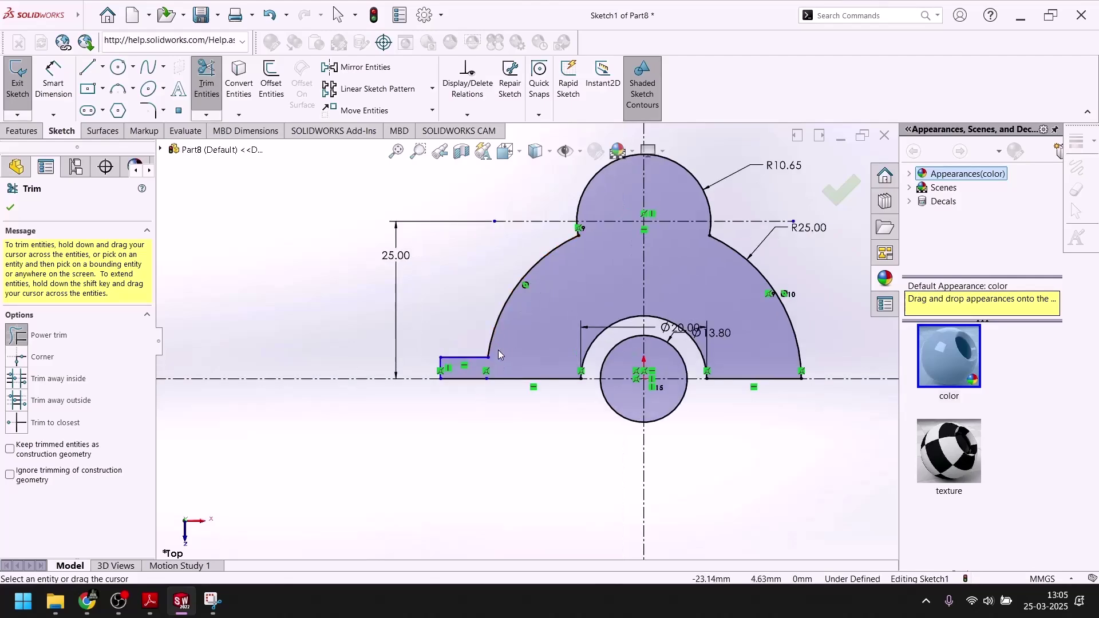
Look up the base widths in the PDF drawing and dimension the left tab's lower line to 7 mm.
click(150, 601)
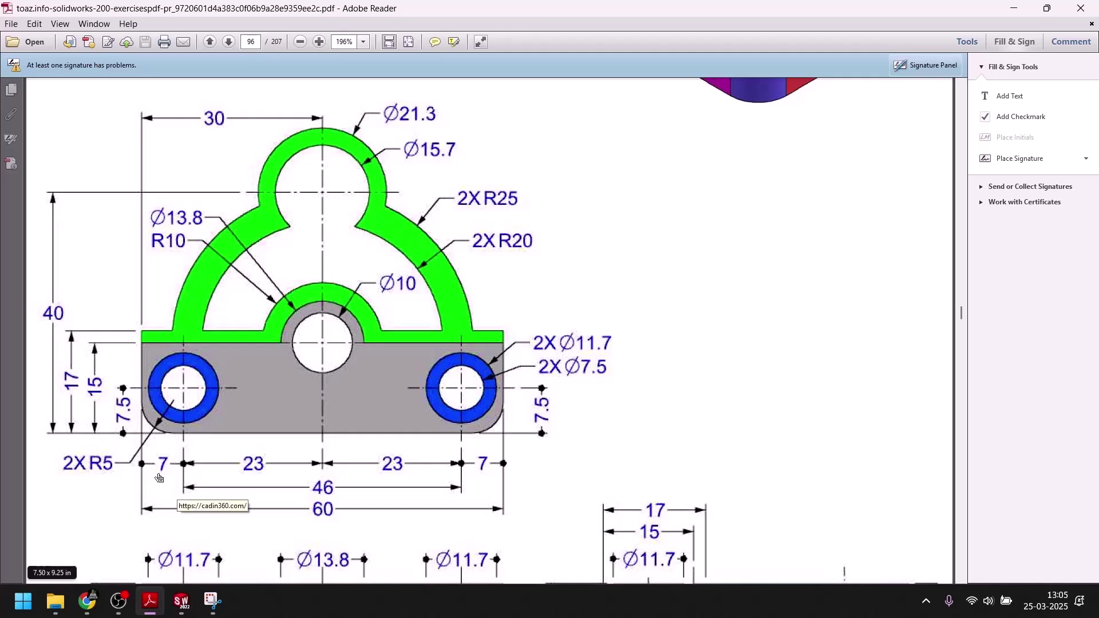
click(181, 601)
click(67, 89)
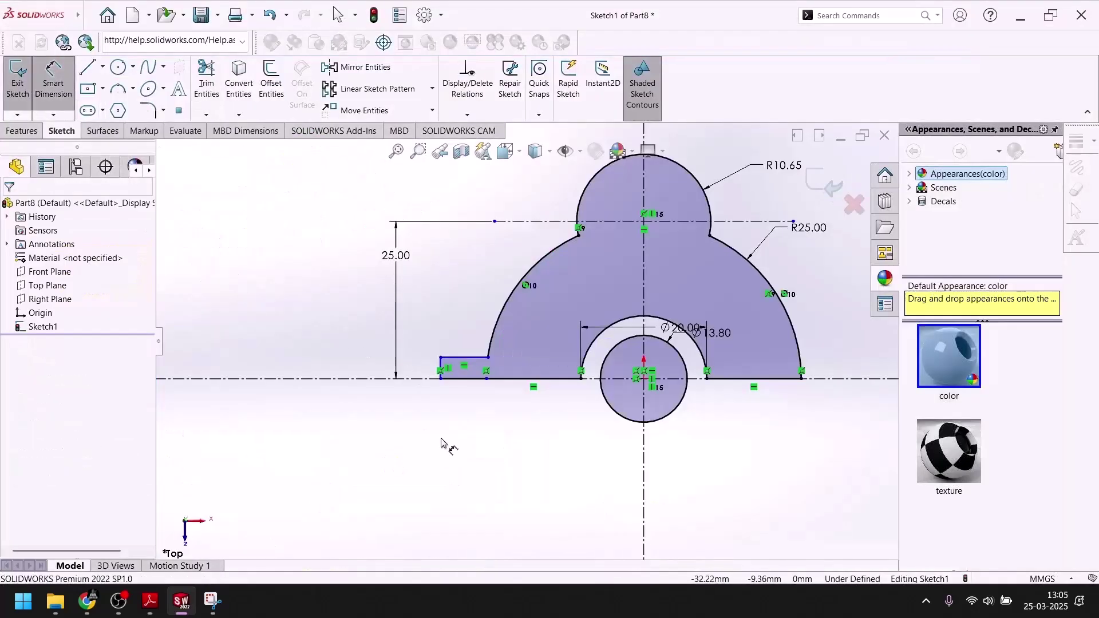
click(469, 397)
click(466, 406)
text(7)
key(Return)
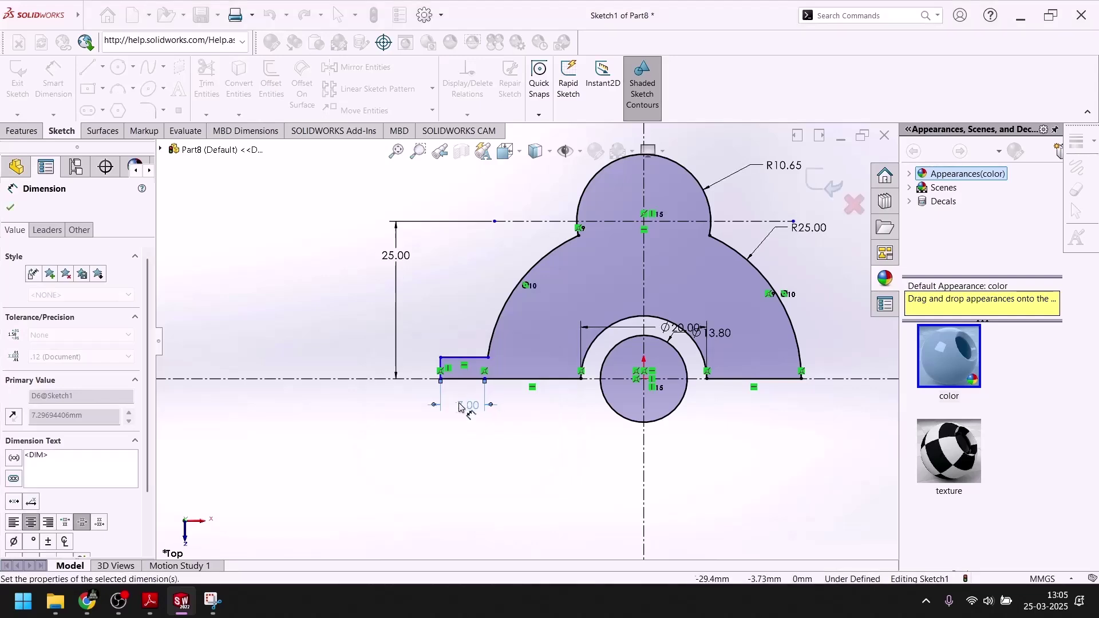
Dimension the left tab's vertical outer edge to 2 mm.
click(442, 369)
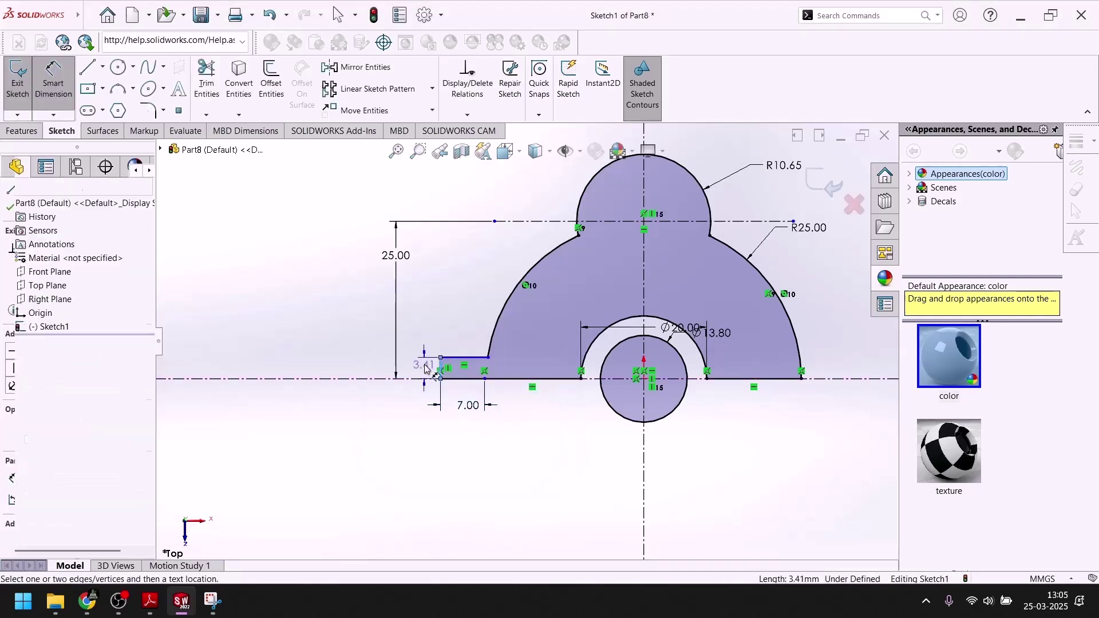
click(425, 366)
text(2)
key(Return)
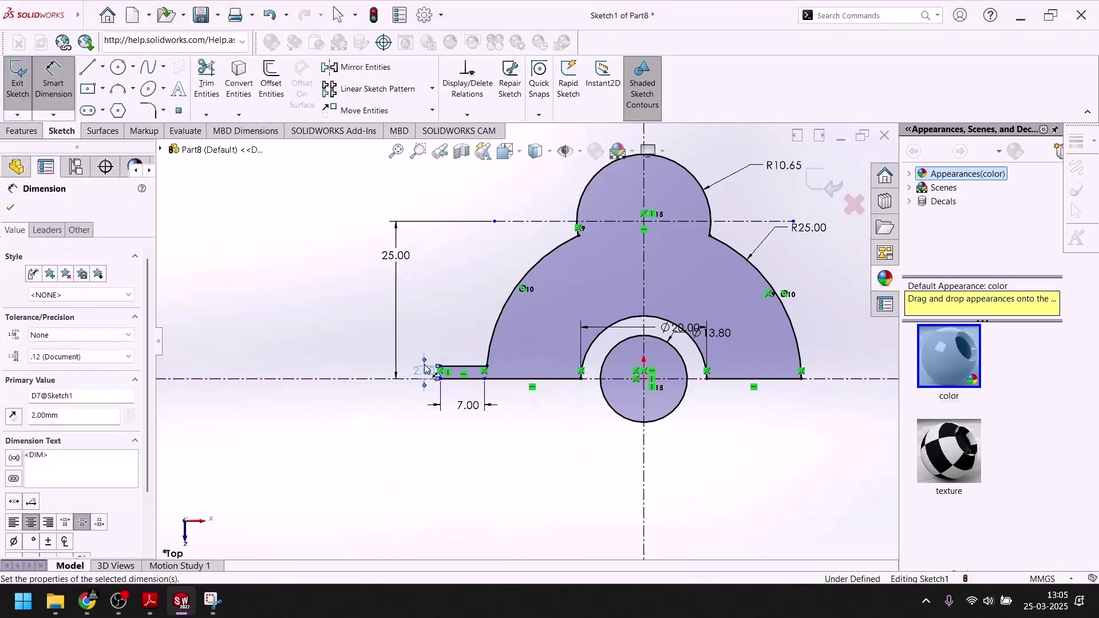
click(11, 207)
Examine which of the left tab's corner points can still be moved in the sketch.
scroll(406, 385, down, 3)
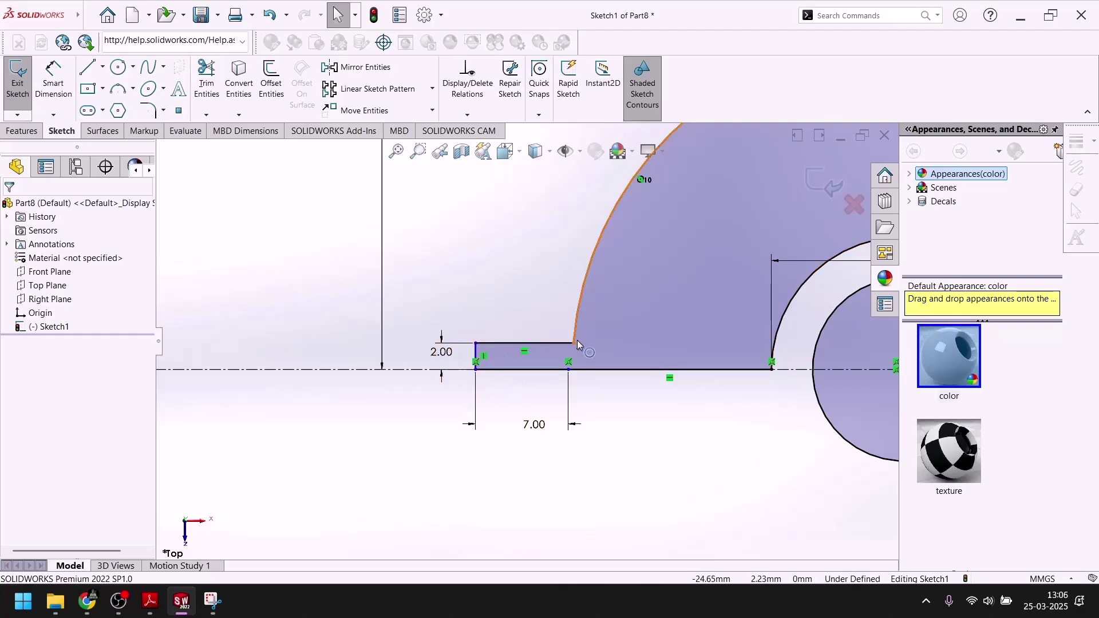
mouse_move(578, 341)
mouse_down()
mouse_move(519, 329)
mouse_move(569, 344)
mouse_up()
click(582, 491)
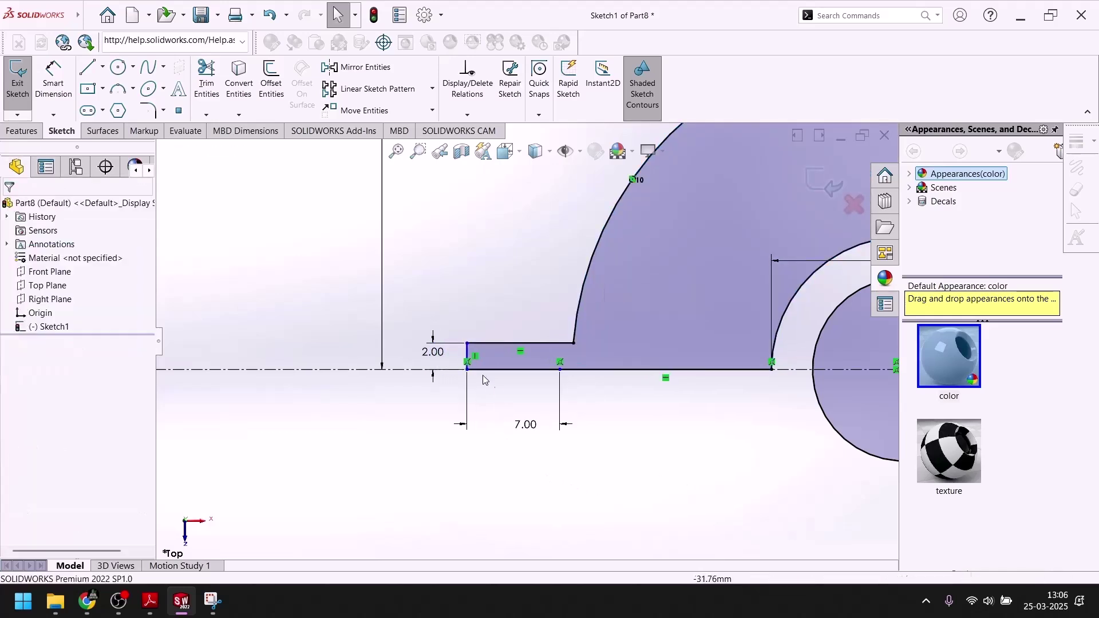
scroll(570, 406, up, 2)
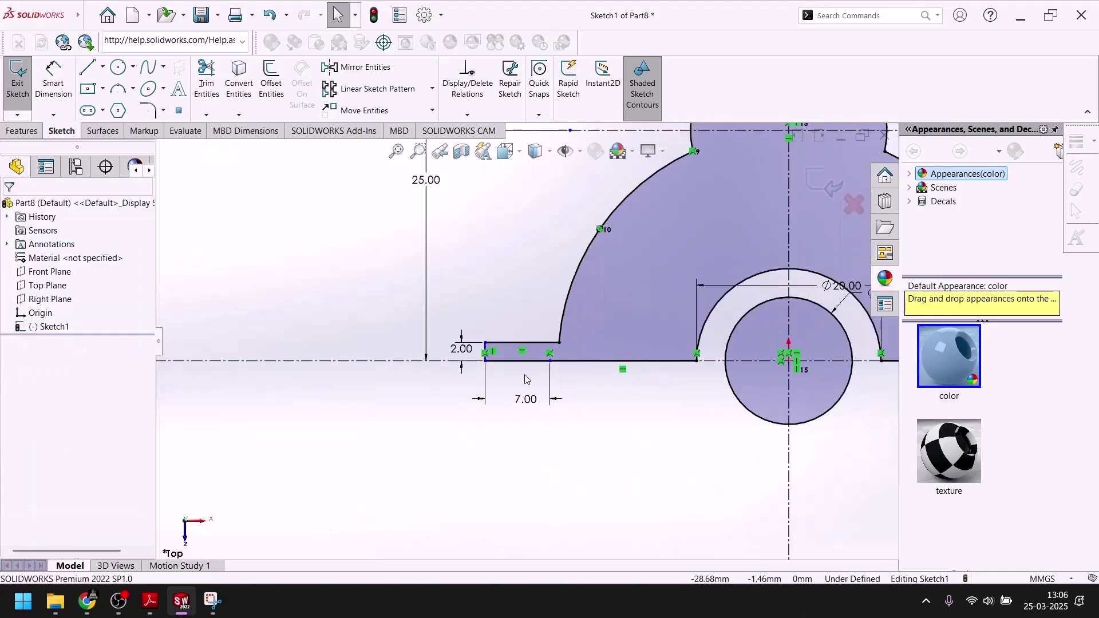
scroll(527, 379, up, 2)
scroll(526, 380, down, 2)
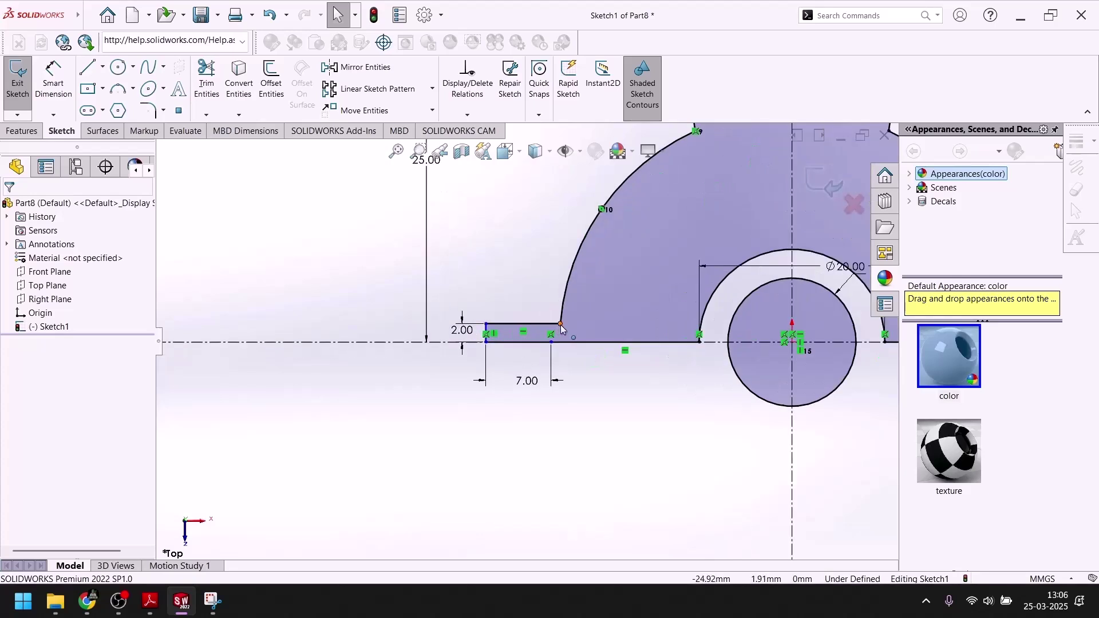
click(559, 323)
click(458, 449)
click(560, 324)
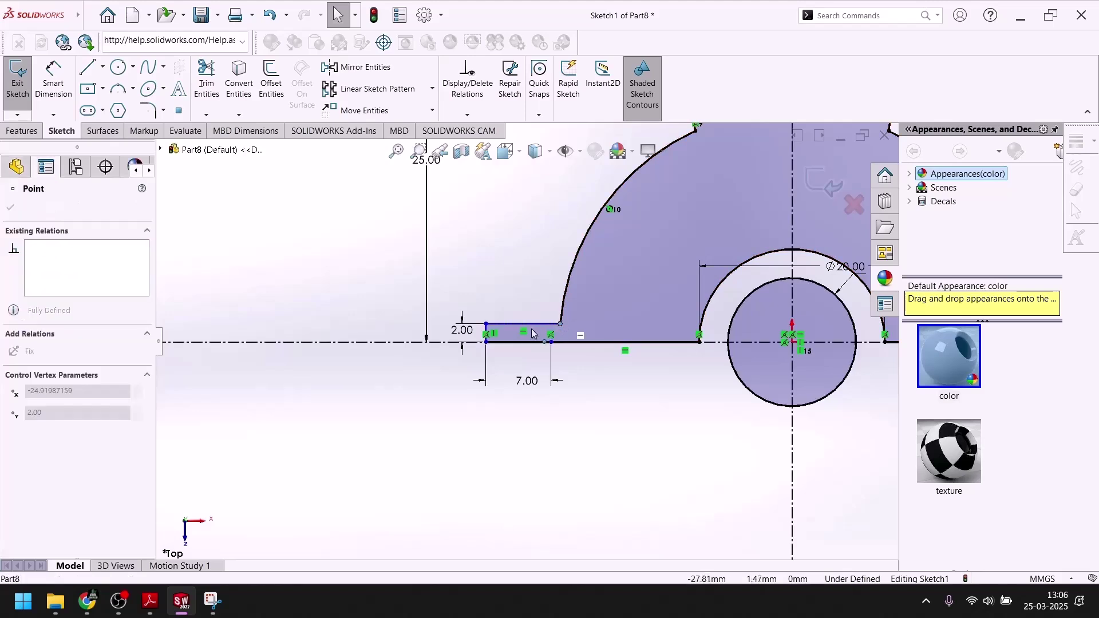
click(467, 434)
mouse_move(487, 325)
mouse_down()
mouse_move(461, 327)
mouse_move(504, 335)
mouse_up()
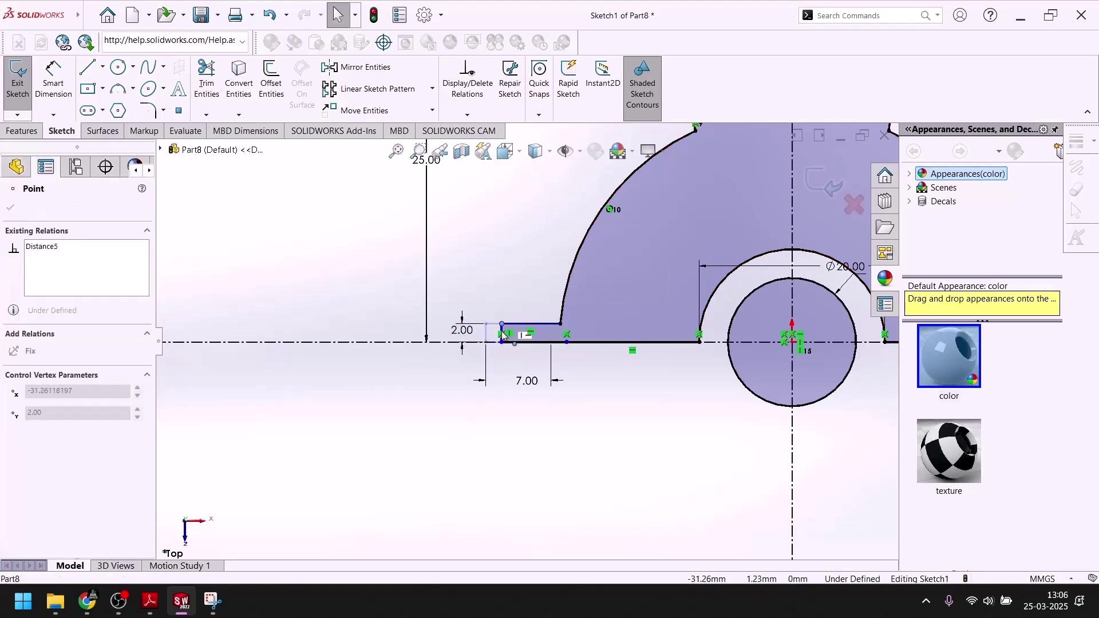
click(490, 527)
Check the PDF drawing and set the distance from the left tab's outer edge to the vertical centerline to 30 mm.
click(150, 601)
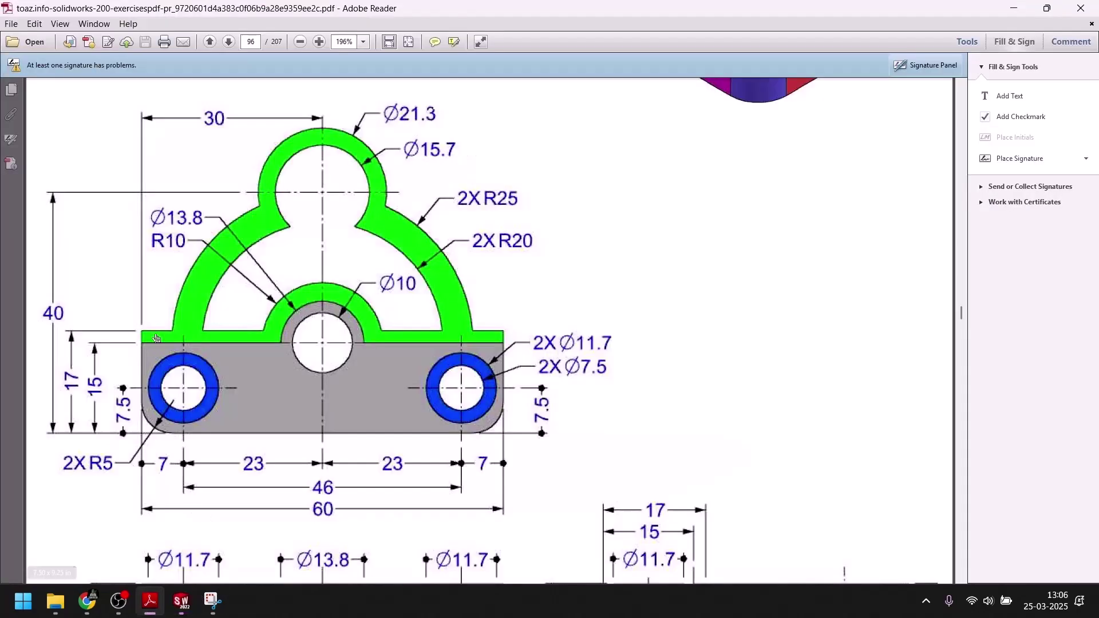
click(181, 601)
scroll(465, 356, up, 3)
click(53, 79)
scroll(485, 297, down, 5)
scroll(359, 221, down, 4)
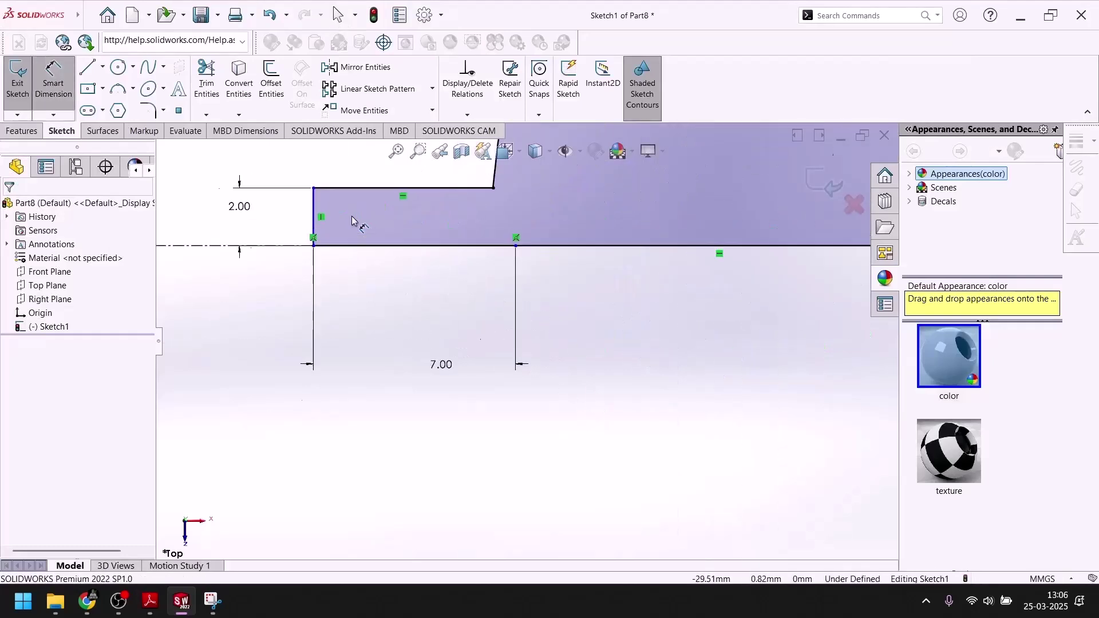
click(316, 221)
scroll(449, 355, up, 5)
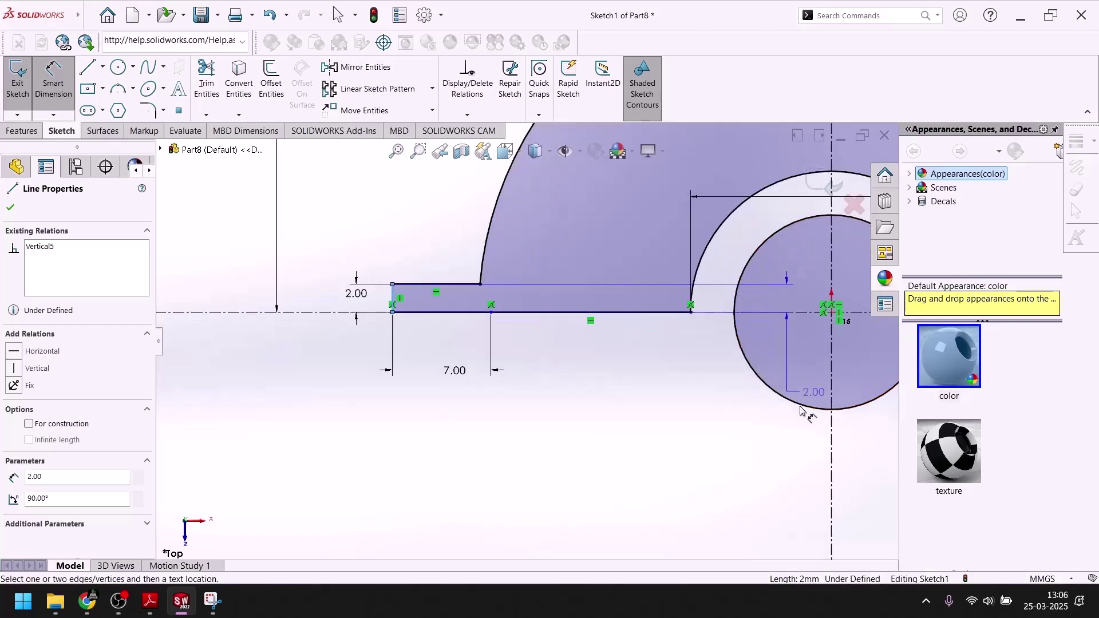
click(832, 461)
click(598, 469)
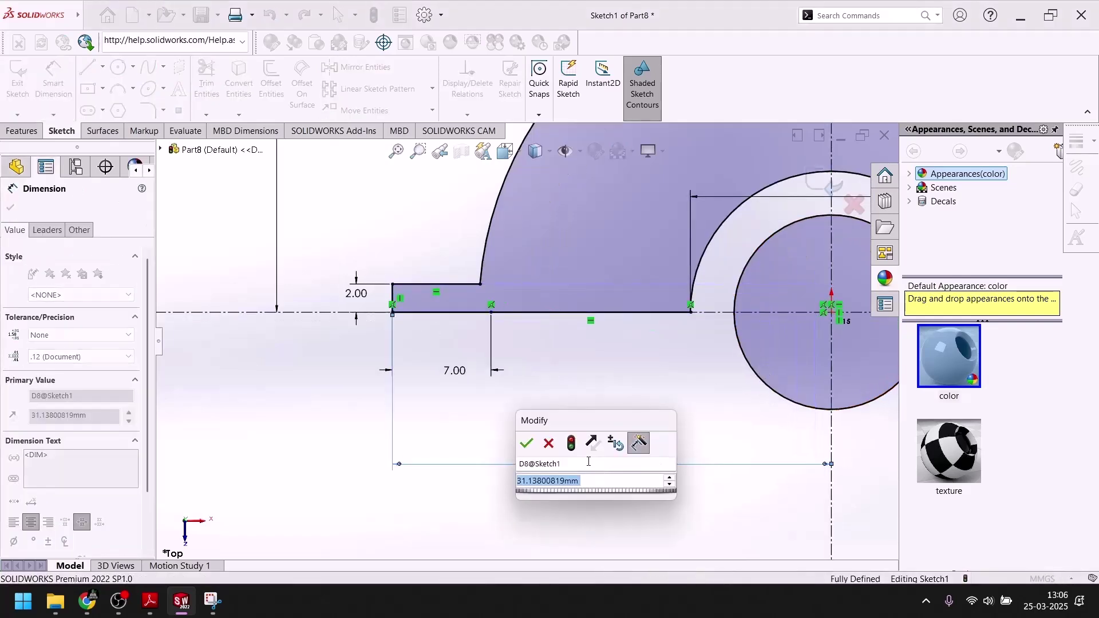
text(30)
key(Return)
click(521, 427)
Mirror the left tab's top, outer and lower lines about the vertical centerline.
click(429, 287)
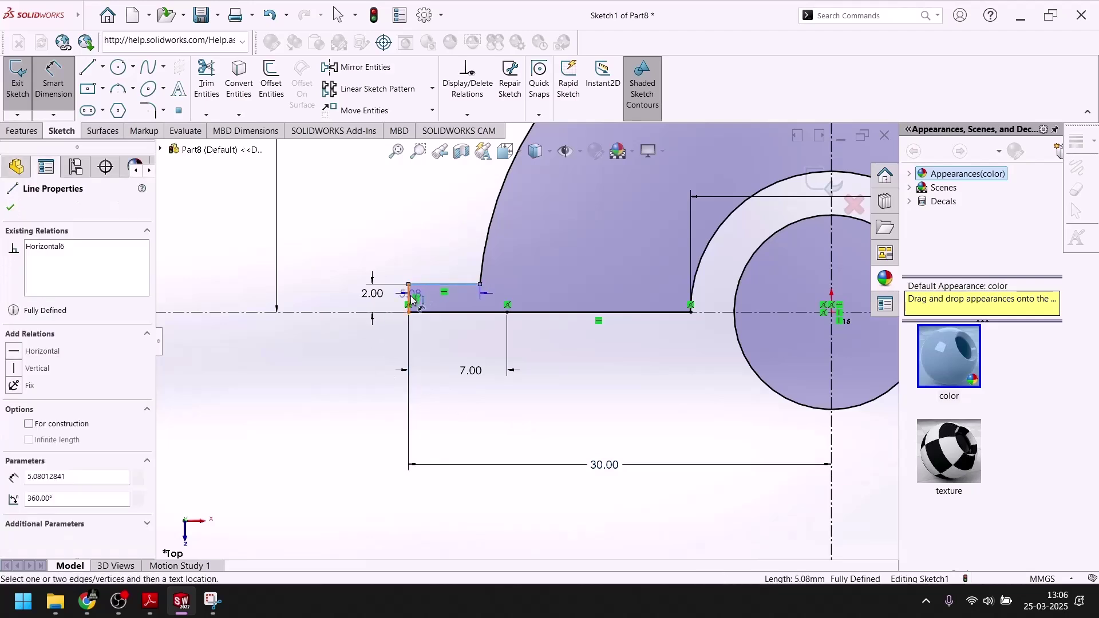
key(Escape)
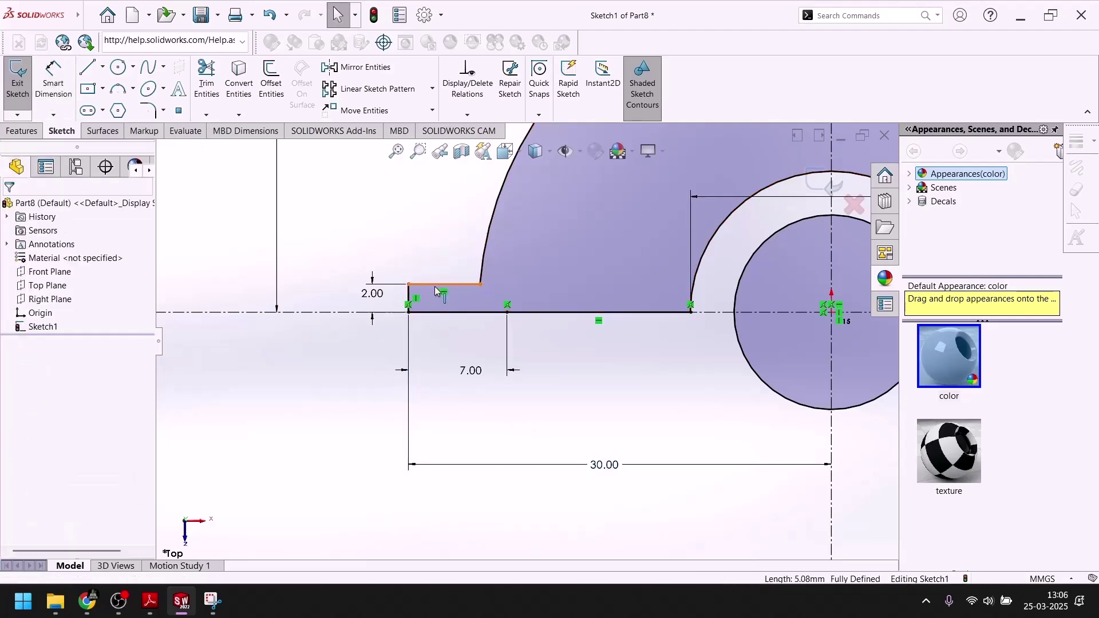
click(435, 285)
ctrl+click(409, 298)
ctrl+click(444, 315)
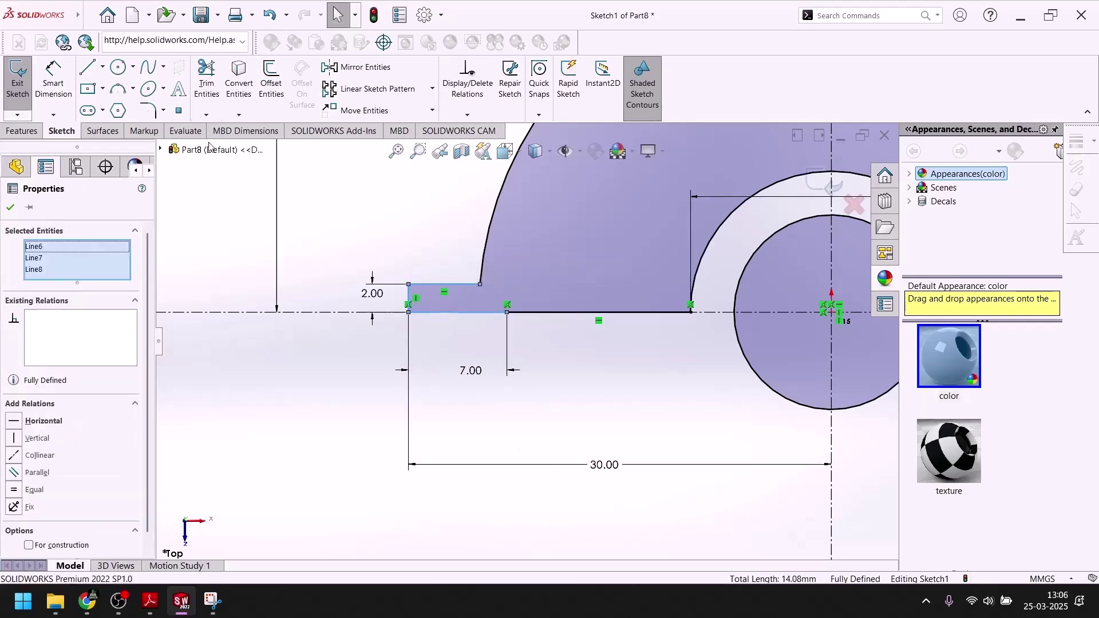
click(361, 68)
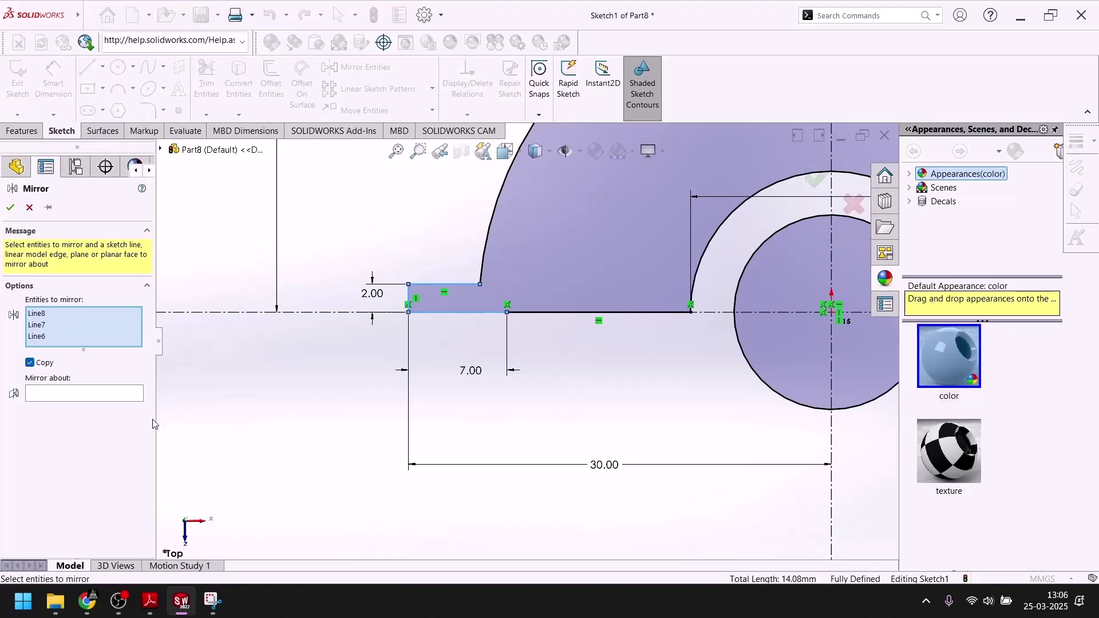
click(113, 400)
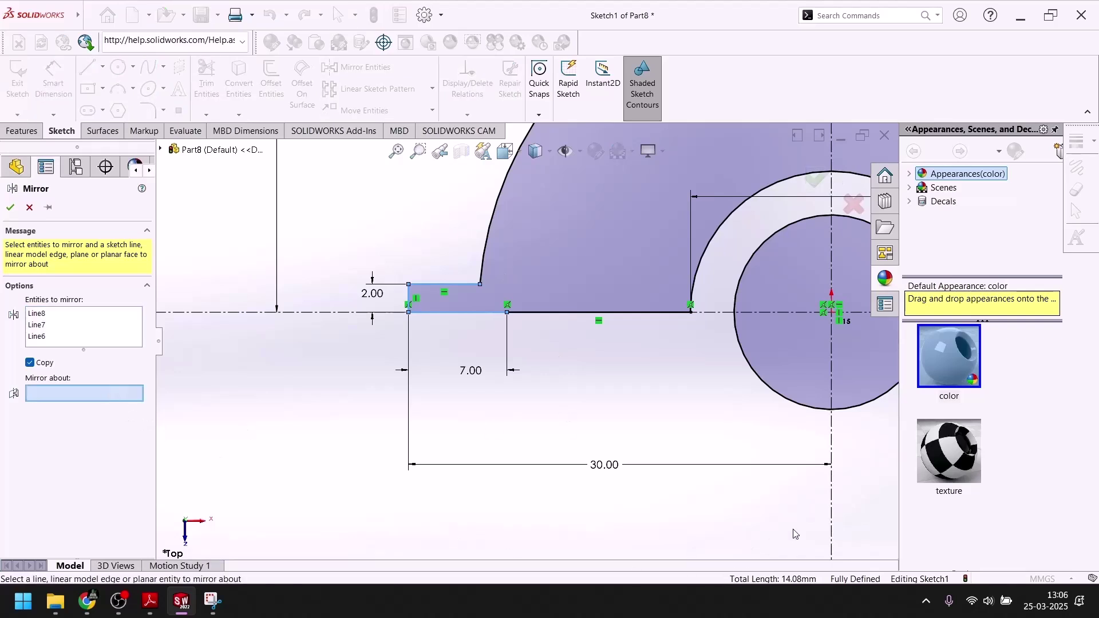
click(832, 510)
scroll(601, 458, up, 5)
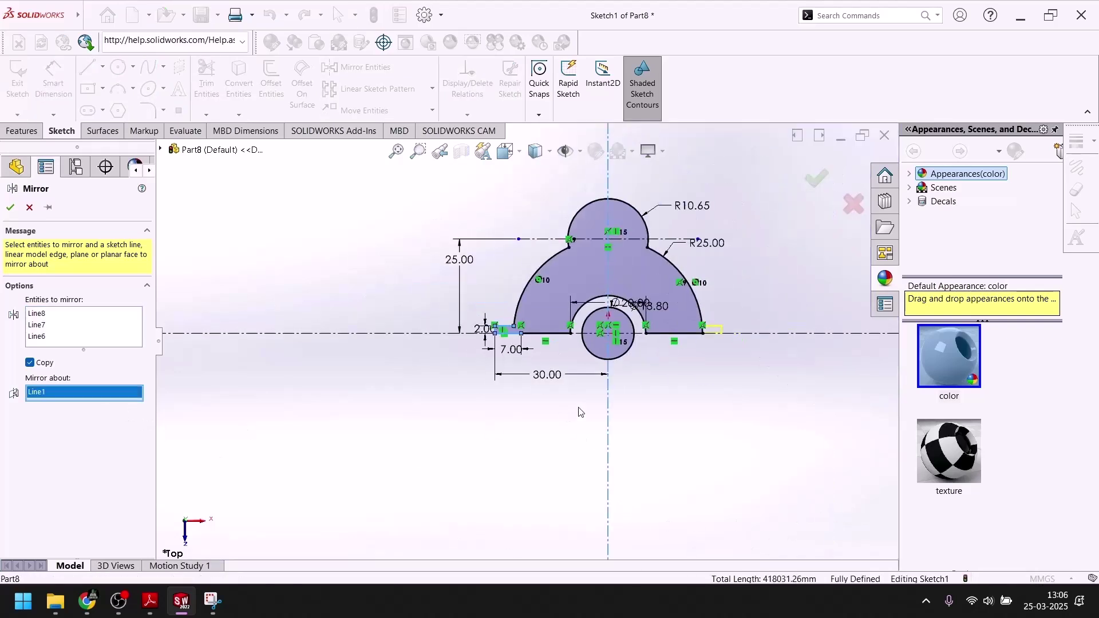
click(12, 209)
Trim the lower end of the right R25 arc where it runs through the mirrored right tab.
scroll(650, 336, down, 6)
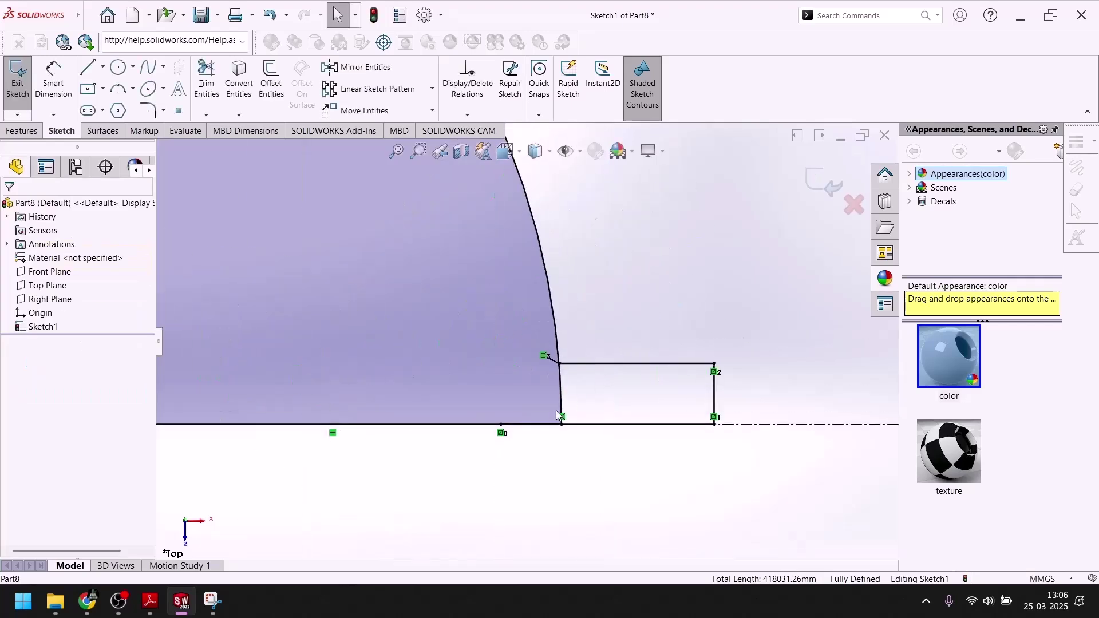
scroll(573, 361, down, 5)
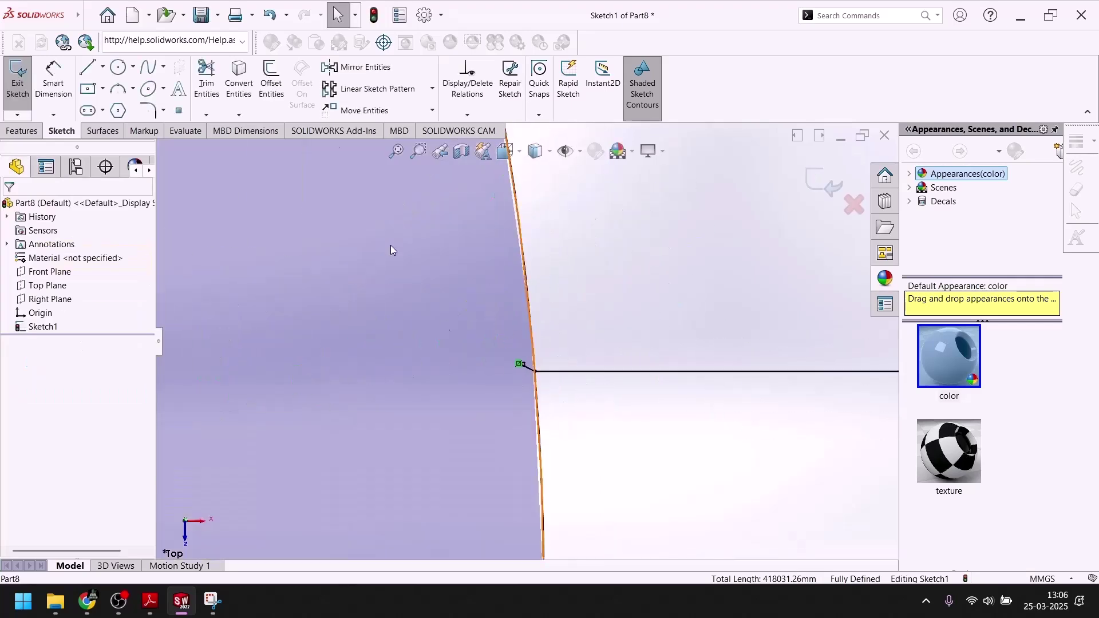
click(206, 81)
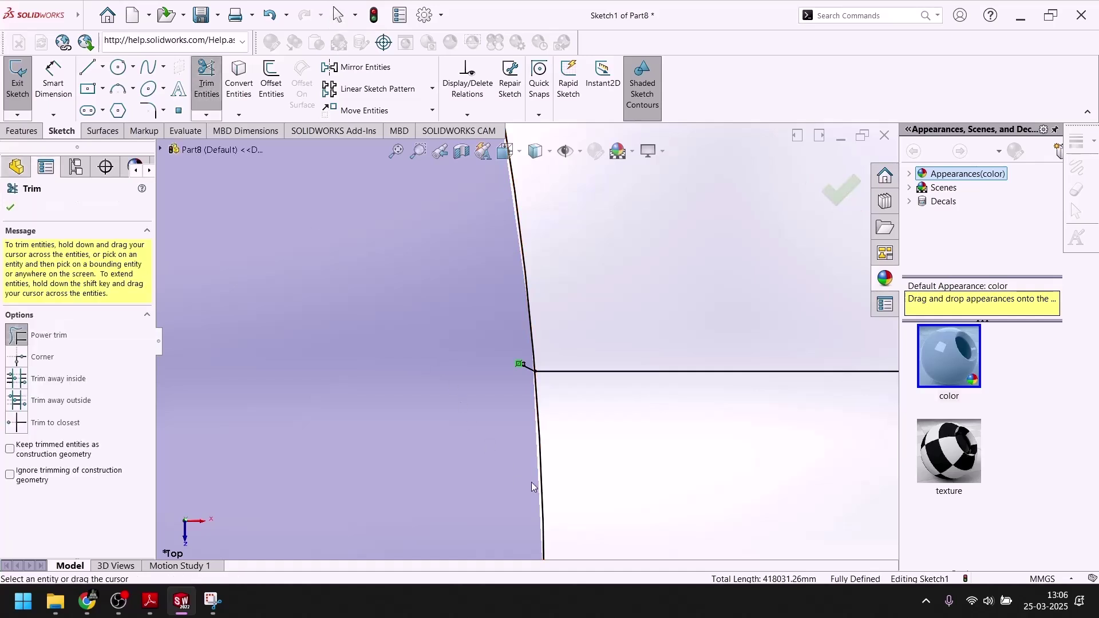
scroll(612, 470, up, 5)
drag(591, 400, 498, 405)
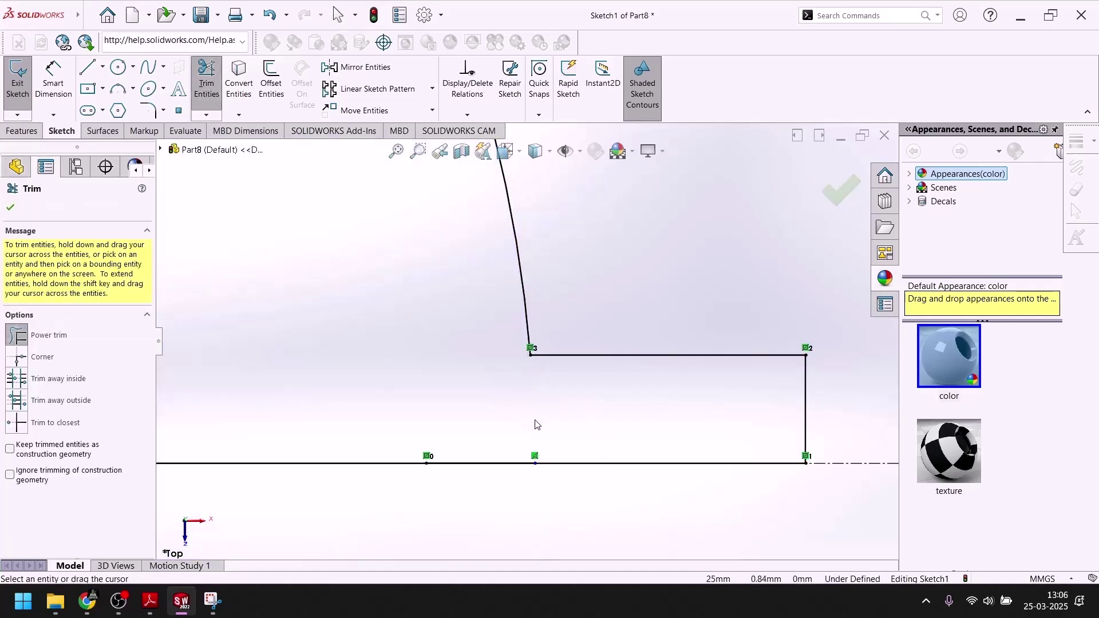
scroll(527, 344, up, 5)
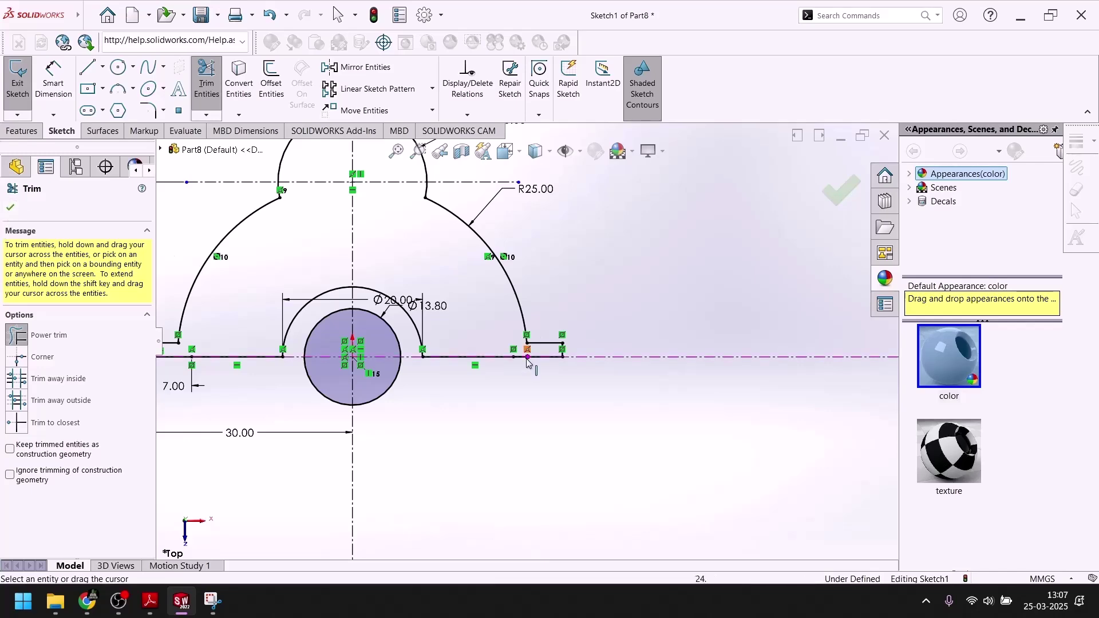
scroll(527, 366, up, 3)
scroll(526, 363, up, 2)
click(12, 207)
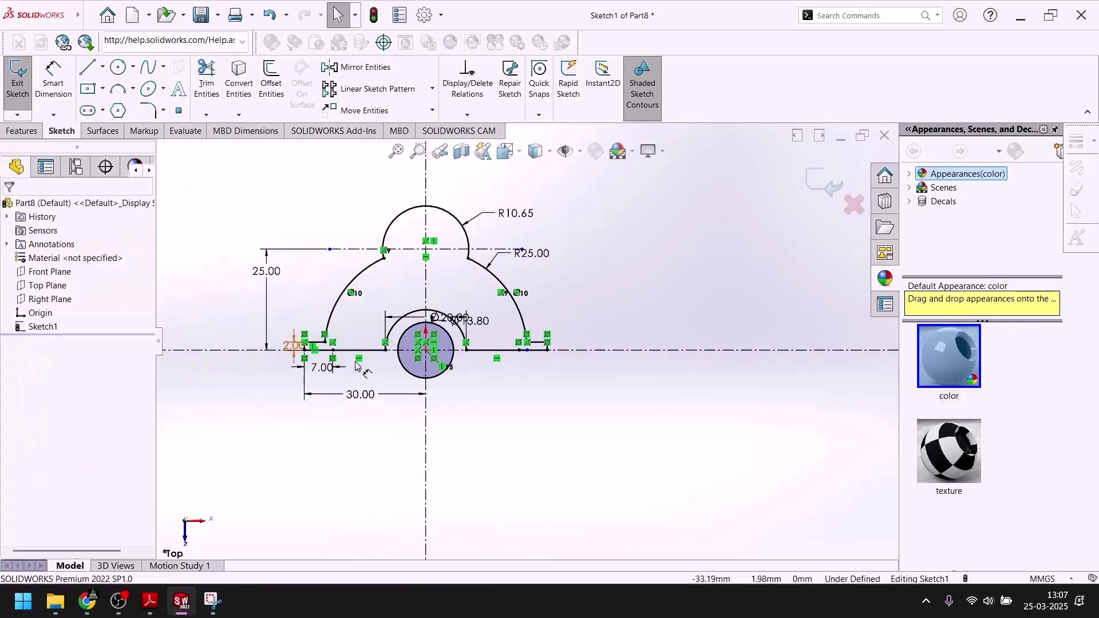
Check the arc radii in the PDF drawing and try to offset both R25 arcs inward by 5 mm.
scroll(344, 355, down, 3)
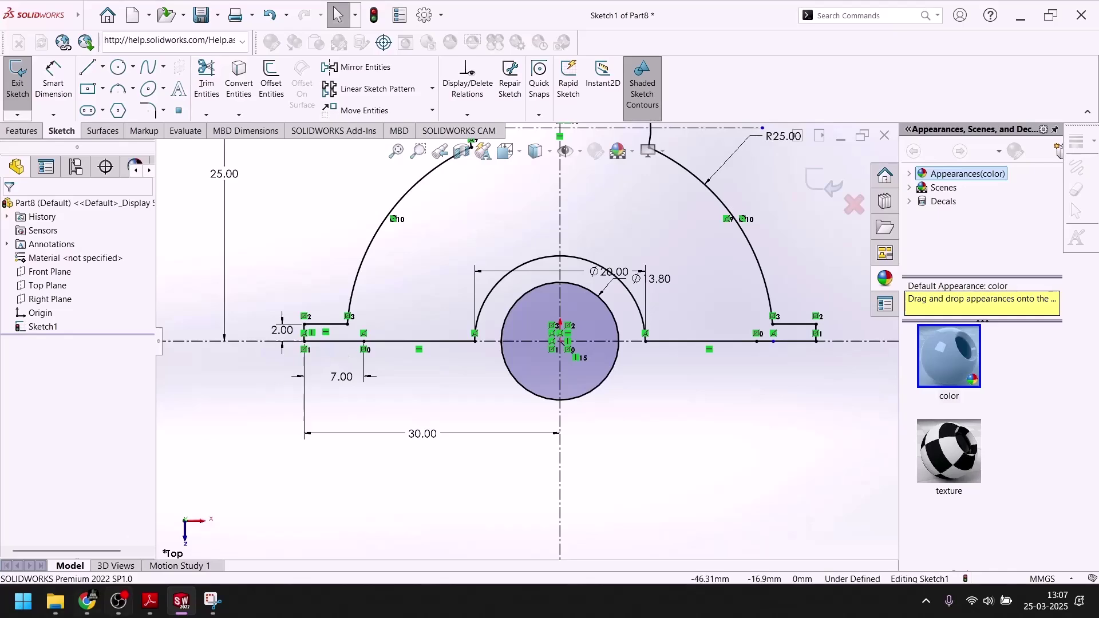
click(195, 600)
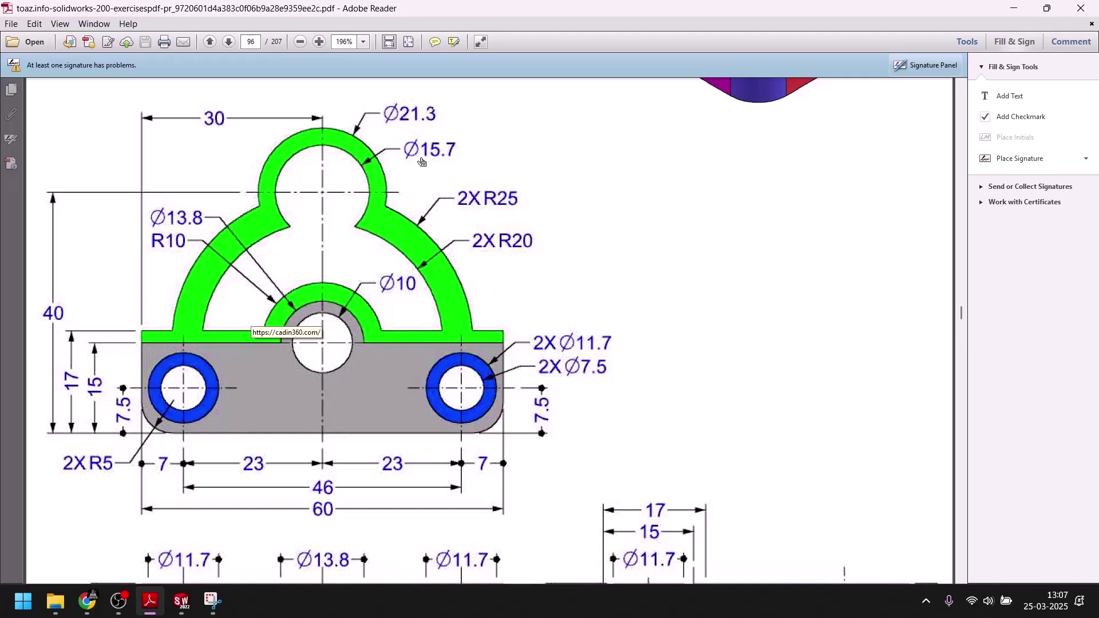
click(181, 601)
scroll(606, 255, up, 2)
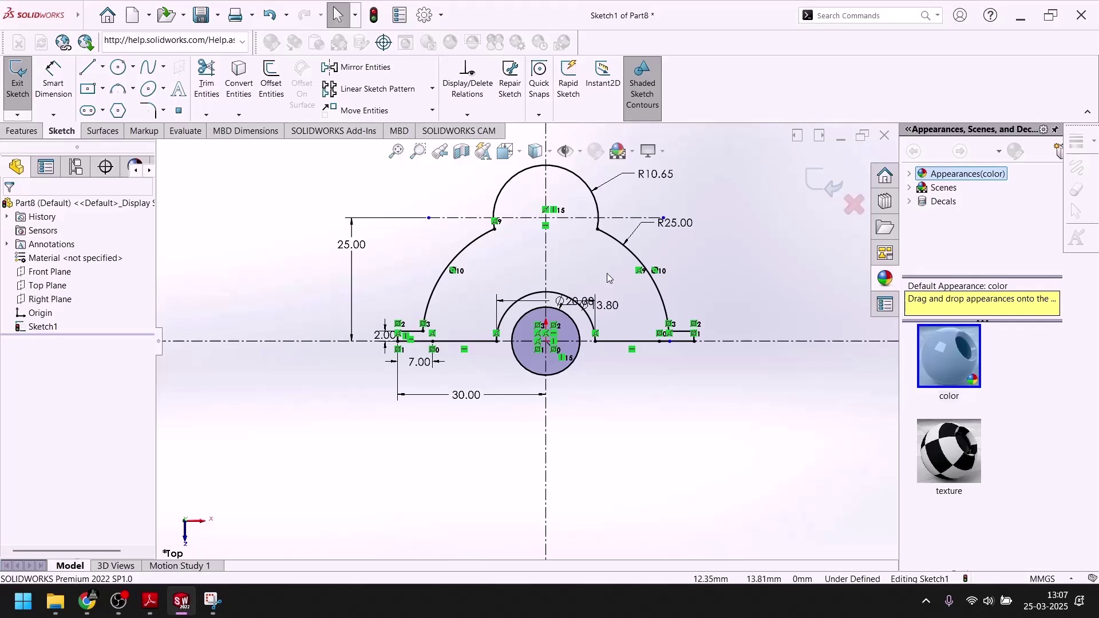
click(570, 274)
ctrl+click(473, 247)
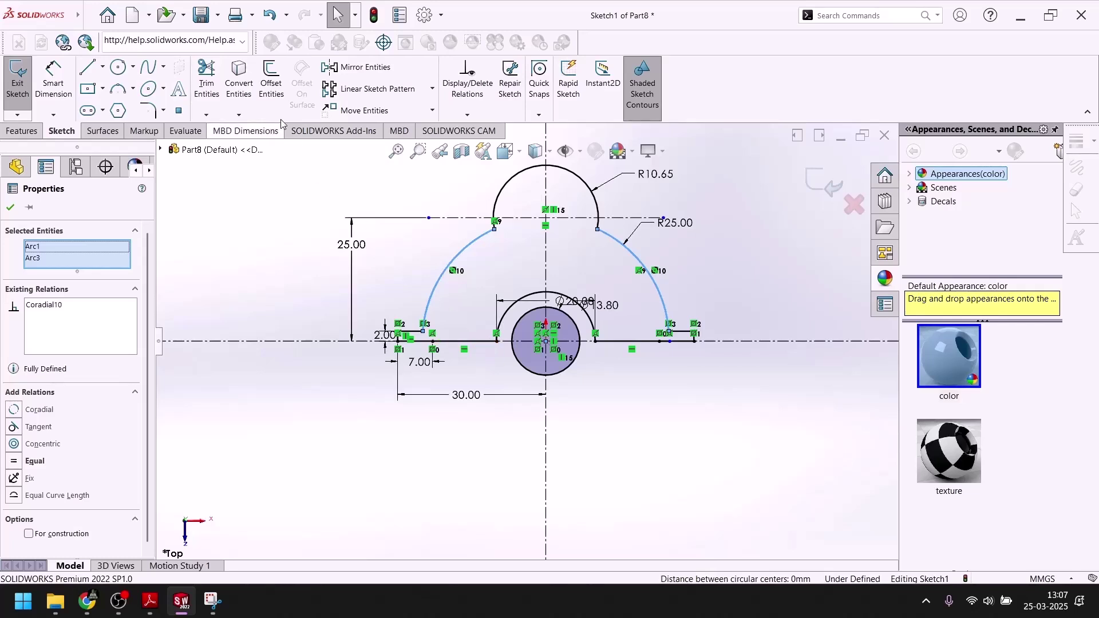
click(271, 77)
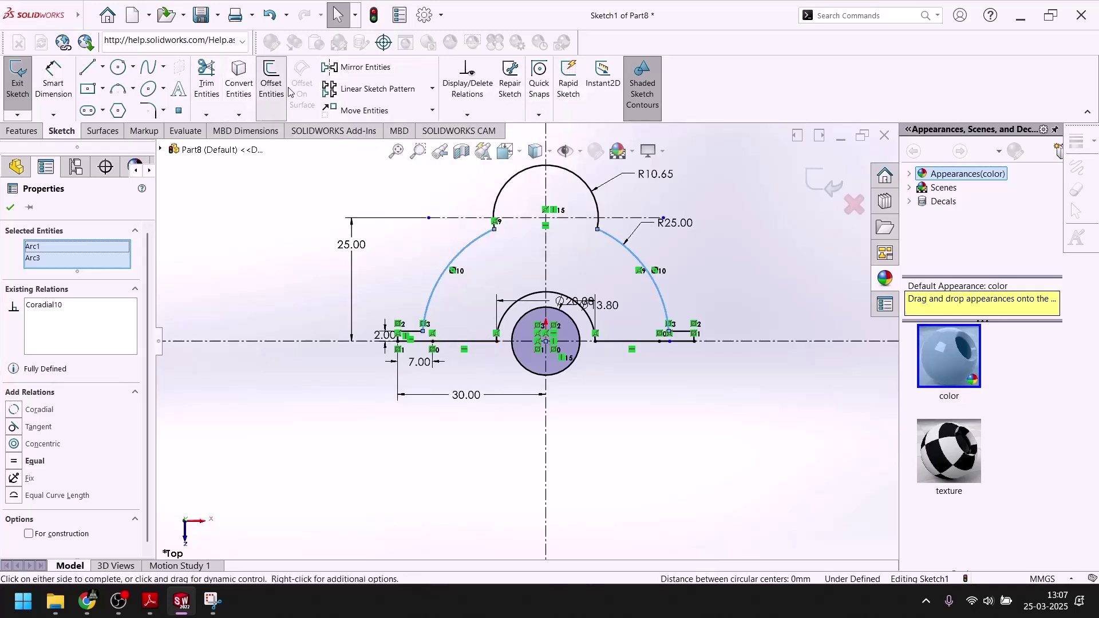
click(51, 280)
text(5)
key(Return)
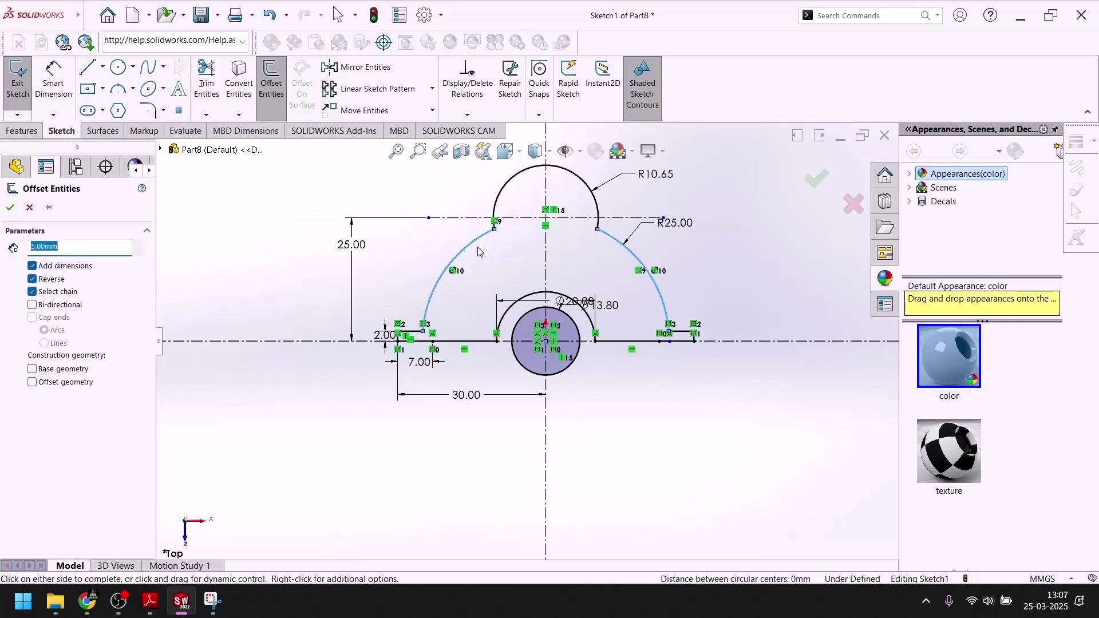
click(29, 208)
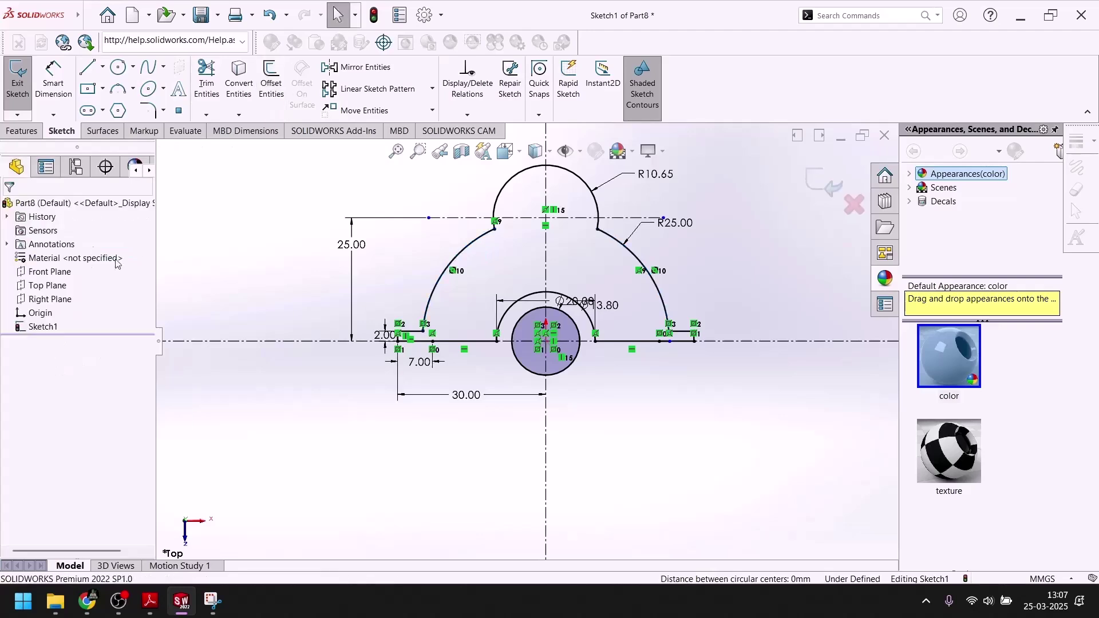
Retry the reversed 5 mm offset, picking the right R25 arc first and adding the left one during the command.
click(636, 258)
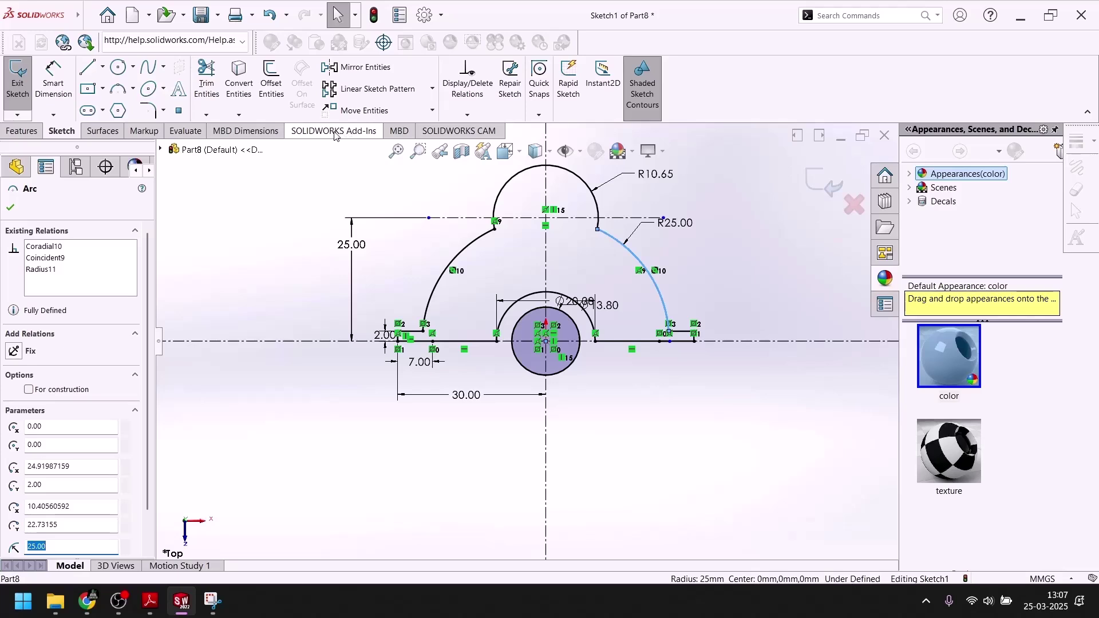
click(272, 80)
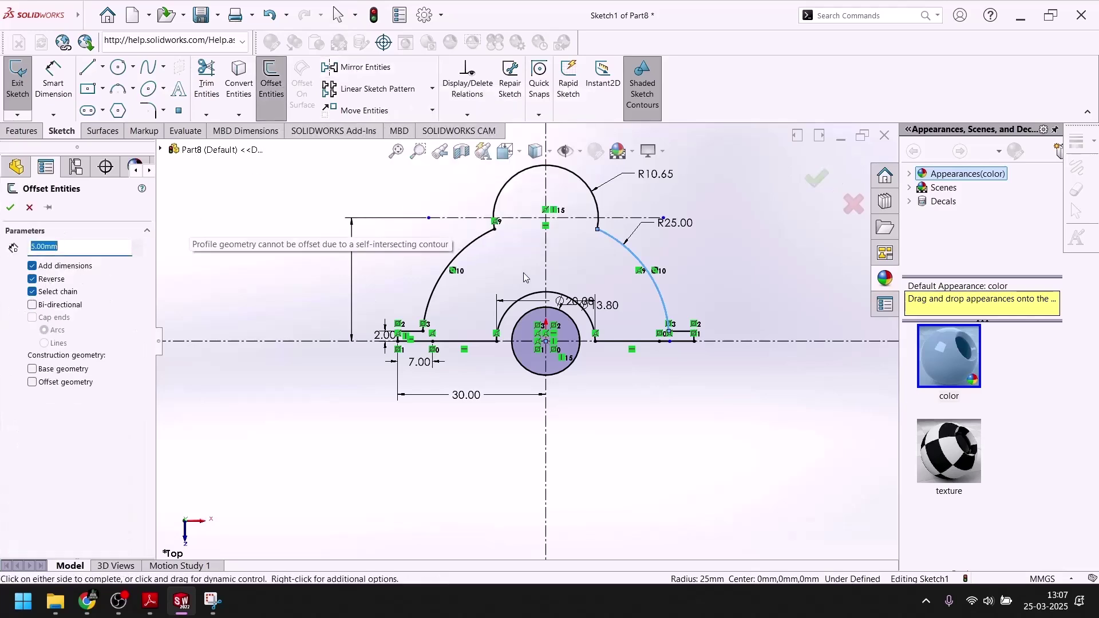
click(466, 250)
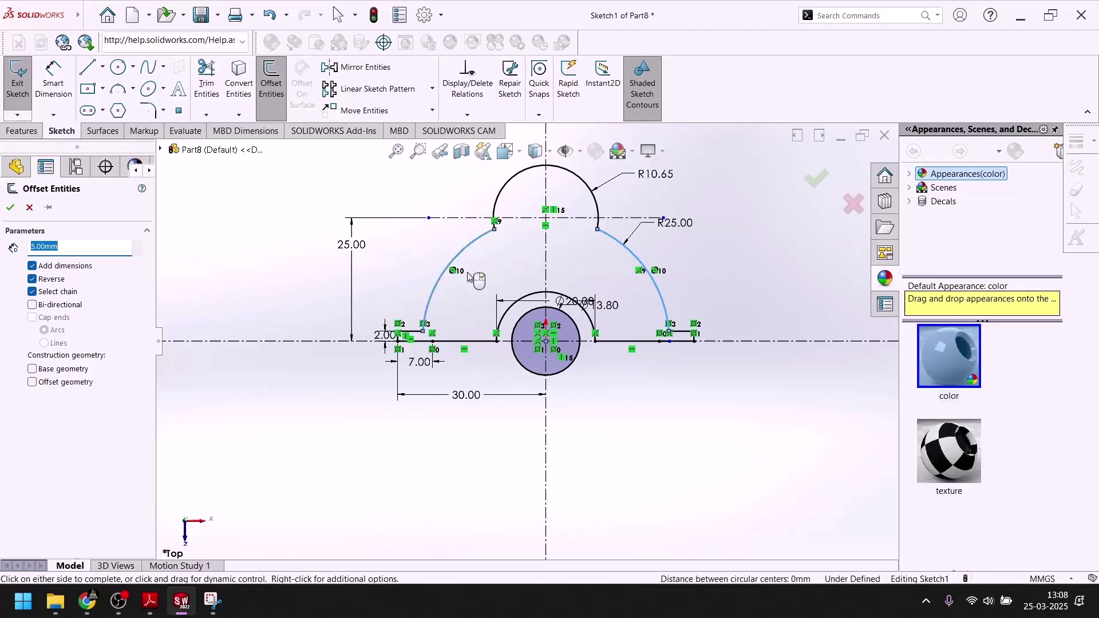
click(9, 208)
click(630, 297)
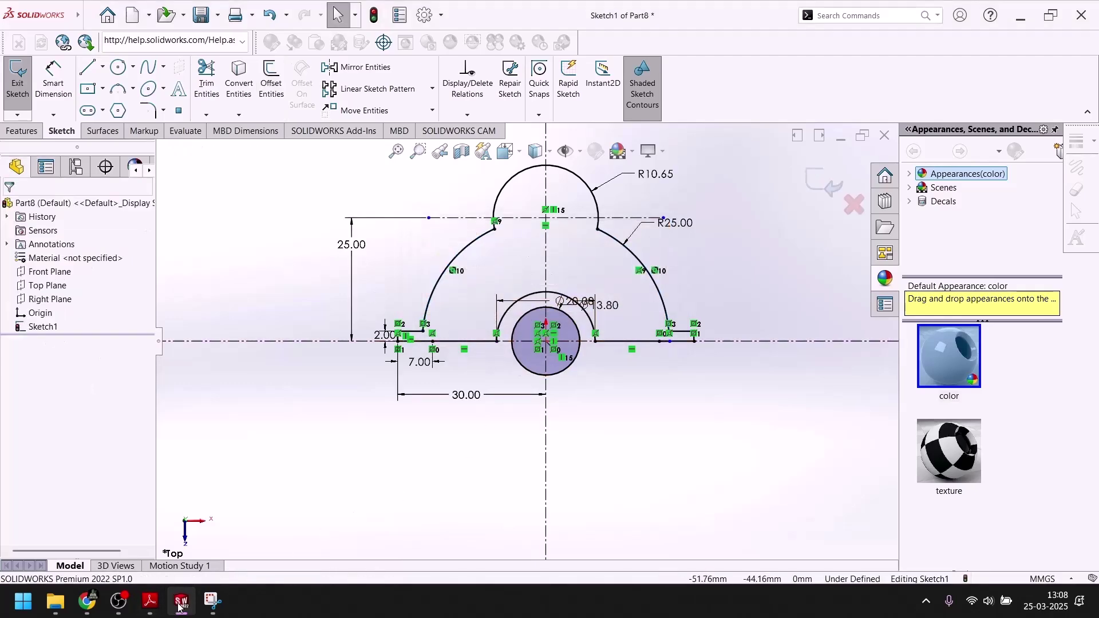
Consult the PDF drawing and sketch a circle of about 19.5 mm radius centered on the origin.
click(150, 601)
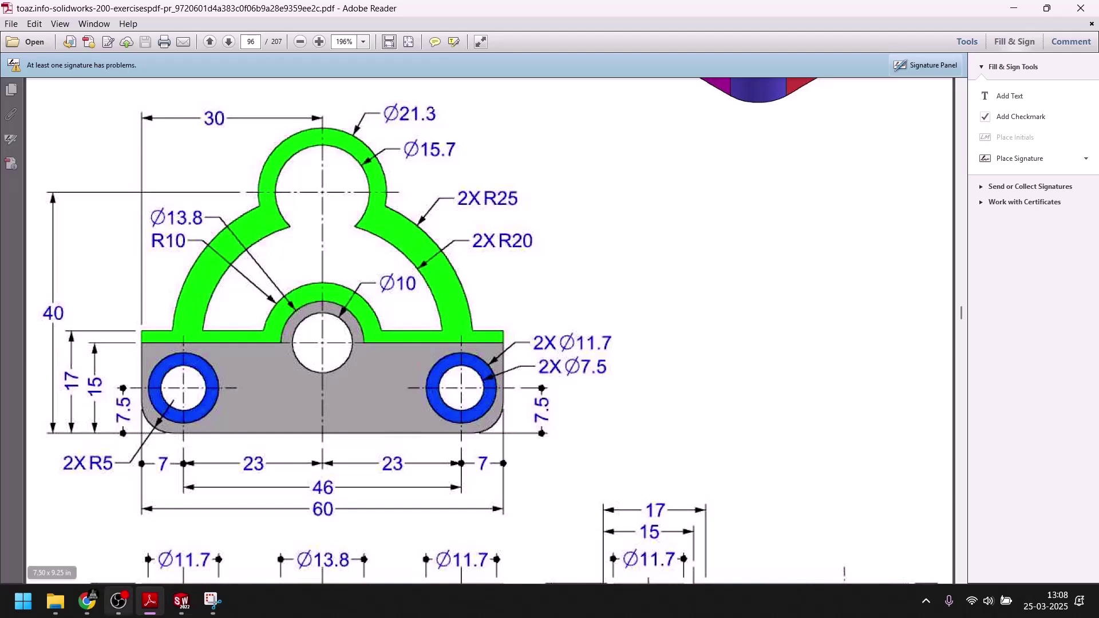
click(181, 600)
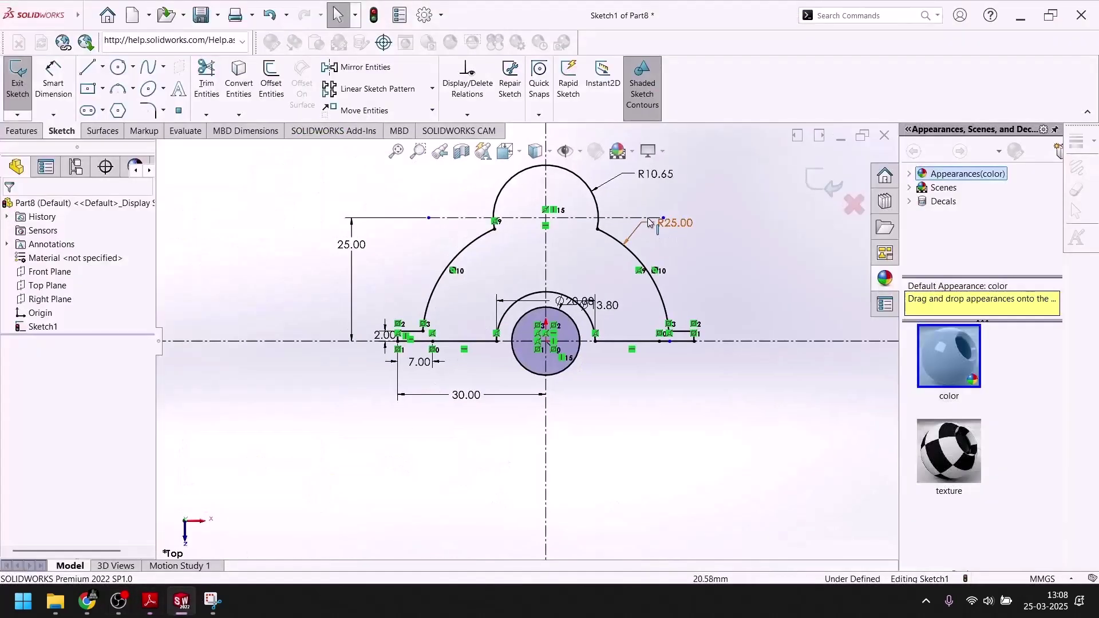
scroll(620, 236, up, 1)
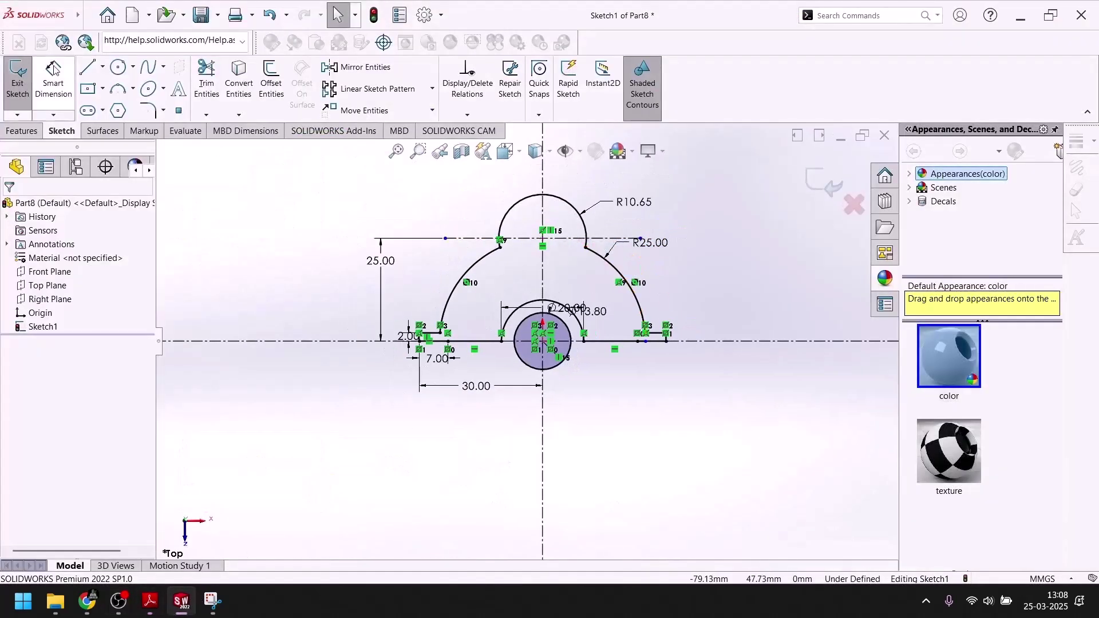
click(117, 68)
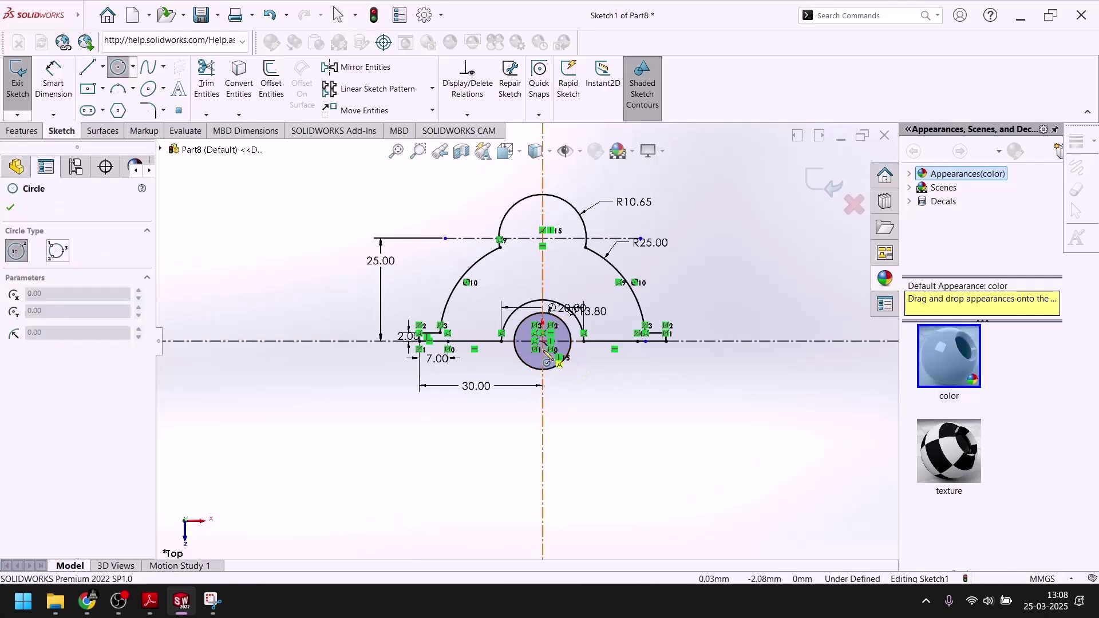
click(543, 341)
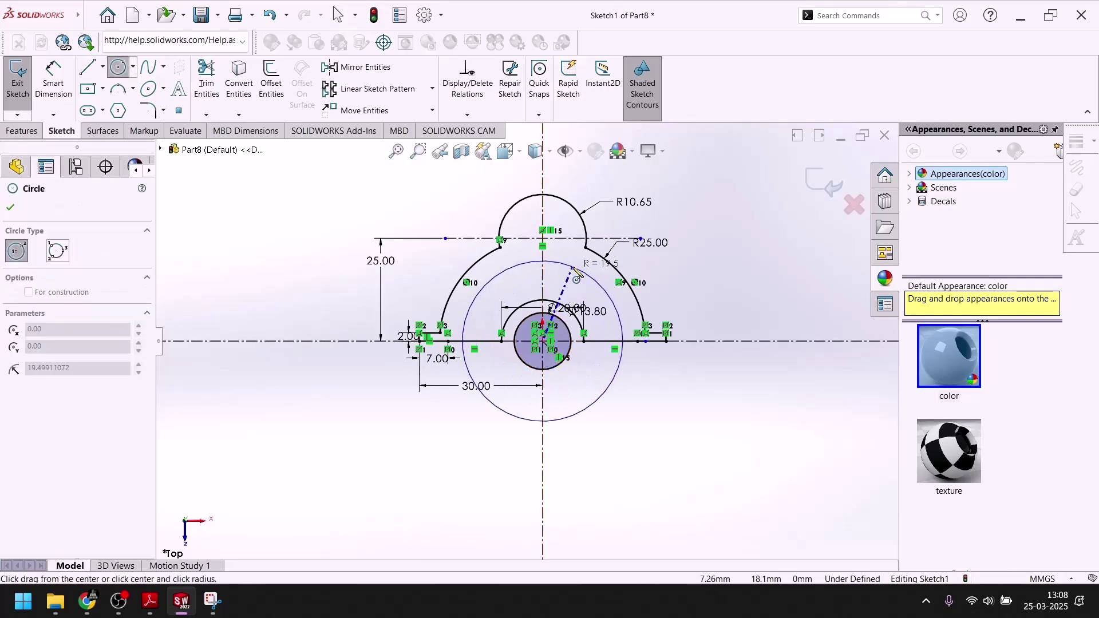
click(573, 268)
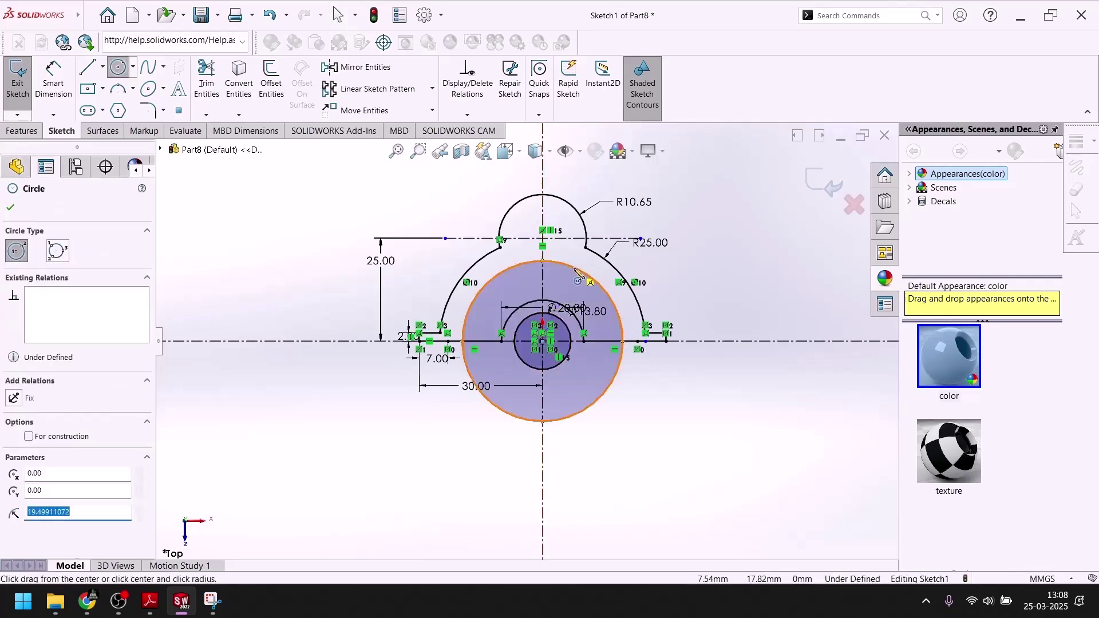
click(11, 207)
Check the inner arc radius in the PDF drawing and set the new circle's diameter to 40 mm.
click(53, 80)
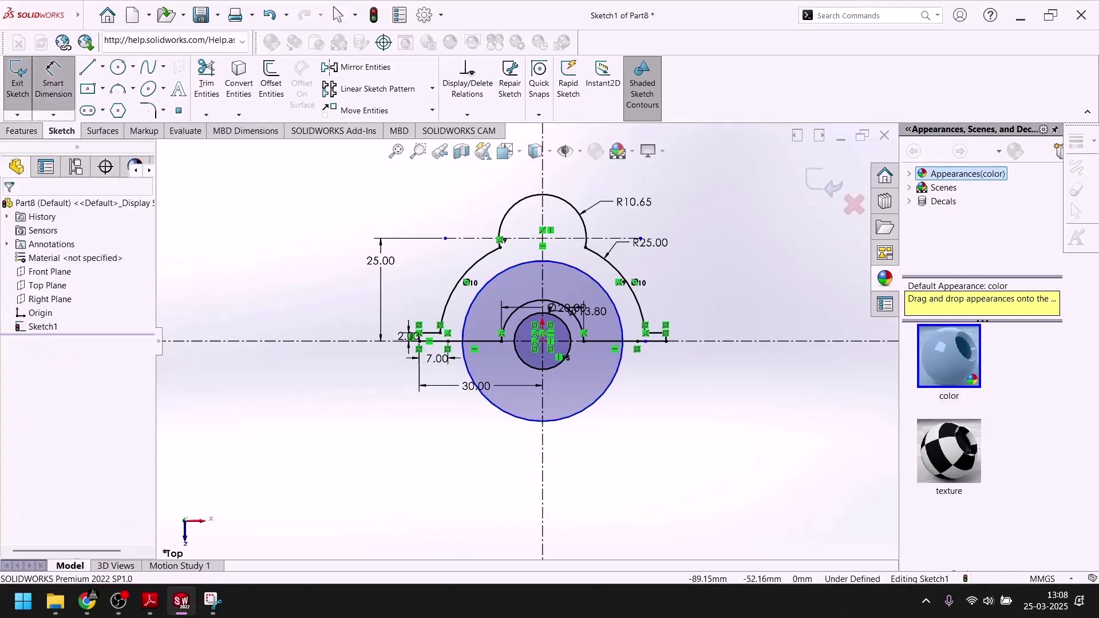
click(182, 598)
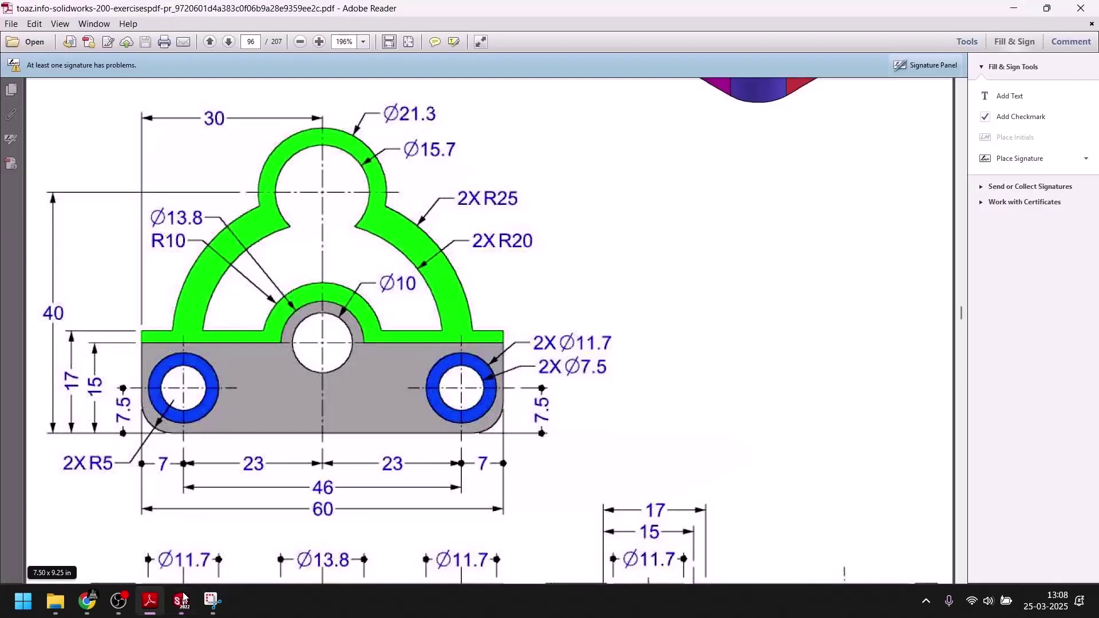
click(183, 598)
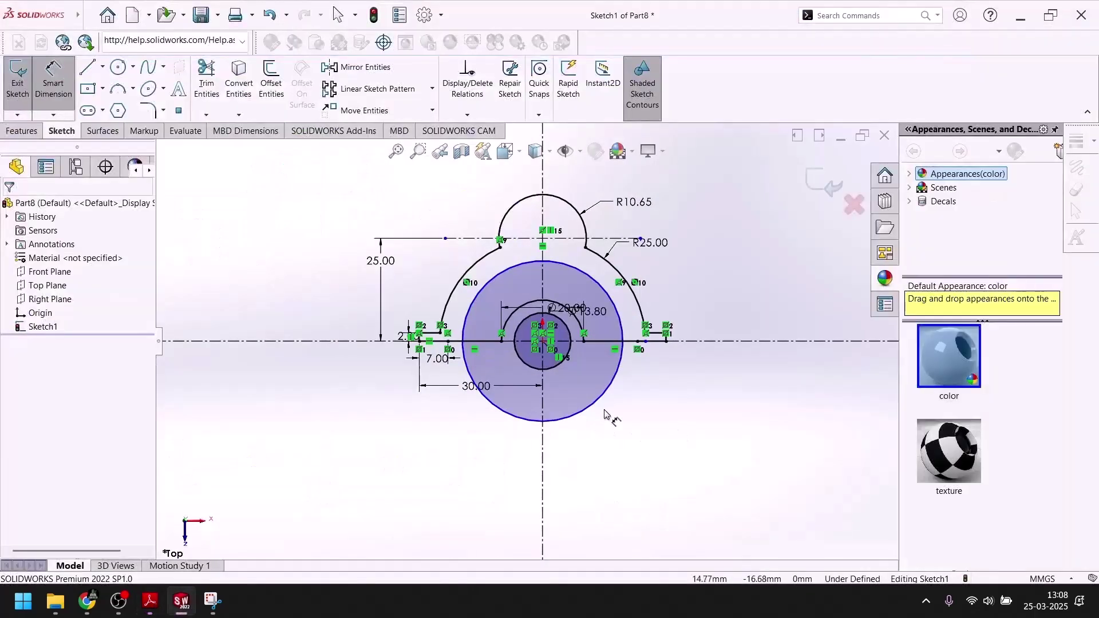
click(606, 400)
click(664, 452)
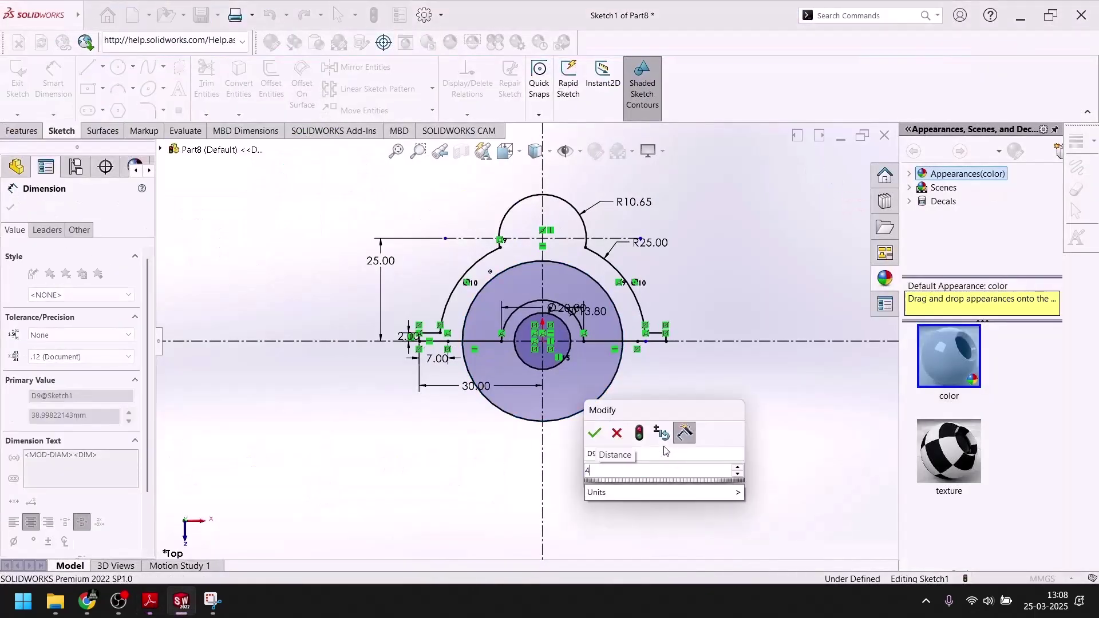
key(Return)
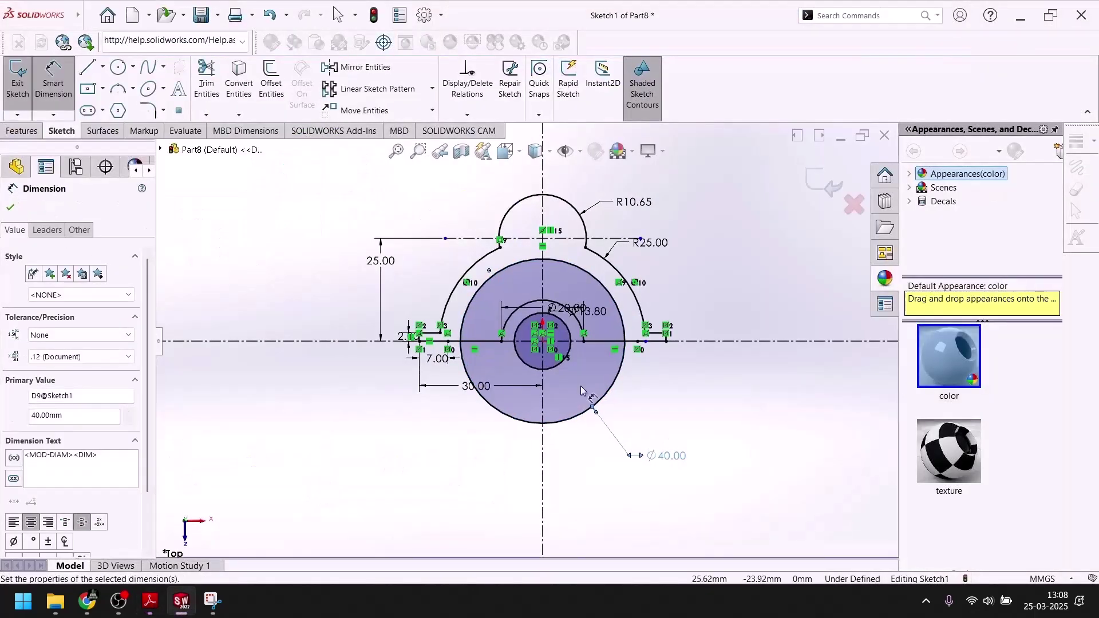
click(10, 208)
Consult the PDF drawing and sketch a circle of about 7.2 mm radius centered on the top lobe's center point.
click(118, 67)
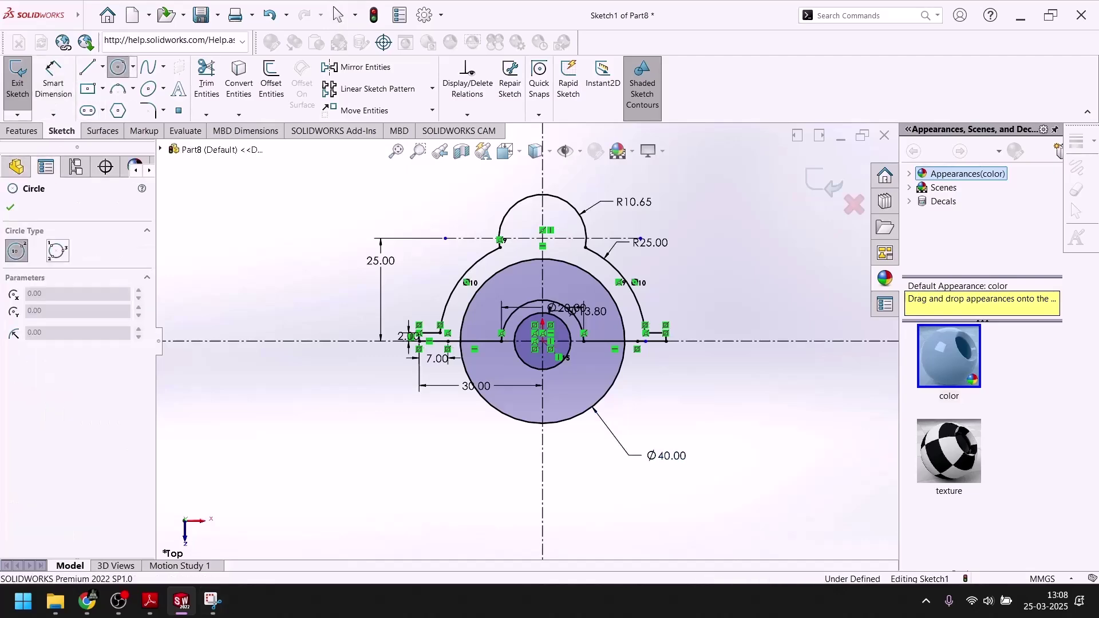
click(185, 607)
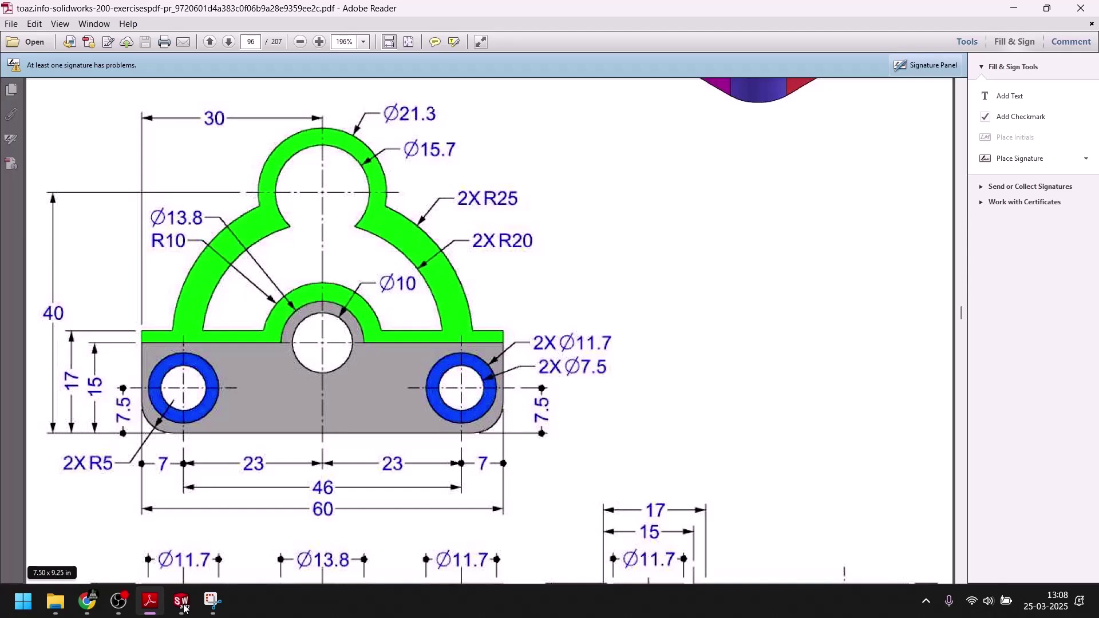
click(183, 605)
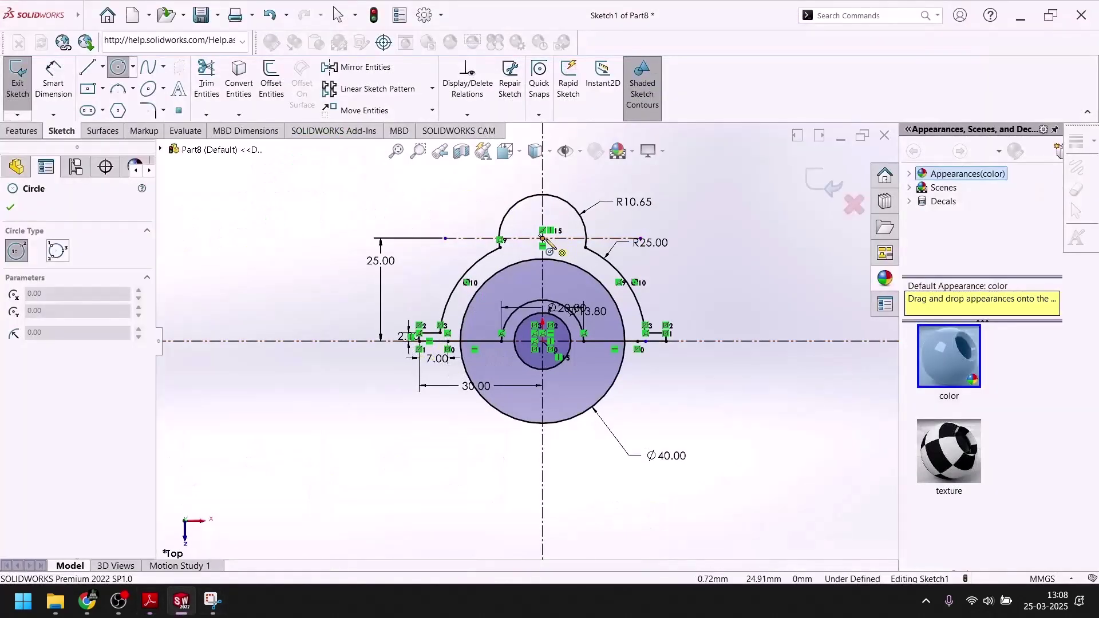
click(543, 238)
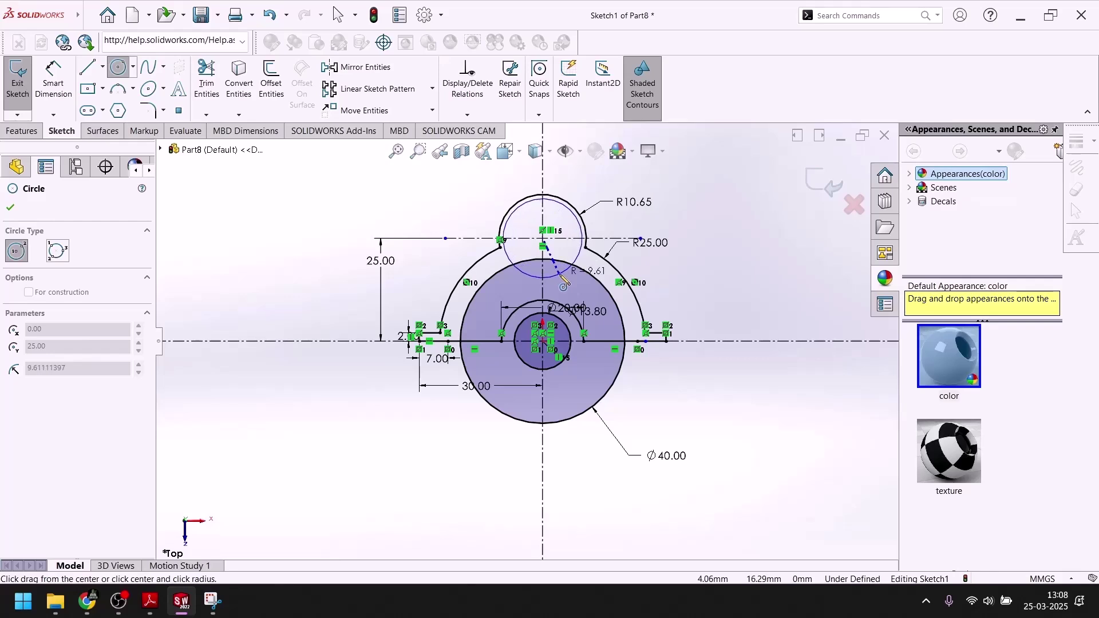
click(547, 267)
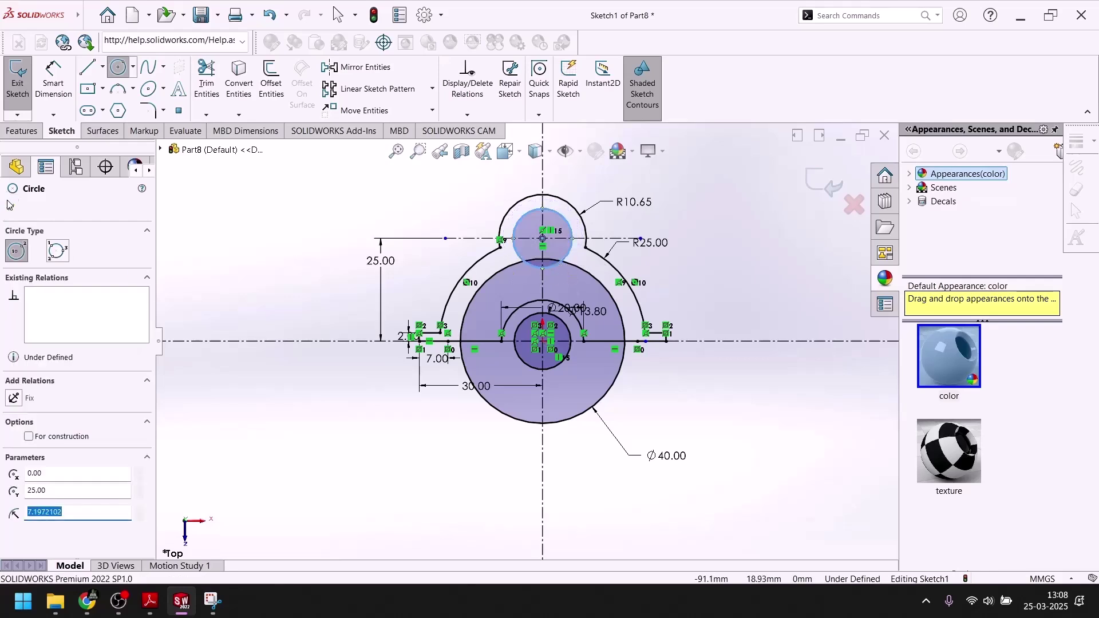
click(9, 202)
Dimension the new top circle with a diameter of 15.7 mm.
click(53, 78)
click(570, 232)
click(696, 204)
text(15.7)
key(Return)
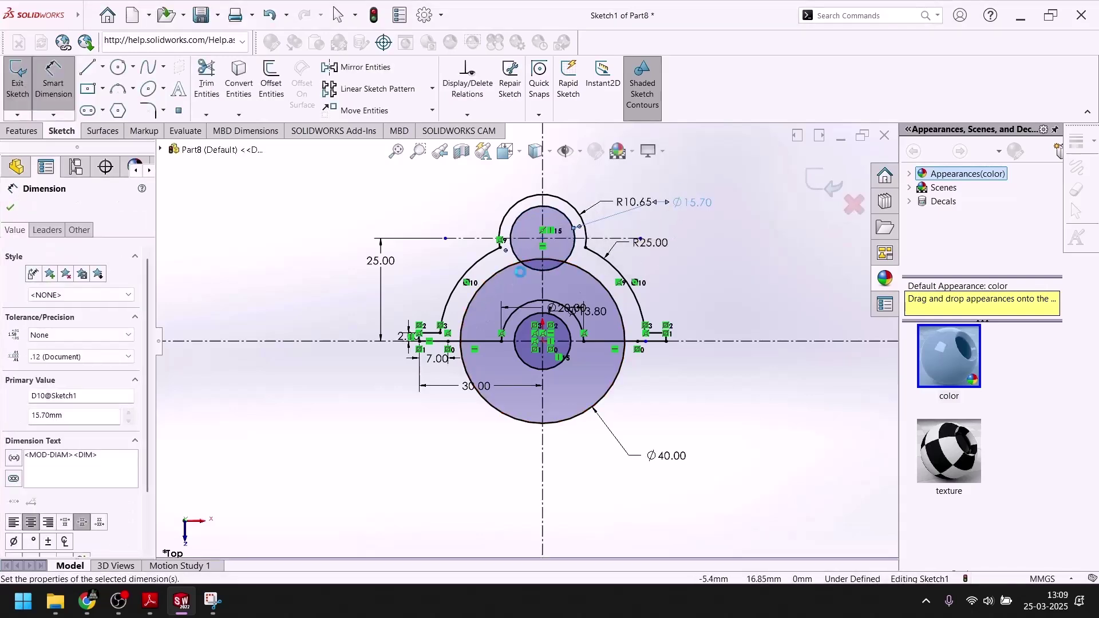
scroll(522, 277, down, 2)
click(15, 209)
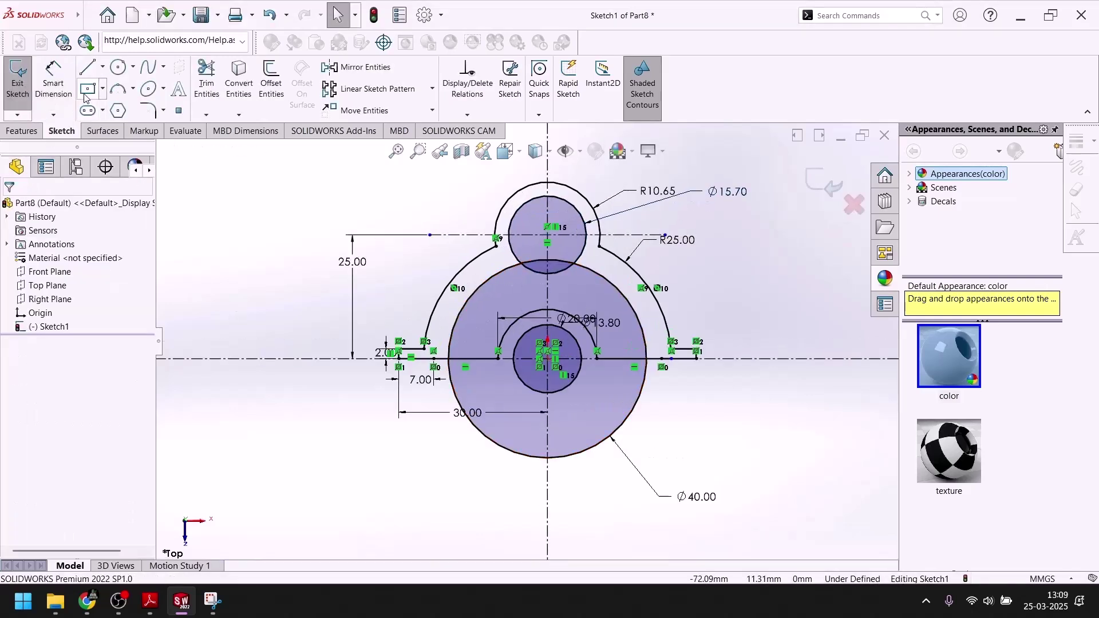
Trim the overlapping arcs where the 15.7 mm and 40 mm circles cross, and the lower half of the 40 mm circle.
click(207, 80)
scroll(532, 252, down, 3)
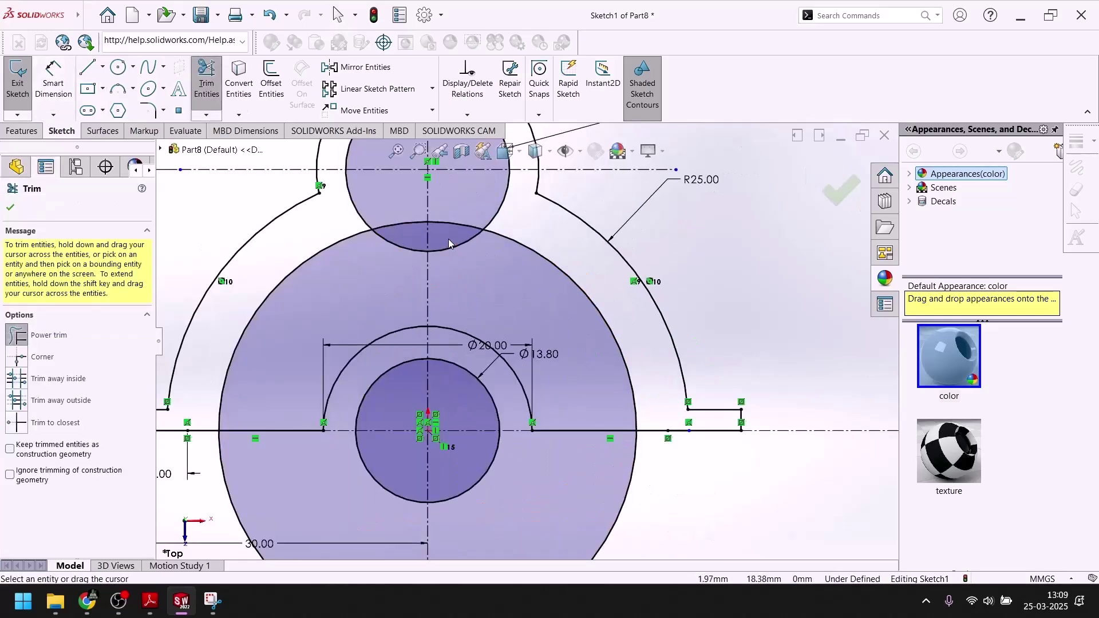
mouse_move(457, 262)
mouse_down()
mouse_move(458, 217)
mouse_move(396, 236)
mouse_move(394, 261)
mouse_up()
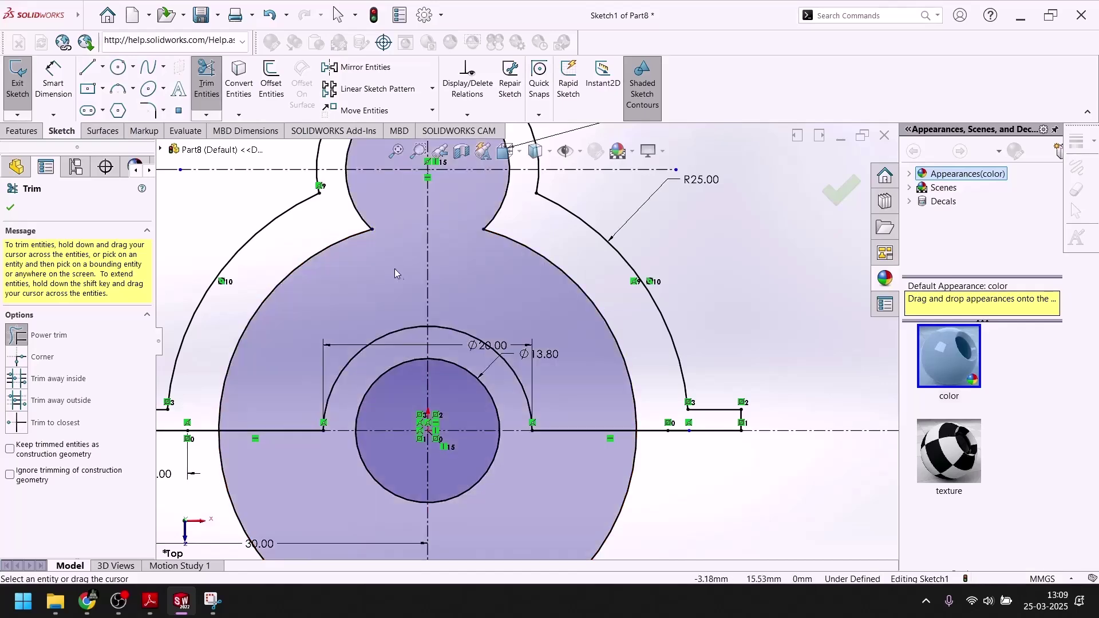
scroll(403, 286, up, 3)
scroll(390, 474, down, 2)
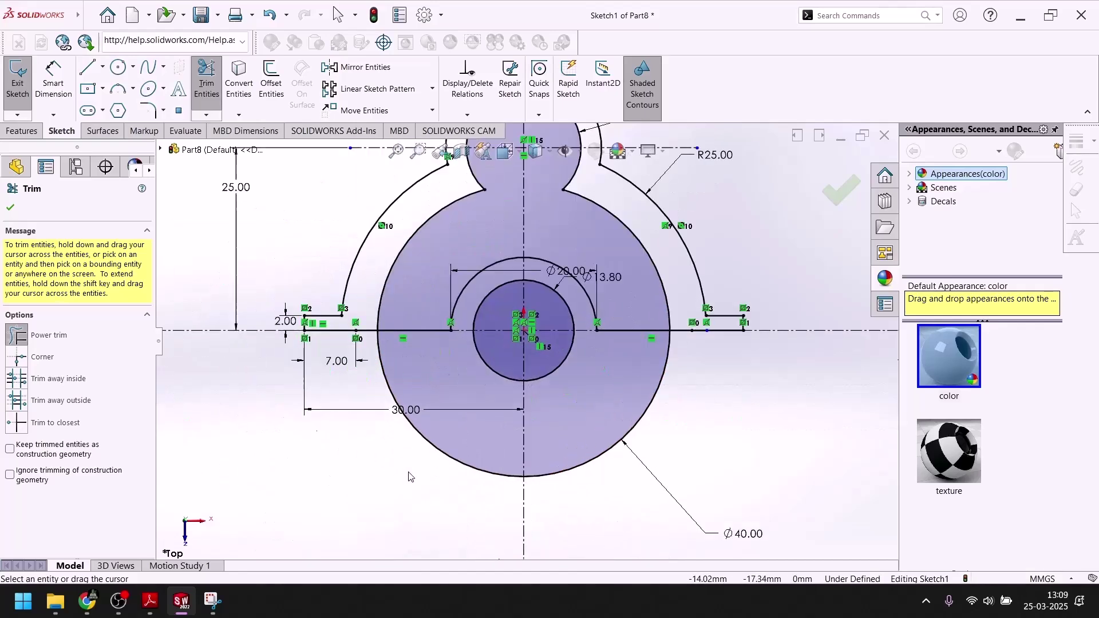
drag(425, 462, 526, 449)
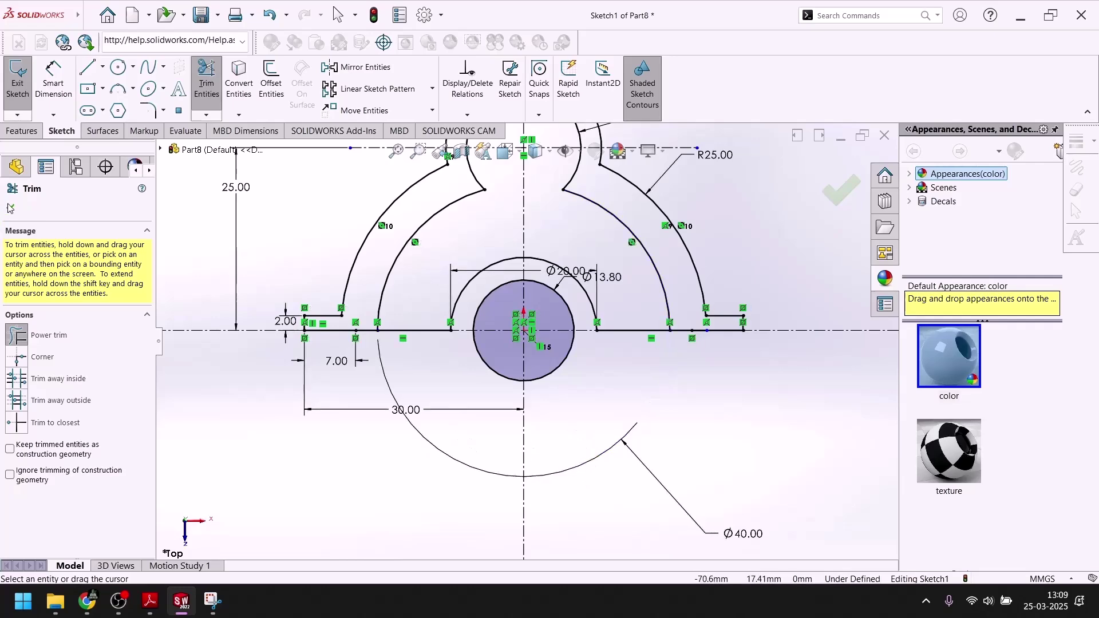
scroll(424, 321, up, 2)
Check the PDF drawing and sketch a horizontal line level with the left tab's upper edge, from the left inner arc to the 20 mm arc.
scroll(417, 323, down, 1)
scroll(416, 323, down, 3)
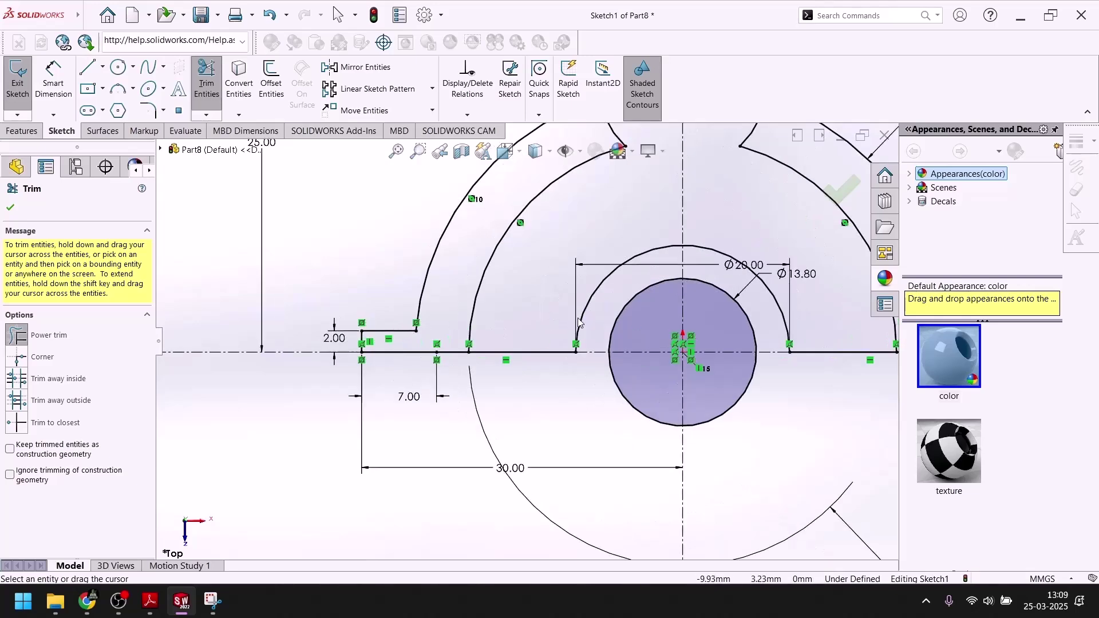
click(150, 600)
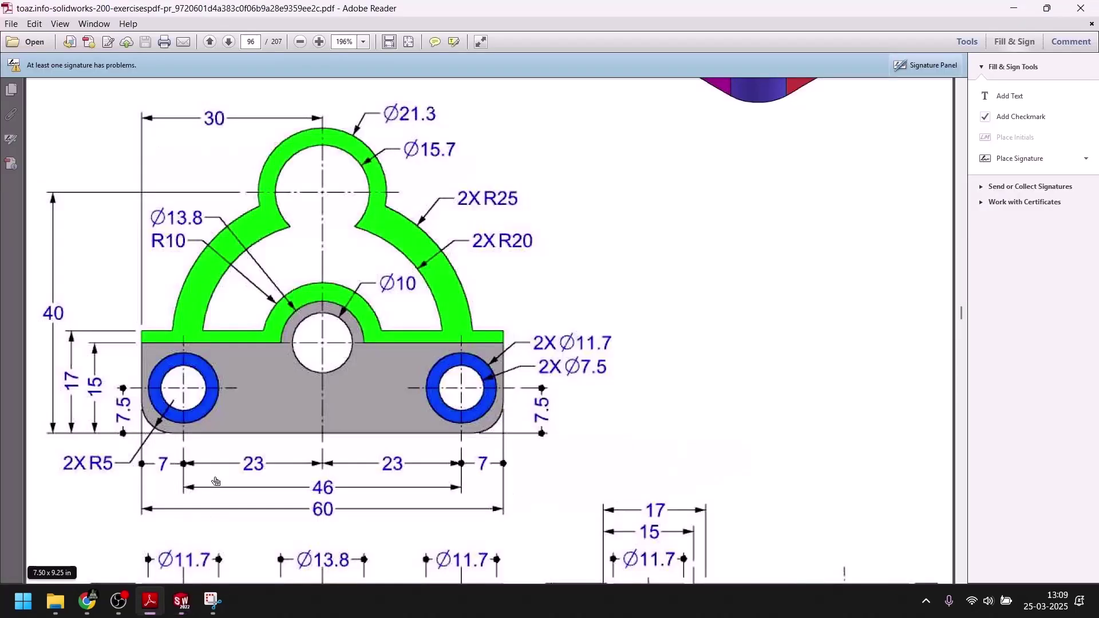
click(188, 607)
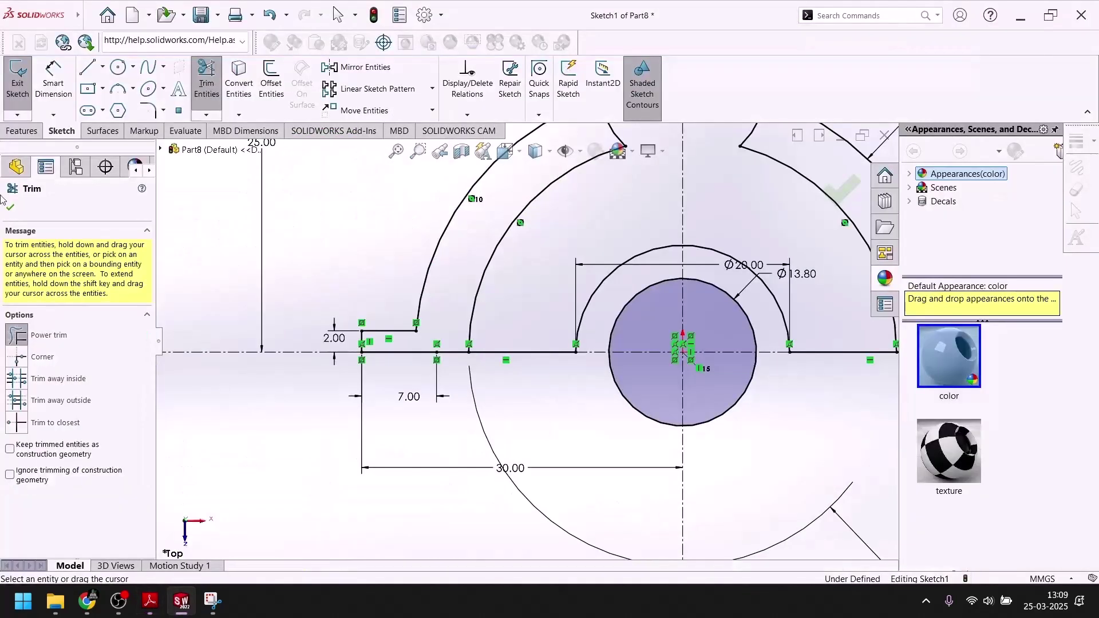
click(88, 67)
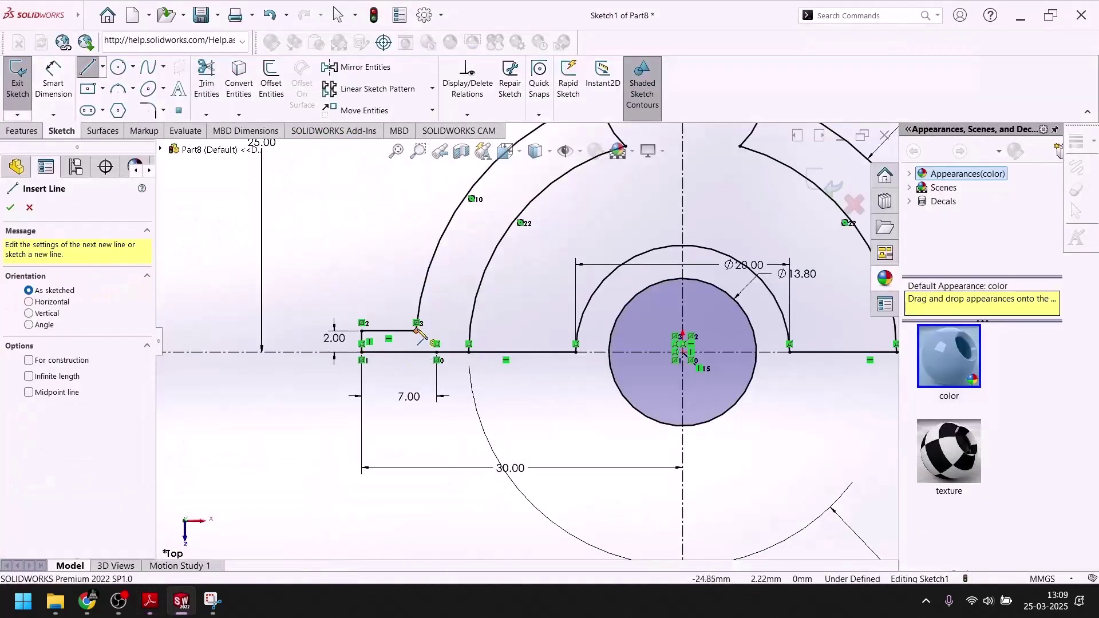
click(470, 331)
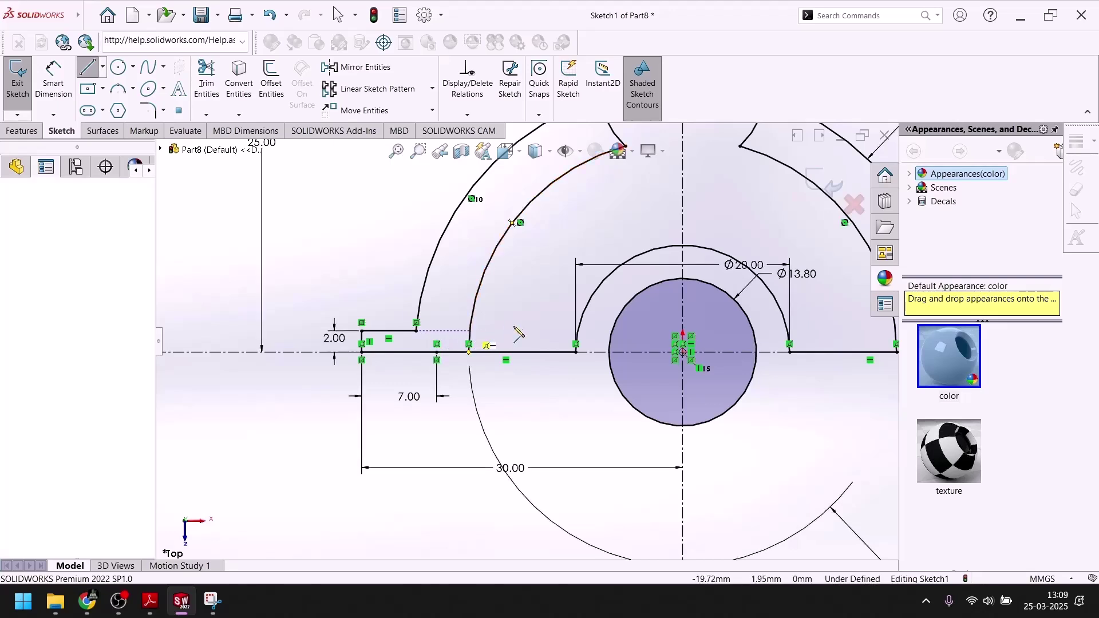
click(578, 335)
scroll(527, 341, up, 3)
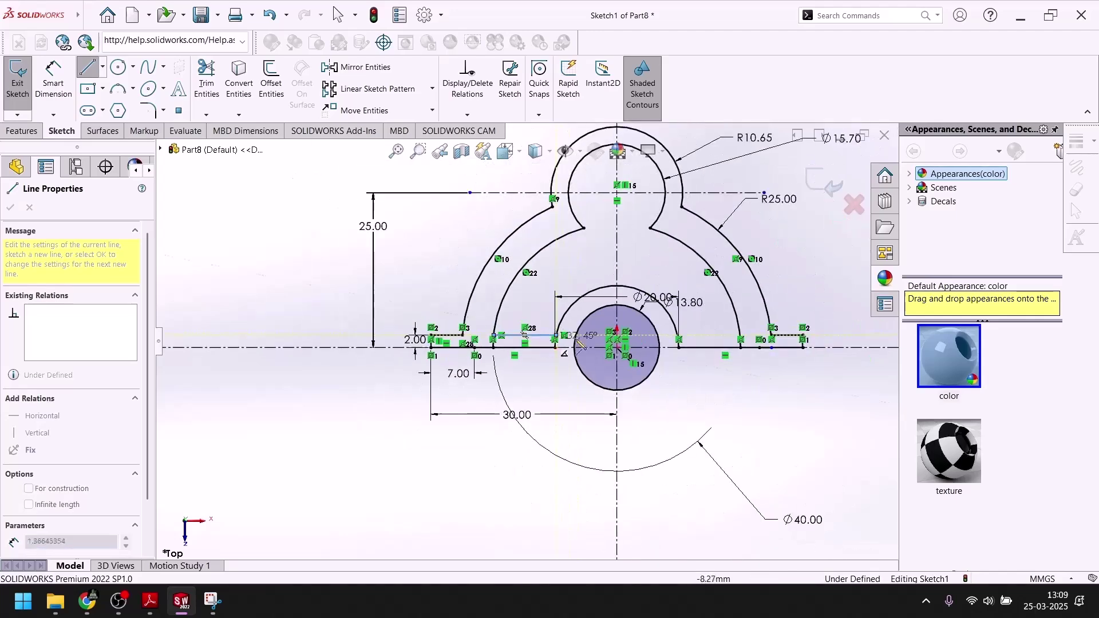
key(Escape)
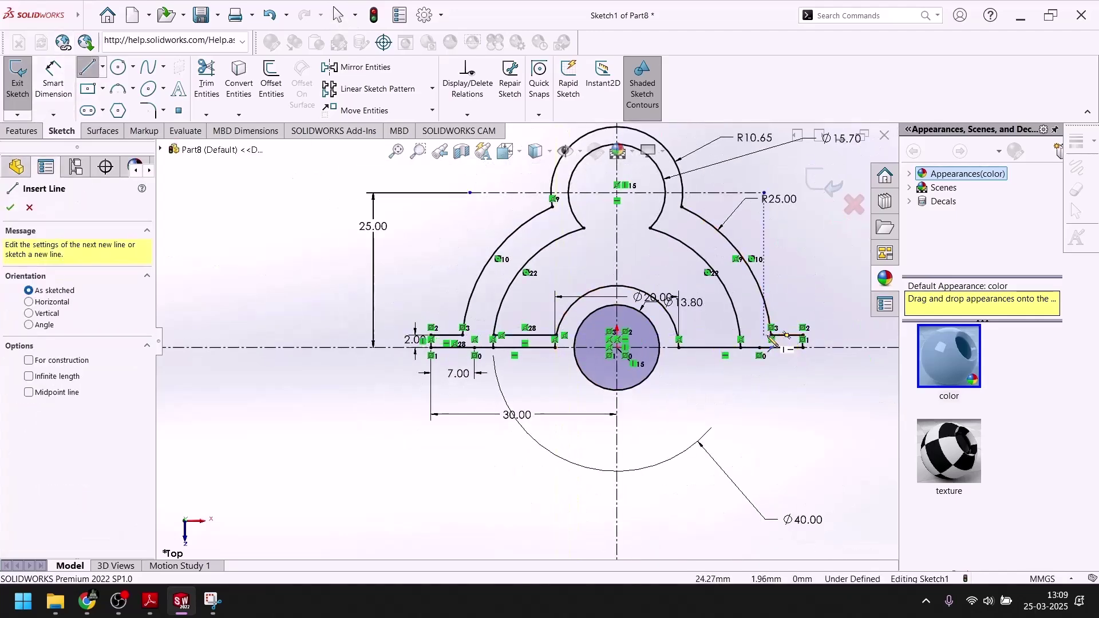
Sketch the matching horizontal line on the right side, from the right inner arc to the 20 mm arc.
scroll(773, 338, down, 5)
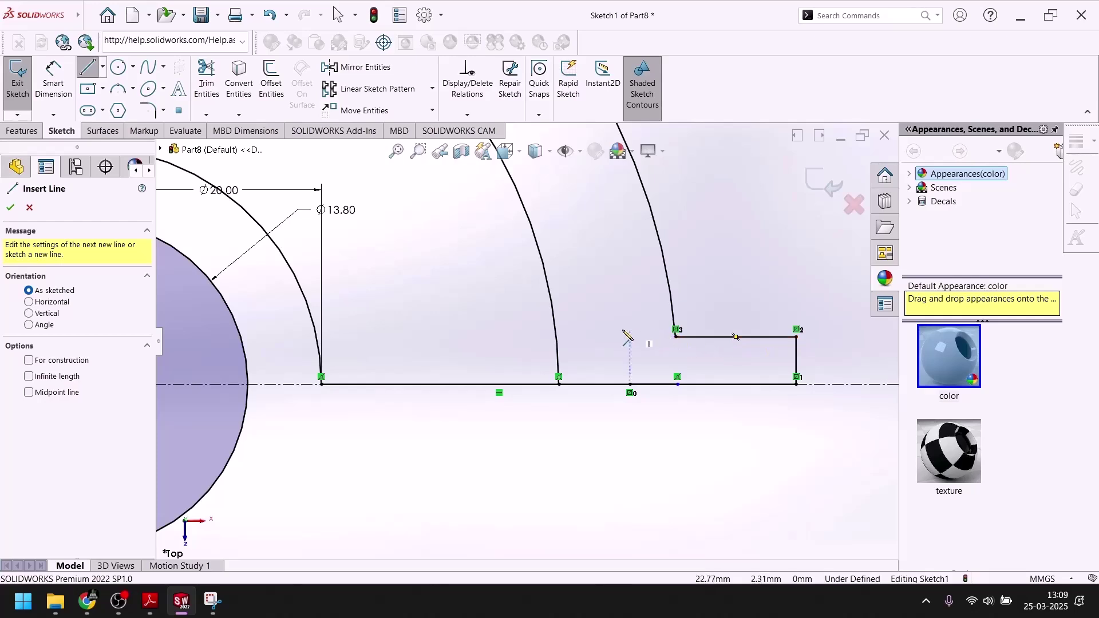
click(557, 339)
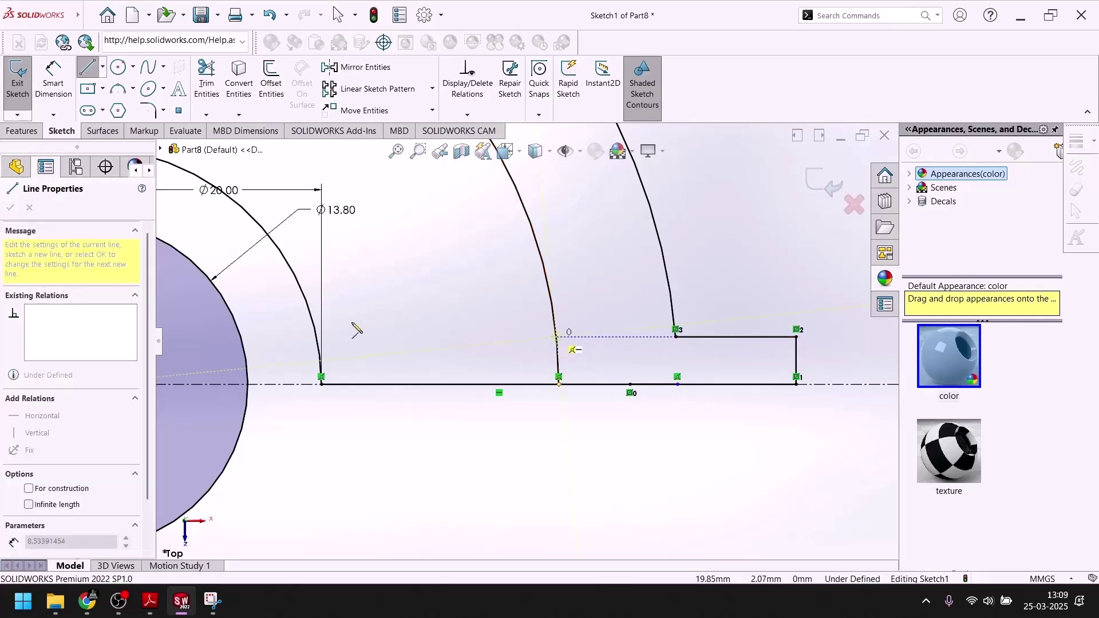
click(321, 339)
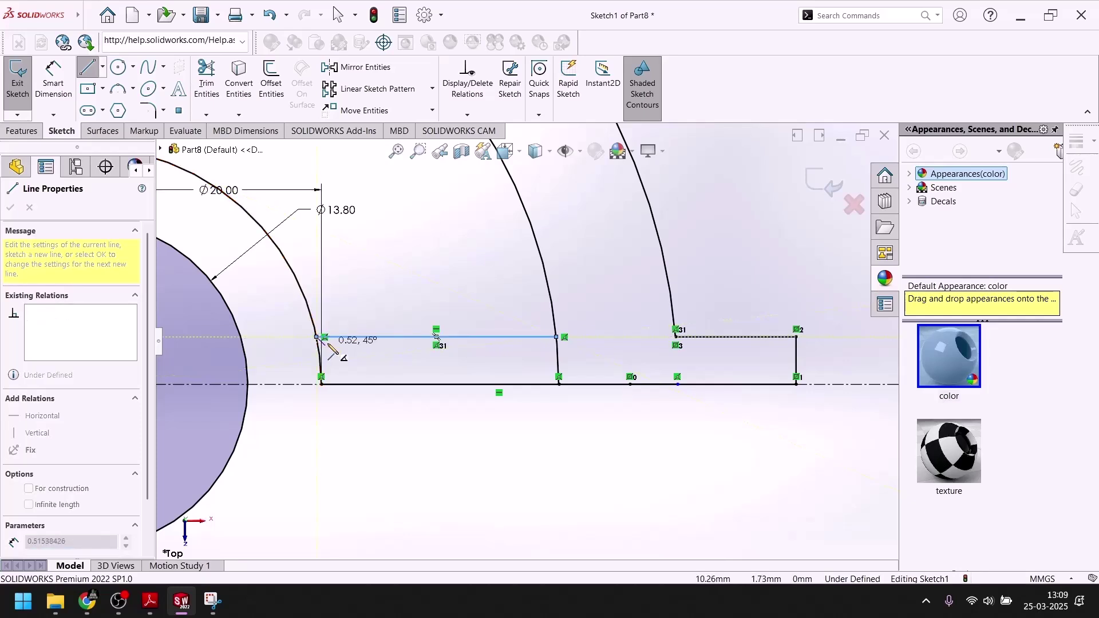
scroll(327, 344, up, 1)
key(Escape)
scroll(529, 340, up, 1)
Trim the right inner arc's lower end and the 20 mm arc's left end below the new horizontal lines.
click(206, 80)
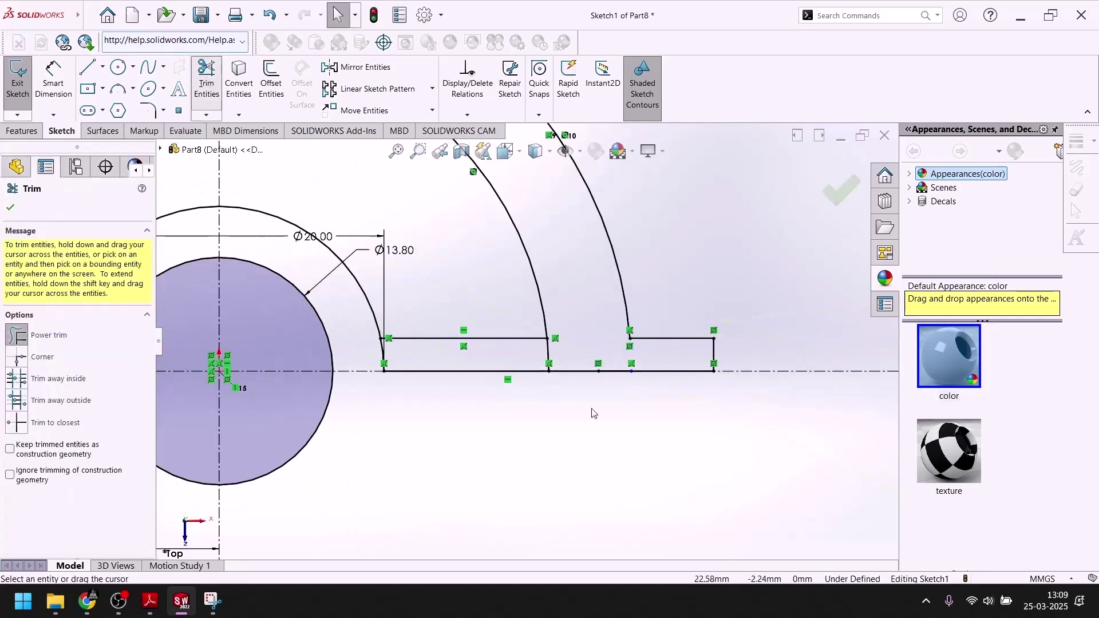
drag(564, 350, 521, 353)
key(f)
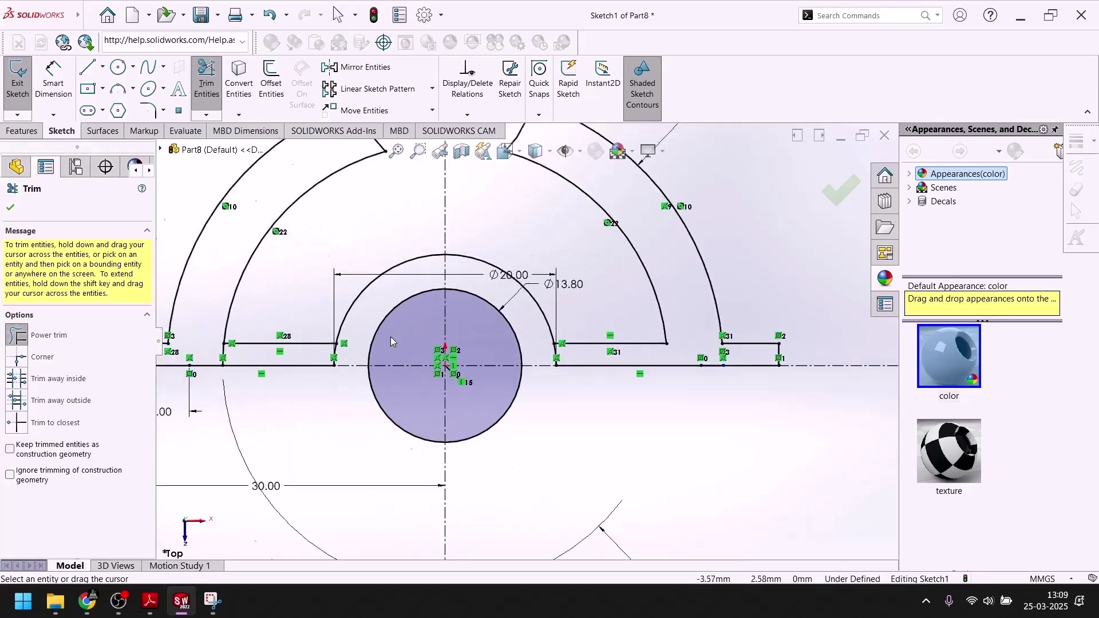
scroll(390, 337, down, 2)
drag(307, 356, 343, 360)
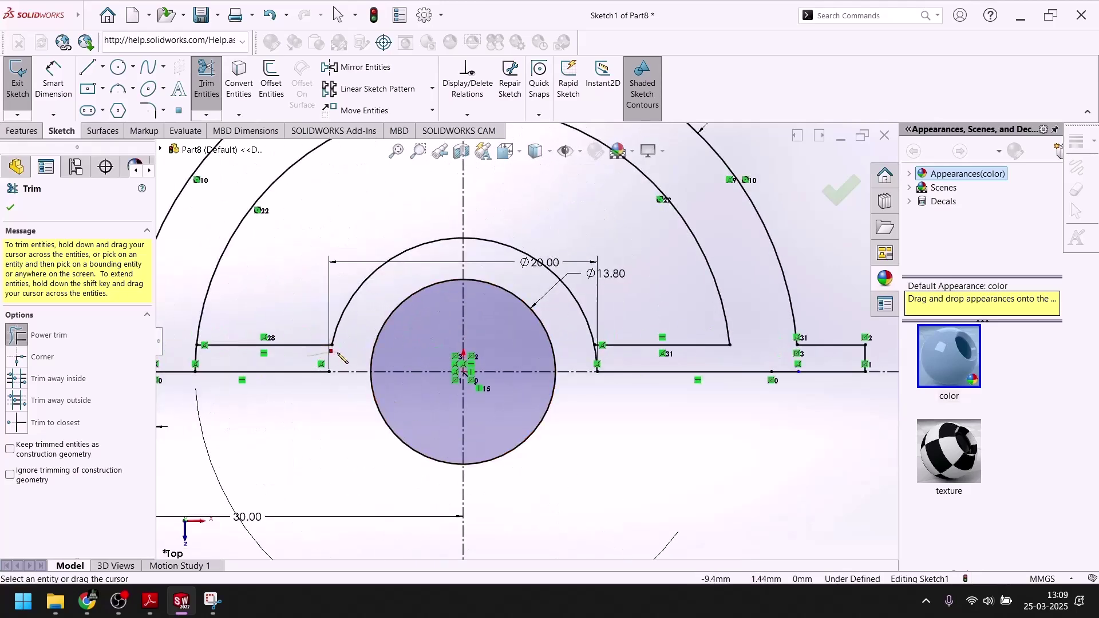
Trim the 20 mm arc's right end and the left inner arc's lower end below the new lines to close the inner opening.
scroll(350, 361, up, 2)
scroll(351, 361, up, 2)
scroll(565, 296, down, 4)
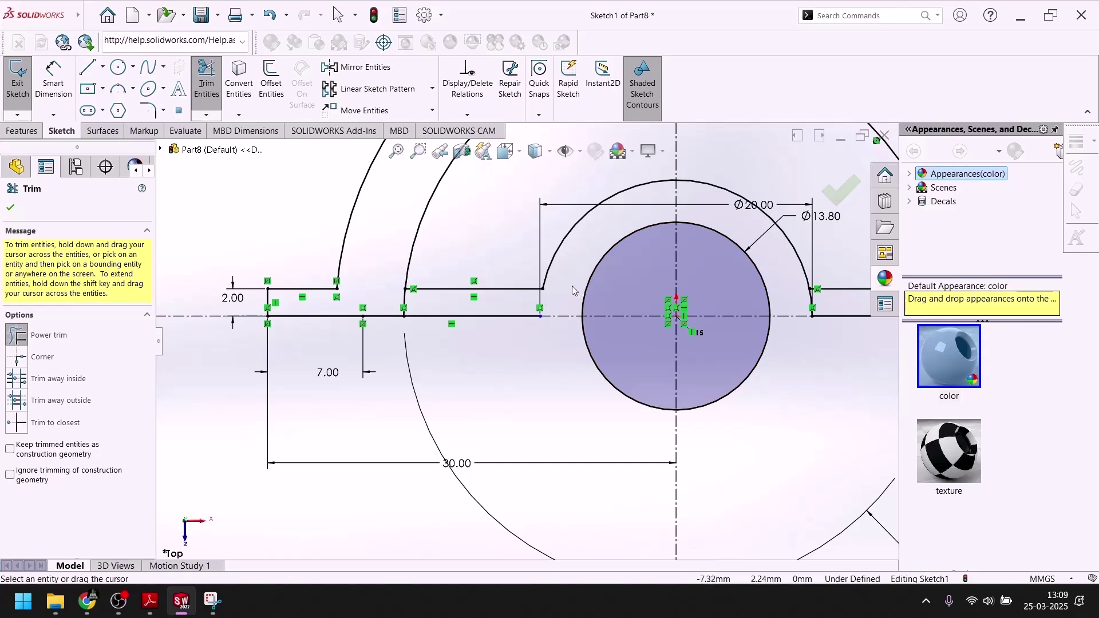
scroll(542, 312, up, 2)
scroll(697, 334, down, 4)
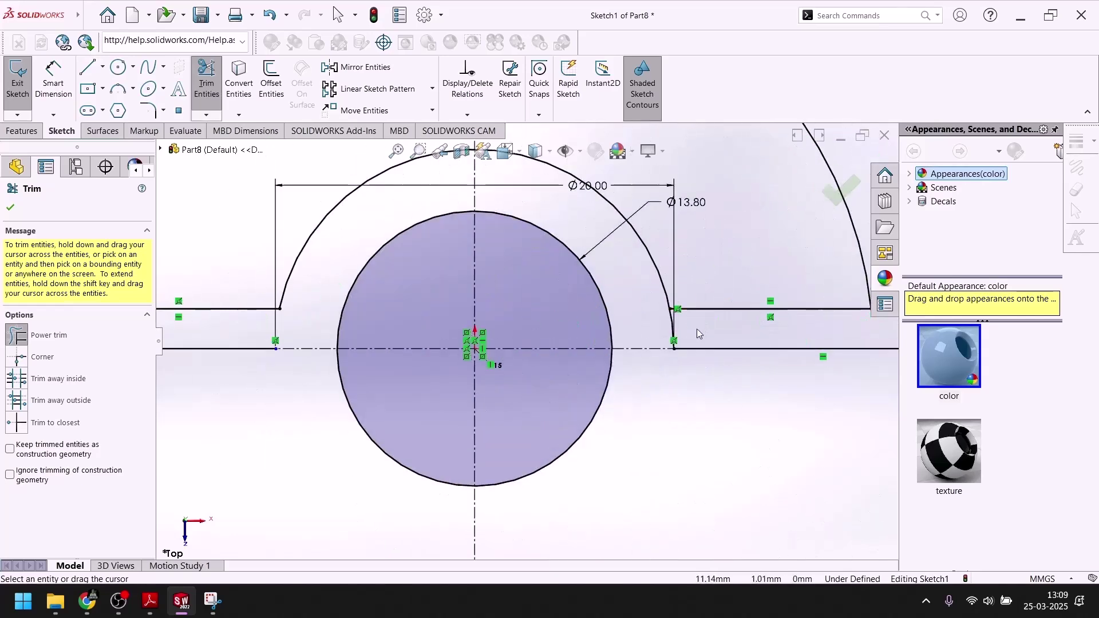
drag(716, 318, 664, 330)
scroll(637, 328, up, 2)
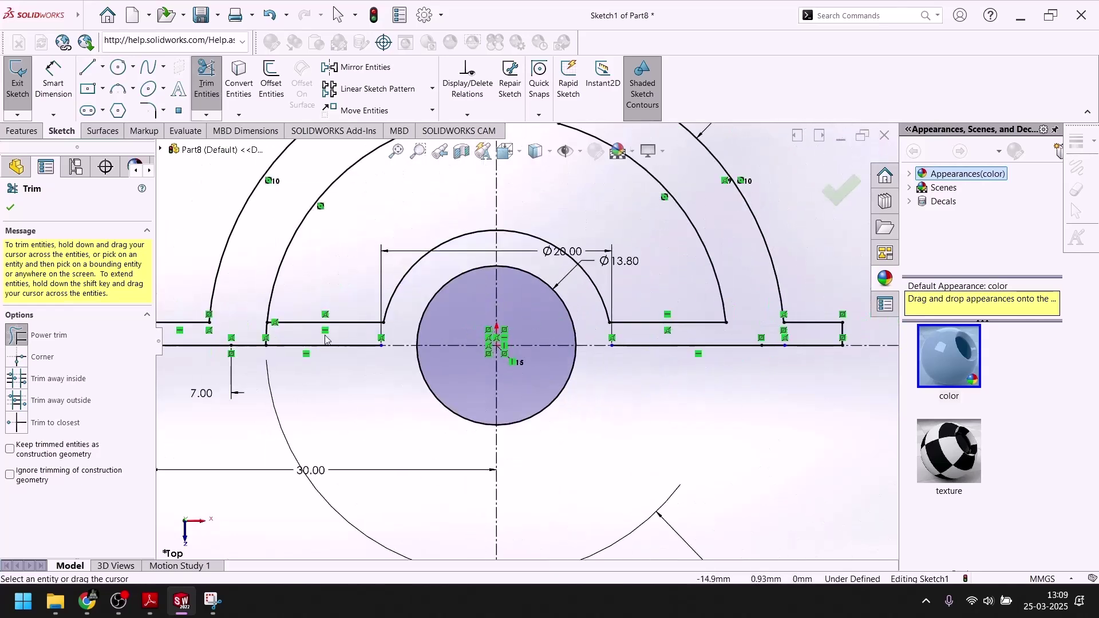
scroll(286, 337, down, 2)
drag(257, 342, 366, 336)
scroll(366, 335, up, 4)
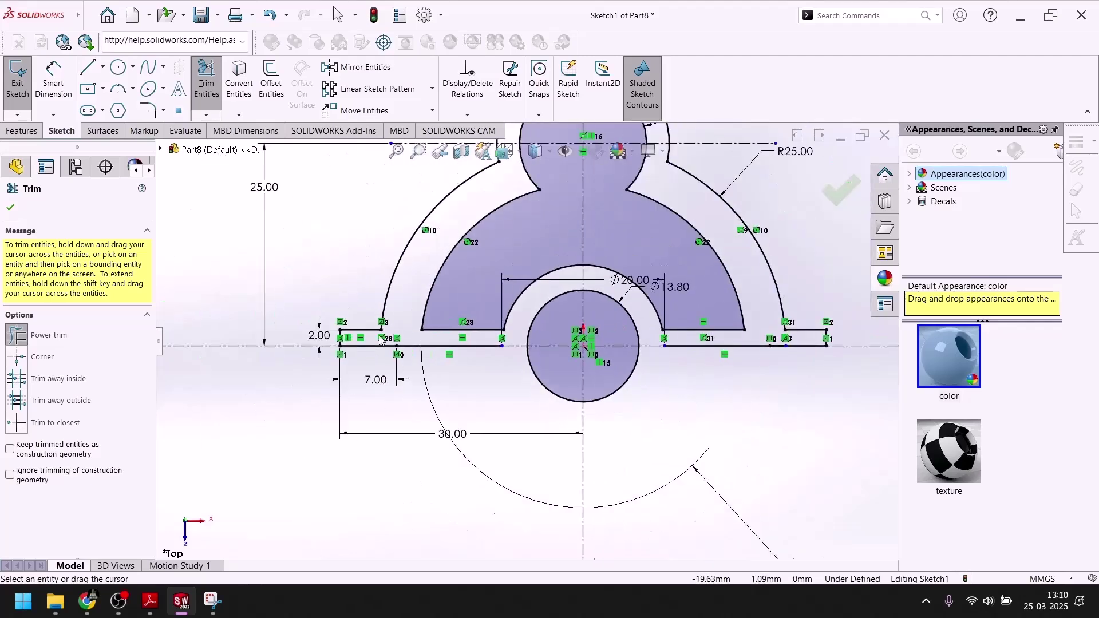
Compare the sketch's baseline and the area around the central 13.8 mm circle with the PDF drawing.
click(177, 604)
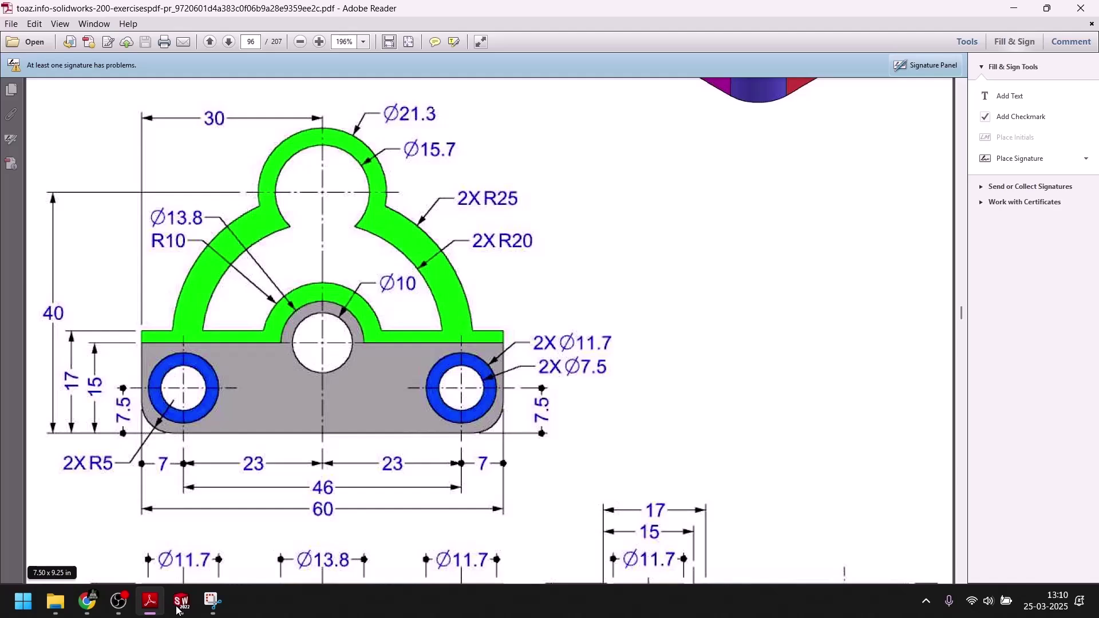
click(179, 602)
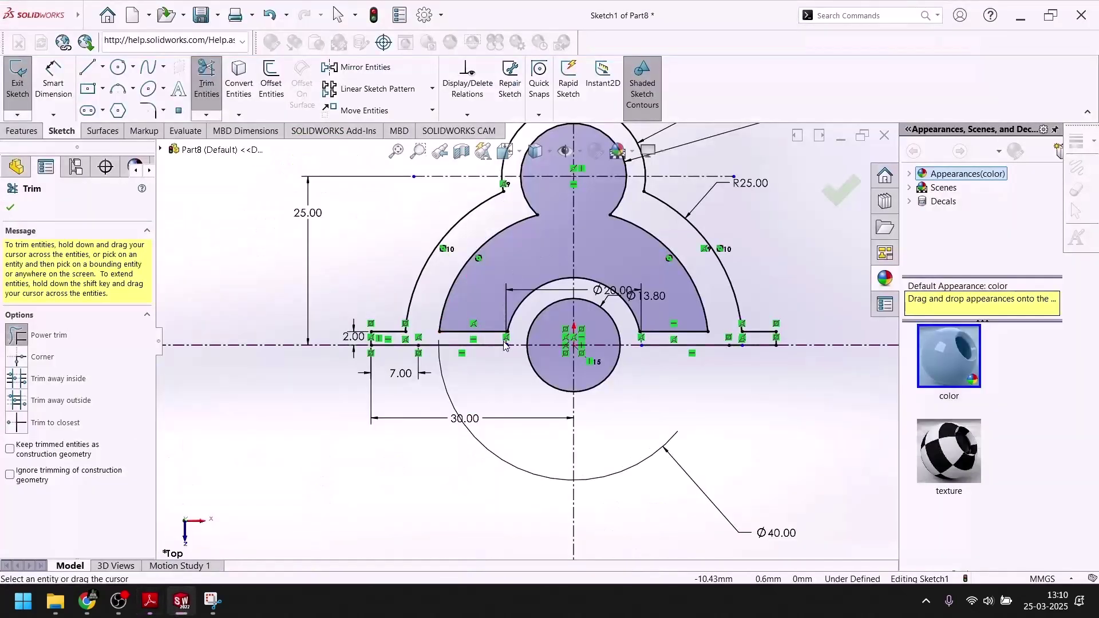
scroll(504, 345, down, 4)
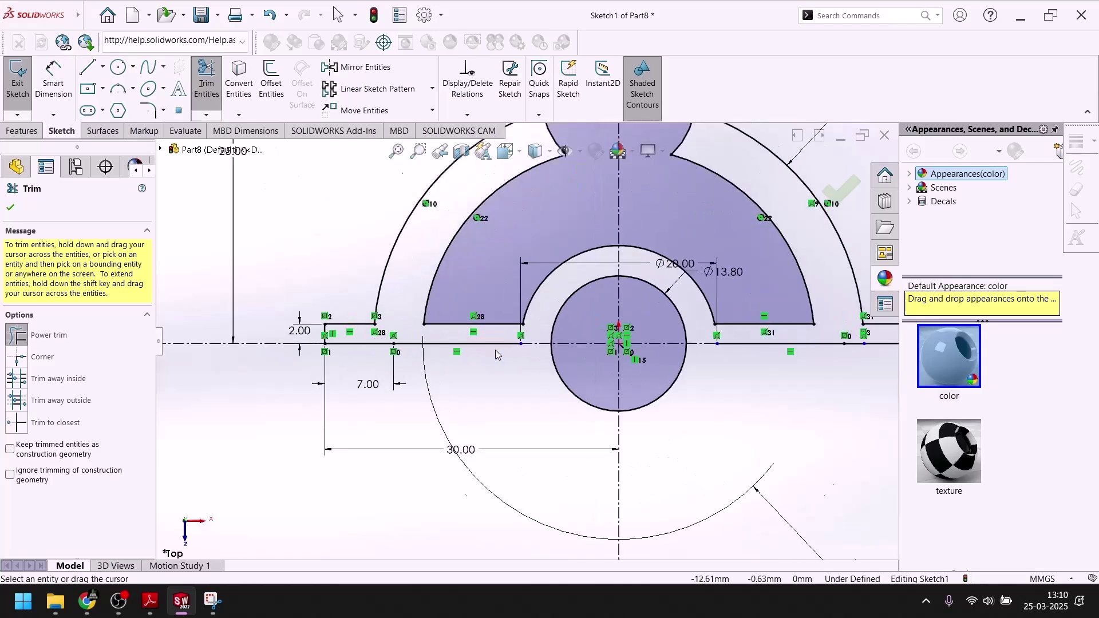
click(179, 601)
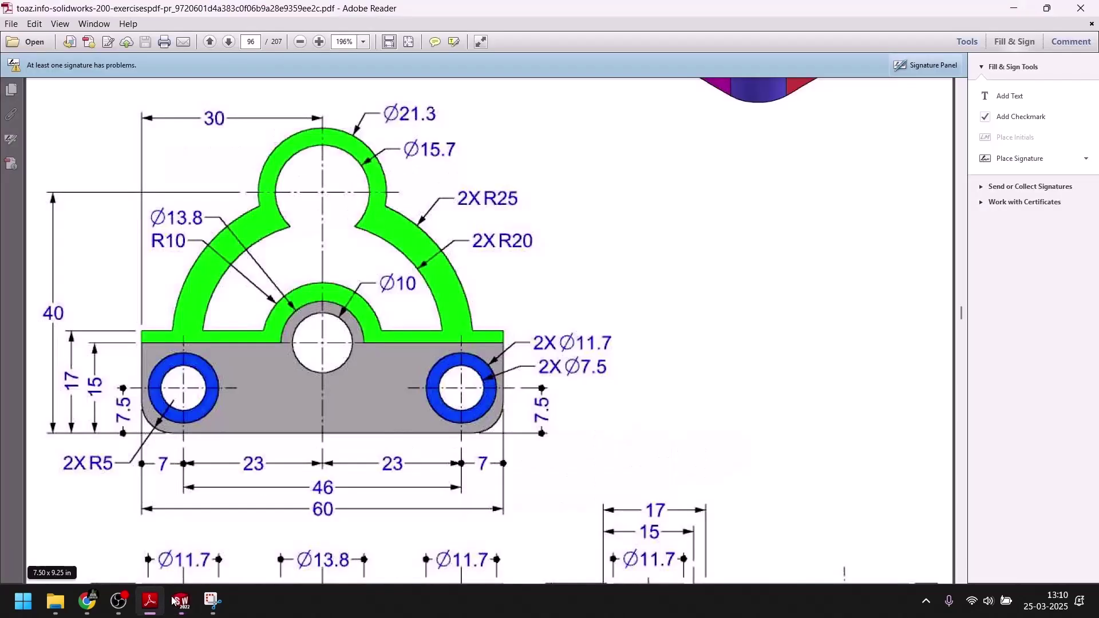
mouse_move(213, 598)
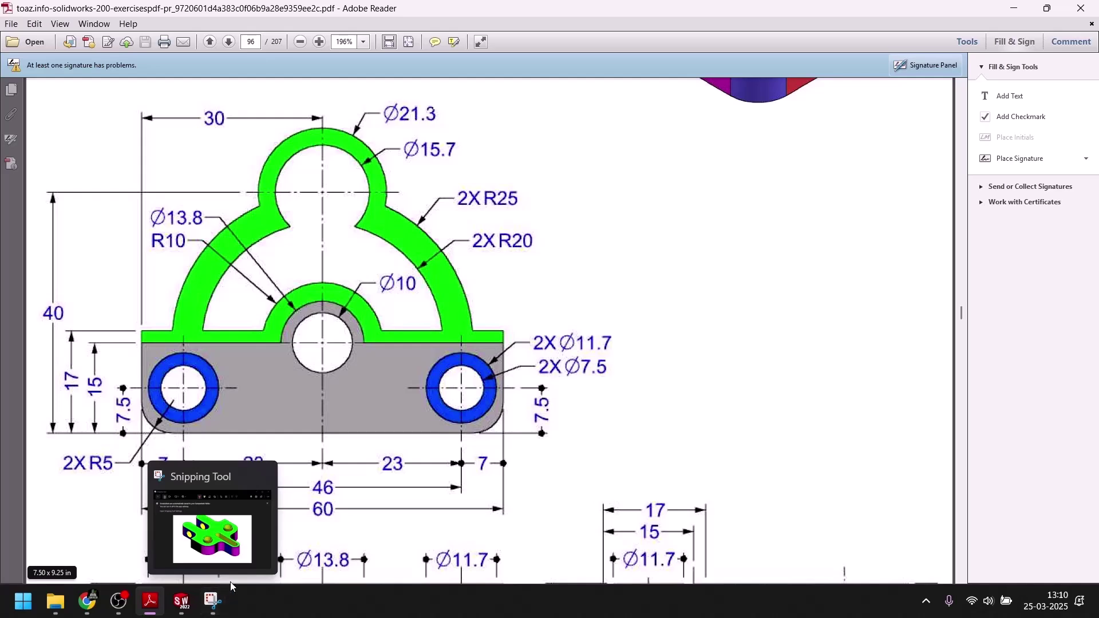
click(182, 602)
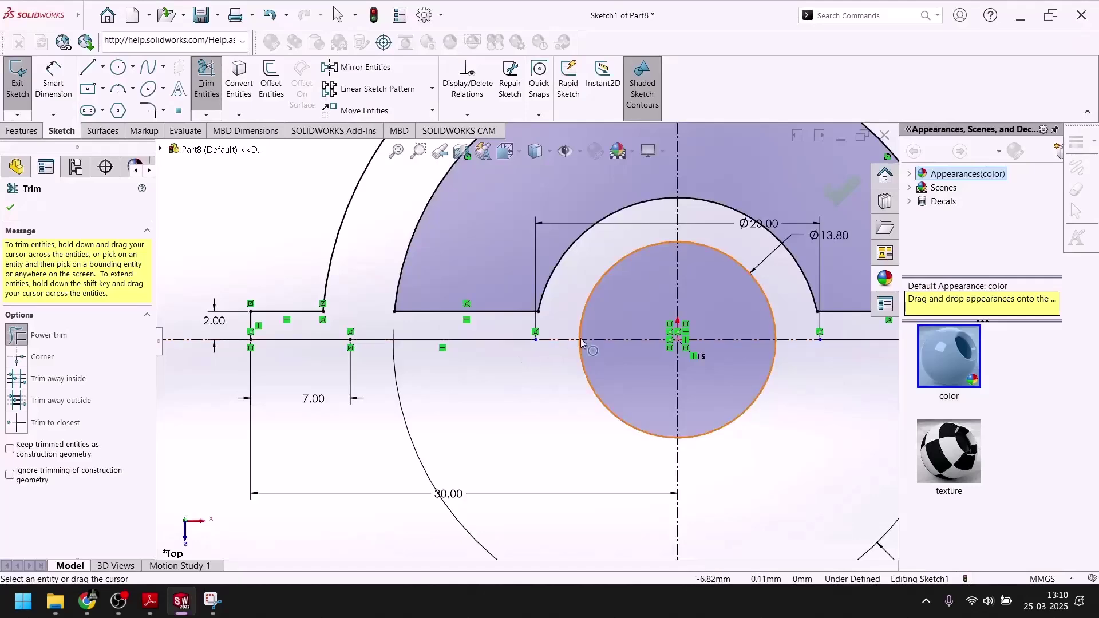
click(179, 612)
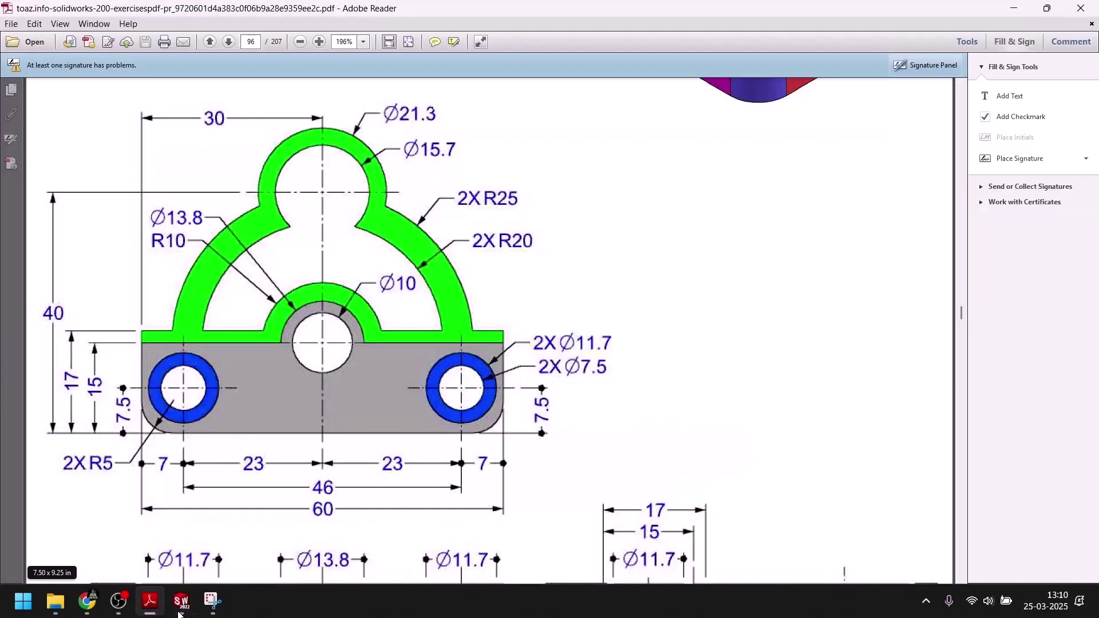
Switch back to SOLIDWORKS and trim away the half of the central 13.8 mm circle below the baseline.
click(179, 612)
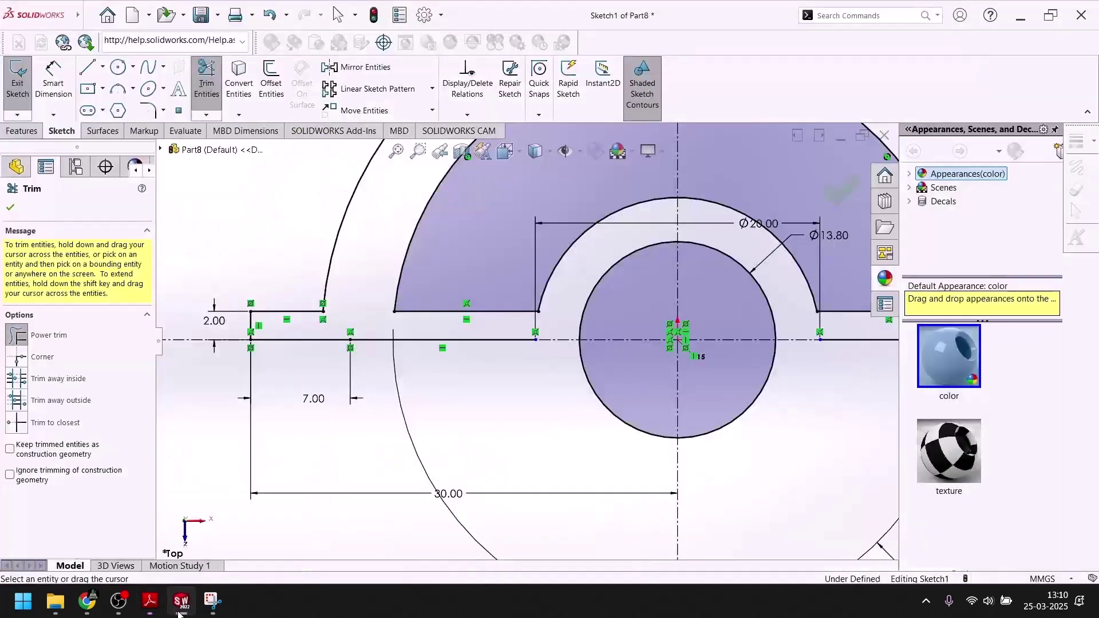
click(179, 613)
click(180, 612)
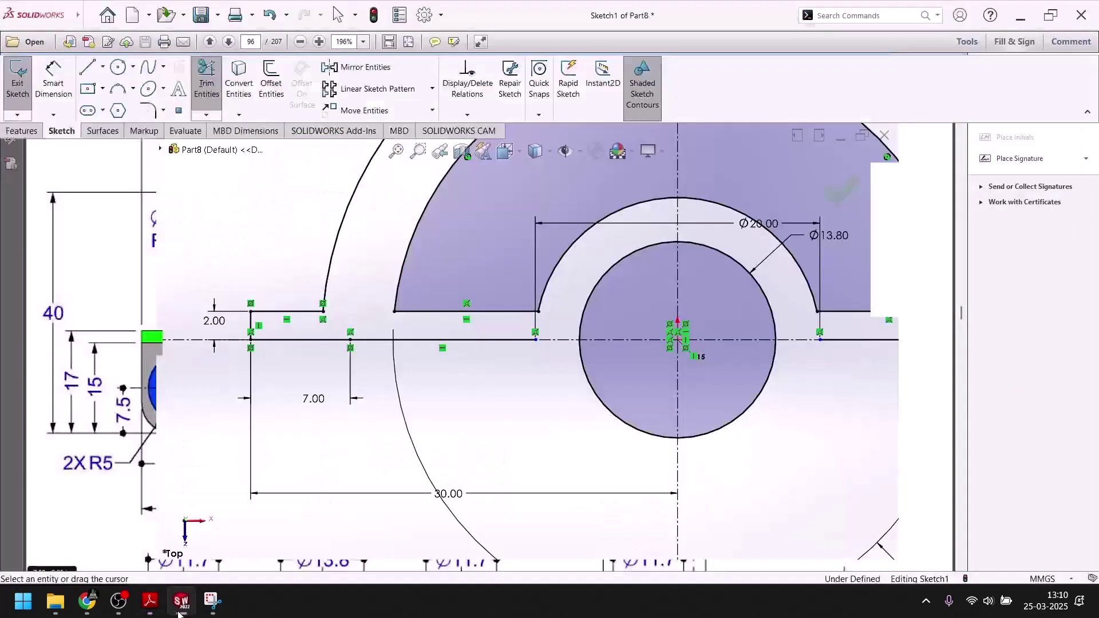
click(179, 612)
click(179, 613)
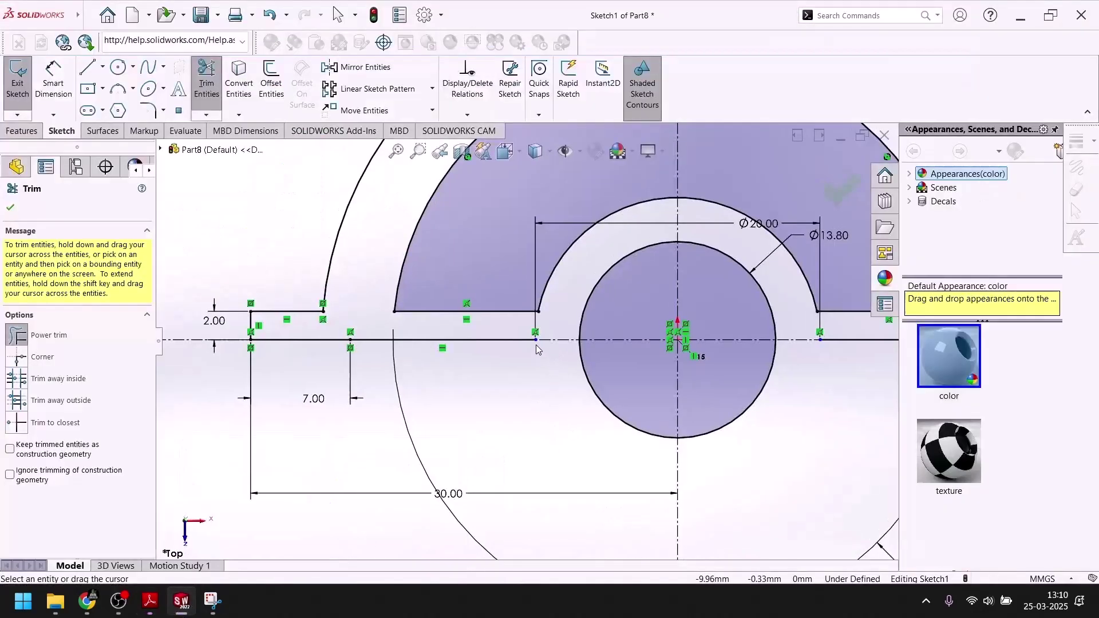
click(601, 409)
click(738, 432)
key(Escape)
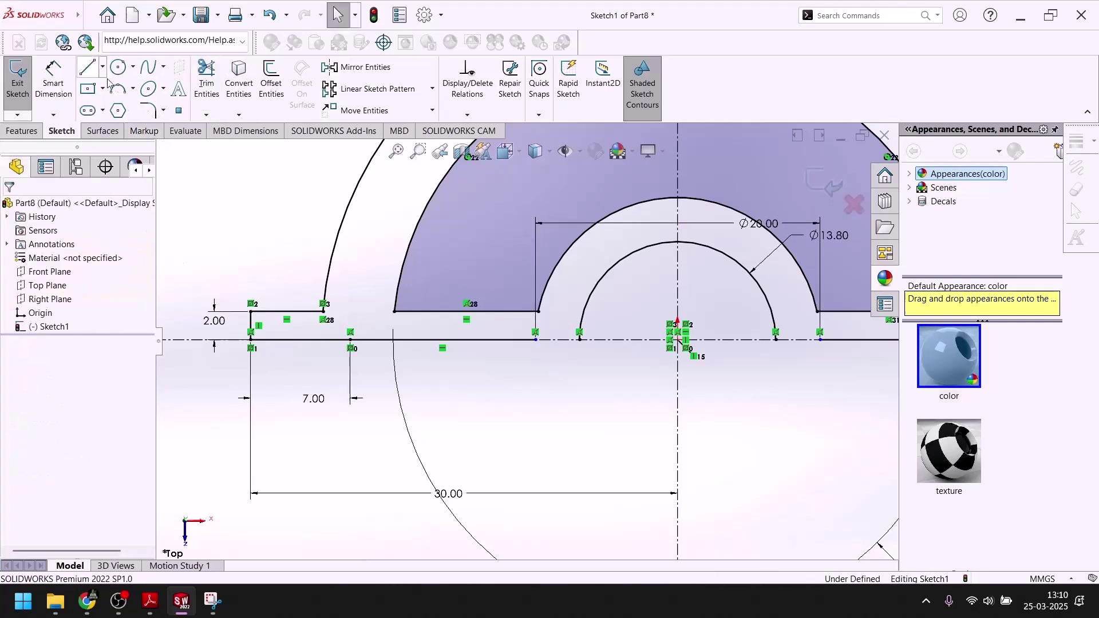
Sketch 3.1 mm horizontal lines along the baseline on both sides, joining the existing baseline segments to the 13.8 mm arc's ends.
click(536, 340)
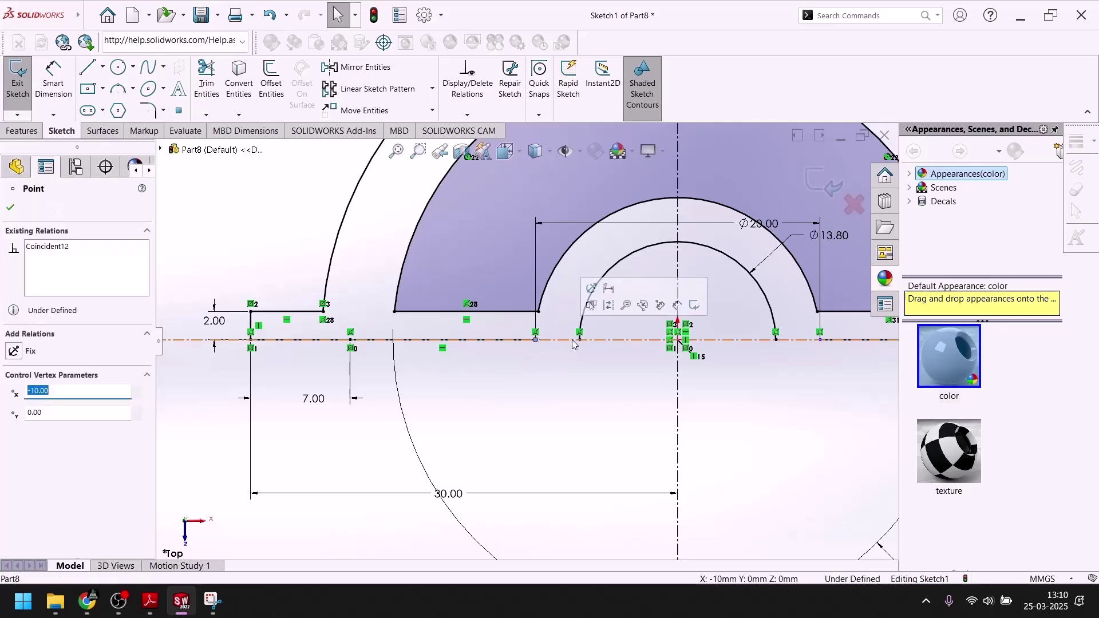
click(580, 340)
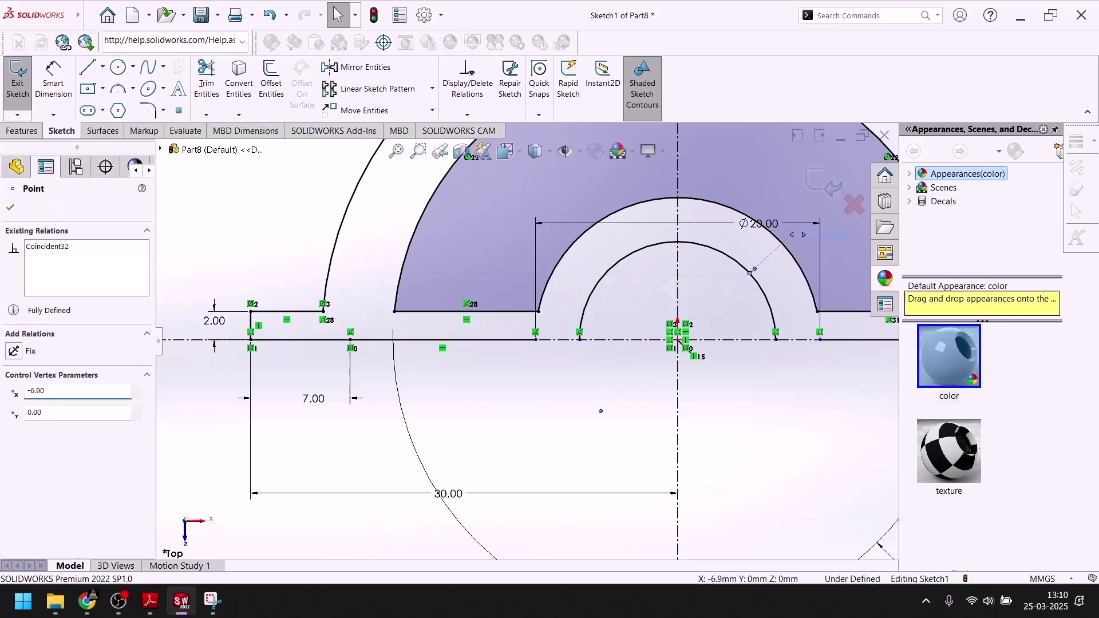
click(514, 338)
click(87, 67)
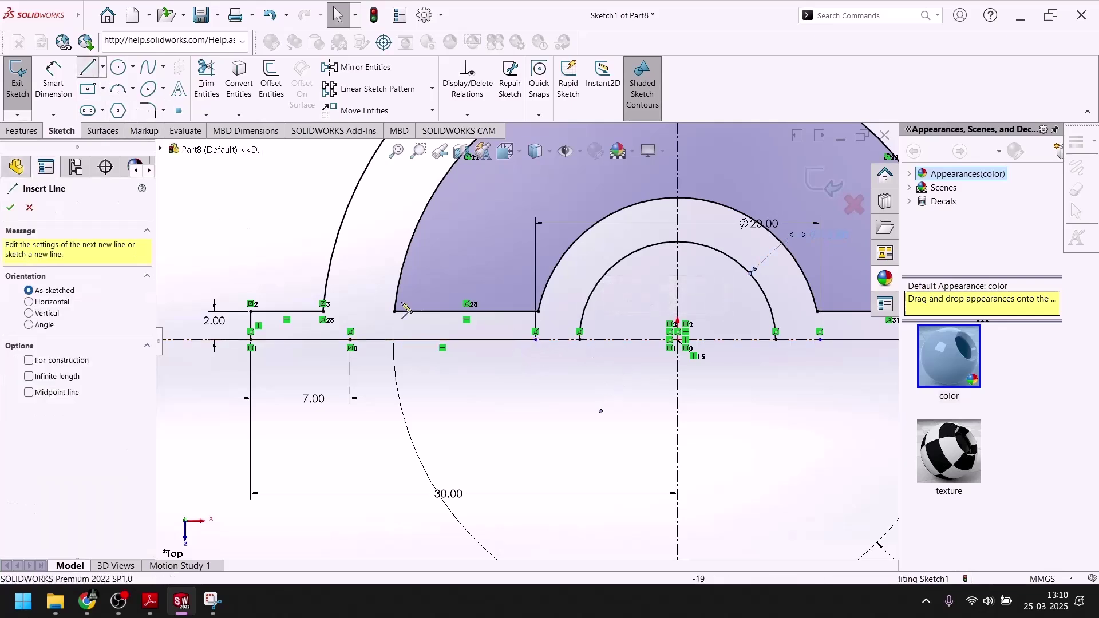
click(536, 340)
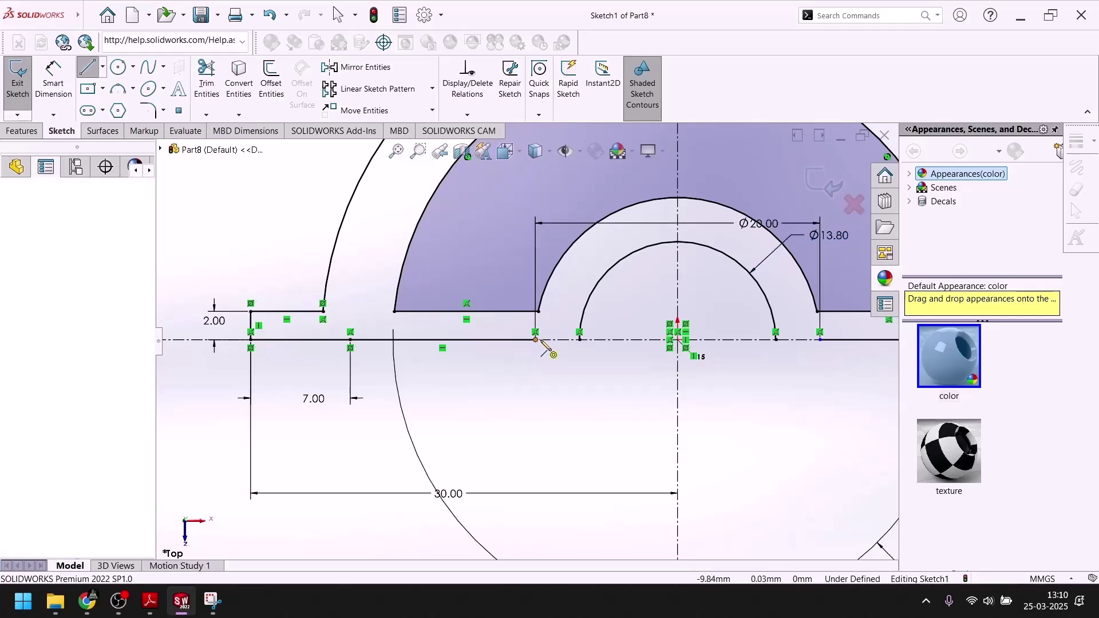
double_click(580, 340)
click(776, 340)
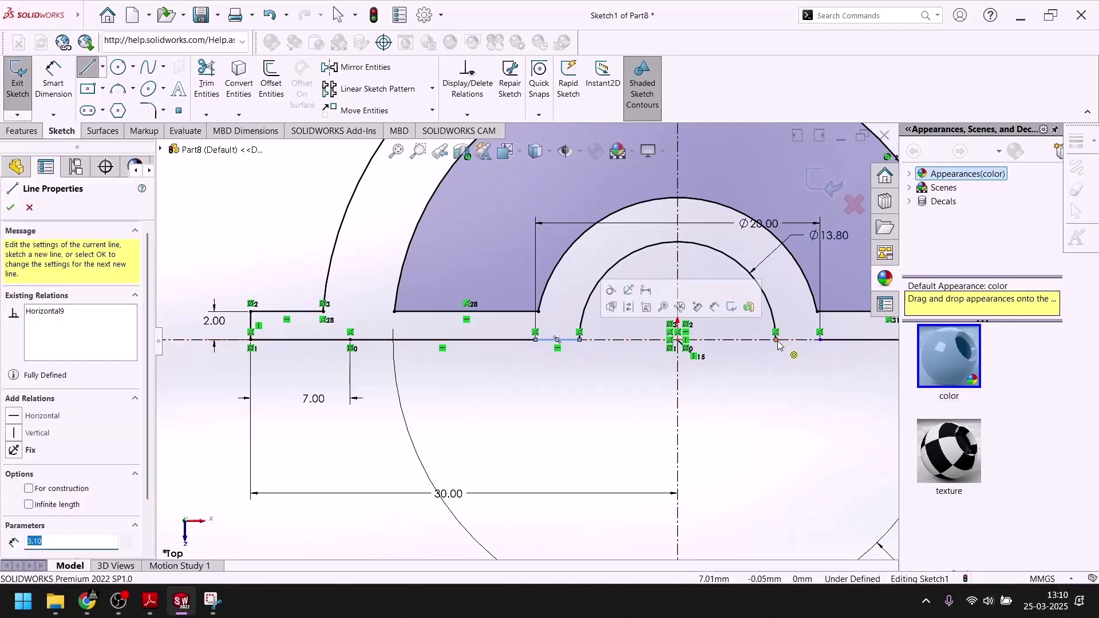
double_click(821, 340)
scroll(763, 421, up, 3)
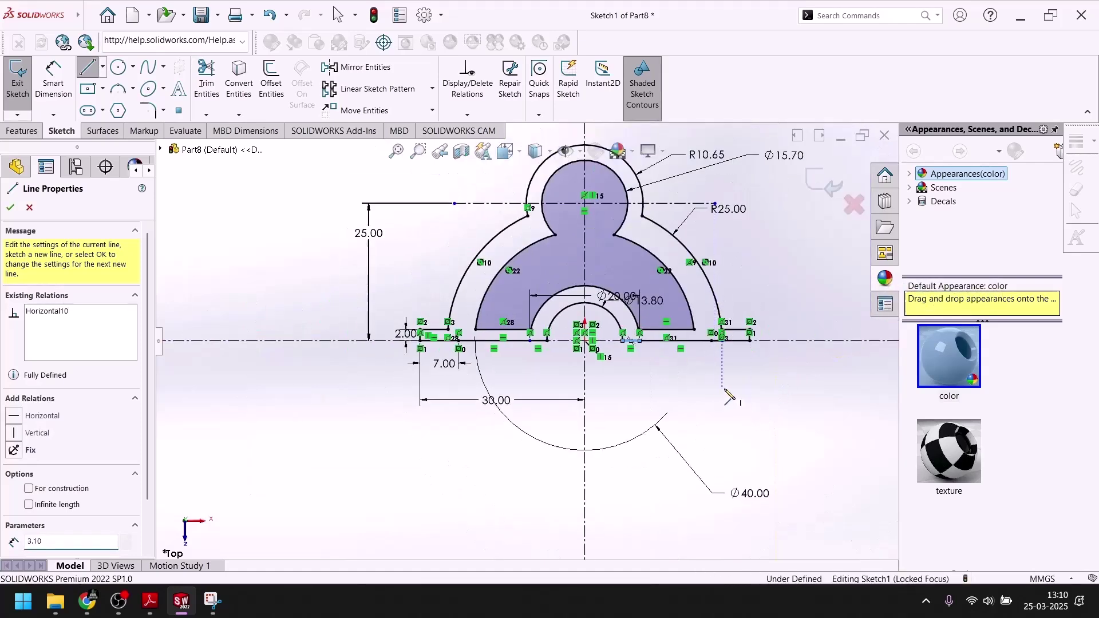
click(688, 362)
scroll(715, 372, down, 3)
key(Escape)
key(Escape)
Review the closed arch profile, then examine the isometric view and base plate dimensions in the Exercise-91 PDF drawing.
scroll(659, 326, down, 2)
scroll(544, 343, up, 2)
scroll(525, 342, down, 2)
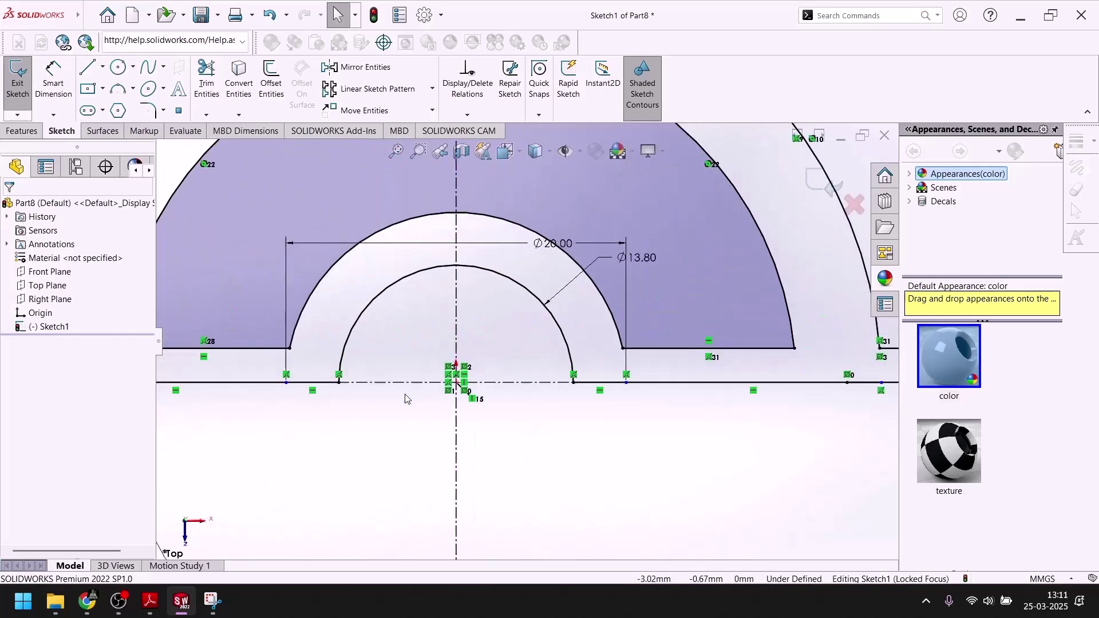
scroll(407, 399, up, 3)
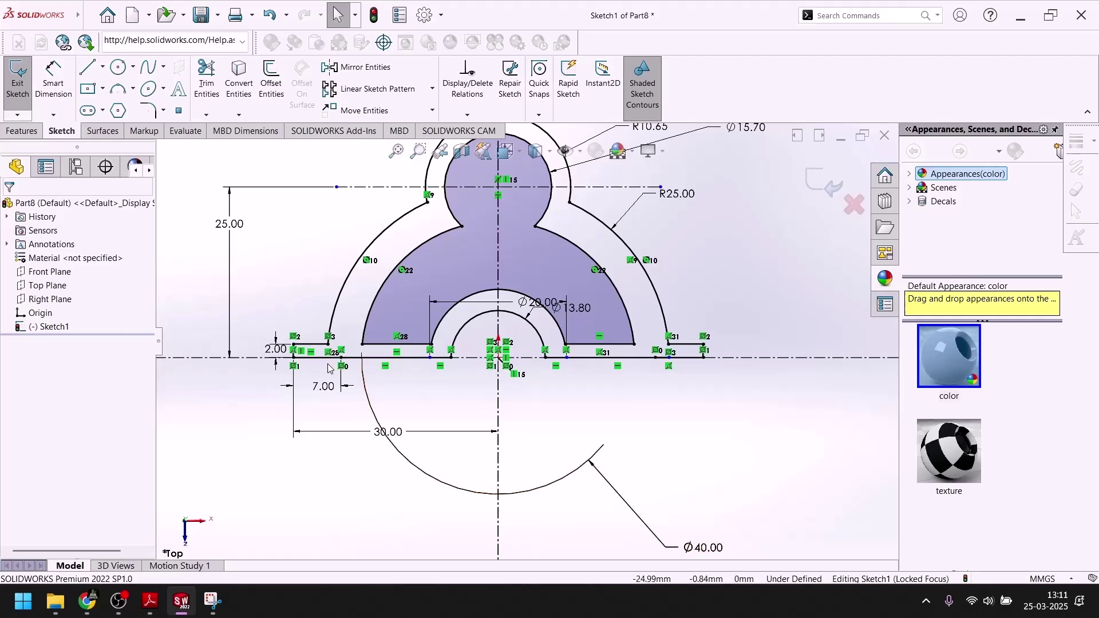
scroll(527, 340, up, 3)
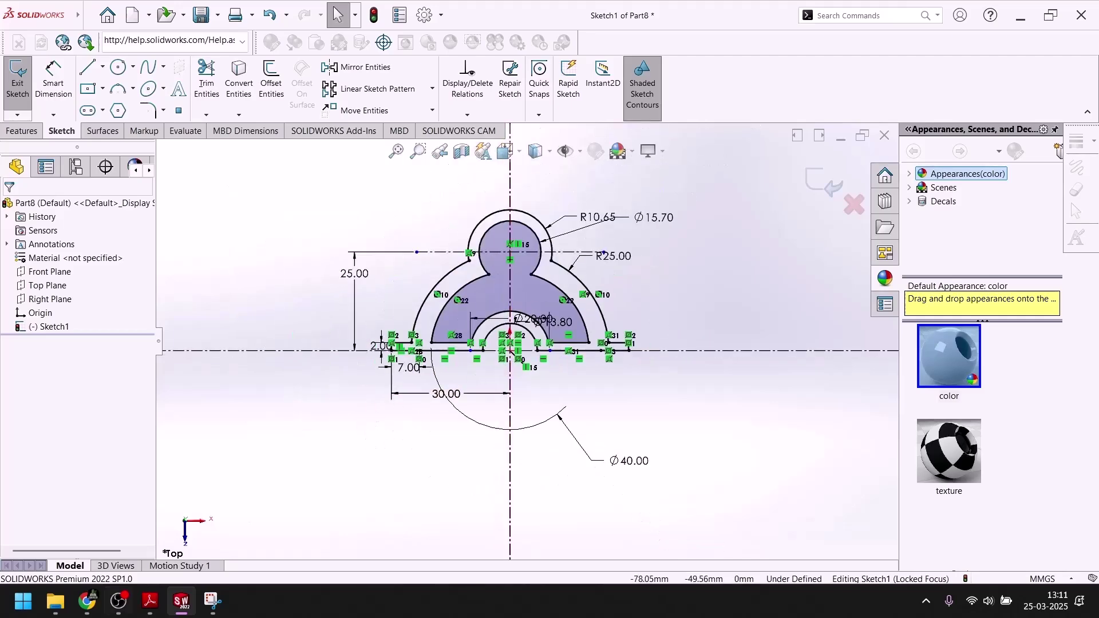
click(150, 601)
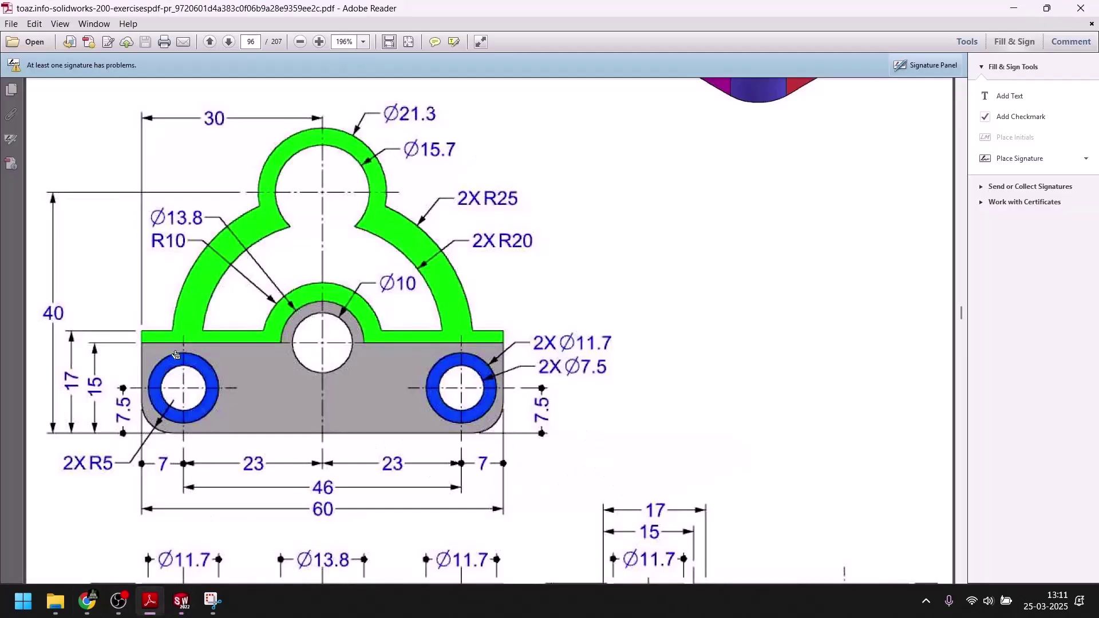
scroll(334, 407, up, 5)
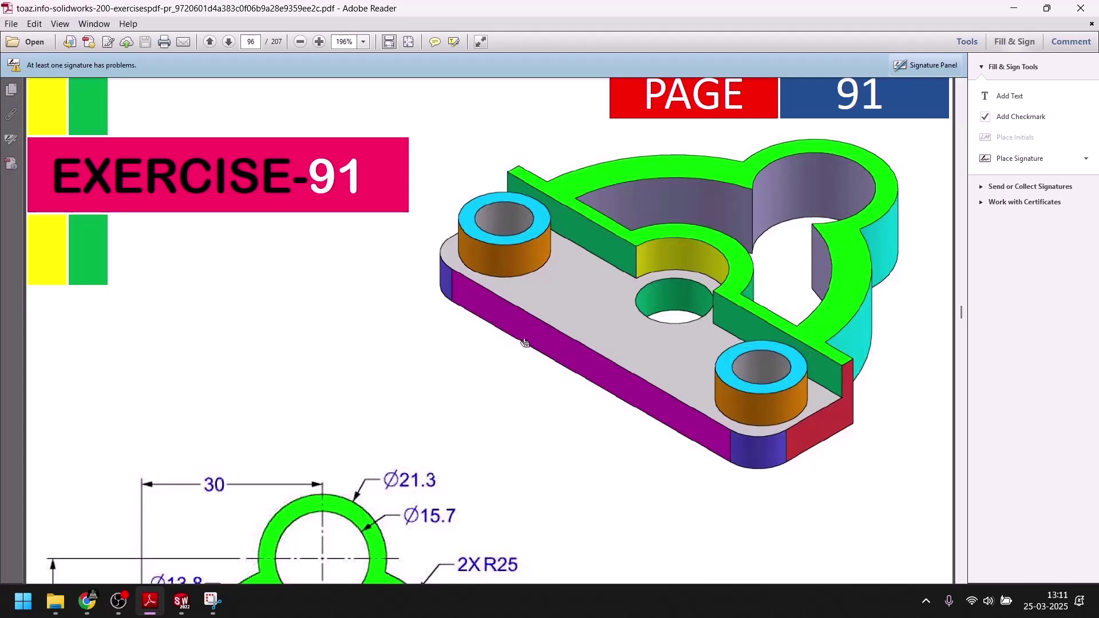
scroll(405, 408, up, 5)
scroll(397, 405, up, 3)
scroll(372, 395, down, 13)
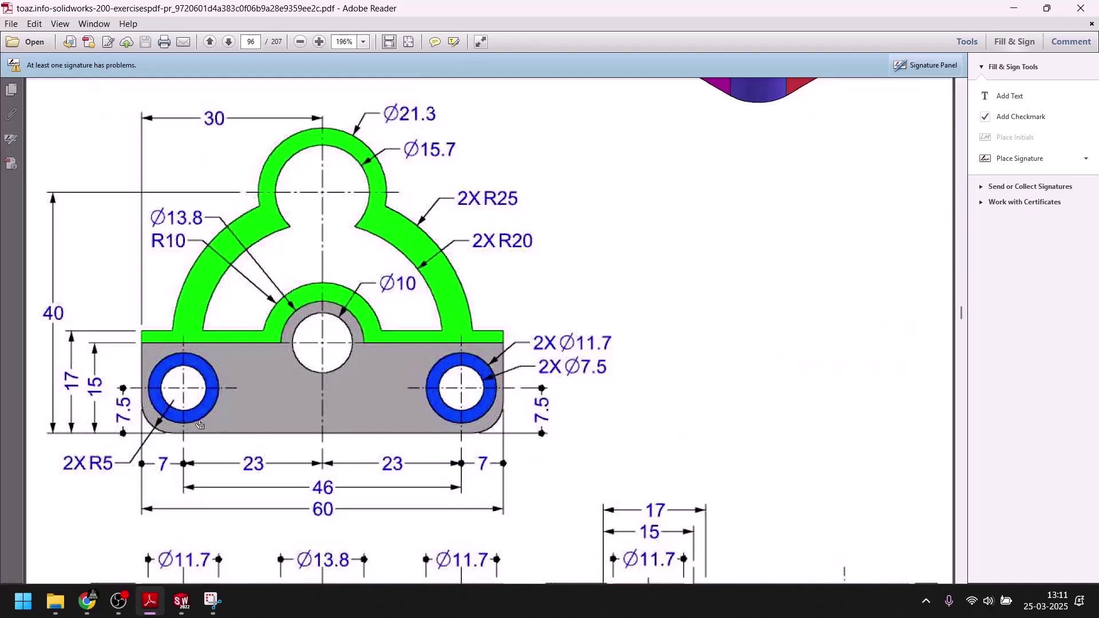
In SOLIDWORKS, sketch a center rectangle 60 mm wide and about 14.5 mm high, centred on the vertical centerline with its upper corners at the baseline's ends.
click(182, 601)
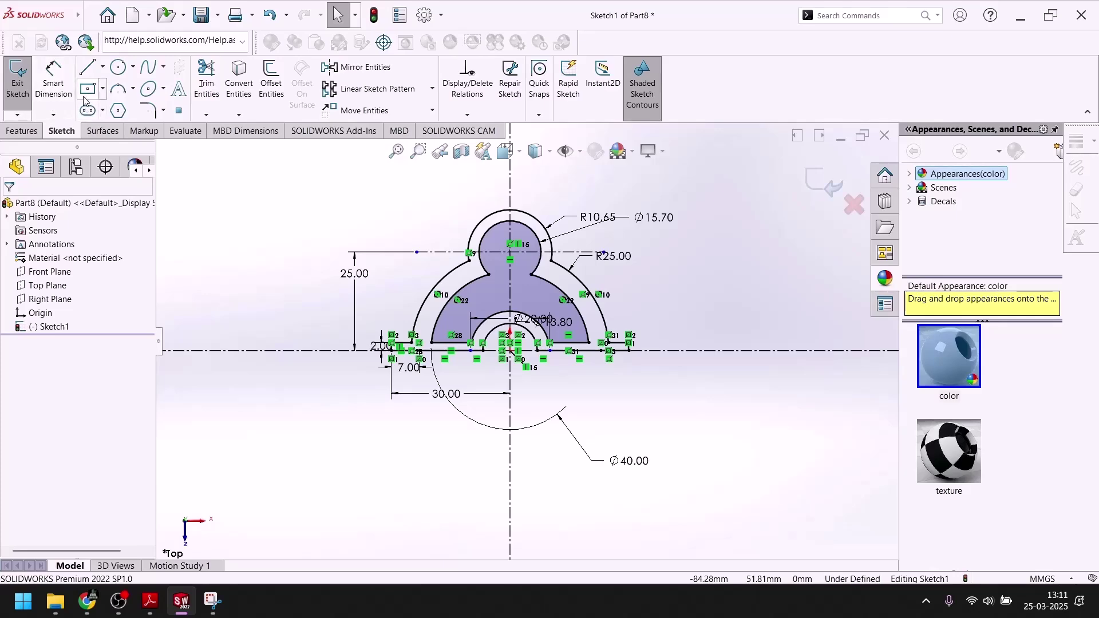
click(85, 93)
scroll(506, 401, down, 3)
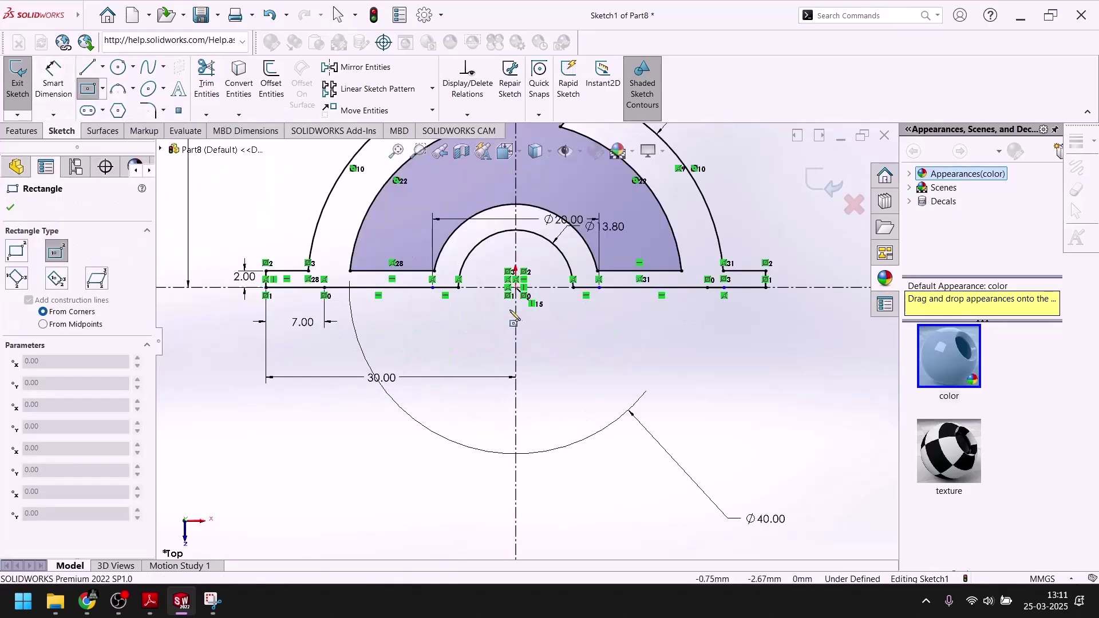
click(516, 348)
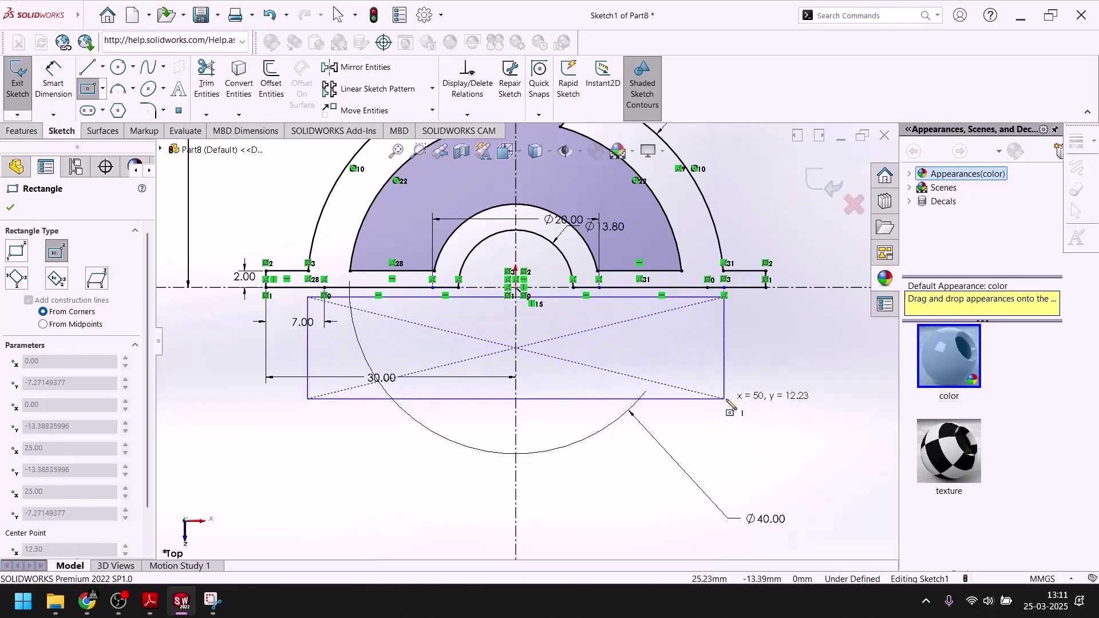
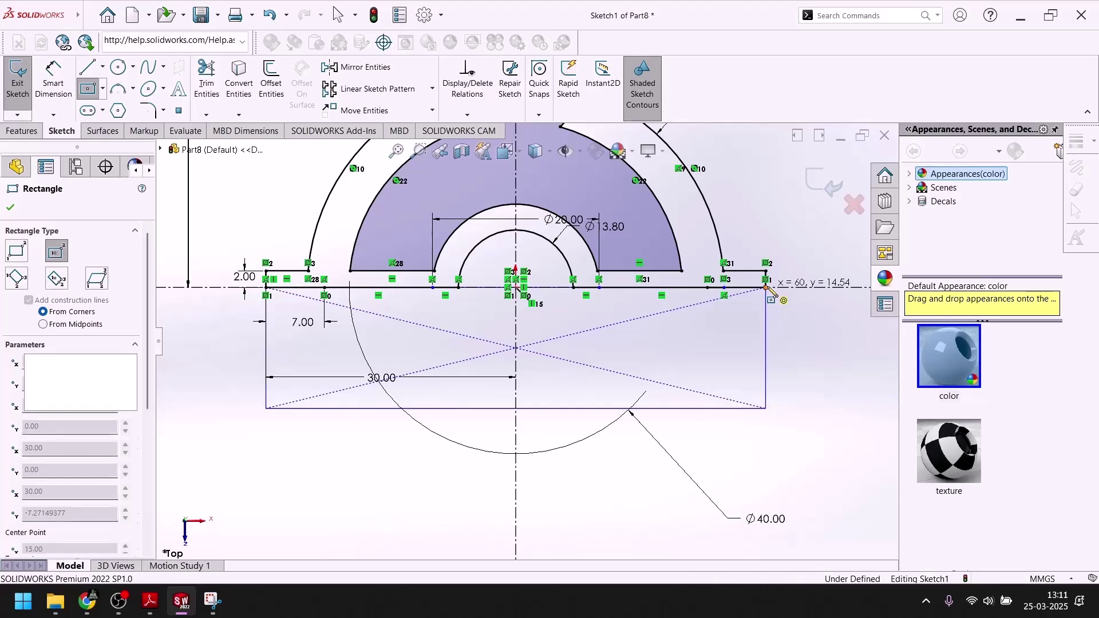
click(766, 287)
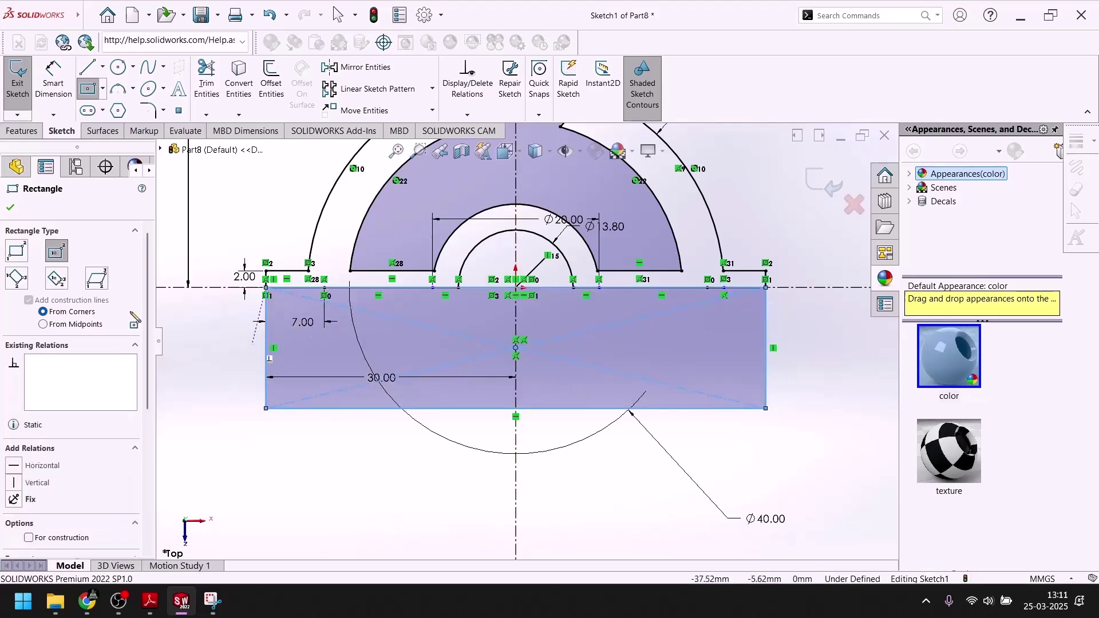
Check the plate depth in the PDF drawing and dimension the rectangle's height as 15 mm.
click(54, 75)
click(181, 602)
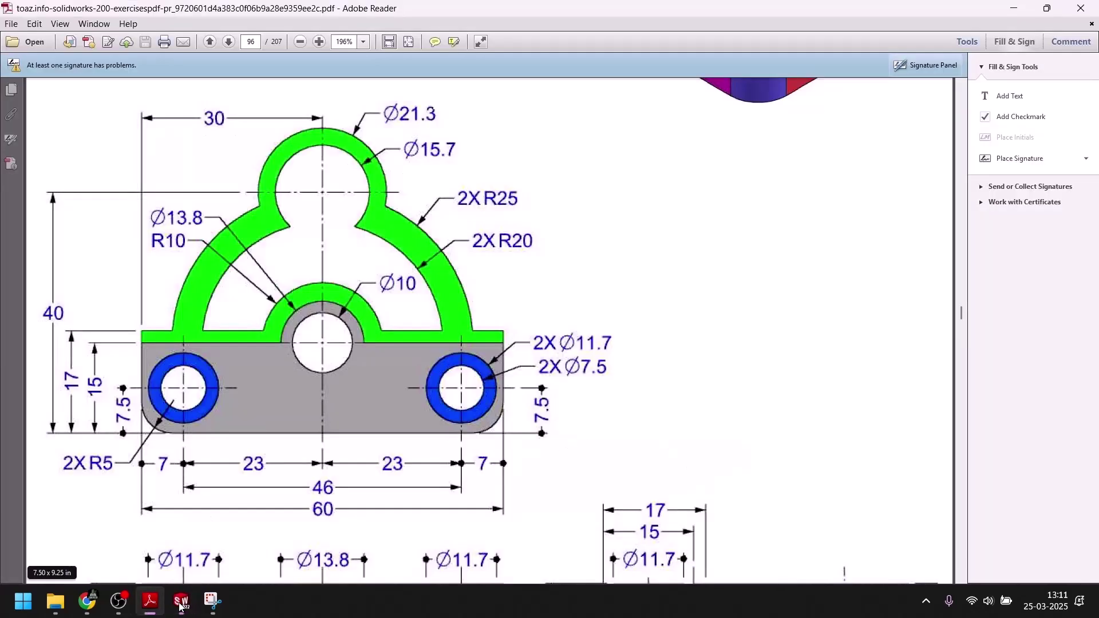
click(181, 602)
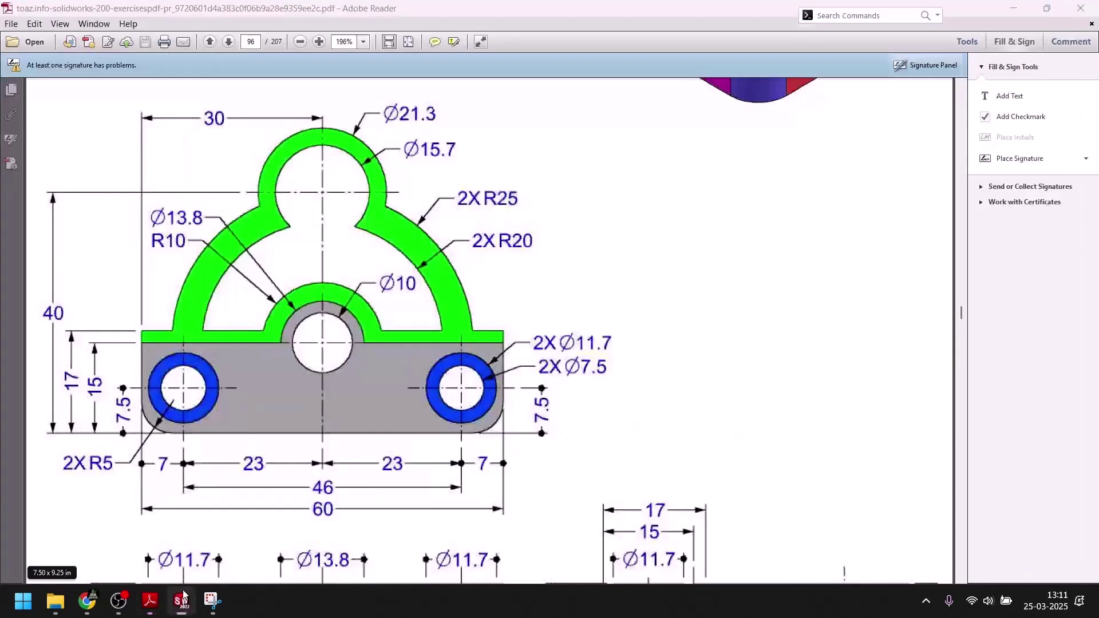
click(269, 345)
click(205, 354)
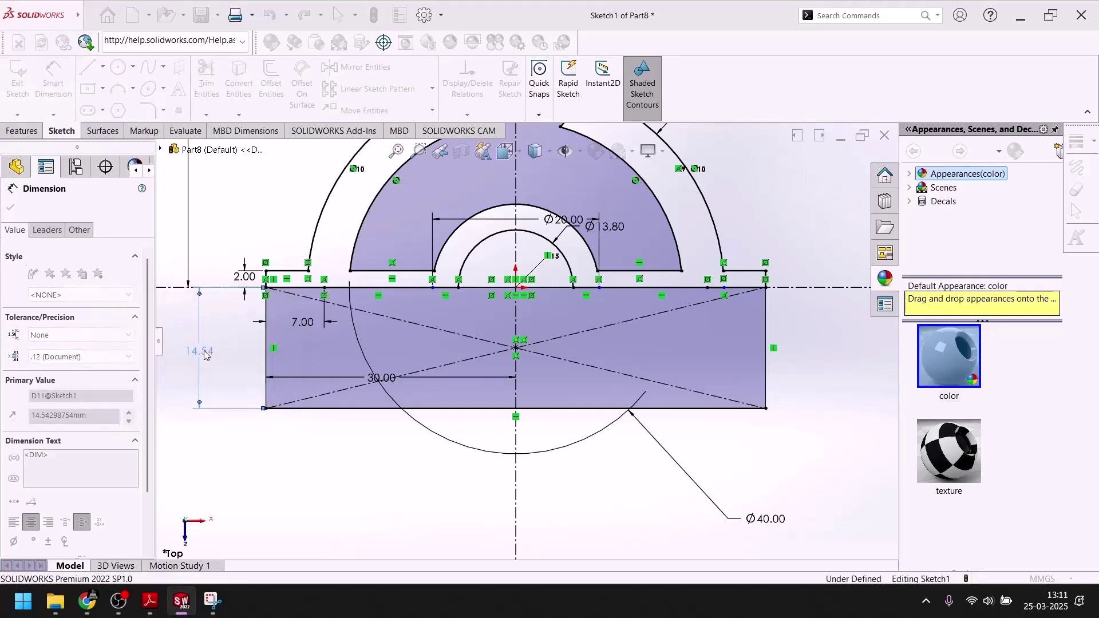
text(15)
key(Return)
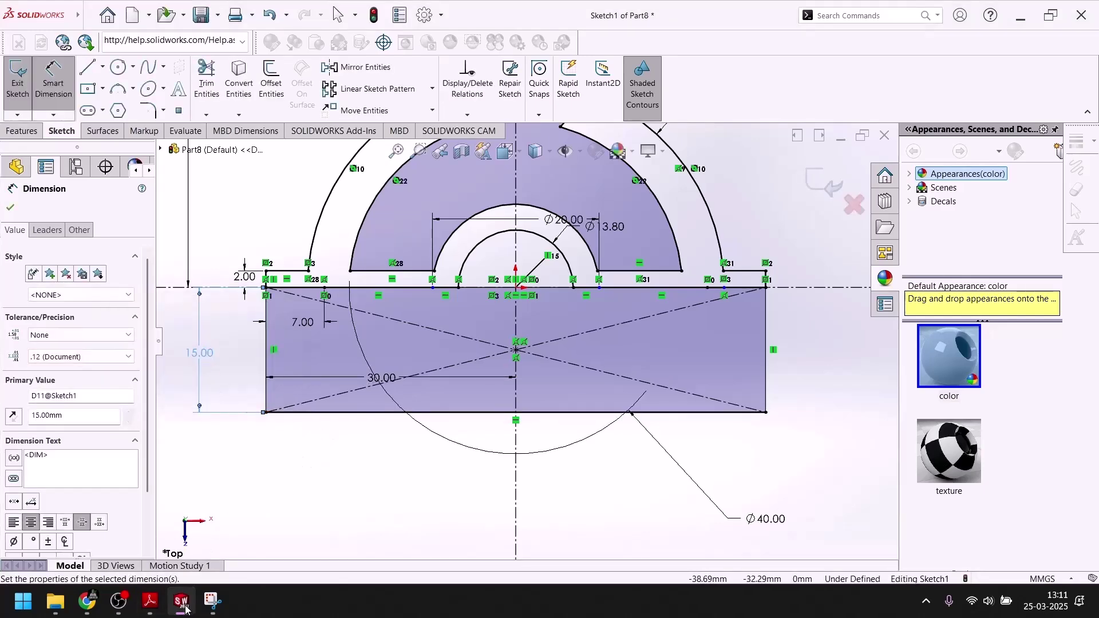
Check the corner radius in the PDF drawing and apply 5 mm sketch fillets to the rectangle's two lower corners.
click(181, 602)
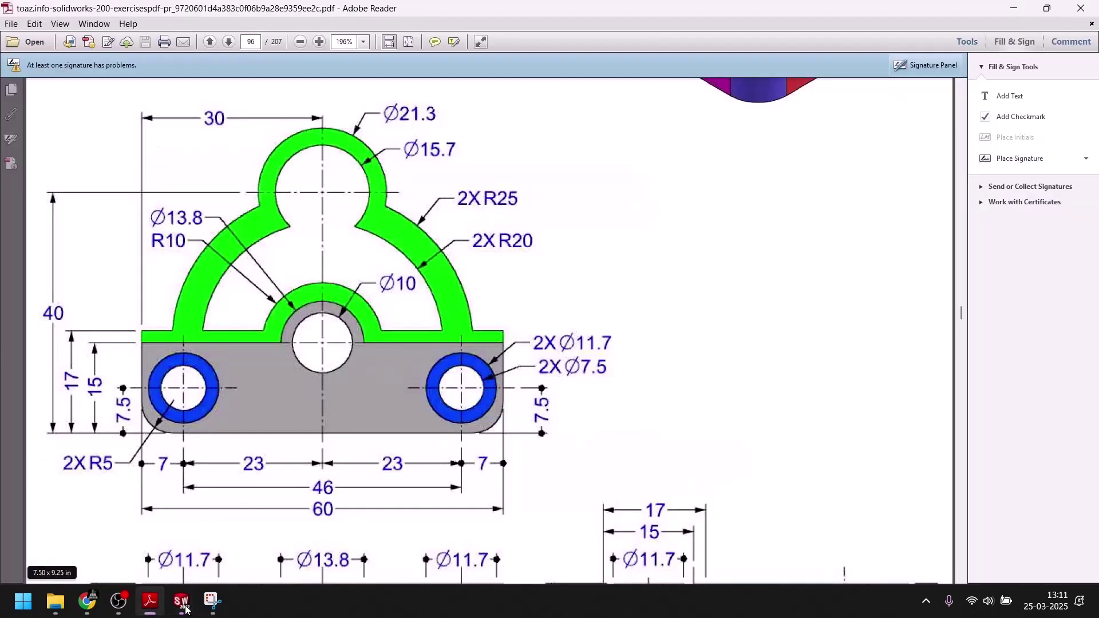
click(182, 603)
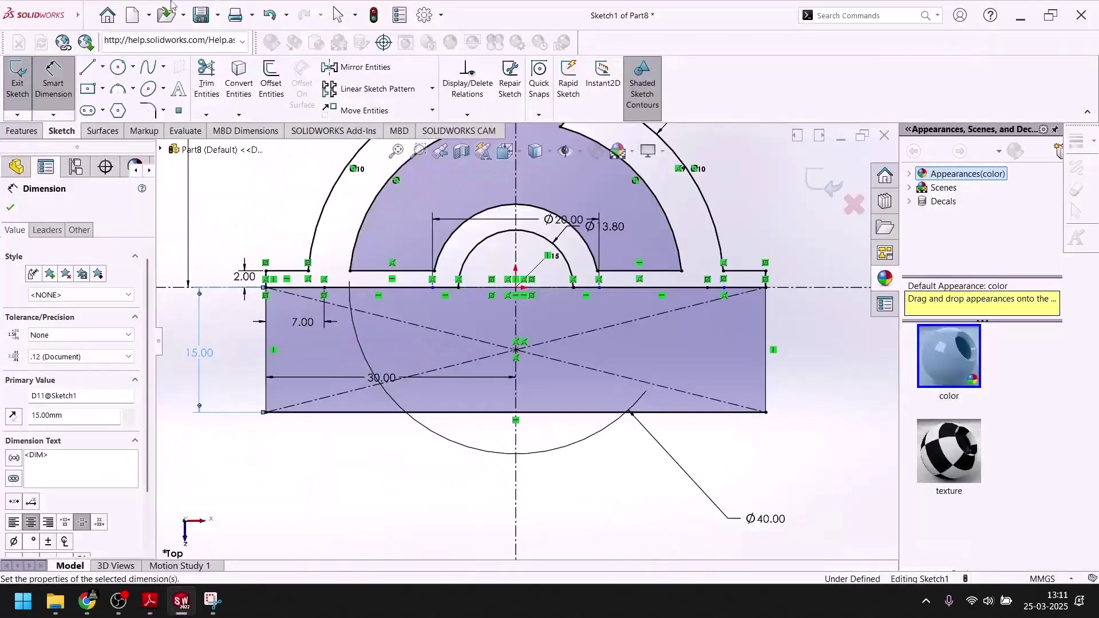
click(149, 111)
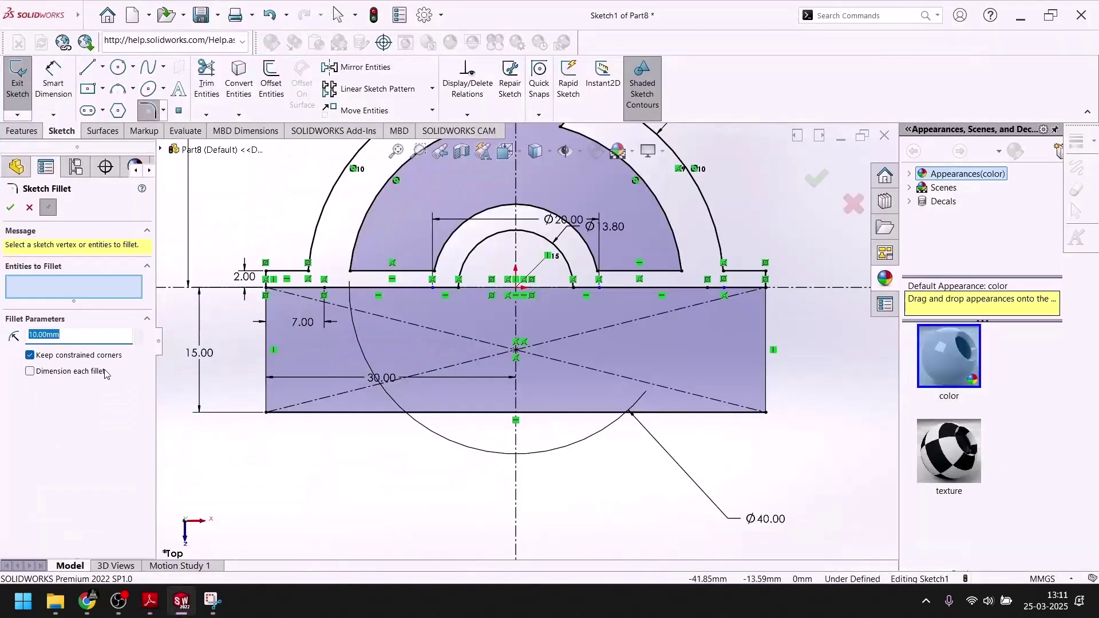
click(265, 412)
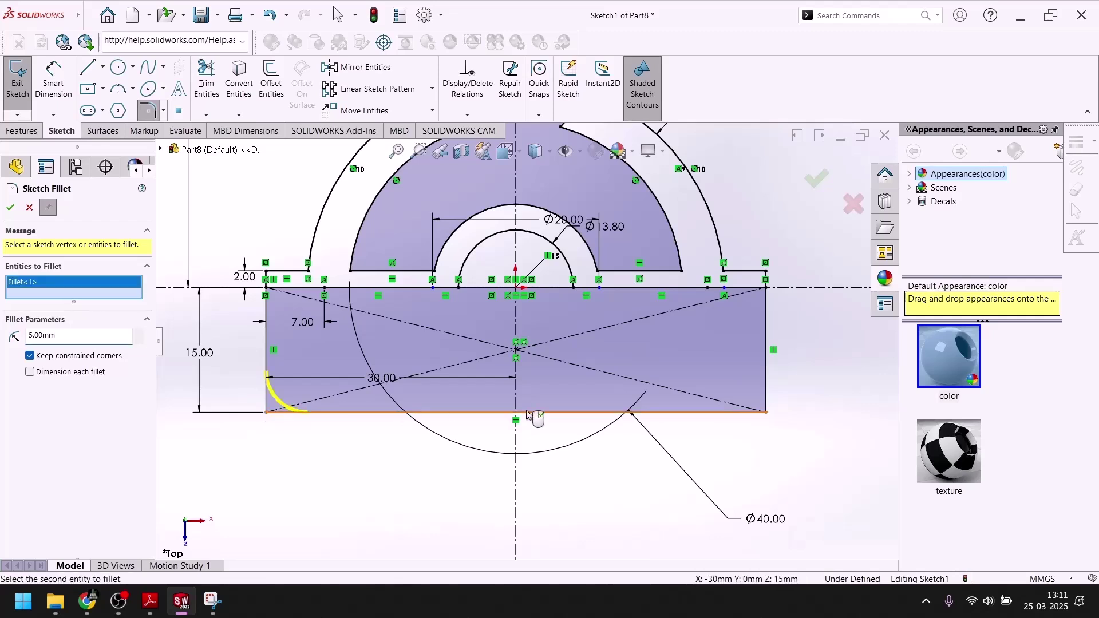
click(766, 413)
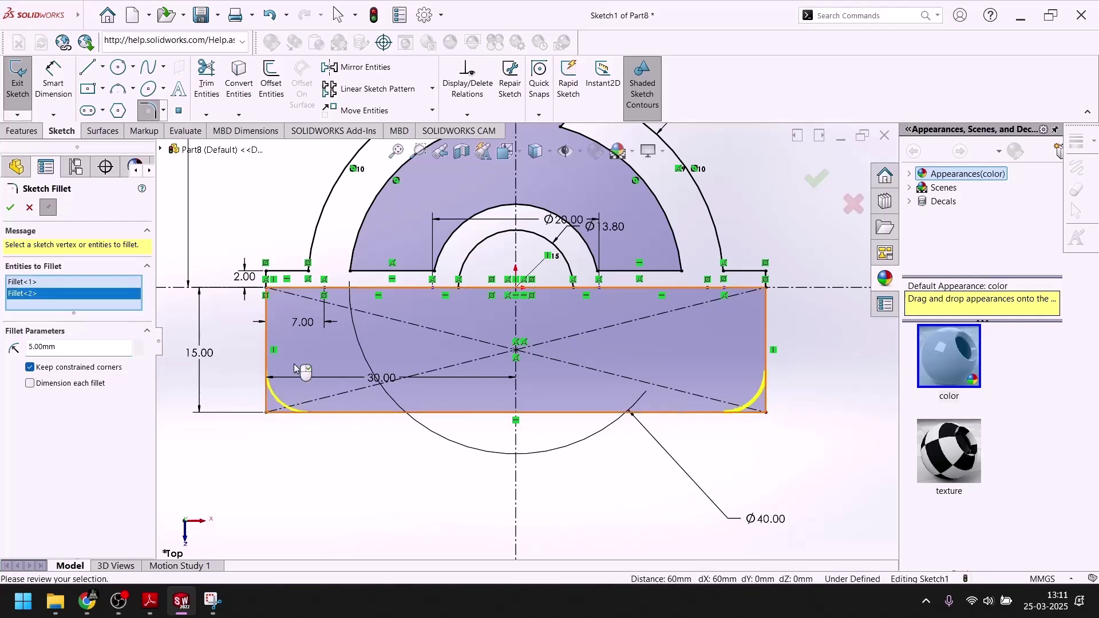
click(11, 208)
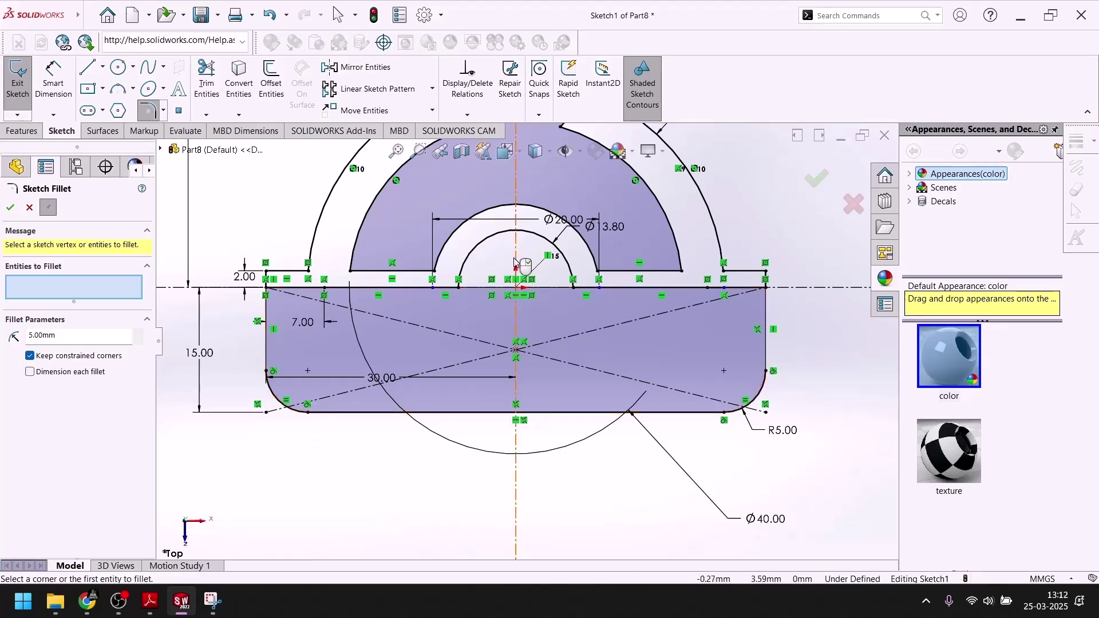
click(10, 208)
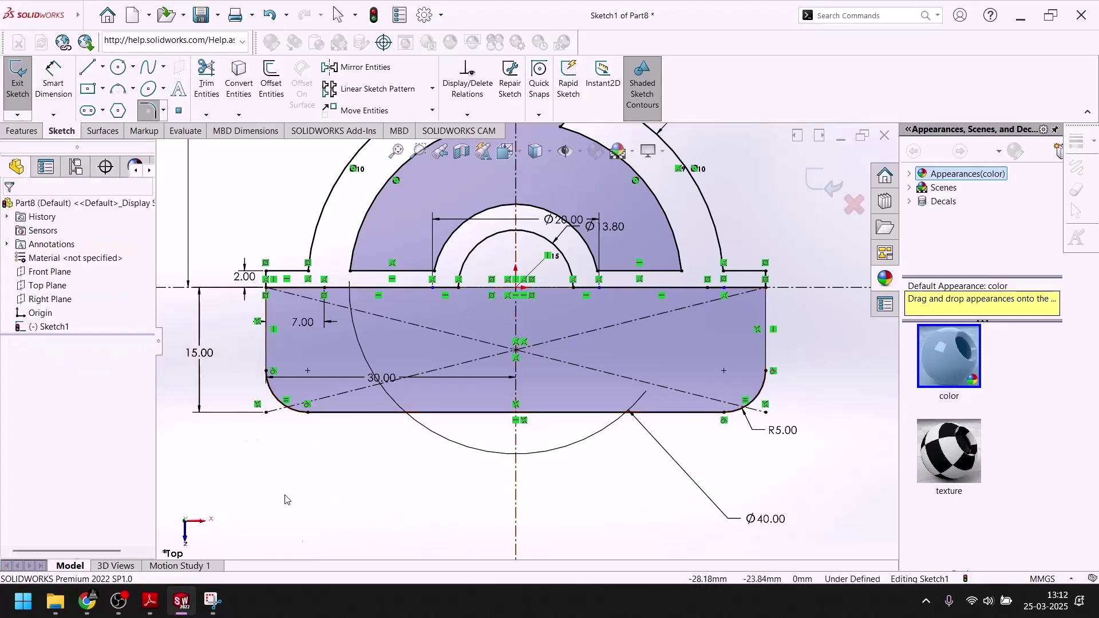
Check the central hole in the PDF drawing, and in SOLIDWORKS sketch a circle about 9.2 mm in diameter centred on the origin.
click(182, 605)
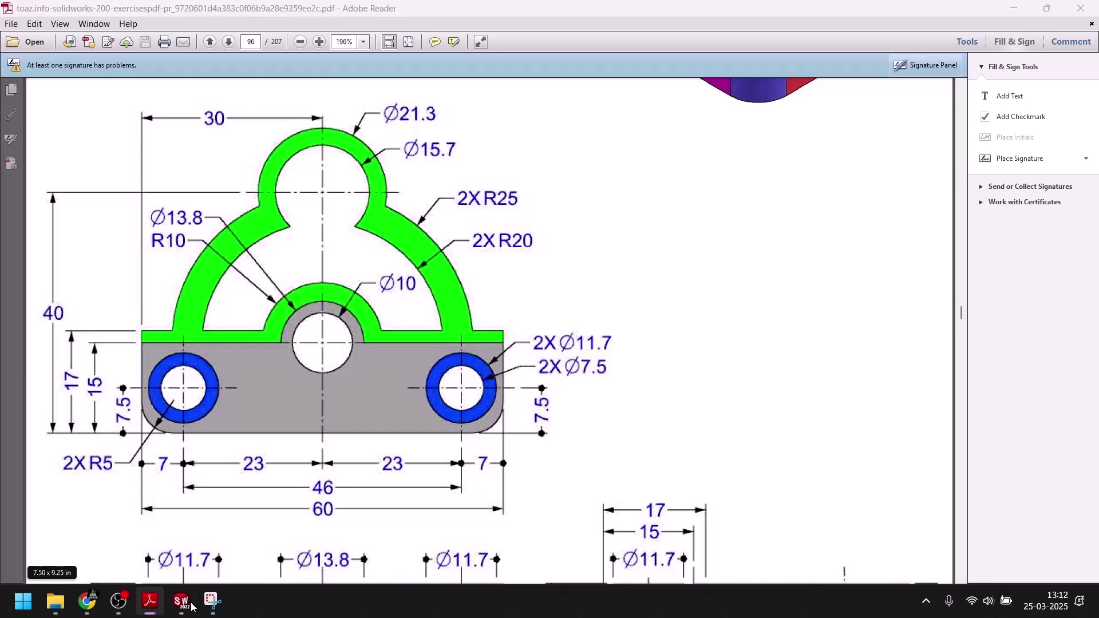
click(182, 601)
click(117, 67)
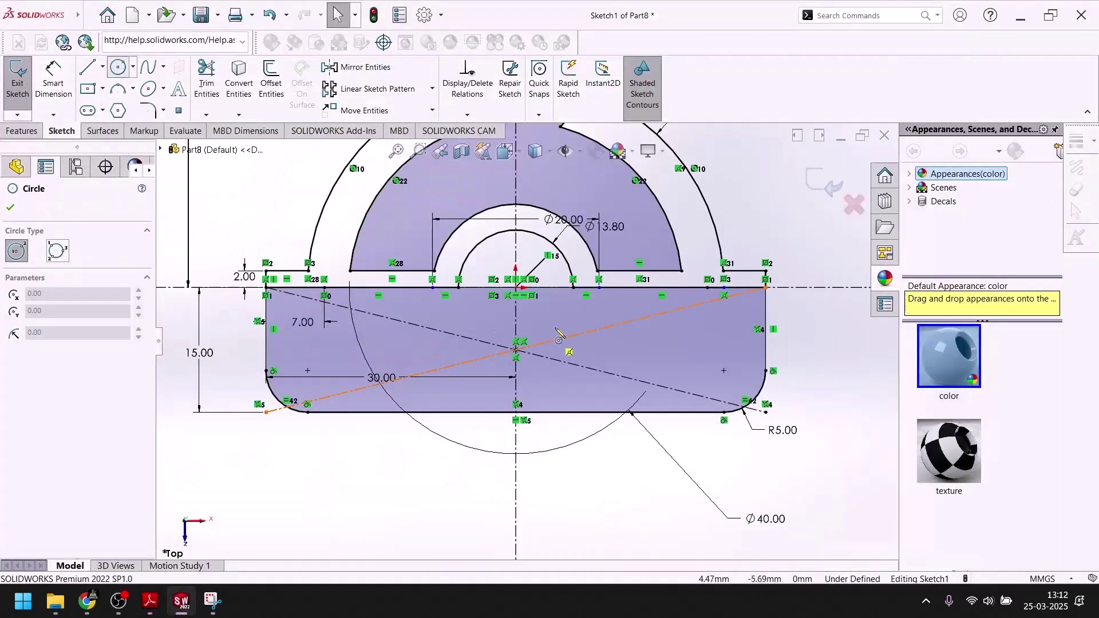
click(517, 288)
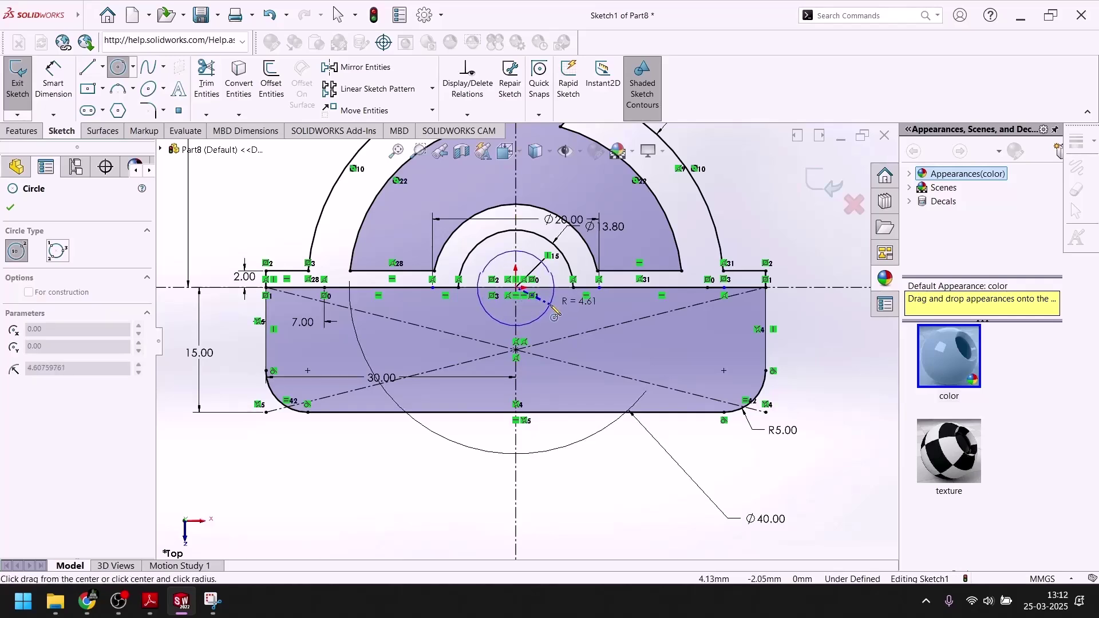
click(544, 315)
click(10, 208)
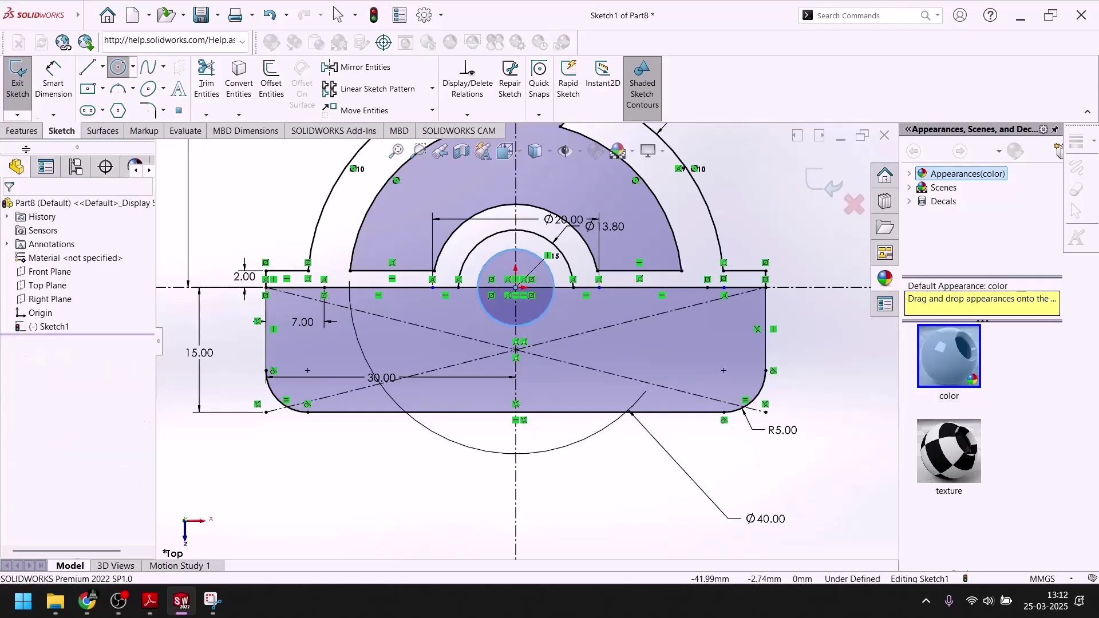
Dimension the central circle's diameter as 10 mm.
click(54, 80)
click(551, 280)
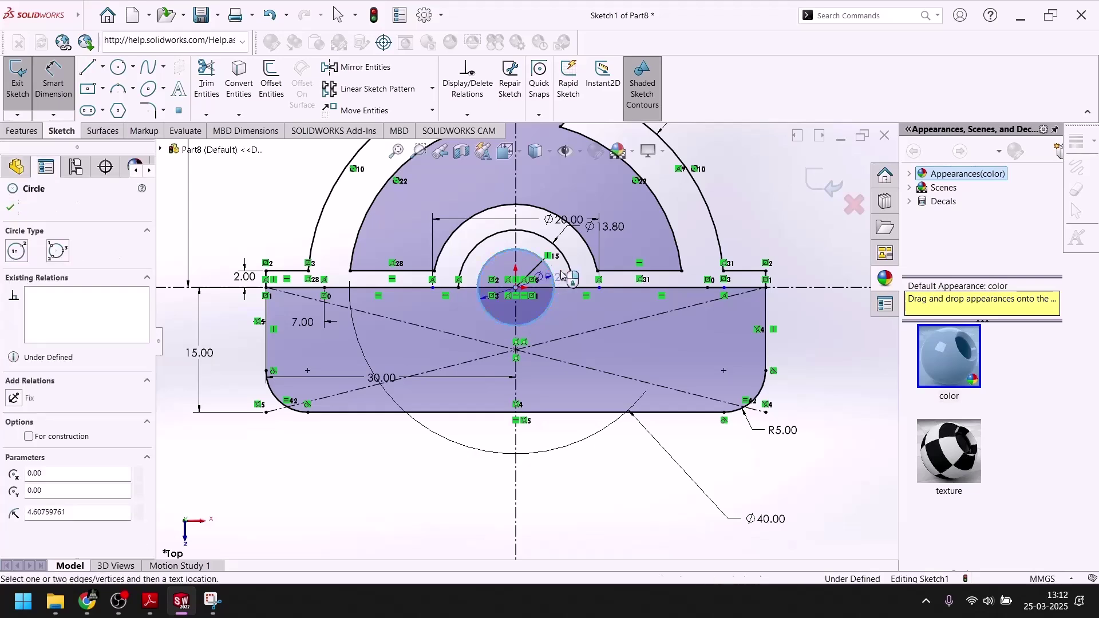
click(764, 195)
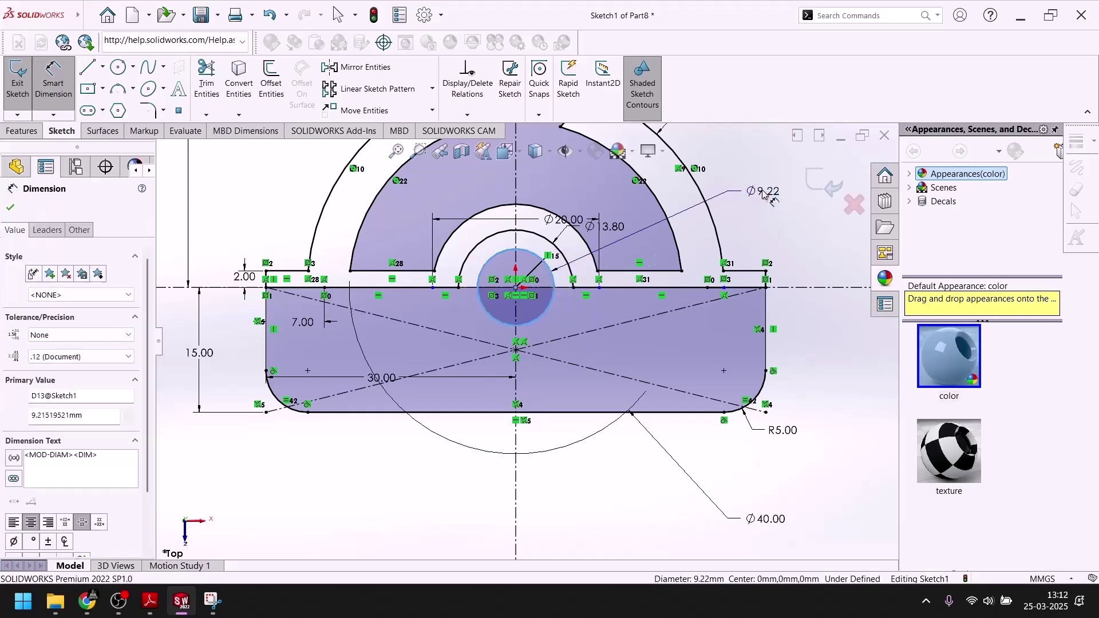
key(Return)
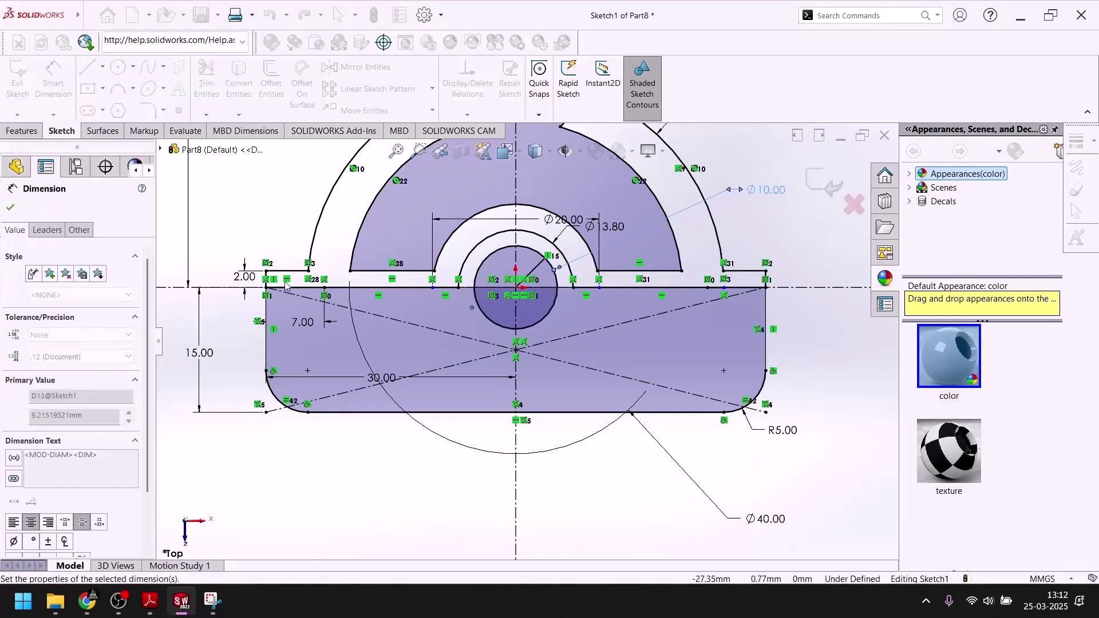
click(9, 208)
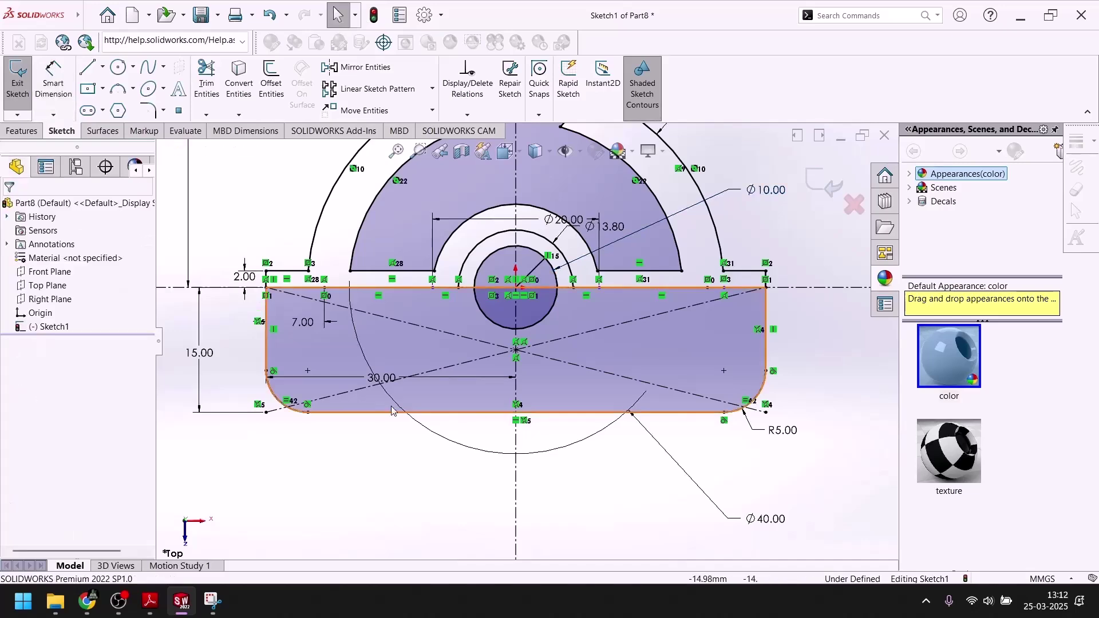
scroll(445, 354, up, 2)
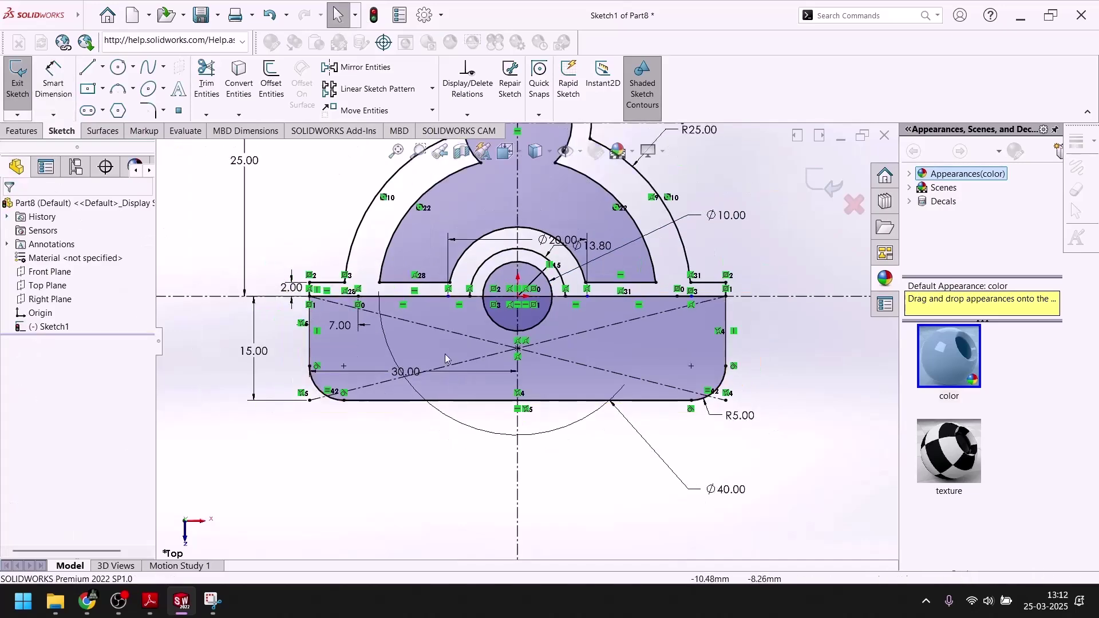
Check the end holes in the PDF drawing, and sketch two concentric circles about 5.7 and 11.4 mm in diameter at mid-height near the plate's left end.
click(179, 608)
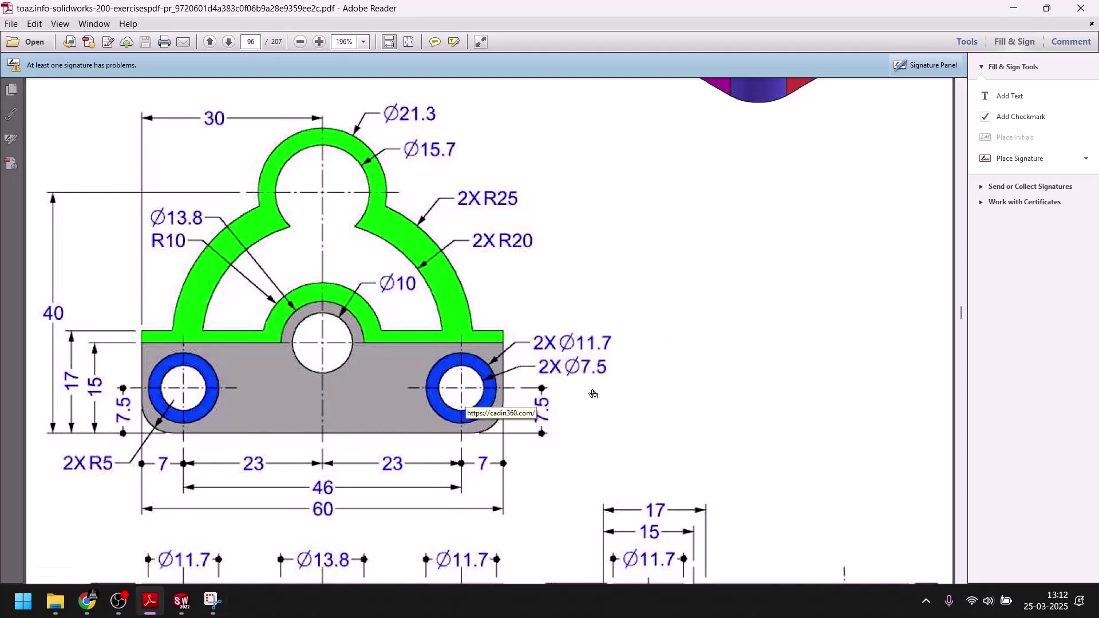
click(181, 602)
click(181, 604)
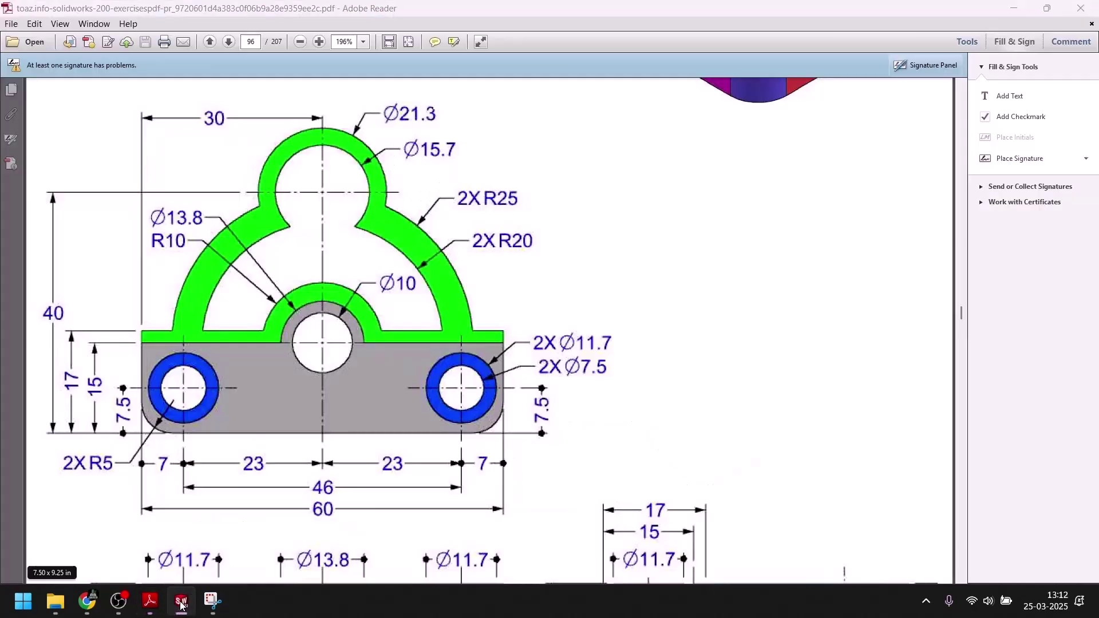
click(181, 602)
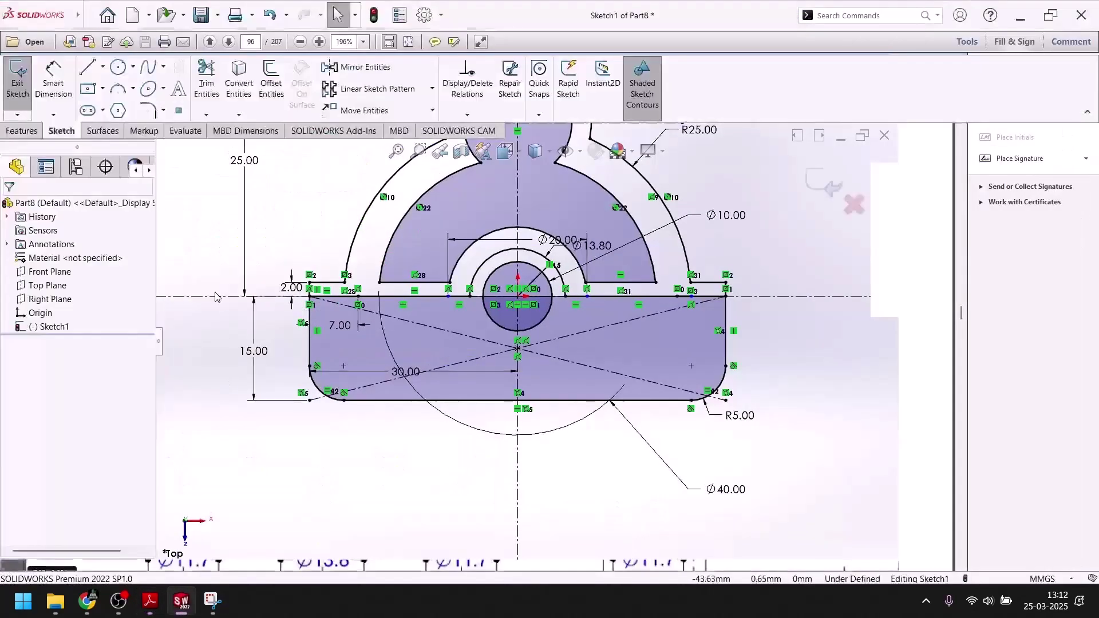
key(c)
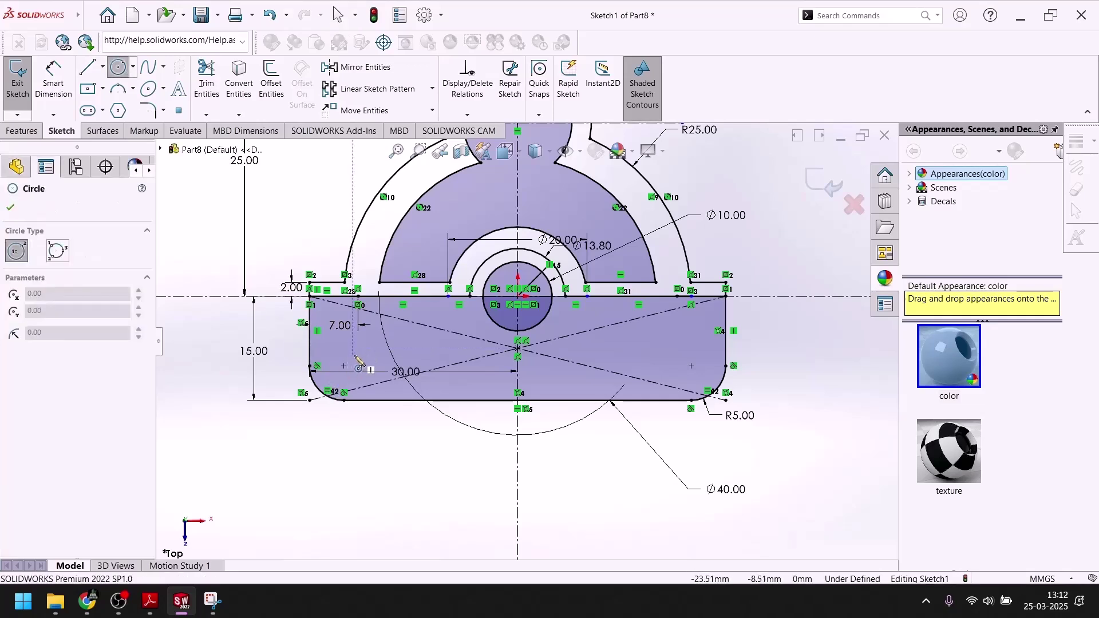
scroll(503, 343, up, 3)
scroll(497, 395, down, 3)
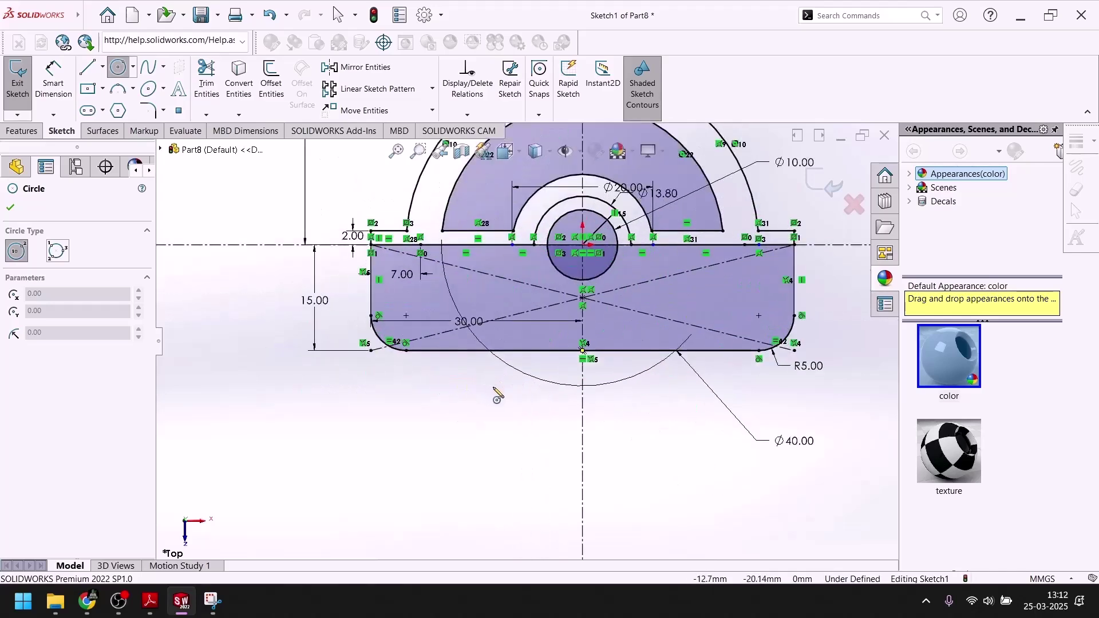
click(410, 298)
click(400, 315)
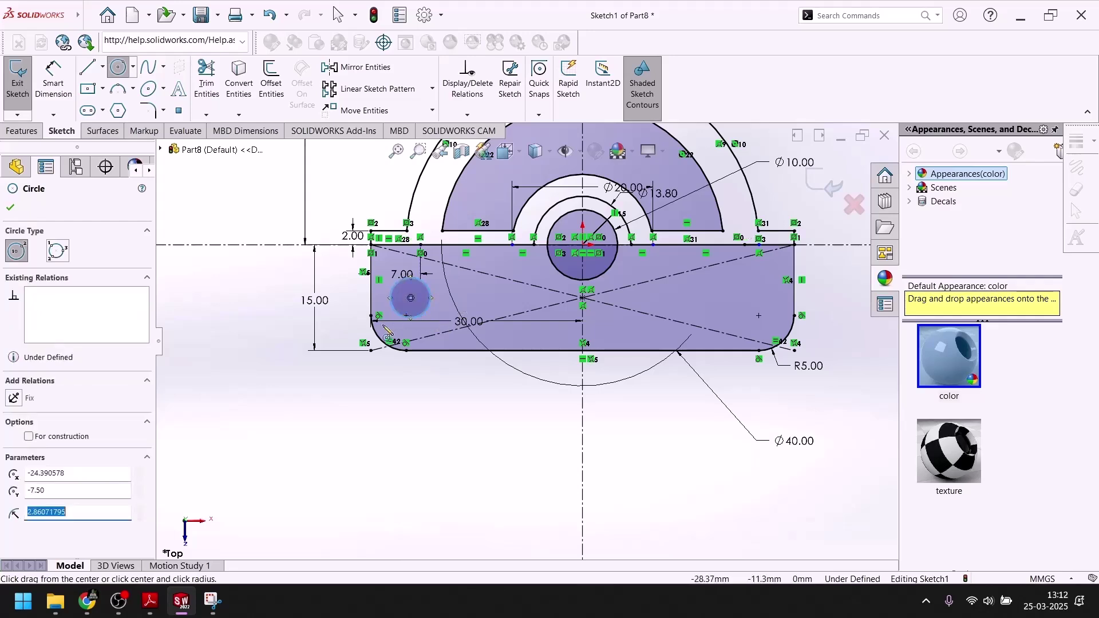
click(411, 298)
click(451, 297)
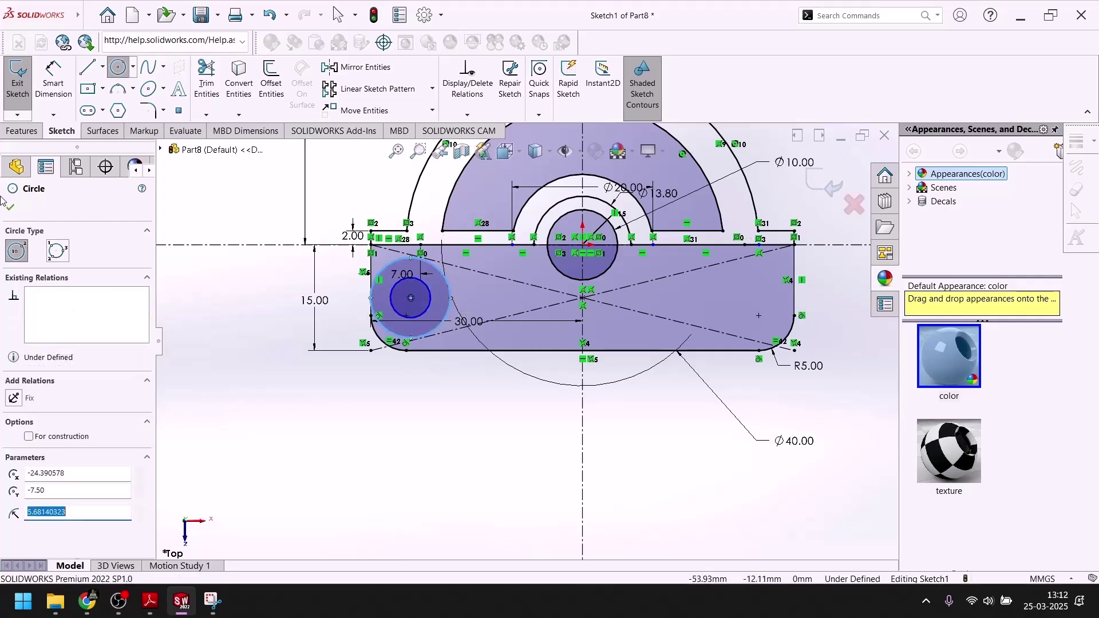
click(11, 207)
Check the hole diameters in the PDF drawing and dimension the left inner circle as 7.5 mm and the outer circle as 11.7 mm.
click(53, 80)
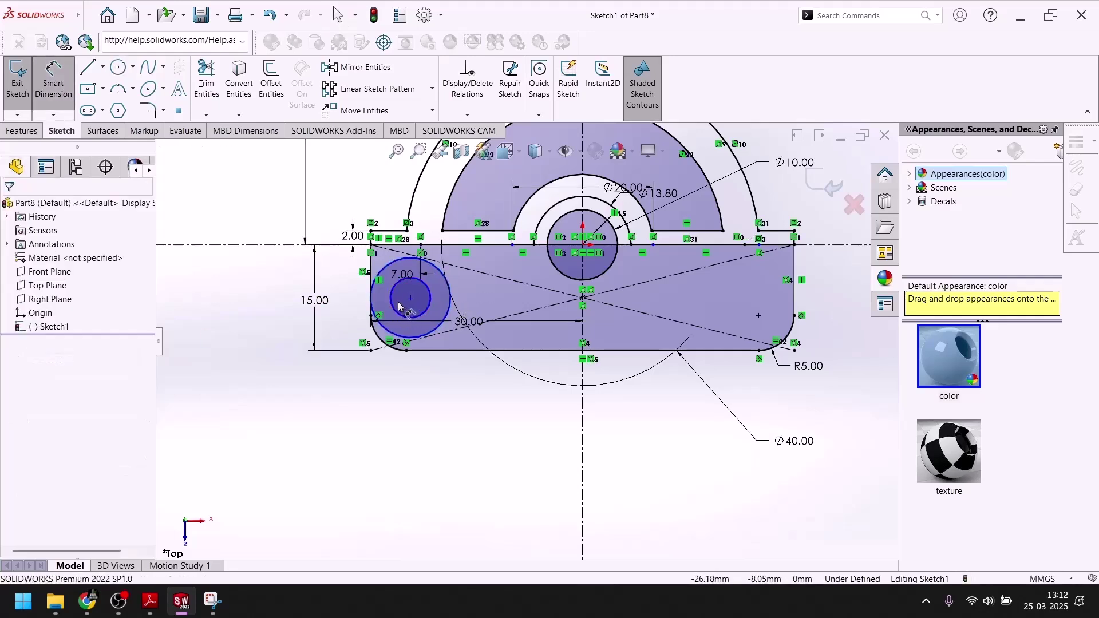
click(150, 601)
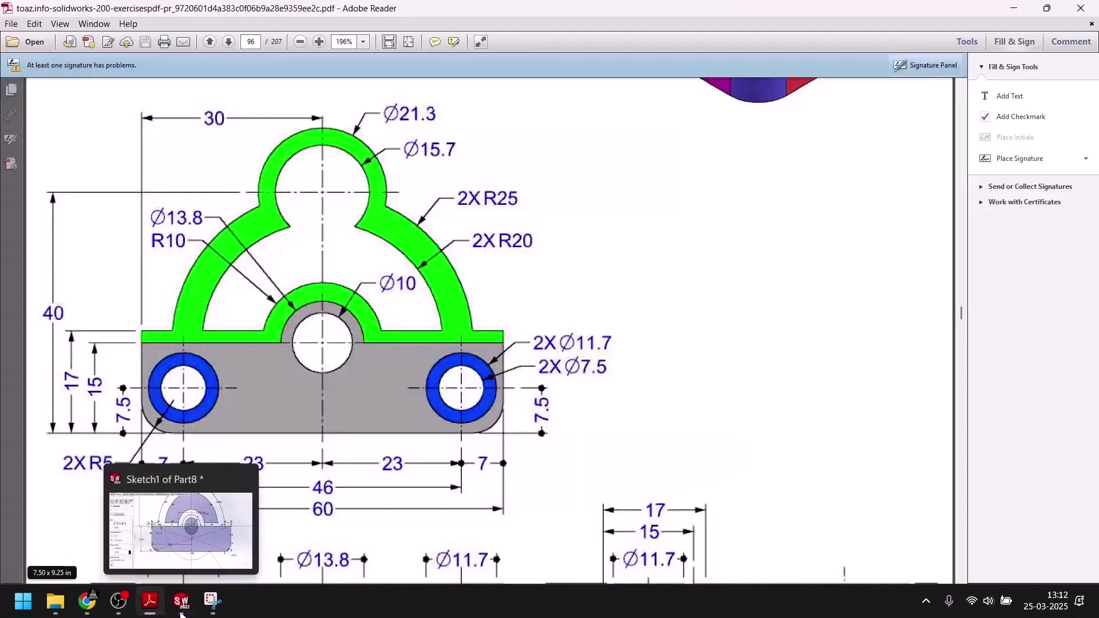
click(181, 610)
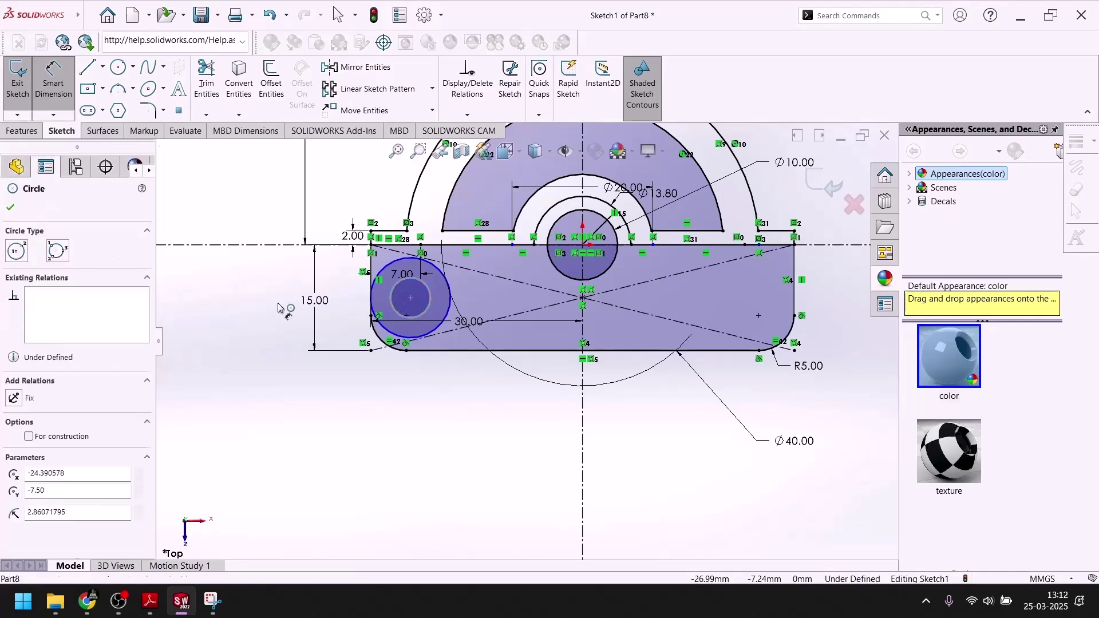
click(277, 304)
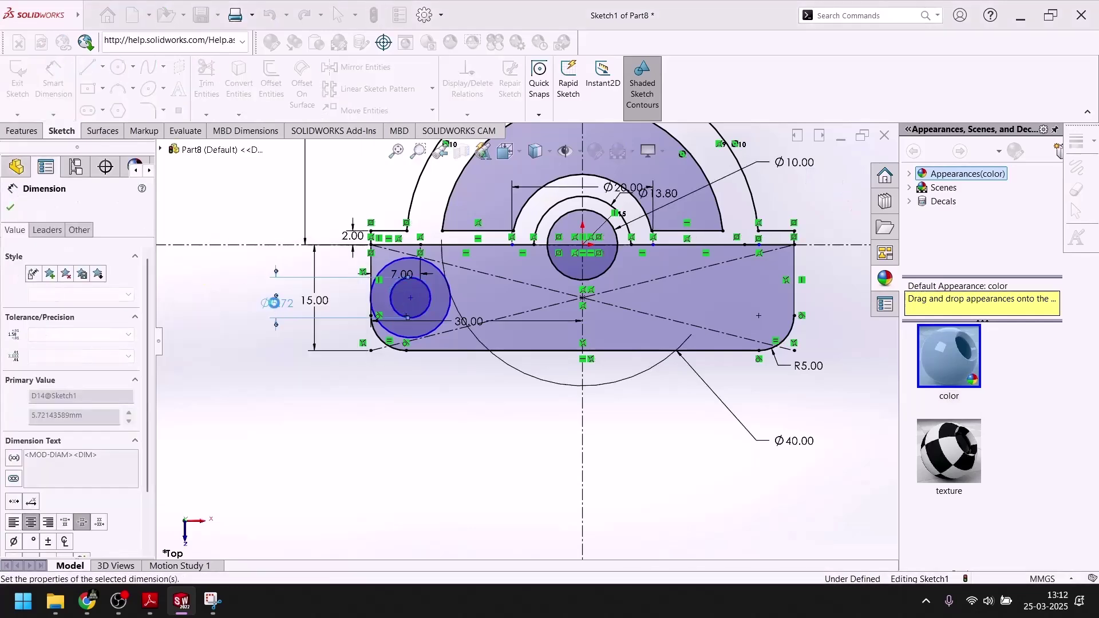
click(441, 331)
click(438, 410)
text(11.)
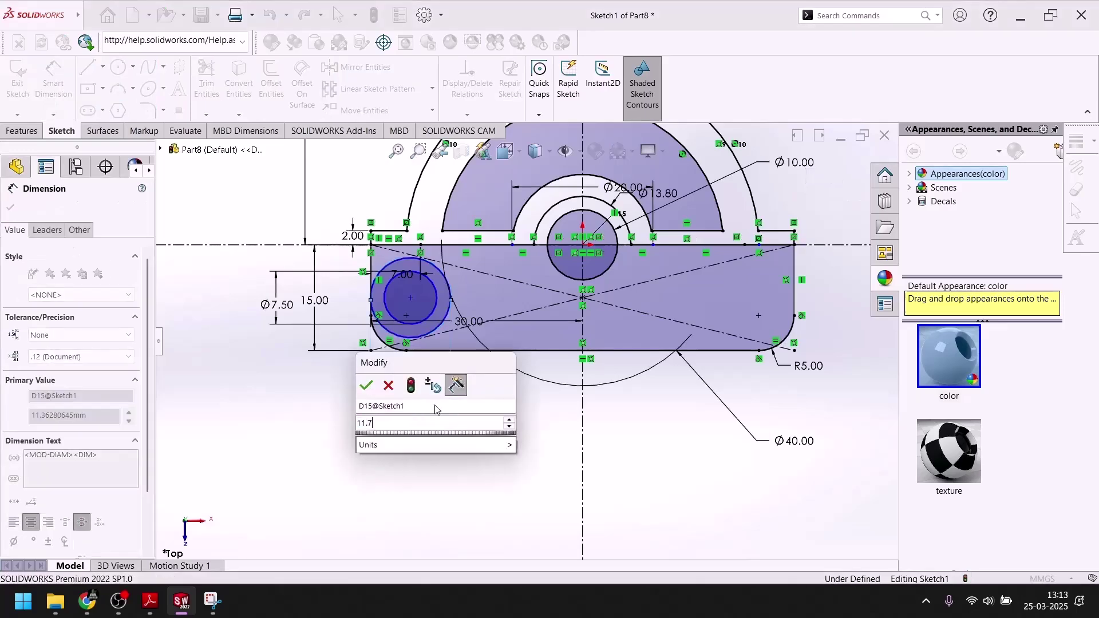
text(7)
key(Return)
Check the hole spacing in the PDF drawing and dimension the left circles' centre 7 mm from the plate's left edge.
click(181, 607)
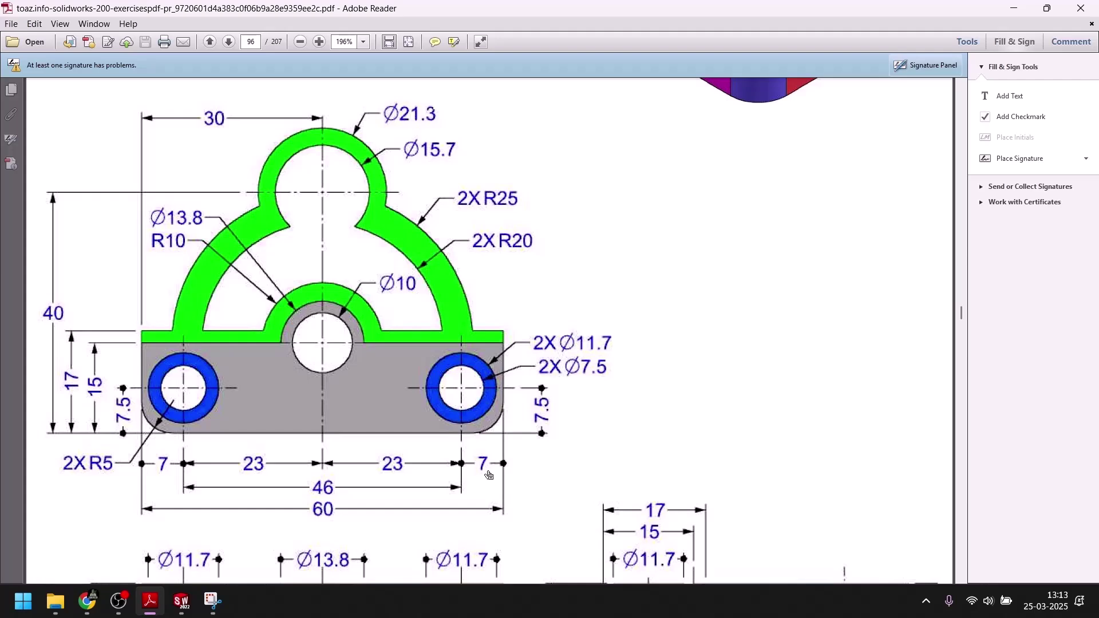
click(180, 601)
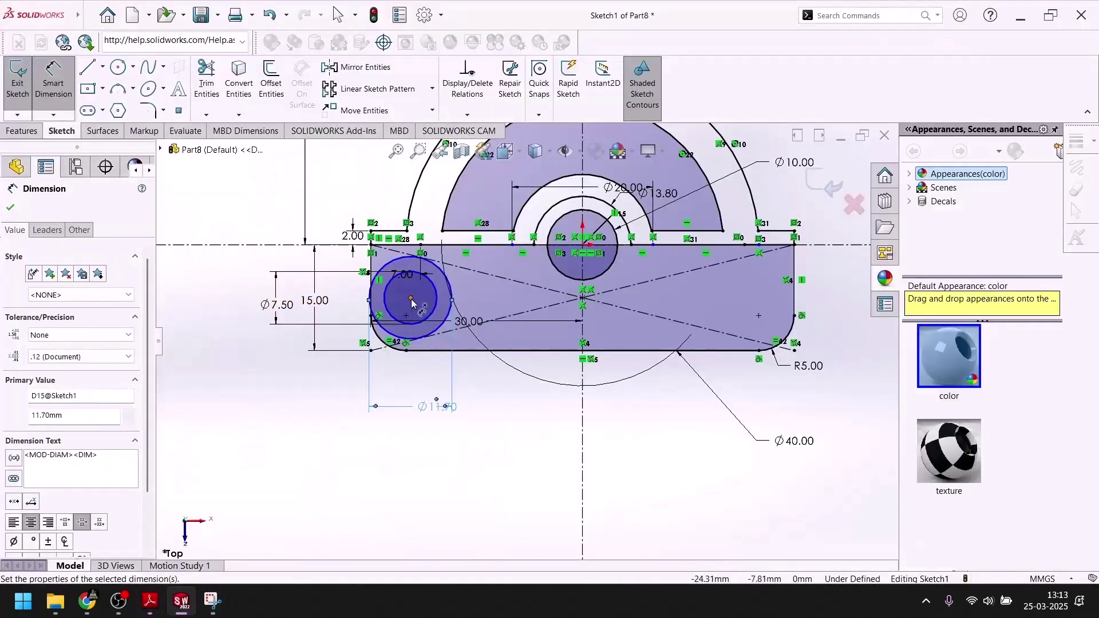
click(411, 299)
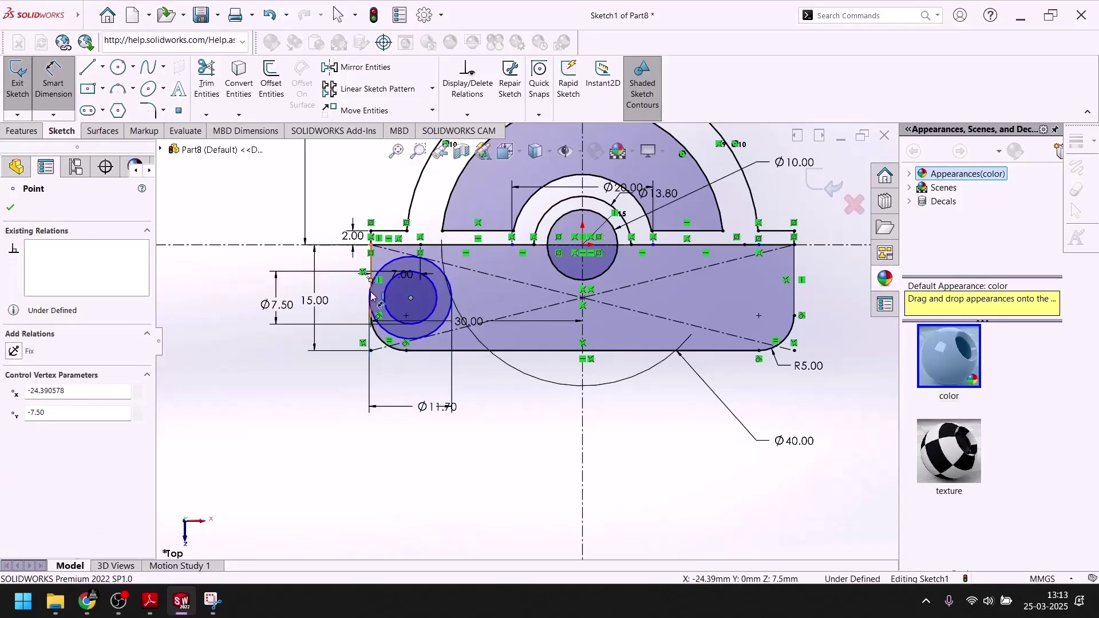
click(372, 297)
click(391, 470)
text(7)
key(Return)
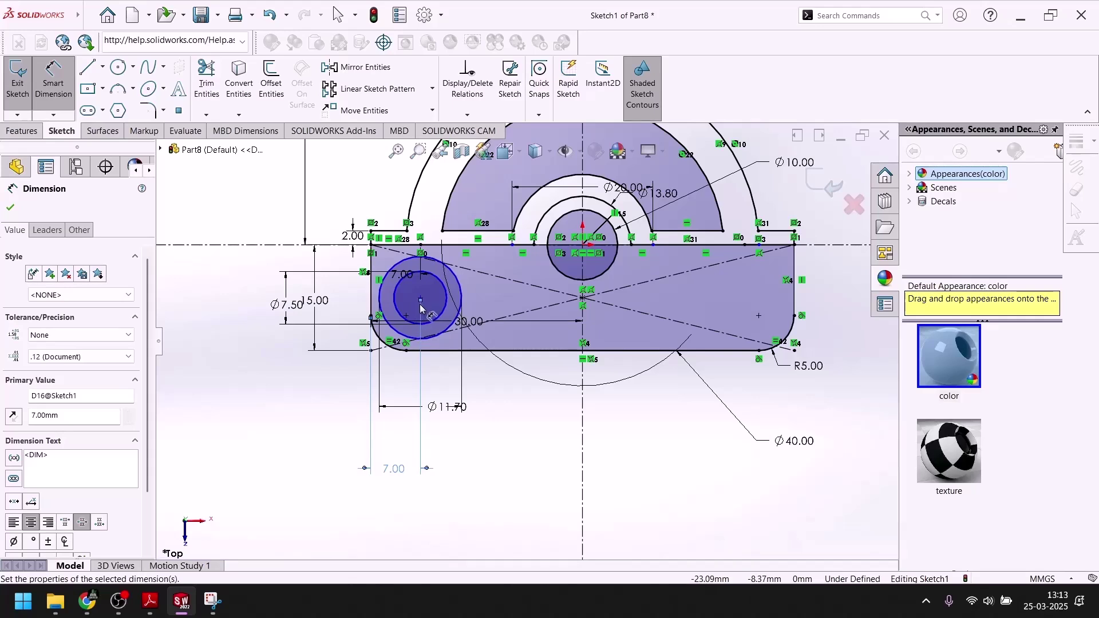
click(475, 445)
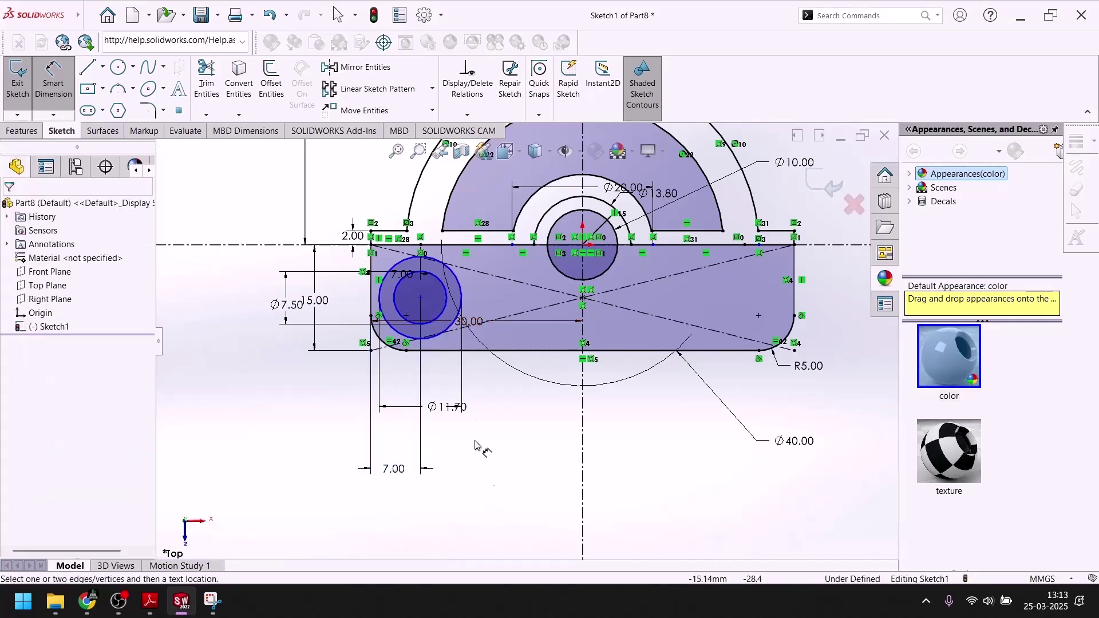
Dimension the left circles' centre 7.5 mm above the plate's lower edge.
click(420, 298)
click(481, 351)
click(216, 325)
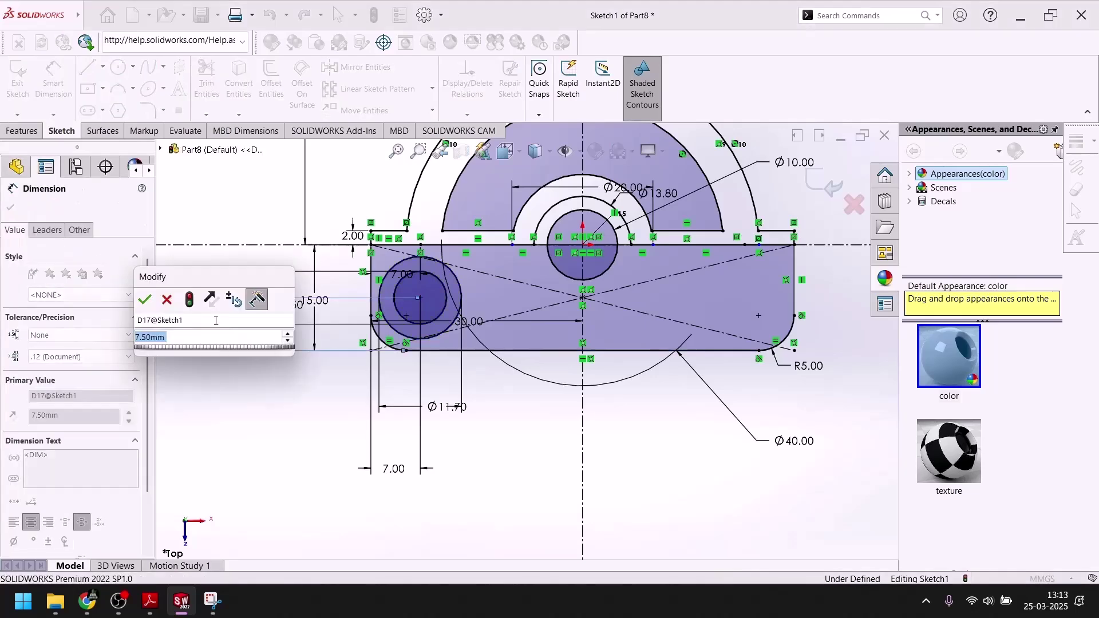
key(Return)
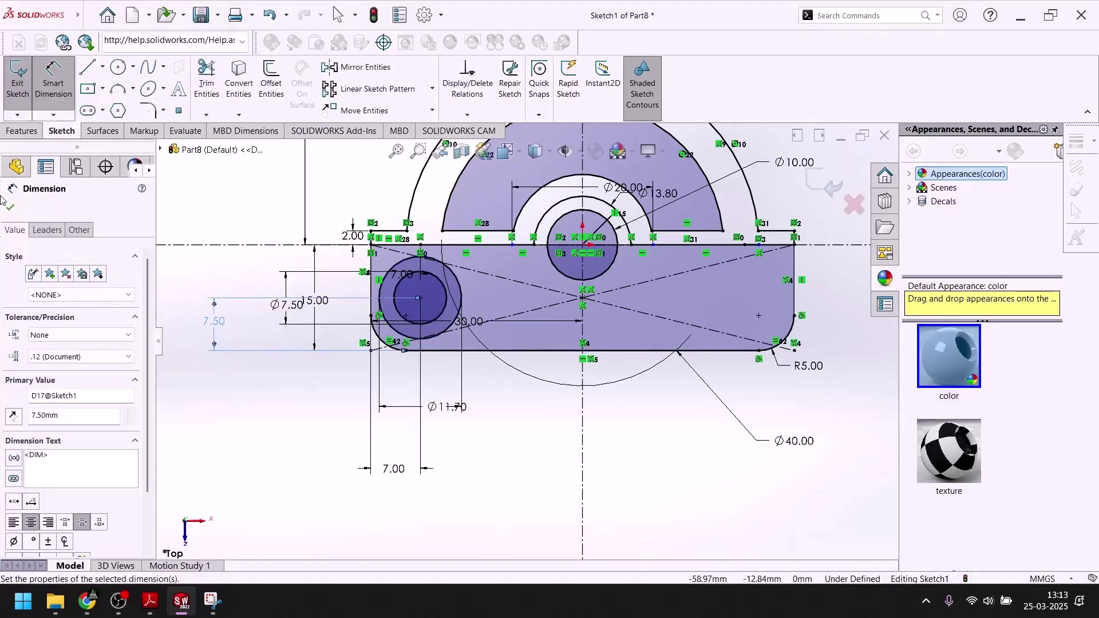
key(Escape)
Mirror the two concentric circles about the vertical centerline to the plate's right end and inspect the copied pair.
scroll(437, 306, down, 2)
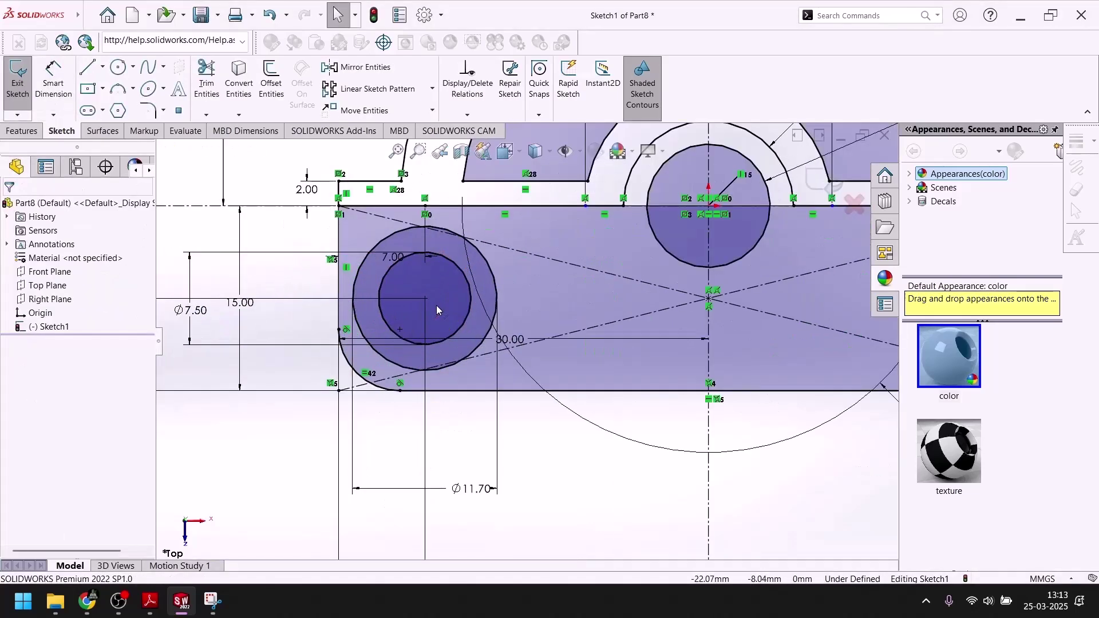
click(470, 303)
ctrl+click(497, 292)
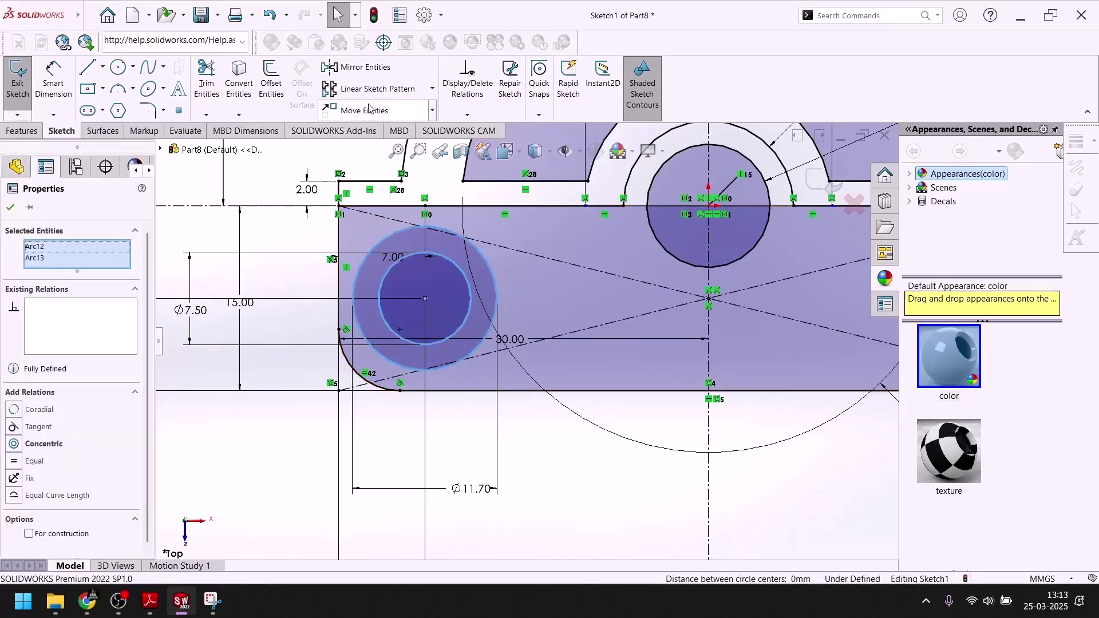
click(361, 68)
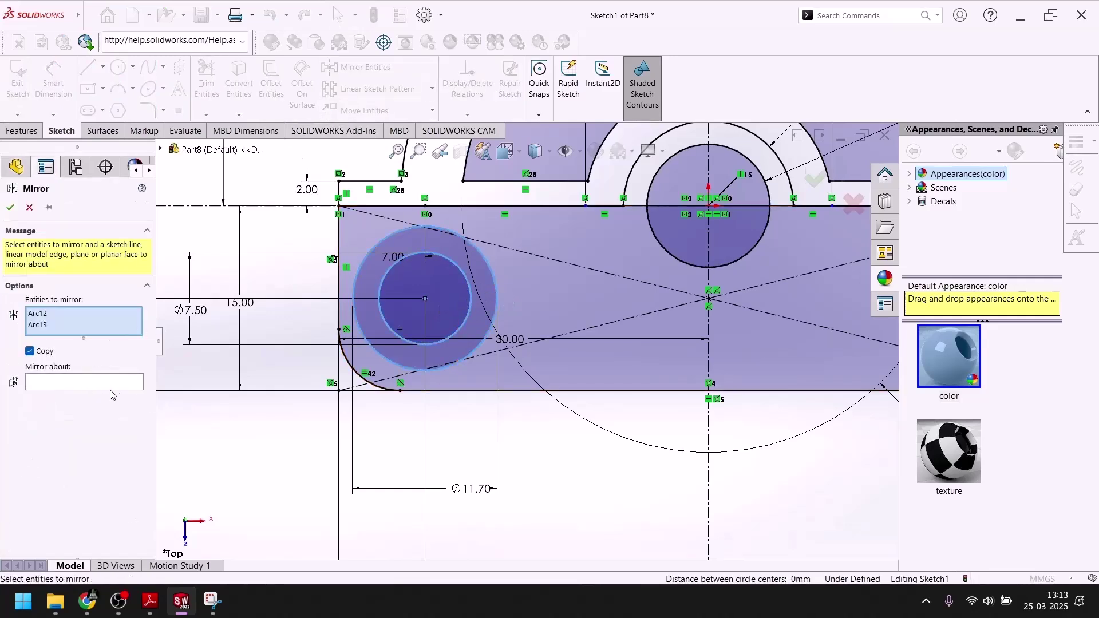
click(130, 387)
click(709, 513)
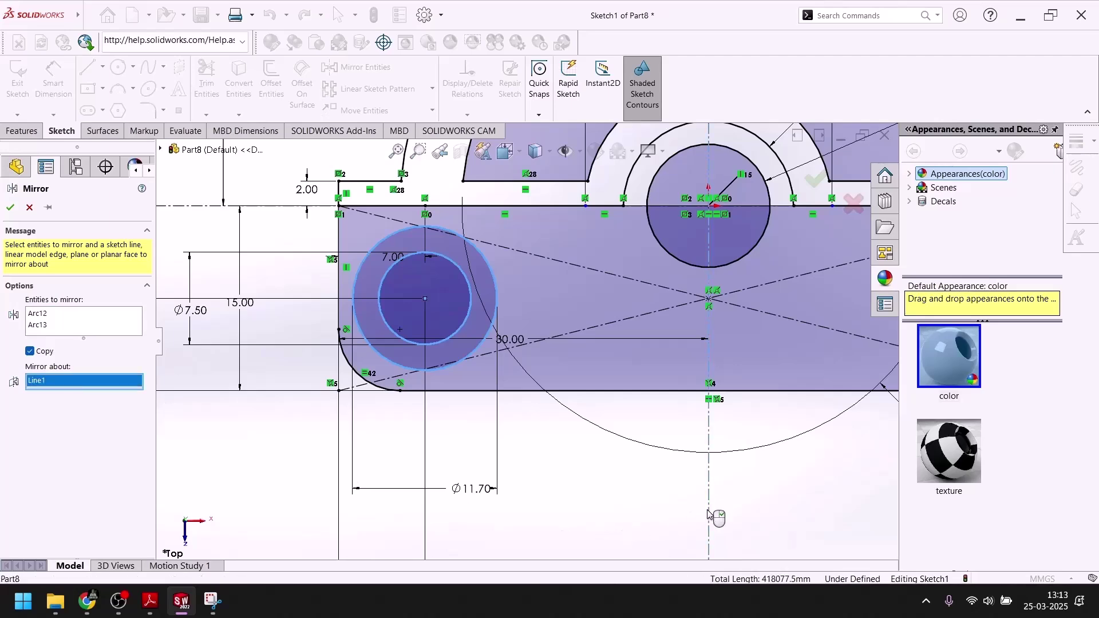
click(10, 207)
scroll(527, 378, up, 5)
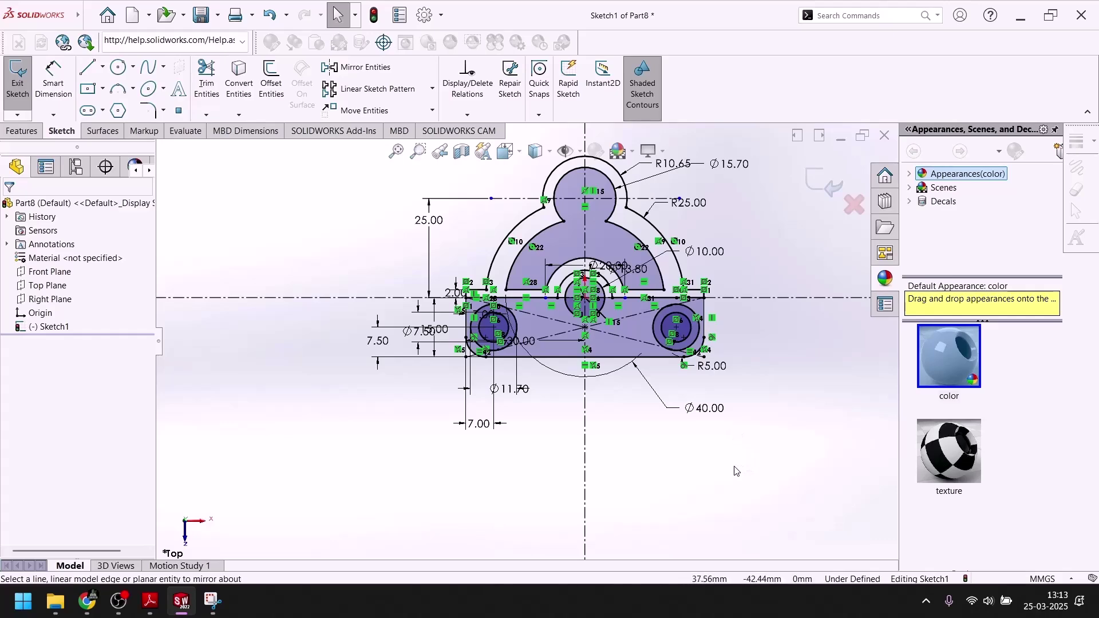
scroll(624, 354, down, 5)
scroll(594, 428, up, 3)
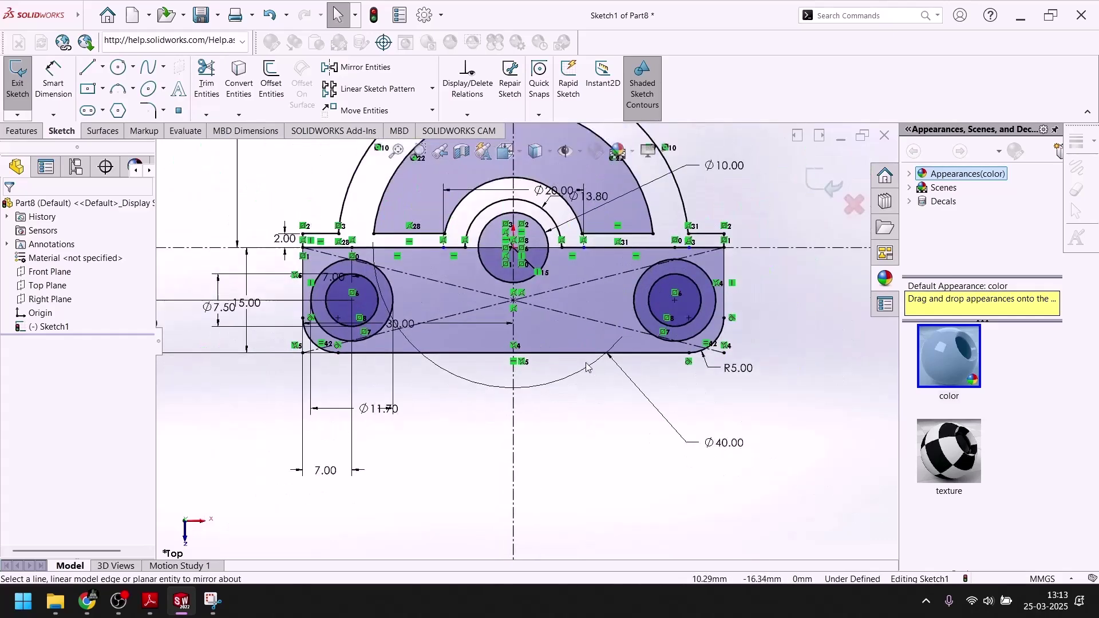
scroll(820, 266, down, 5)
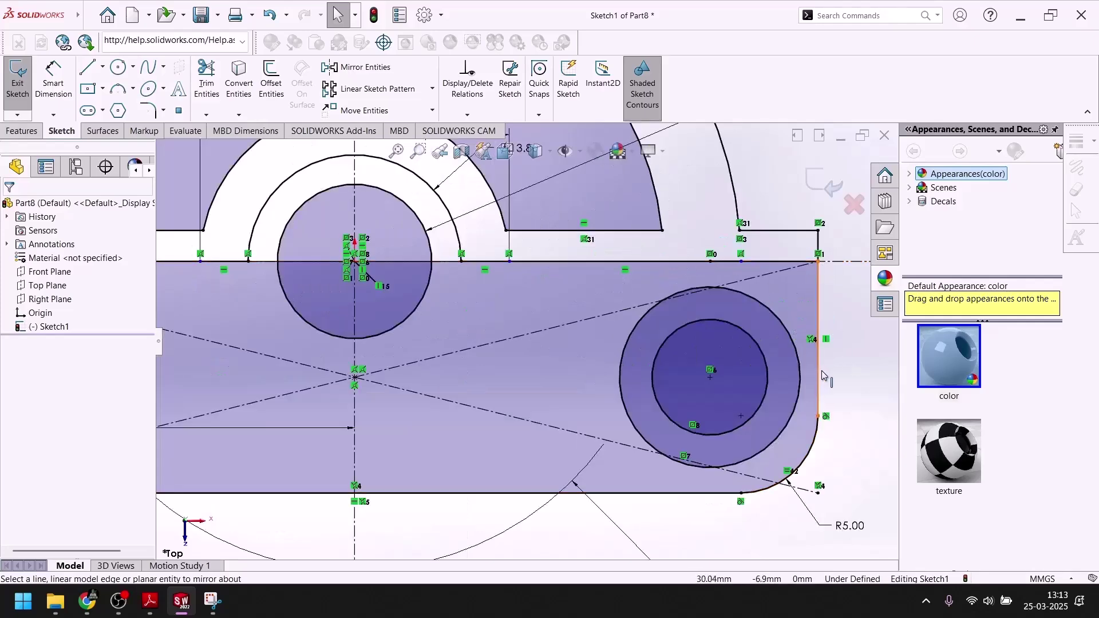
Examine the bracket sketch, checking the mirrored end circles, the plate's right edge, the upper arcs and the concentric arcs around the central hole.
scroll(522, 340, up, 4)
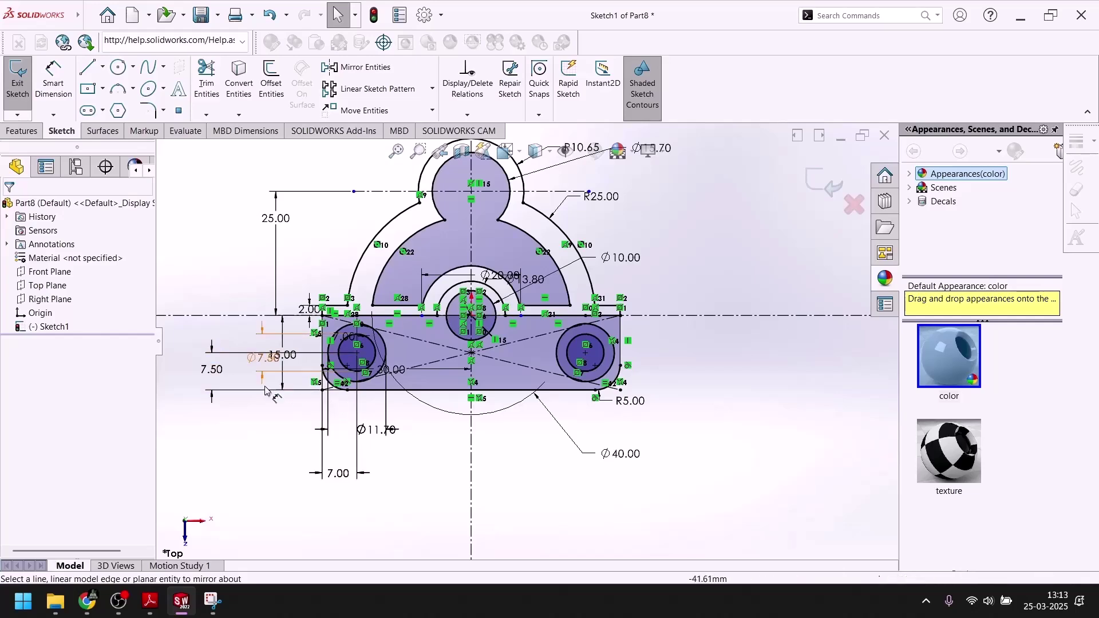
scroll(615, 332, down, 5)
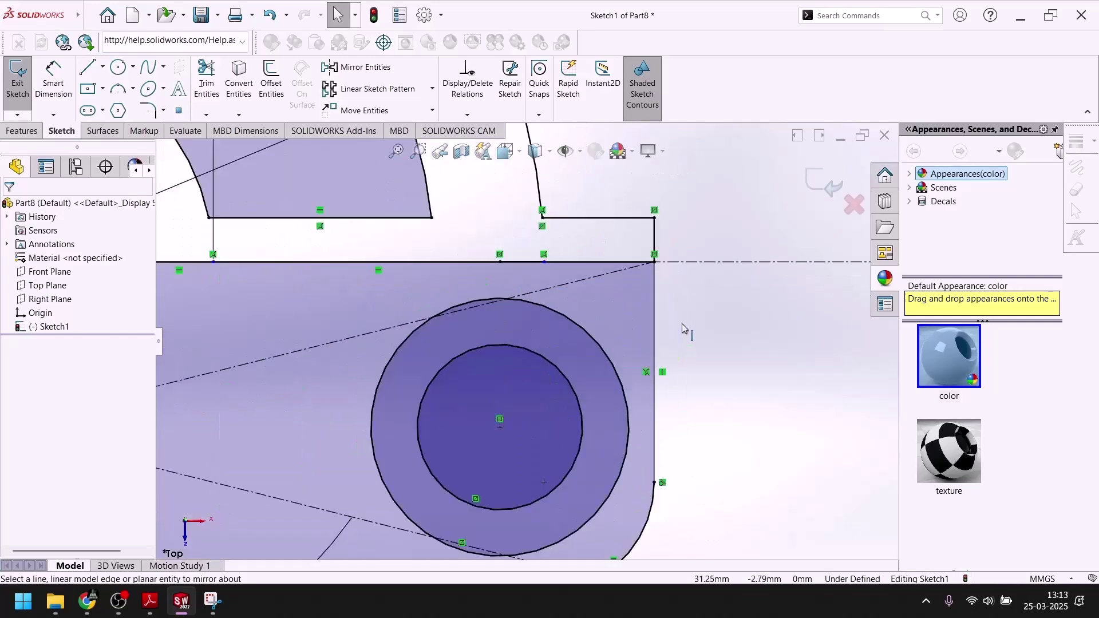
click(656, 309)
click(734, 362)
scroll(658, 372, up, 4)
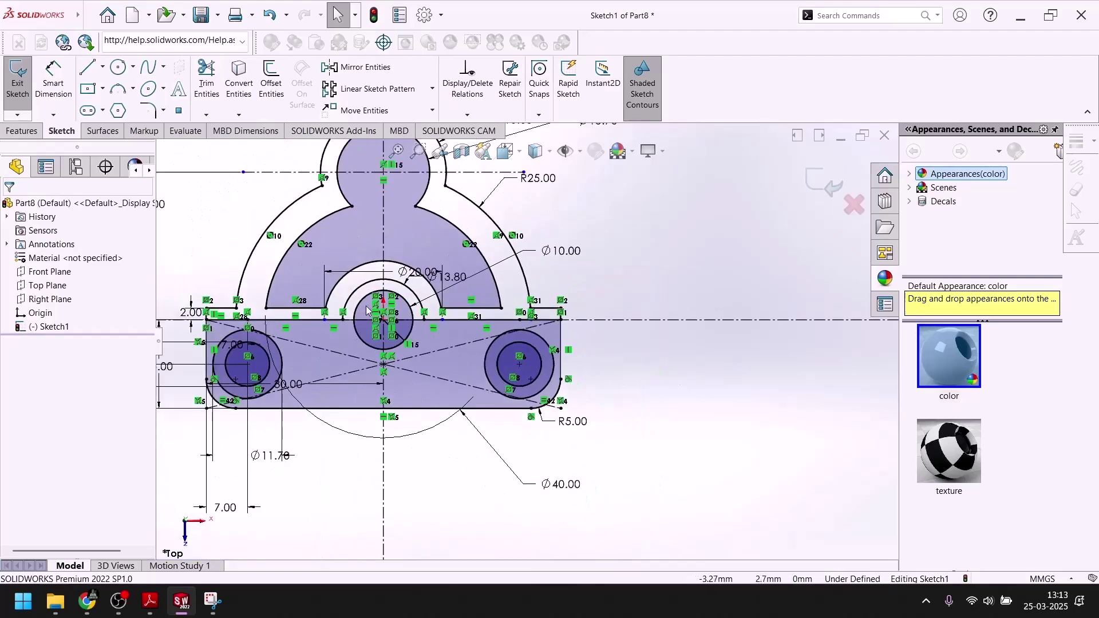
scroll(359, 299, down, 3)
scroll(459, 256, up, 3)
scroll(459, 255, down, 4)
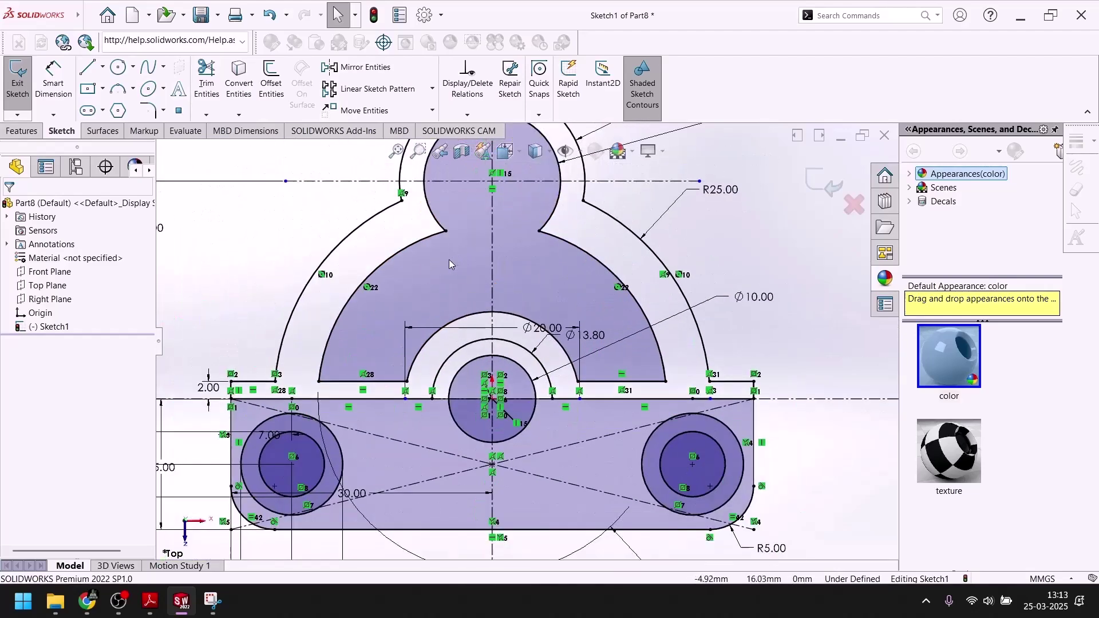
scroll(450, 264, up, 3)
scroll(493, 297, down, 2)
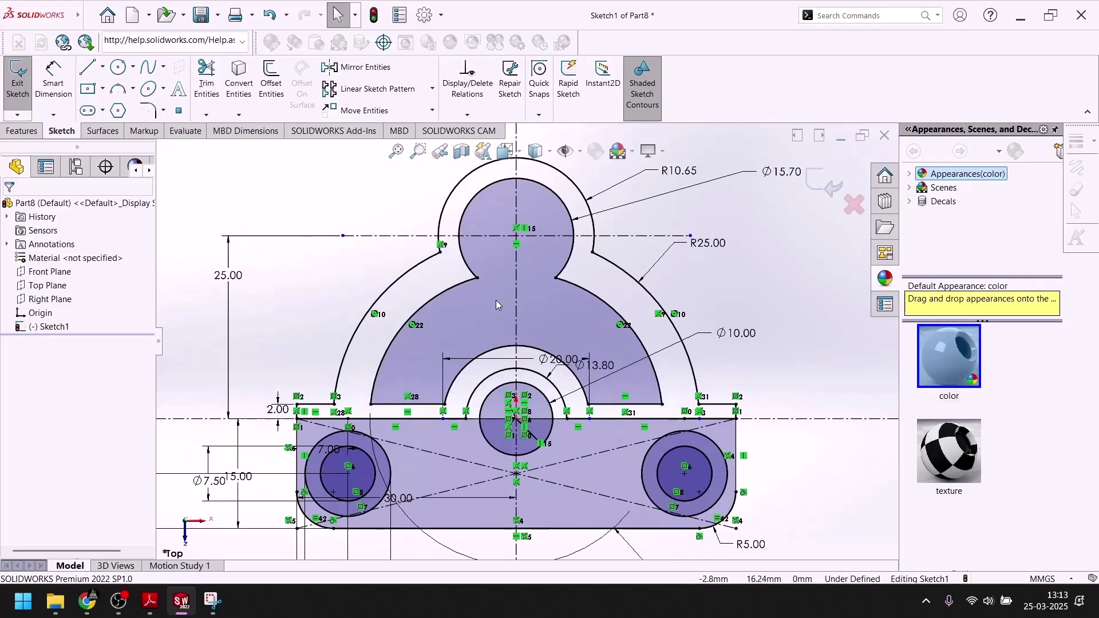
scroll(496, 300, up, 1)
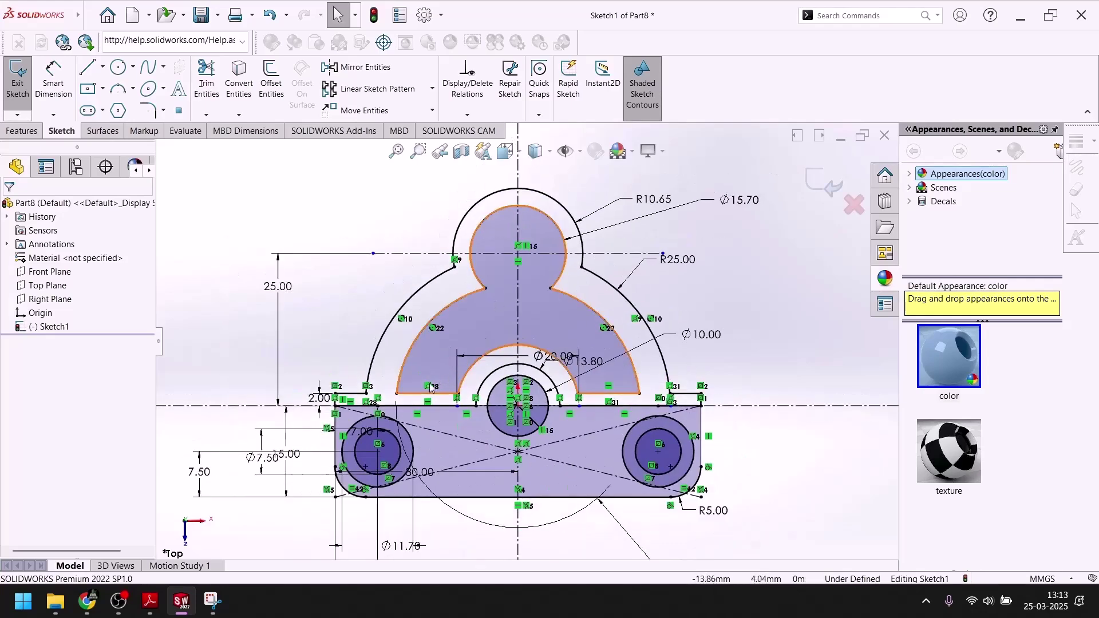
scroll(558, 415, down, 5)
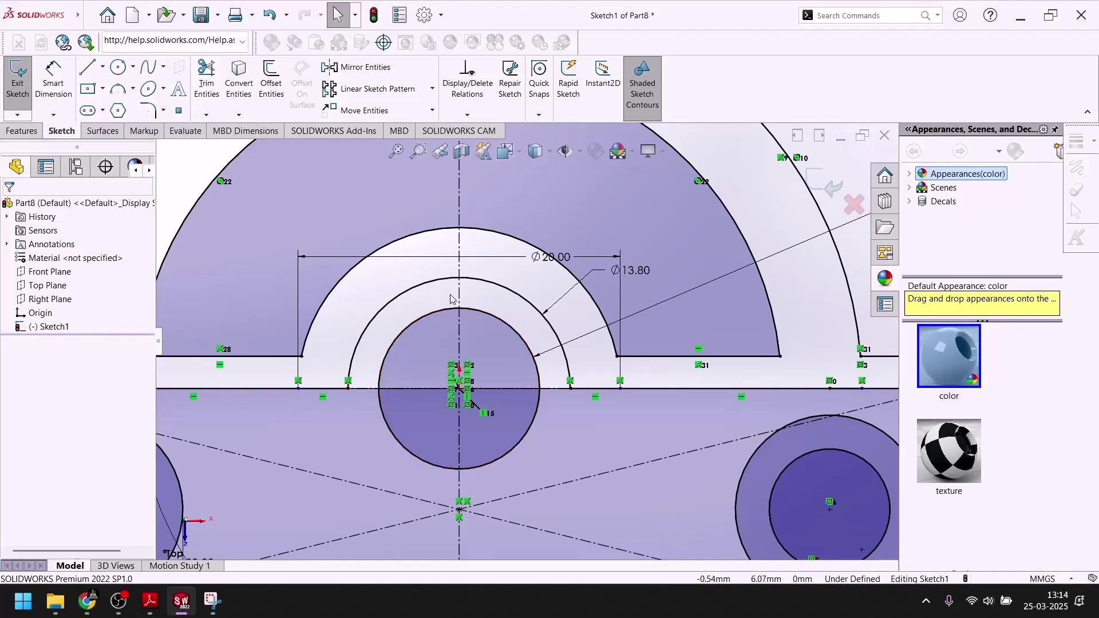
Check the lower edge region of the profile sketch and exit the sketch.
scroll(413, 371, up, 3)
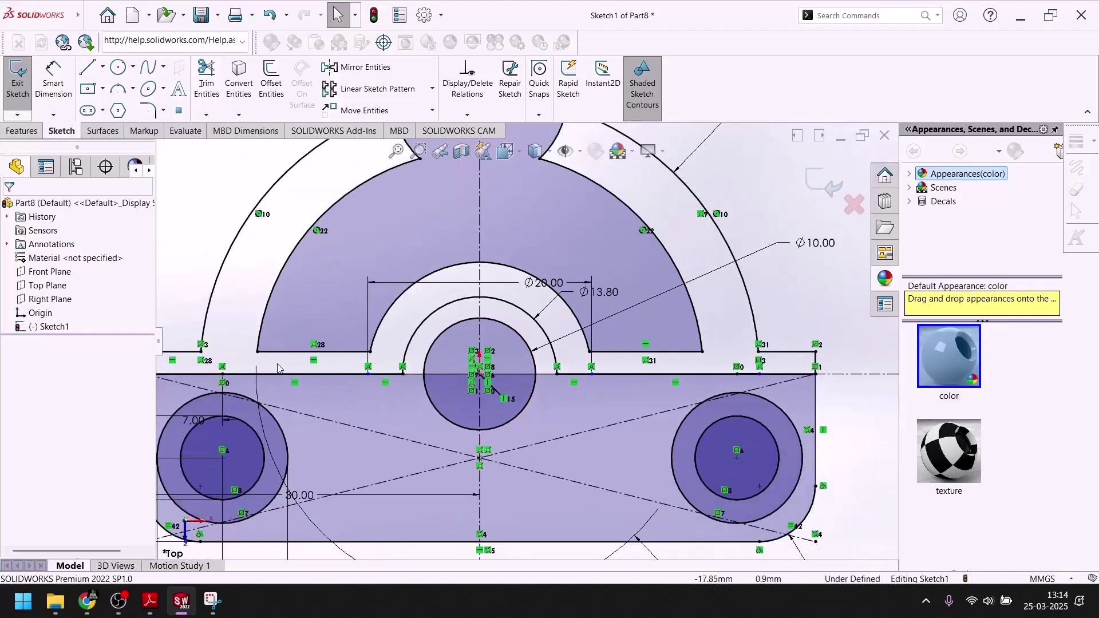
scroll(247, 294, up, 5)
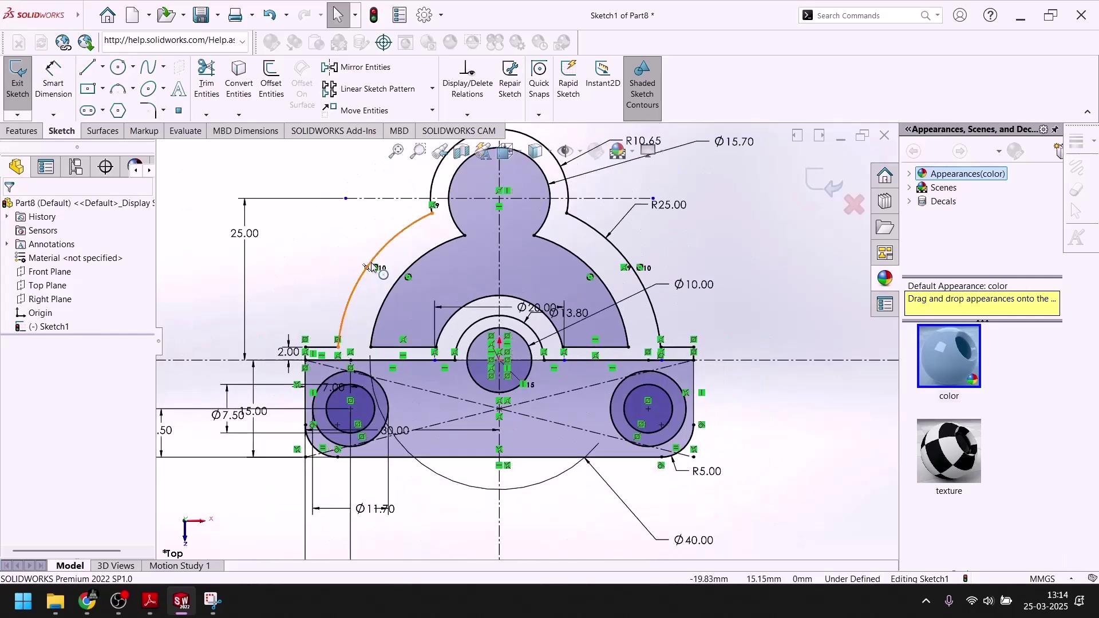
scroll(329, 342, down, 5)
scroll(325, 407, down, 5)
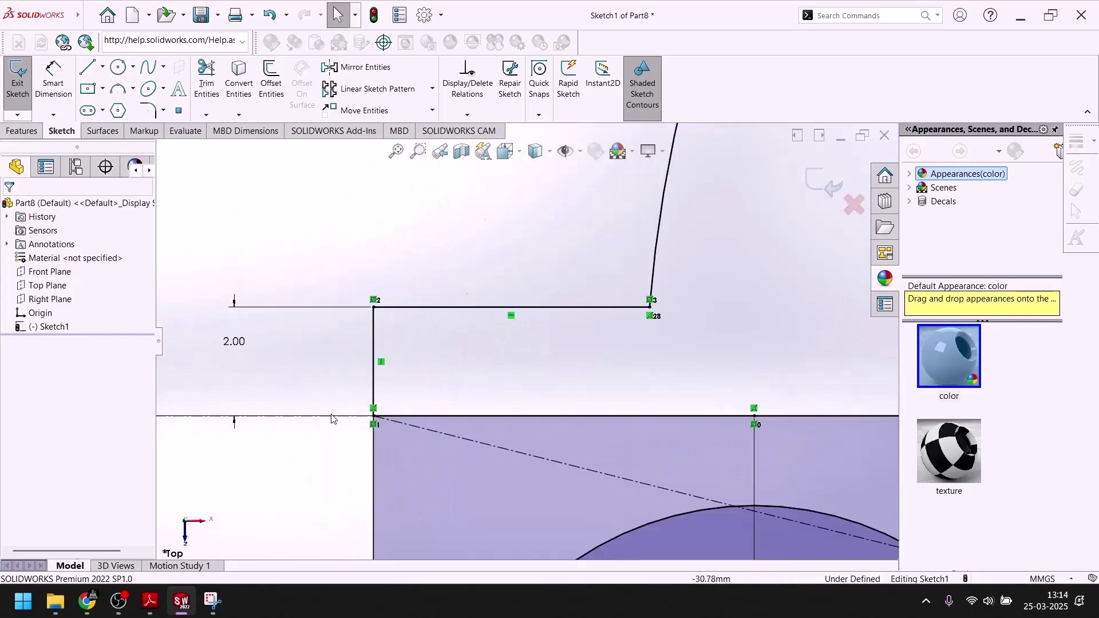
scroll(422, 405, up, 10)
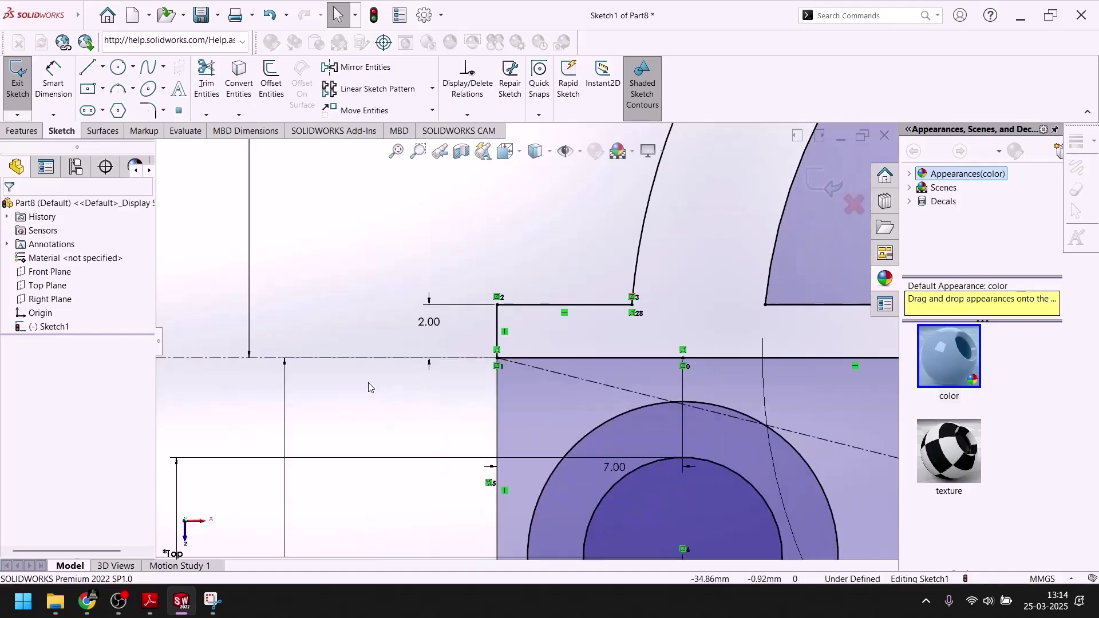
scroll(638, 300, down, 5)
scroll(658, 286, up, 3)
click(824, 182)
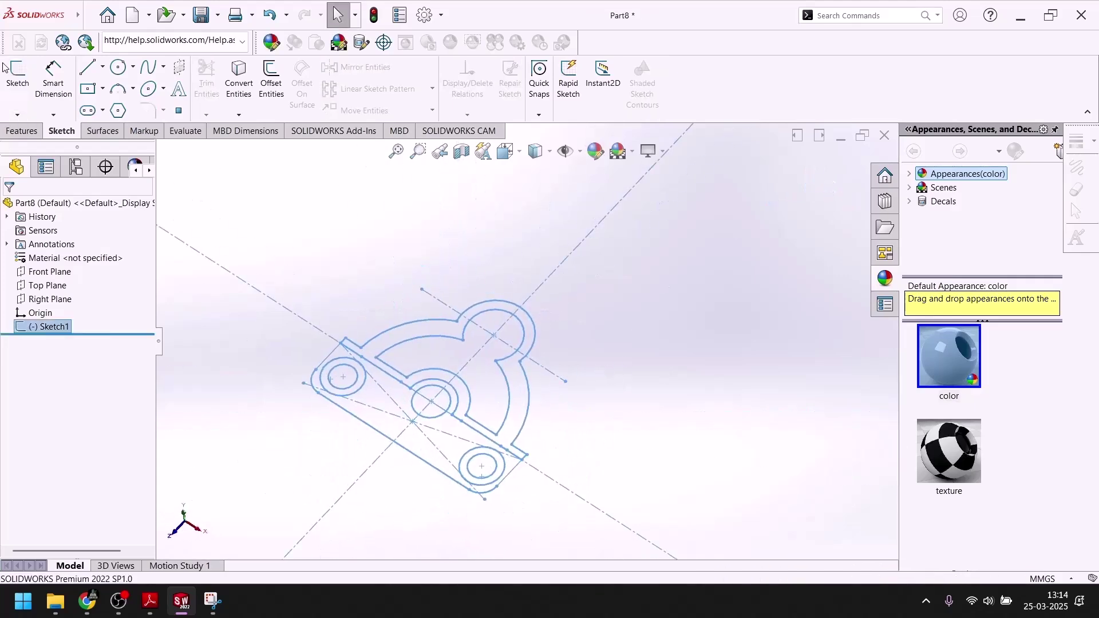
Start a boss extrusion of the sketch and look up the part's heights in the exercise 91 PDF in Adobe Reader.
click(21, 131)
click(23, 79)
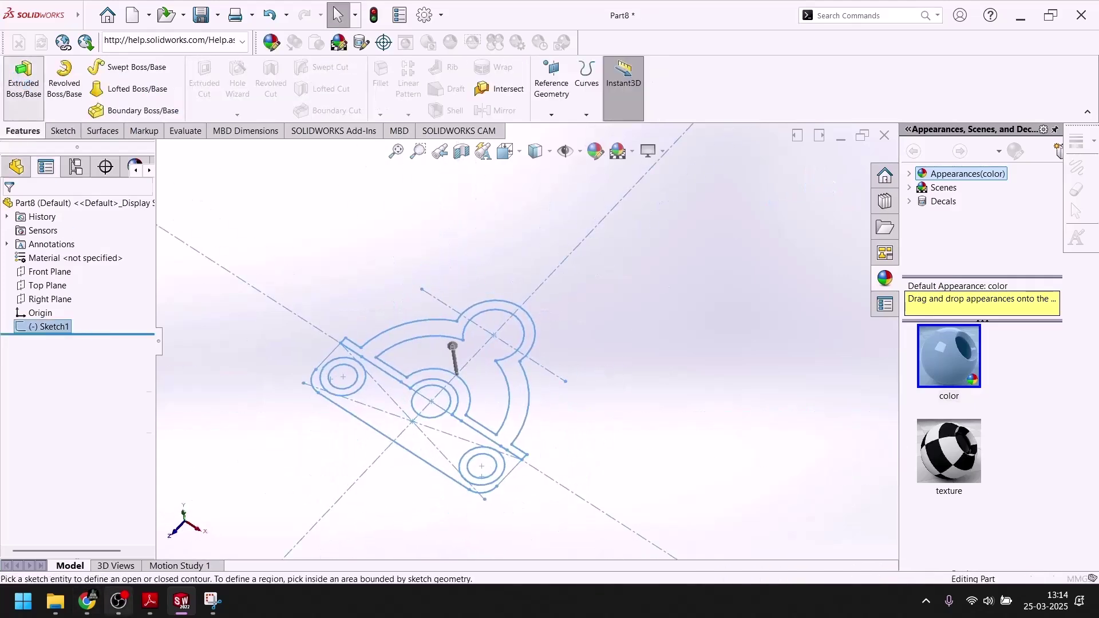
key(alt+Tab)
scroll(715, 257, up, 6)
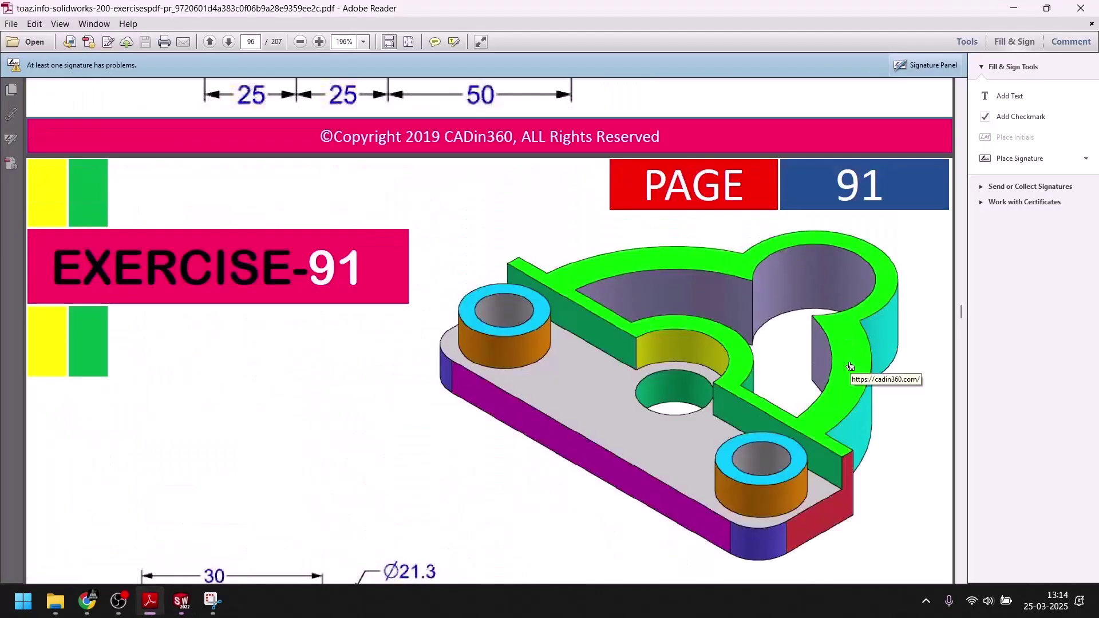
scroll(852, 366, down, 8)
scroll(408, 353, up, 3)
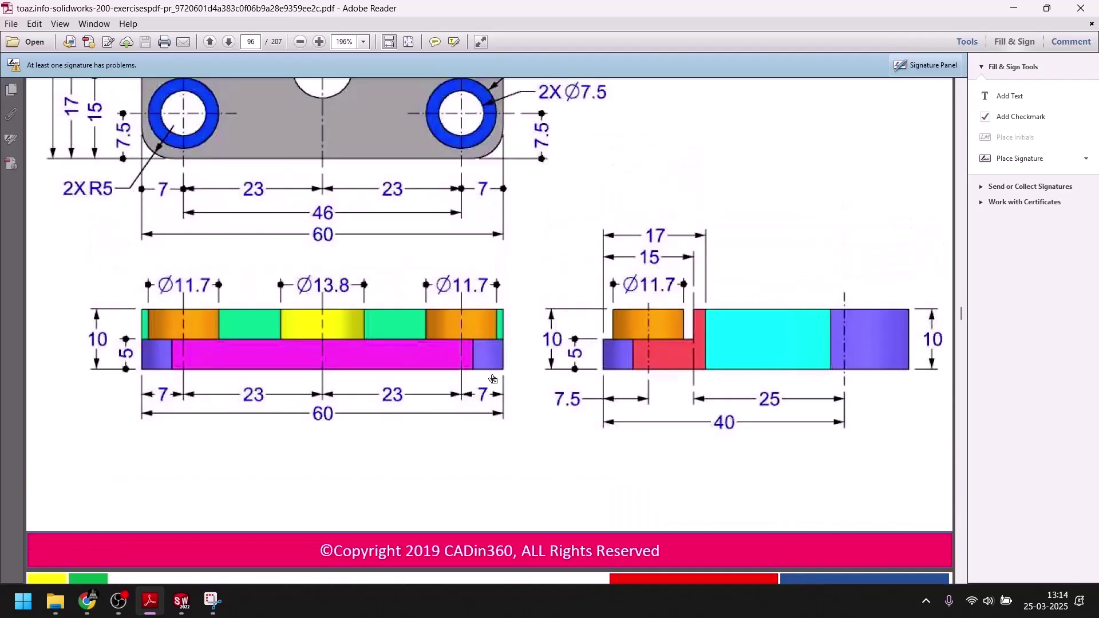
Back in SOLIDWORKS, choose the curved wall region of the sketch as the extrusion contour with a 10 mm blind depth.
click(181, 601)
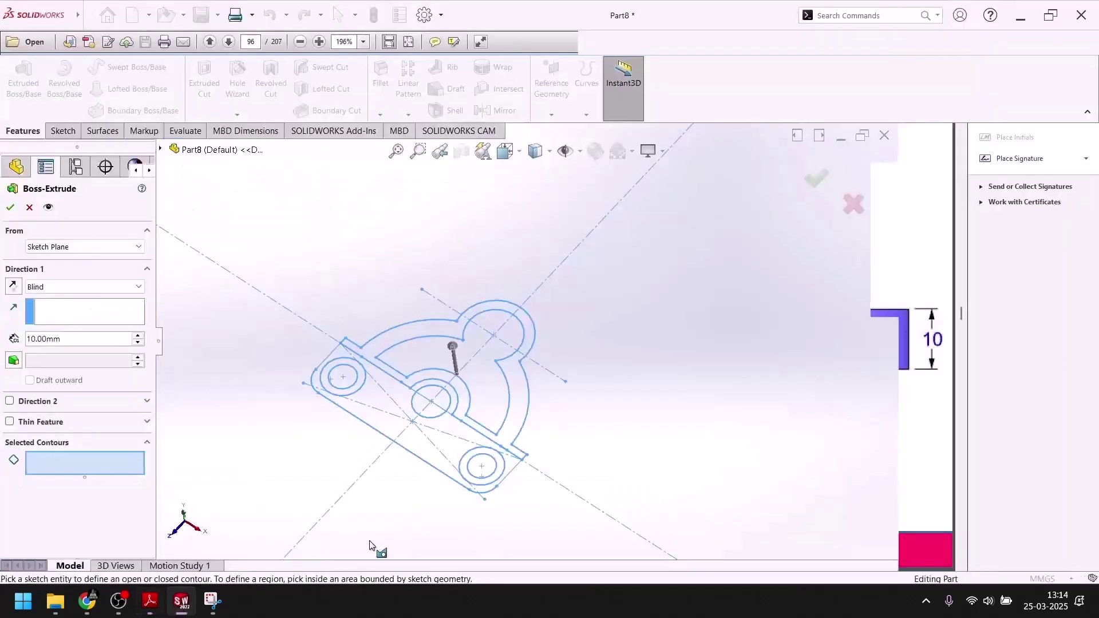
click(529, 335)
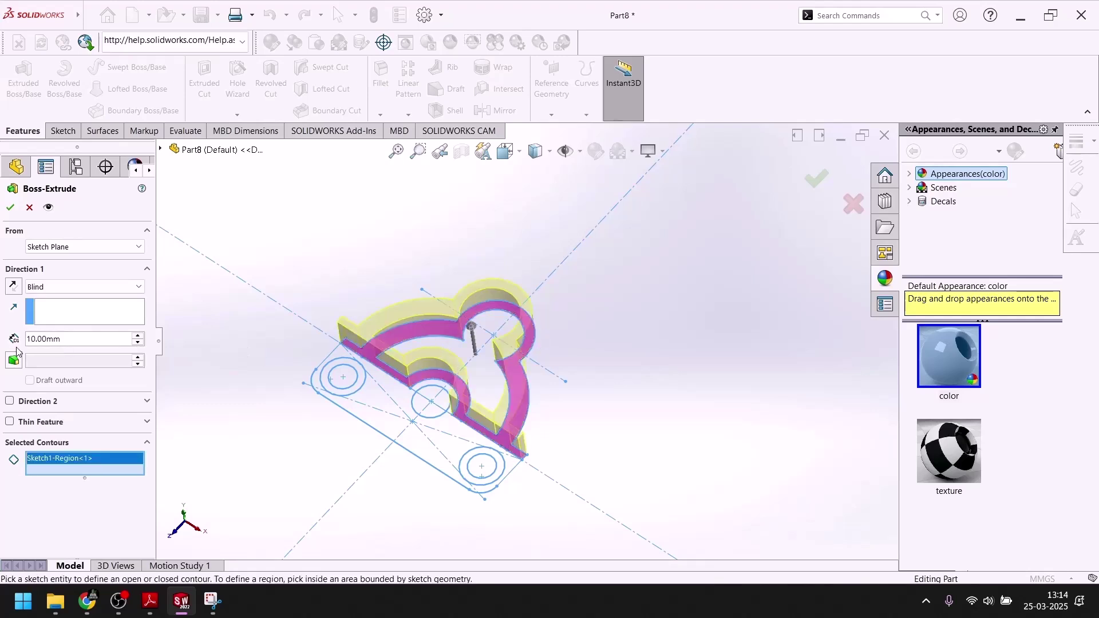
drag(62, 338, 39, 340)
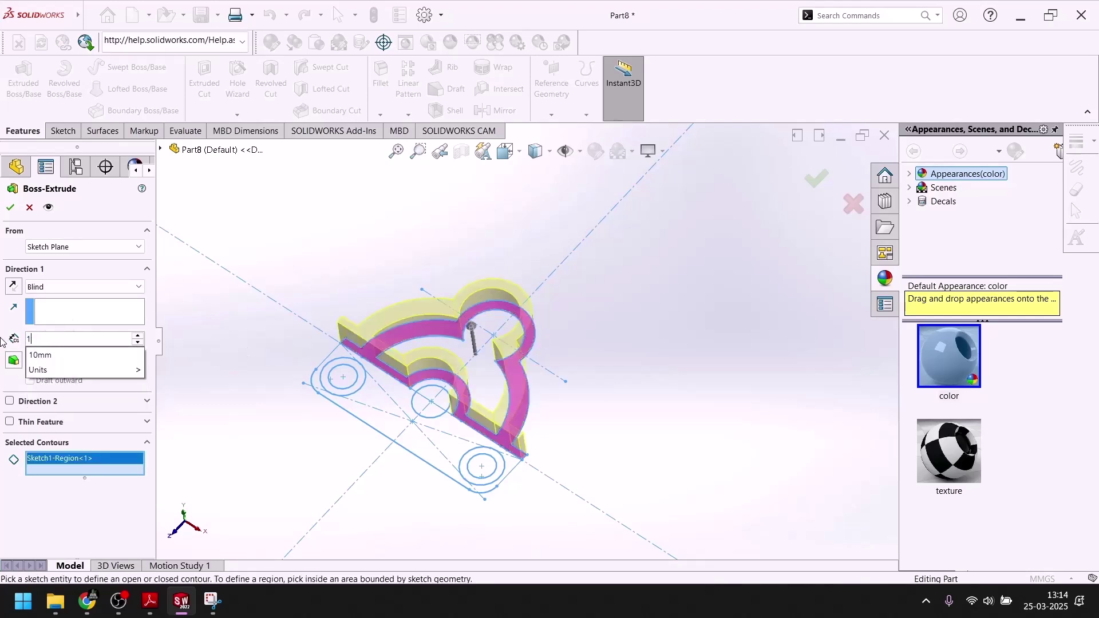
Check the part's illustration in the PDF, then add the two ring regions around the mounting holes and complete the 10 mm extrusion.
click(189, 608)
scroll(432, 378, up, 10)
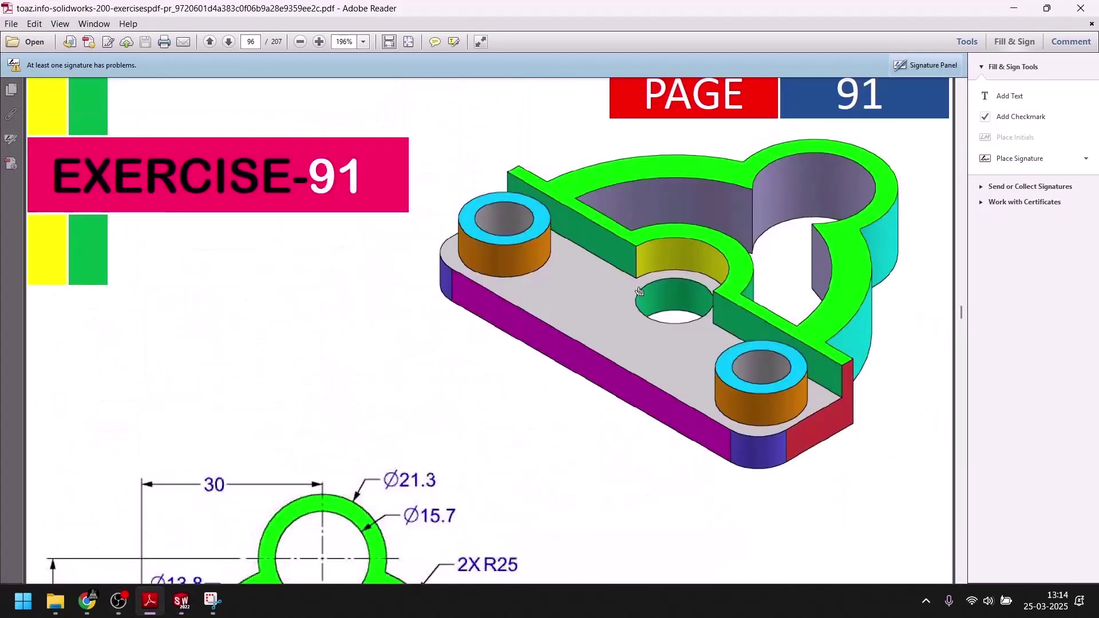
click(181, 601)
middle_drag(572, 454, 478, 470)
scroll(478, 470, down, 5)
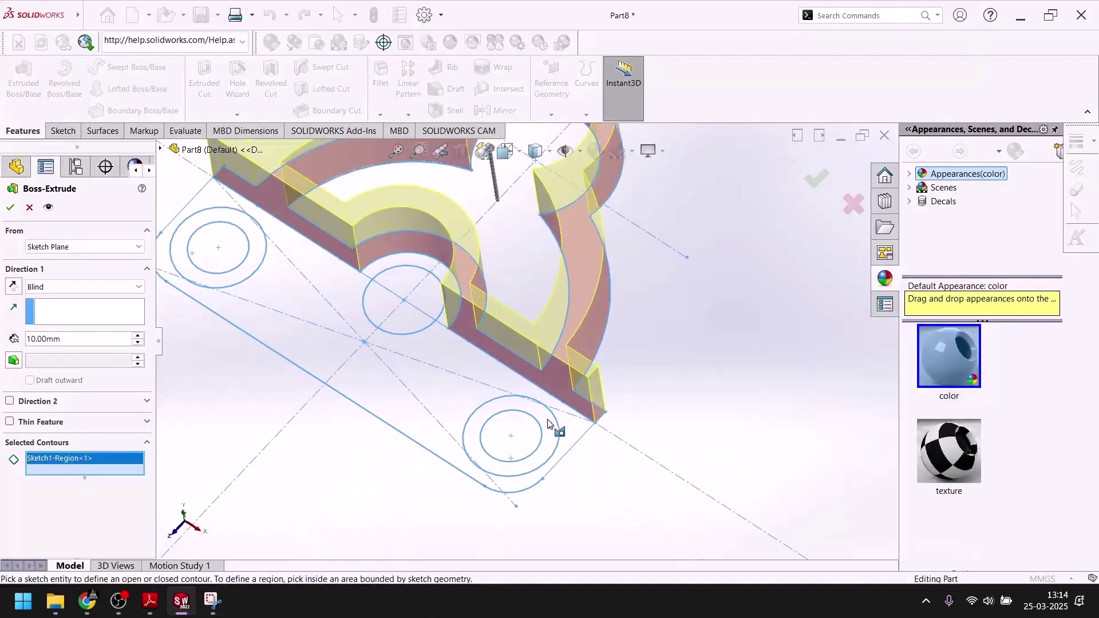
click(541, 425)
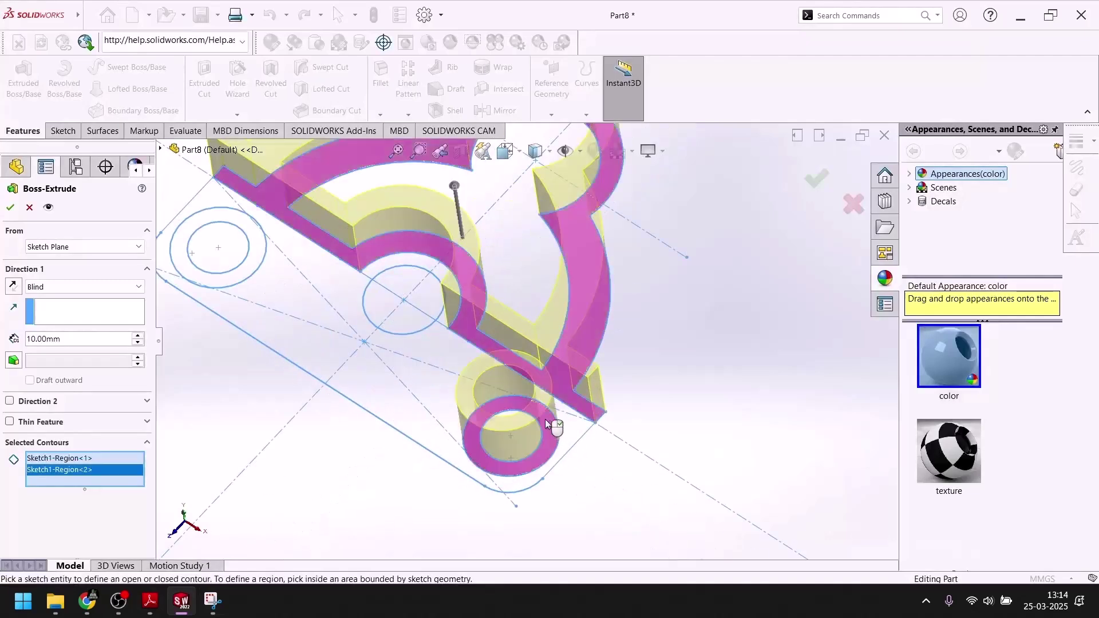
click(253, 255)
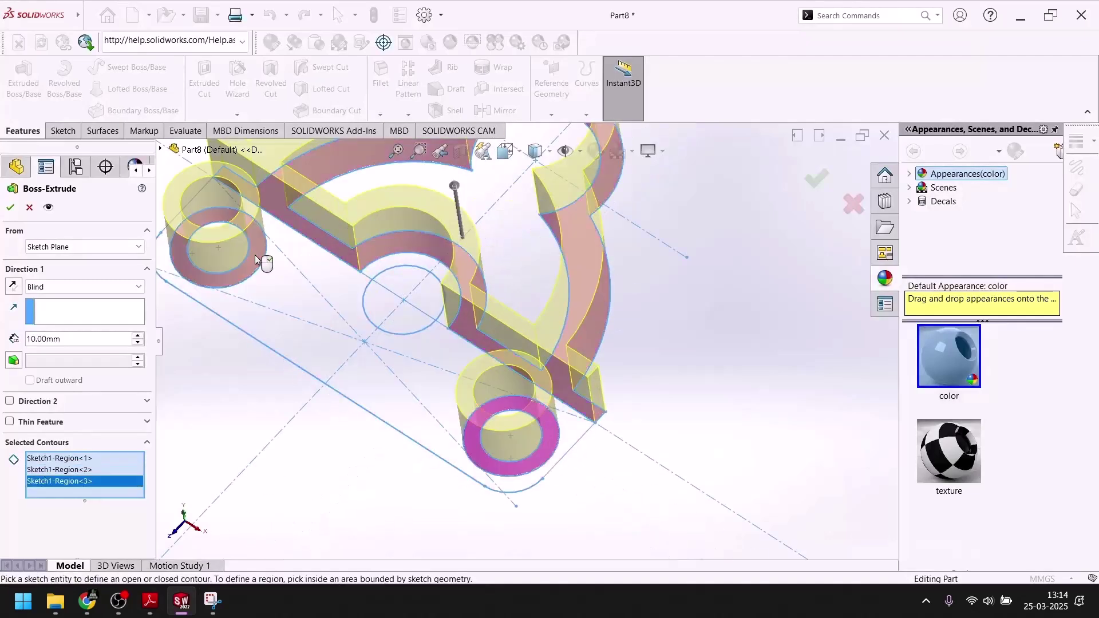
click(11, 208)
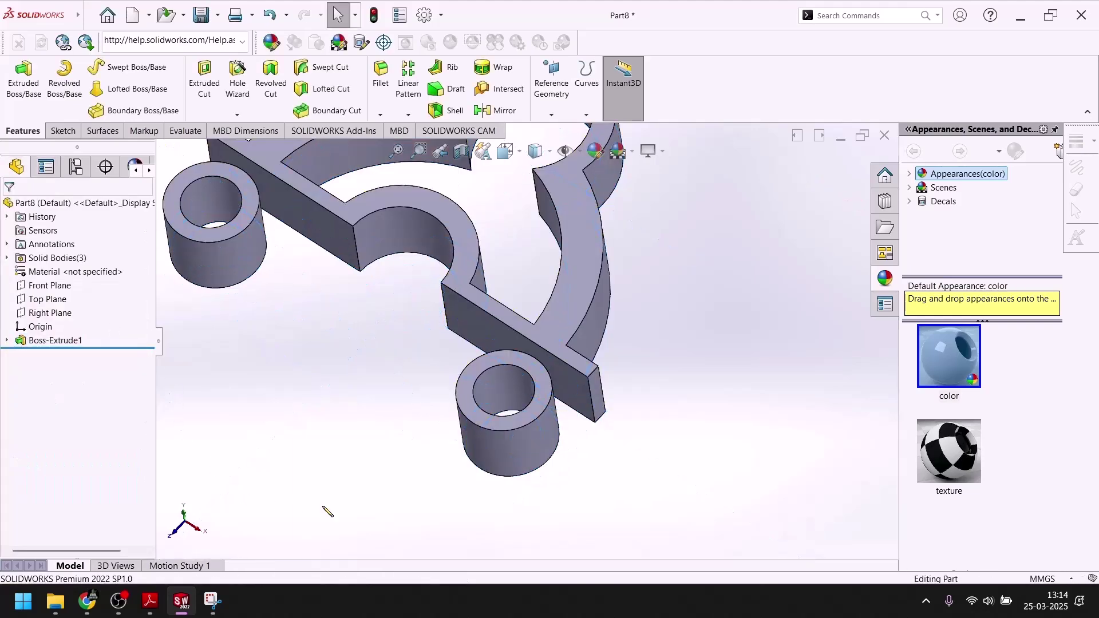
click(50, 360)
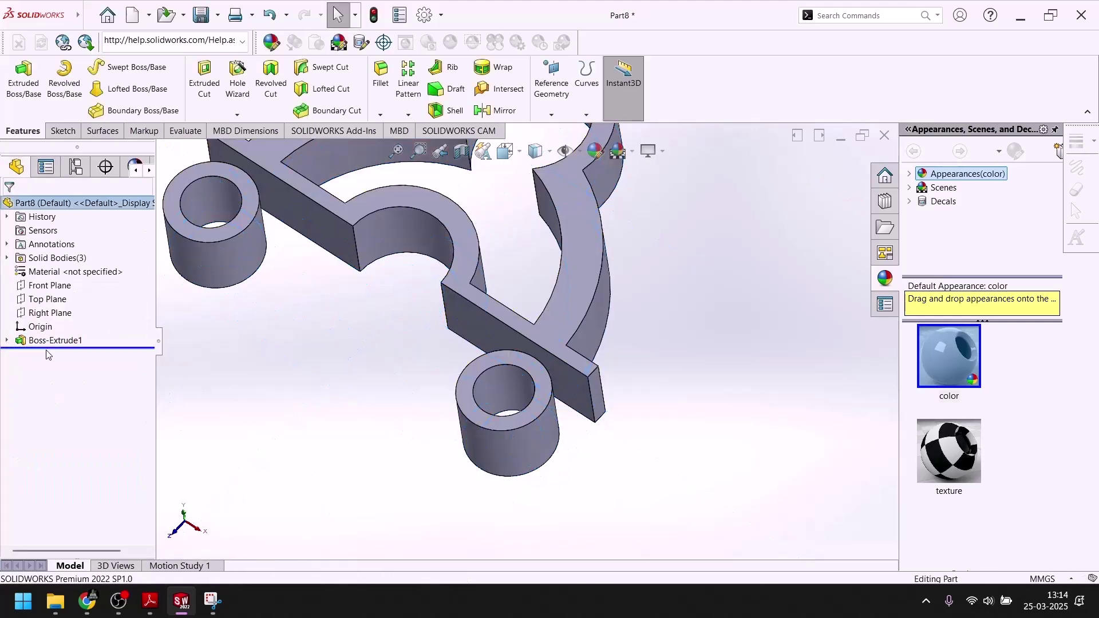
click(7, 340)
click(55, 355)
click(67, 319)
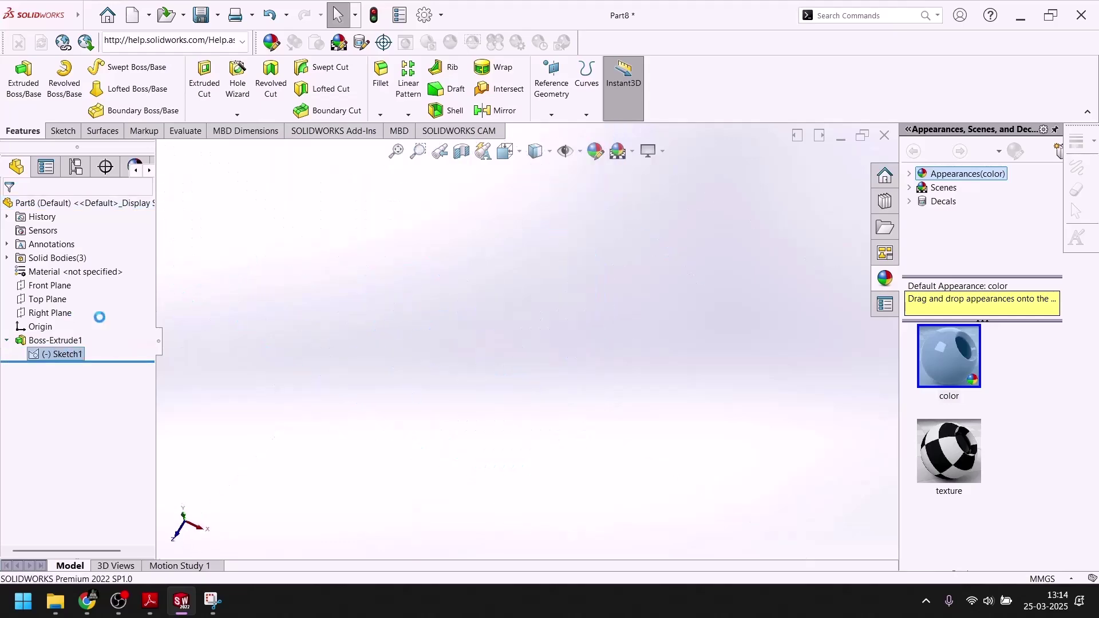
click(814, 194)
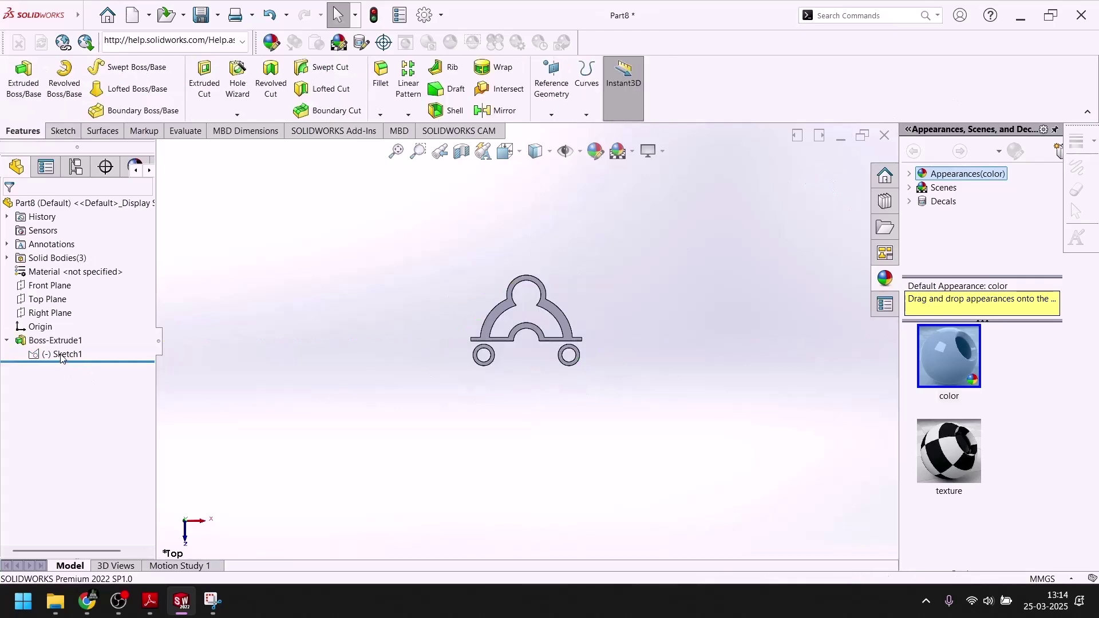
Start a second boss extrusion reusing Sketch1 and select the base plate, curved wall and crescent regions beside the central hole.
click(62, 354)
mouse_move(435, 412)
middle_down()
mouse_move(363, 439)
mouse_move(452, 368)
mouse_move(467, 388)
middle_up()
click(23, 78)
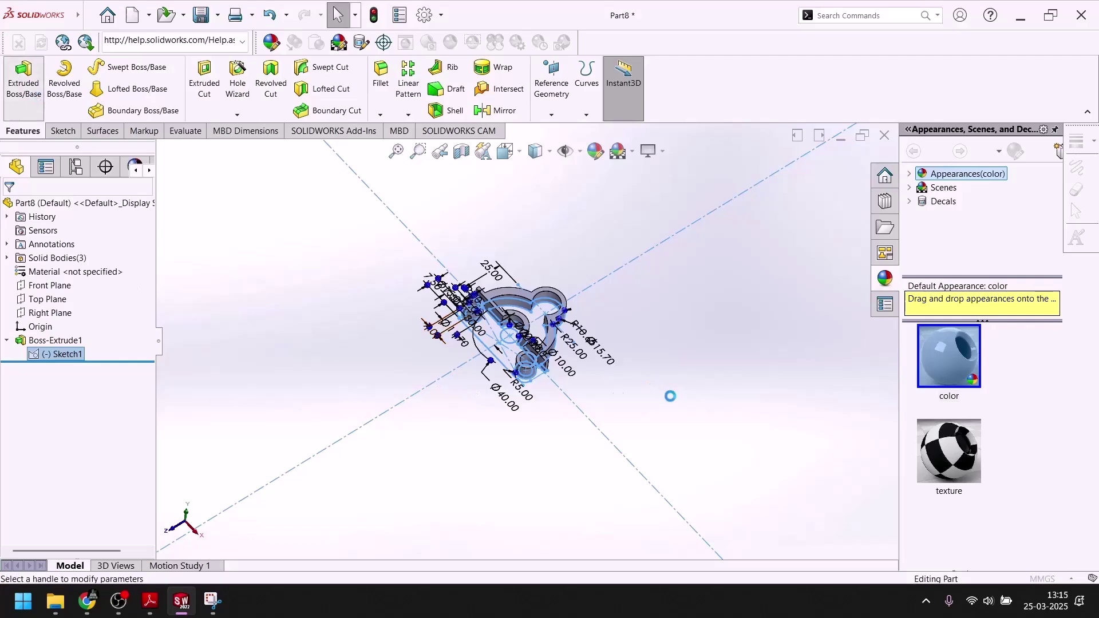
scroll(479, 343, down, 5)
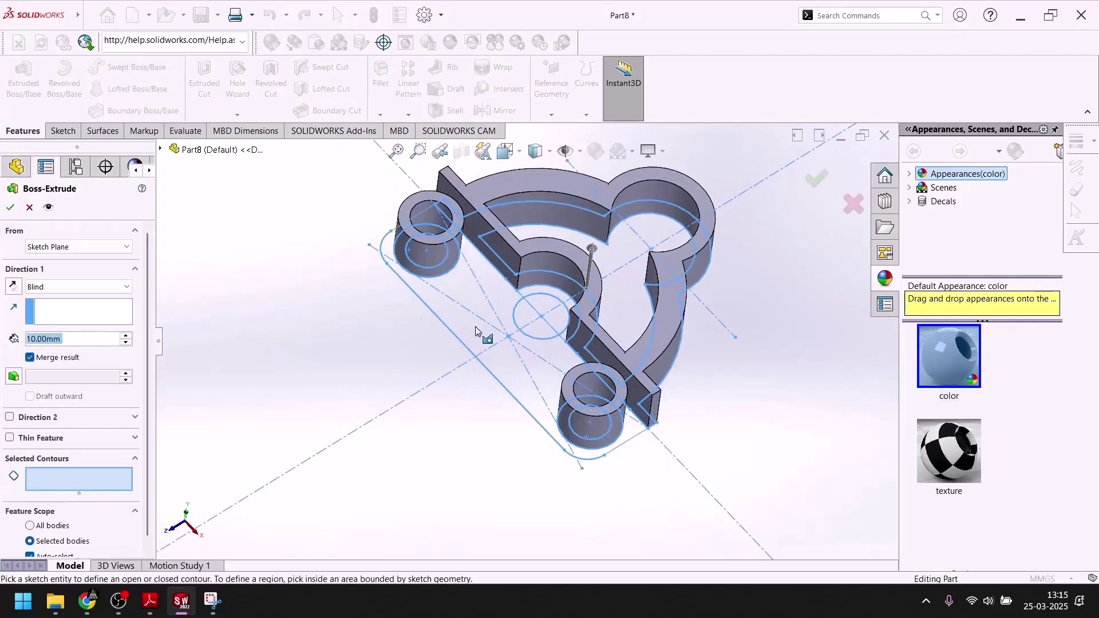
click(475, 326)
scroll(538, 303, down, 4)
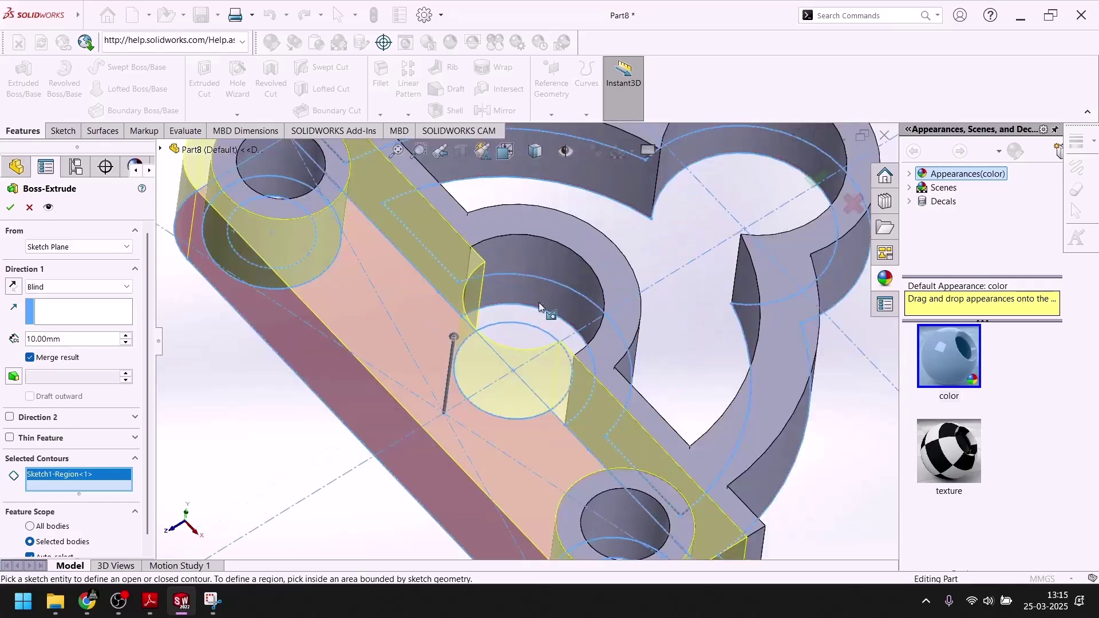
click(538, 302)
click(538, 320)
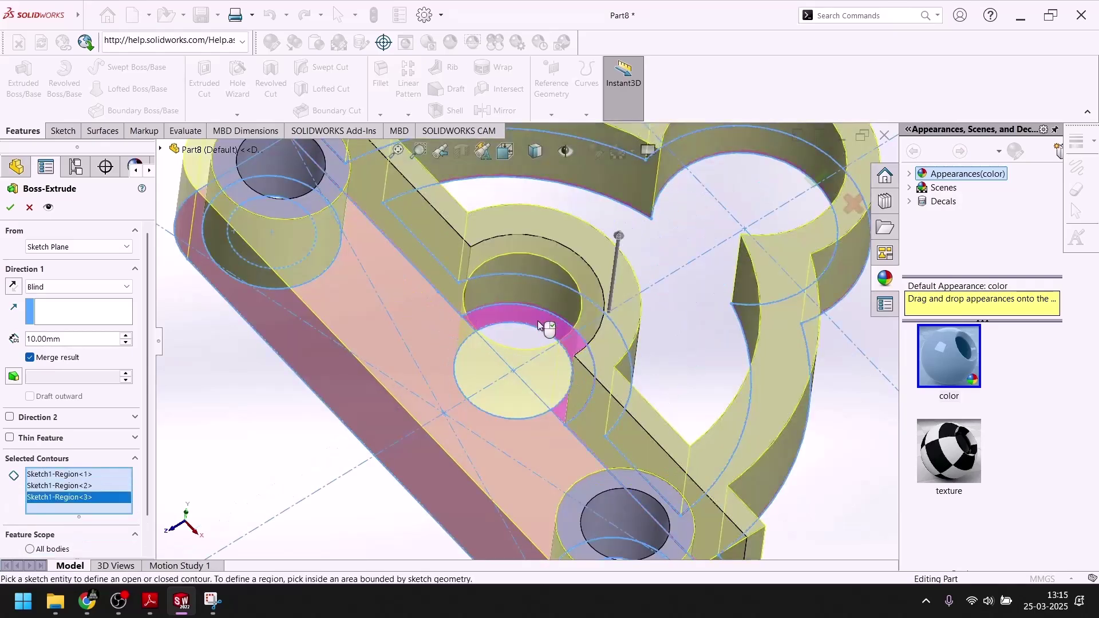
Set the second extrusion's depth to 5 mm and complete it, merged with the existing bodies.
scroll(538, 321, up, 3)
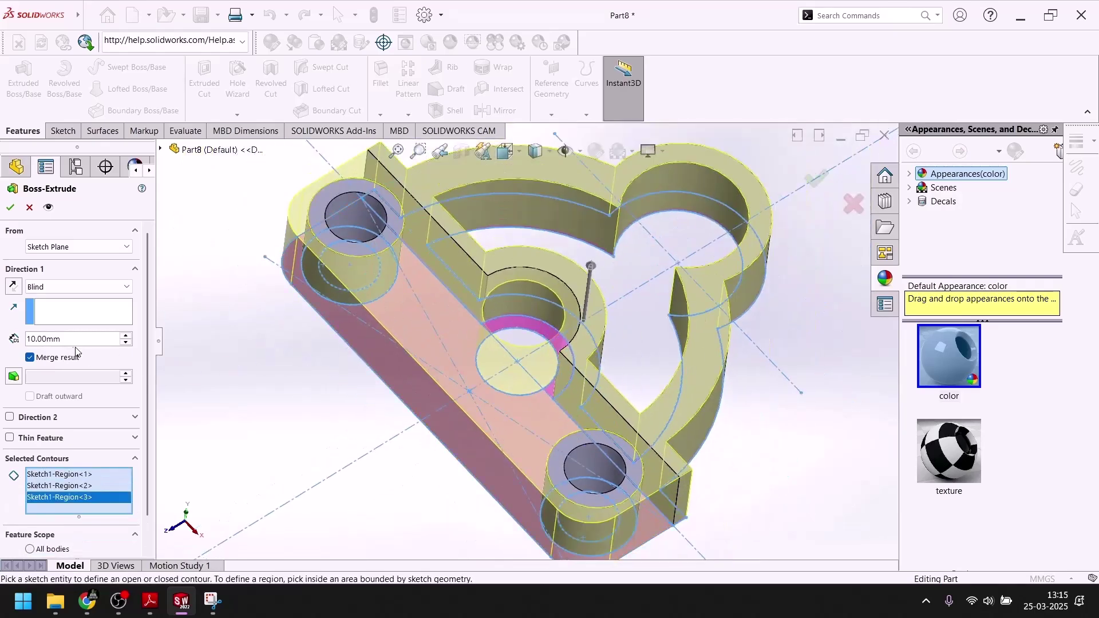
drag(82, 342, 2, 342)
text(5)
key(Return)
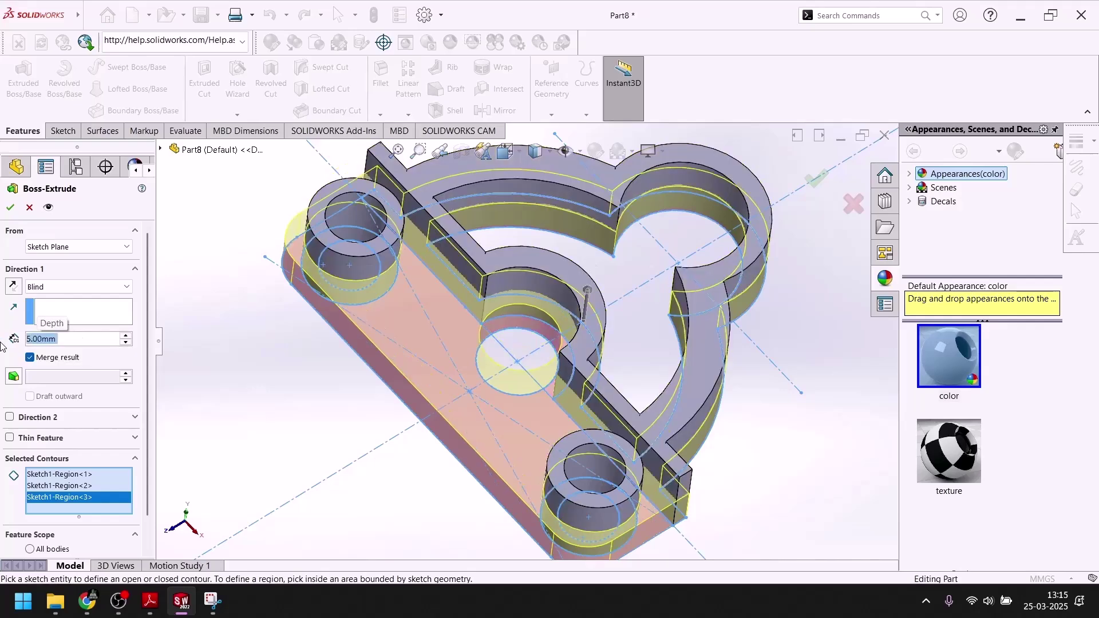
click(8, 208)
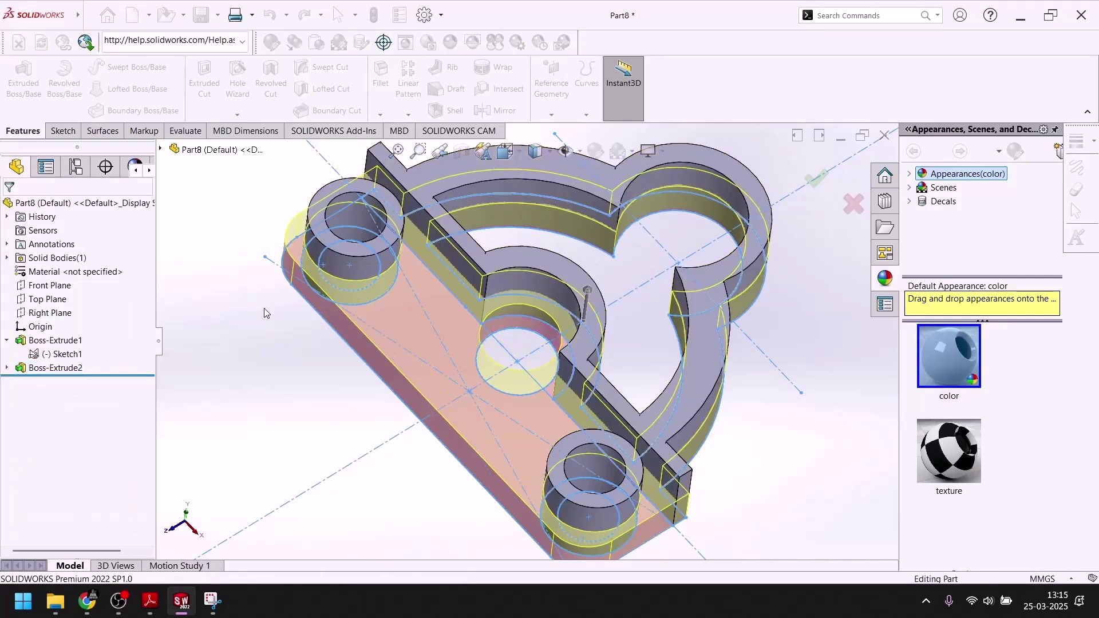
Show the part in isometric view and compare it with the colored illustration in the exercise PDF.
key(space)
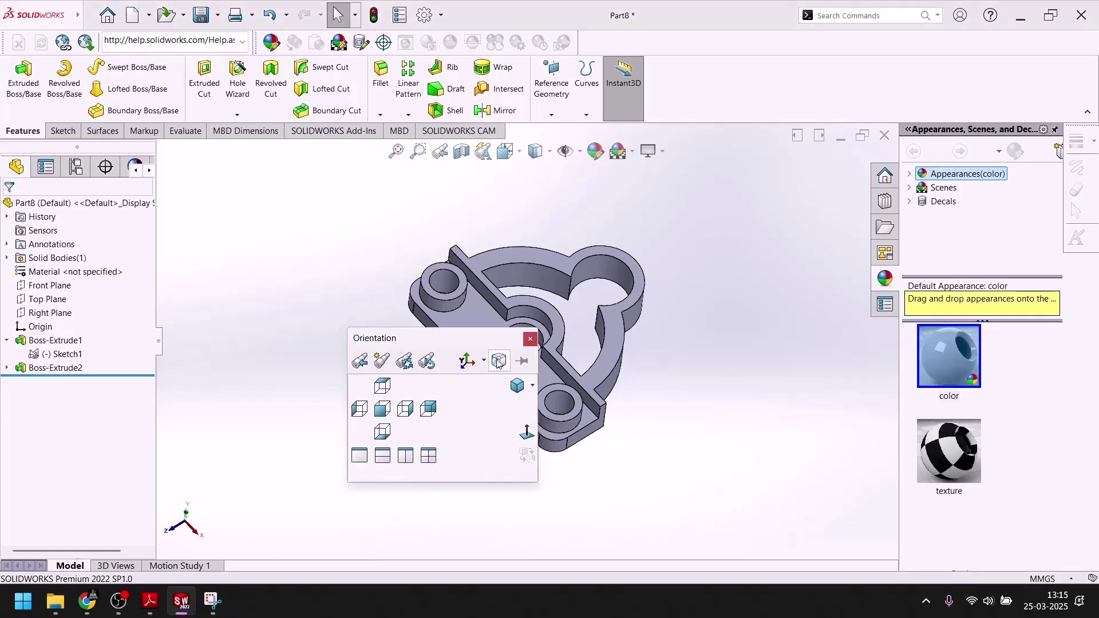
click(518, 385)
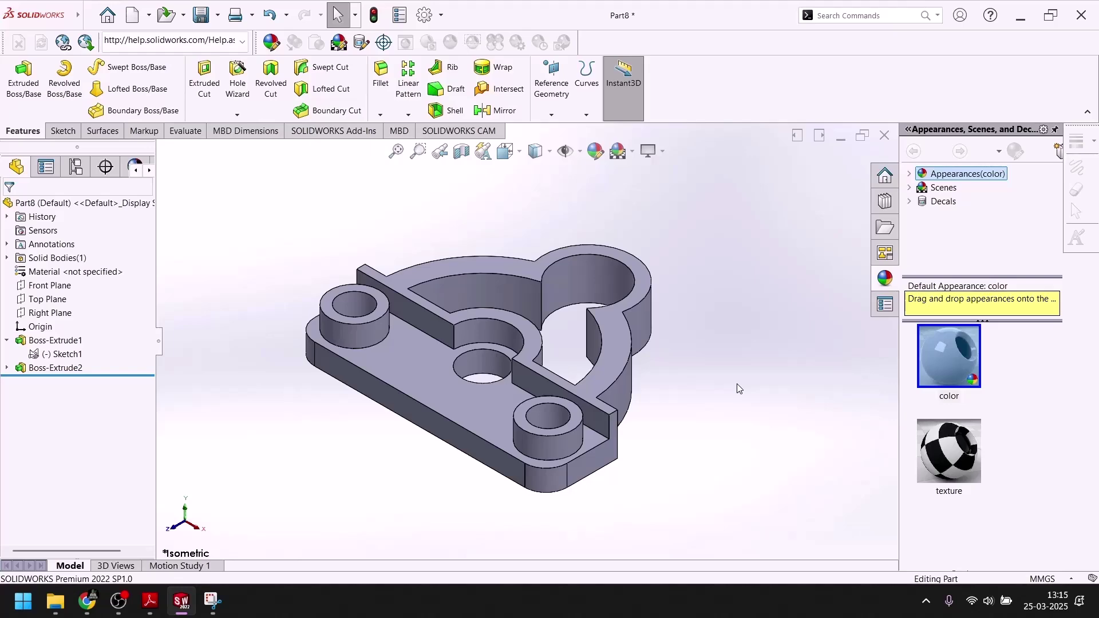
click(186, 604)
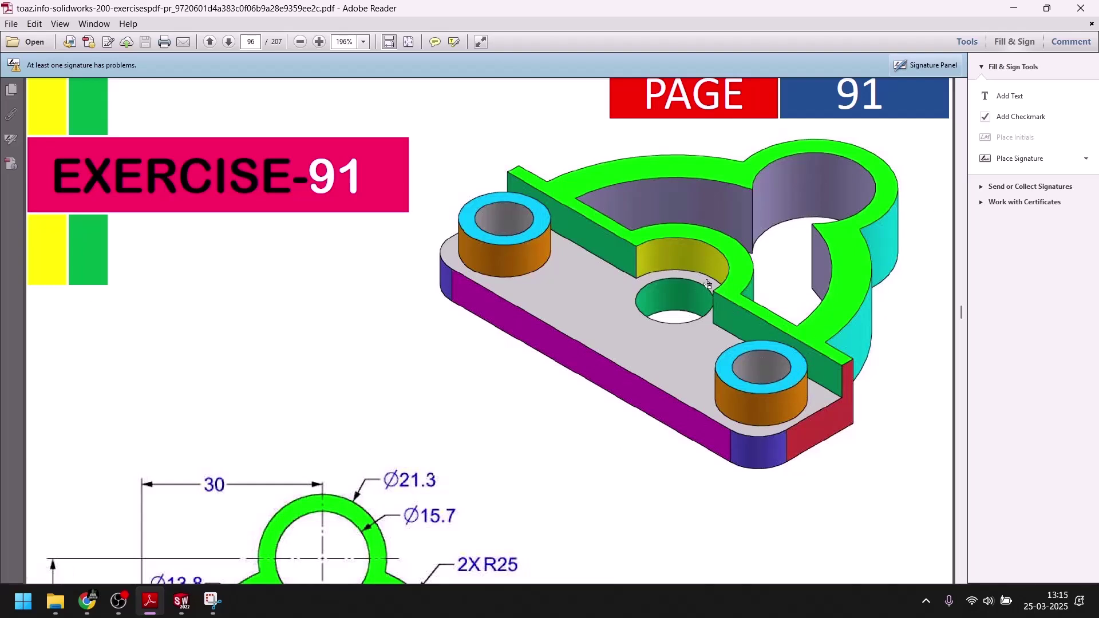
click(181, 601)
Apply a bright green color to the top face of the curved wall.
click(434, 271)
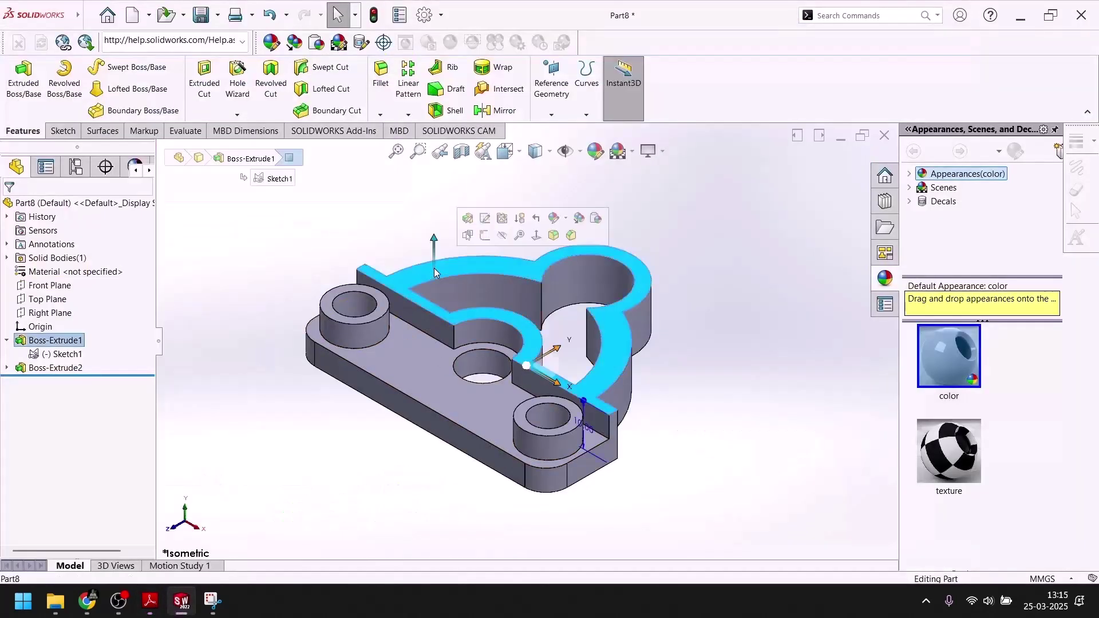
click(595, 152)
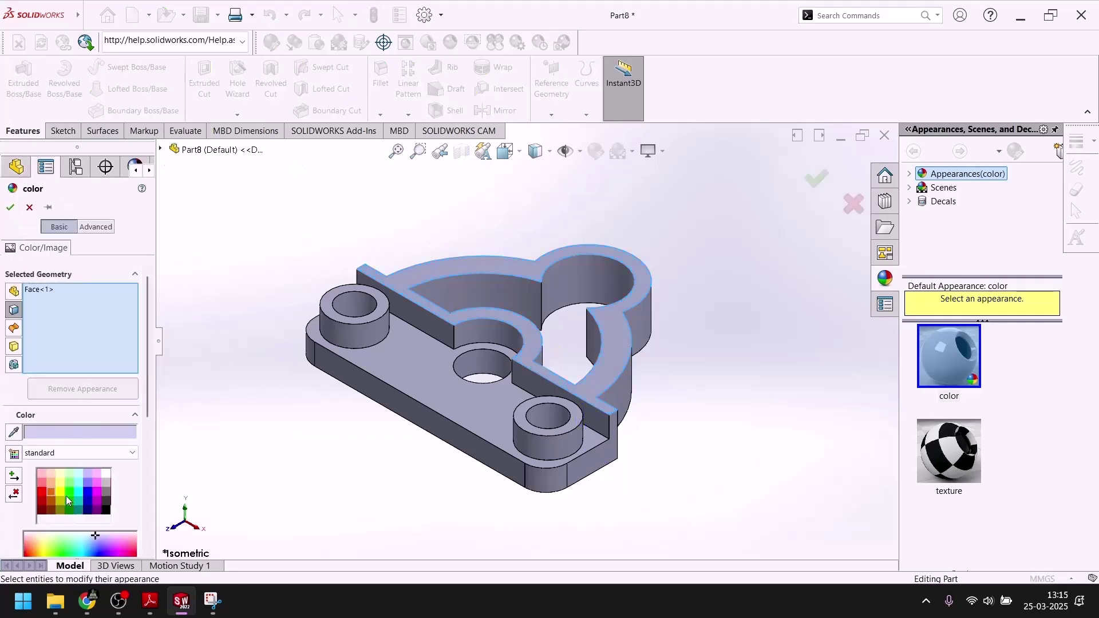
click(69, 489)
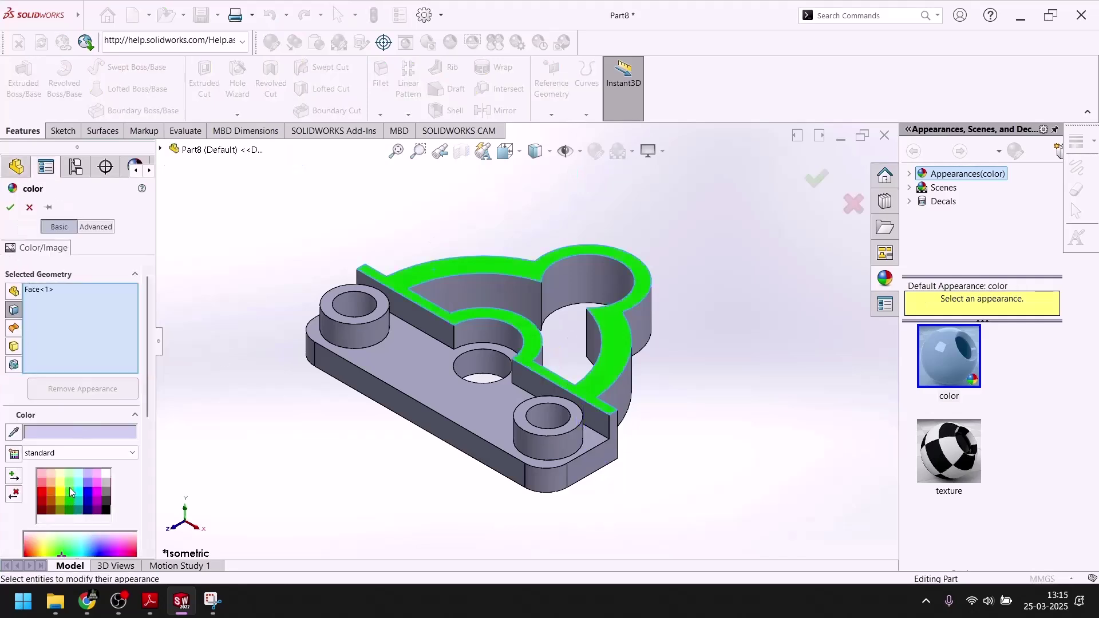
click(10, 207)
Apply a blue color to the ring-shaped top faces of both bosses and the outer side faces of the curved wall.
scroll(356, 312, down, 3)
click(407, 309)
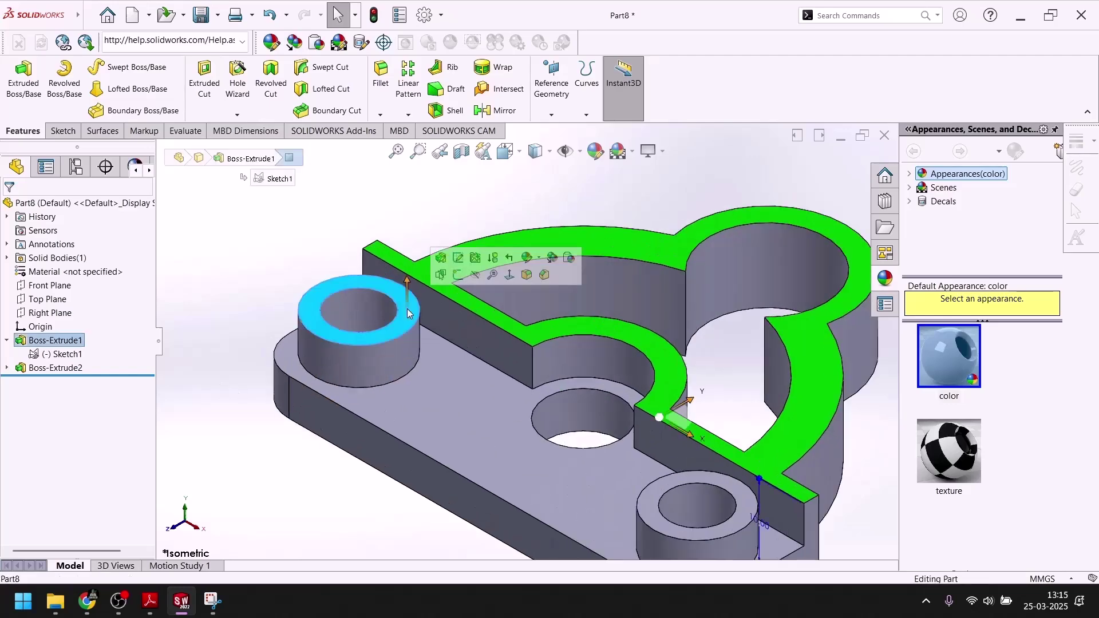
ctrl+click(679, 478)
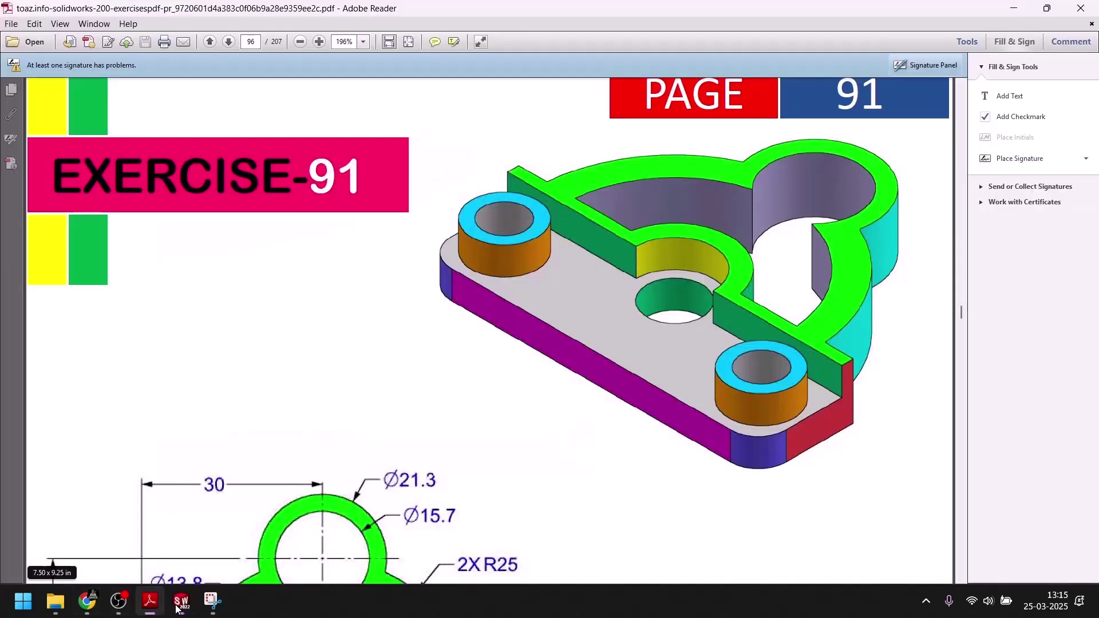
click(179, 607)
click(178, 607)
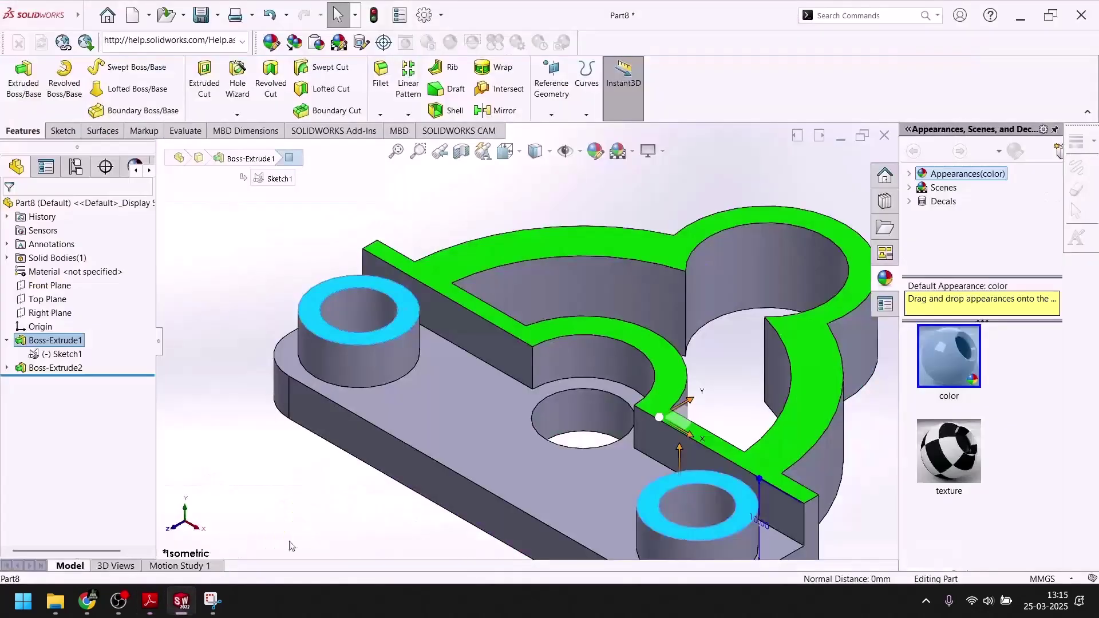
ctrl+click(838, 468)
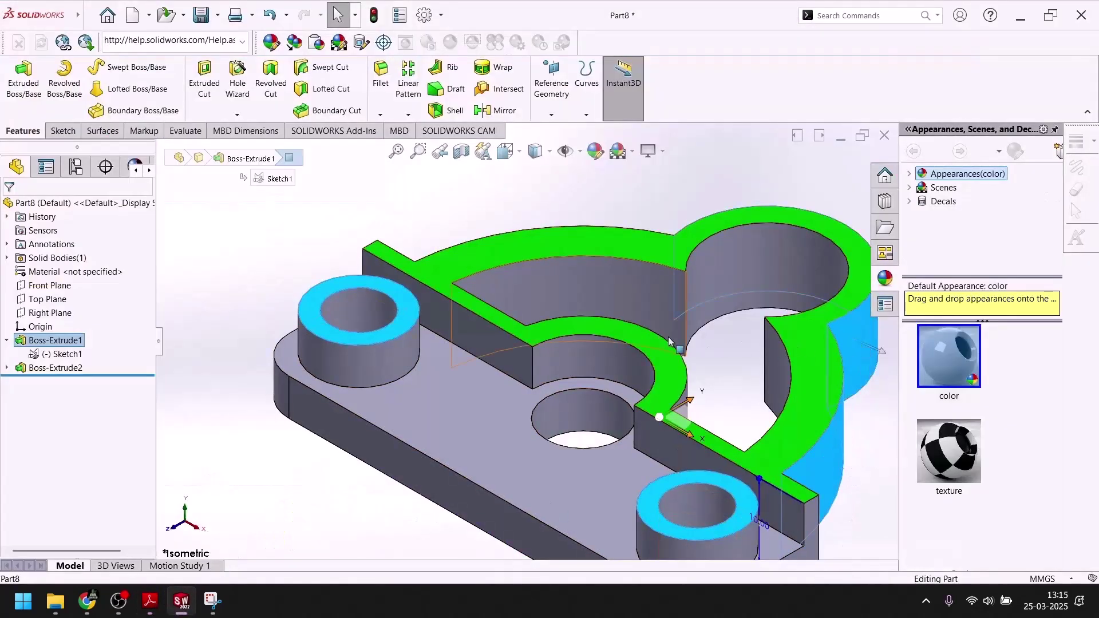
middle_drag(661, 331, 619, 341)
middle_drag(598, 399, 480, 327)
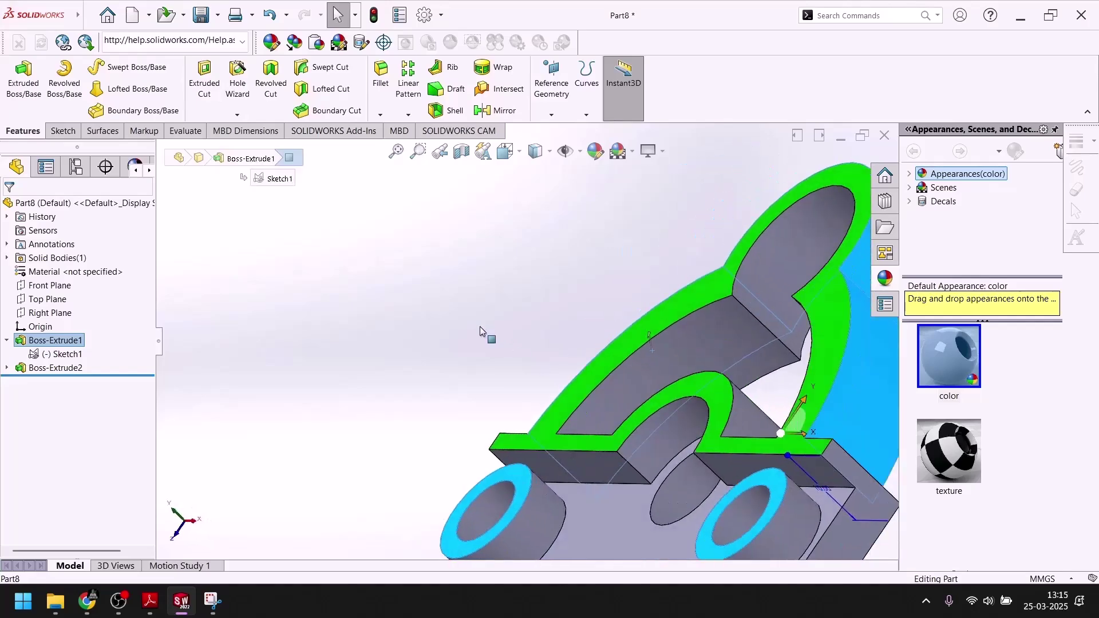
click(596, 151)
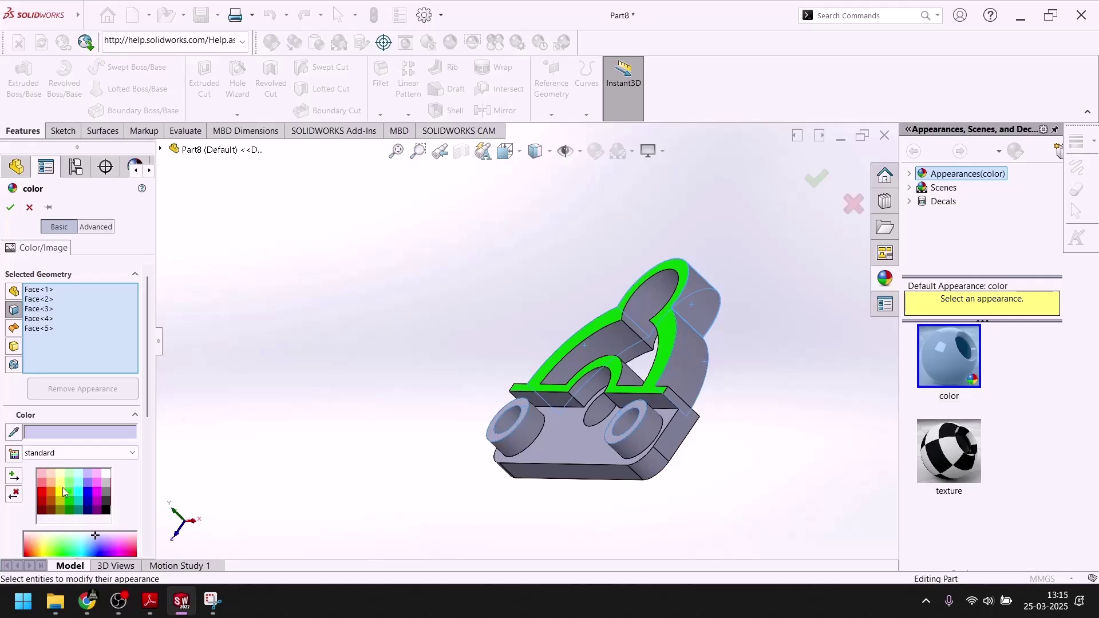
click(87, 492)
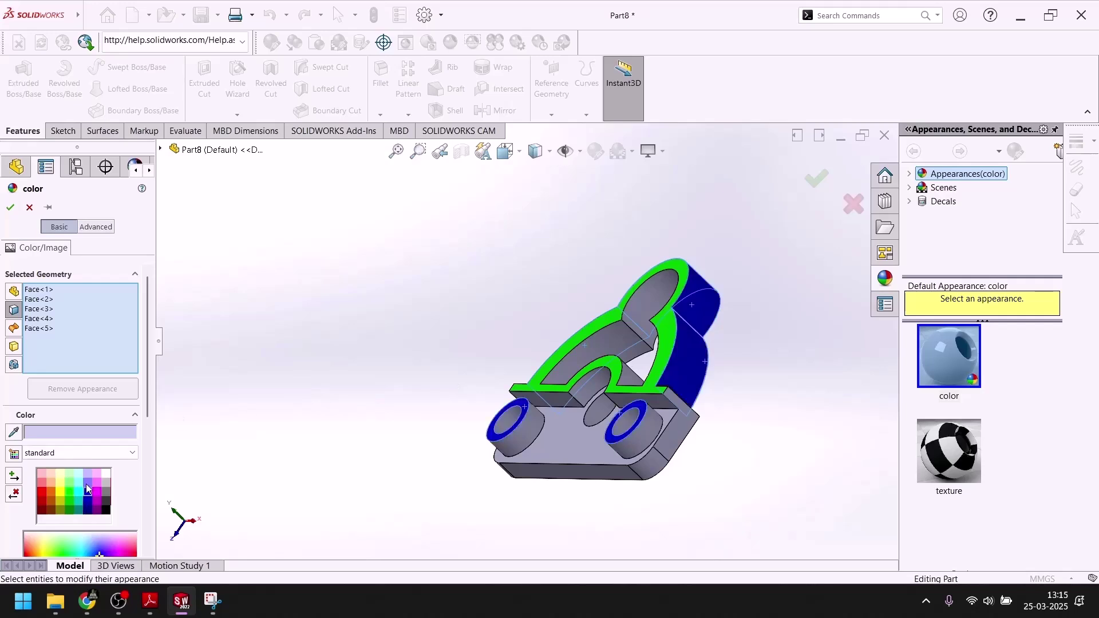
click(12, 208)
Apply a yellow color to the inner faces of the central hole and both boss holes.
key(space)
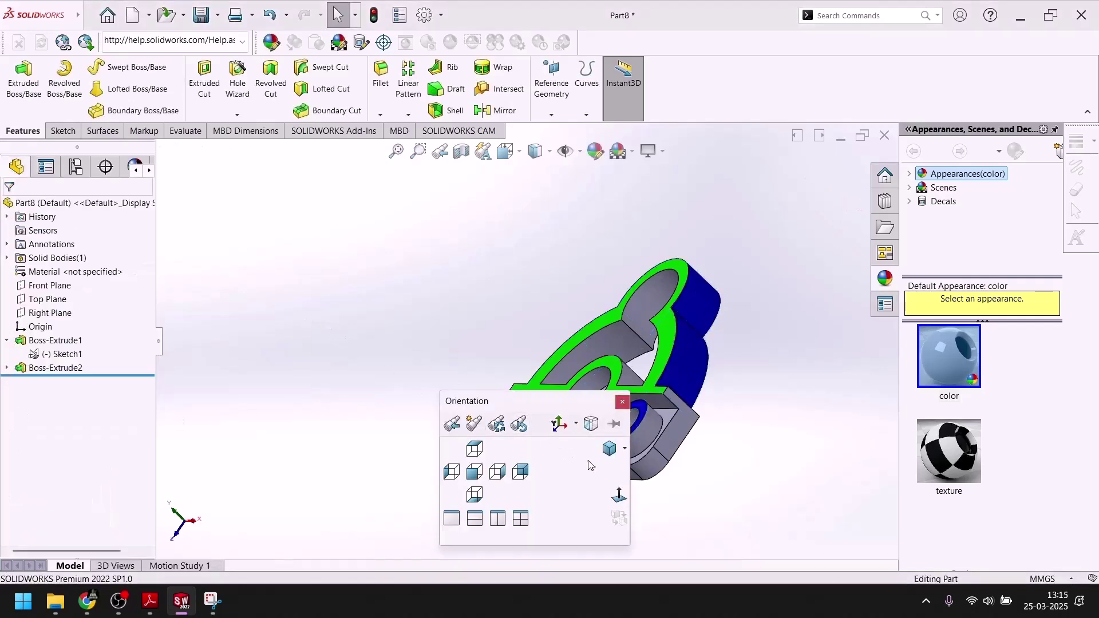
click(609, 449)
scroll(464, 362, down, 5)
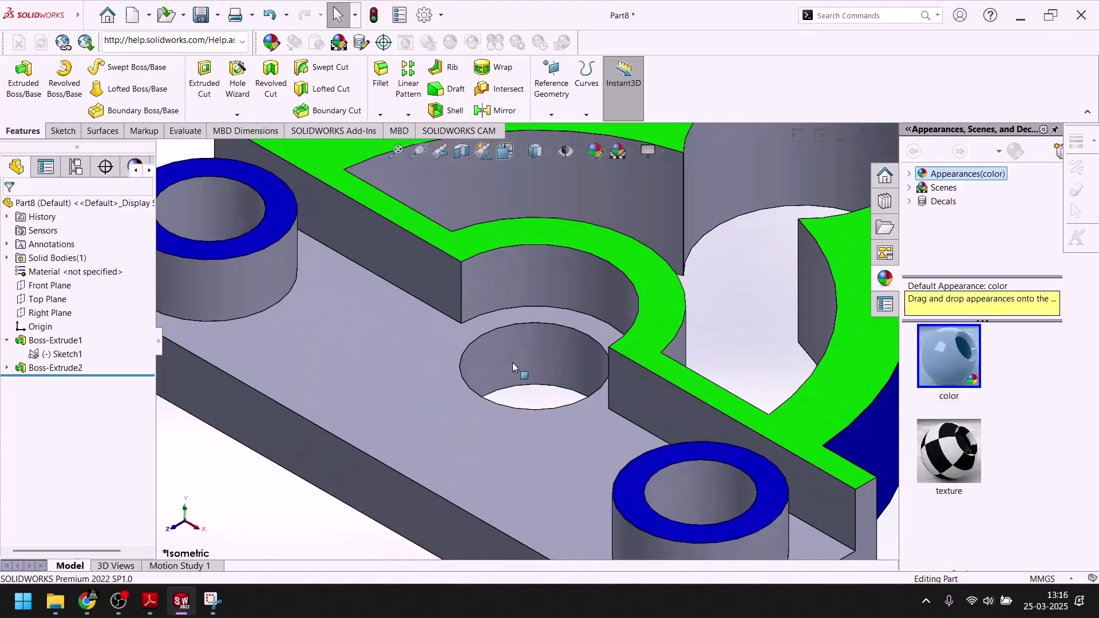
click(513, 362)
ctrl+click(713, 490)
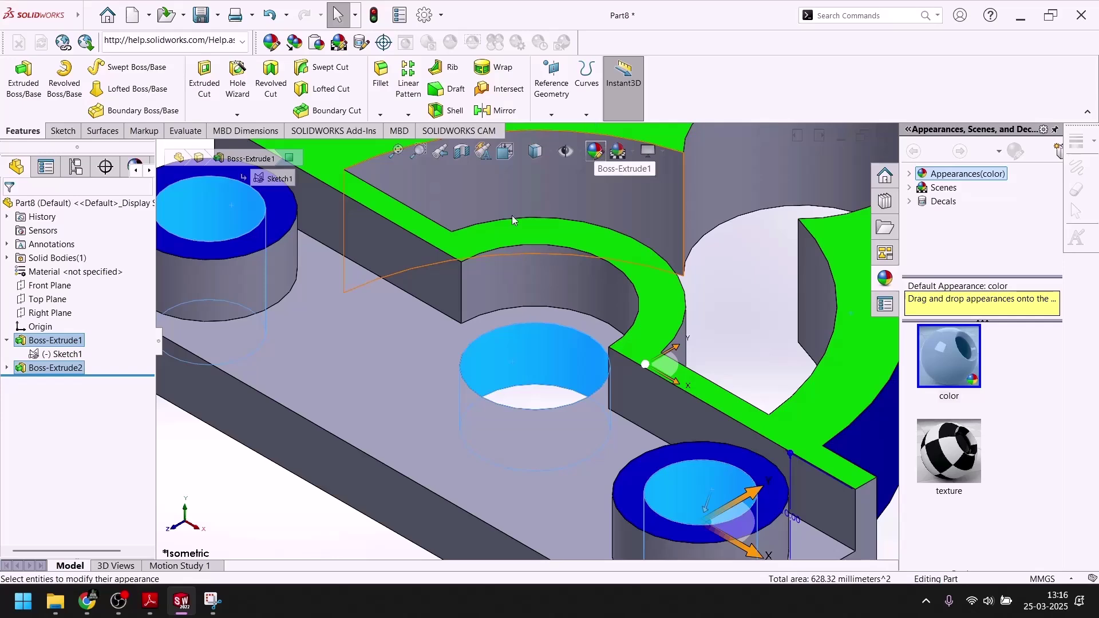
click(595, 150)
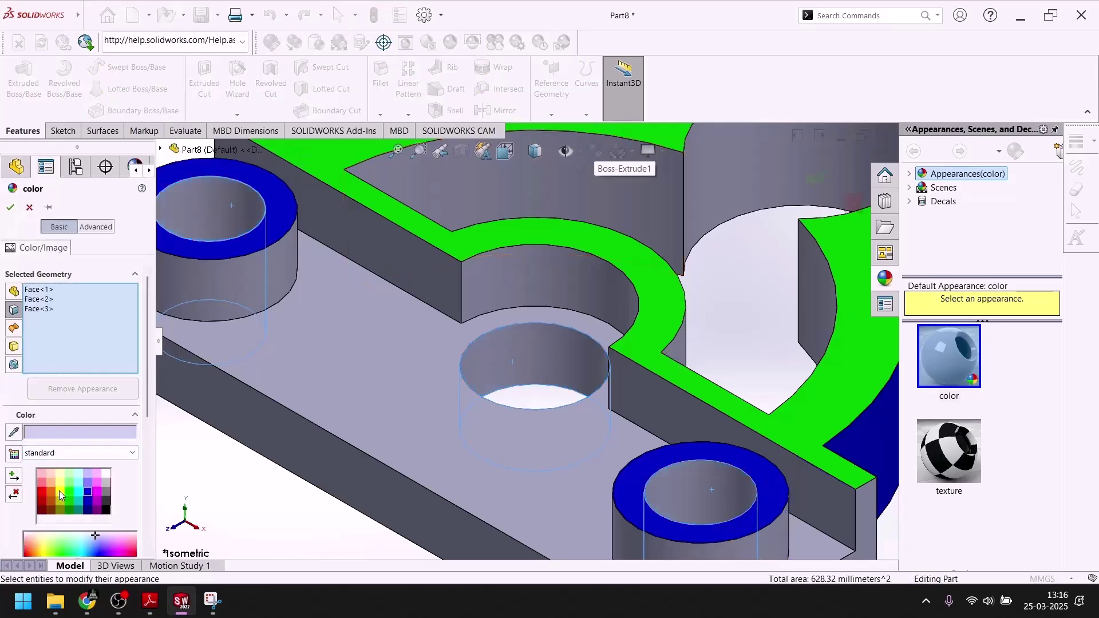
click(60, 491)
scroll(308, 355, up, 5)
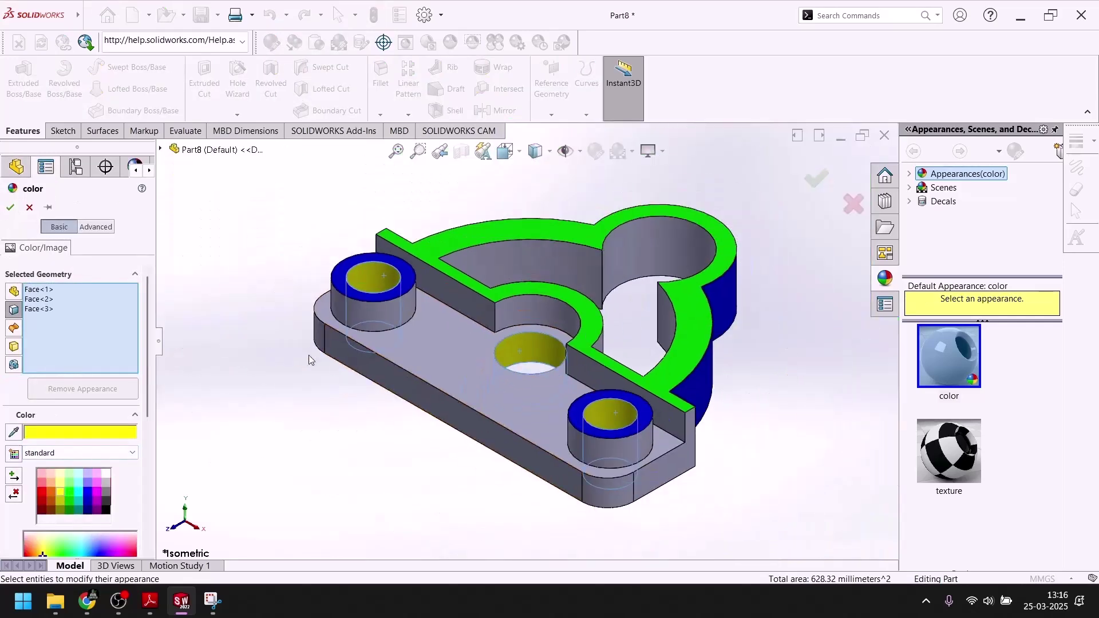
click(10, 208)
Apply a dark purple color to the two rounded corner faces of the base plate.
click(600, 486)
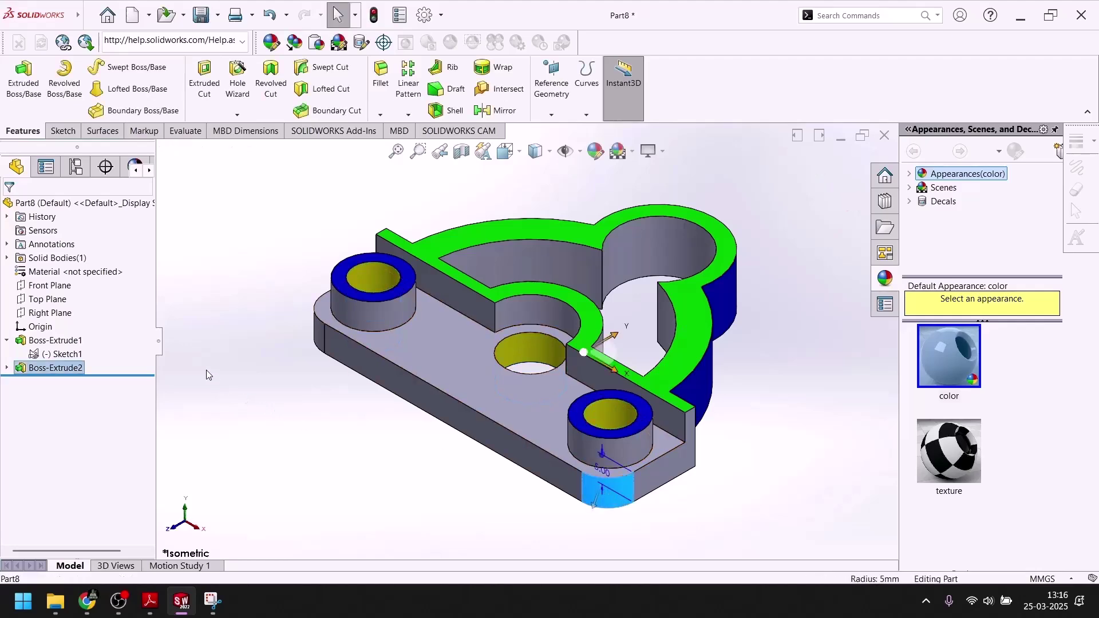
middle_drag(207, 374, 290, 417)
ctrl+click(479, 375)
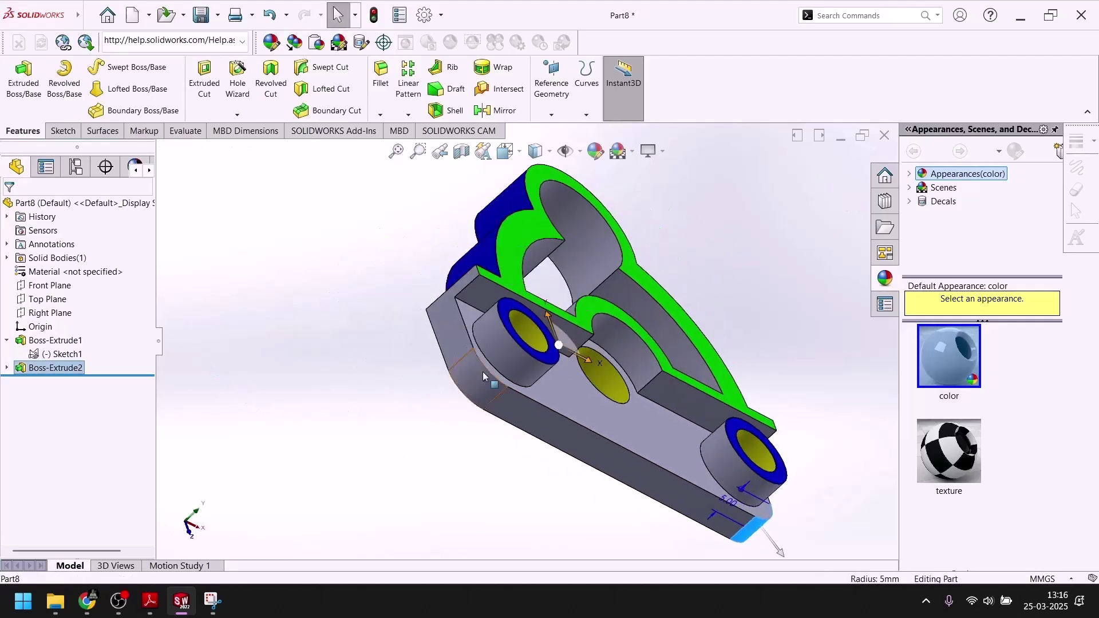
click(595, 150)
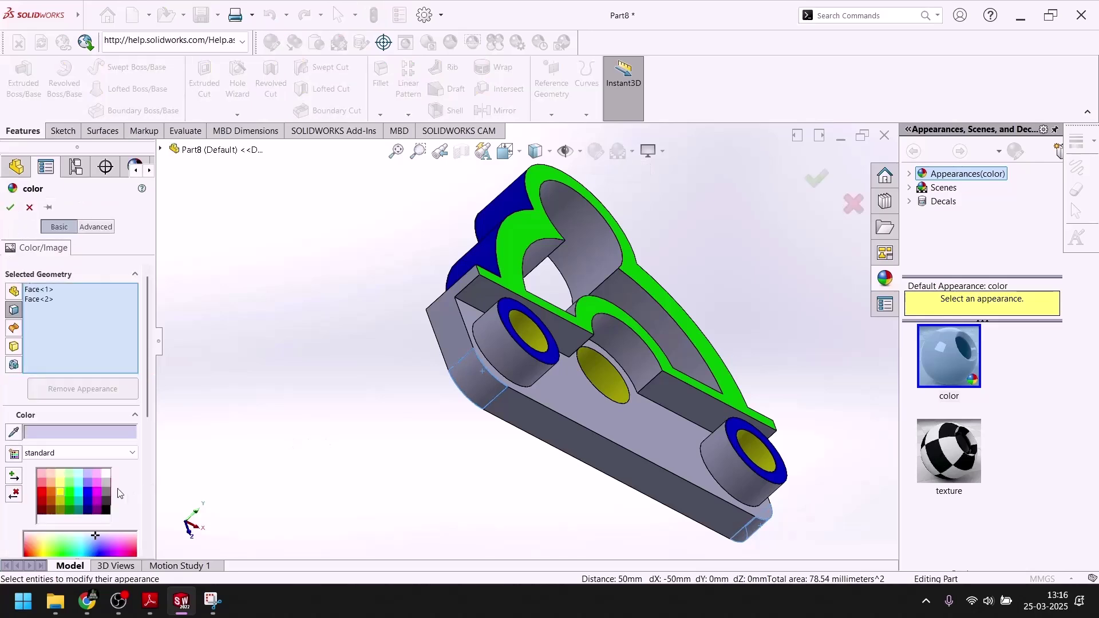
click(100, 511)
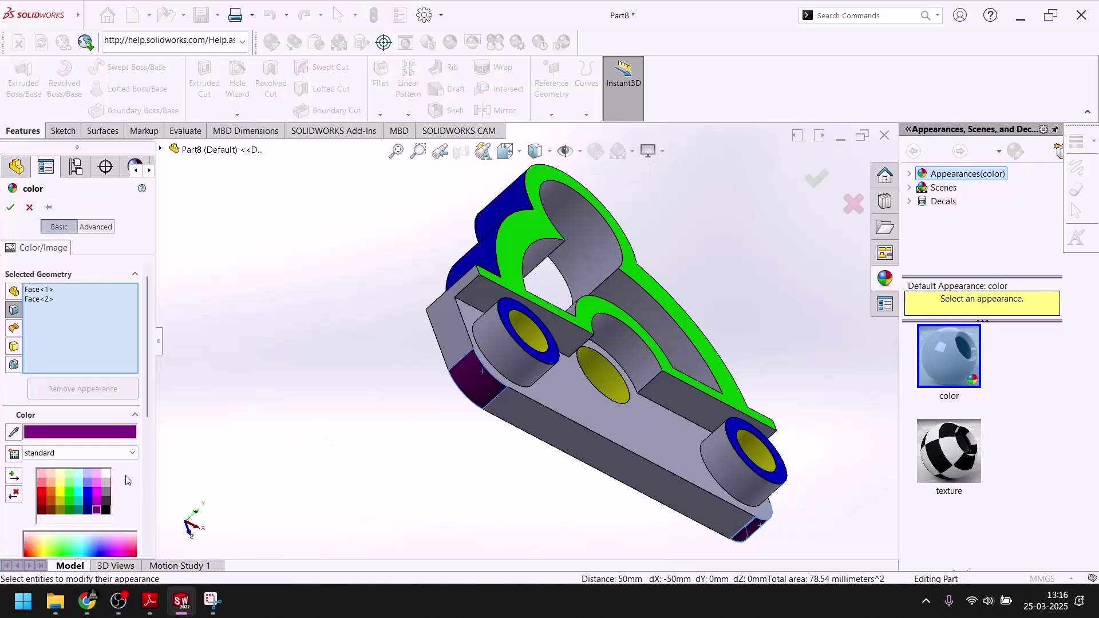
click(10, 209)
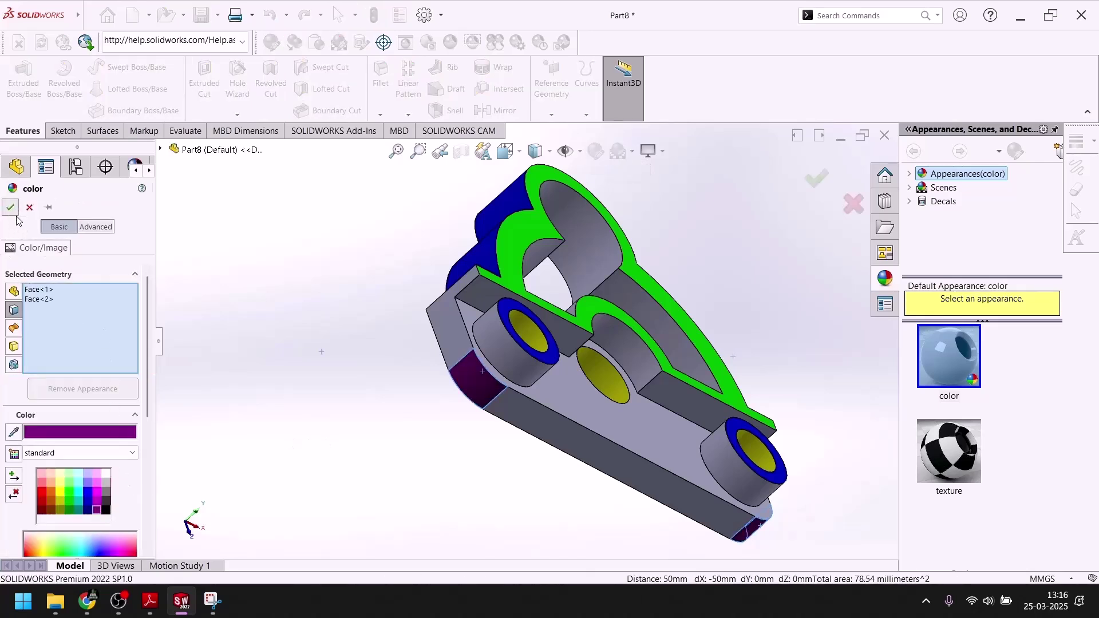
Apply a black color to the outer cylindrical faces of both bosses.
middle_drag(376, 484, 284, 429)
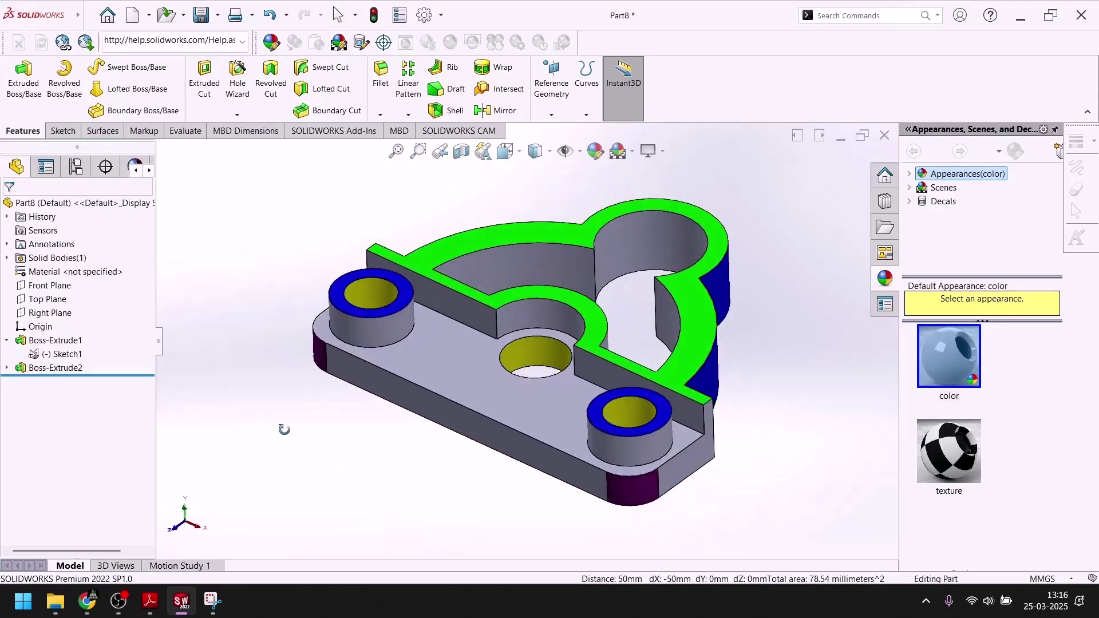
scroll(490, 435, down, 2)
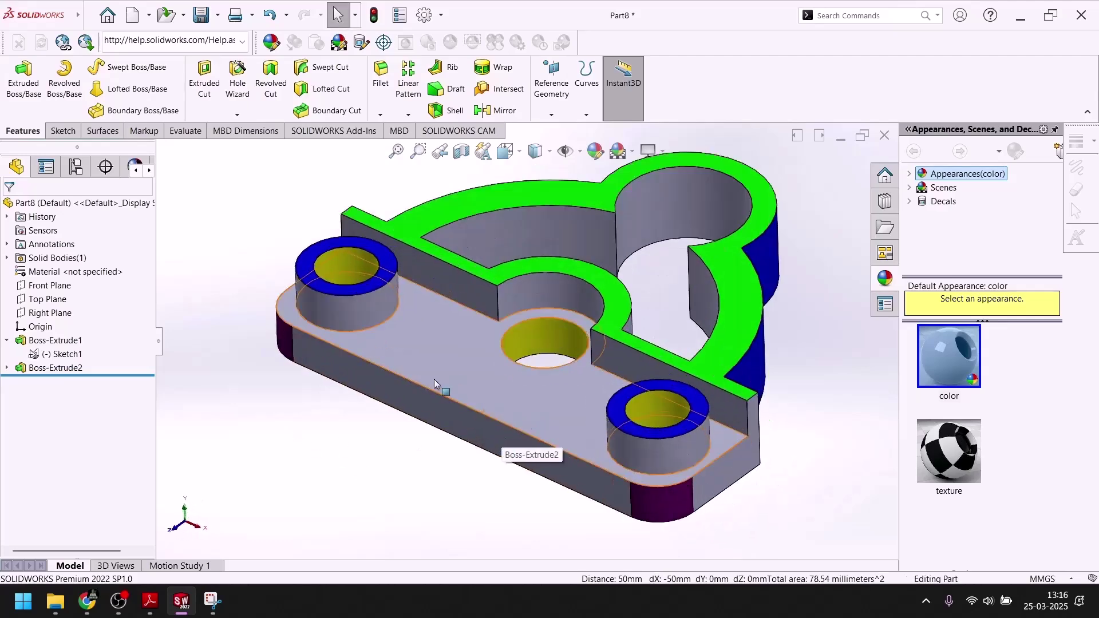
click(336, 314)
ctrl+click(671, 448)
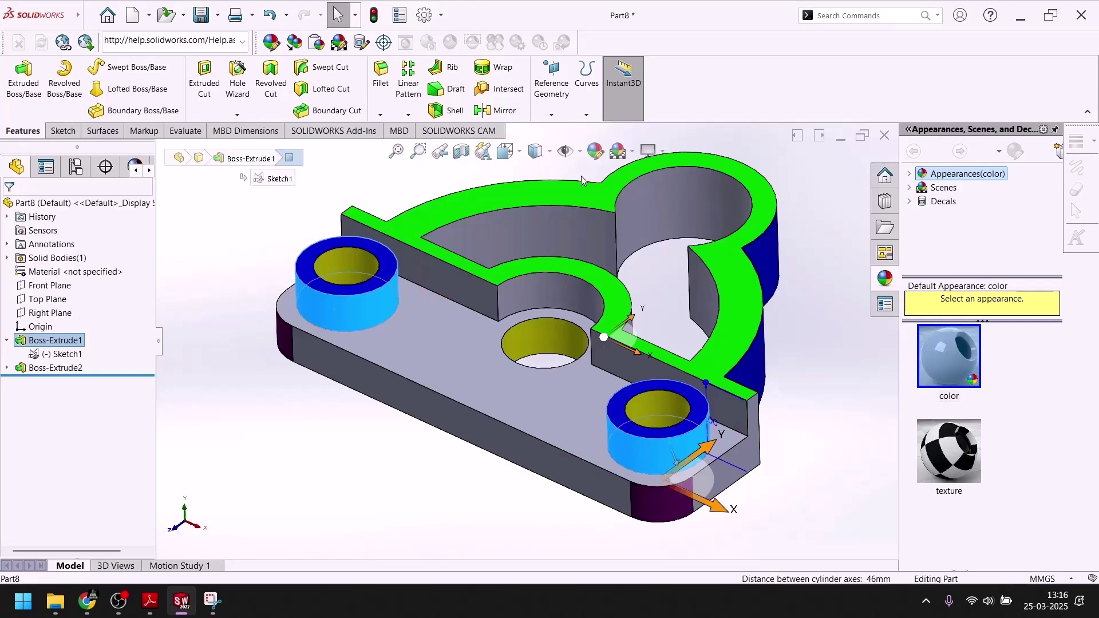
key(Escape)
click(373, 303)
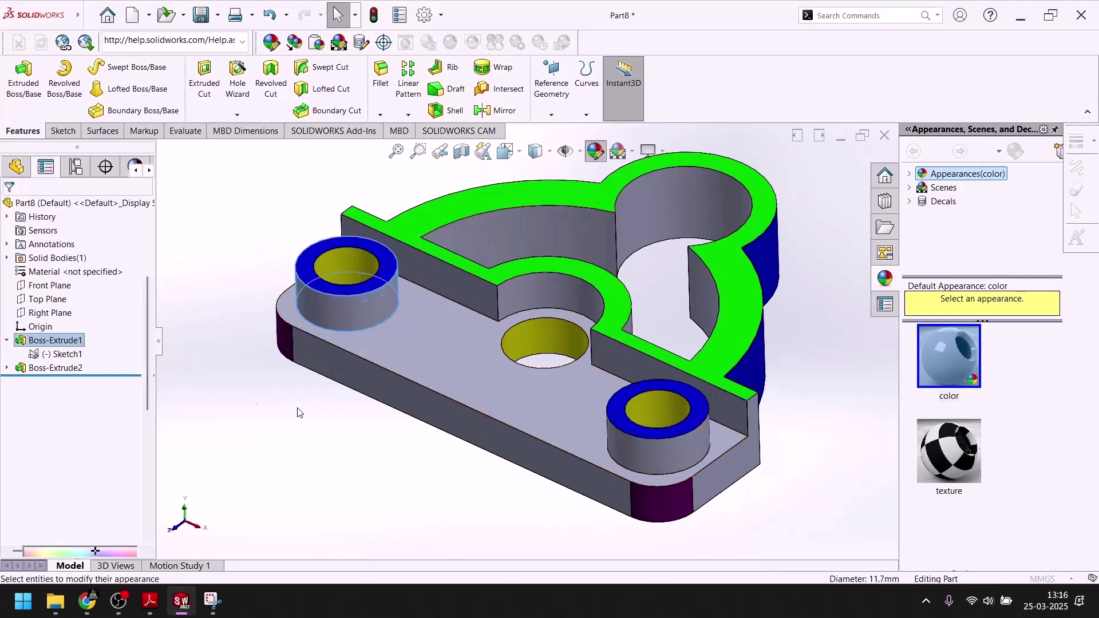
click(106, 510)
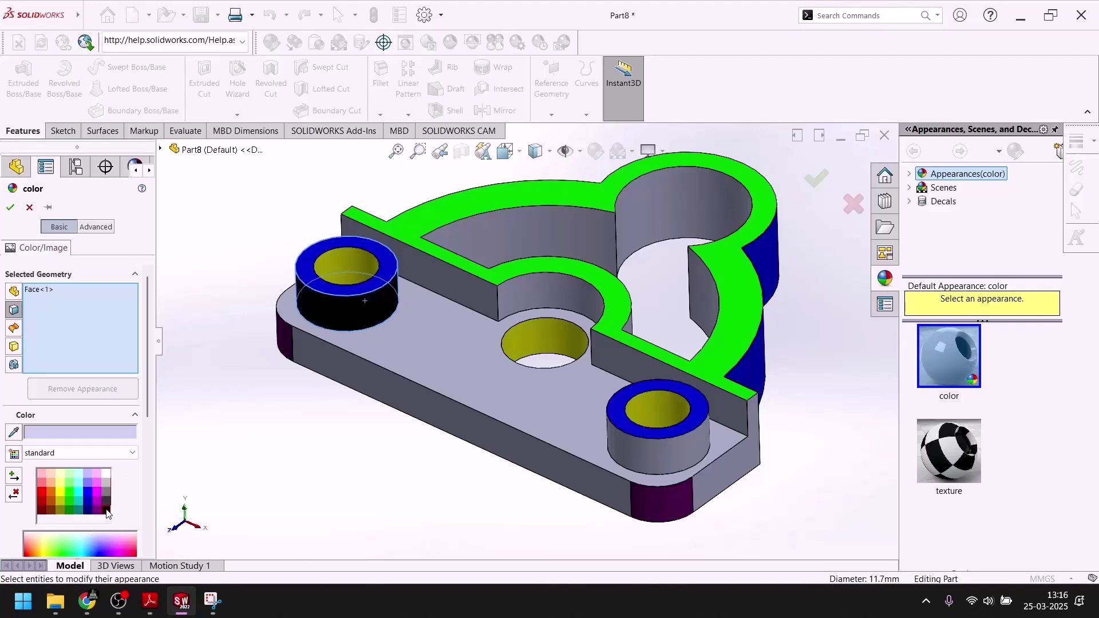
click(687, 450)
click(11, 208)
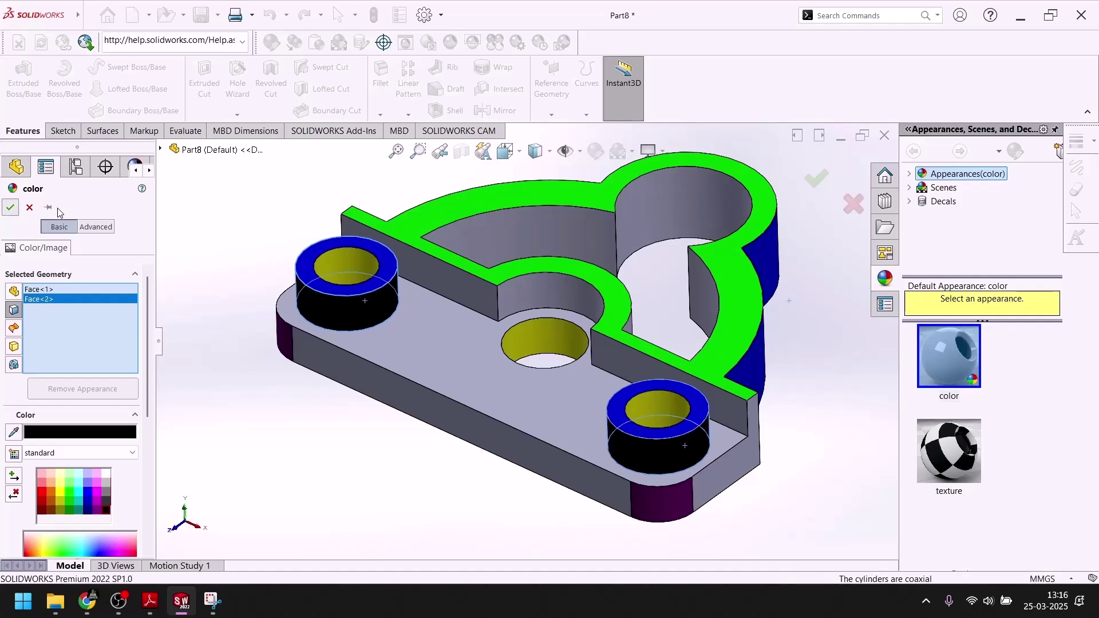
Apply a dark purple color to the concave arc face of the raised wall around the central hole.
scroll(495, 347, down, 2)
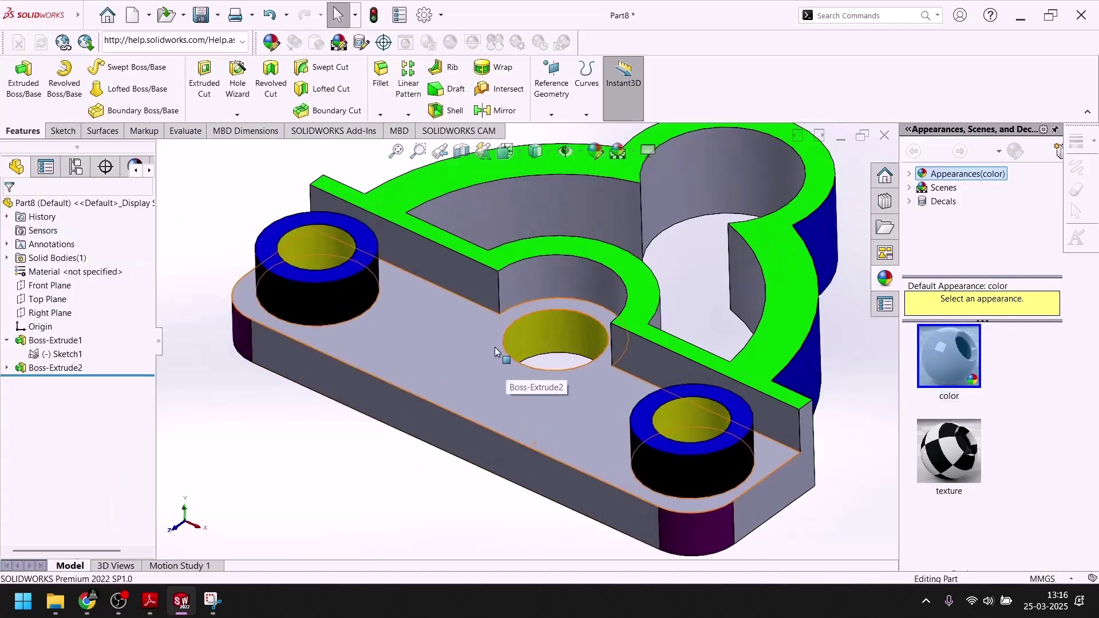
click(542, 280)
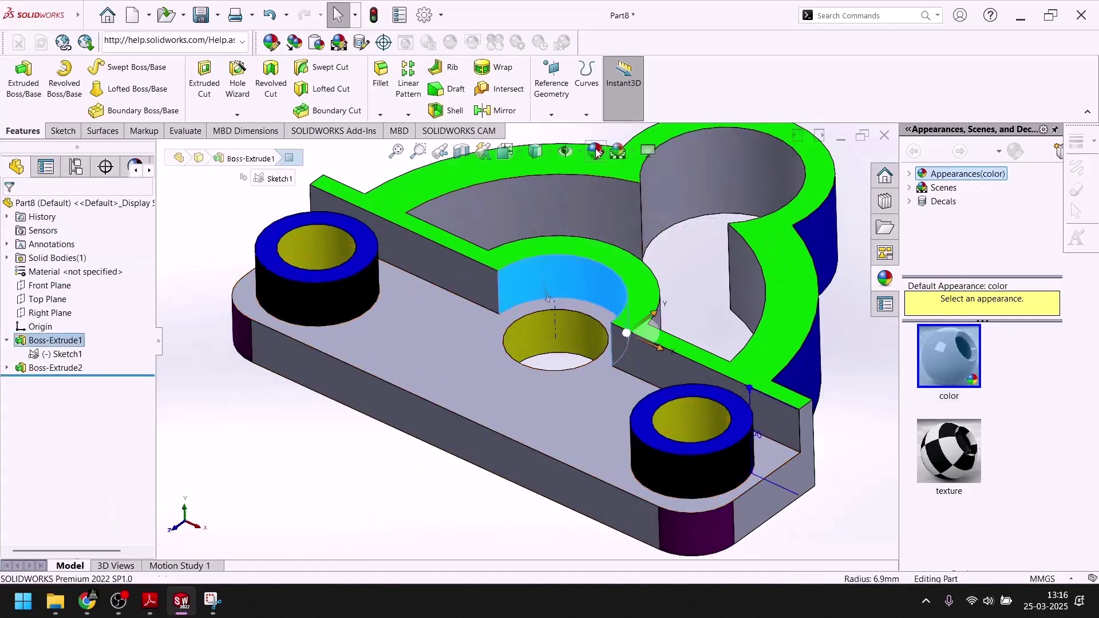
click(595, 151)
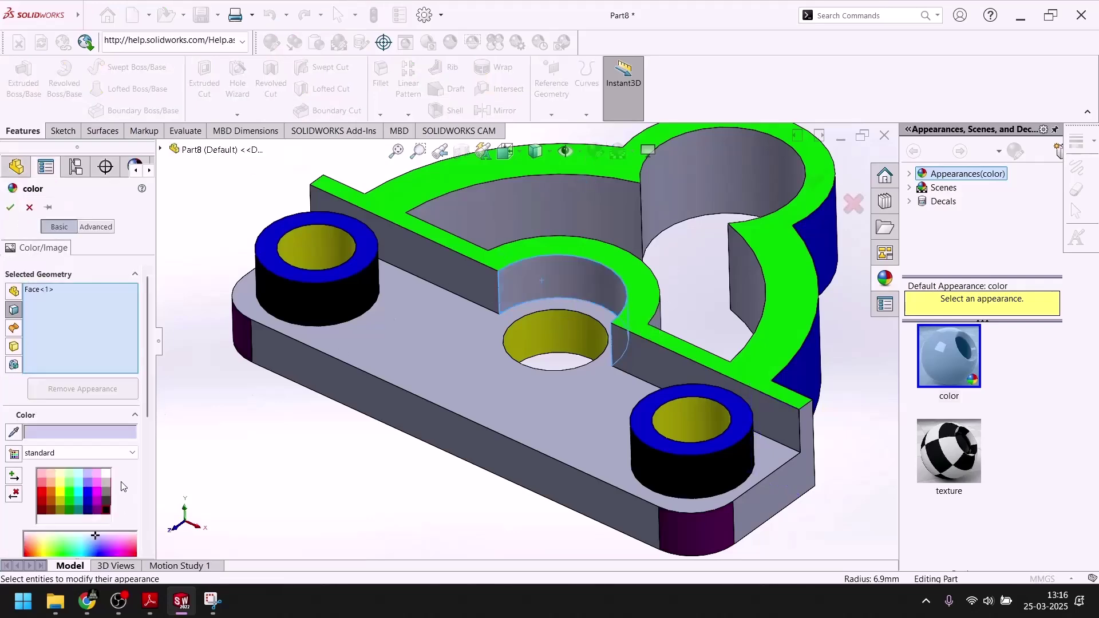
click(98, 510)
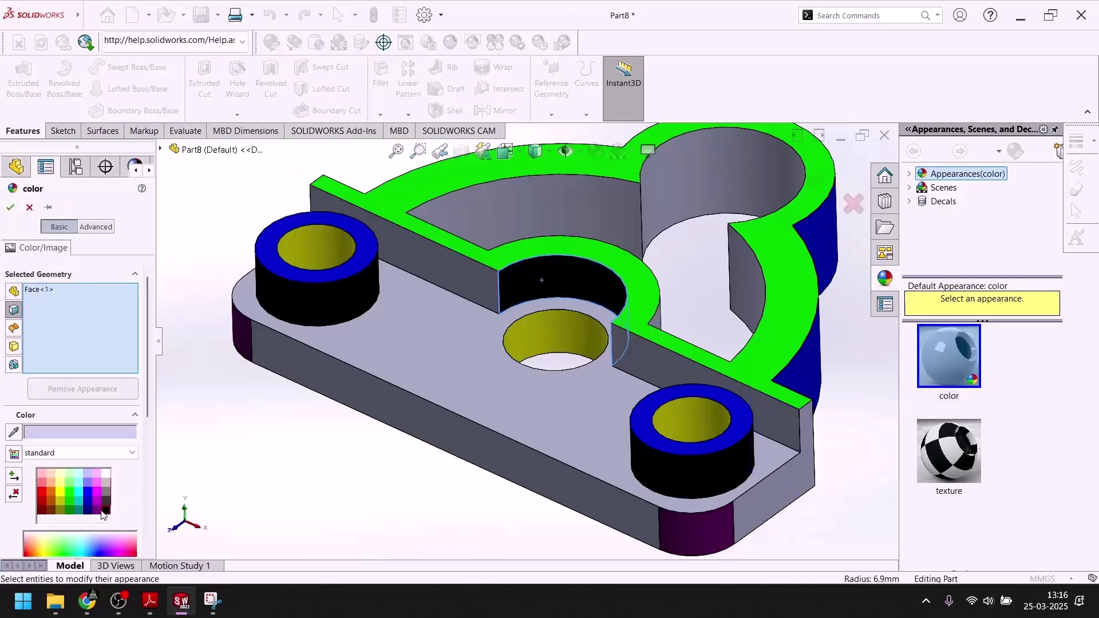
click(10, 208)
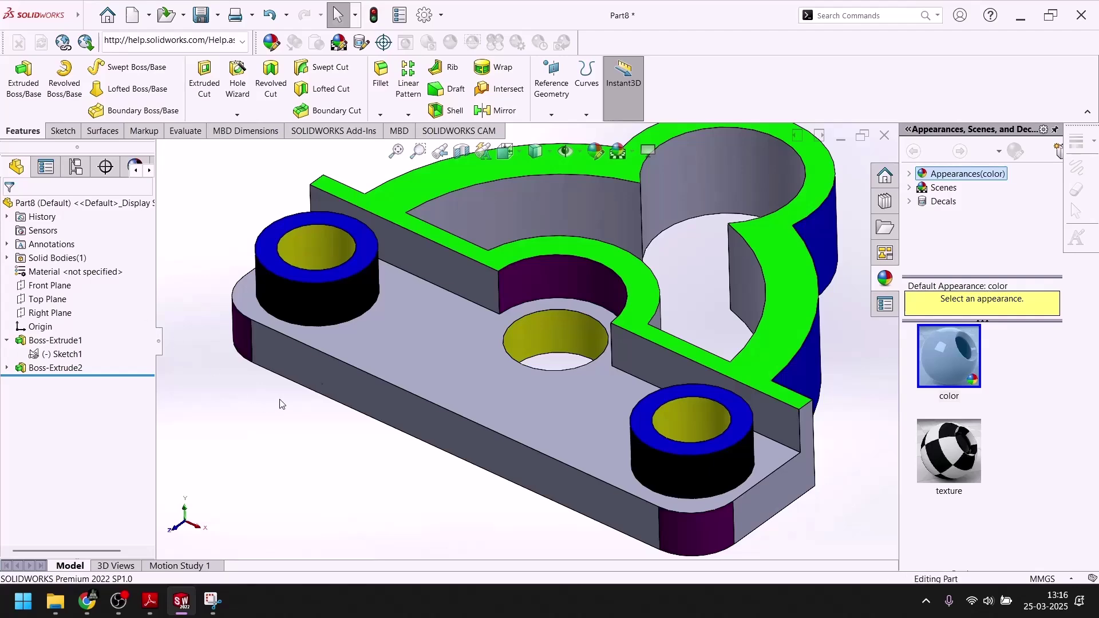
Apply a dark brown color to the base plate's long front face and the two curved inner side faces of the large opening.
middle_drag(552, 302, 479, 386)
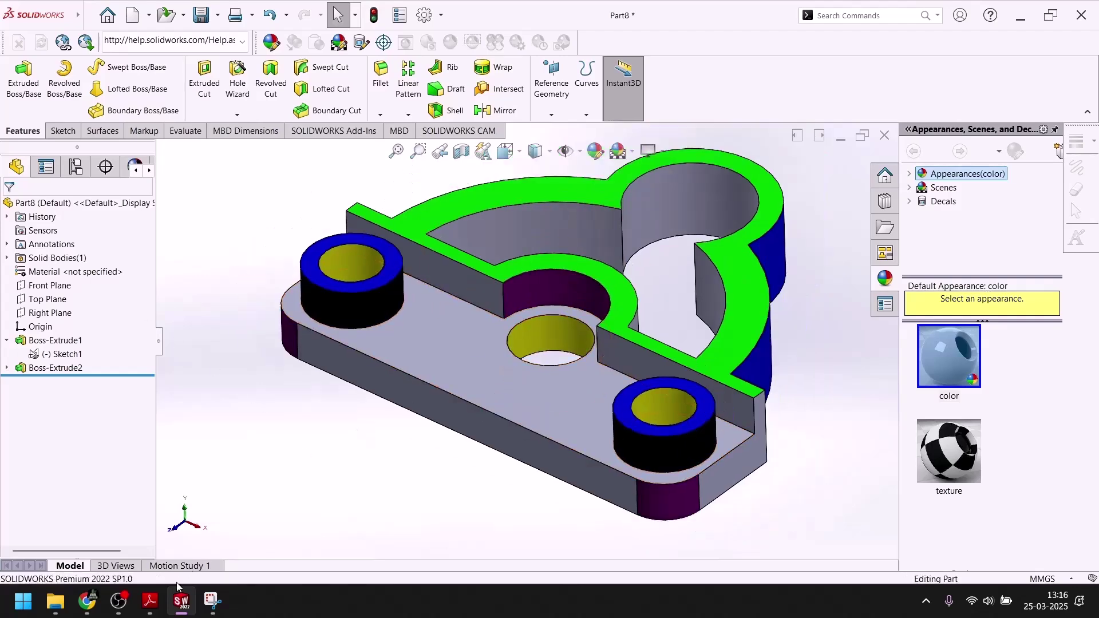
click(181, 605)
click(181, 602)
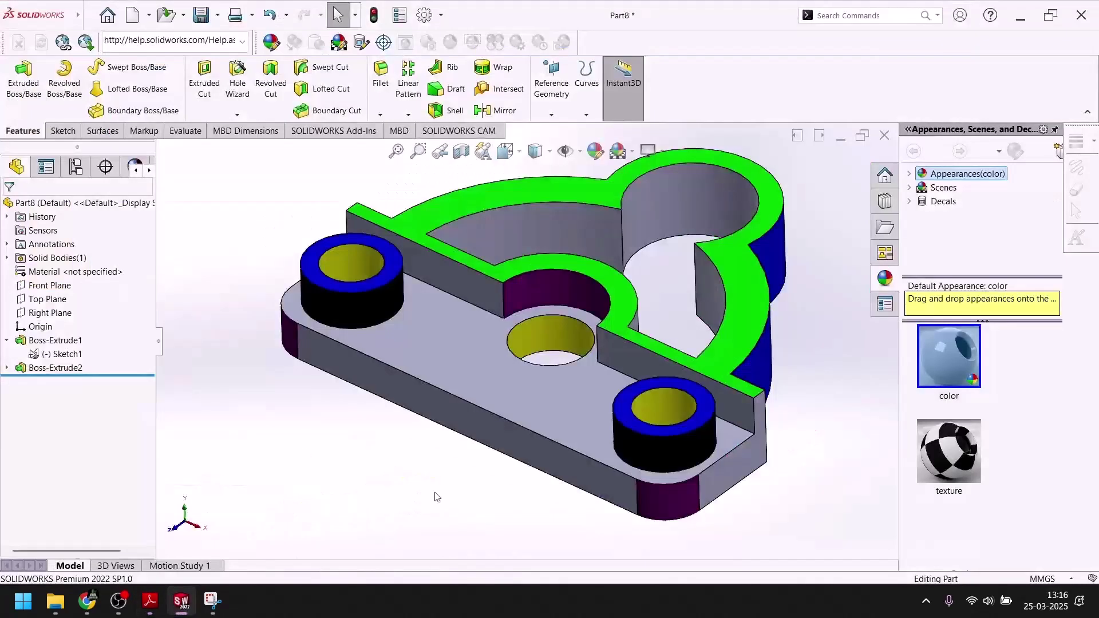
click(492, 437)
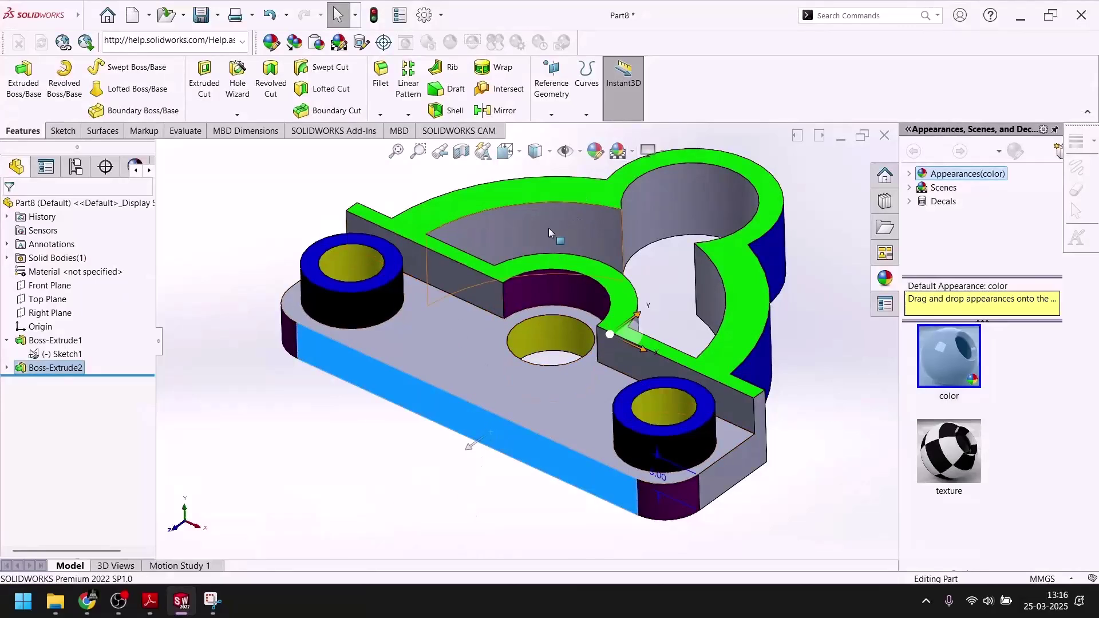
ctrl+click(622, 218)
ctrl+click(688, 199)
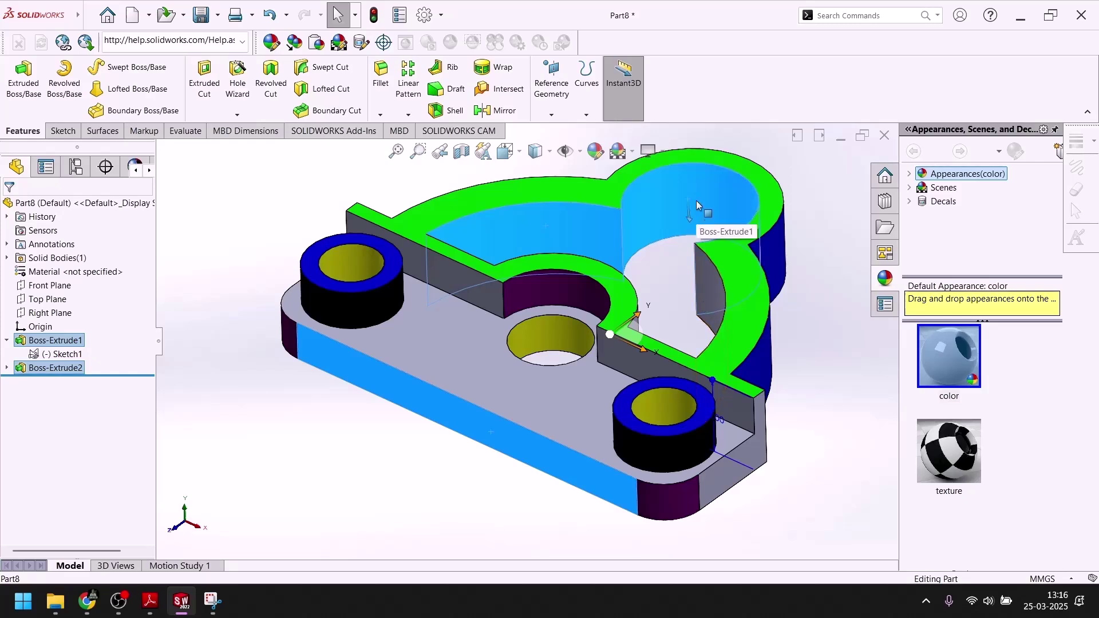
ctrl+click(696, 204)
ctrl+click(705, 302)
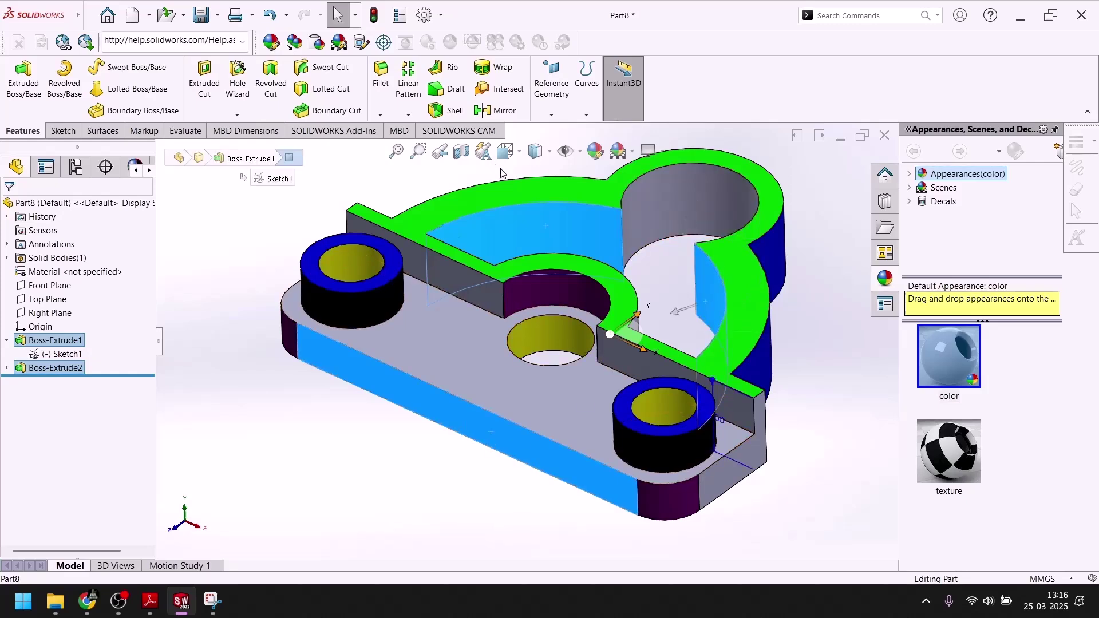
click(593, 151)
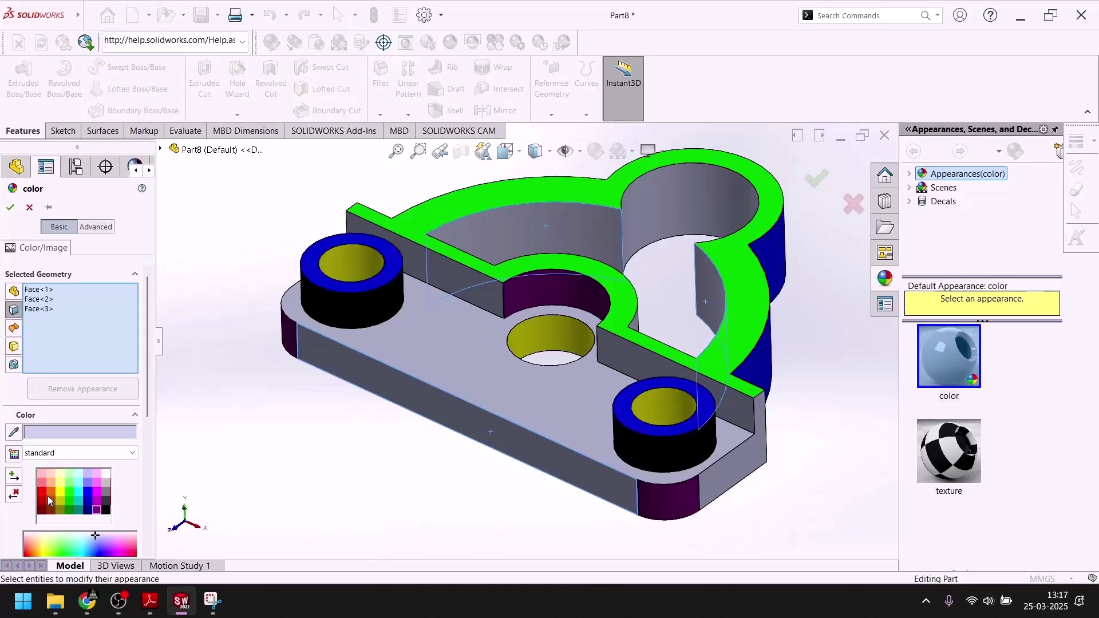
click(48, 495)
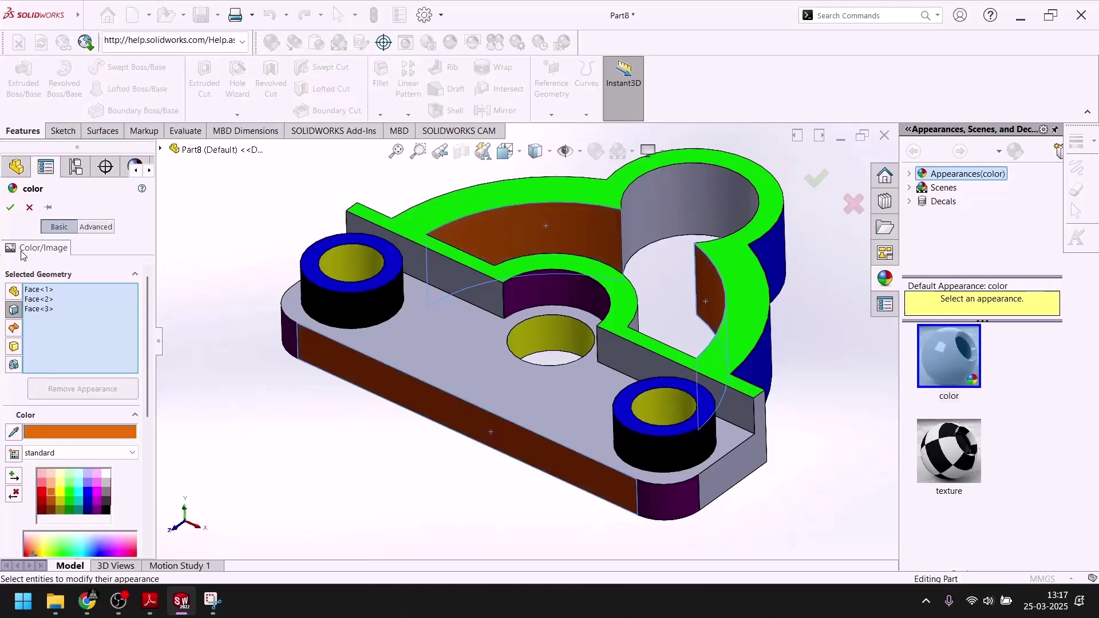
click(50, 503)
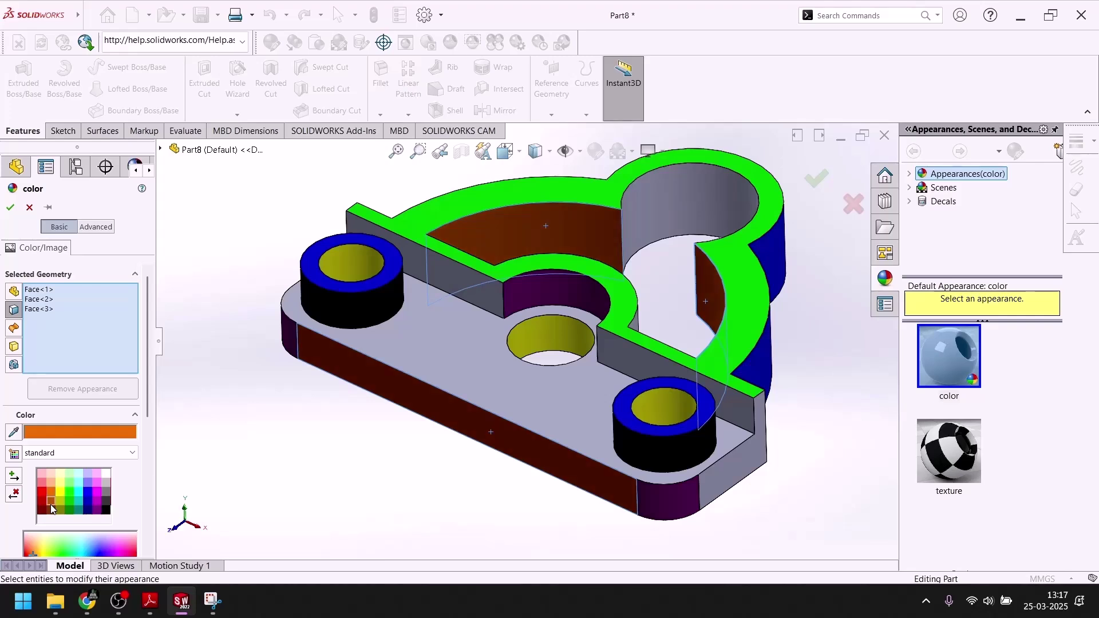
click(48, 512)
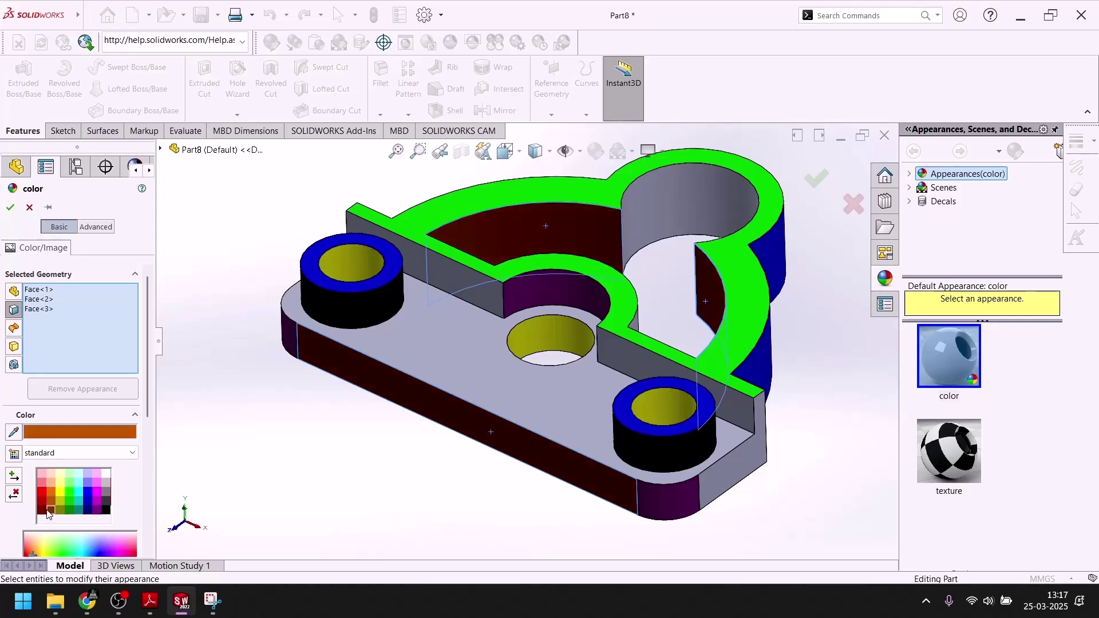
click(10, 209)
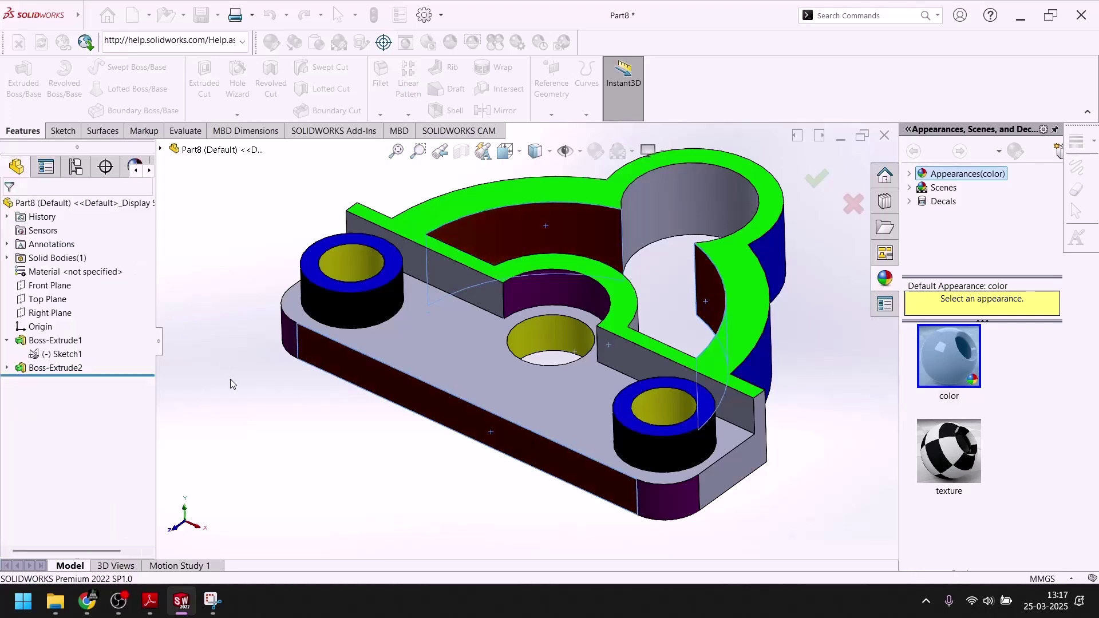
click(452, 280)
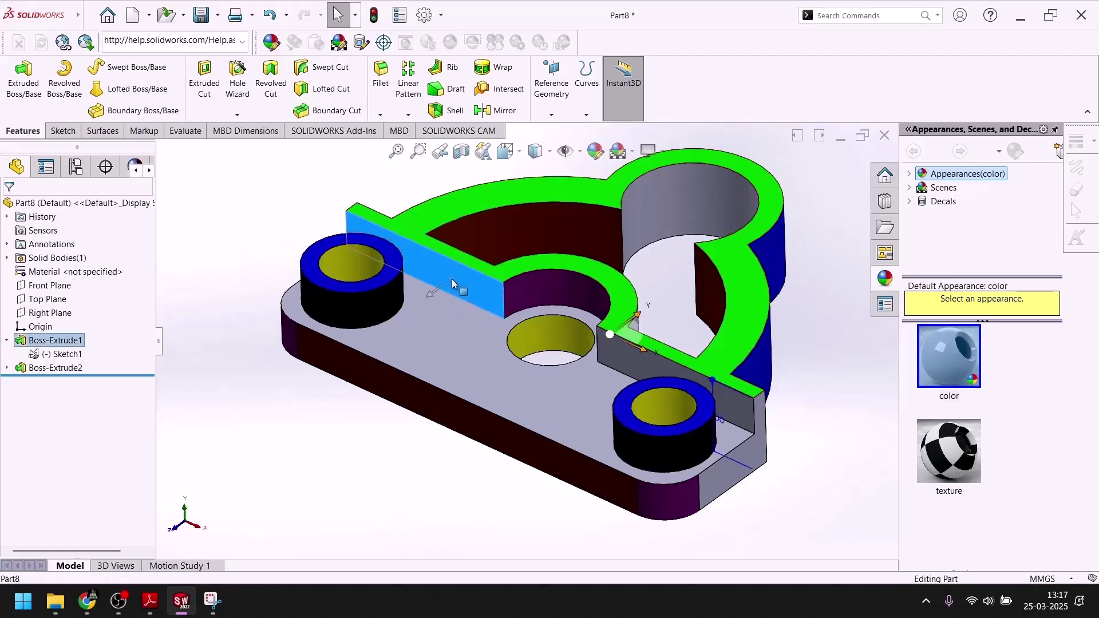
ctrl+click(644, 371)
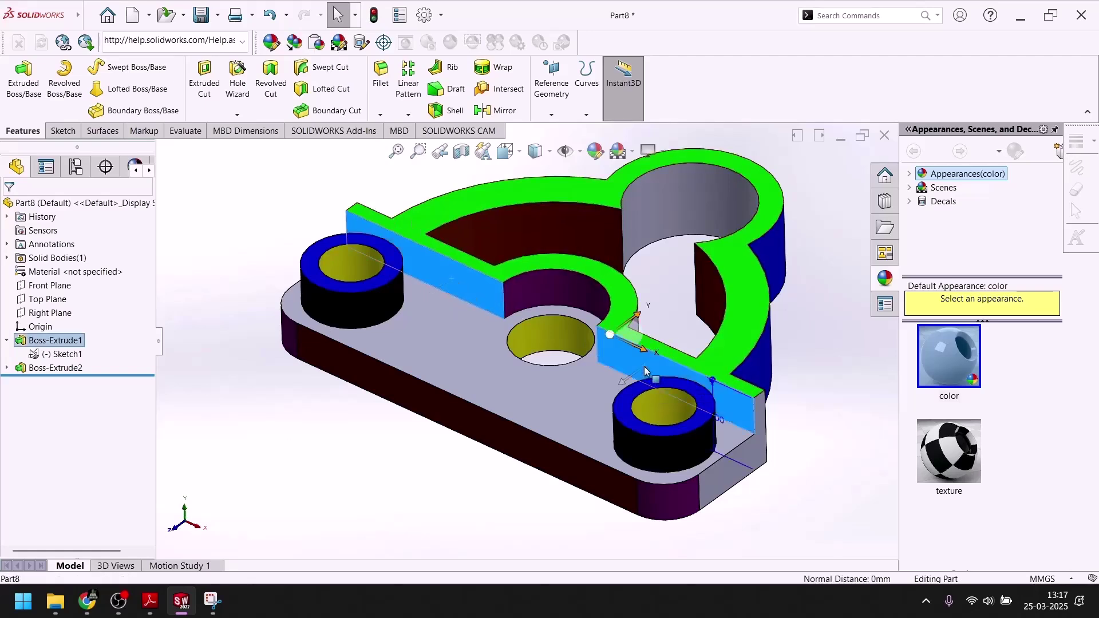
ctrl+click(721, 475)
scroll(559, 451, up, 3)
click(458, 449)
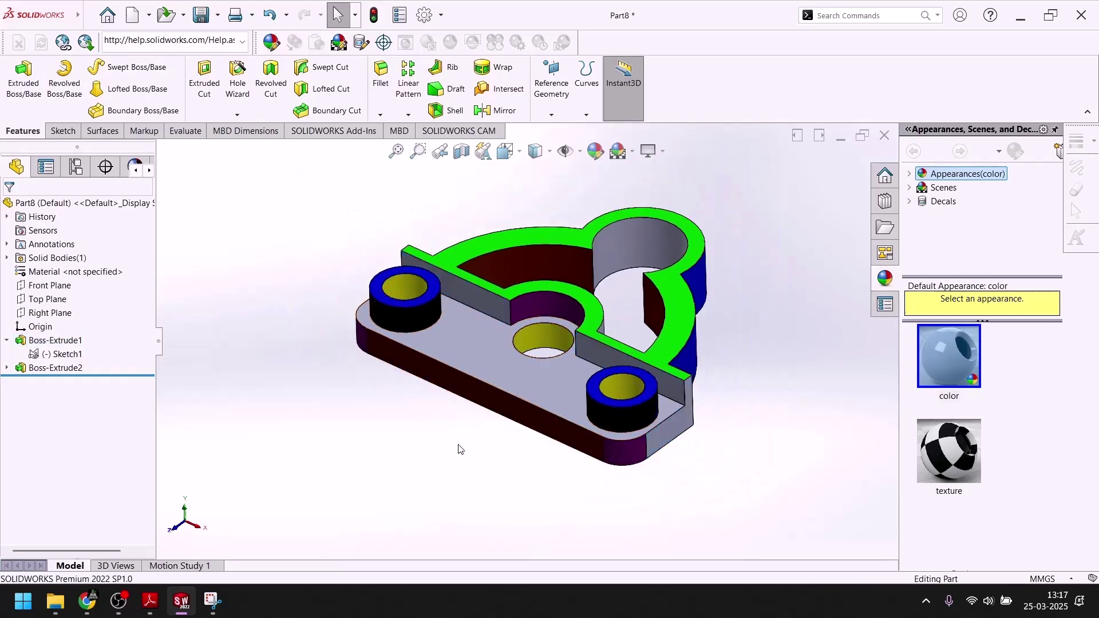
Apply a black color to the flat end faces on both short sides of the bracket.
click(677, 432)
ctrl+click(573, 410)
middle_drag(572, 410, 632, 449)
click(547, 344)
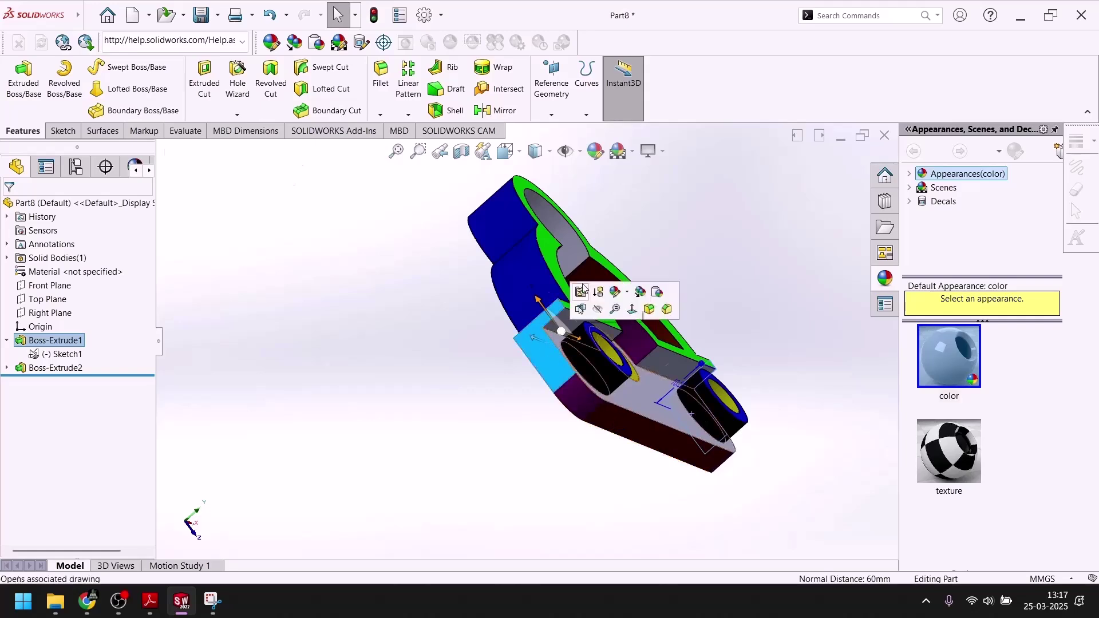
click(596, 156)
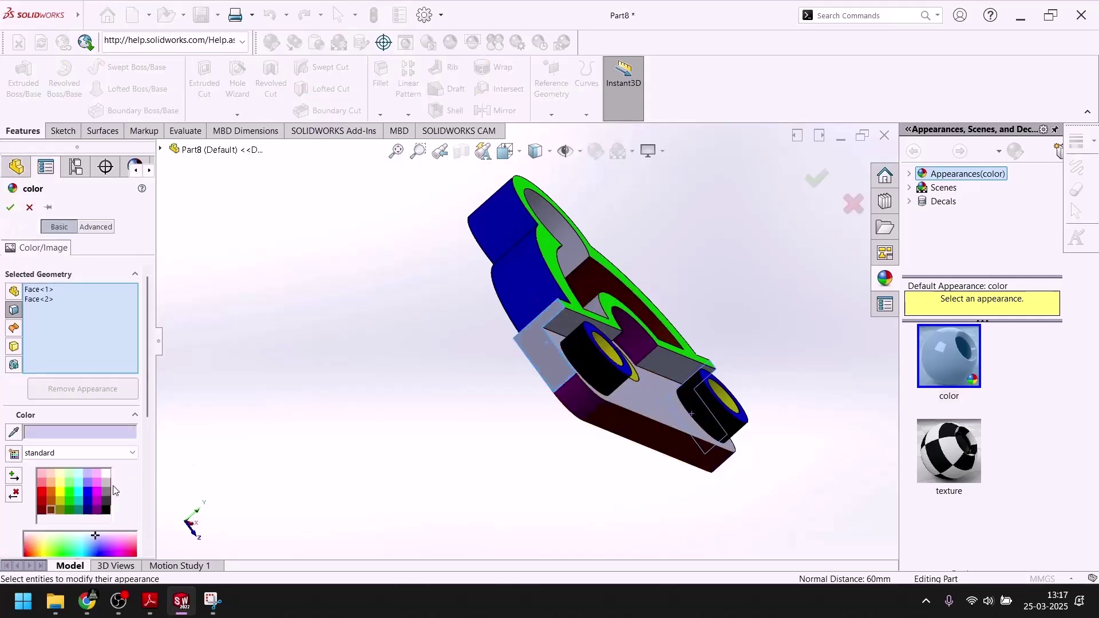
click(106, 511)
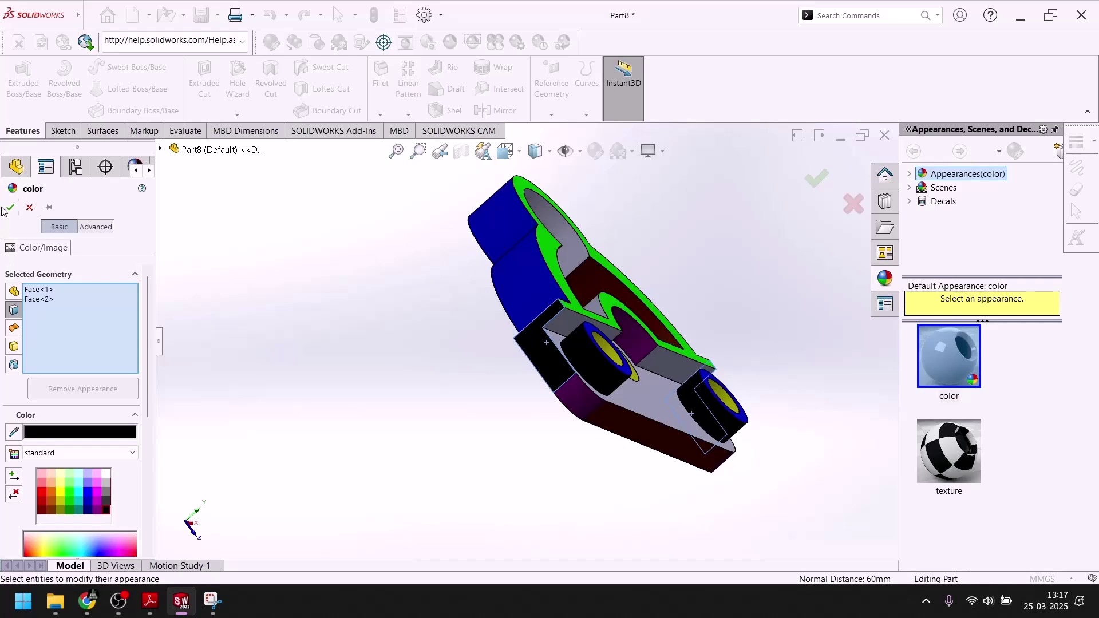
click(10, 207)
Apply a dark blue color to the base plate's top face and the inner cylindrical face of the large rounded lobe.
middle_drag(370, 415, 265, 386)
click(469, 322)
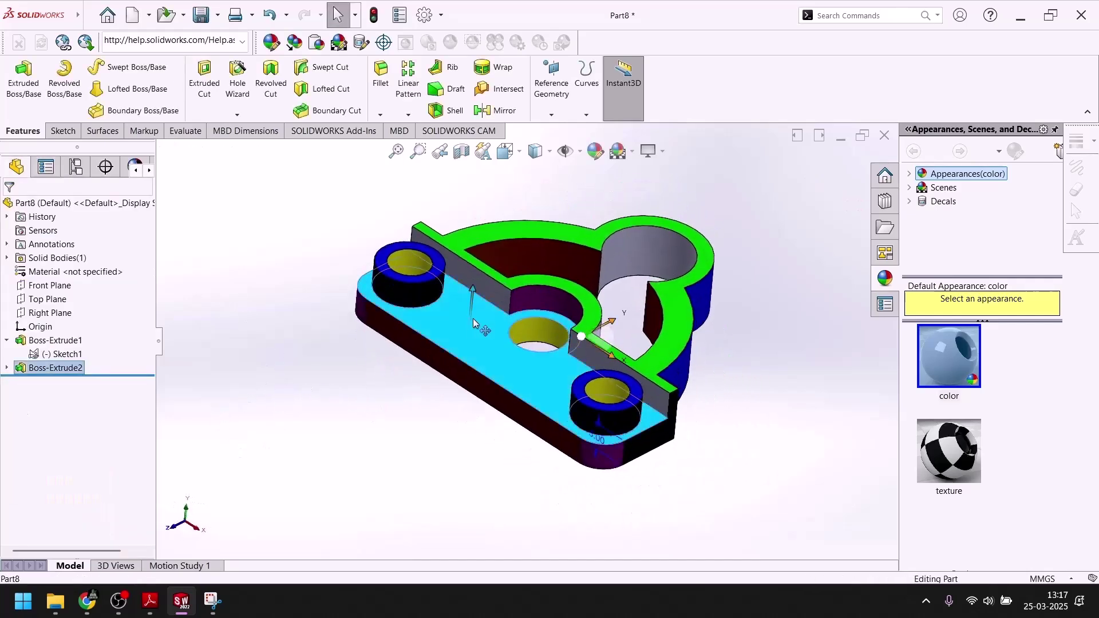
ctrl+click(666, 245)
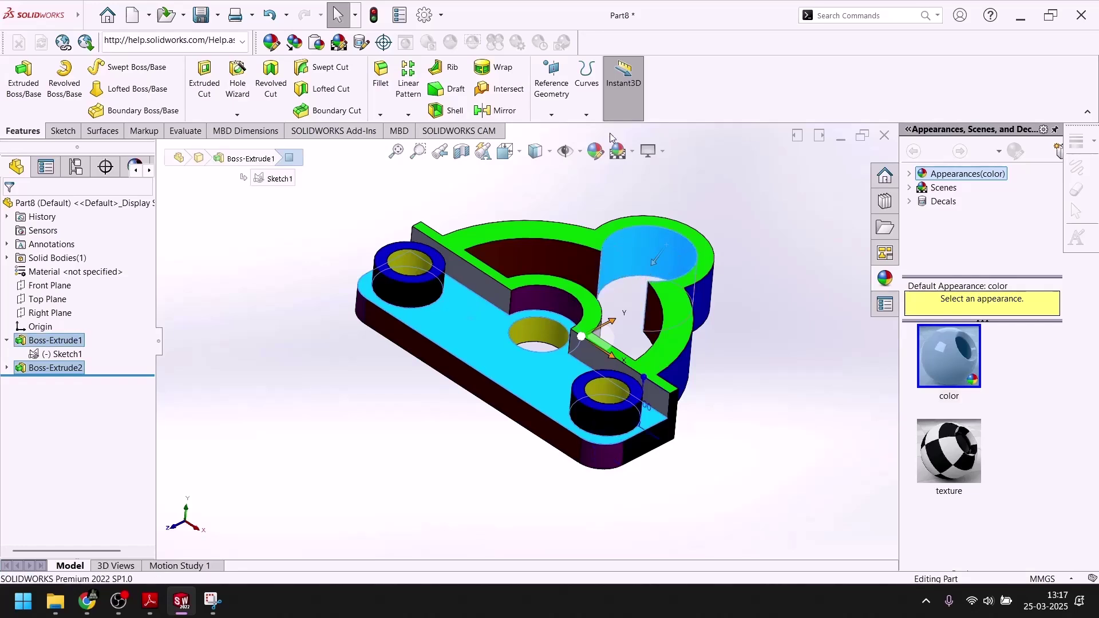
click(596, 151)
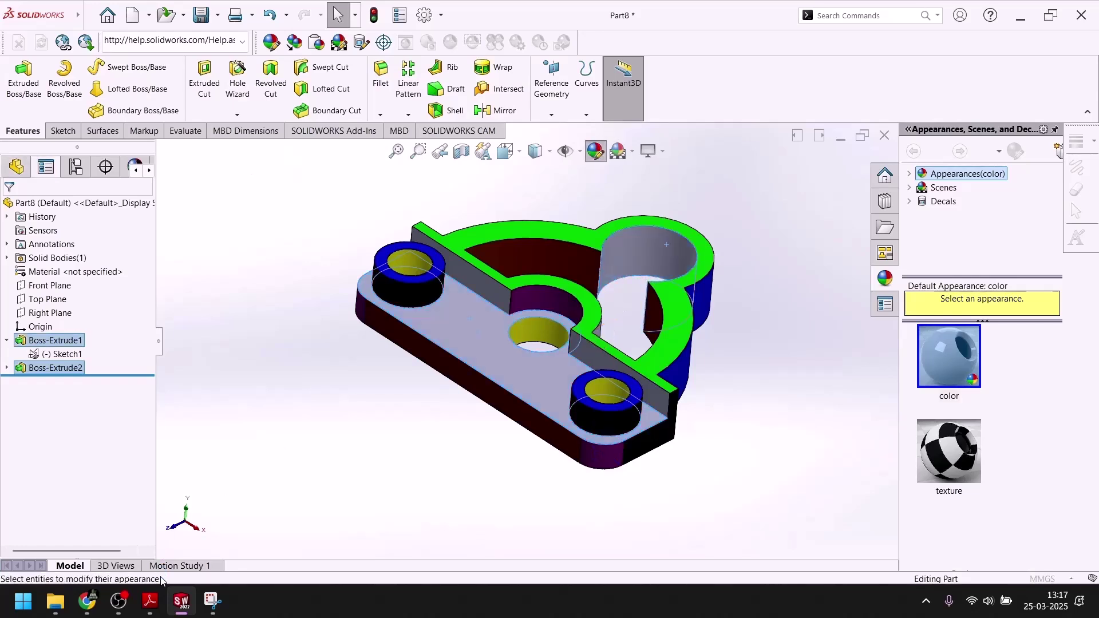
click(87, 511)
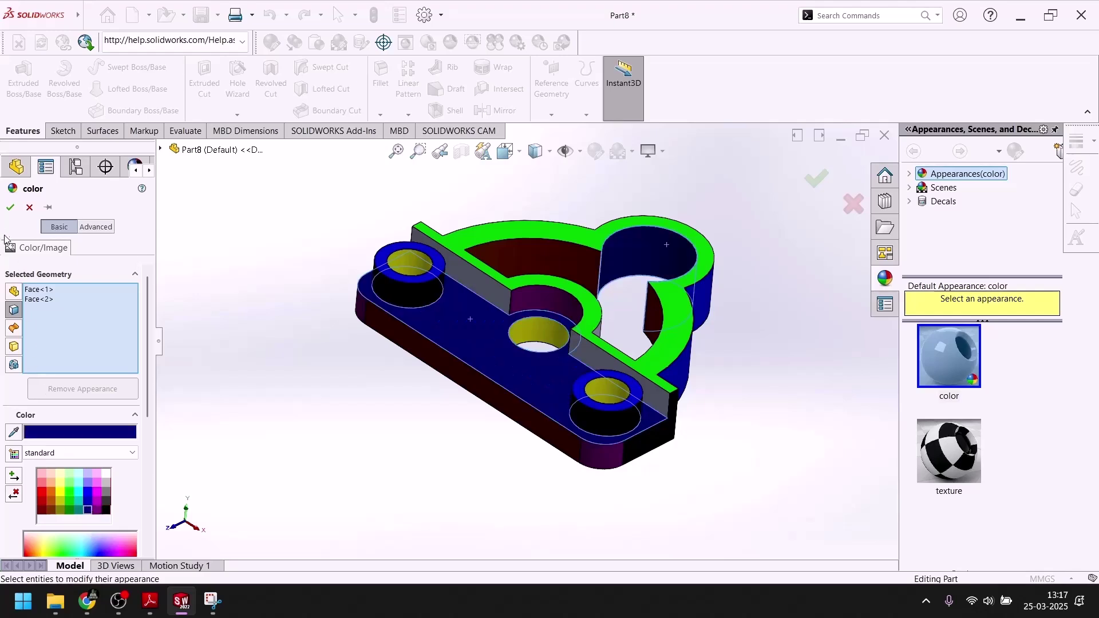
click(10, 208)
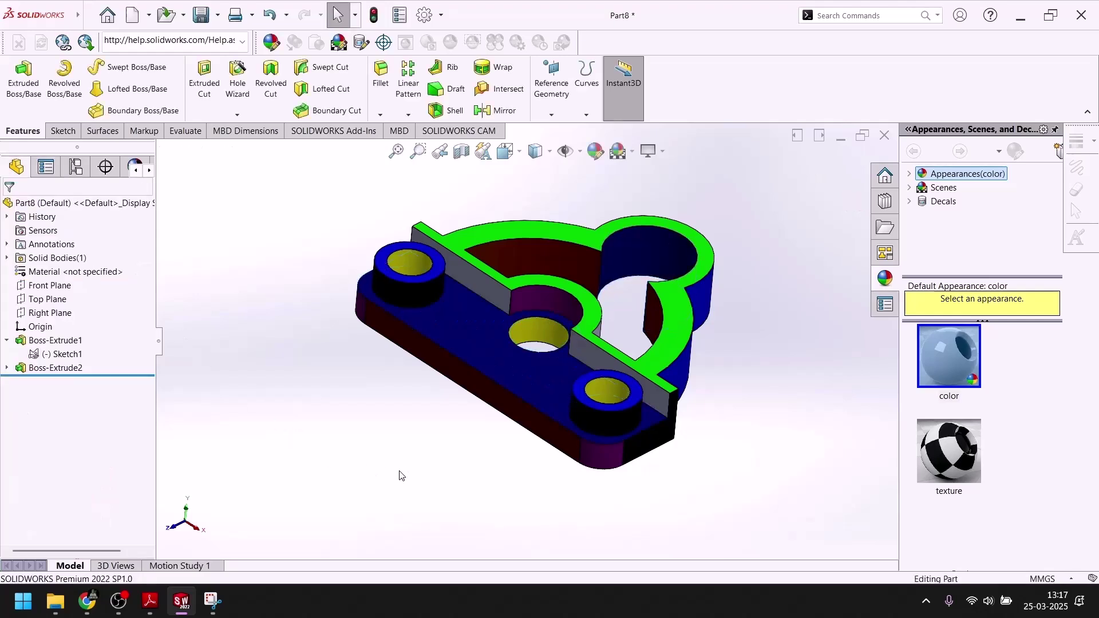
Apply a cyan color to the base plate's top face and both flat front faces of the raised wall.
click(474, 323)
ctrl+click(475, 284)
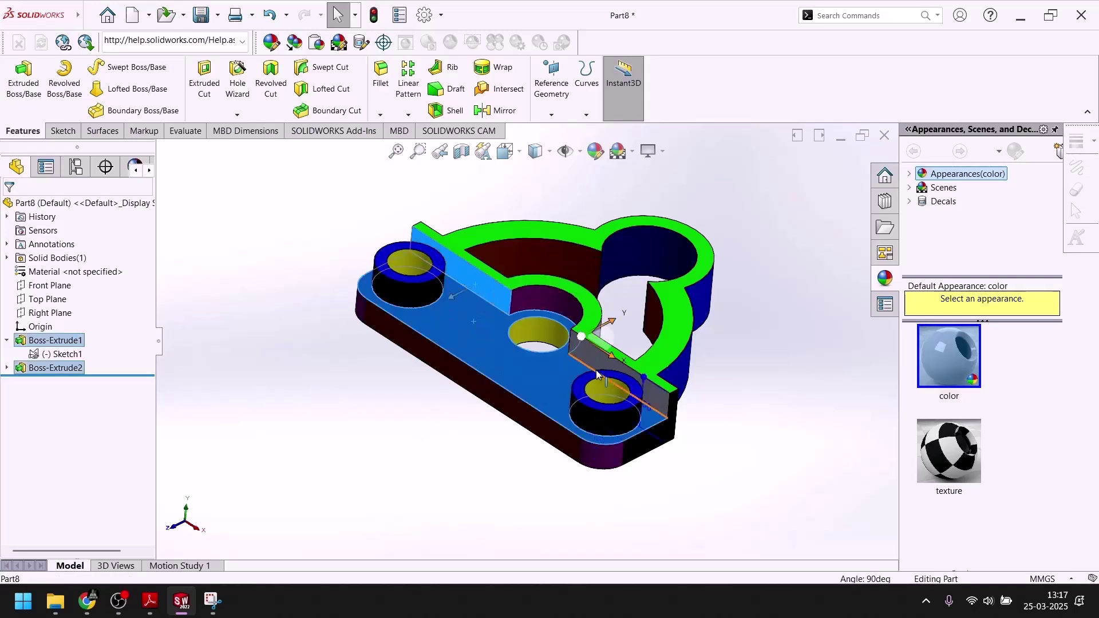
click(595, 154)
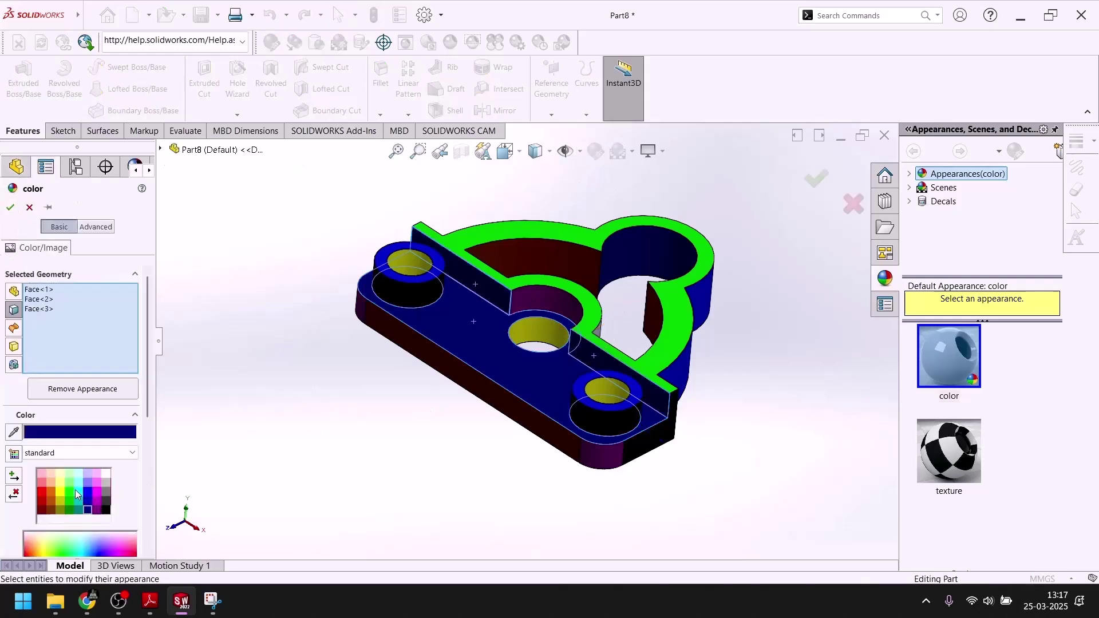
click(79, 495)
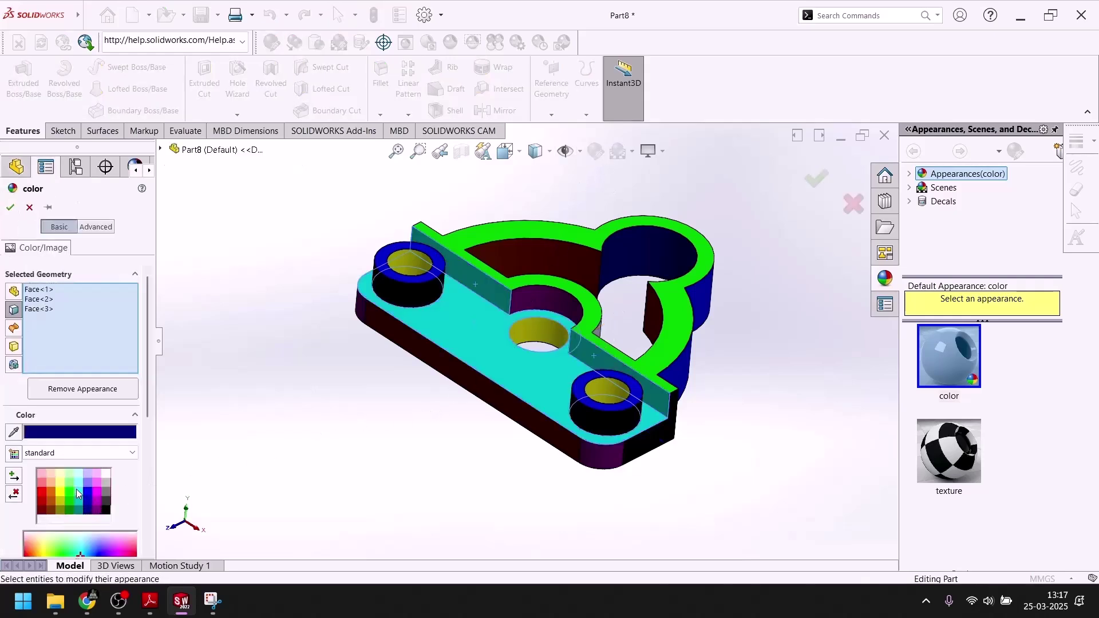
click(10, 208)
Orient the part to the isometric view and apply a plain white background scene.
key(space)
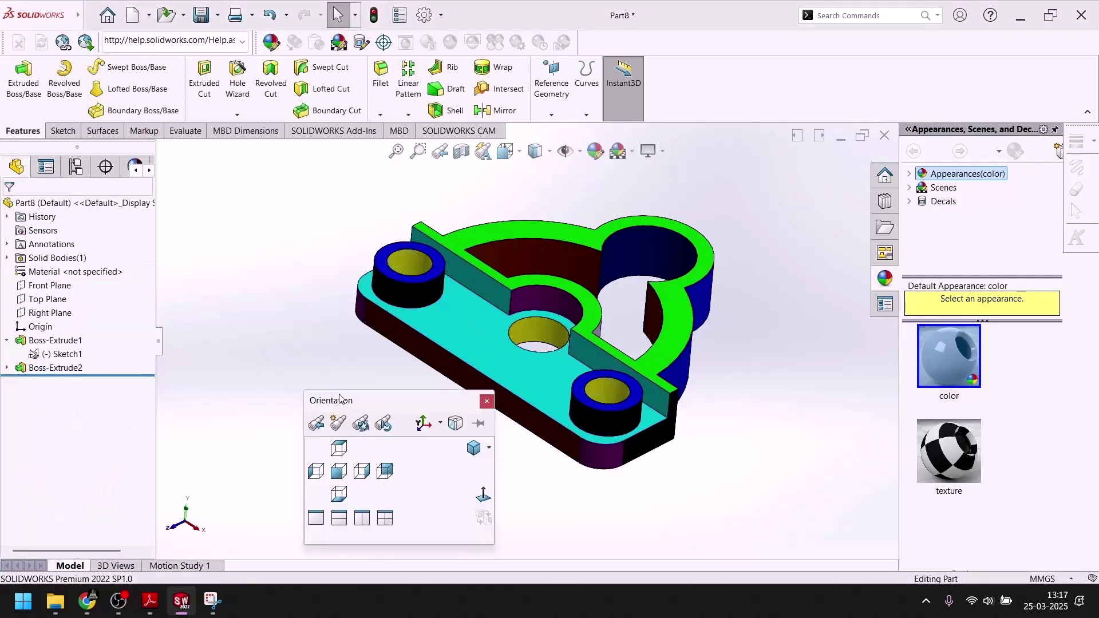
click(473, 449)
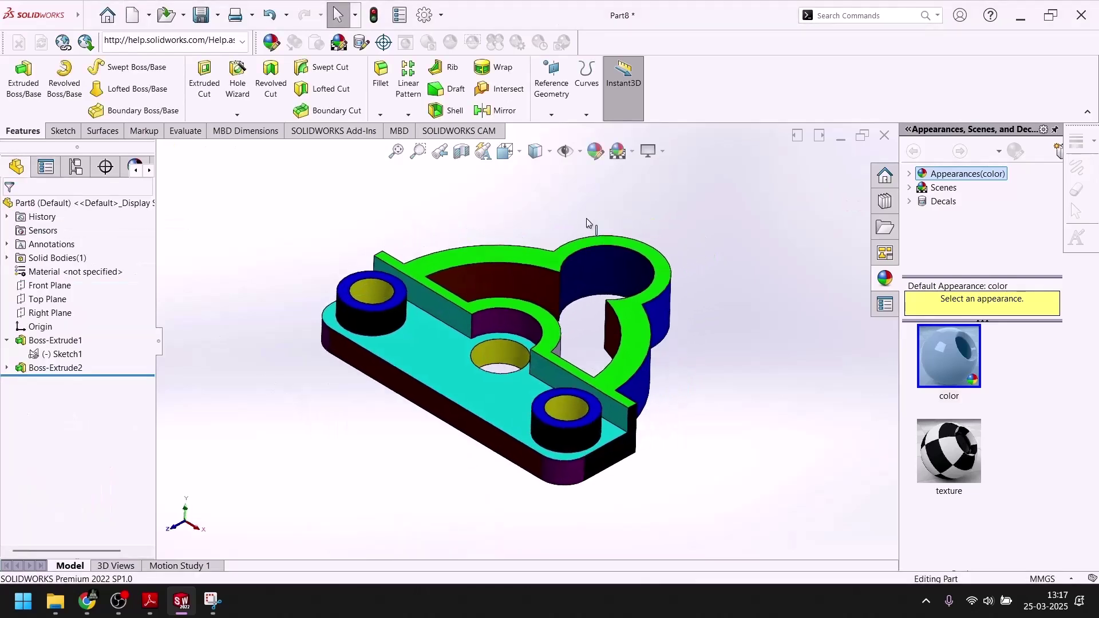
click(653, 151)
click(619, 151)
click(652, 182)
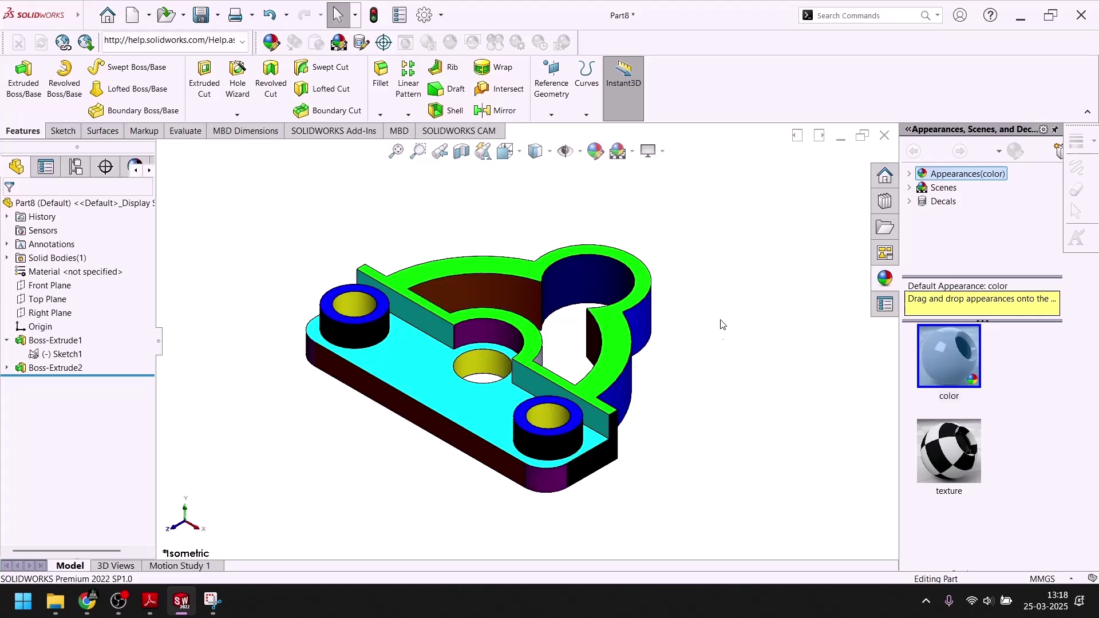
Switch to Snipping Tool and capture a rectangular screenshot of the whole colored bracket on its white background.
click(213, 601)
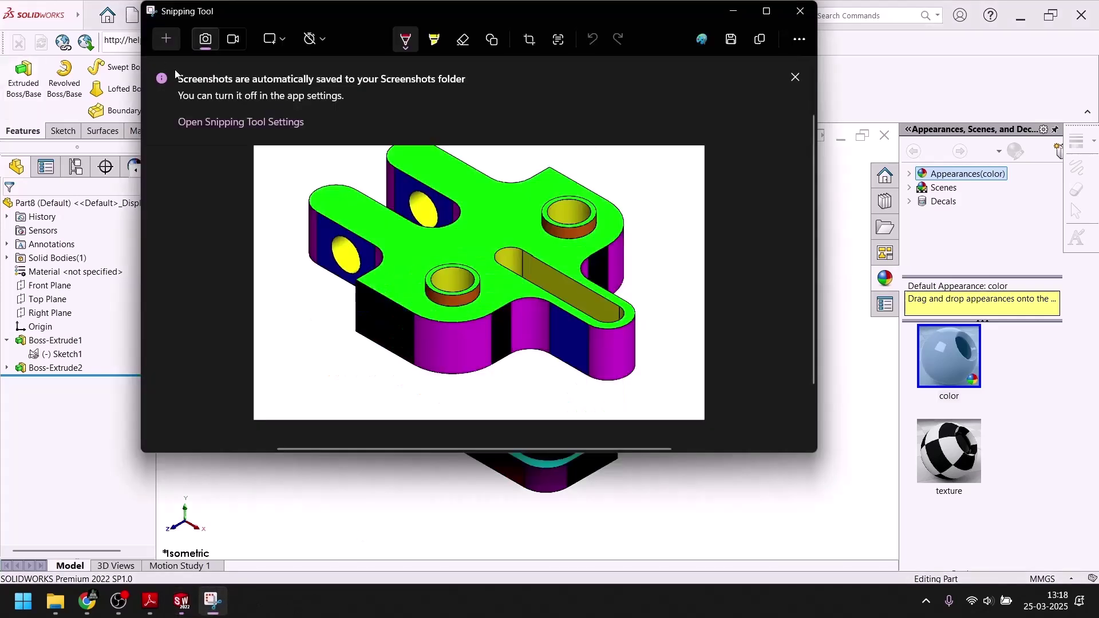
click(167, 36)
drag(277, 184, 693, 535)
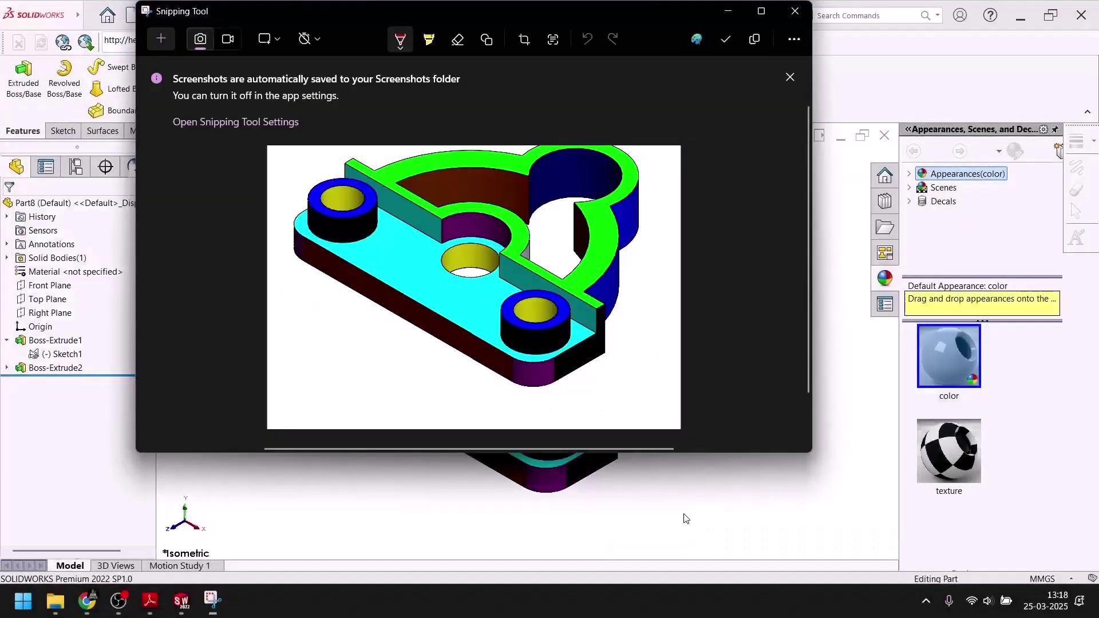
Start saving the screenshot and create a new folder named 91 inside the 27-02-2025 folder.
key(ctrl+s)
key(alt+Up)
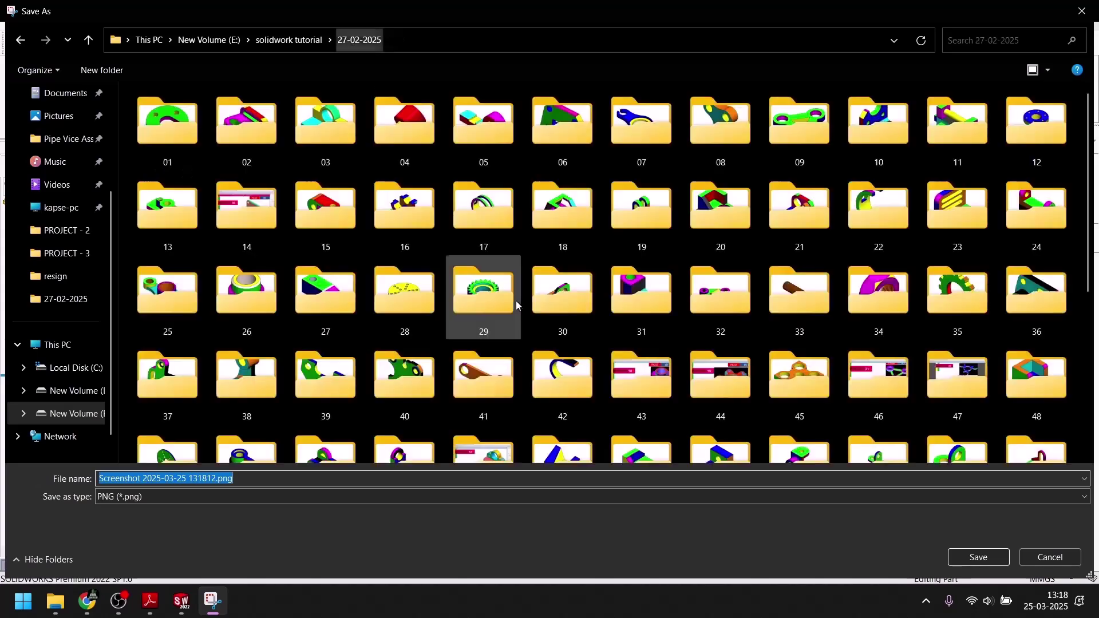
click(747, 375)
right_click(747, 376)
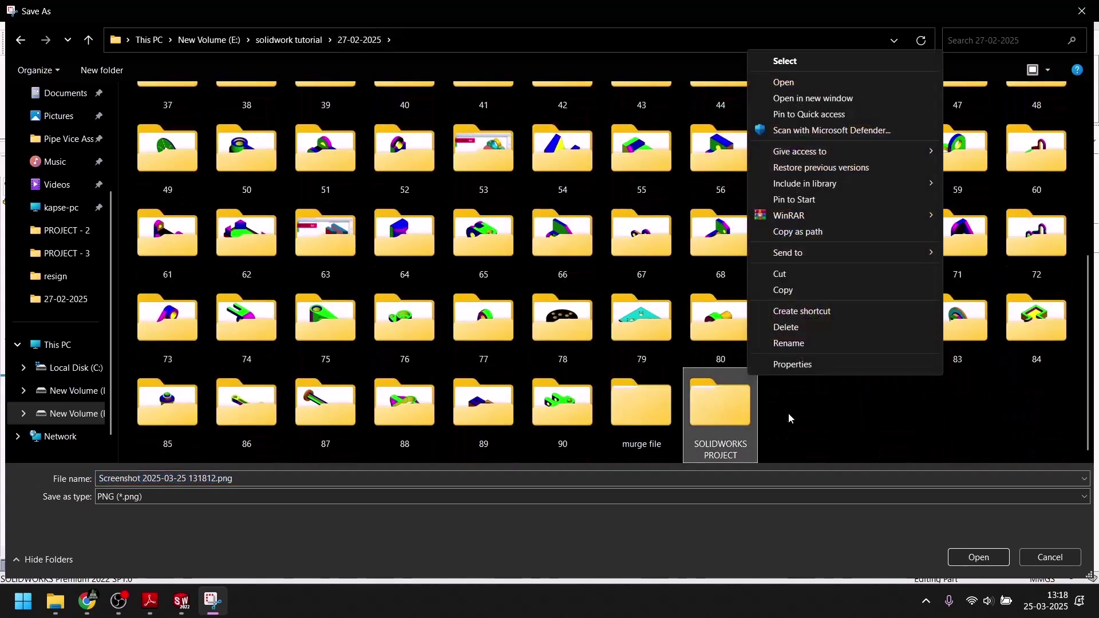
click(784, 411)
right_click(779, 406)
mouse_move(827, 376)
click(690, 375)
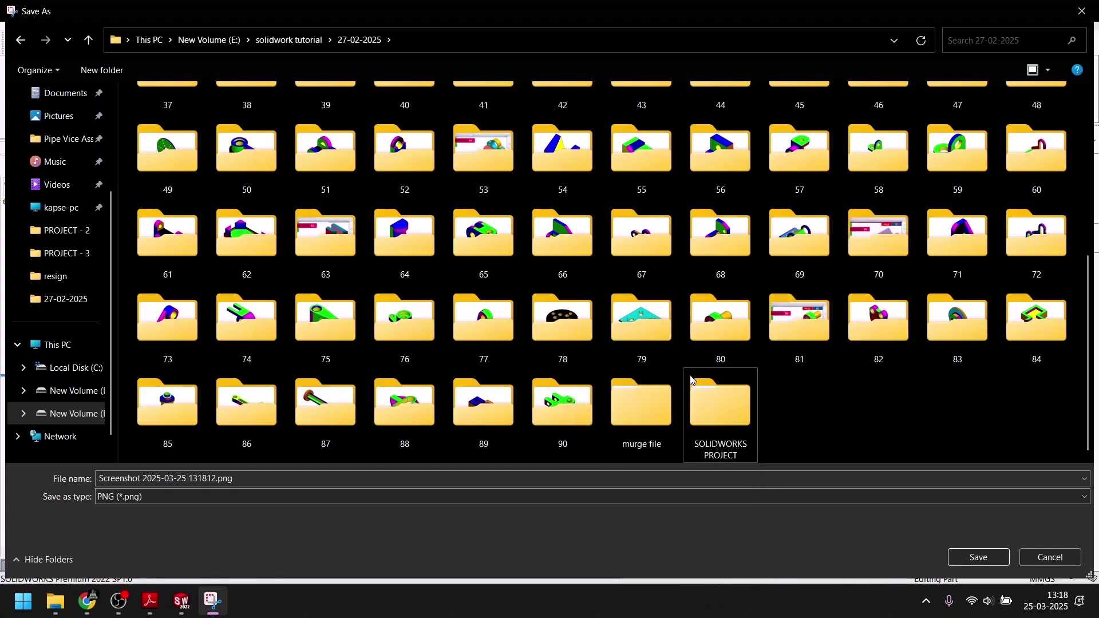
text(91)
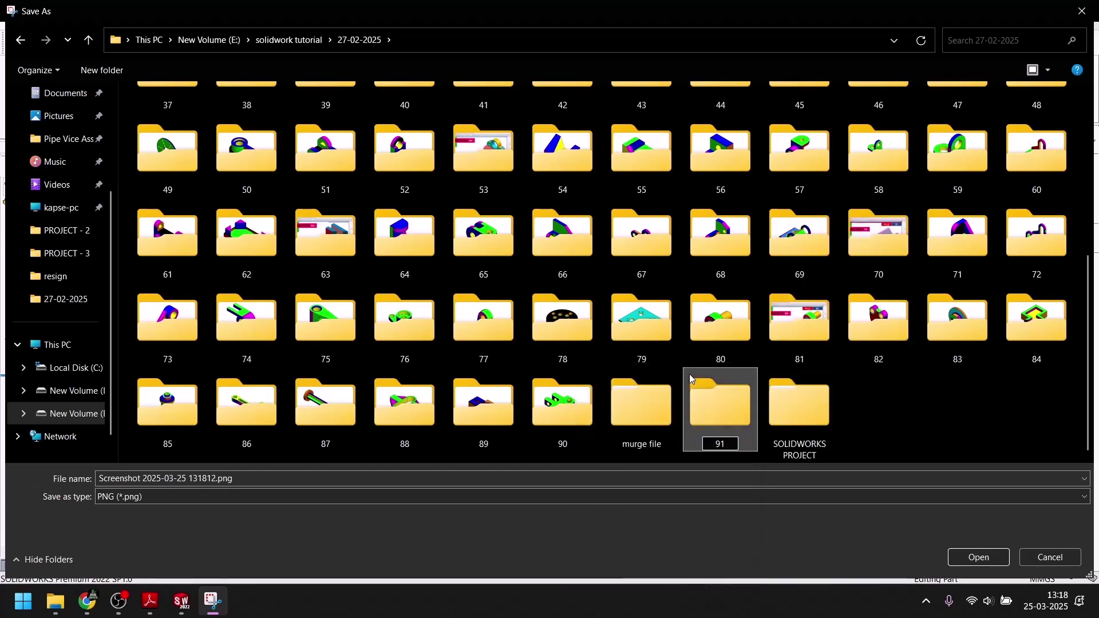
key(Return)
Create a second new folder named 92 inside the 27-02-2025 folder.
right_click(872, 382)
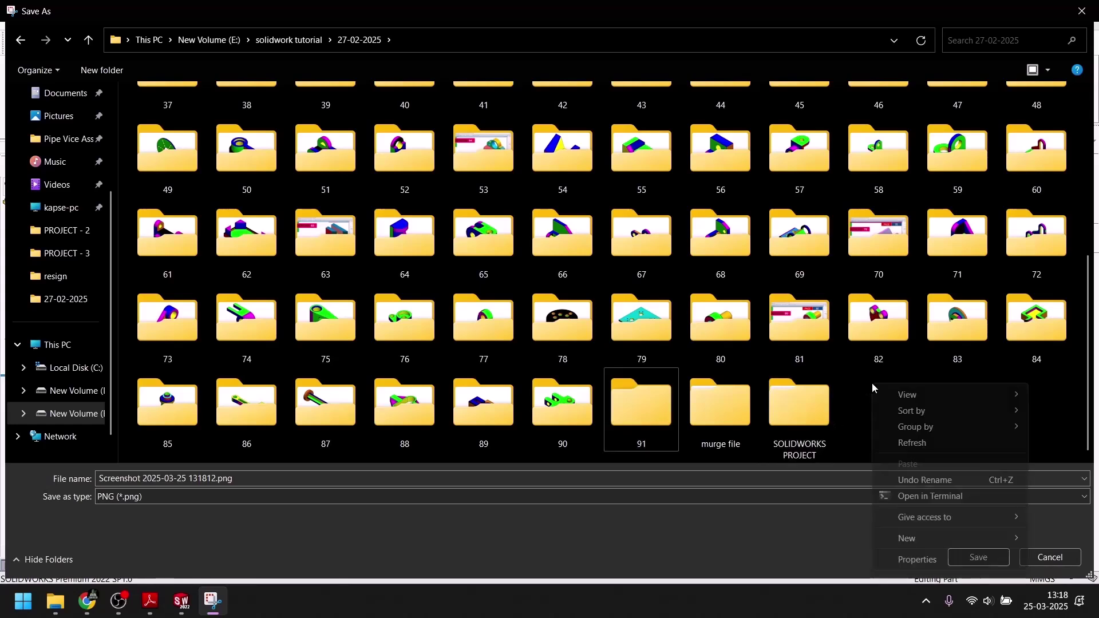
mouse_move(914, 538)
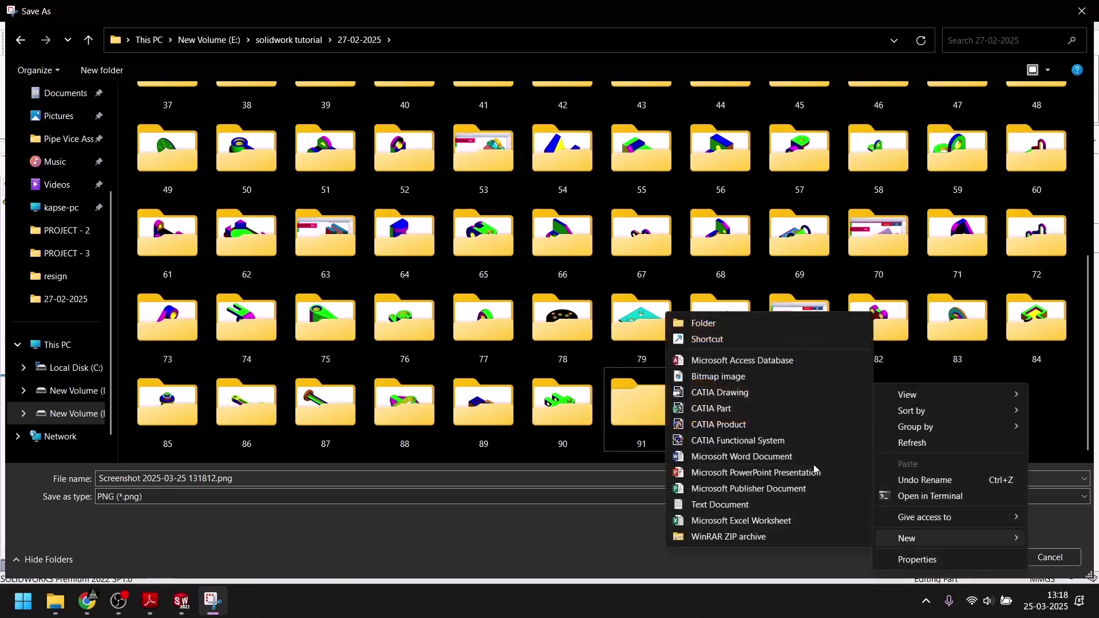
click(747, 328)
text(9)
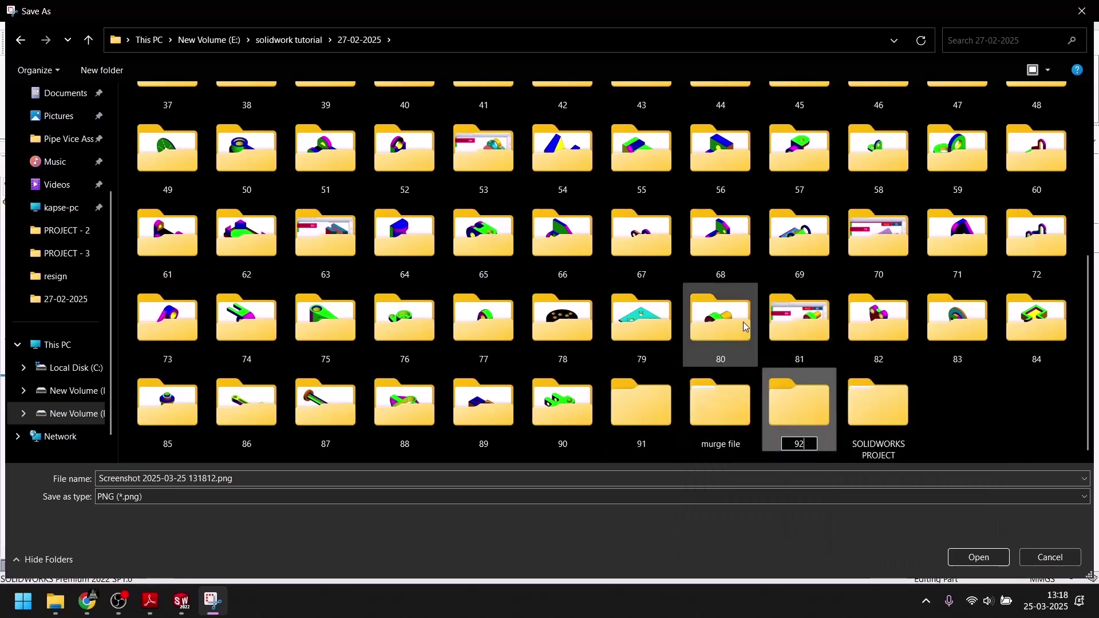
text(2)
key(Return)
Save the bracket screenshot as a PNG in the 91 folder and return to SOLIDWORKS.
double_click(644, 429)
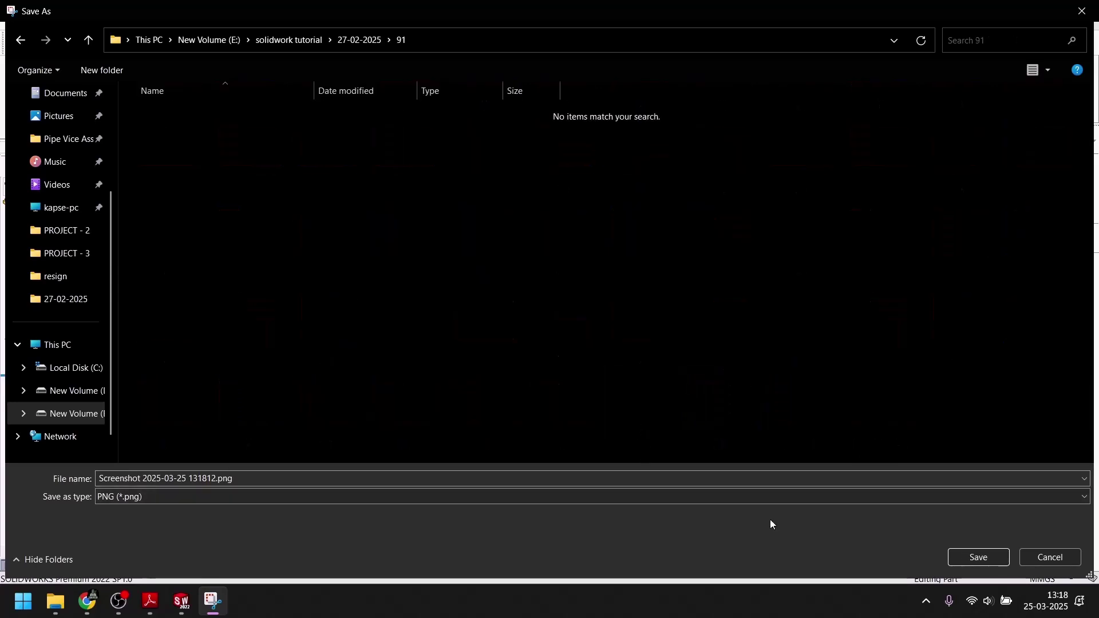
click(1003, 558)
click(698, 504)
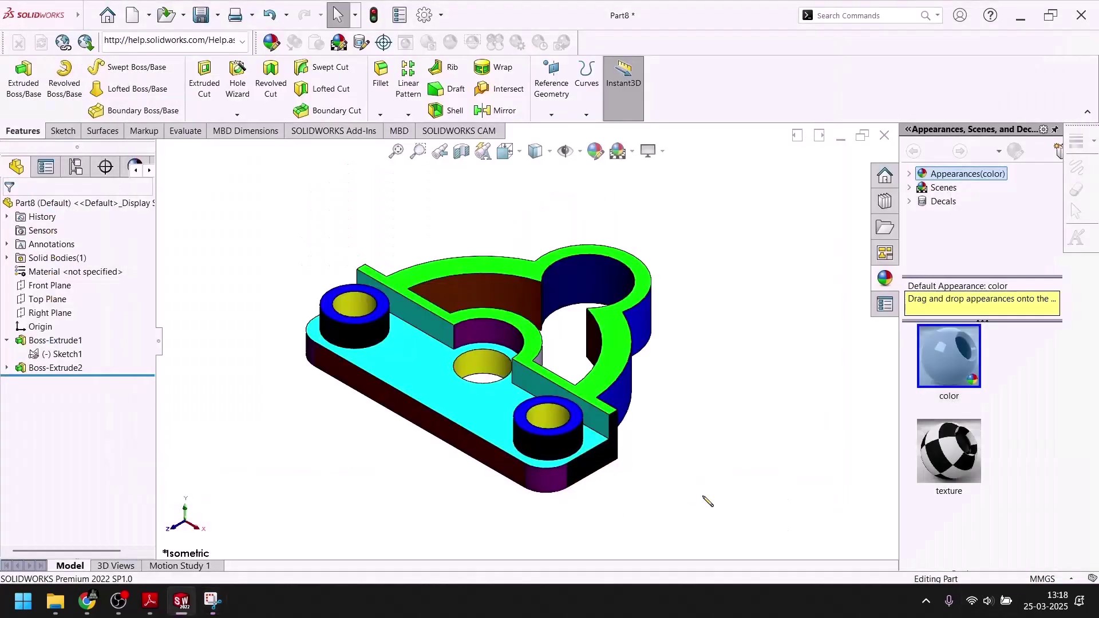
Start saving the bracket part and choose the 91 folder inside 27-02-2025 as its location.
key(ctrl+s)
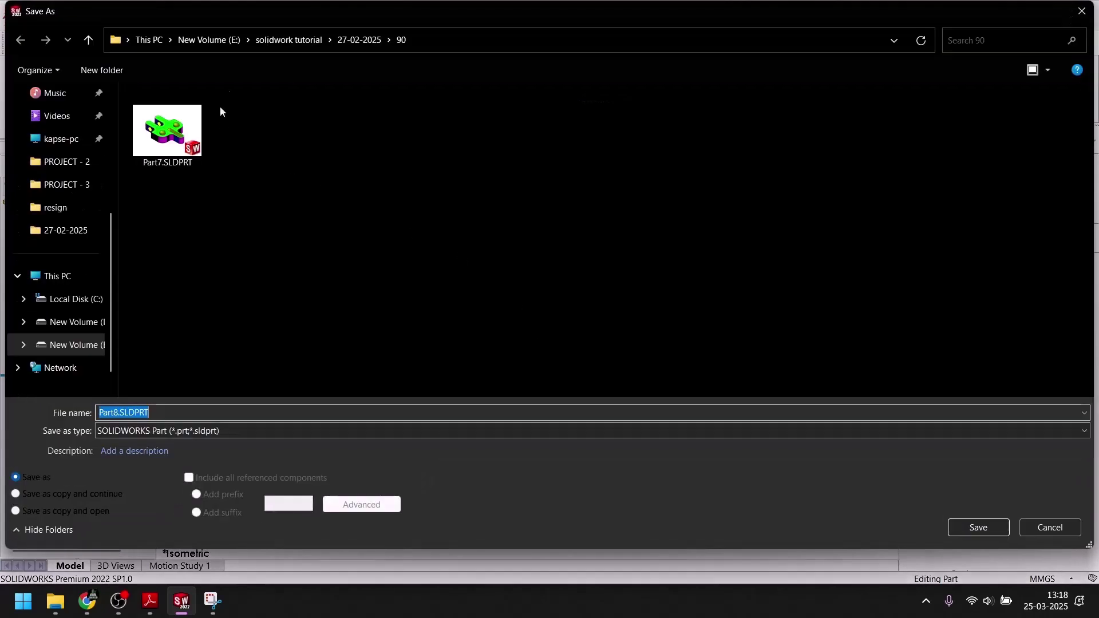
key(alt+Up)
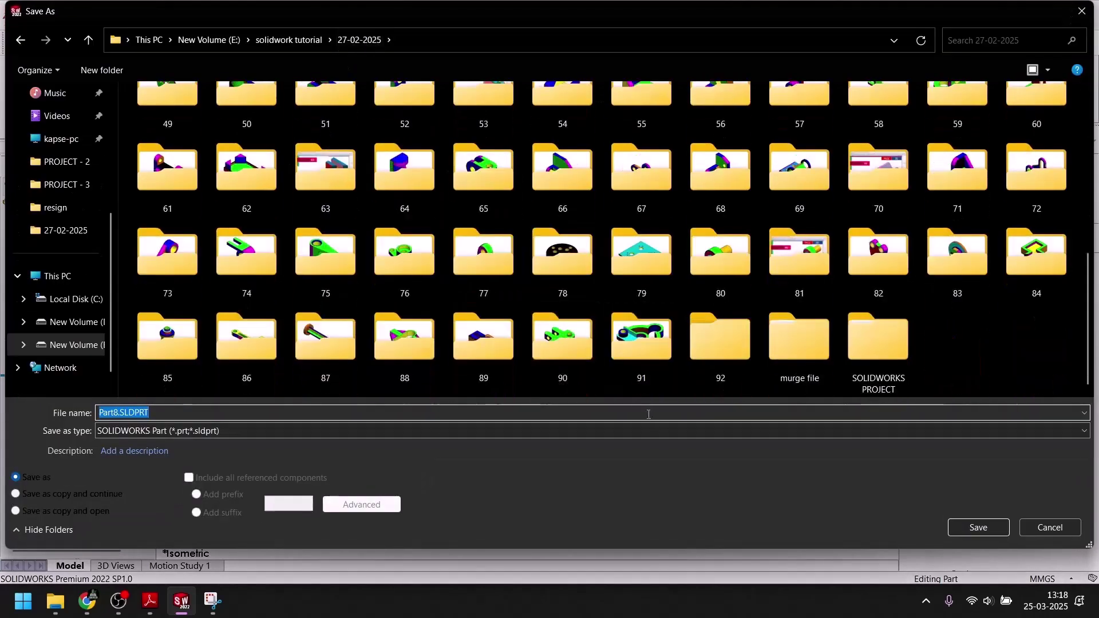
double_click(636, 350)
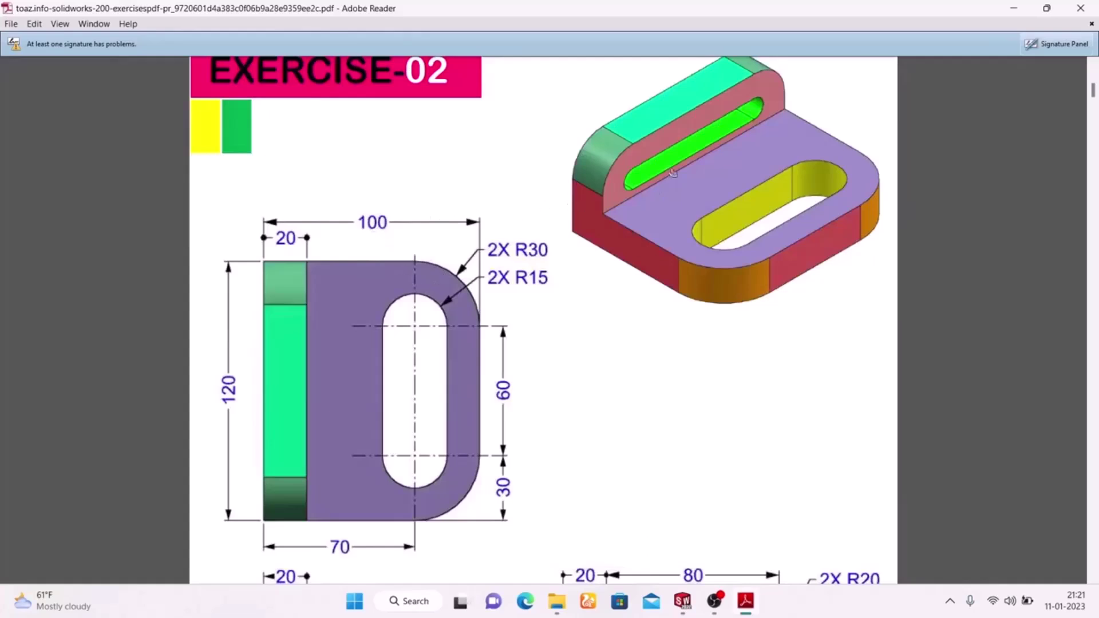
Check the exercise 02 drawing, then switch to SOLIDWORKS and sketch a center rectangle about 144 mm wide on the origin.
scroll(672, 176, up, 3)
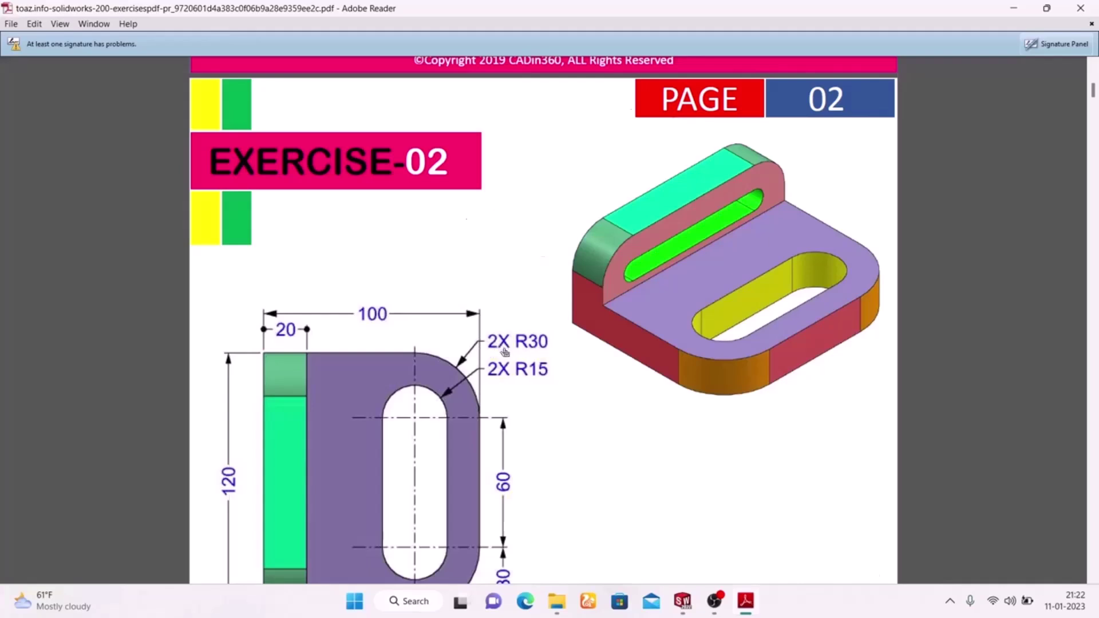
scroll(505, 352, down, 3)
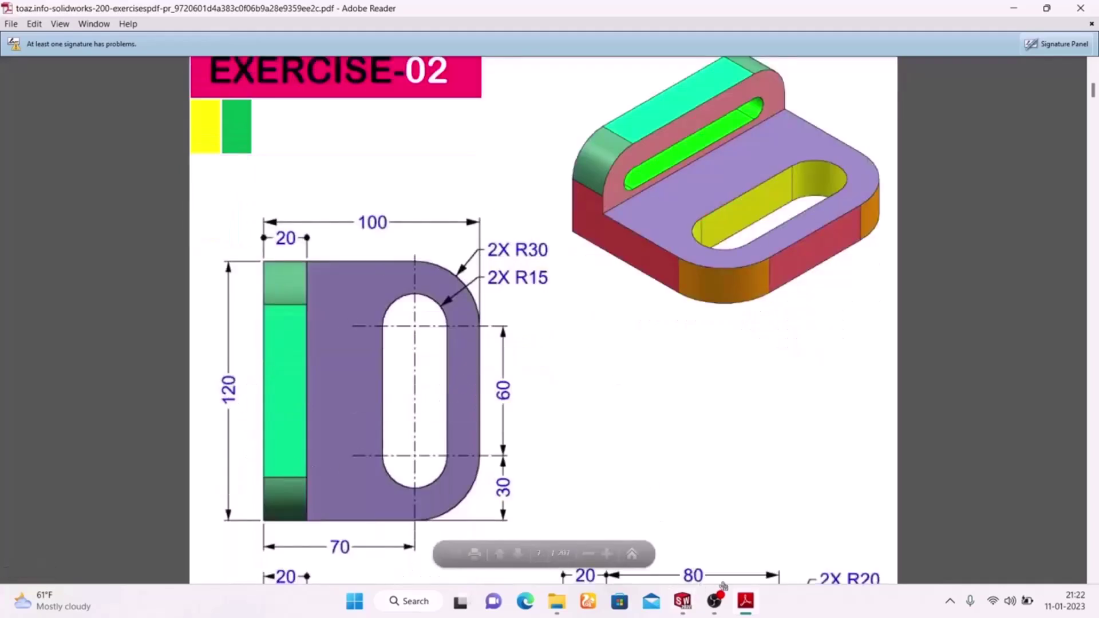
click(682, 601)
click(750, 524)
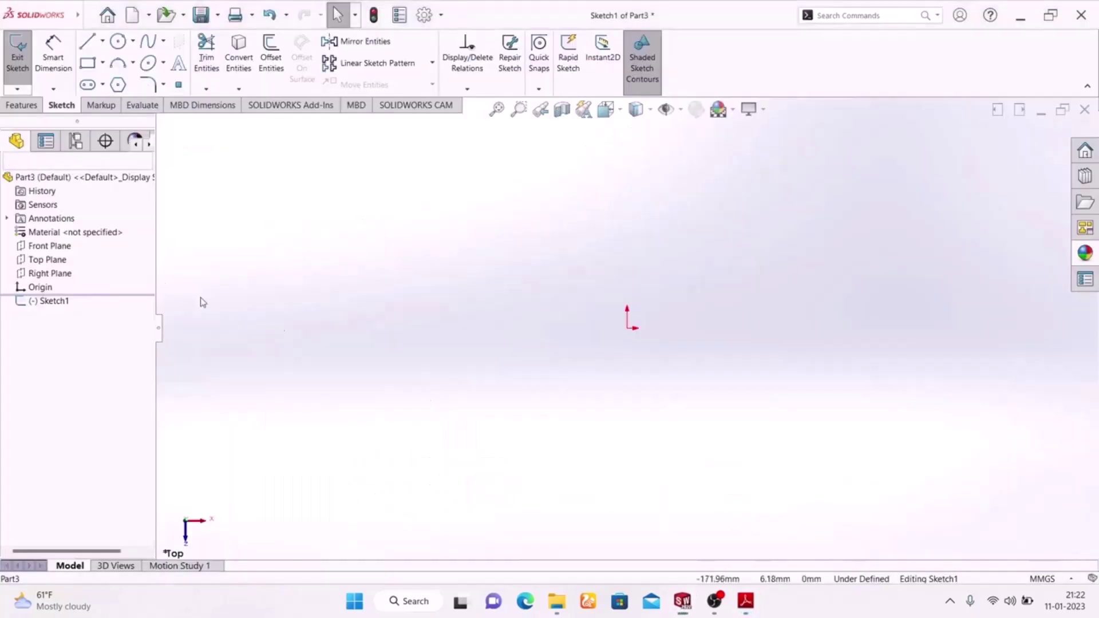
click(103, 63)
click(108, 96)
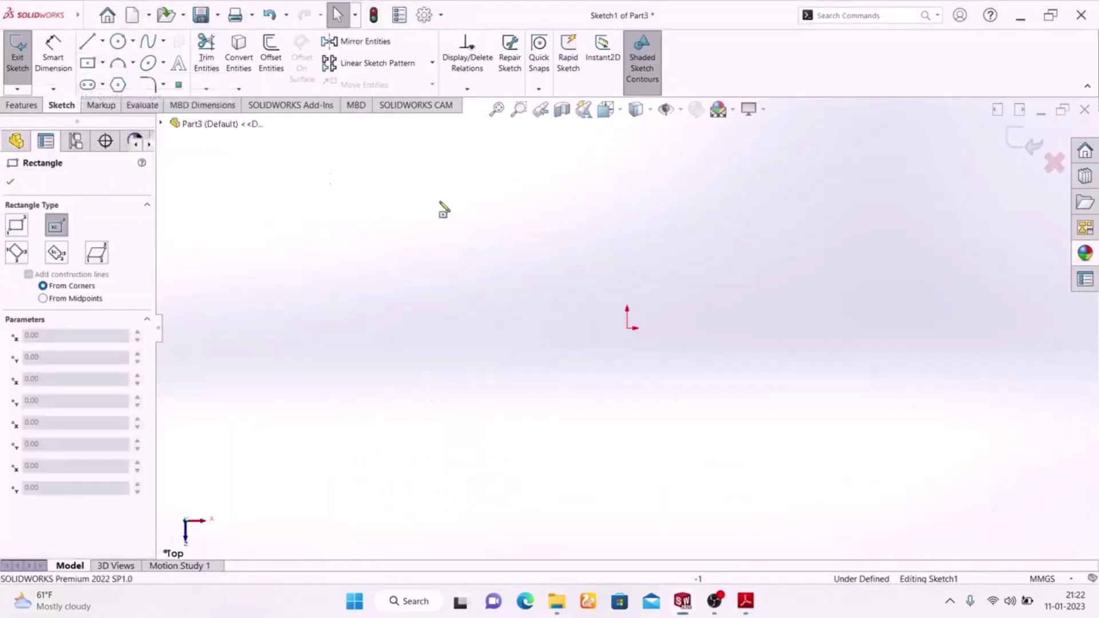
click(629, 329)
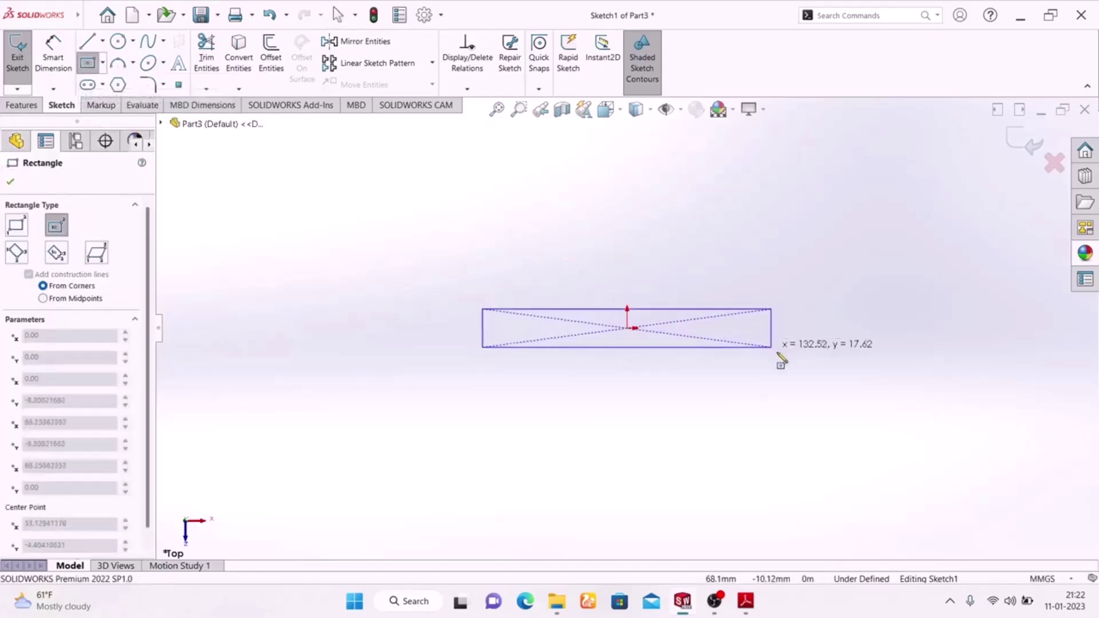
click(786, 436)
Dimension the rectangle to 120 mm wide and 100 mm high.
key(d)
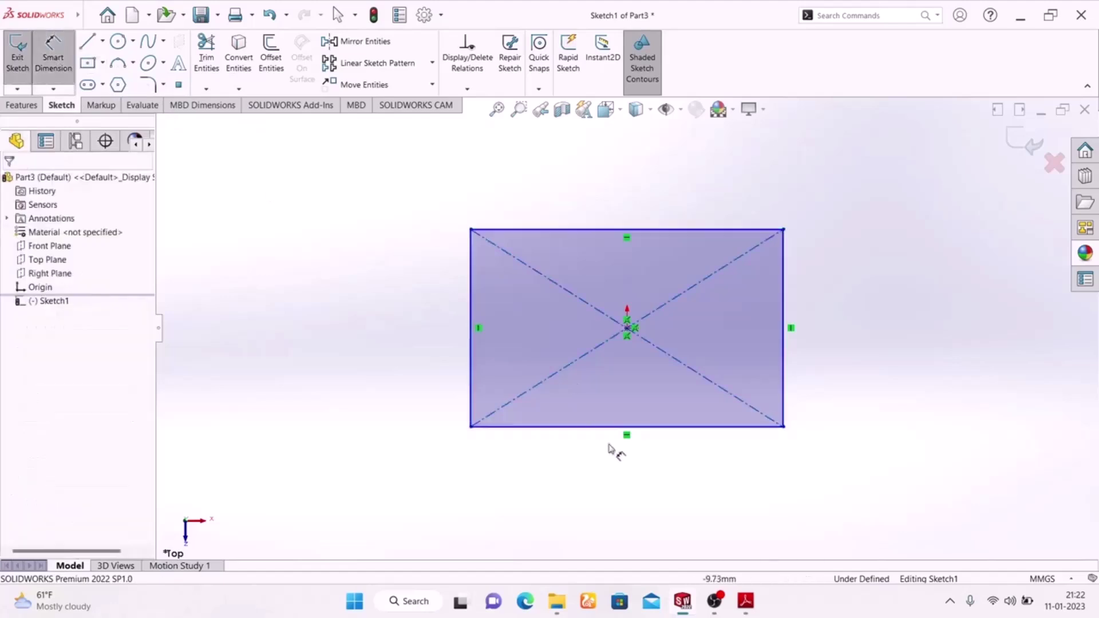
click(654, 429)
click(646, 481)
text(120)
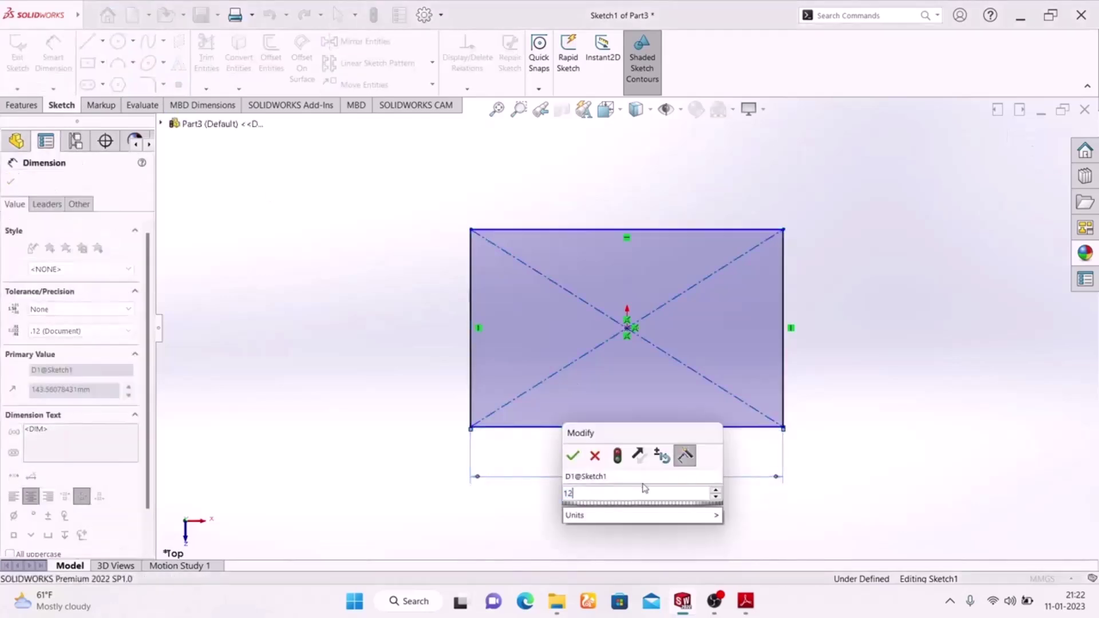
key(Return)
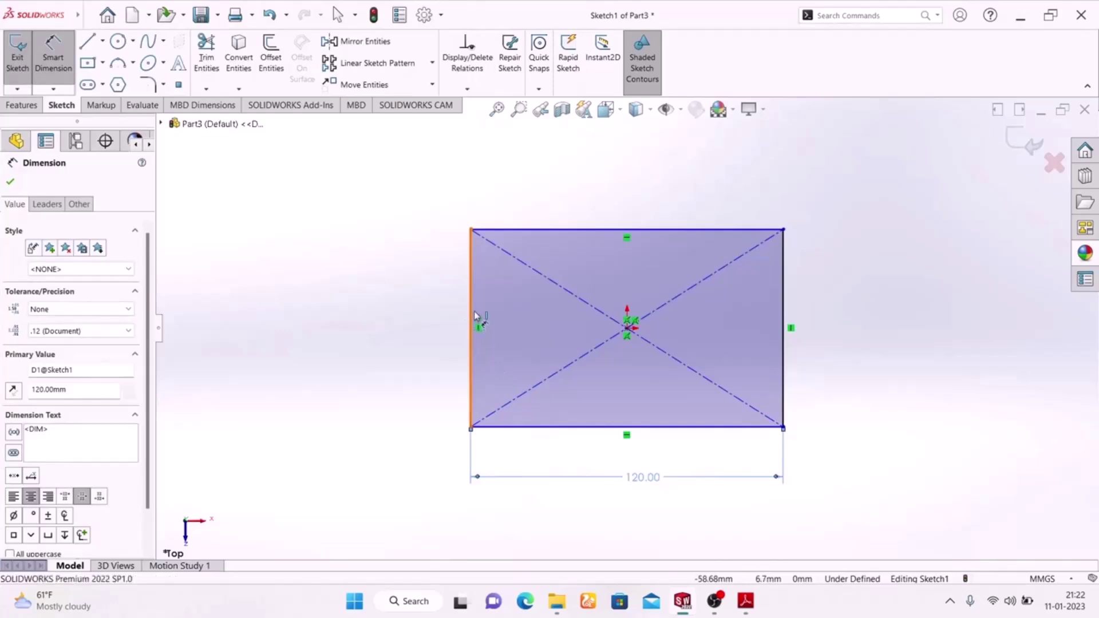
click(473, 322)
click(427, 336)
text(100)
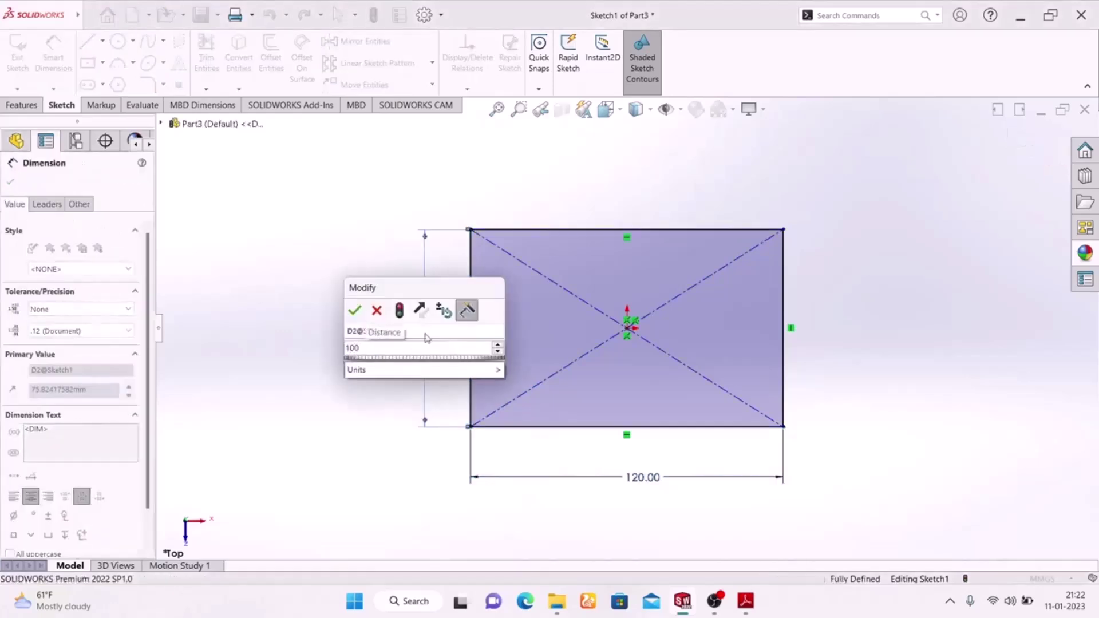
key(Return)
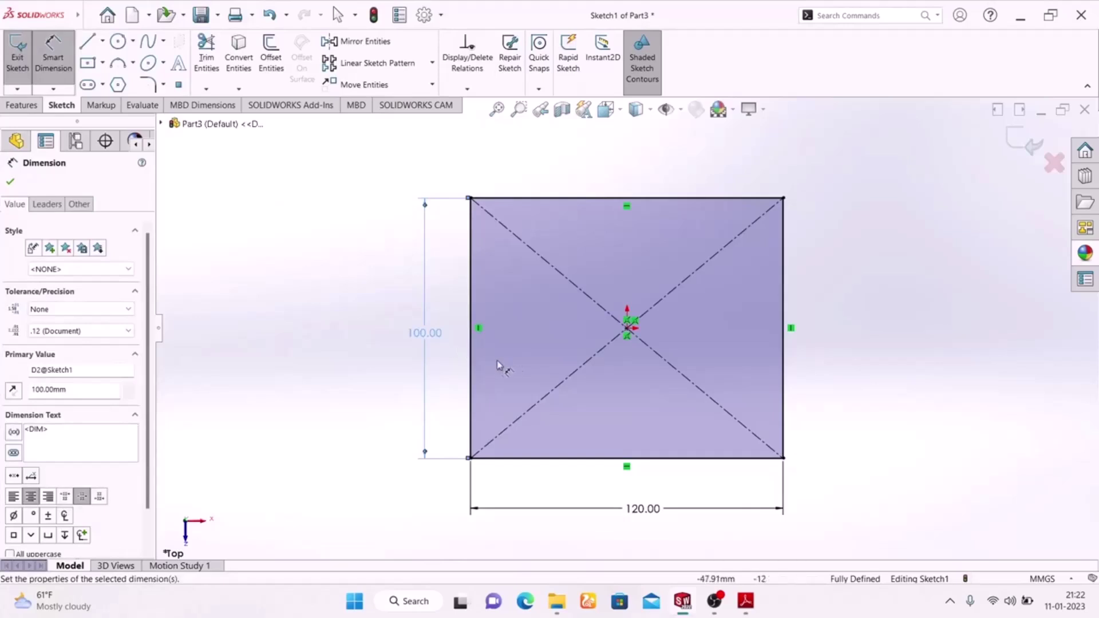
Check the exercise 02 drawing and round the rectangle's two upper corners with 30 mm sketch fillets.
click(744, 602)
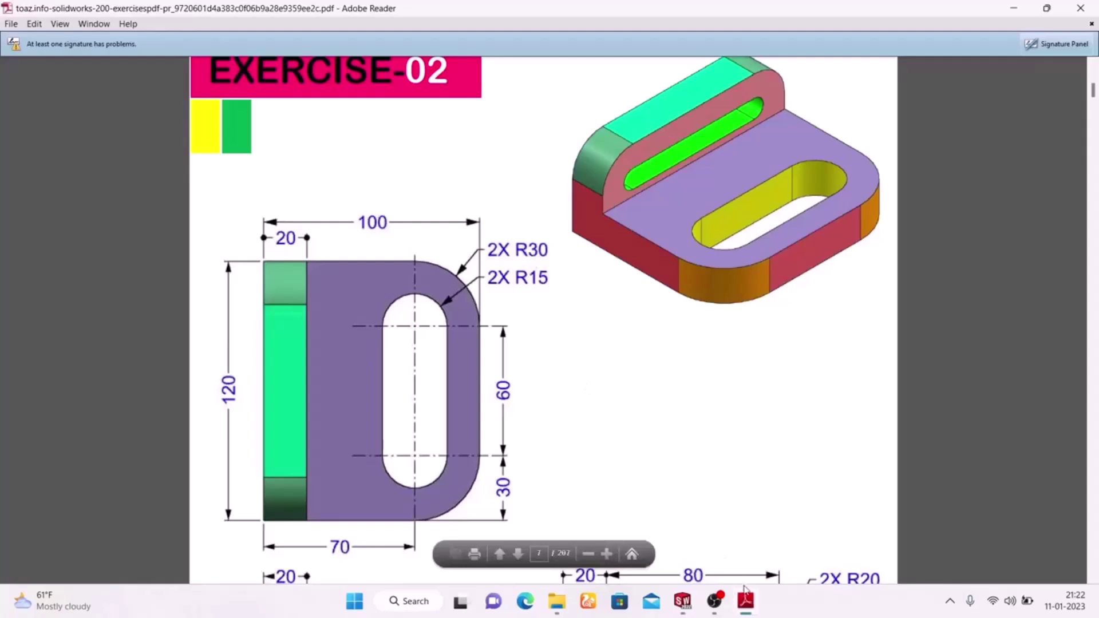
click(752, 606)
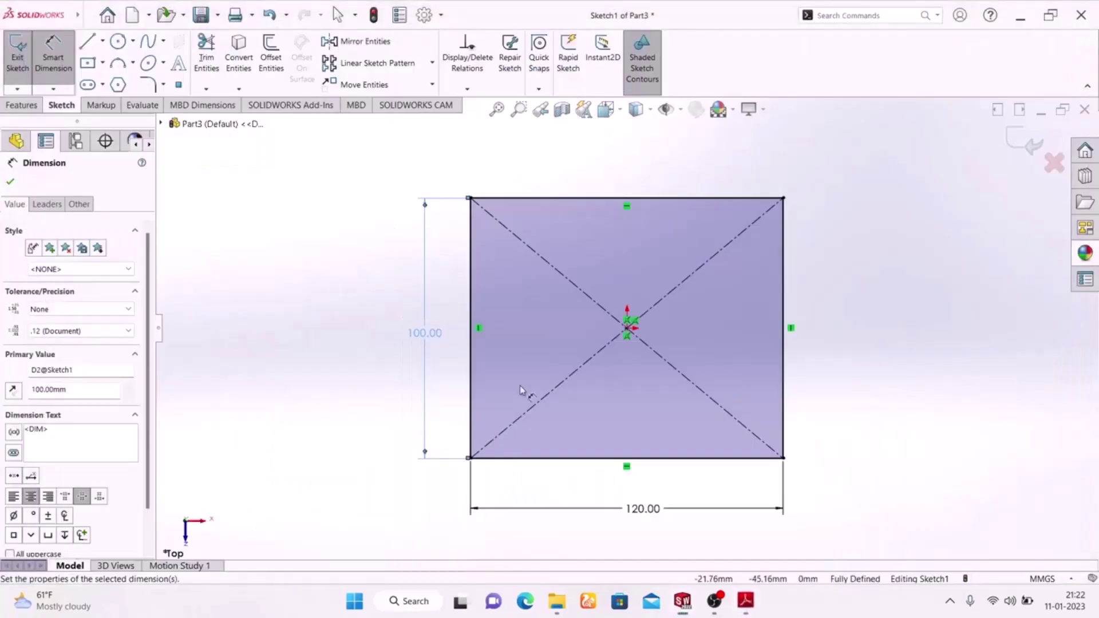
click(150, 84)
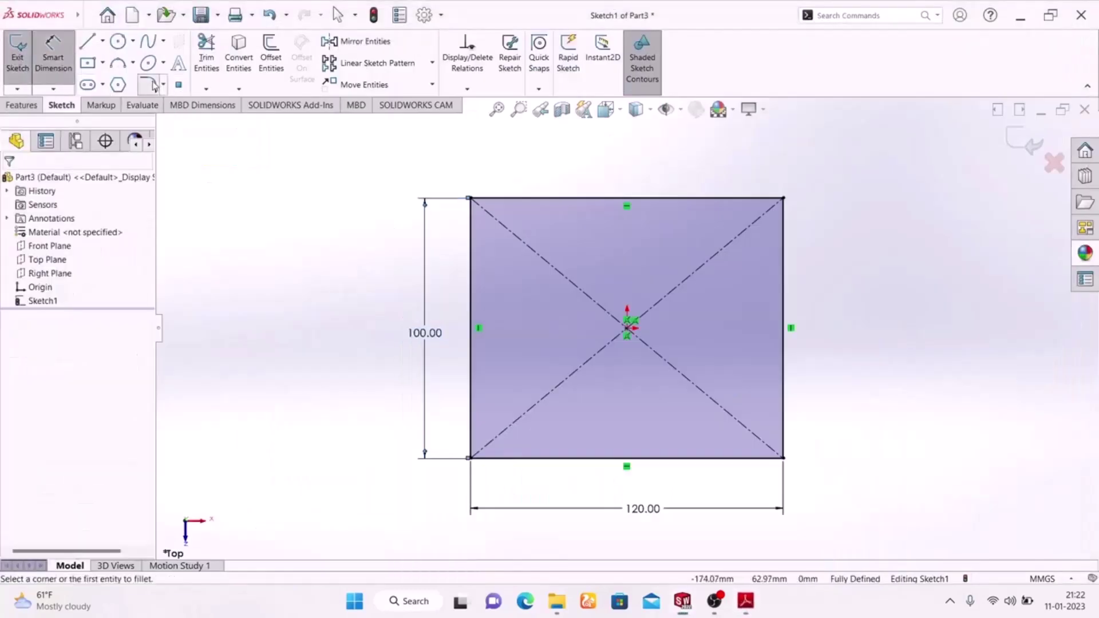
click(784, 200)
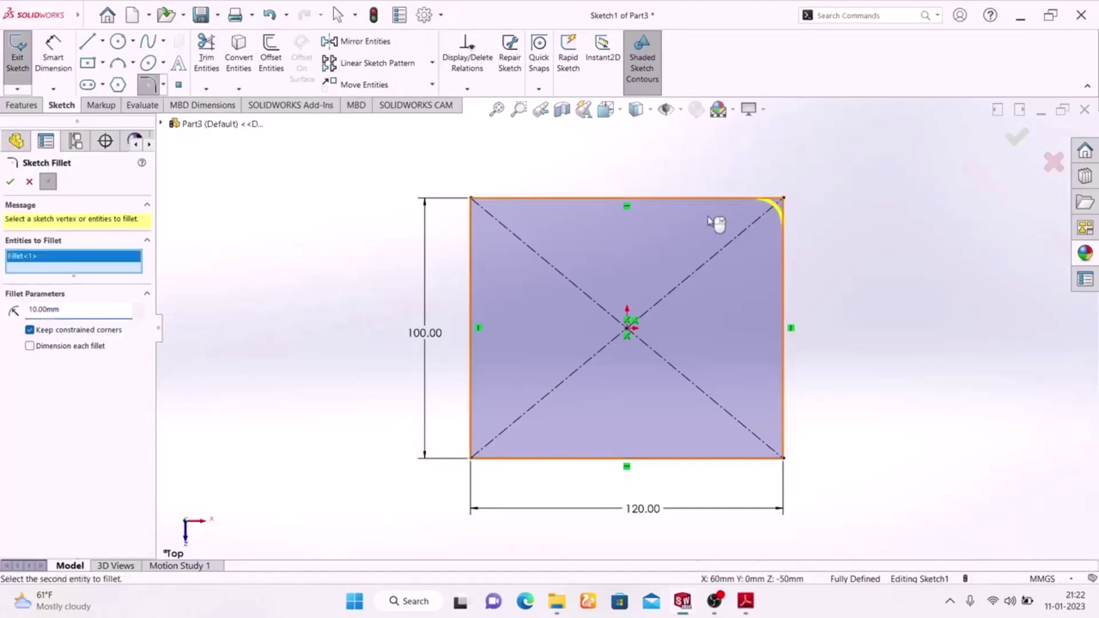
click(471, 199)
drag(75, 320, 1, 319)
text(30)
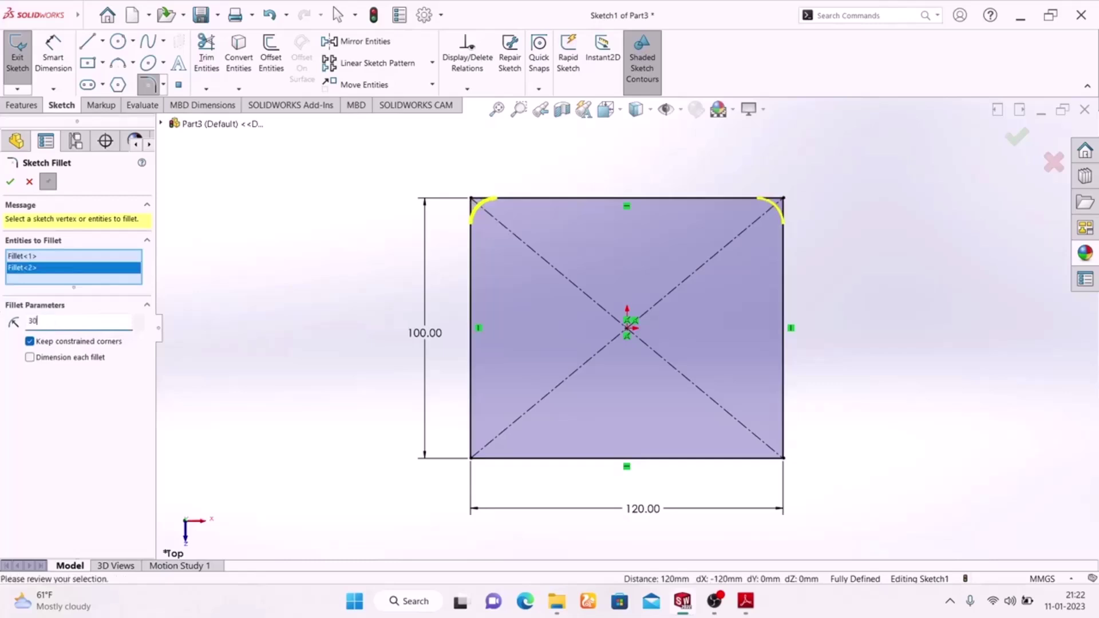
key(Return)
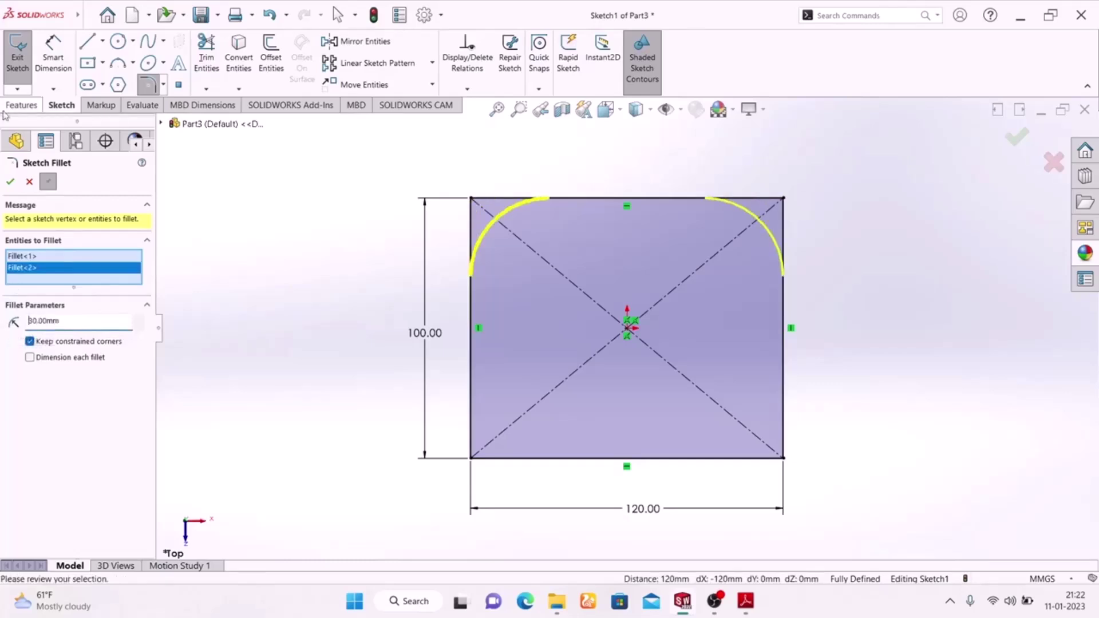
click(11, 181)
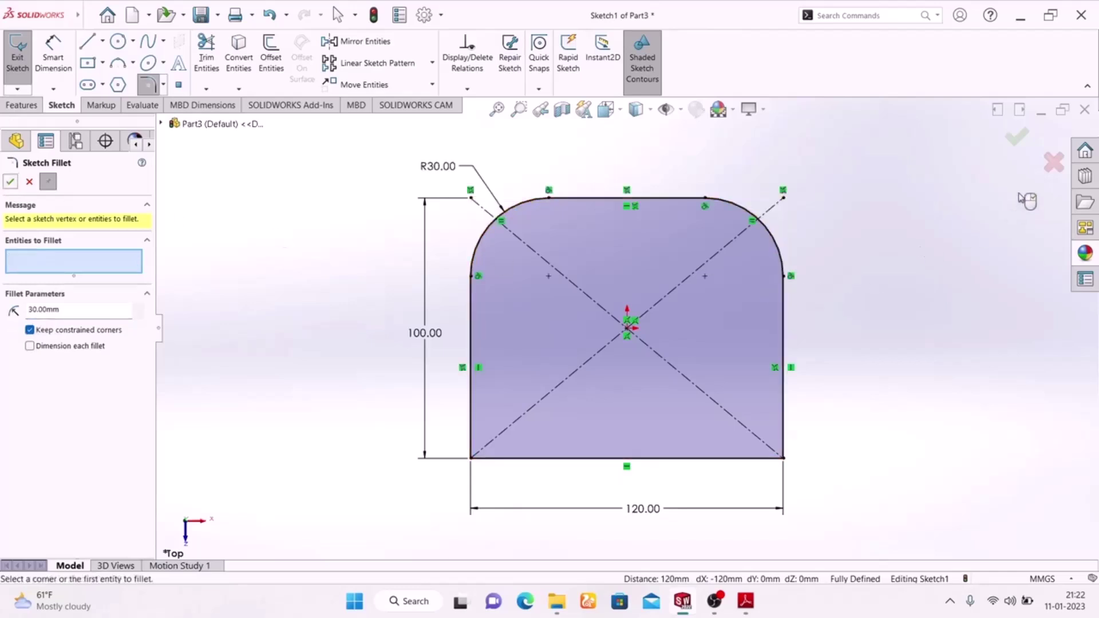
click(1017, 148)
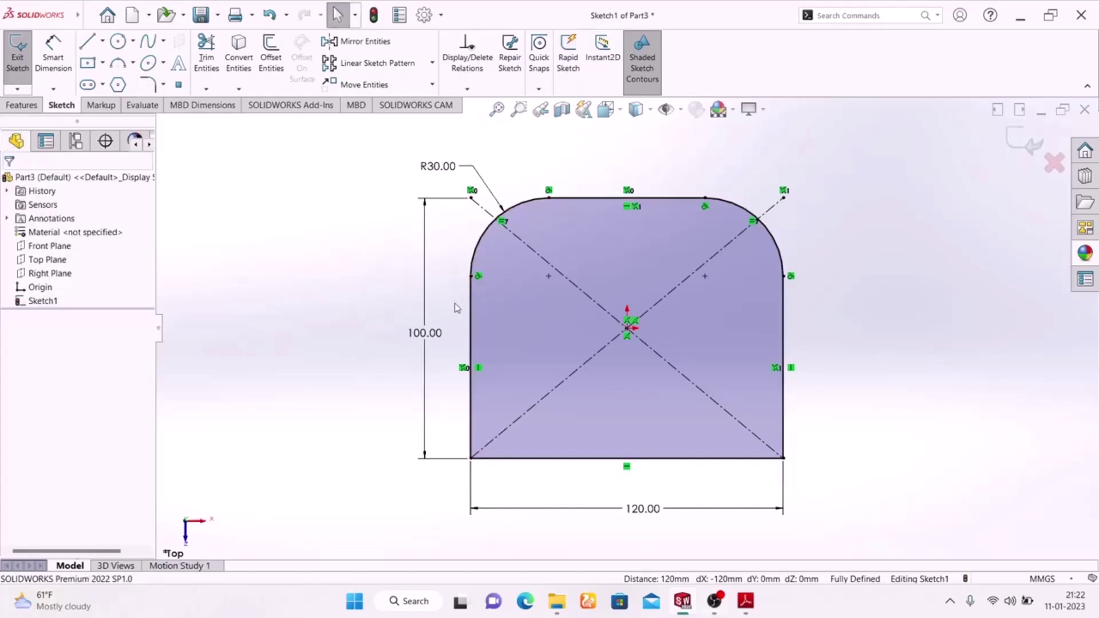
Sketch a horizontal straight slot level with the fillet centers, about 78 mm between its arc centers and about 66 mm wide.
click(88, 85)
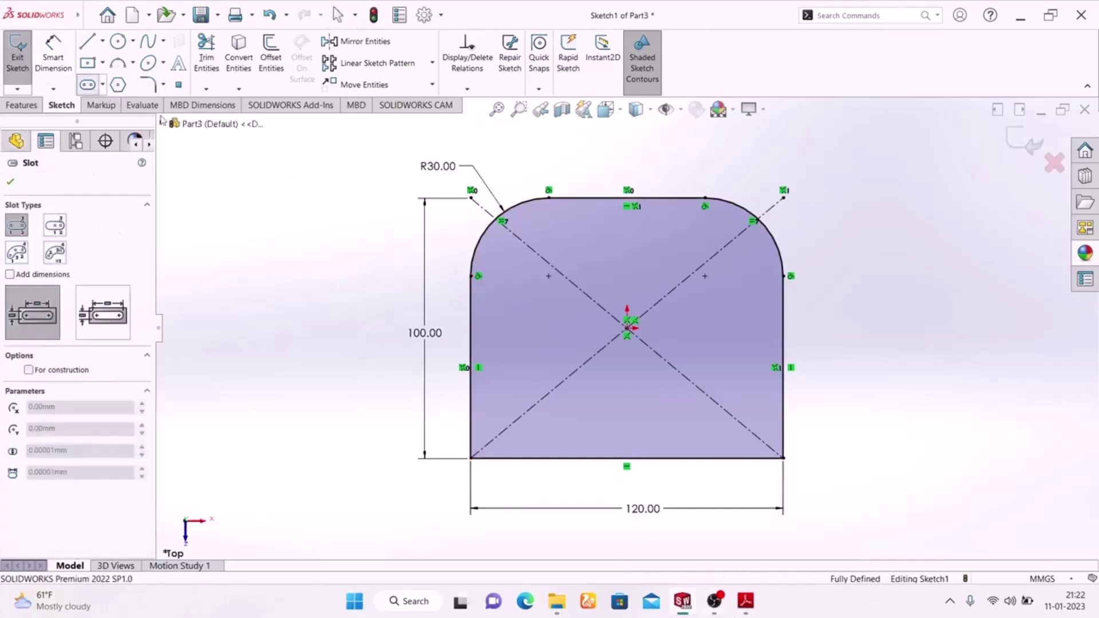
click(535, 276)
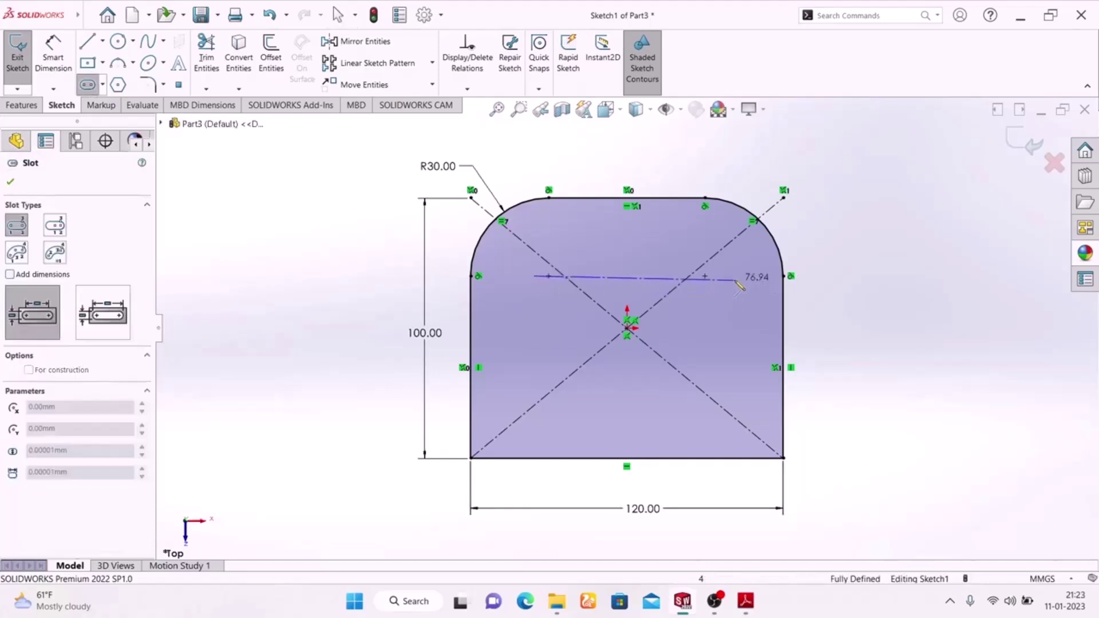
click(736, 278)
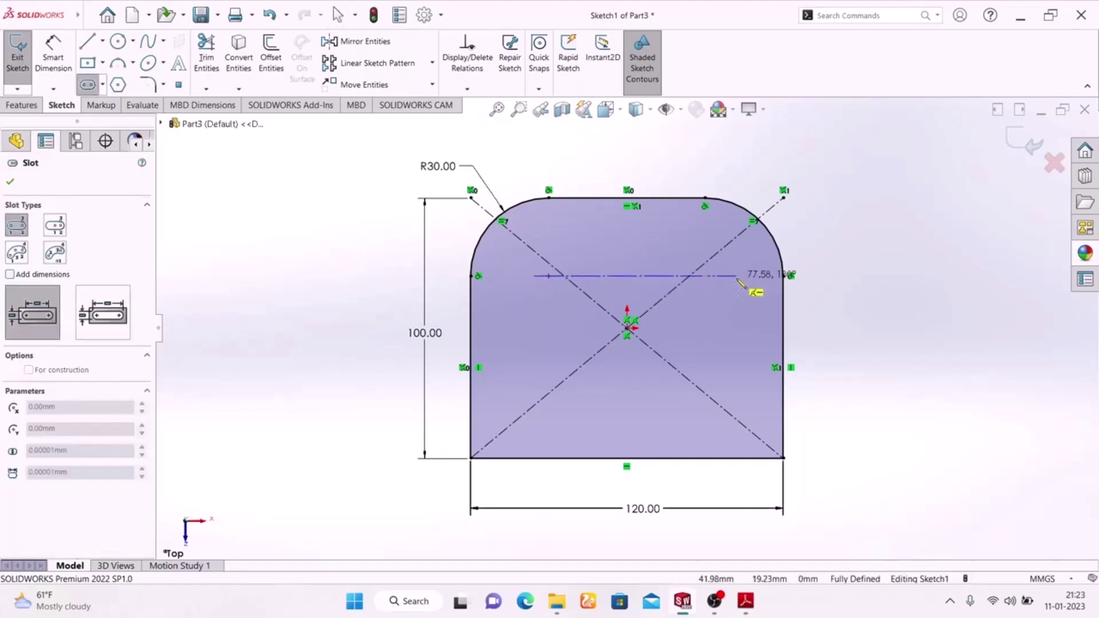
right_click(861, 197)
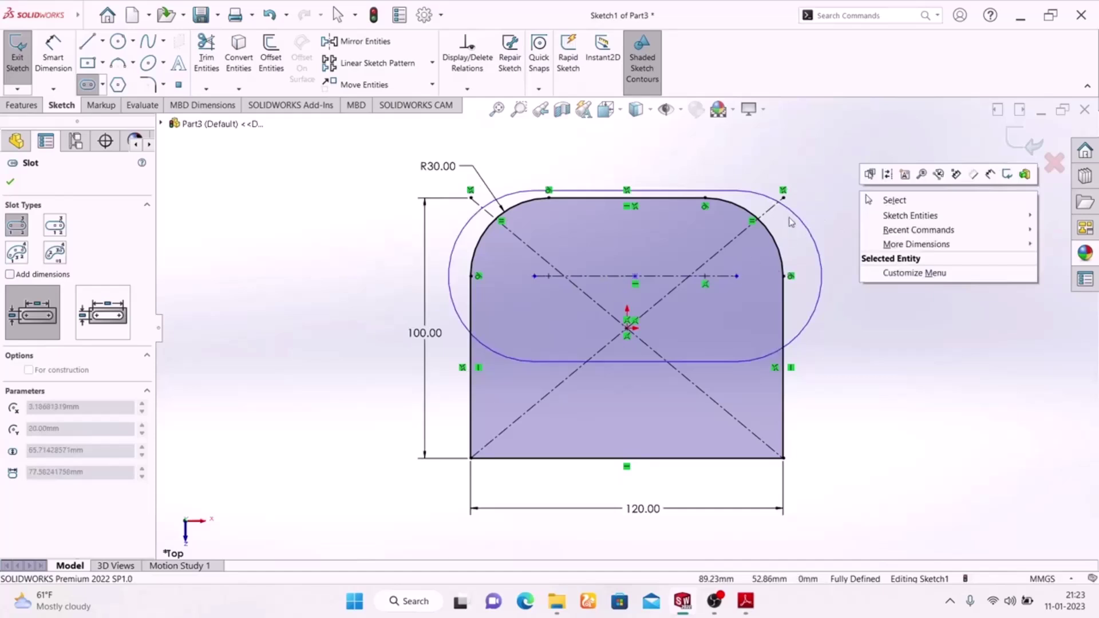
click(699, 244)
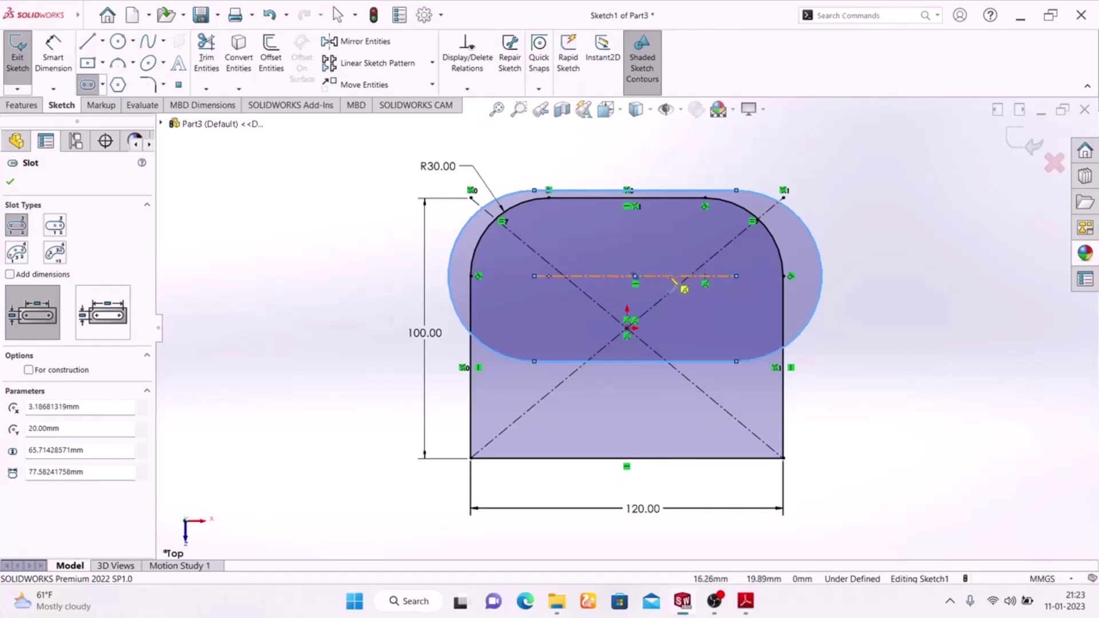
click(737, 191)
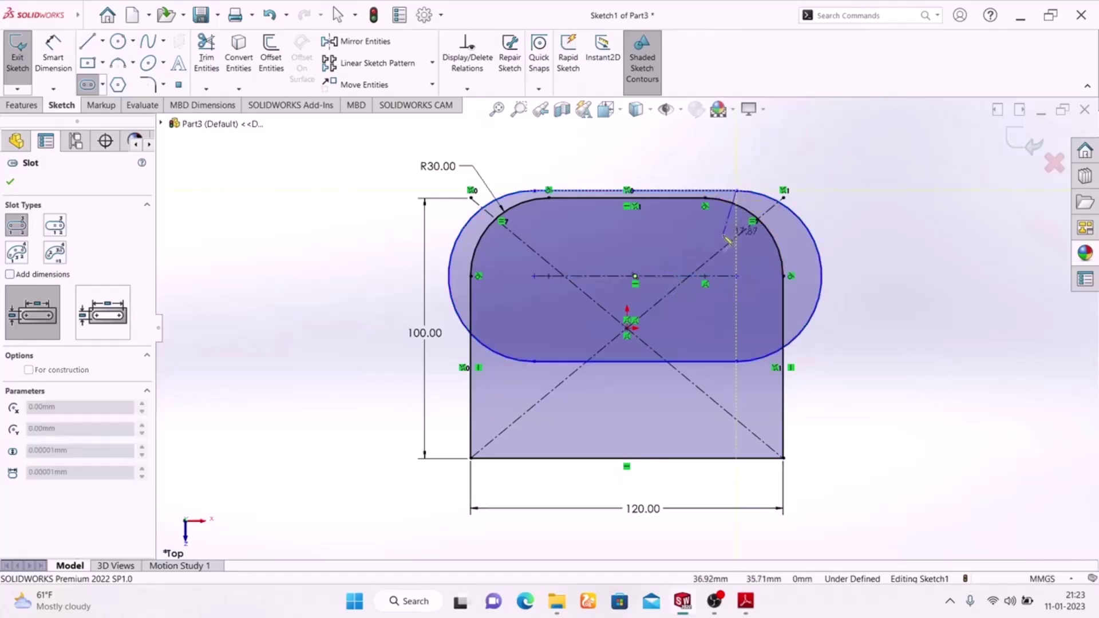
click(746, 209)
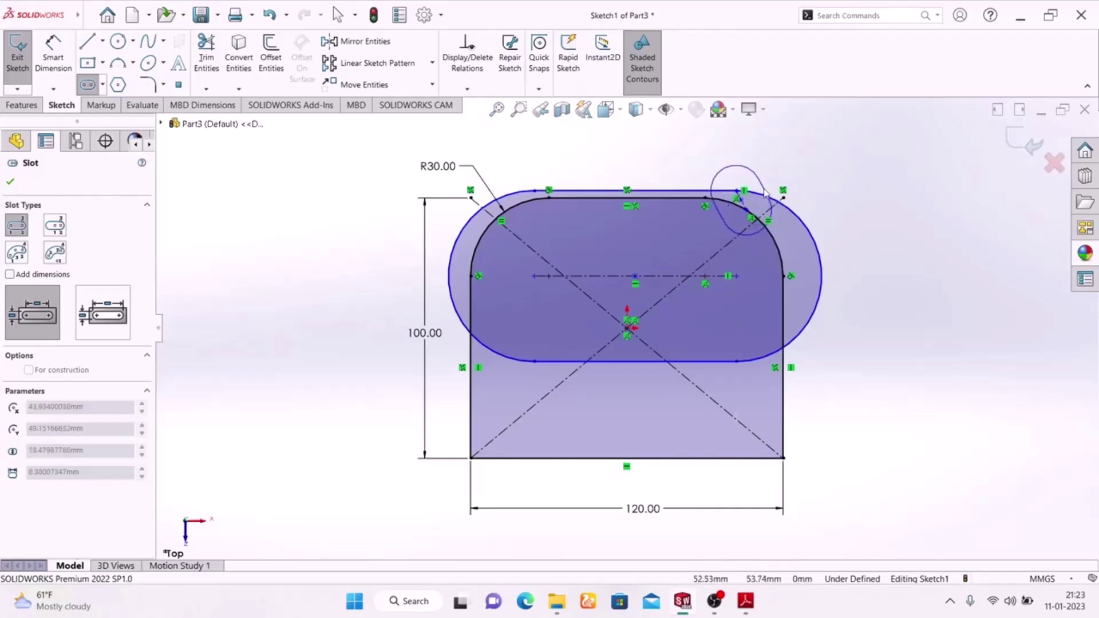
key(Escape)
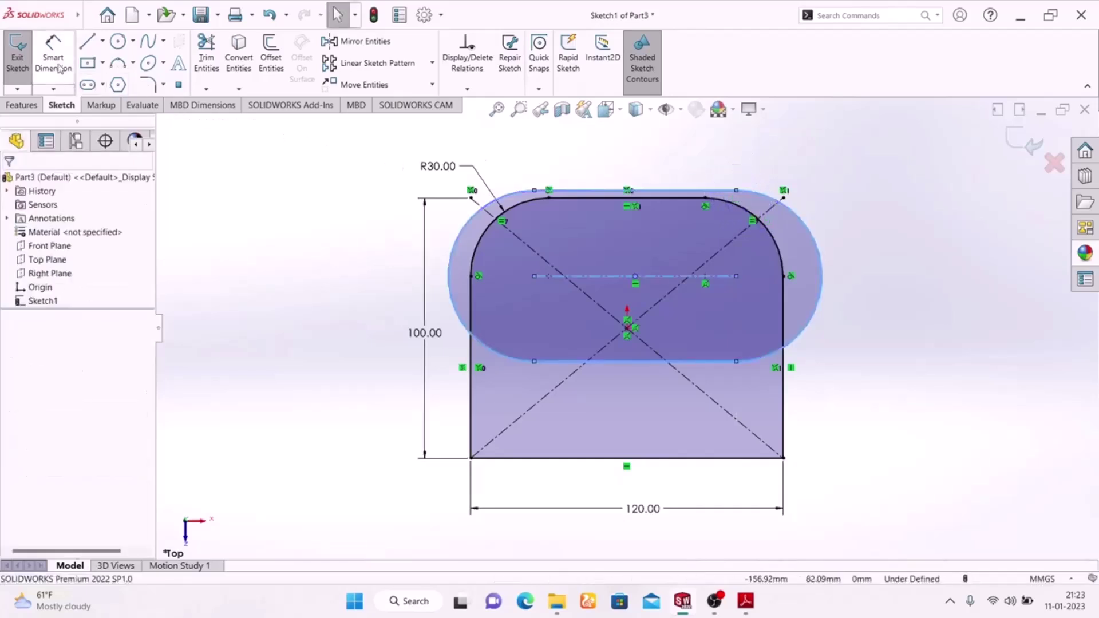
Narrow the horizontal slot to about 31 mm wide so that it fits inside the rounded plate outline.
drag(739, 193, 729, 237)
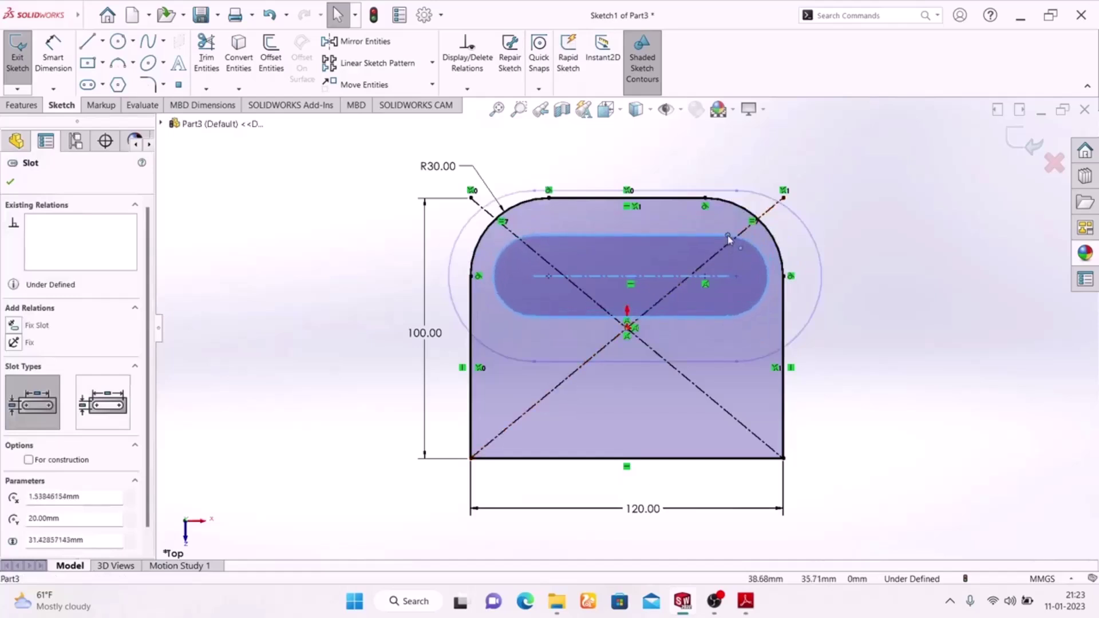
Check the exercise 02 drawing and dimension the slot's end radius to 15 mm.
click(828, 275)
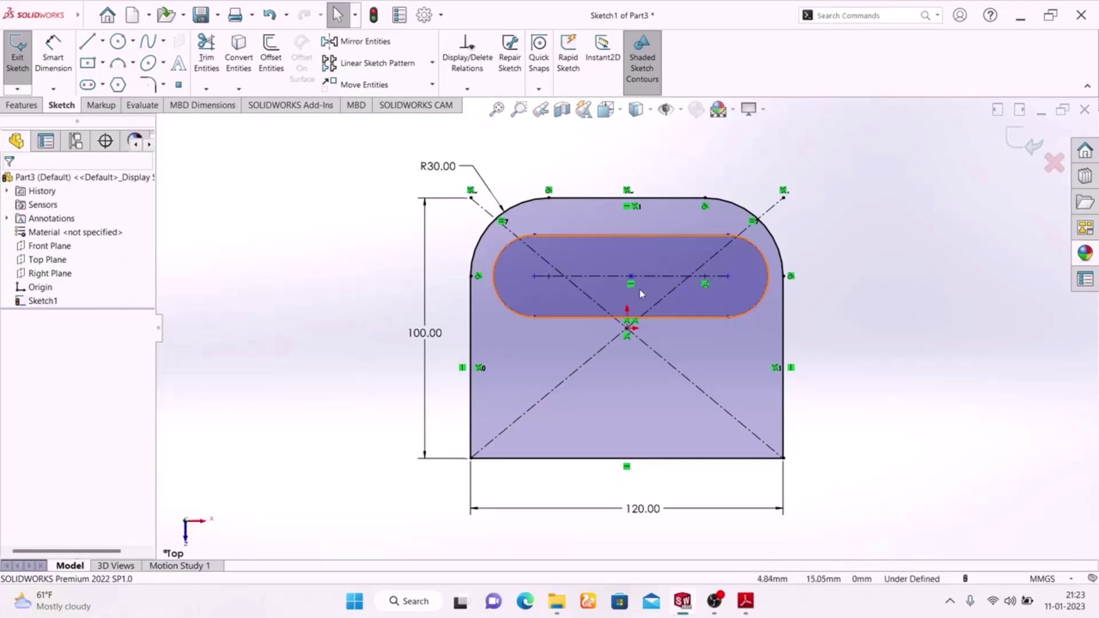
click(745, 601)
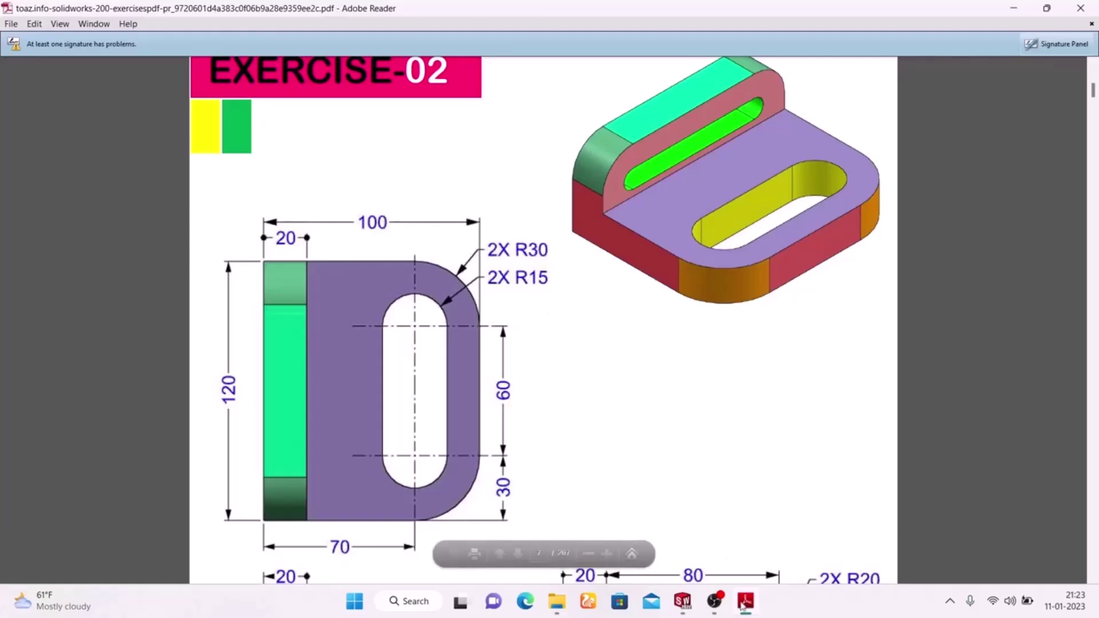
key(alt+Tab)
right_drag(737, 294, 739, 263)
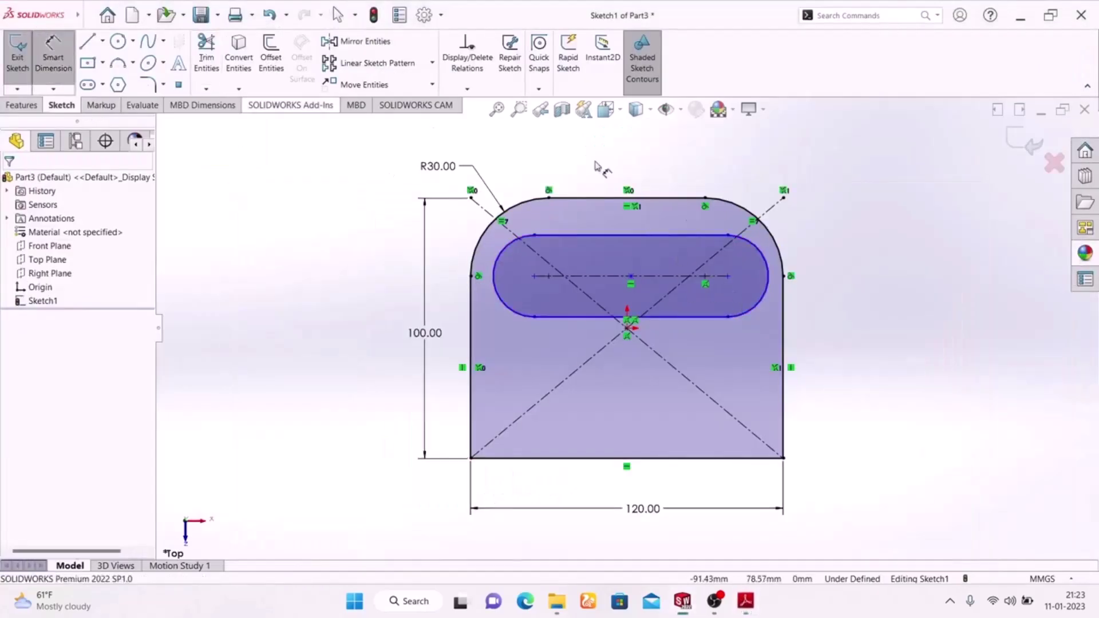
click(766, 254)
click(868, 226)
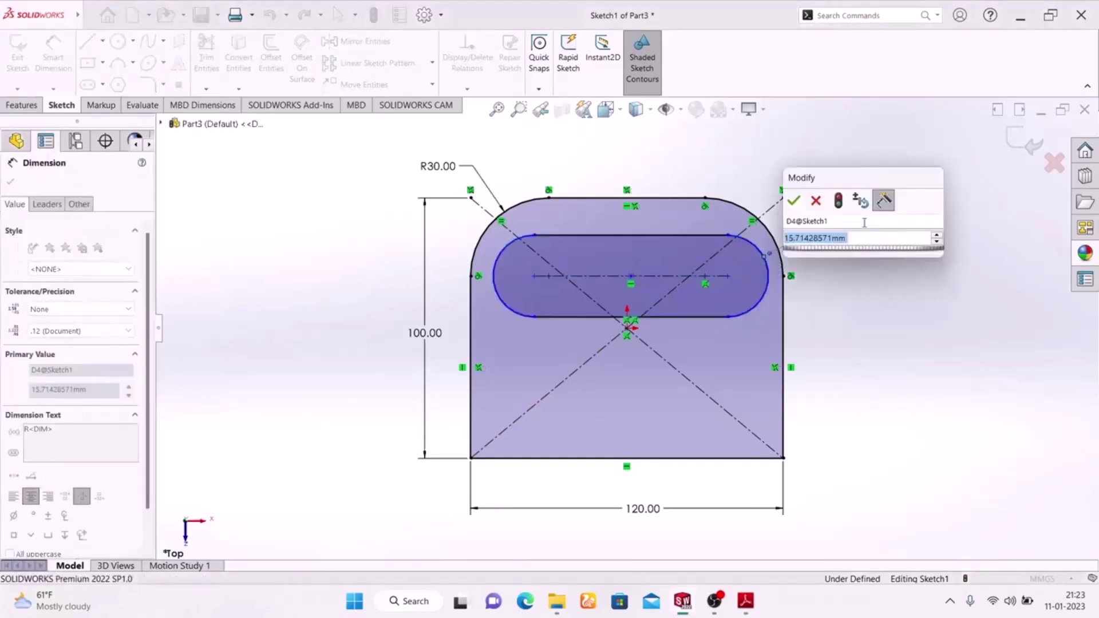
text(15)
key(Return)
key(Escape)
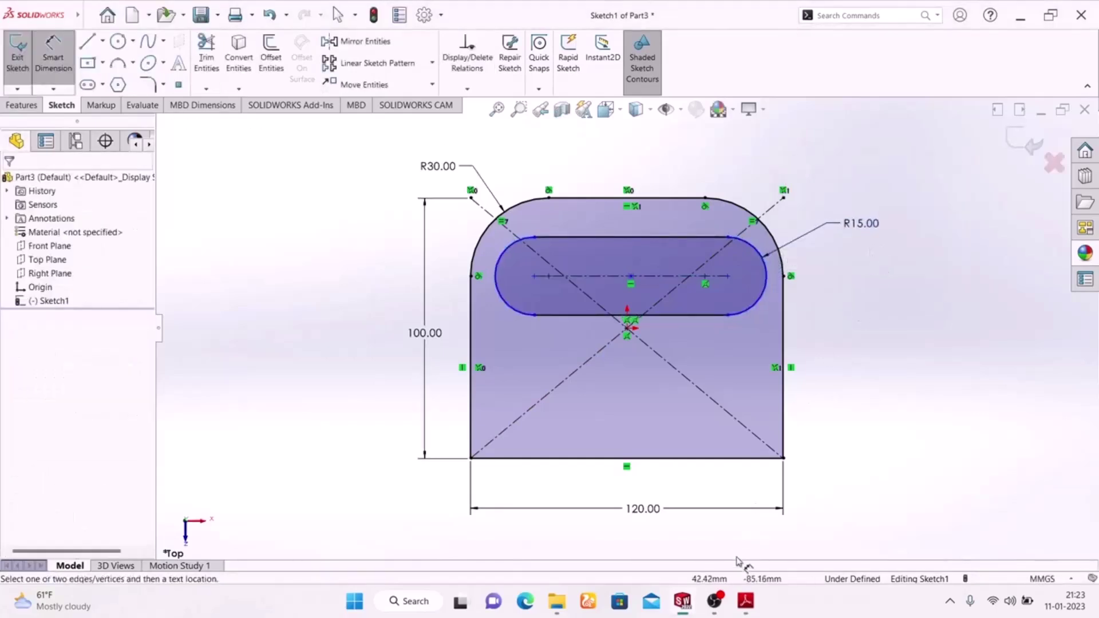
Check the drawing and dimension the distance between the slot's arc centers to 60 mm.
click(745, 601)
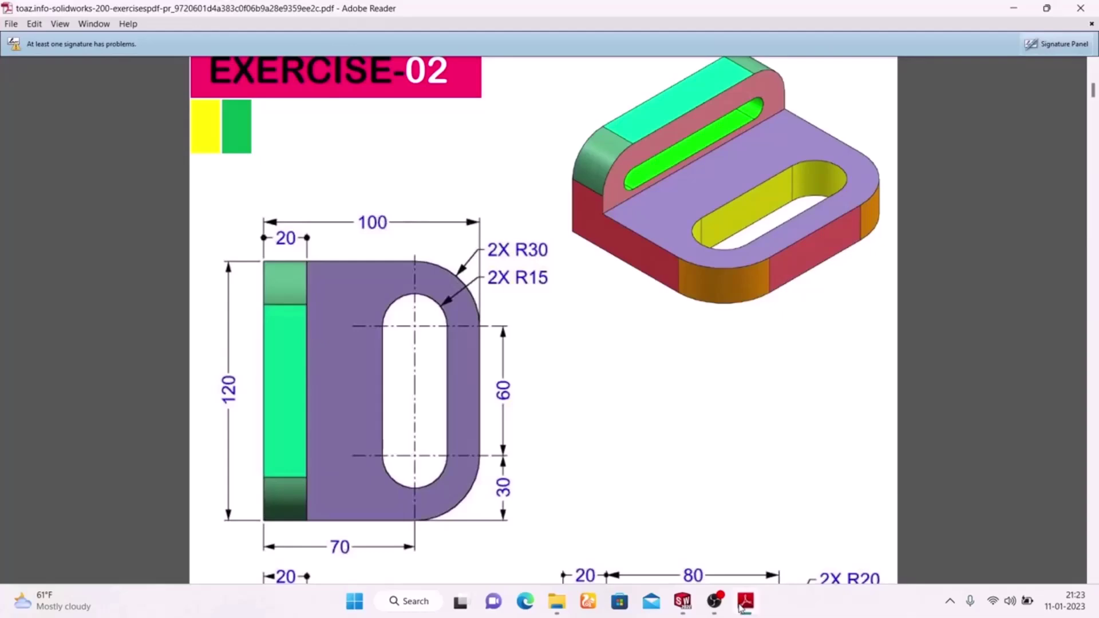
click(743, 602)
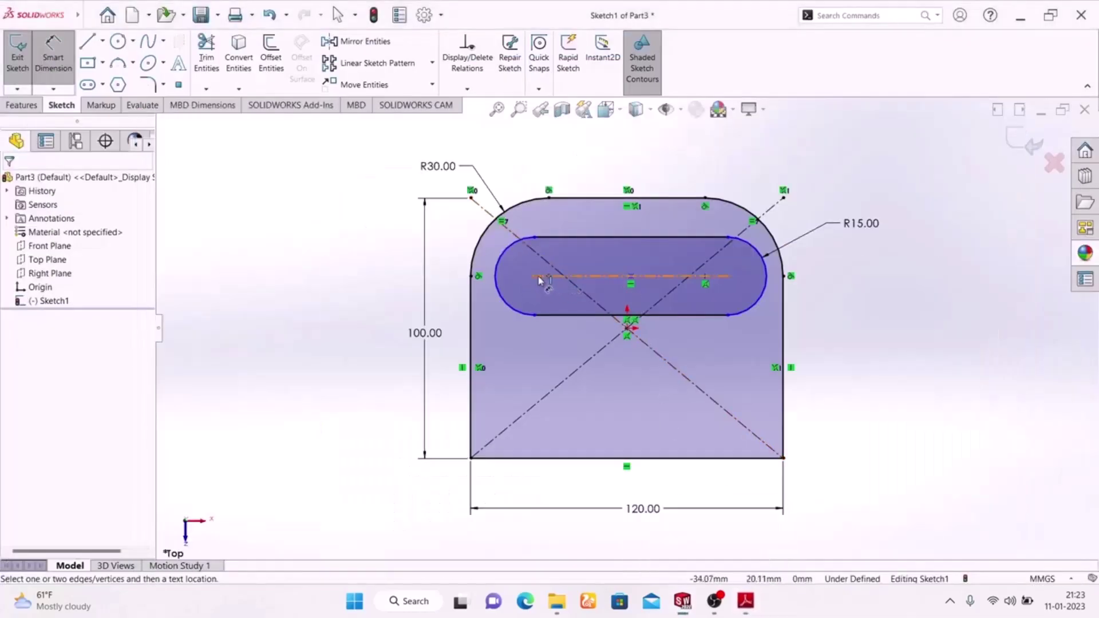
click(630, 277)
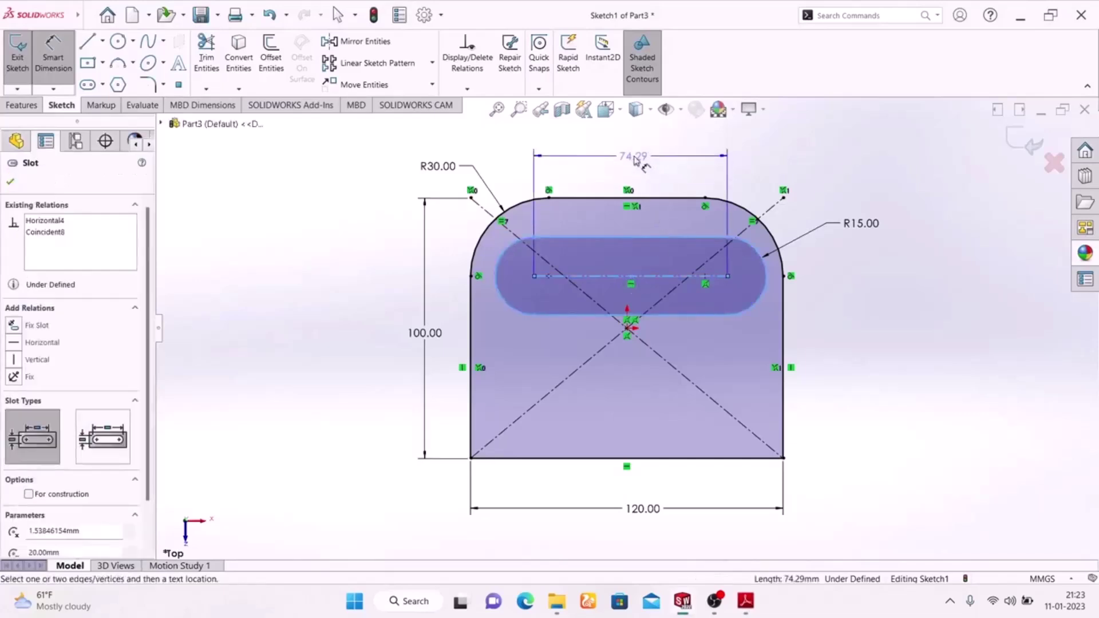
click(659, 160)
text(60)
key(Return)
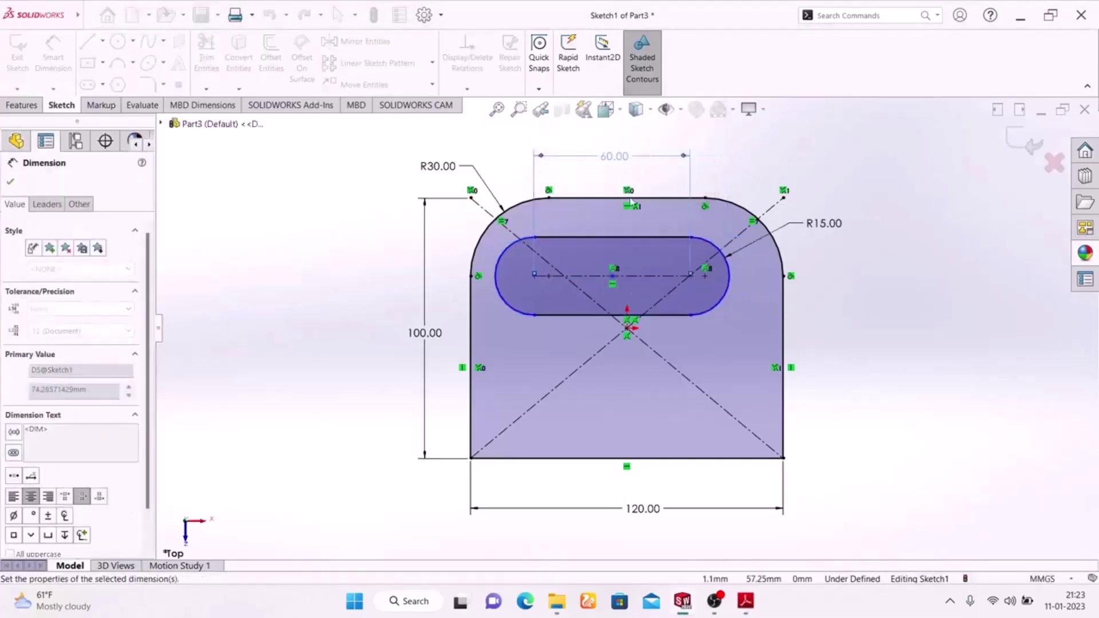
right_click(920, 246)
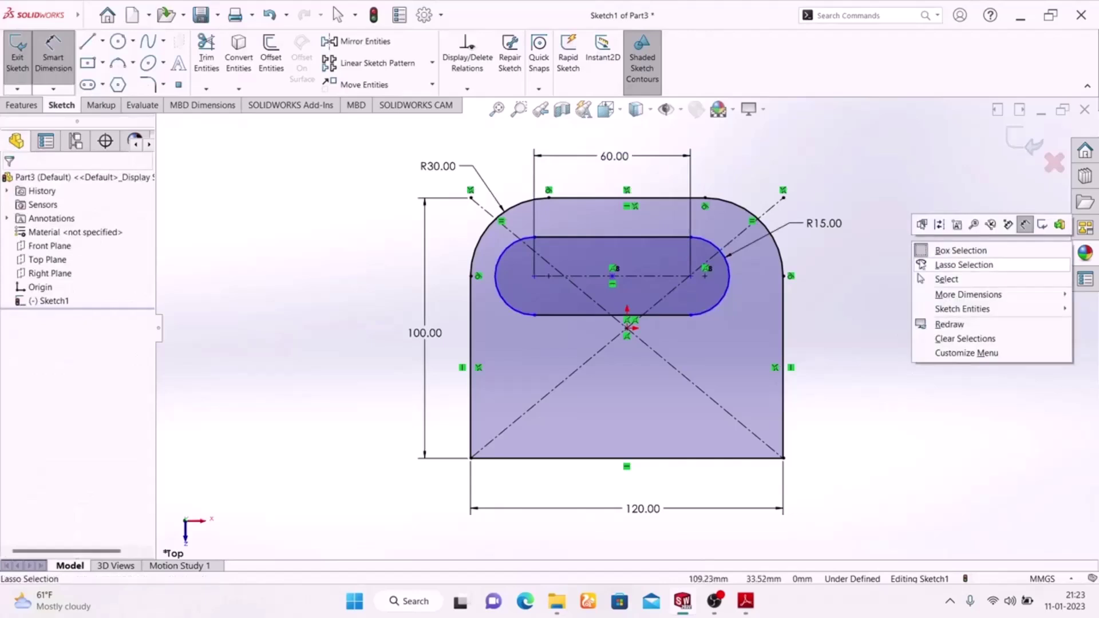
click(939, 277)
click(40, 57)
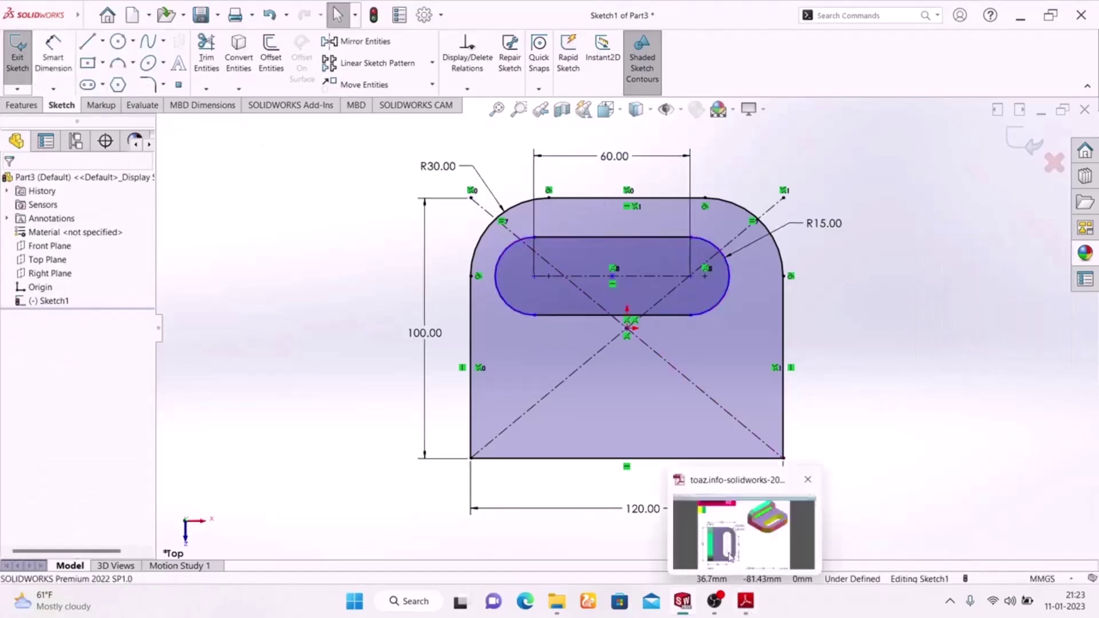
Check the drawing and dimension the slot's left arc center 30 mm from the plate's left edge.
click(746, 602)
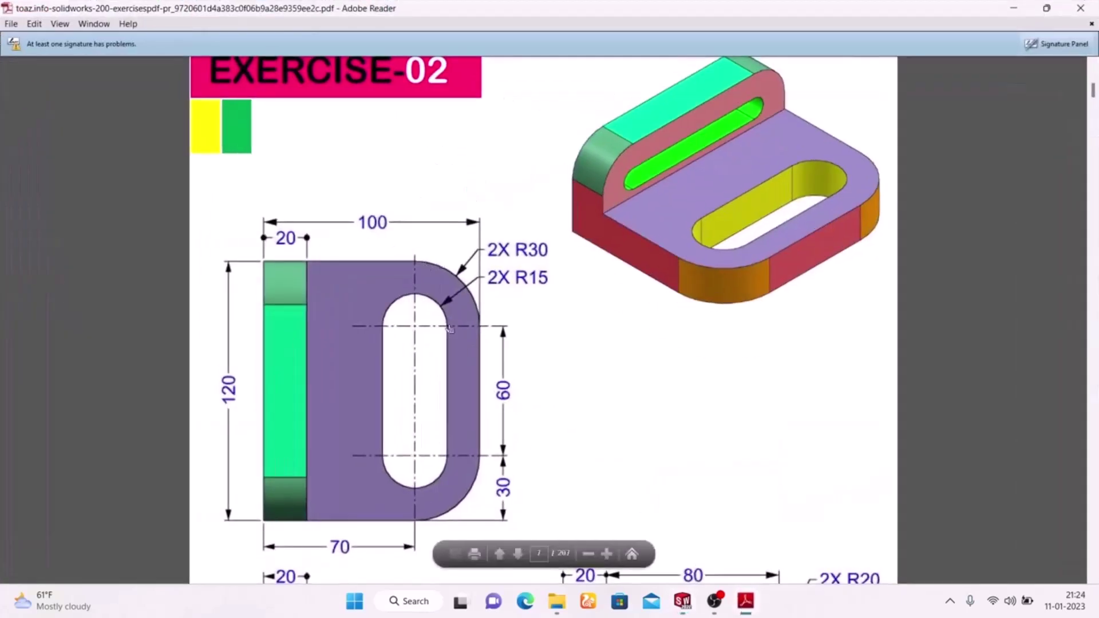
click(747, 602)
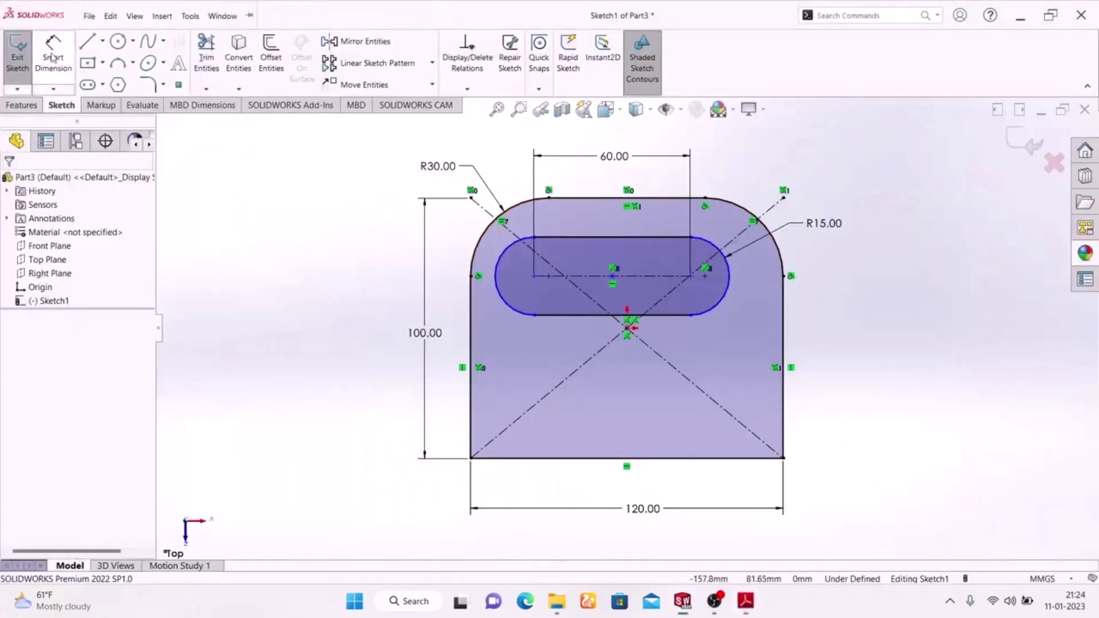
click(53, 57)
click(538, 279)
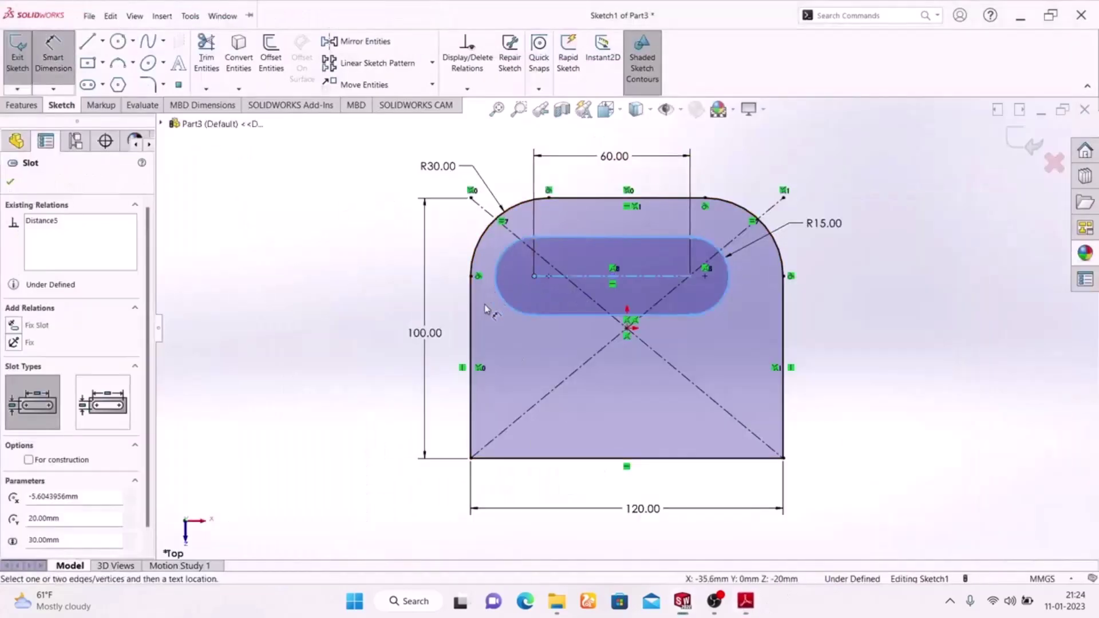
click(471, 309)
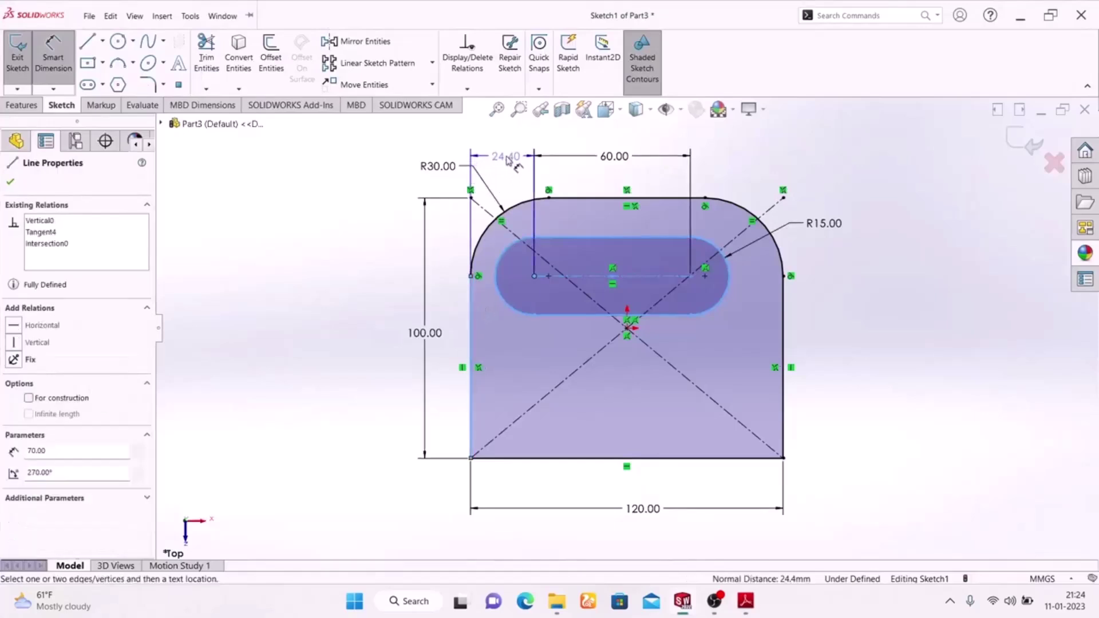
click(506, 160)
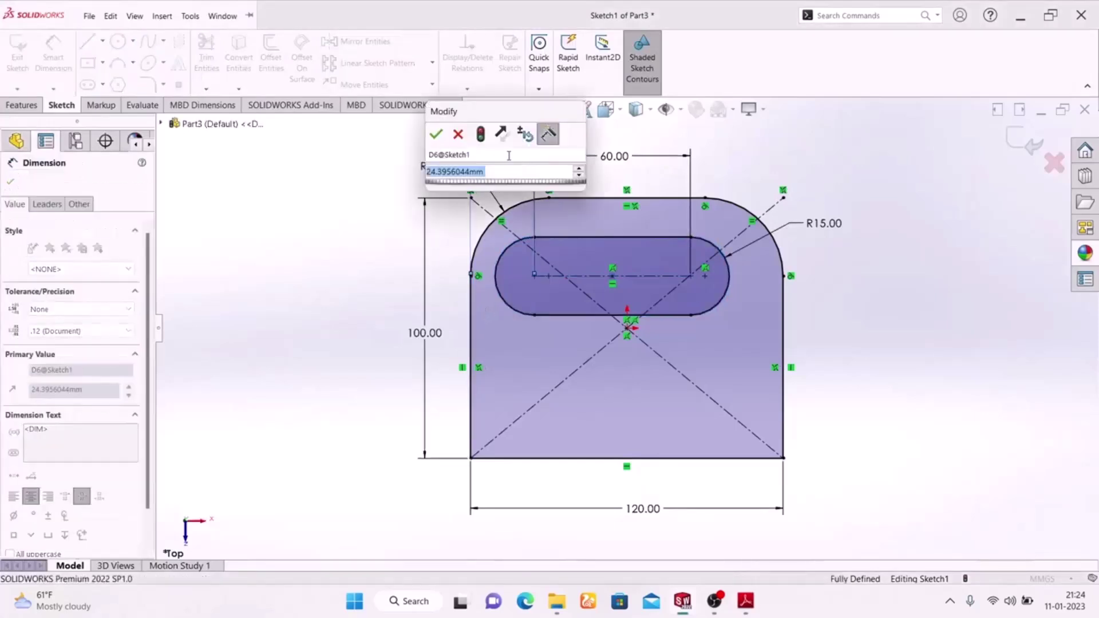
text(30.00mm)
click(510, 160)
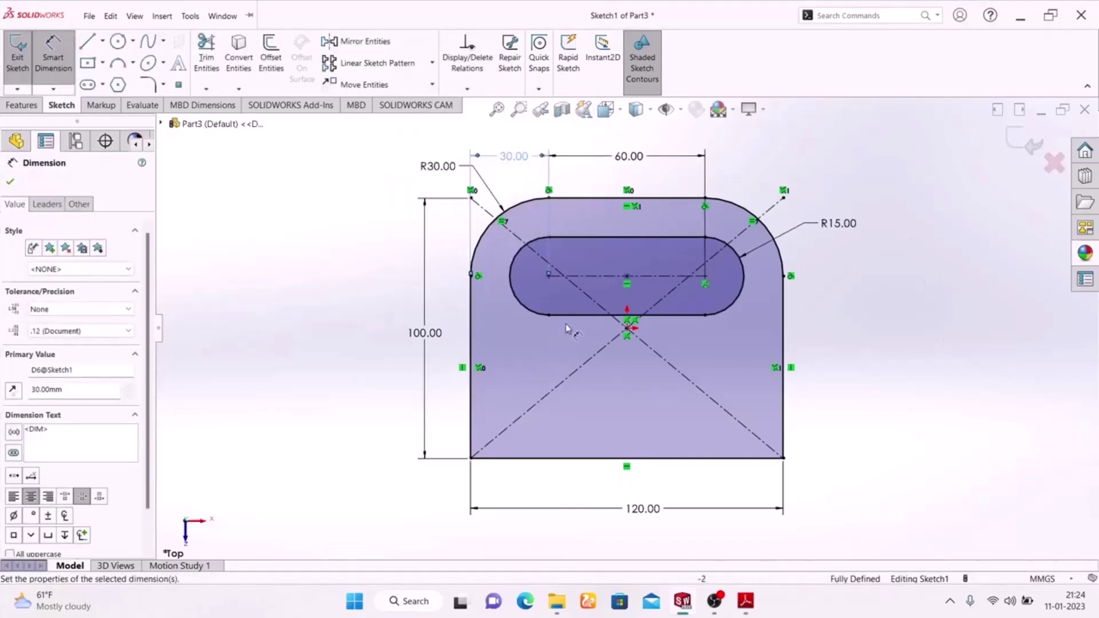
Check the drawing and try to dimension the slot's left arc center from the plate's lower edge.
click(744, 608)
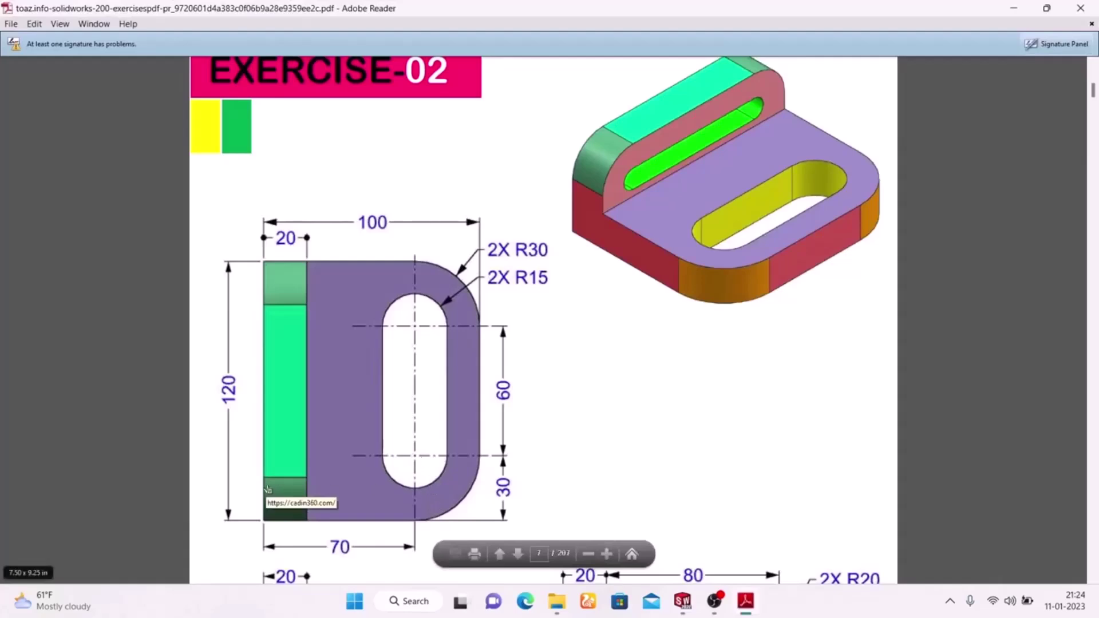
click(746, 607)
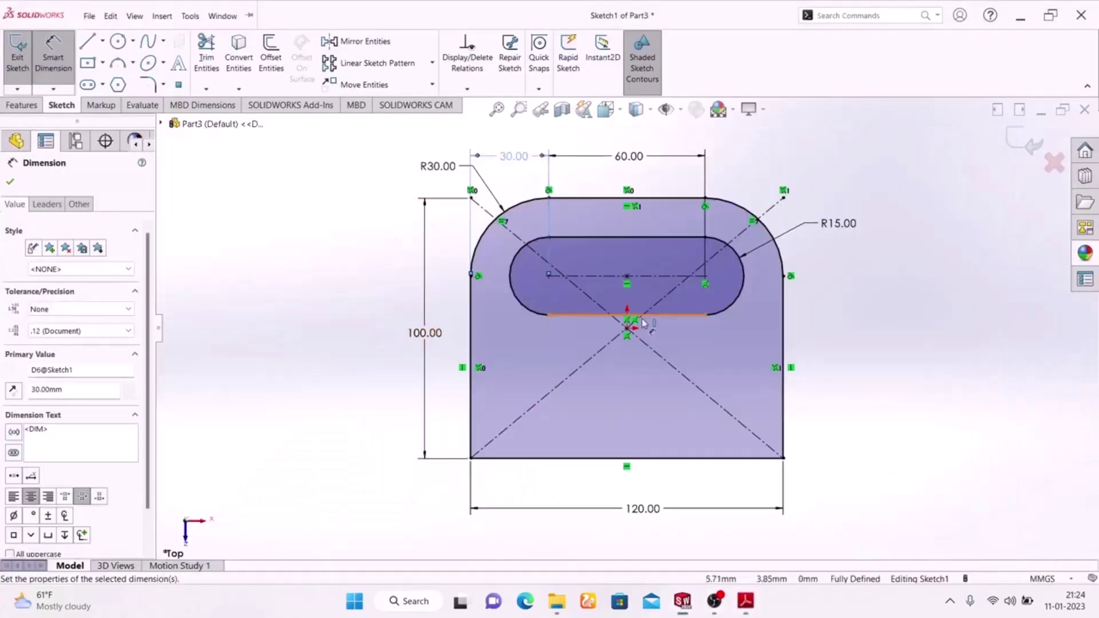
click(549, 276)
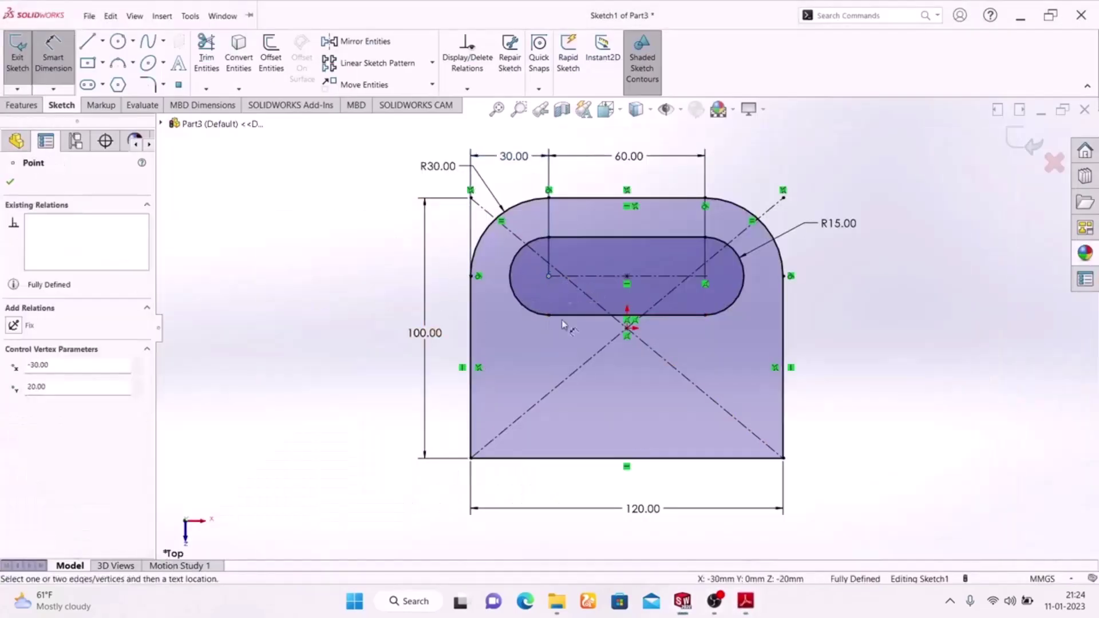
click(589, 458)
click(368, 382)
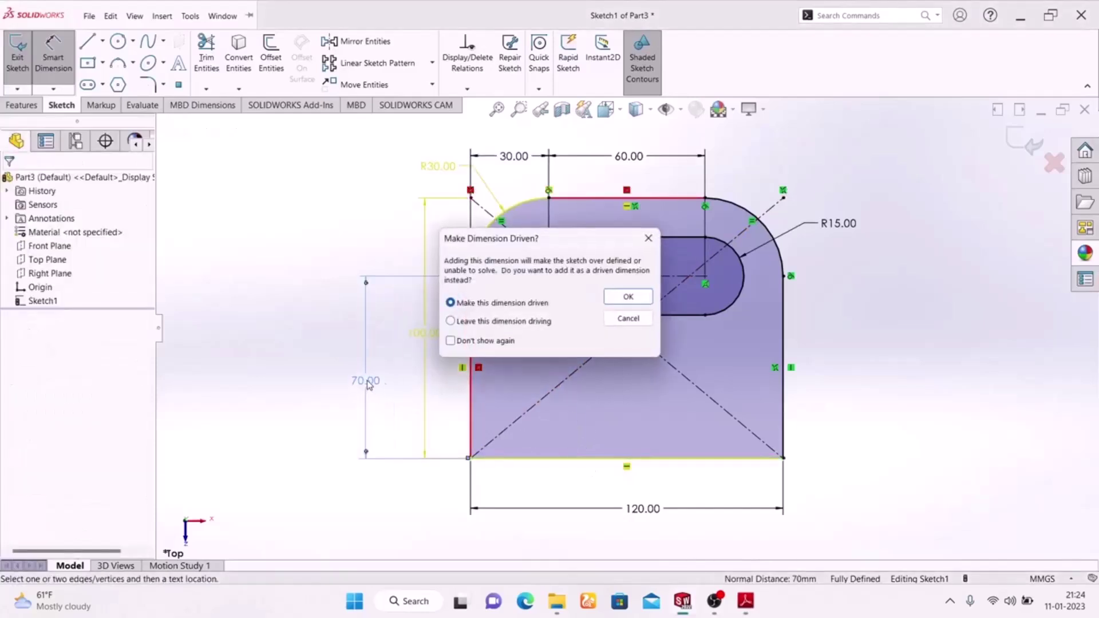
click(628, 297)
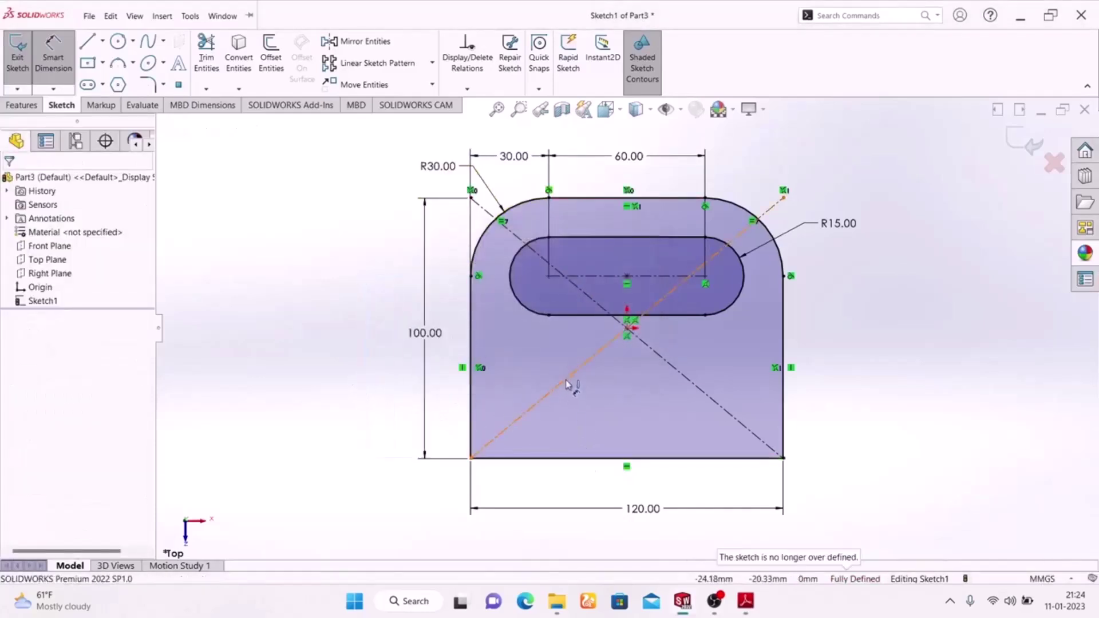
Delete the sketch relation at the slot's right arc center that ties it to the fillet center.
scroll(687, 298, down, 5)
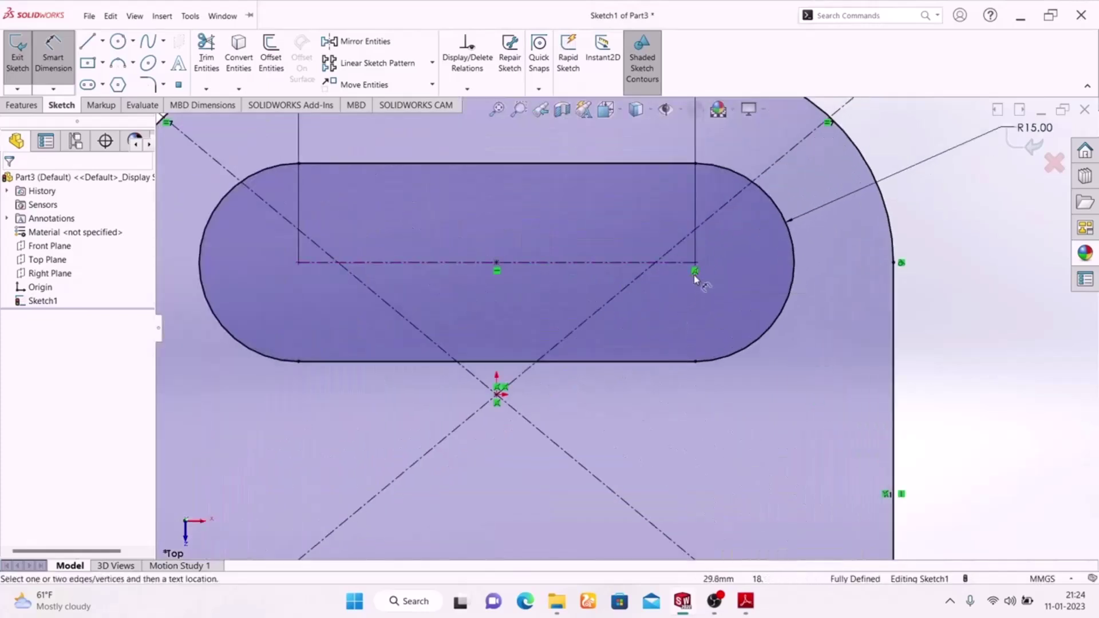
key(Escape)
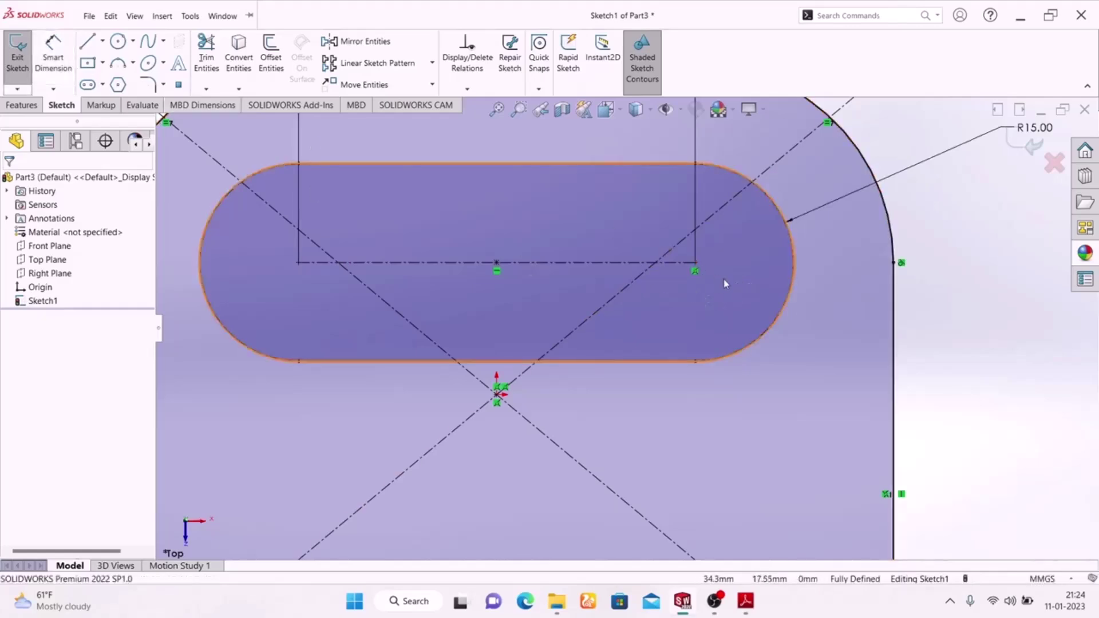
click(695, 272)
key(Delete)
key(f)
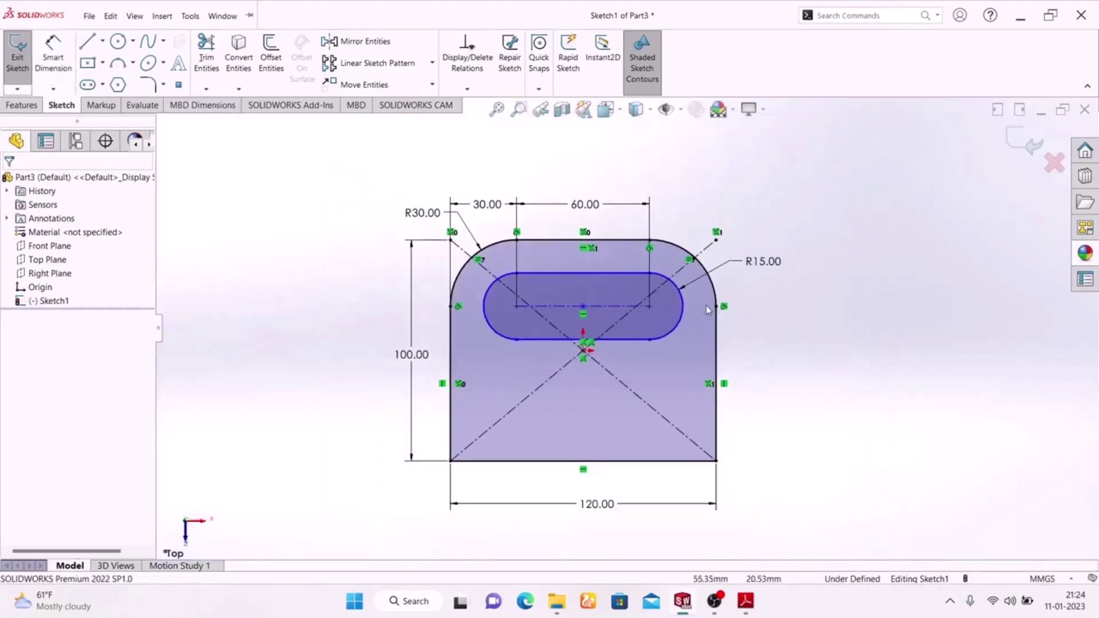
Dimension the slot's centerline 70 mm above the plate's lower edge and compare the sketch with the drawing.
click(53, 57)
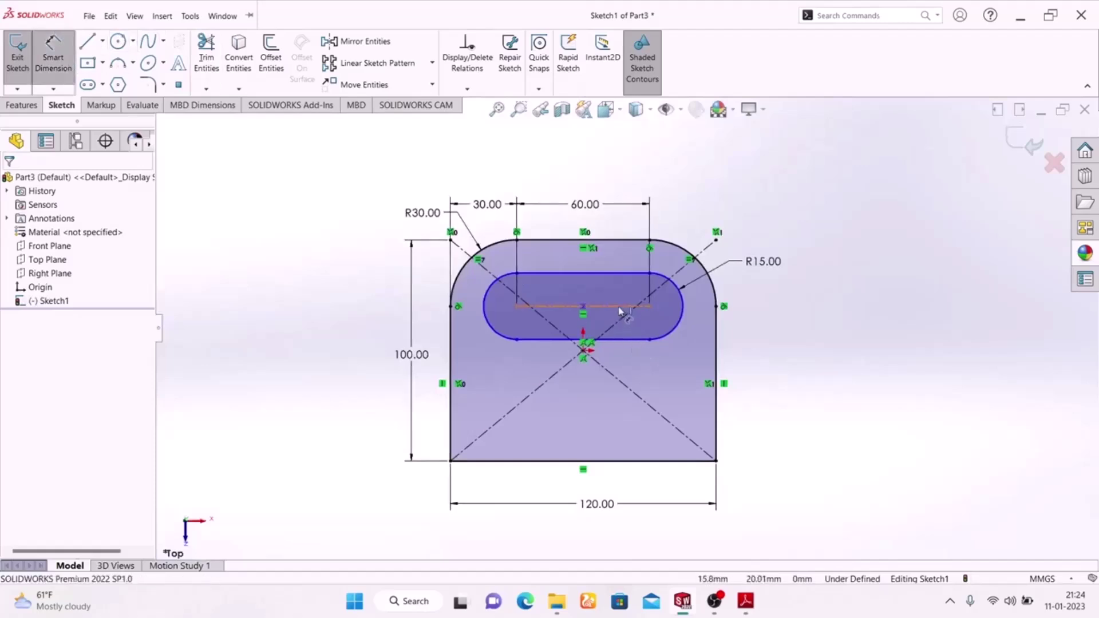
click(596, 306)
click(618, 461)
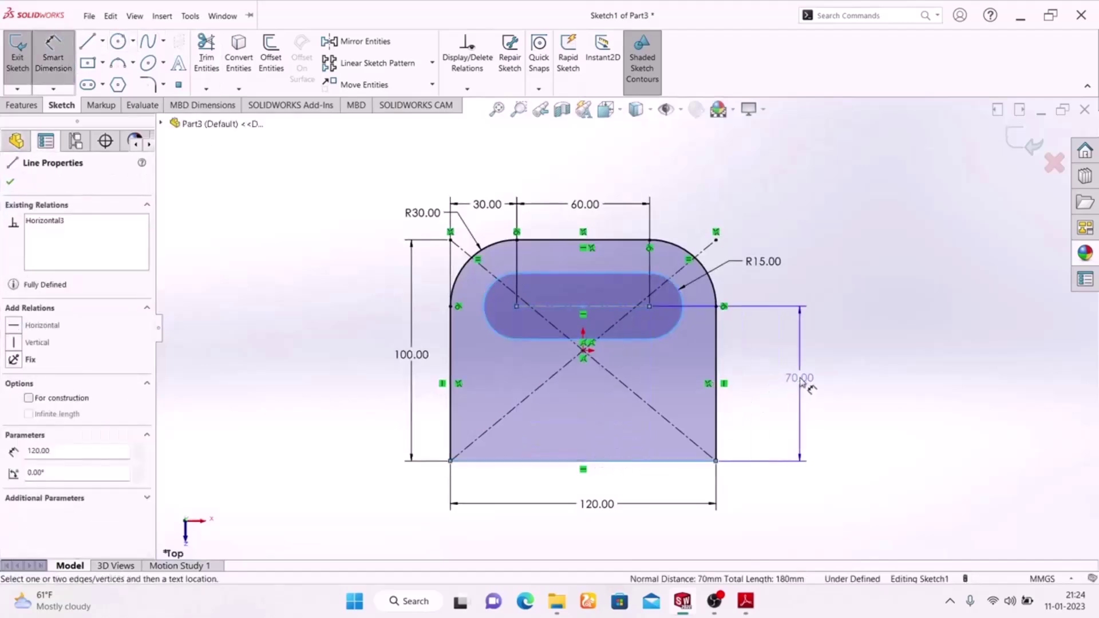
click(774, 385)
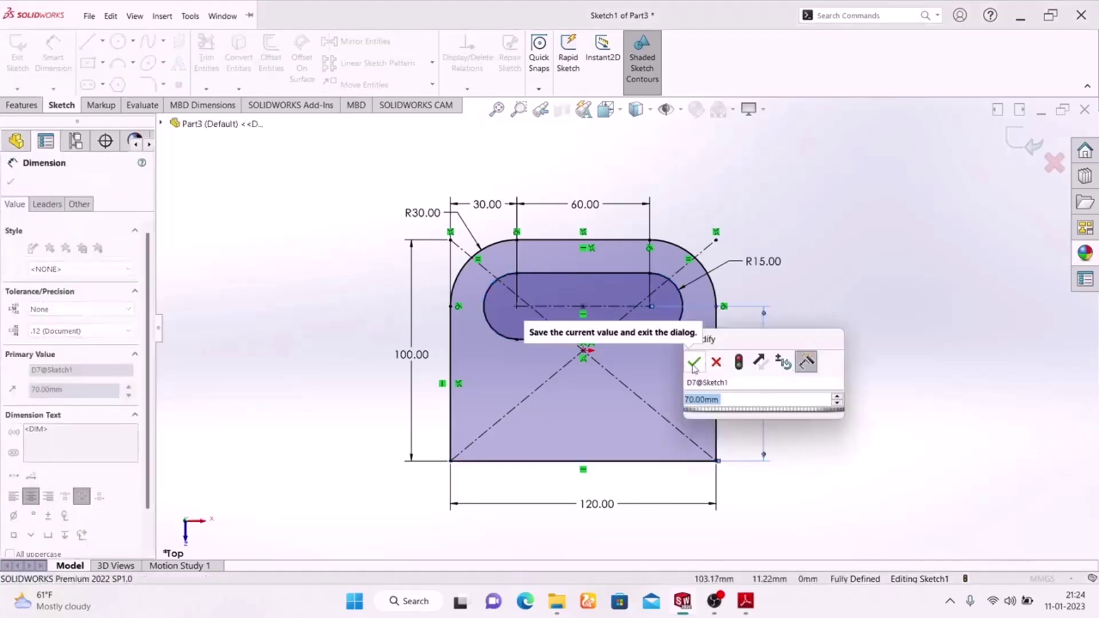
click(694, 363)
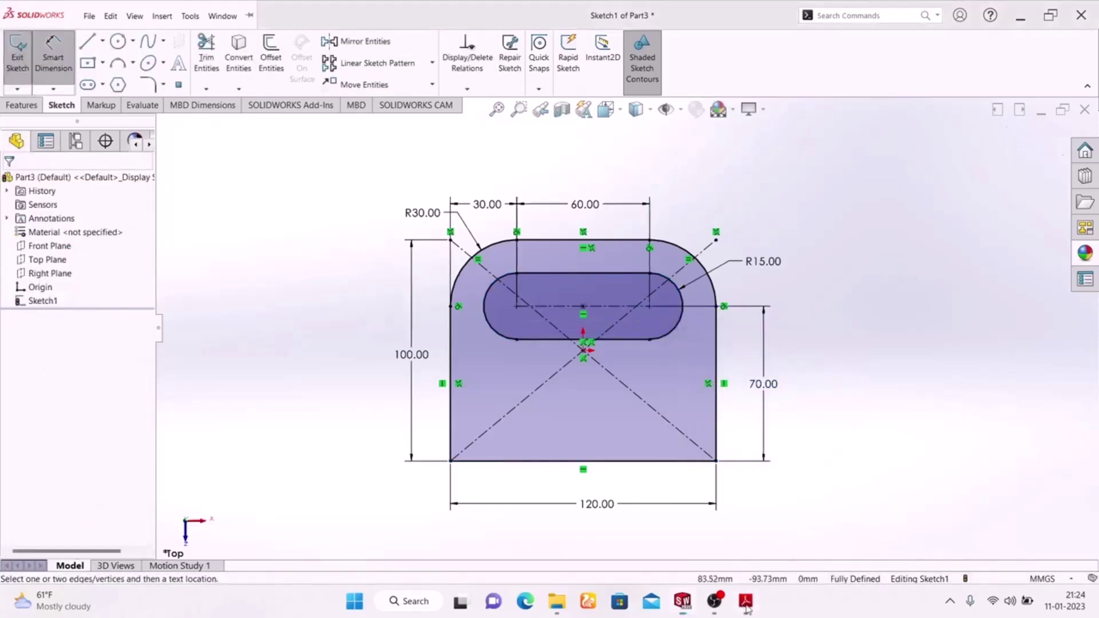
click(745, 603)
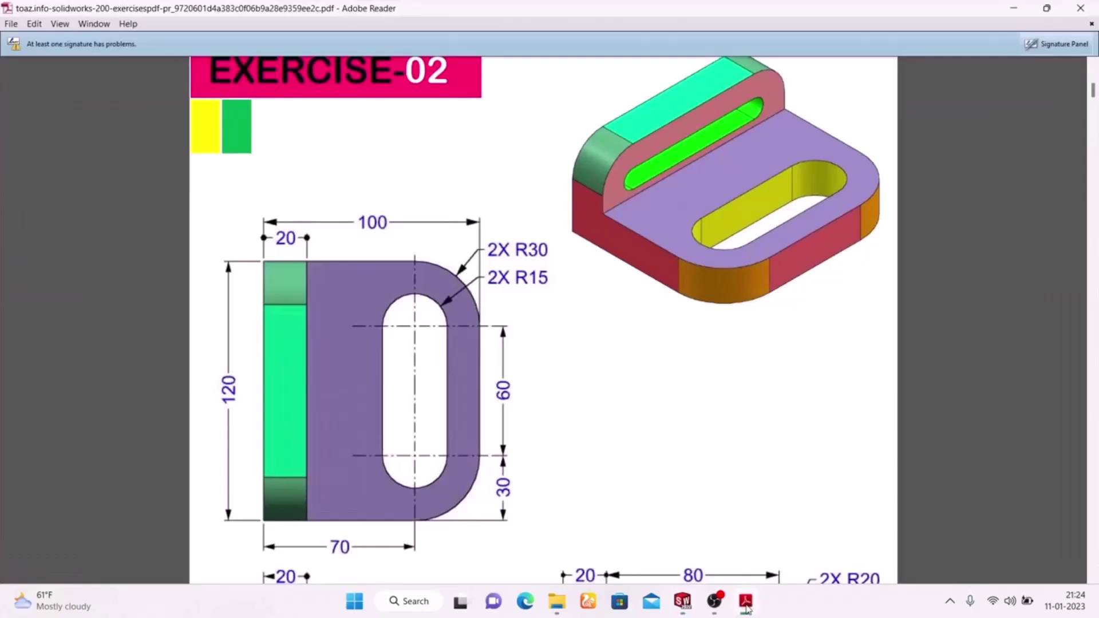
click(745, 602)
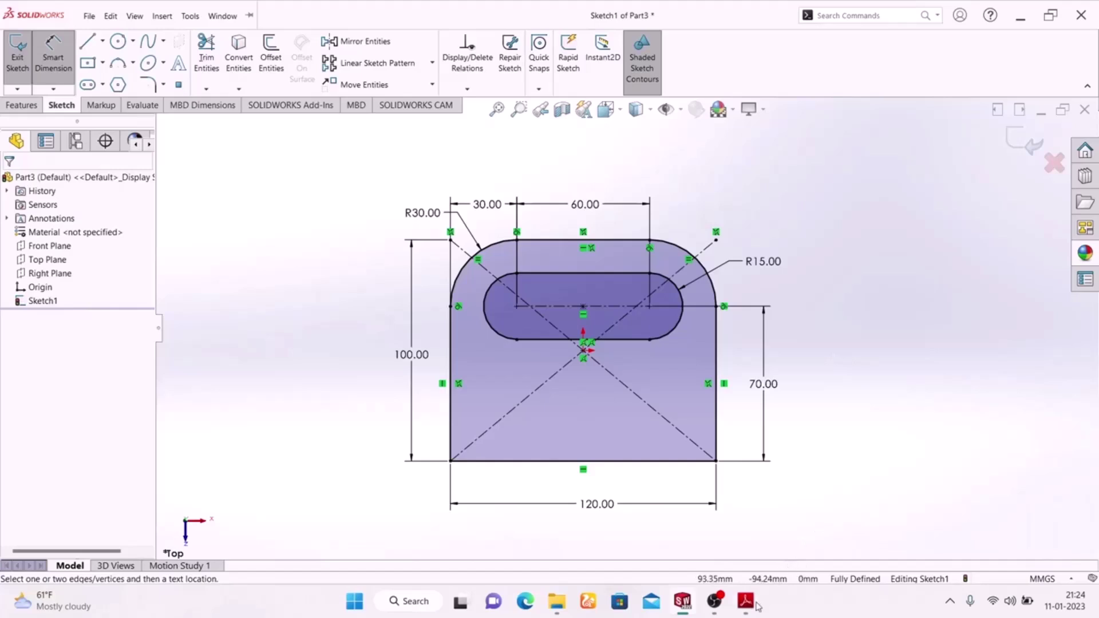
mouse_move(751, 598)
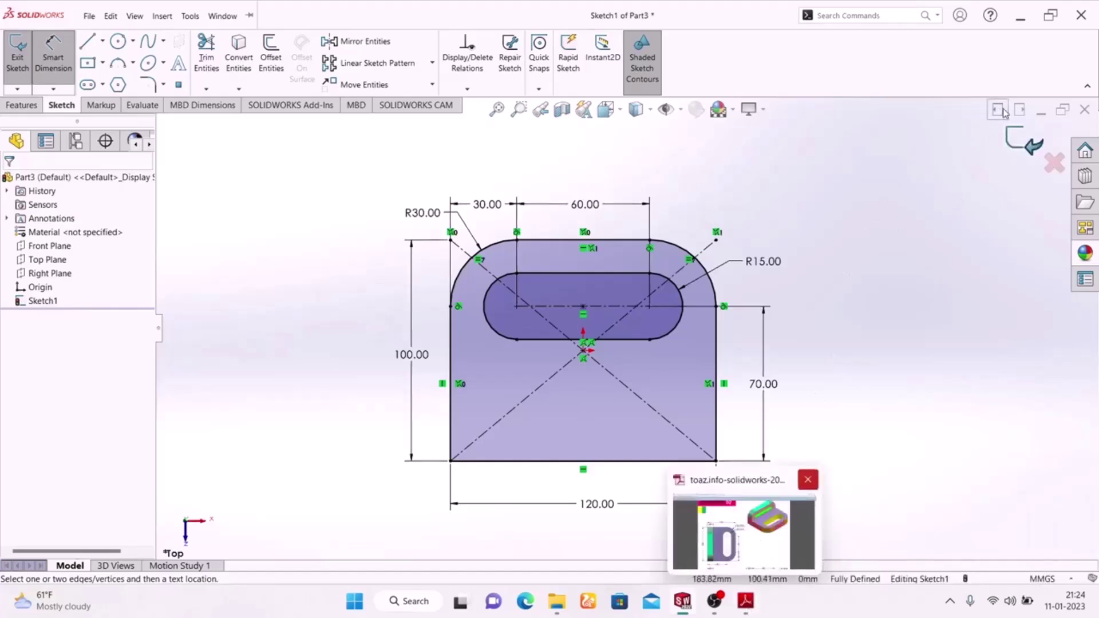
Close the slotted plate sketch, show it in isometric view, and extrude it 20 mm as the base plate.
click(1011, 160)
mouse_move(866, 363)
middle_down()
mouse_move(790, 287)
mouse_move(724, 479)
mouse_move(842, 448)
middle_up()
key(space)
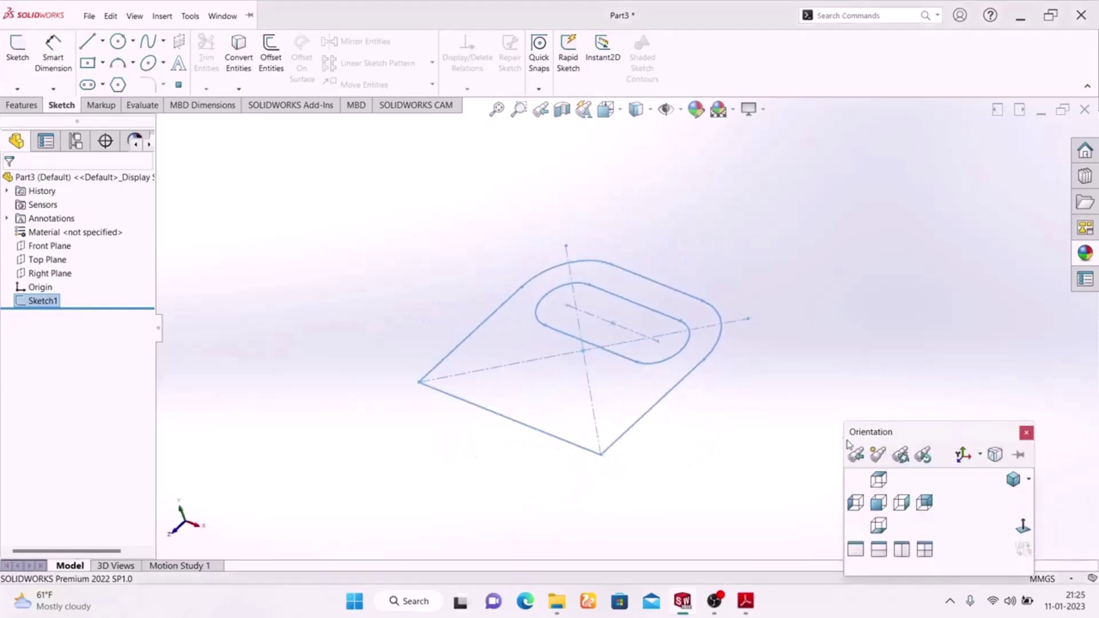
click(1012, 481)
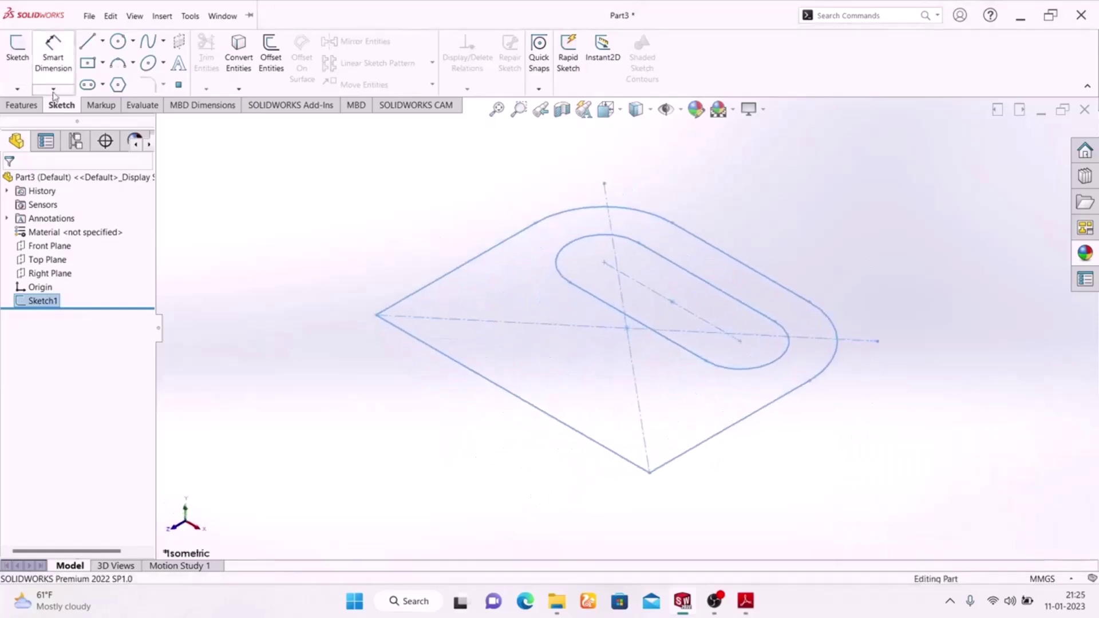
click(23, 105)
click(22, 54)
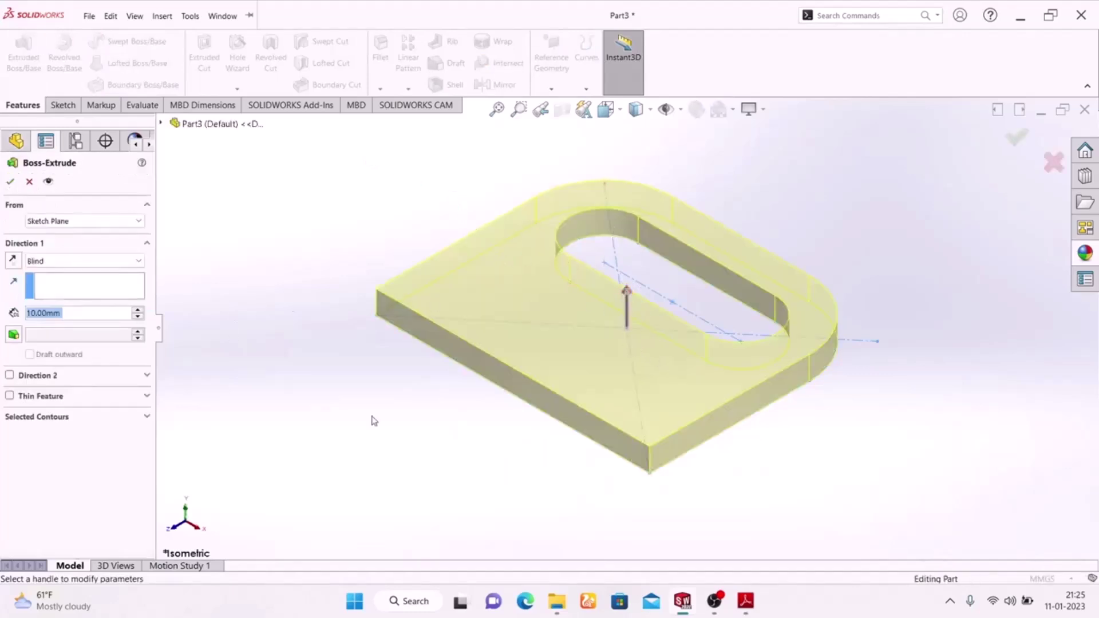
click(743, 602)
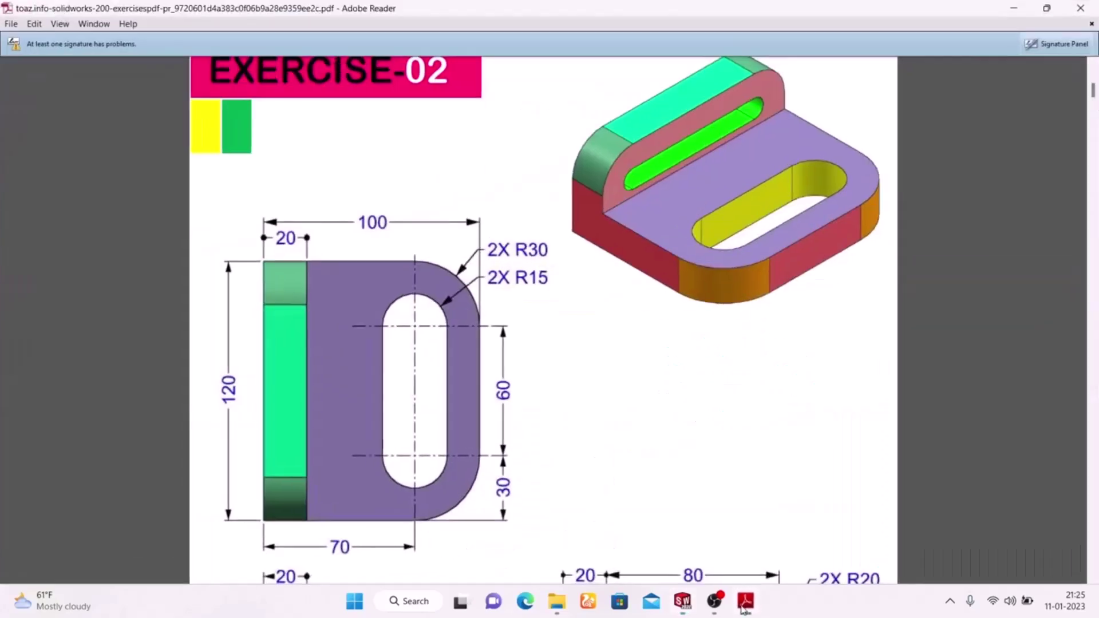
click(744, 606)
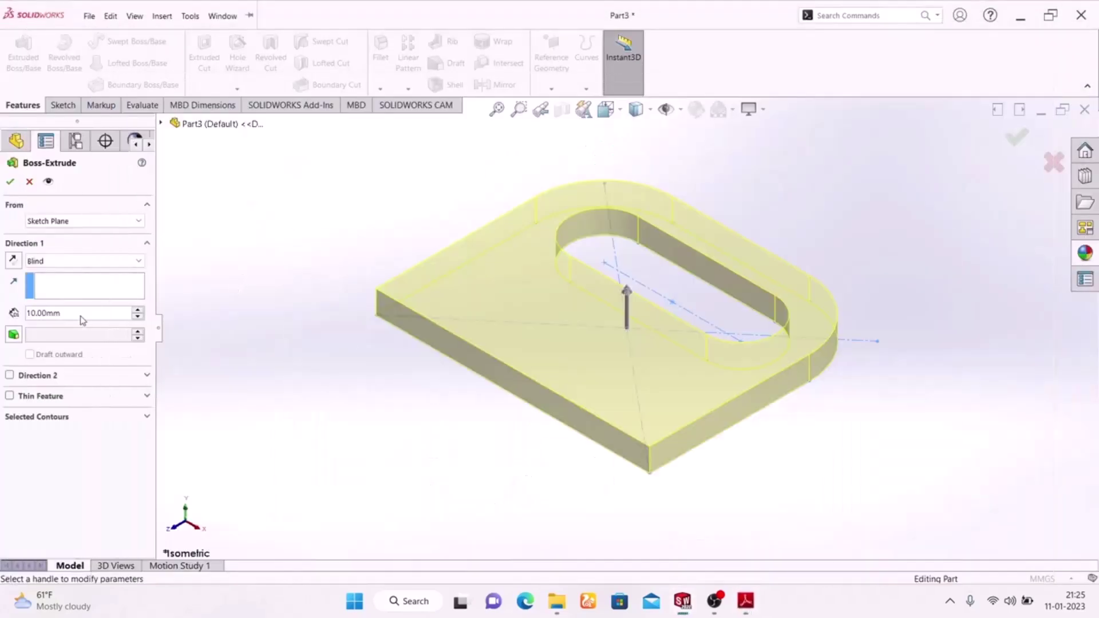
text(20)
key(Return)
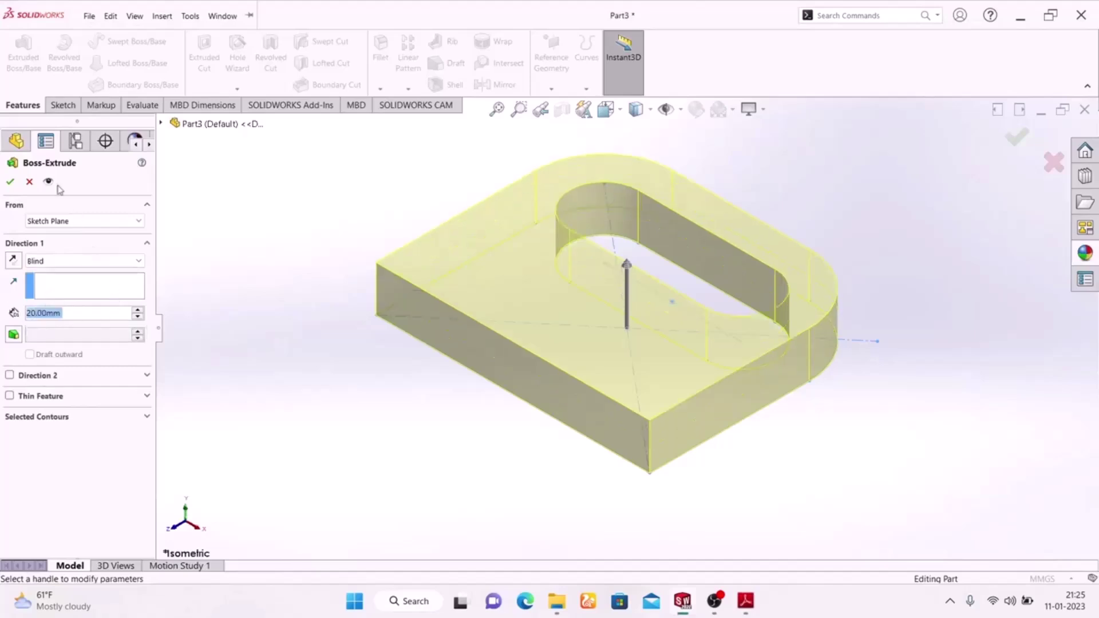
click(11, 182)
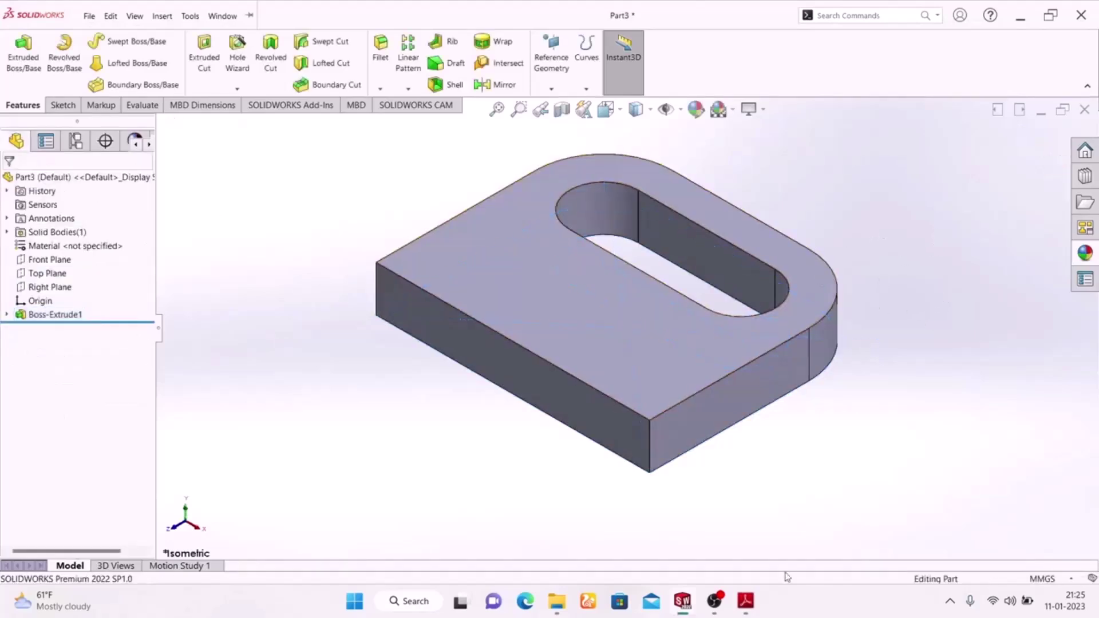
Start a sketch on the plate's long straight side face and draw a corner rectangle about 120 by 22 mm on top of its upper edge.
click(535, 392)
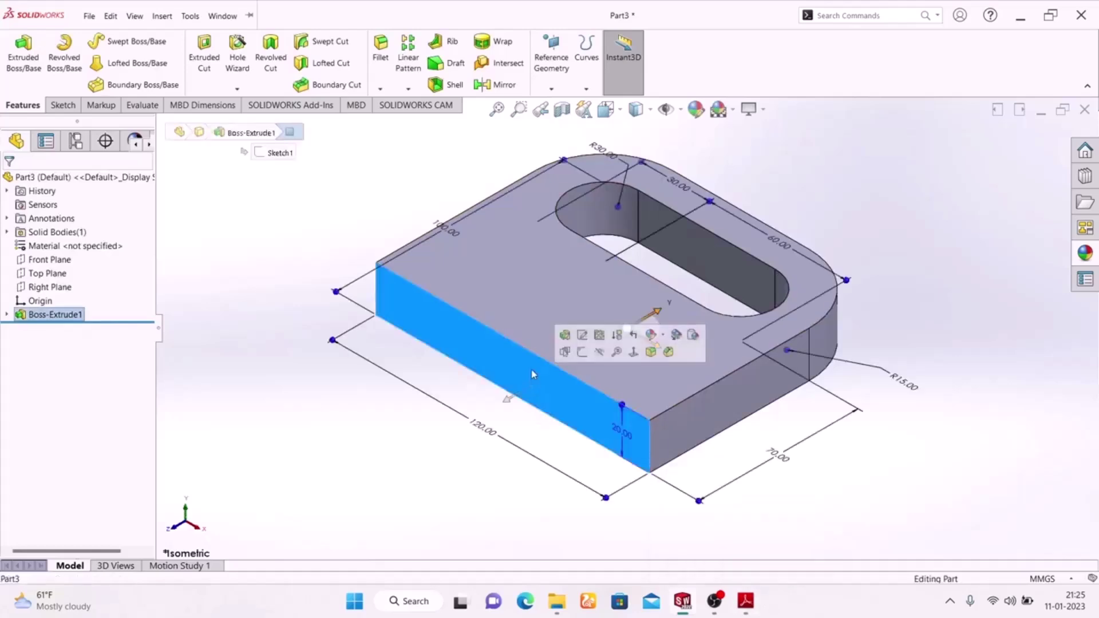
click(582, 353)
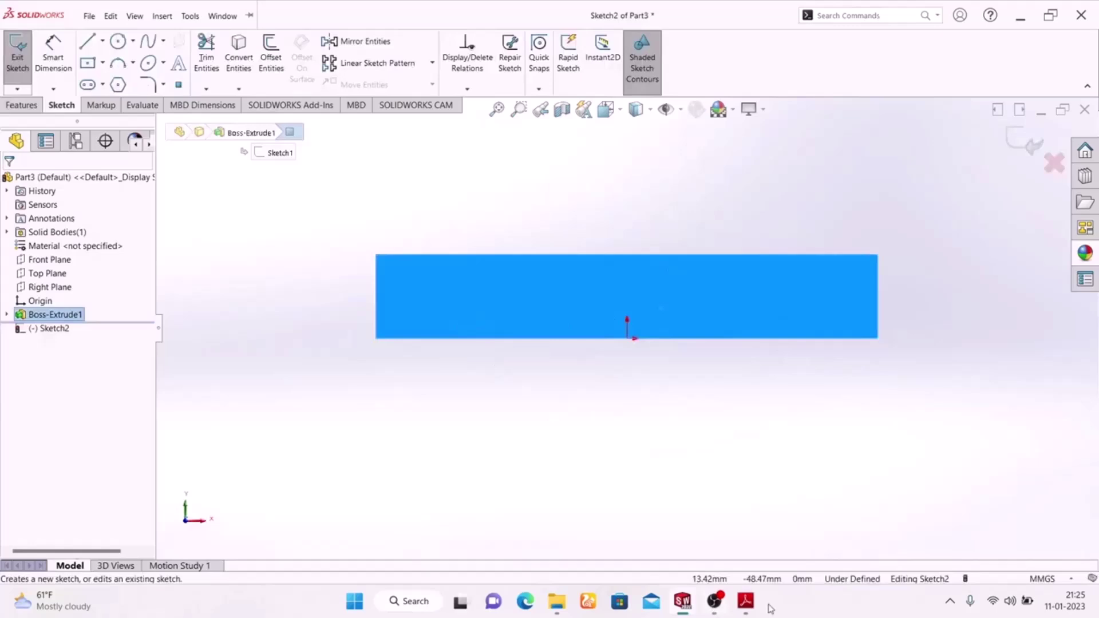
click(103, 63)
click(110, 82)
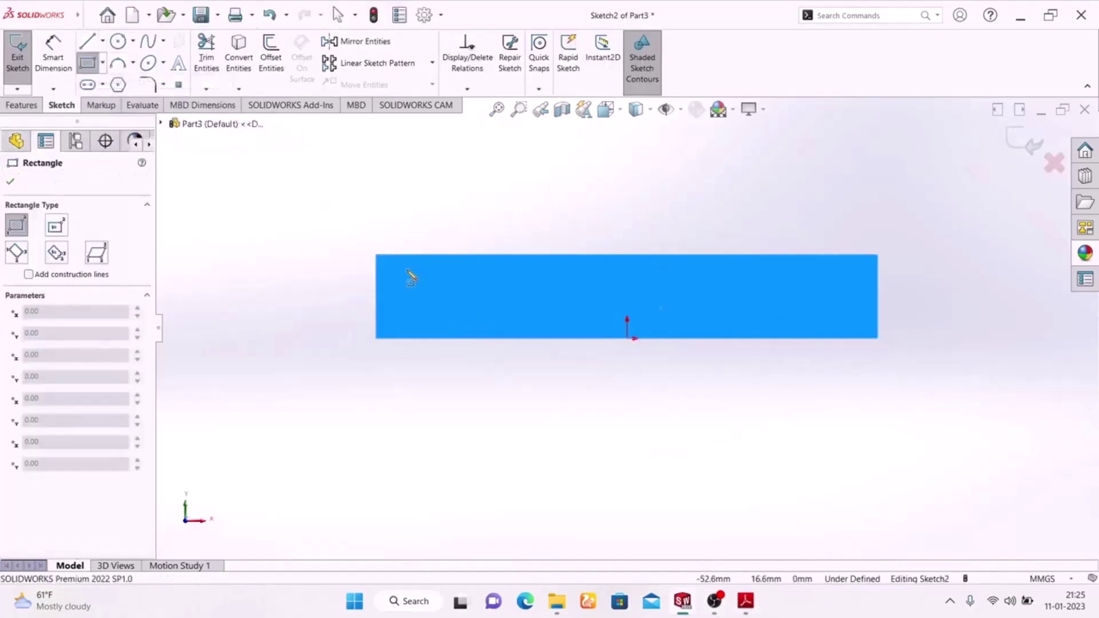
click(376, 255)
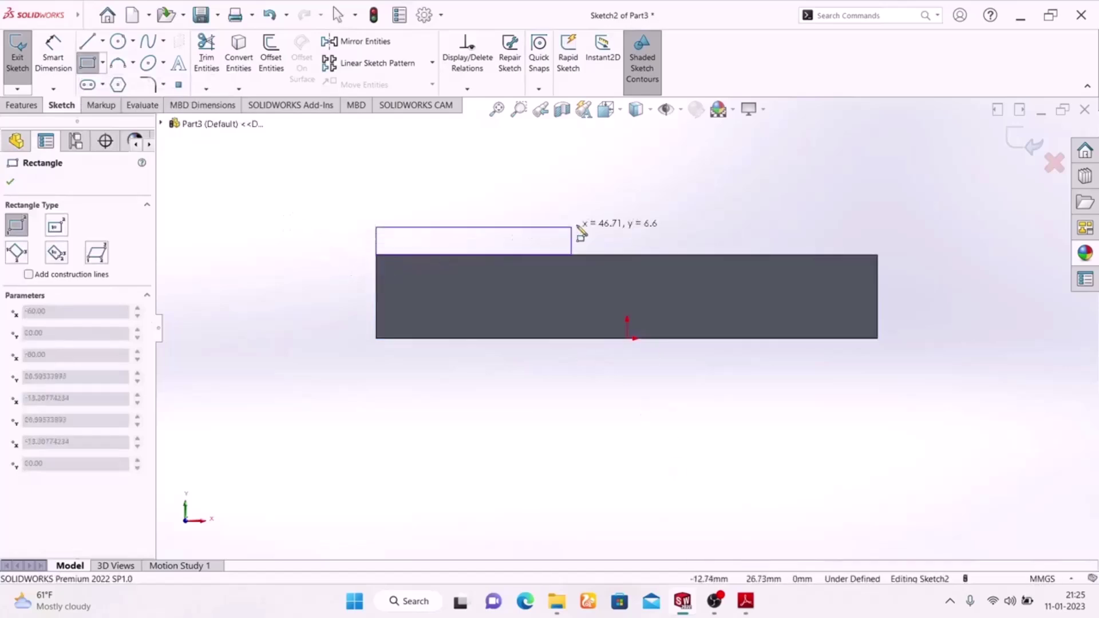
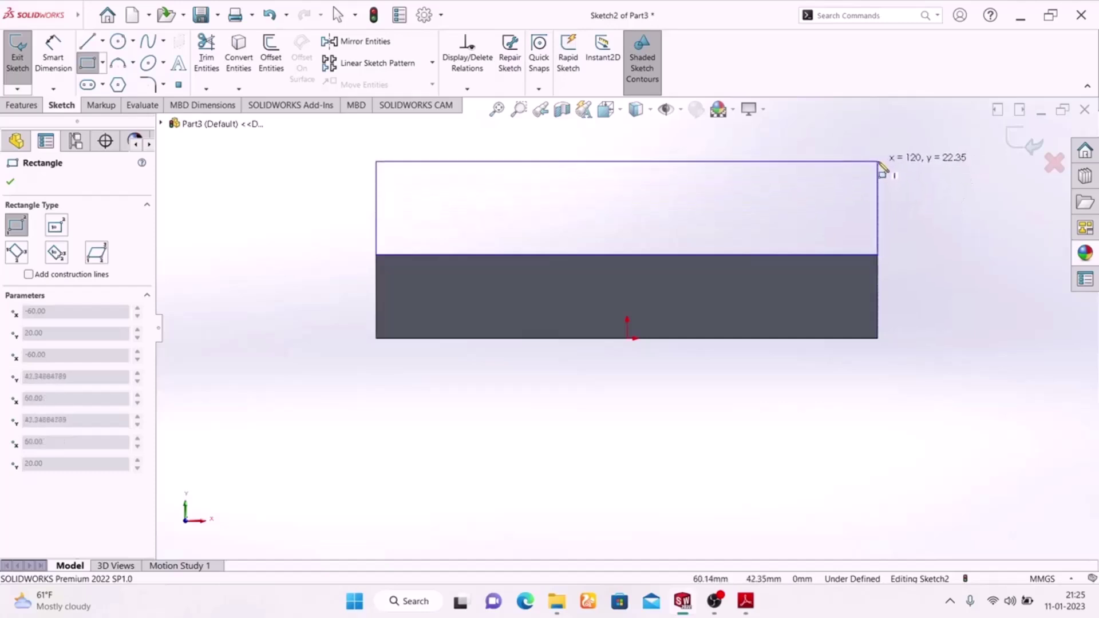
click(878, 162)
right_click(956, 220)
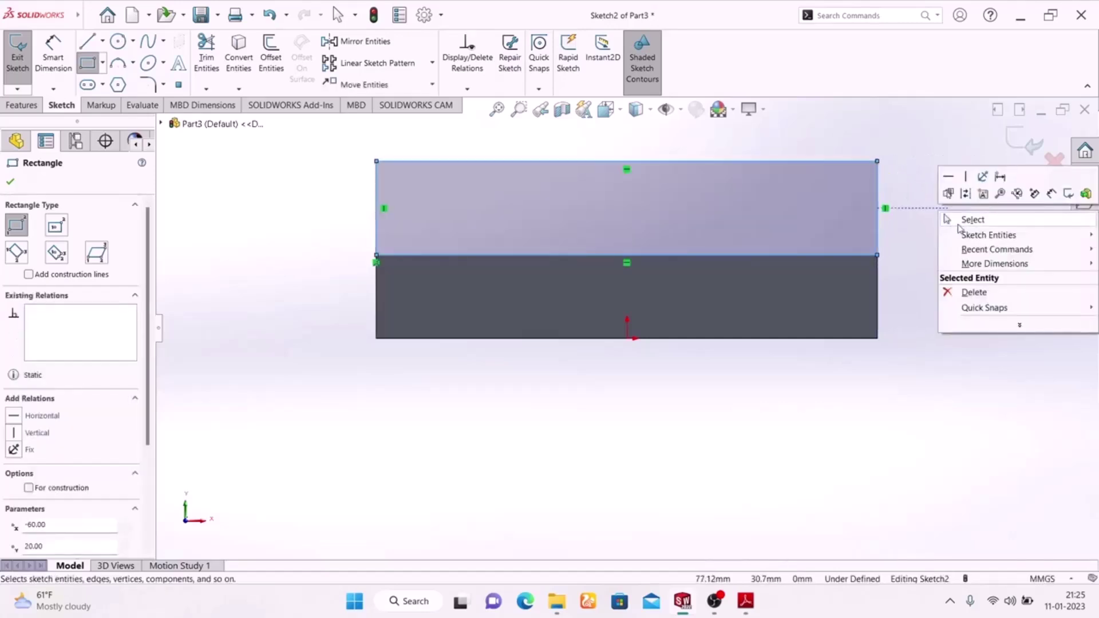
click(968, 219)
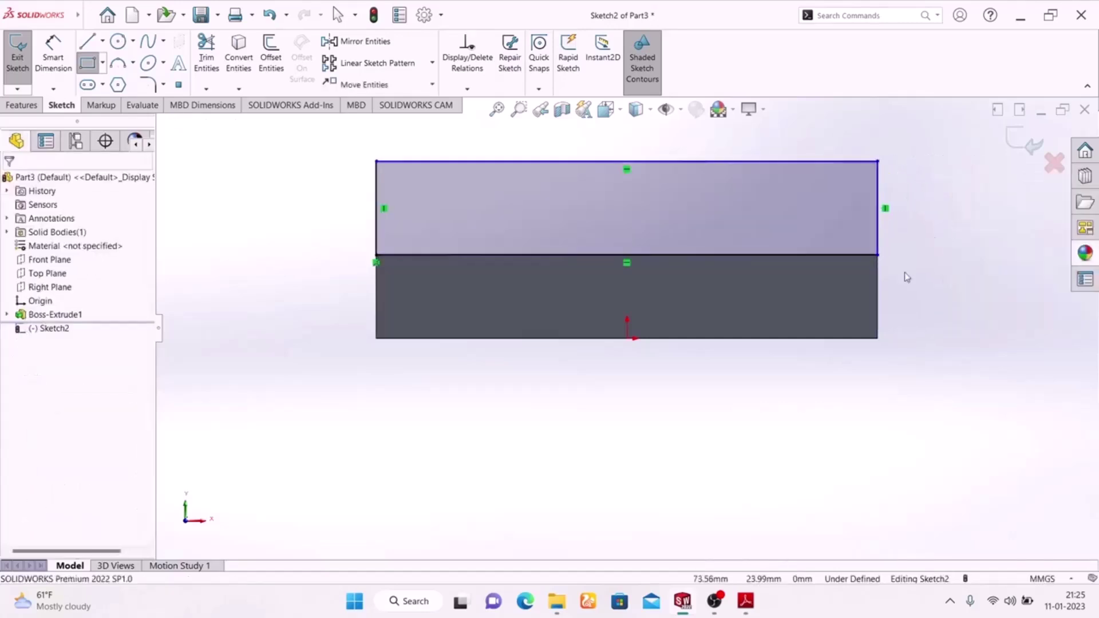
Check the upright's size in the PDF drawing and dimension the rectangle's height as 30 mm.
click(68, 65)
click(739, 608)
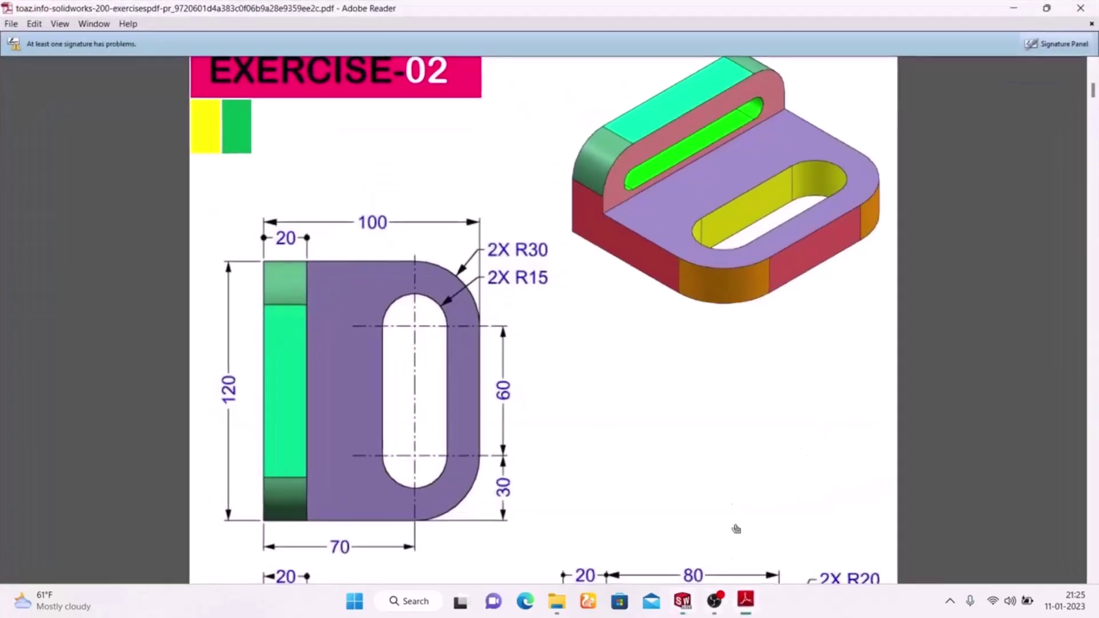
scroll(527, 399, down, 5)
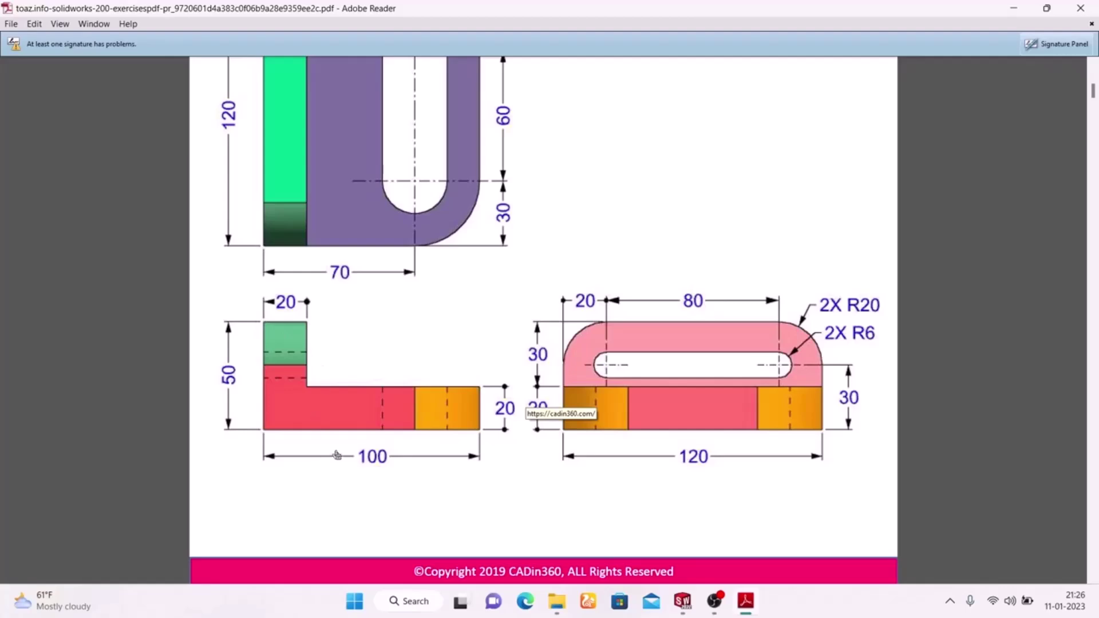
scroll(241, 379, up, 5)
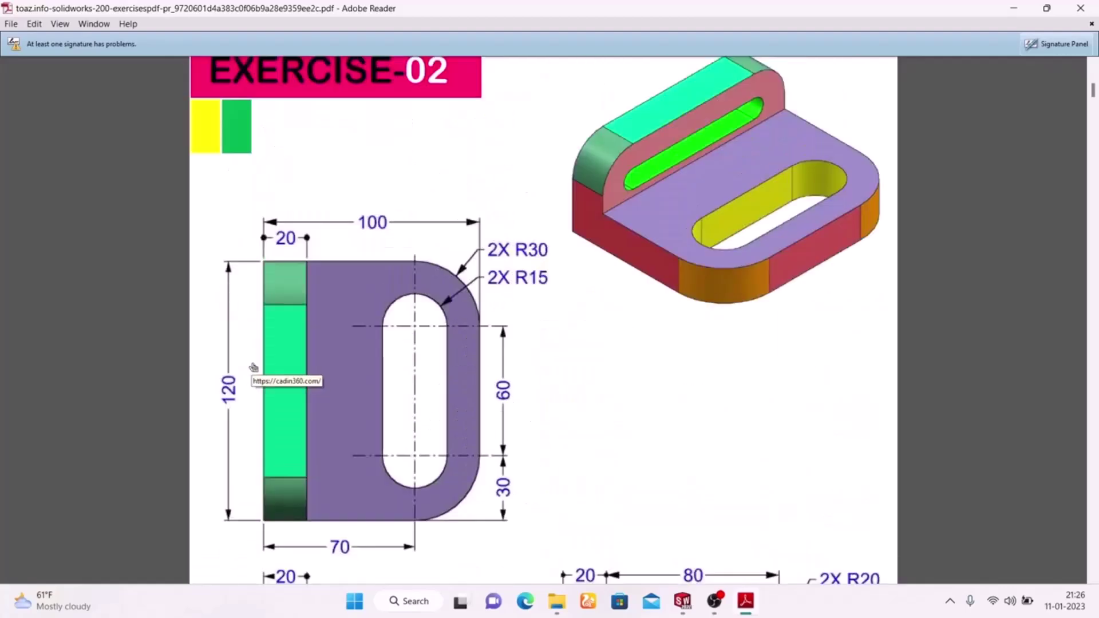
scroll(257, 367, down, 3)
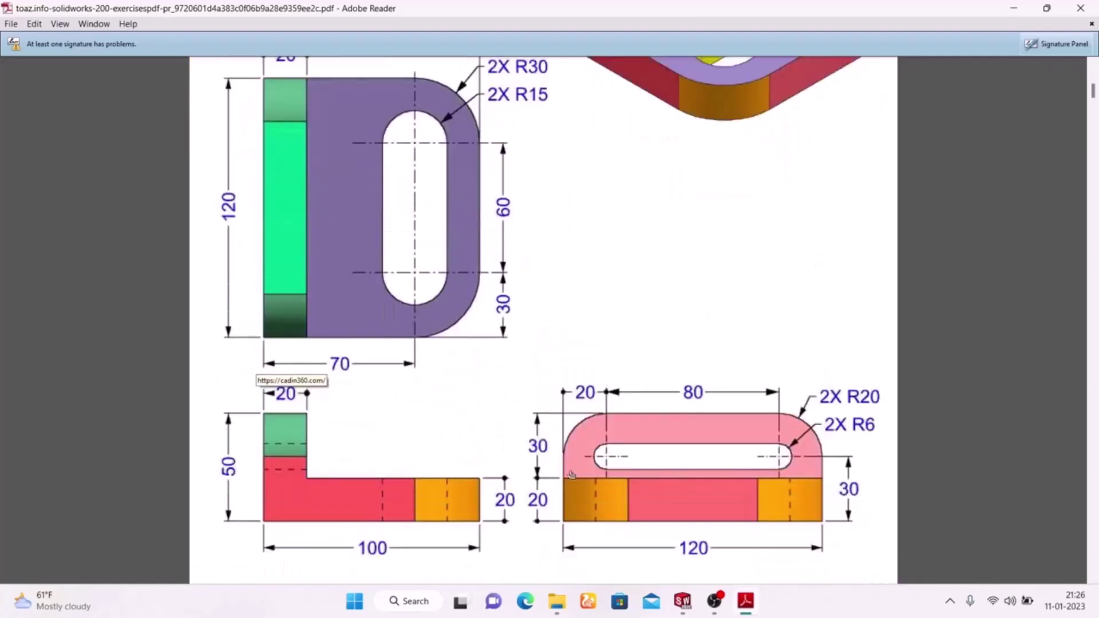
click(745, 601)
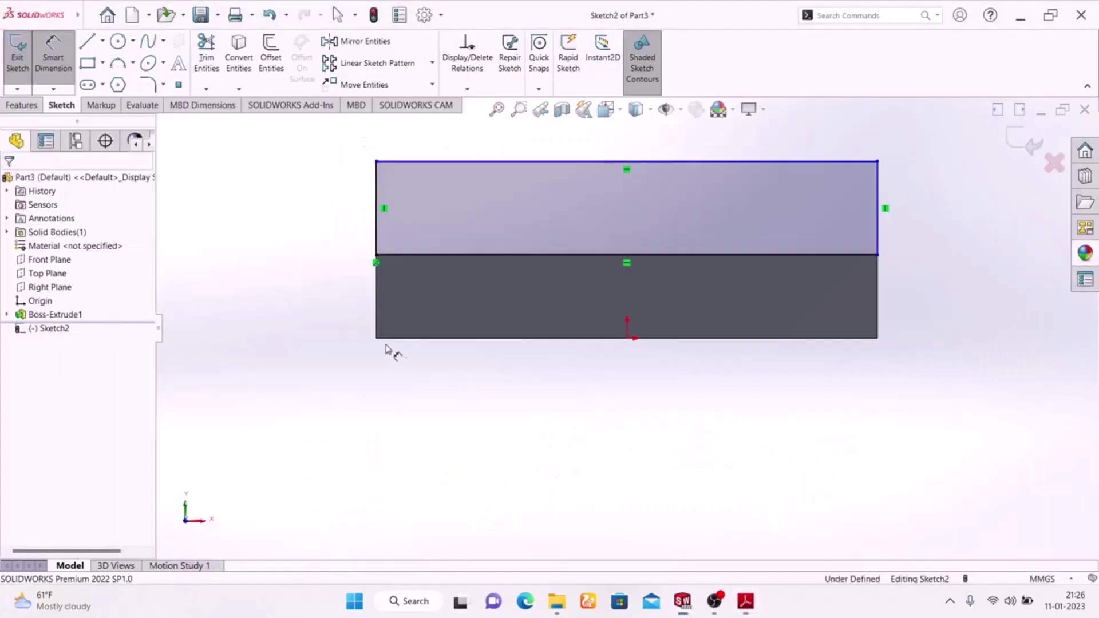
click(377, 235)
click(309, 215)
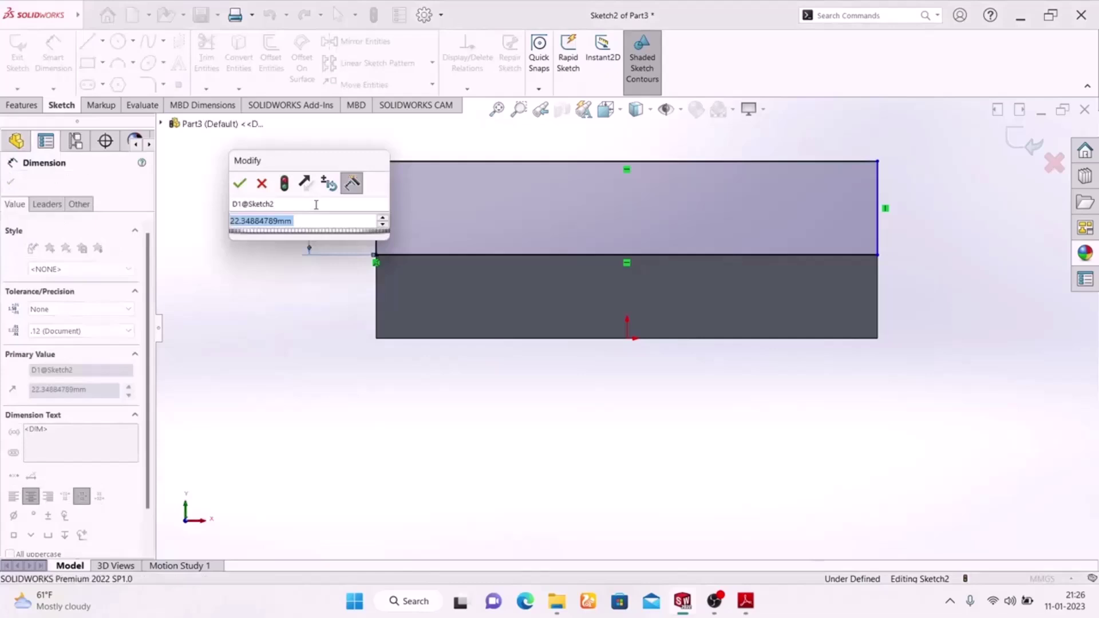
text(30)
key(Return)
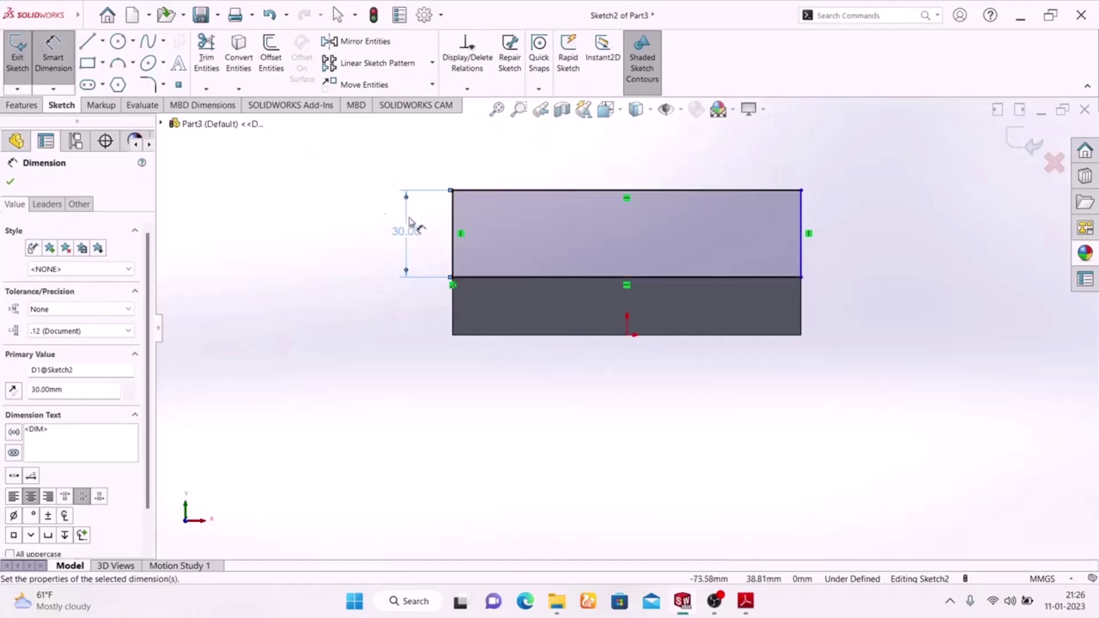
Check the corner radius in the drawing and fillet the rectangle's two upper corners with a 20 mm radius.
click(148, 85)
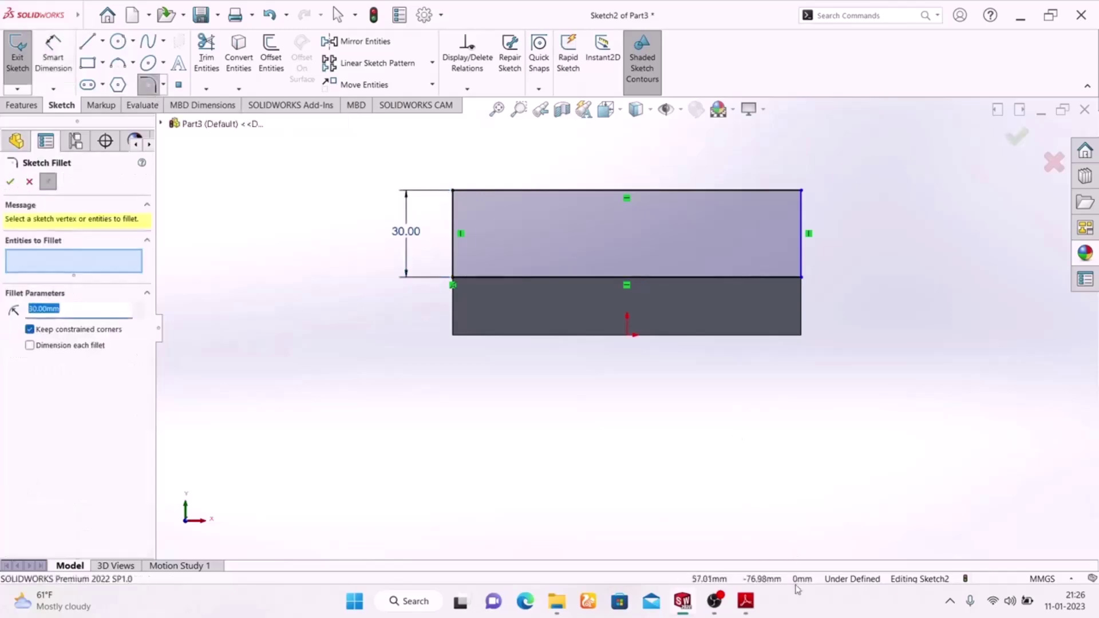
click(751, 604)
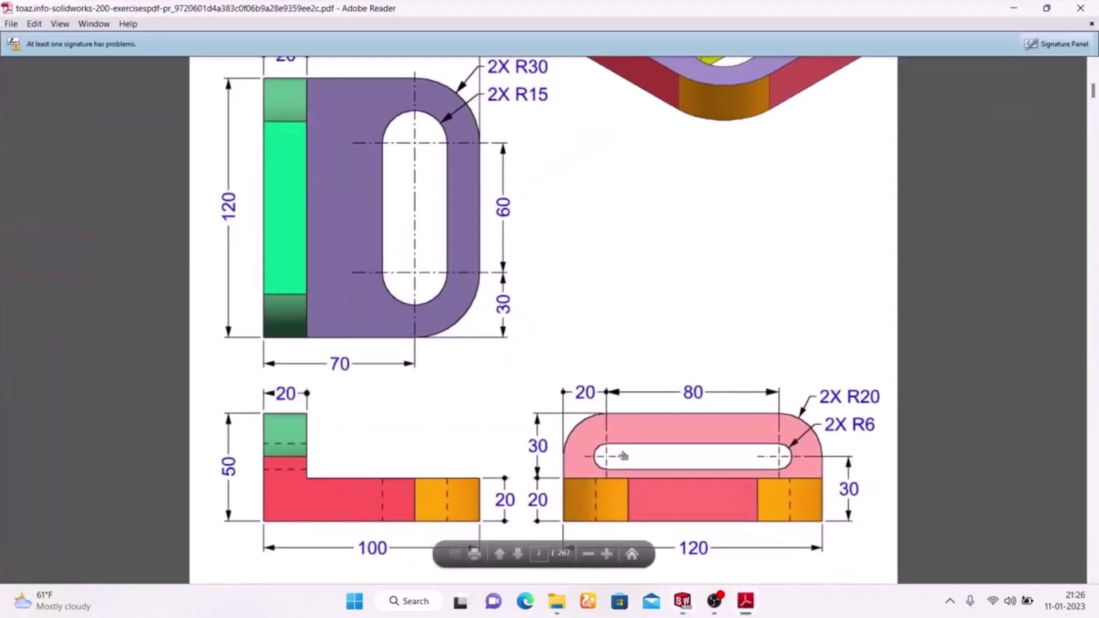
click(746, 601)
drag(80, 308, 2, 297)
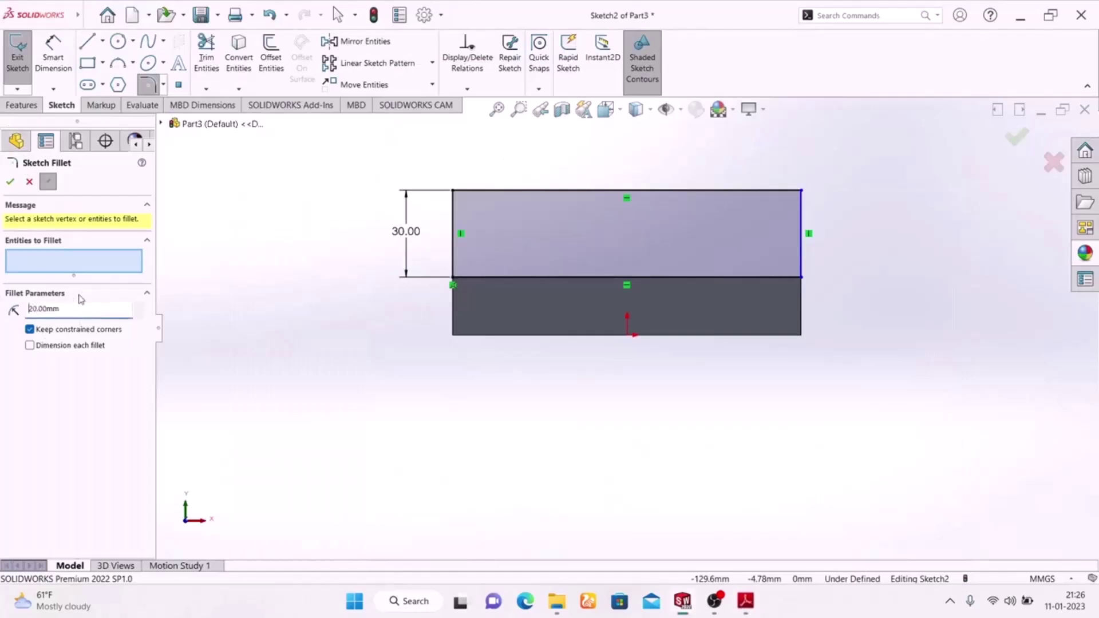
click(454, 192)
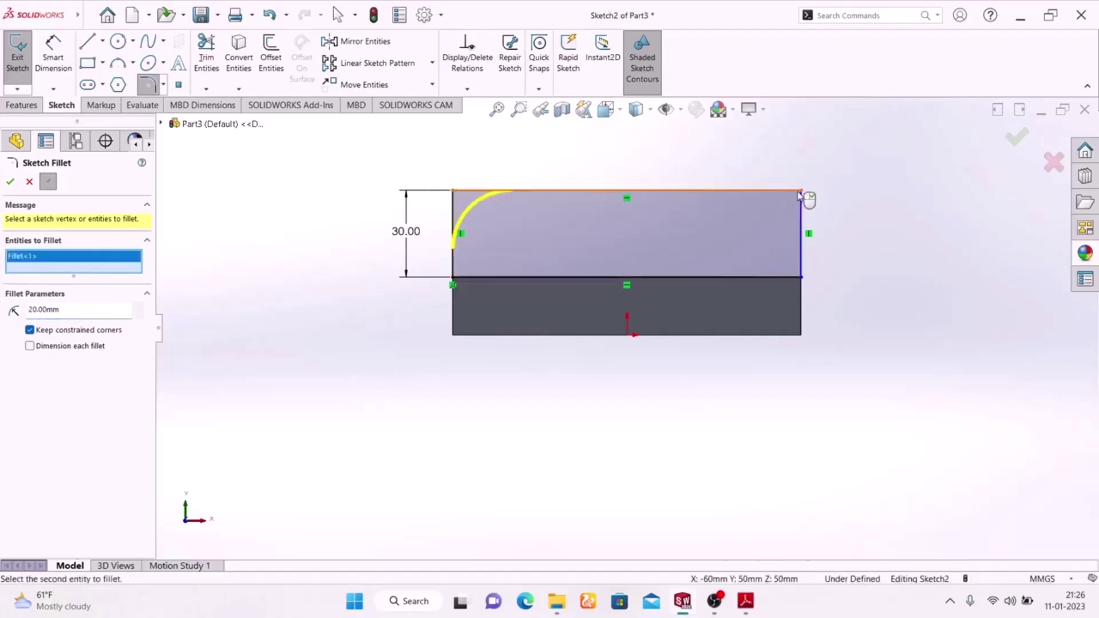
click(800, 192)
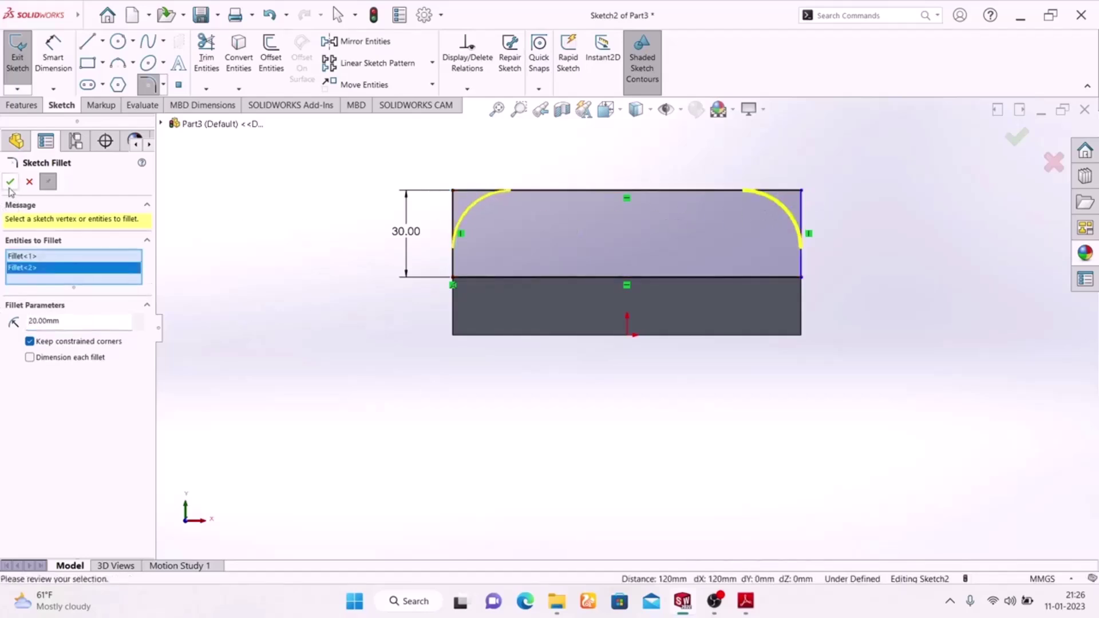
click(11, 183)
key(Escape)
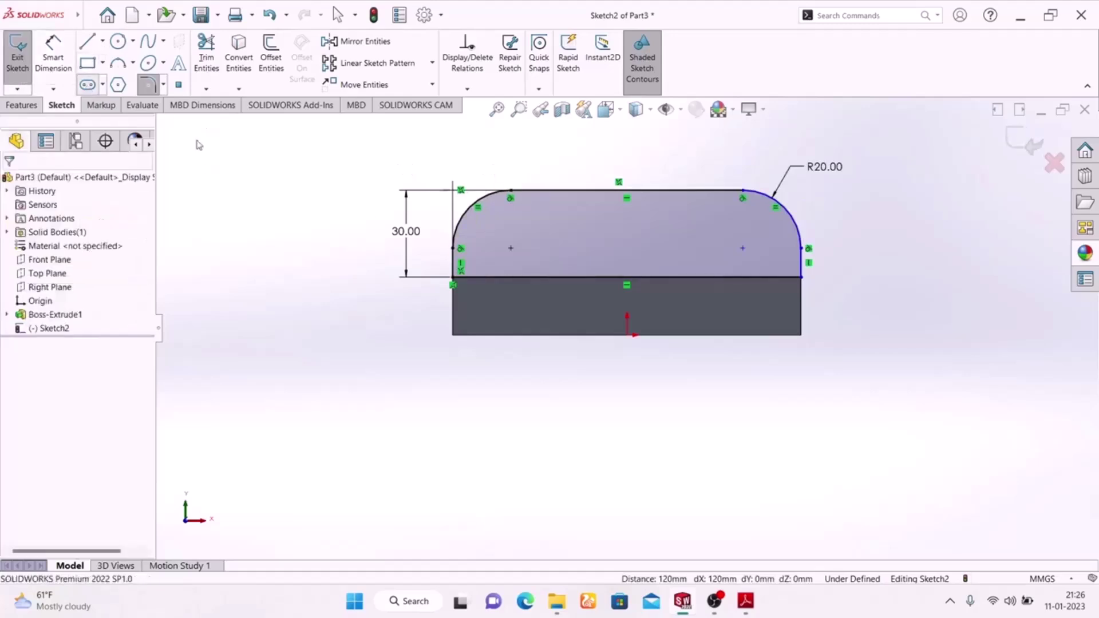
Sketch a horizontal straight slot inside the upright profile, about 86 mm between centers and 11 mm wide, and compare it with the drawing.
click(88, 84)
click(724, 505)
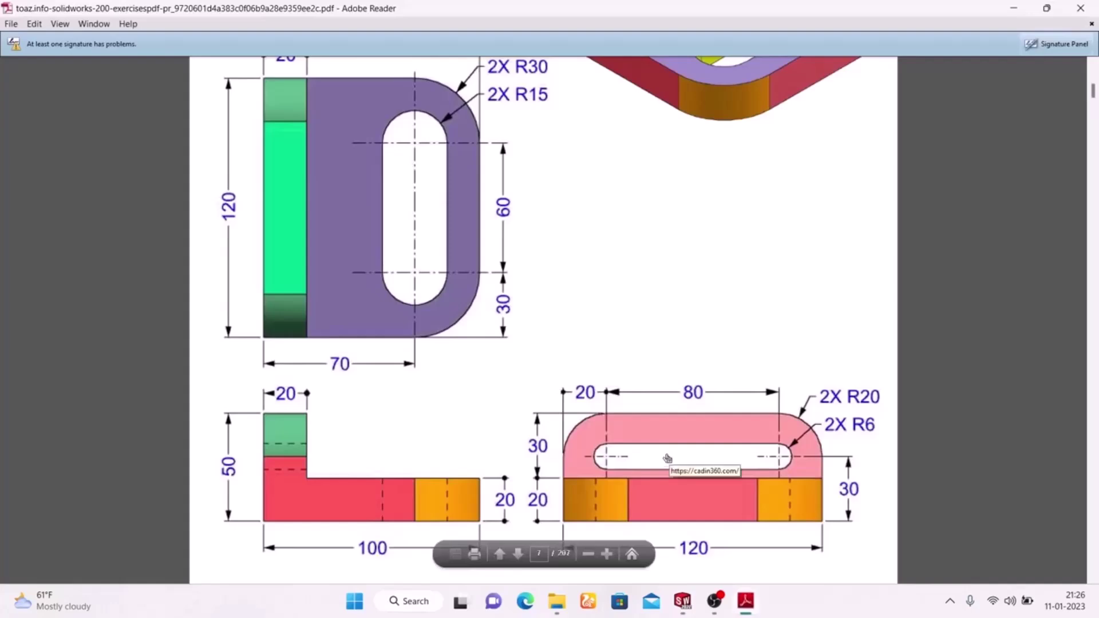
click(683, 601)
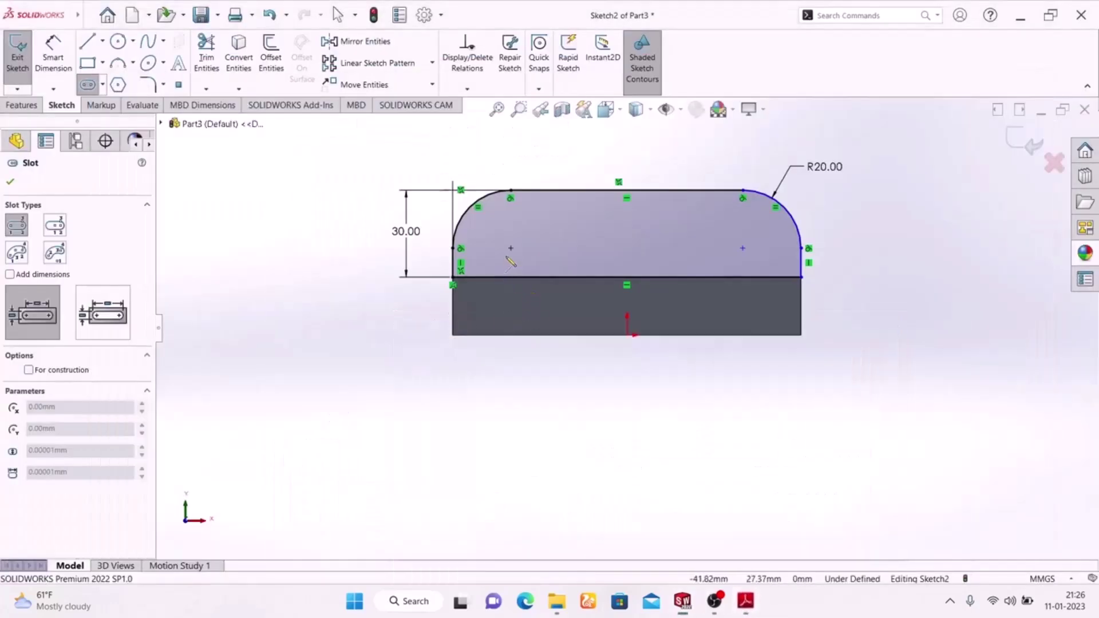
click(504, 243)
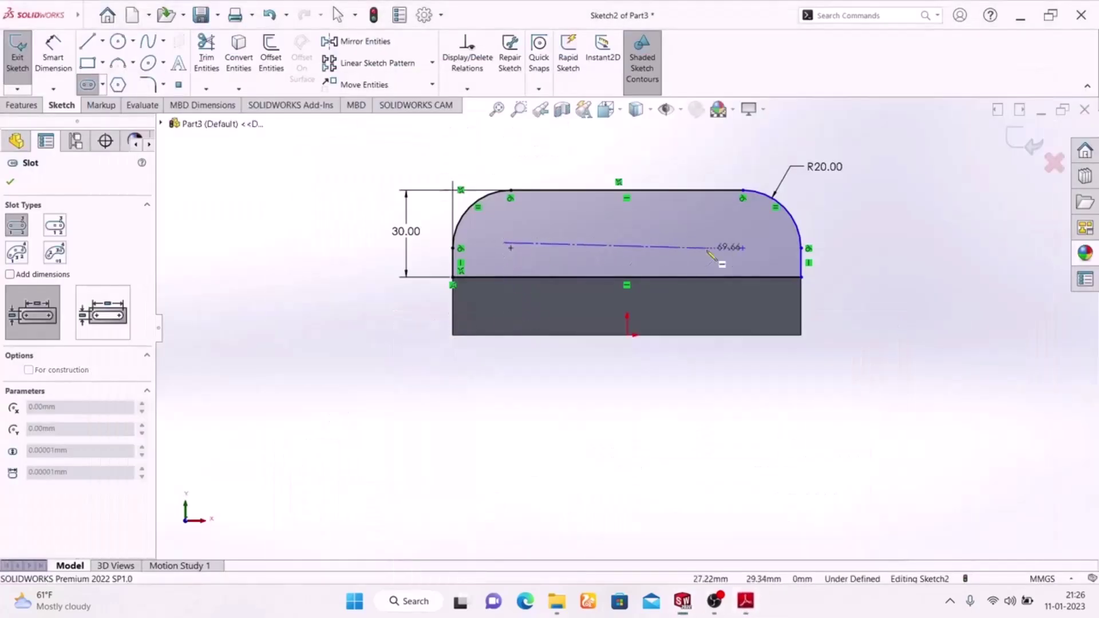
click(755, 243)
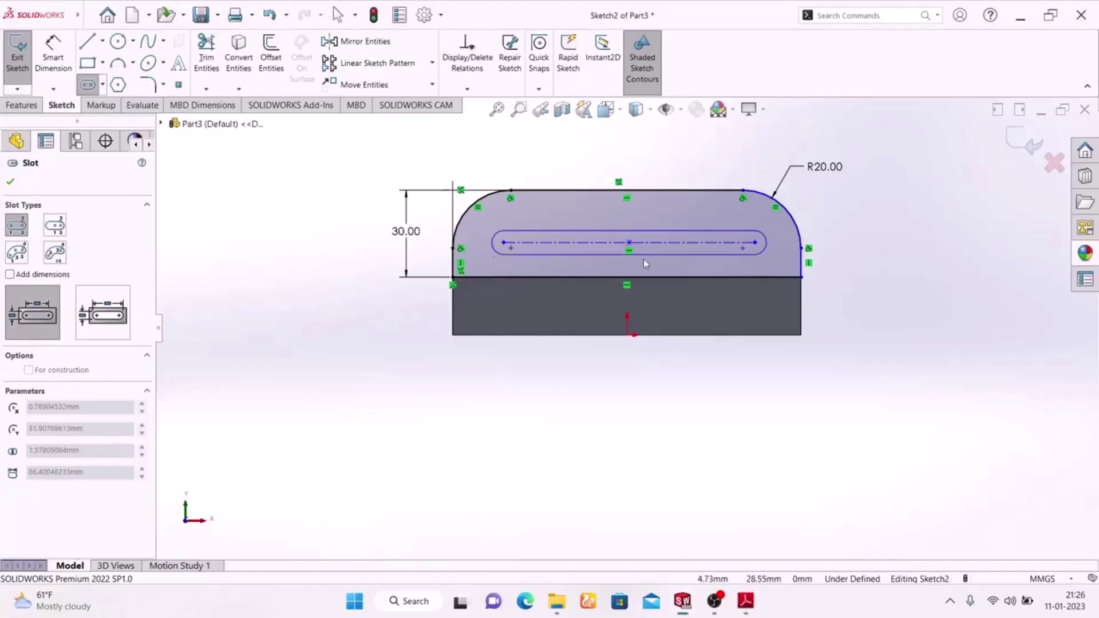
click(664, 258)
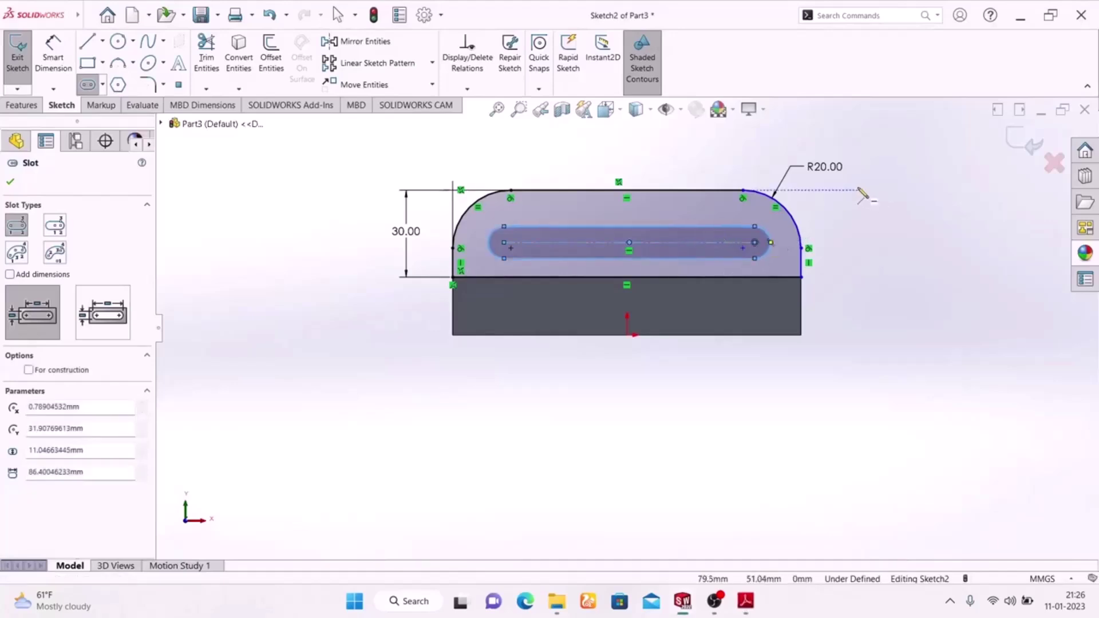
right_click(883, 210)
click(885, 217)
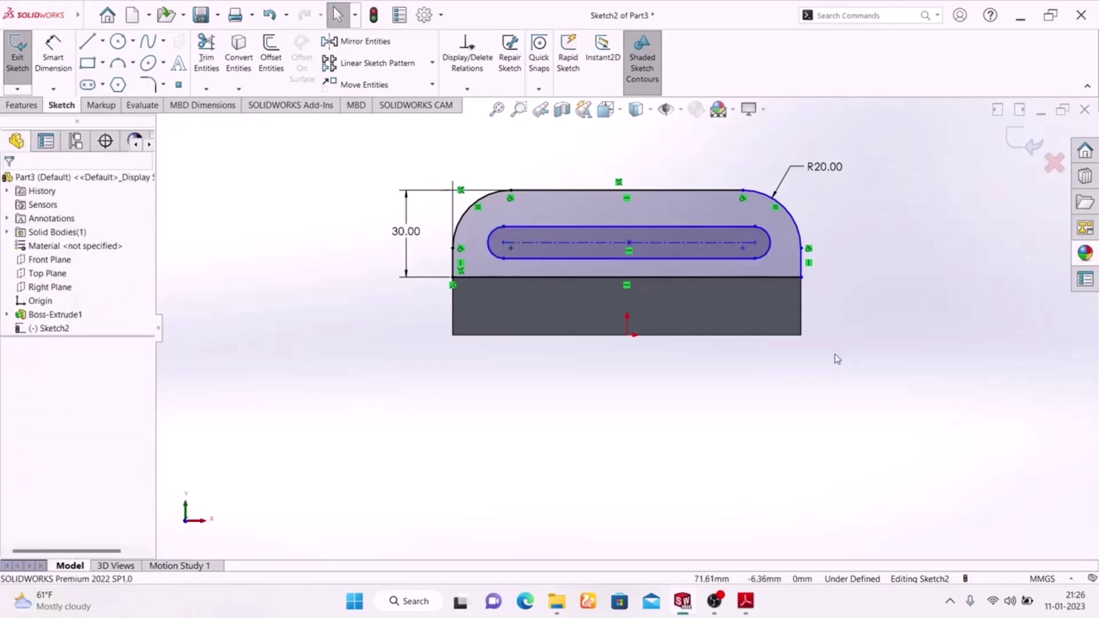
click(746, 601)
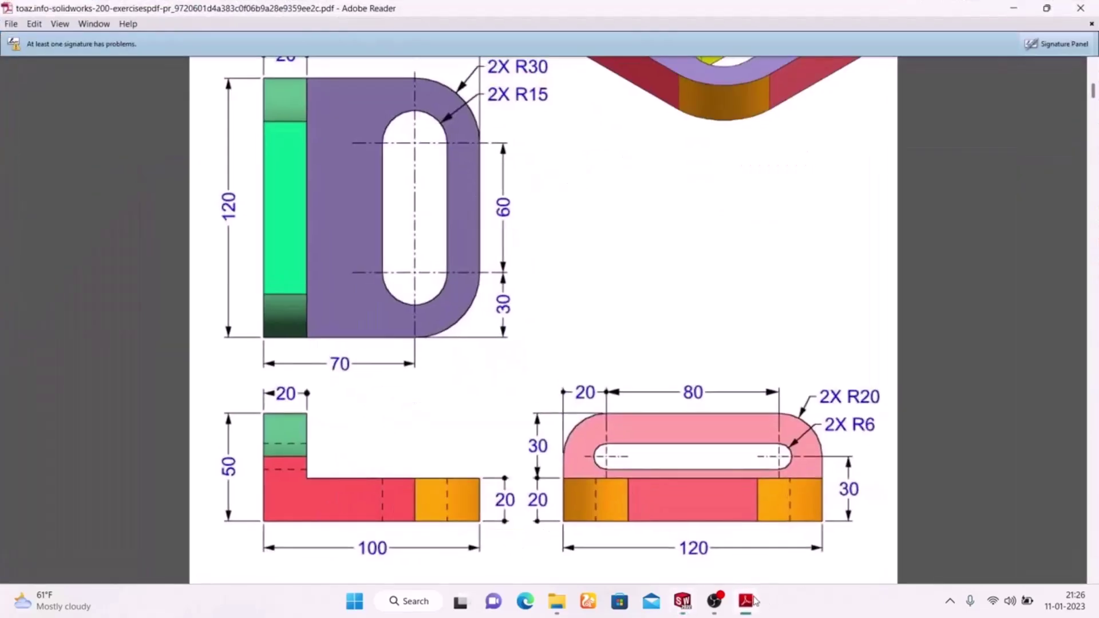
click(750, 601)
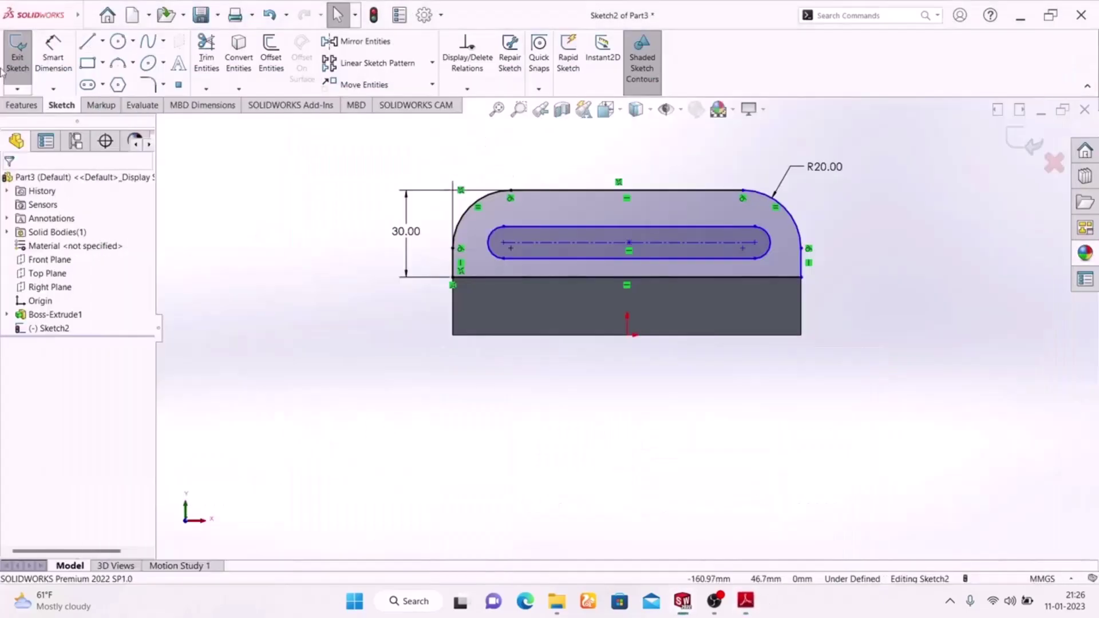
Dimension the upright slot's center-to-center length as 80 mm.
click(561, 247)
click(636, 148)
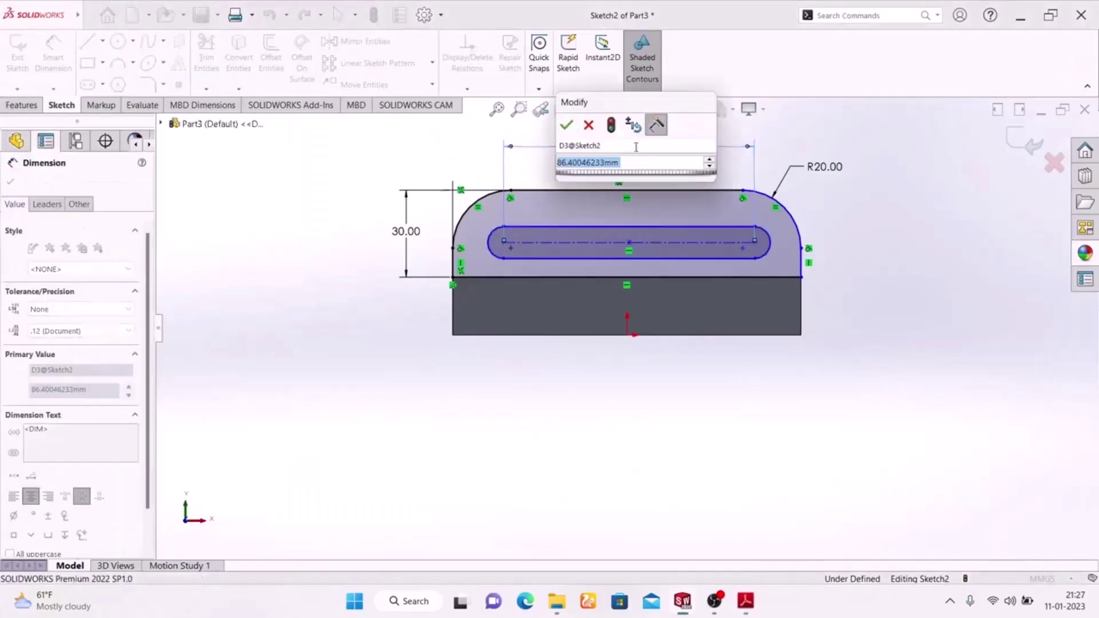
text(80)
key(Return)
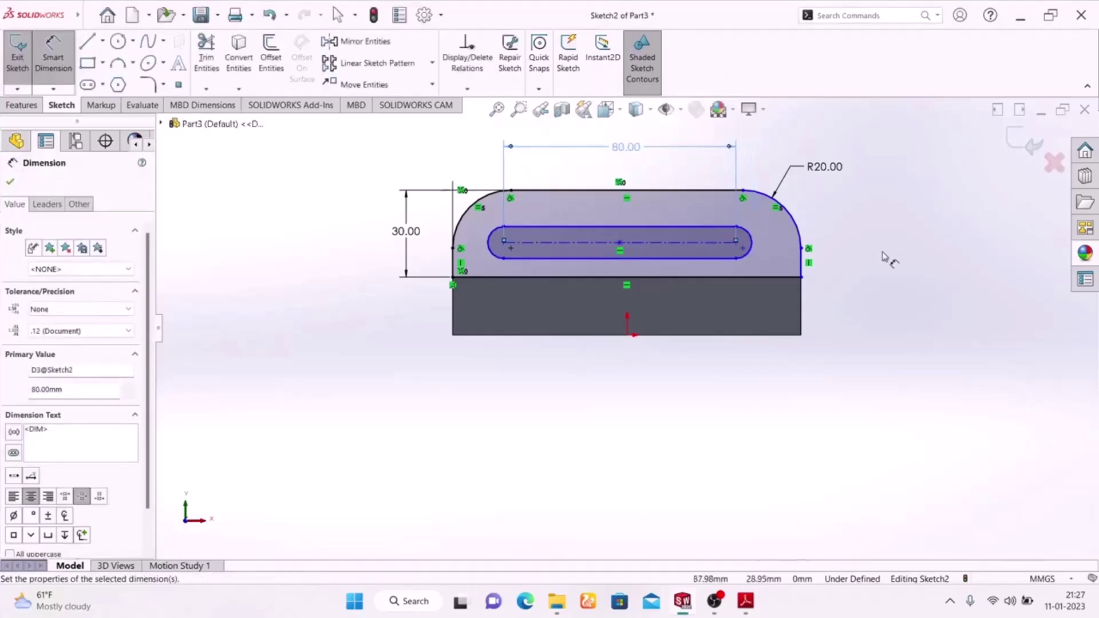
click(845, 305)
Check the slot's end radius in the PDF drawing and dimension the slot arc's radius as 6 mm.
click(747, 602)
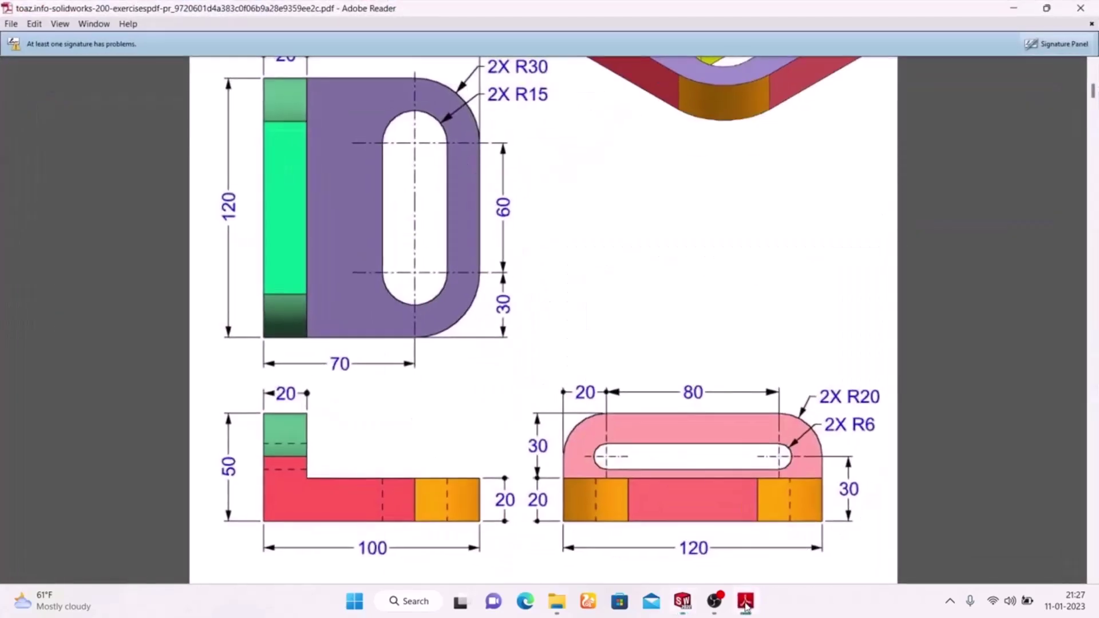
click(746, 603)
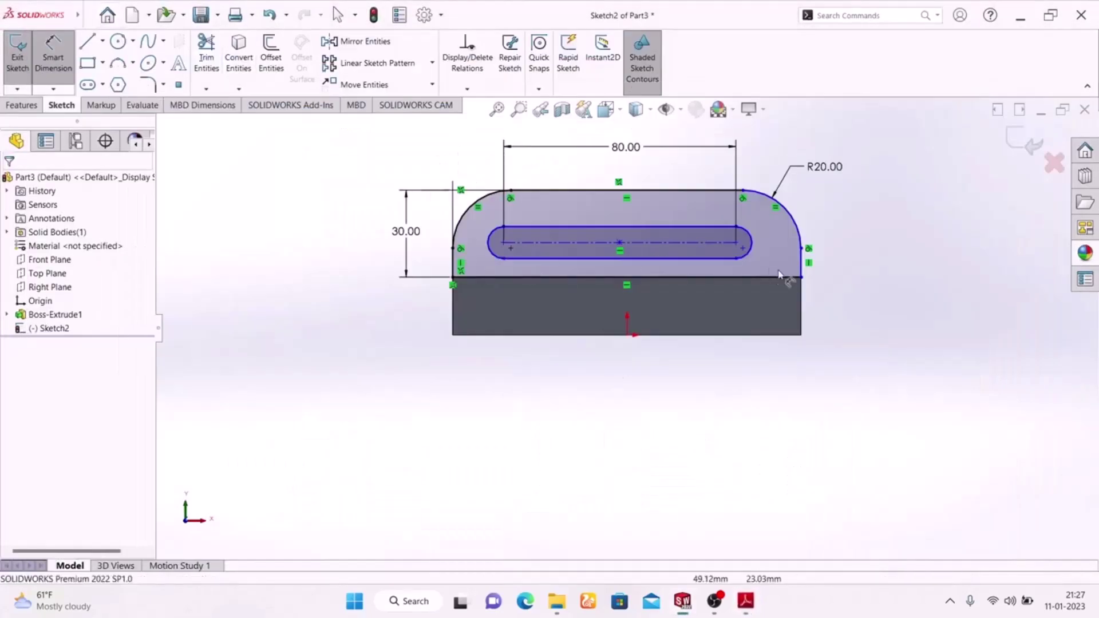
click(752, 241)
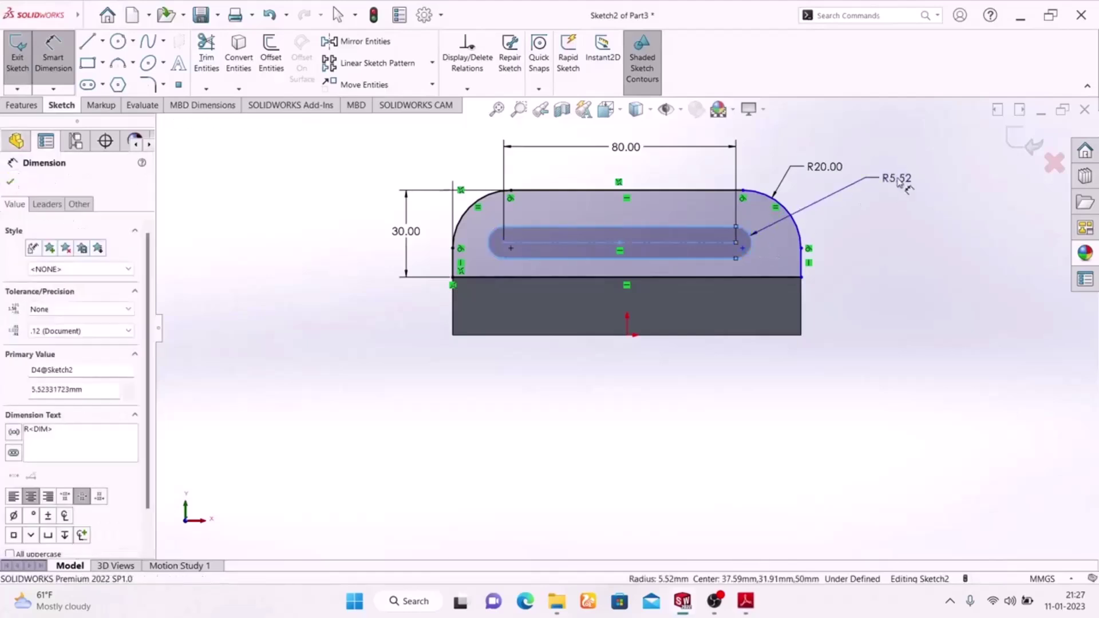
click(898, 180)
text(6)
key(Return)
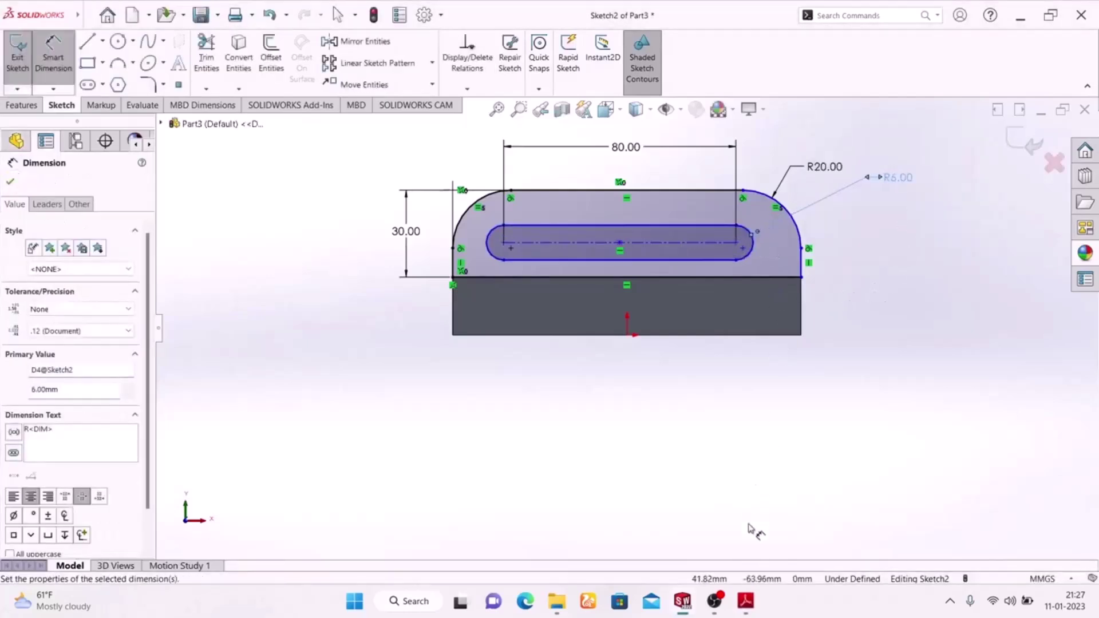
Check the slot's position in the drawing, dimension its left center 20 mm from the profile's left edge, and align that dimension with the 80 mm one.
click(747, 603)
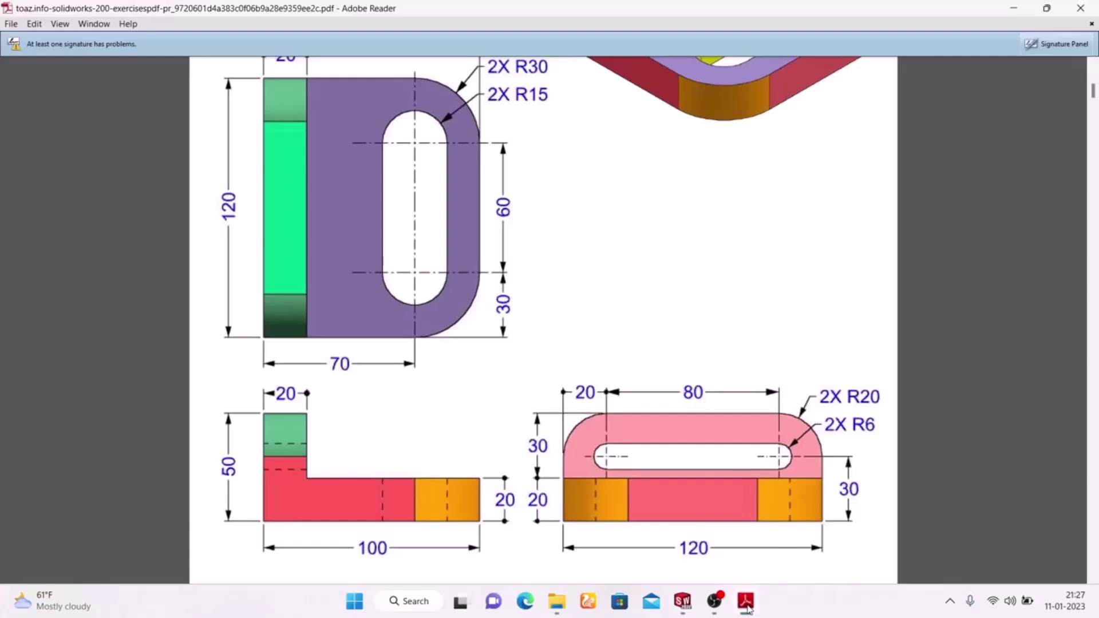
click(747, 607)
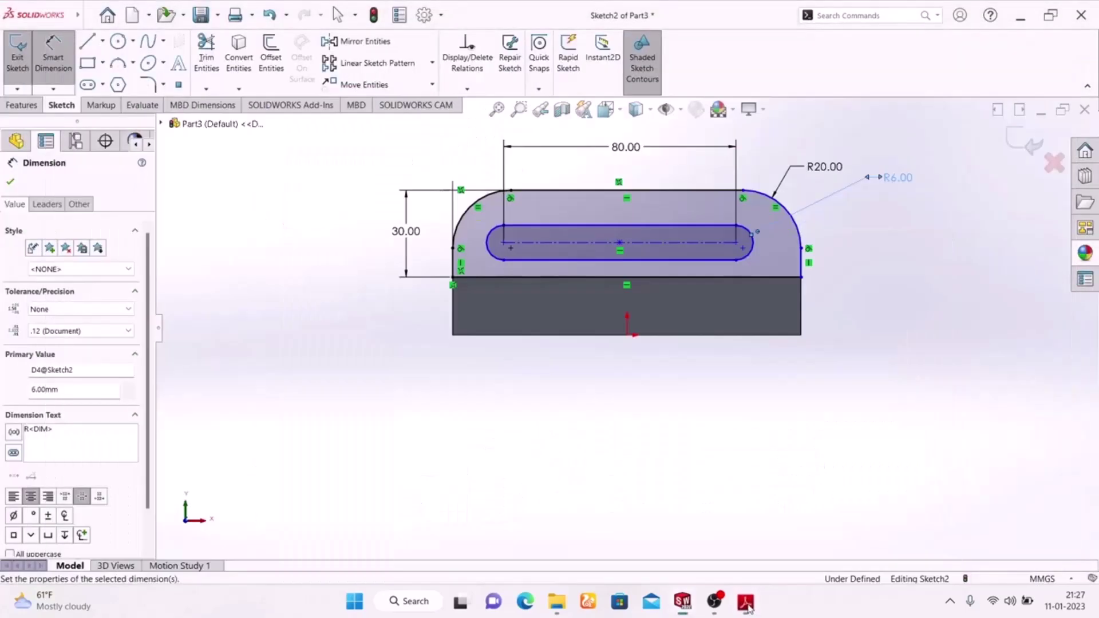
click(747, 607)
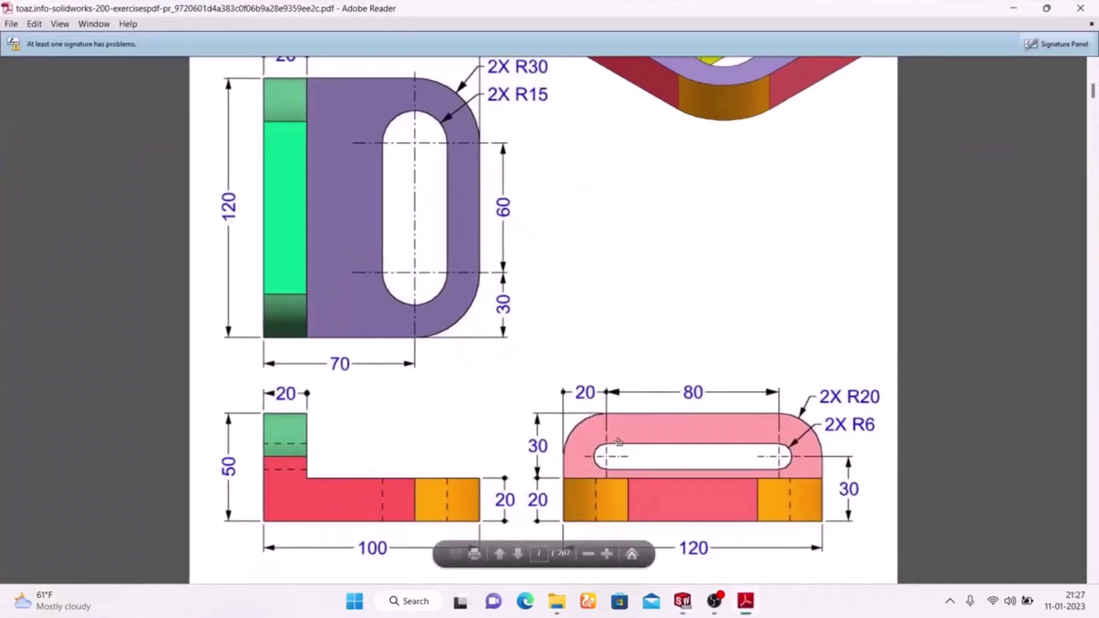
click(748, 608)
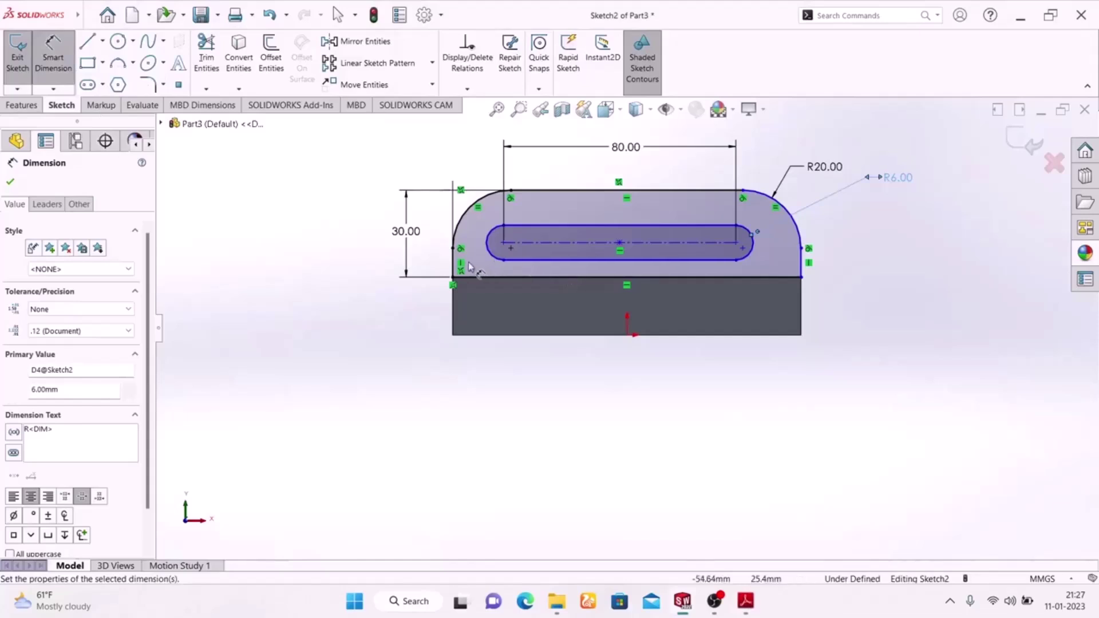
click(504, 252)
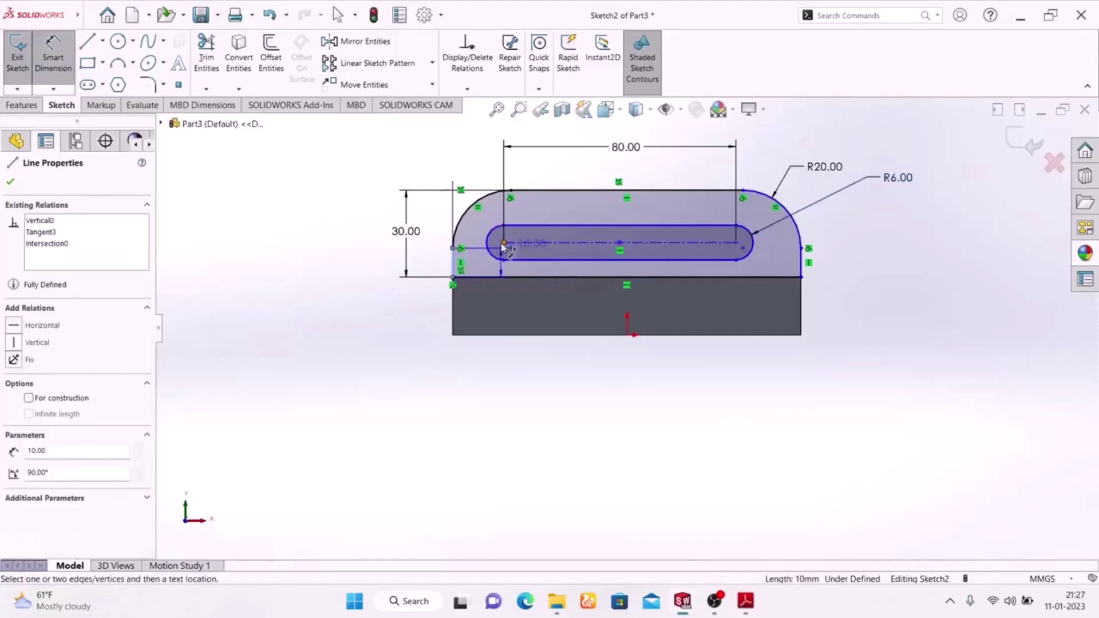
click(503, 247)
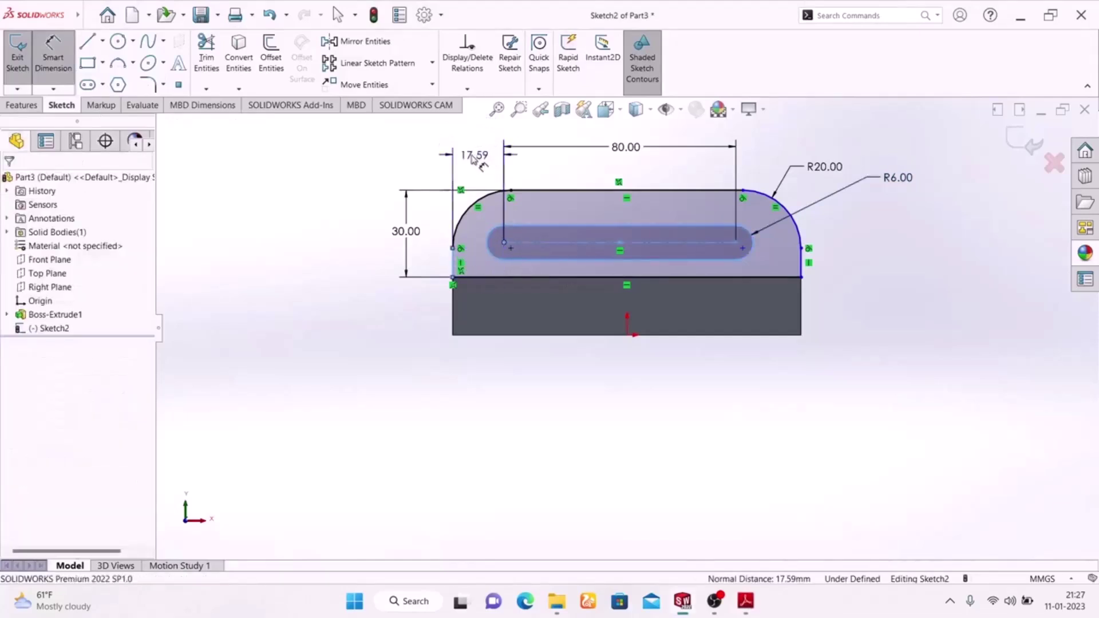
click(473, 153)
text(20)
key(Return)
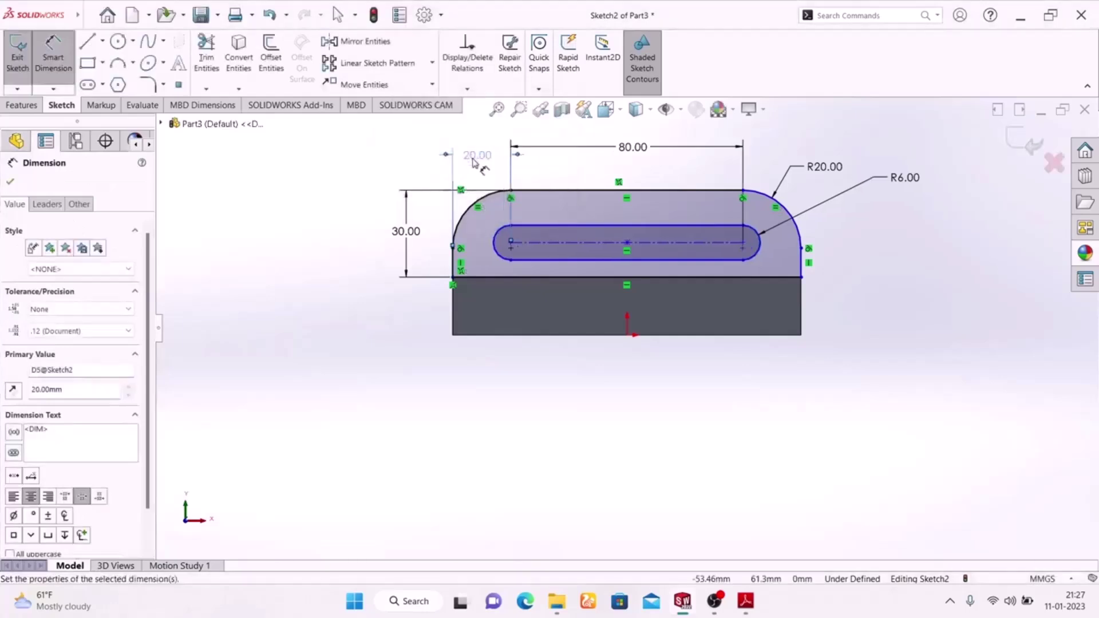
drag(477, 148, 483, 150)
click(309, 282)
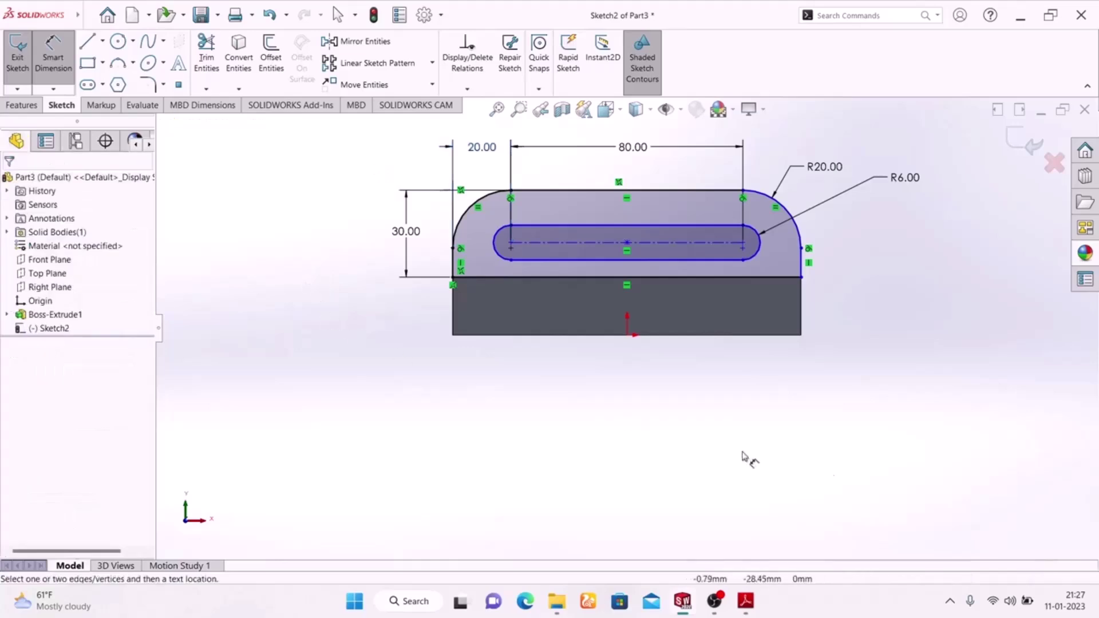
Compare the upright profile with the drawing, then exit the sketch and show the part in isometric view.
click(746, 604)
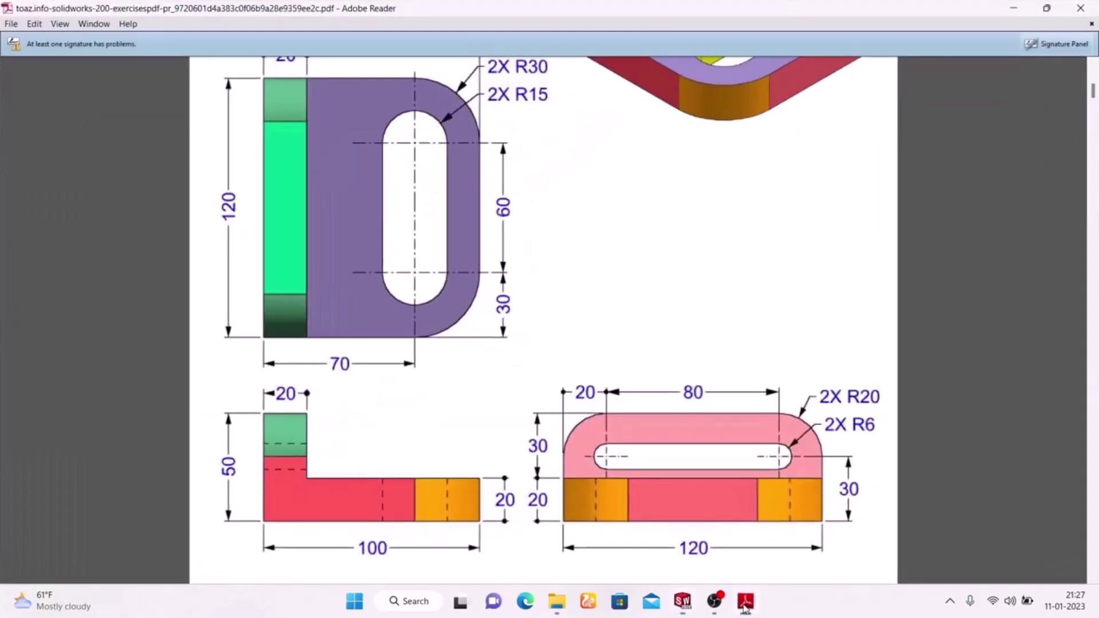
click(746, 605)
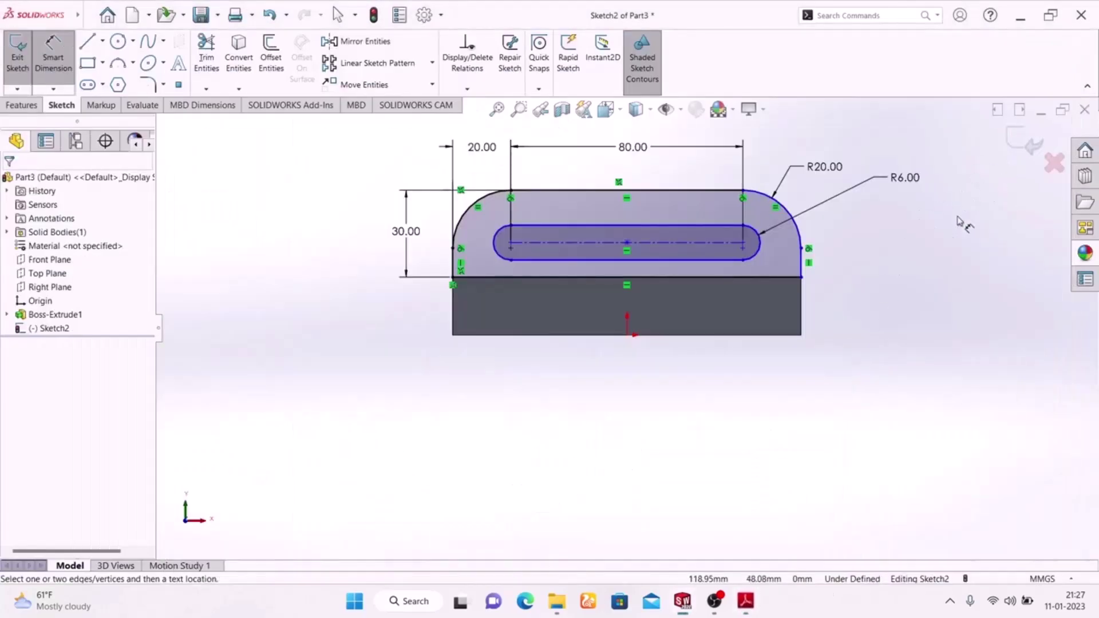
click(1022, 139)
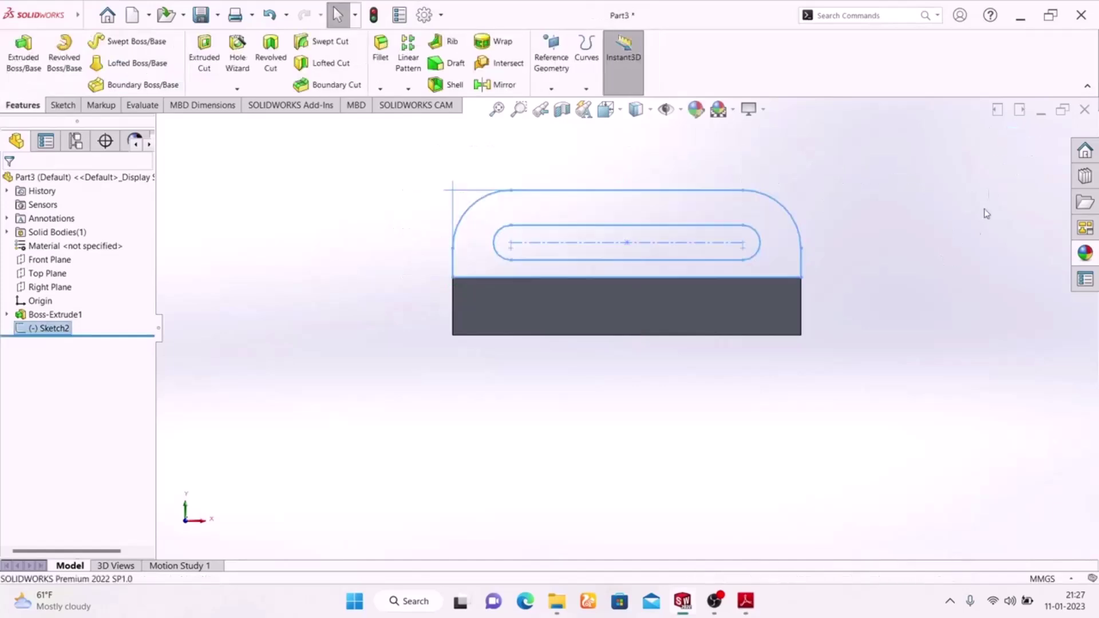
key(space)
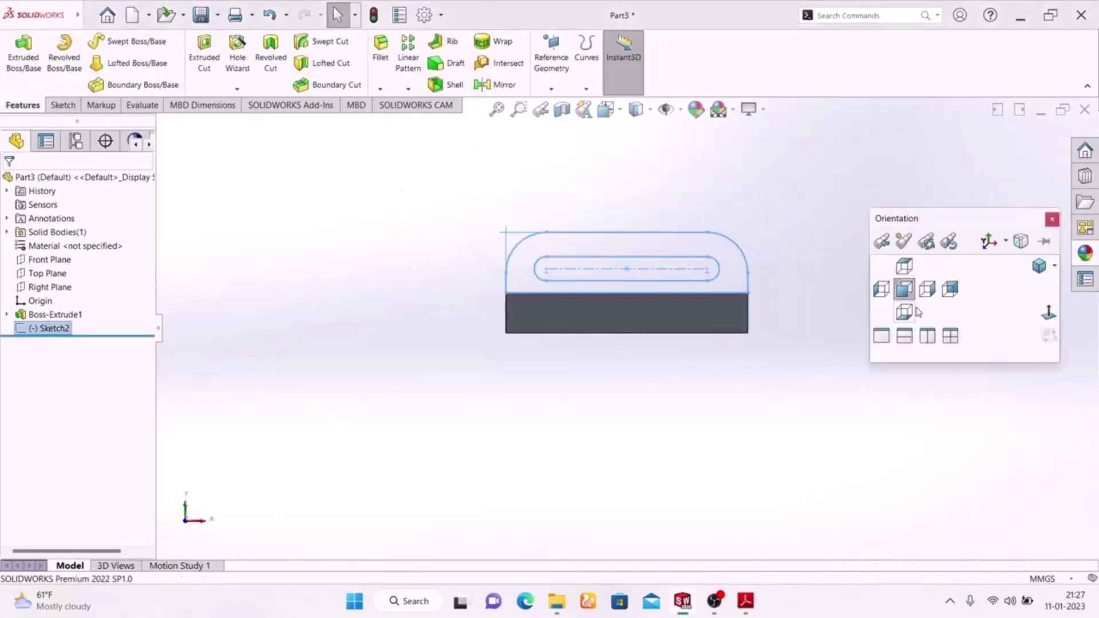
click(1037, 266)
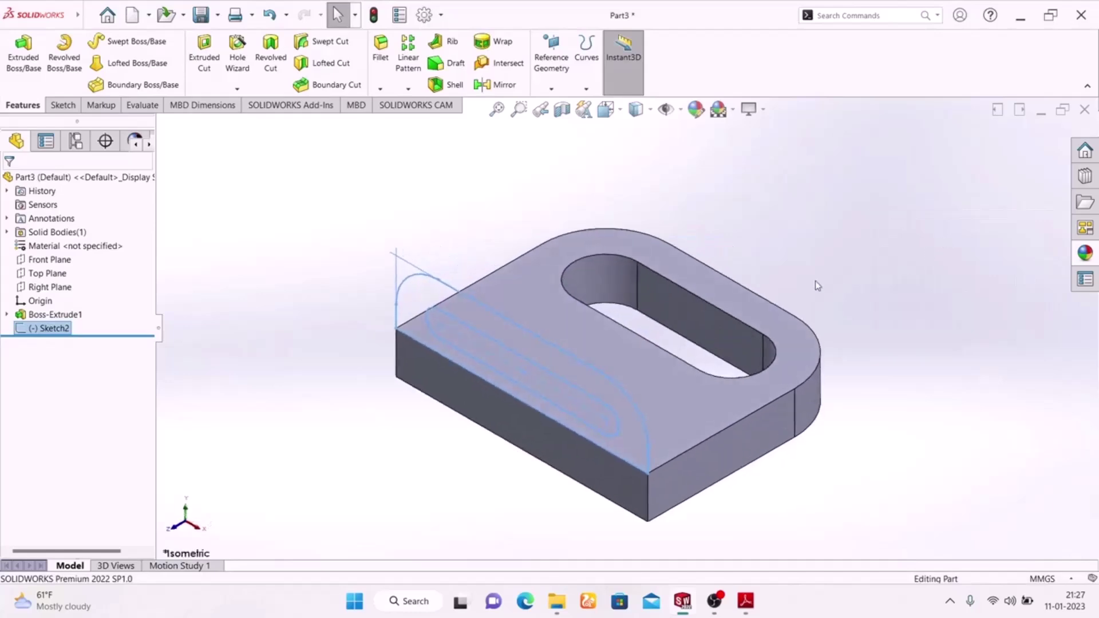
Check the upright's thickness in the drawing and extrude the slotted profile 20 mm in the reversed direction, over the base plate.
click(745, 602)
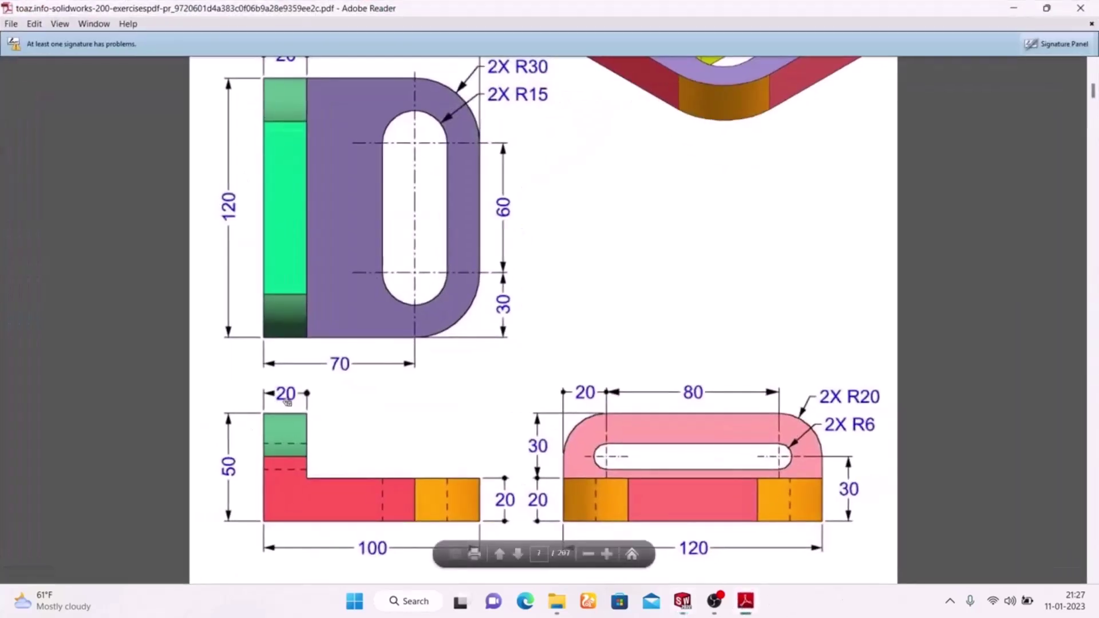
click(744, 607)
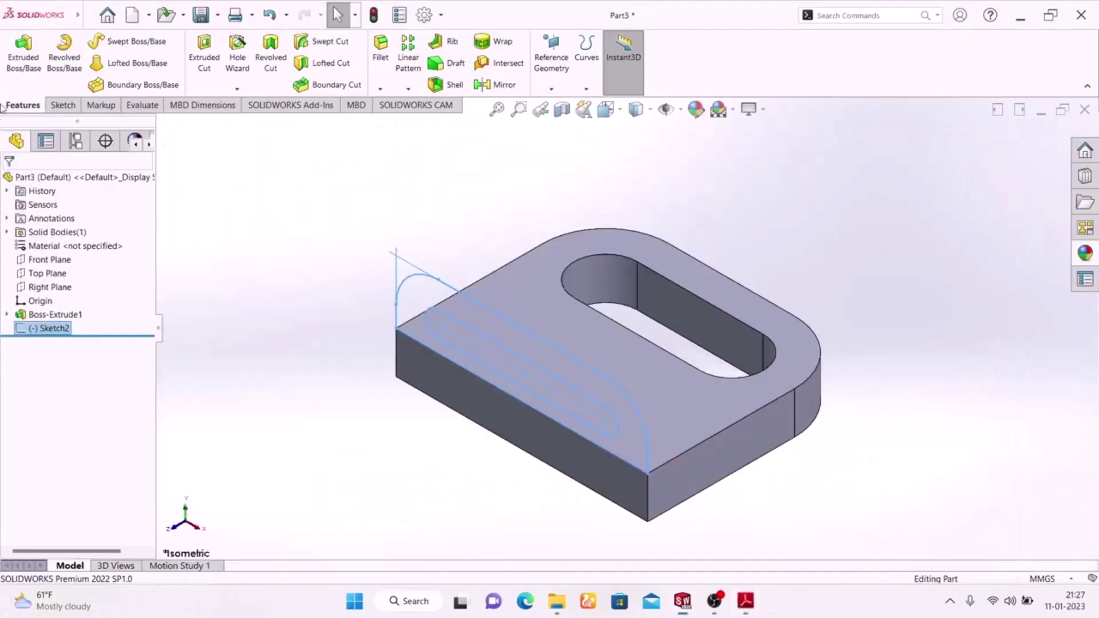
click(21, 86)
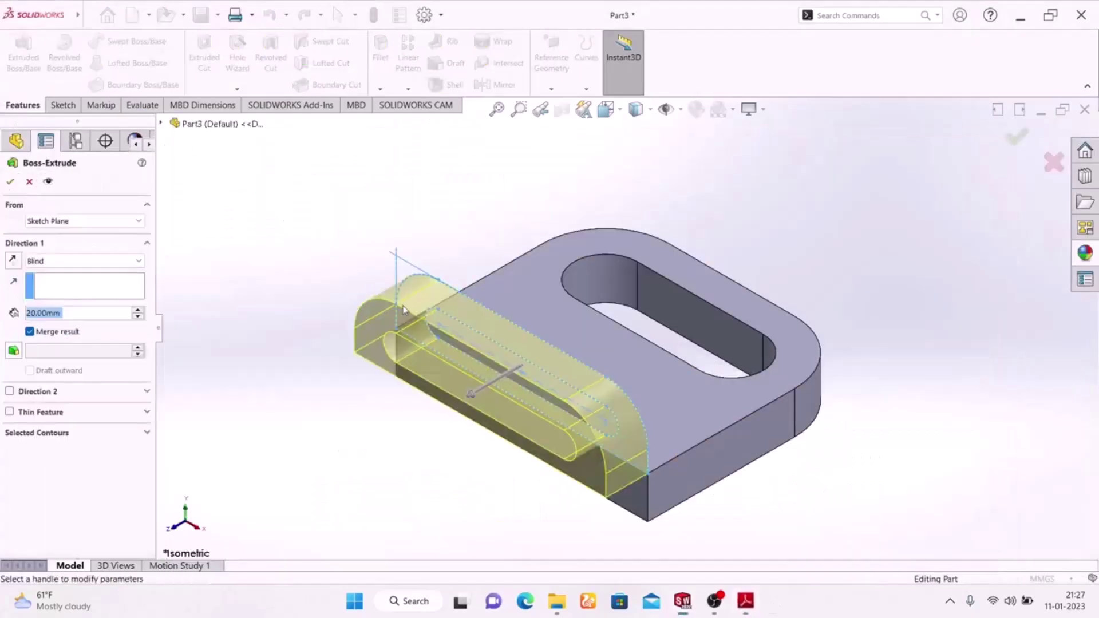
click(14, 261)
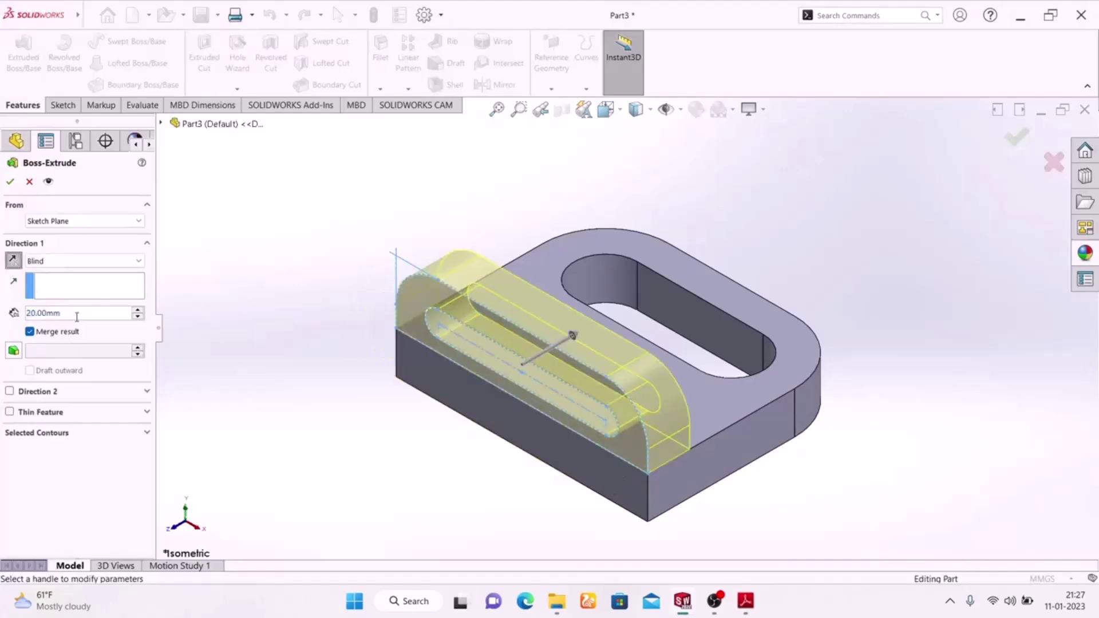
click(8, 181)
Compare the extruded bracket with the colored isometric view in the PDF drawing.
middle_drag(294, 401, 189, 431)
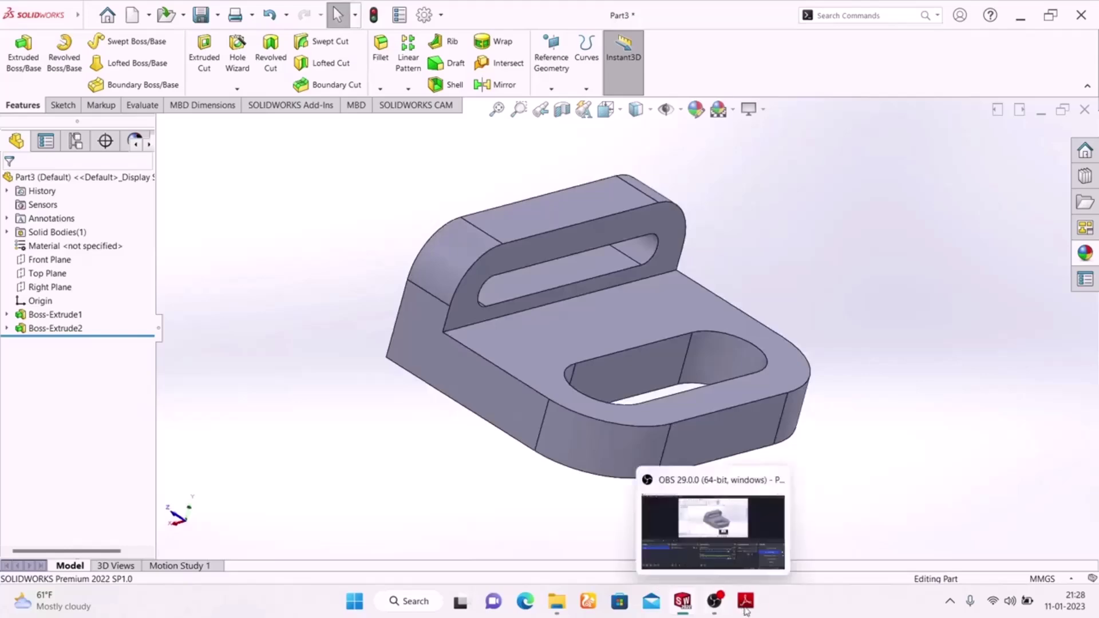
click(712, 524)
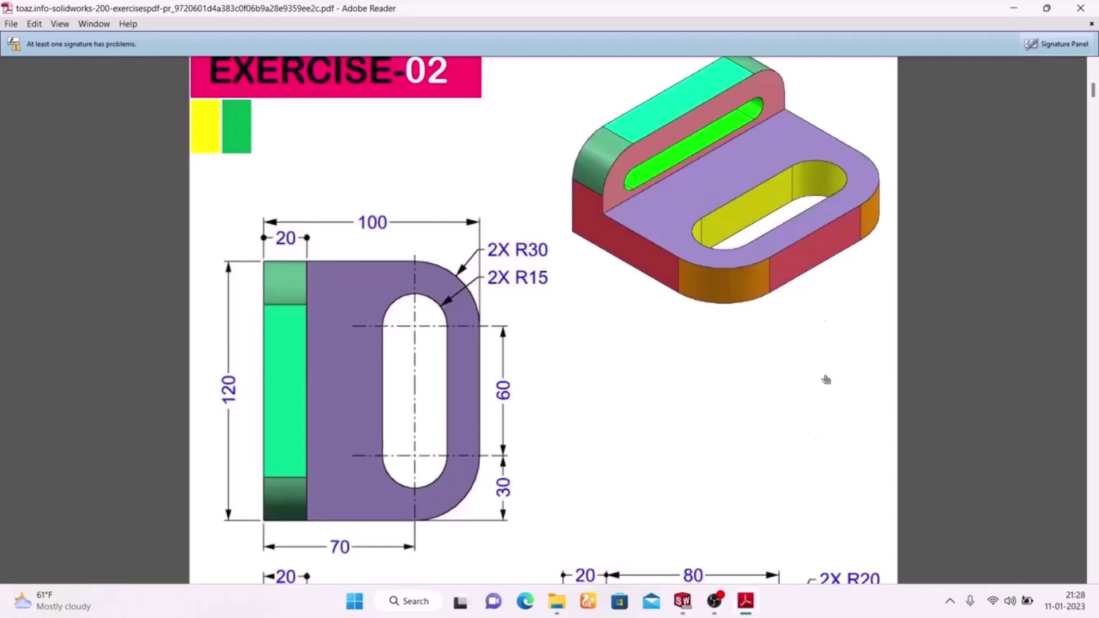
click(746, 601)
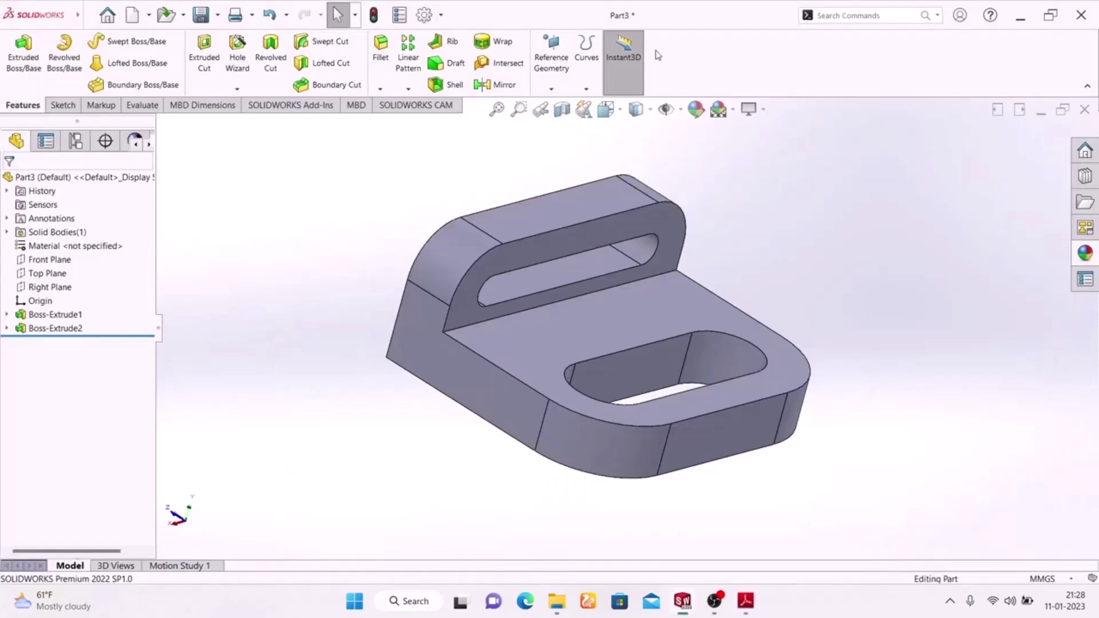
click(696, 109)
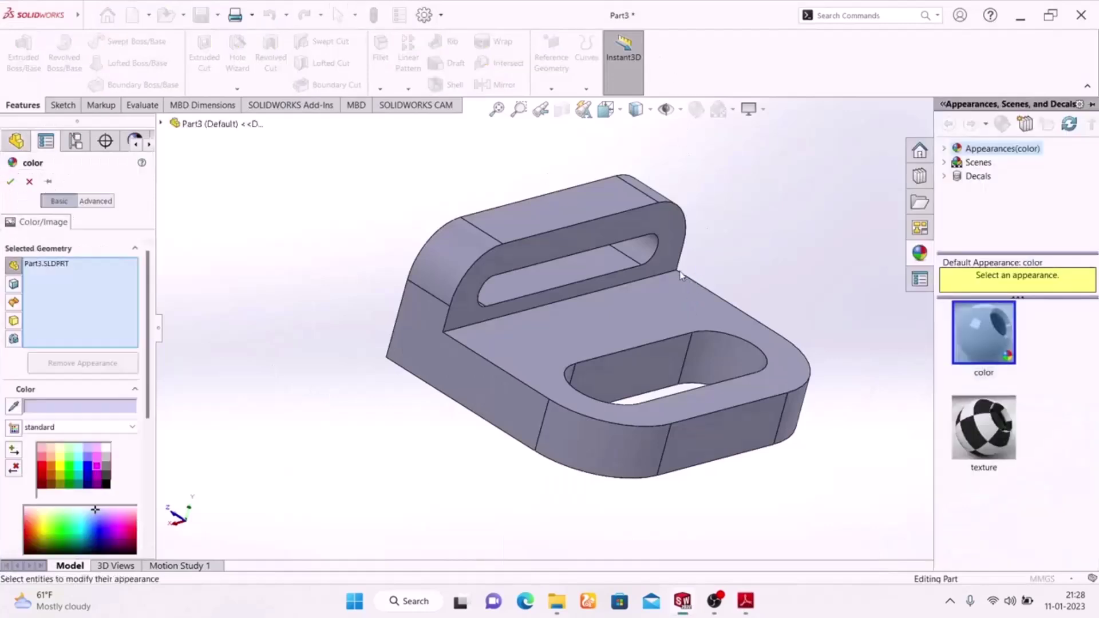
click(643, 373)
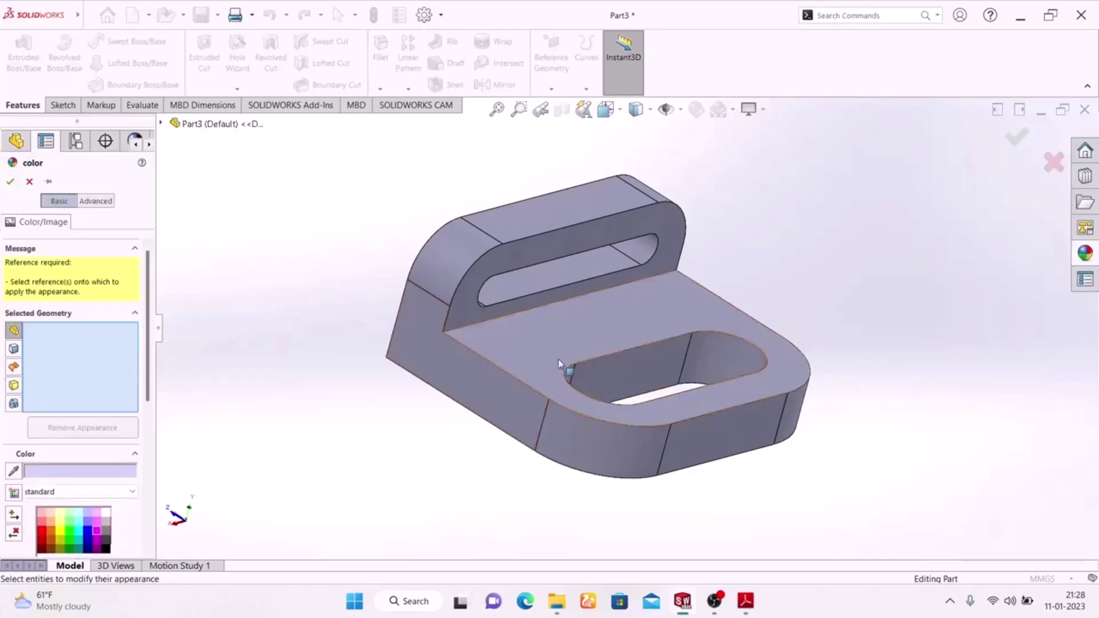
click(630, 378)
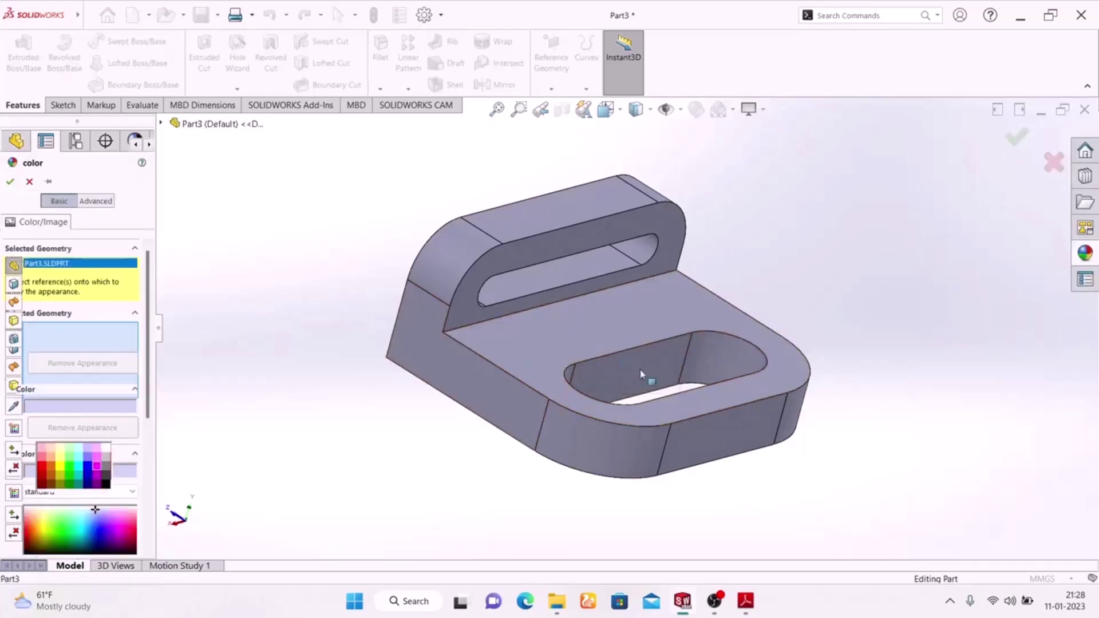
click(729, 351)
middle_drag(336, 385, 656, 335)
scroll(658, 343, down, 2)
click(662, 393)
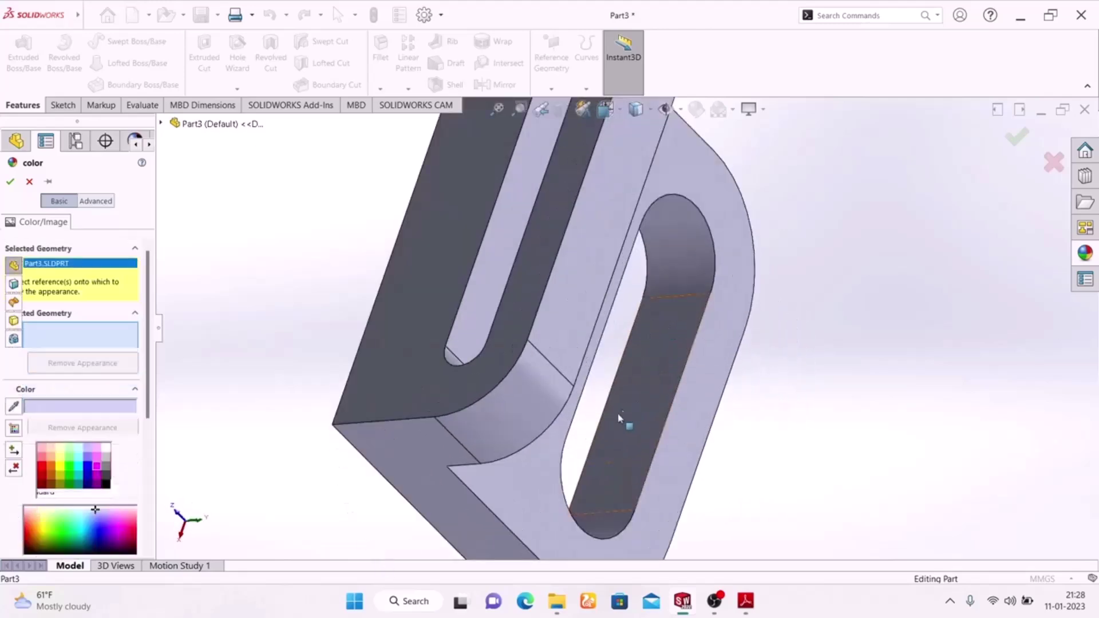
scroll(589, 545, down, 2)
click(597, 525)
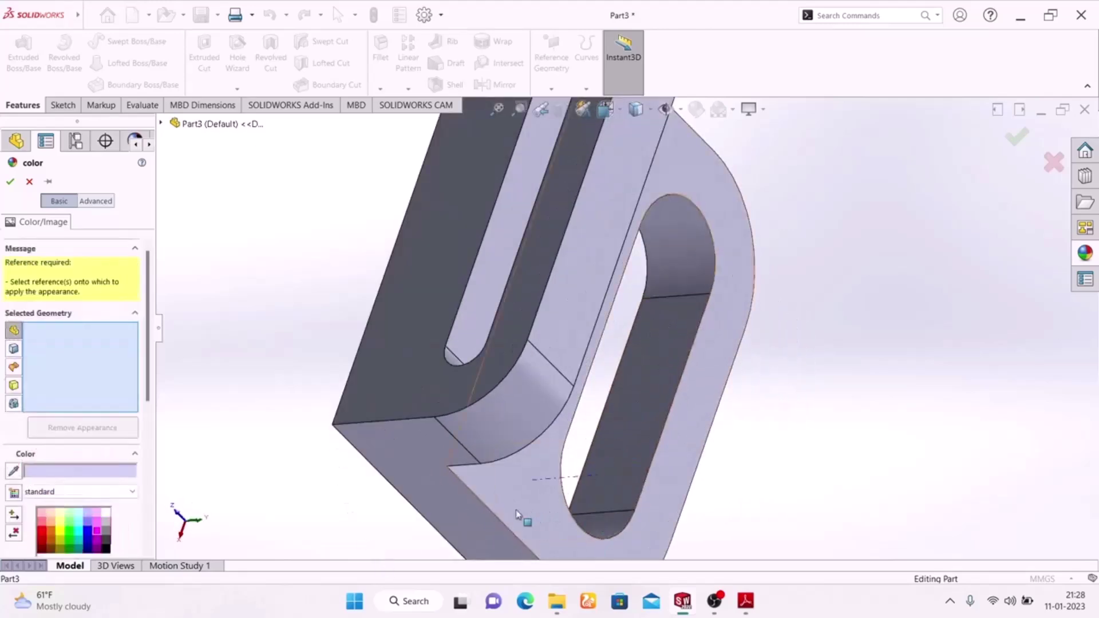
click(28, 182)
middle_drag(802, 321, 736, 238)
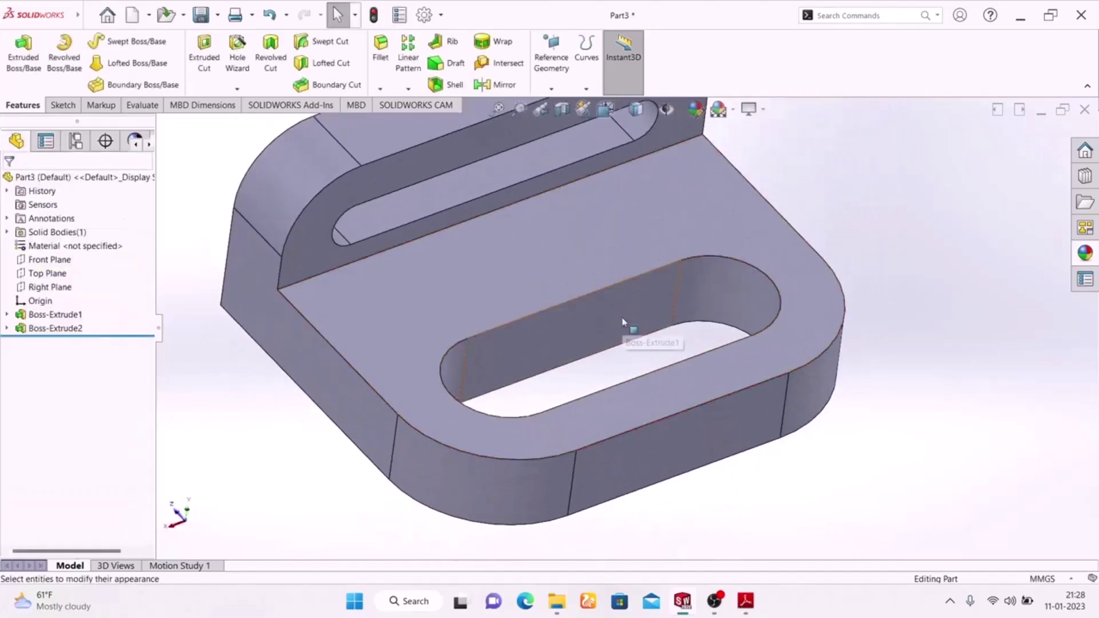
click(559, 351)
ctrl+click(709, 301)
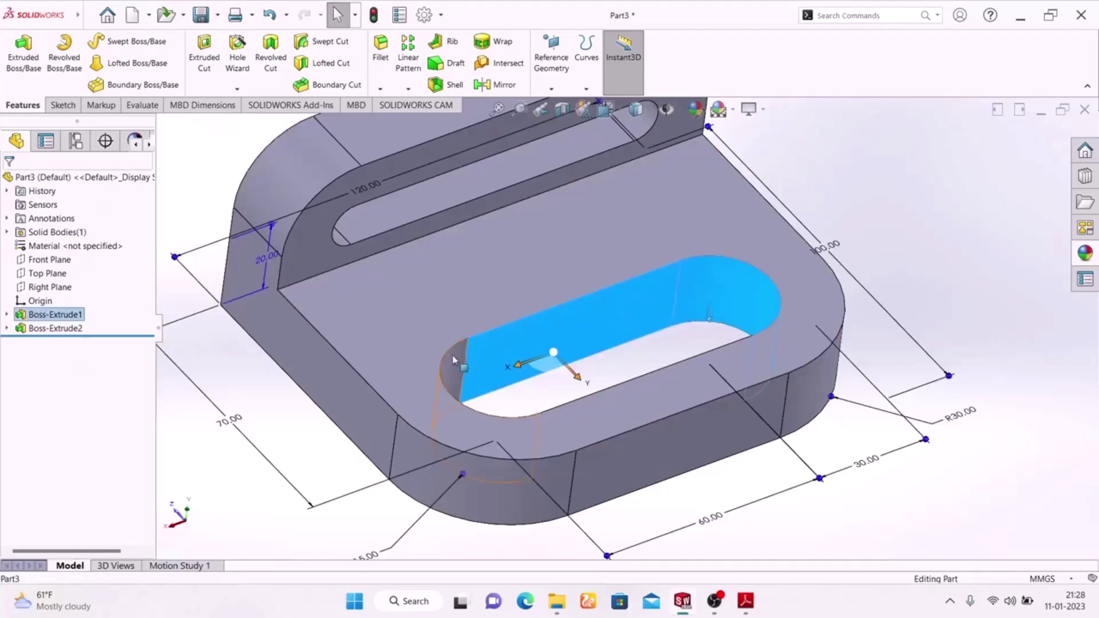
ctrl+click(458, 360)
middle_drag(476, 361, 605, 433)
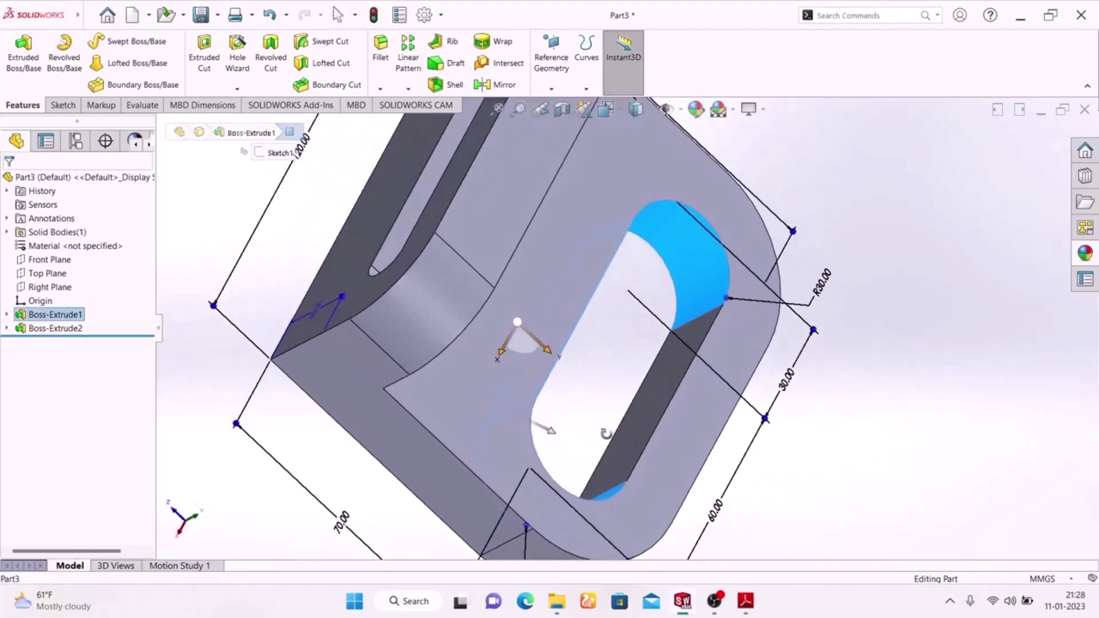
Color all the inner wall faces of the base plate's slot and the upright's slot green.
click(658, 394)
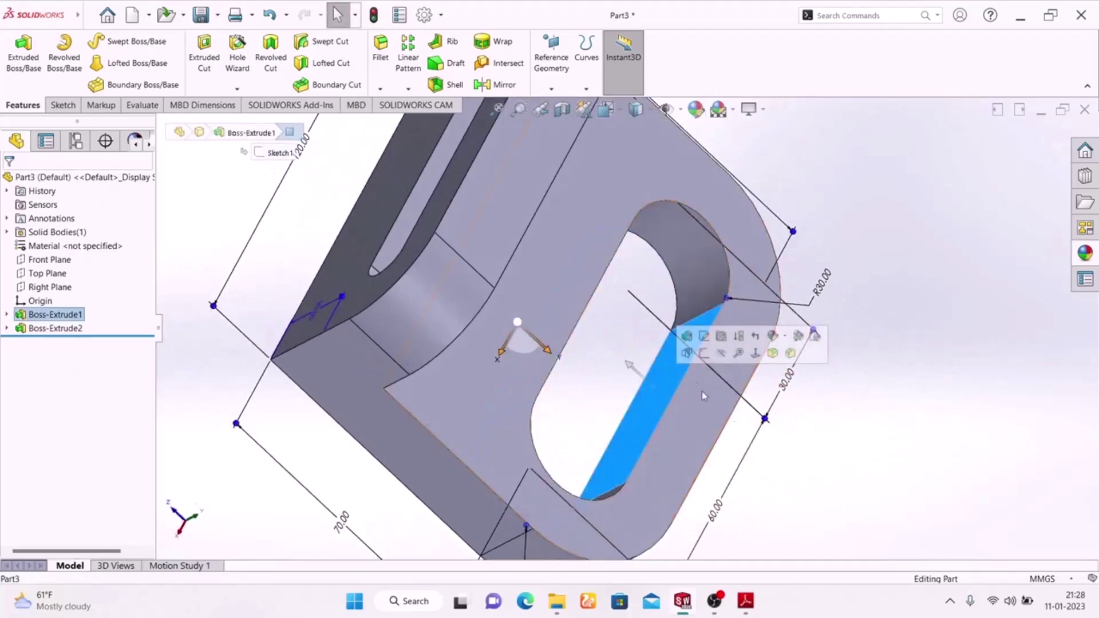
ctrl+click(671, 279)
middle_drag(859, 439, 813, 401)
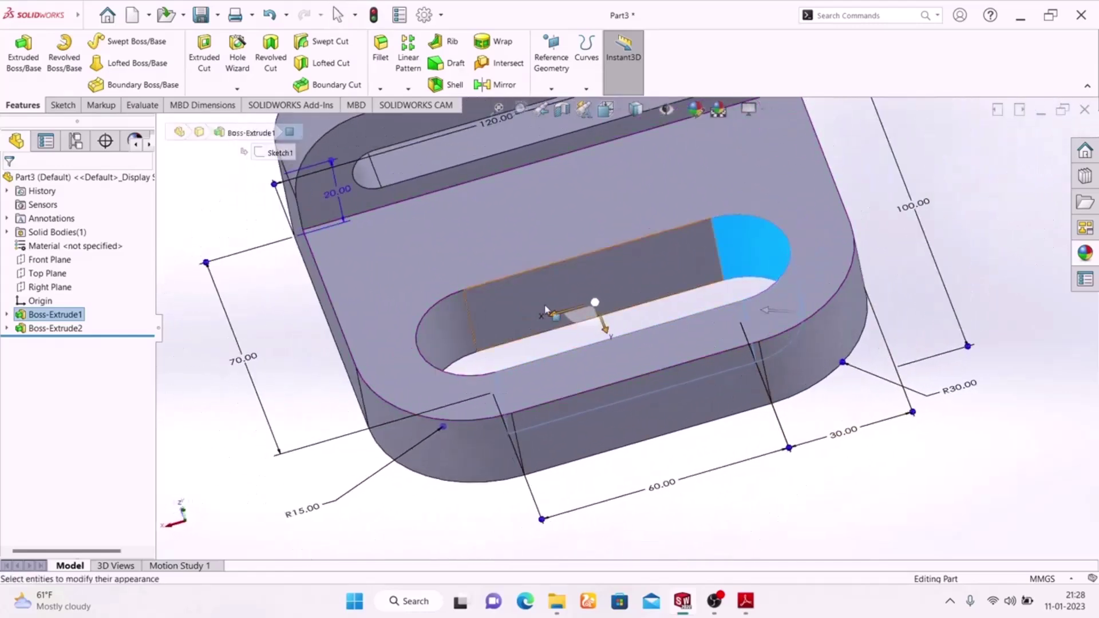
ctrl+click(450, 333)
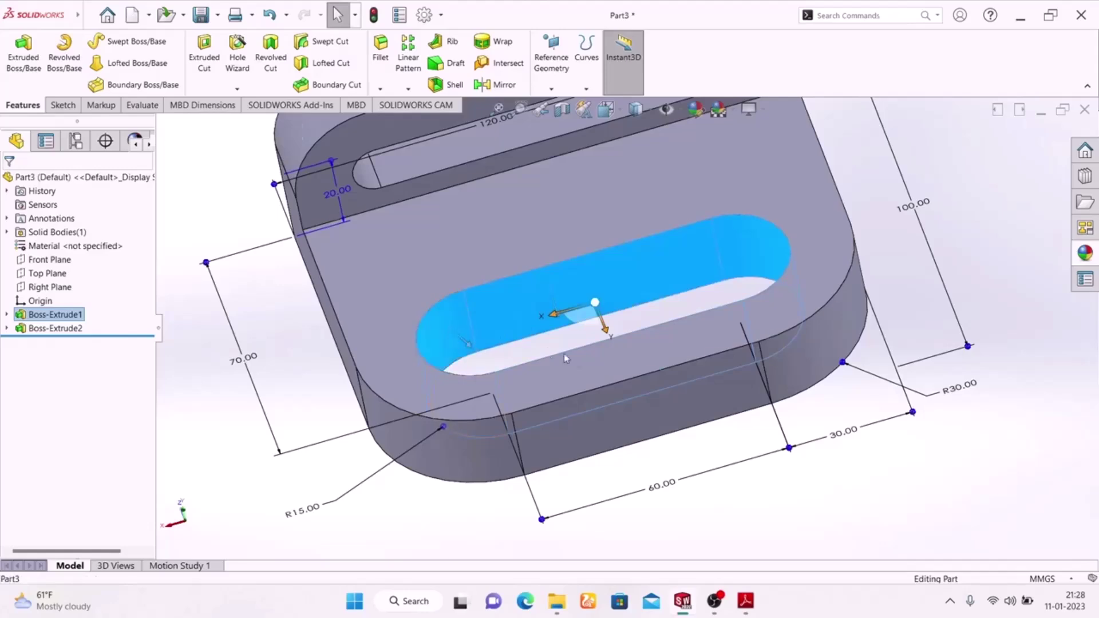
scroll(573, 286, up, 3)
scroll(596, 245, down, 6)
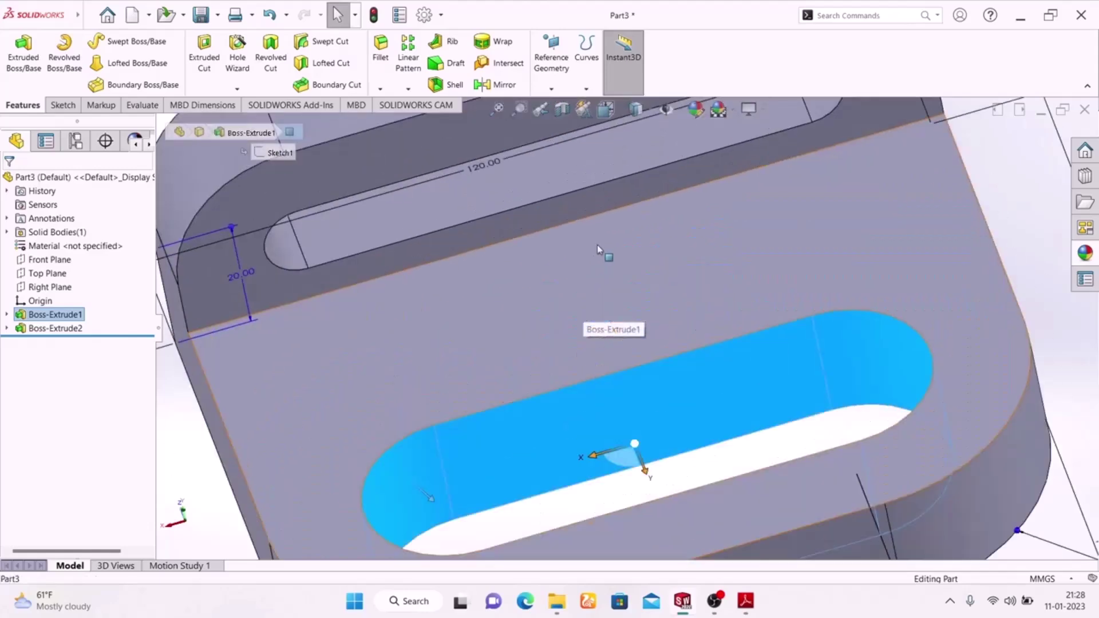
ctrl+click(532, 180)
scroll(567, 260, up, 3)
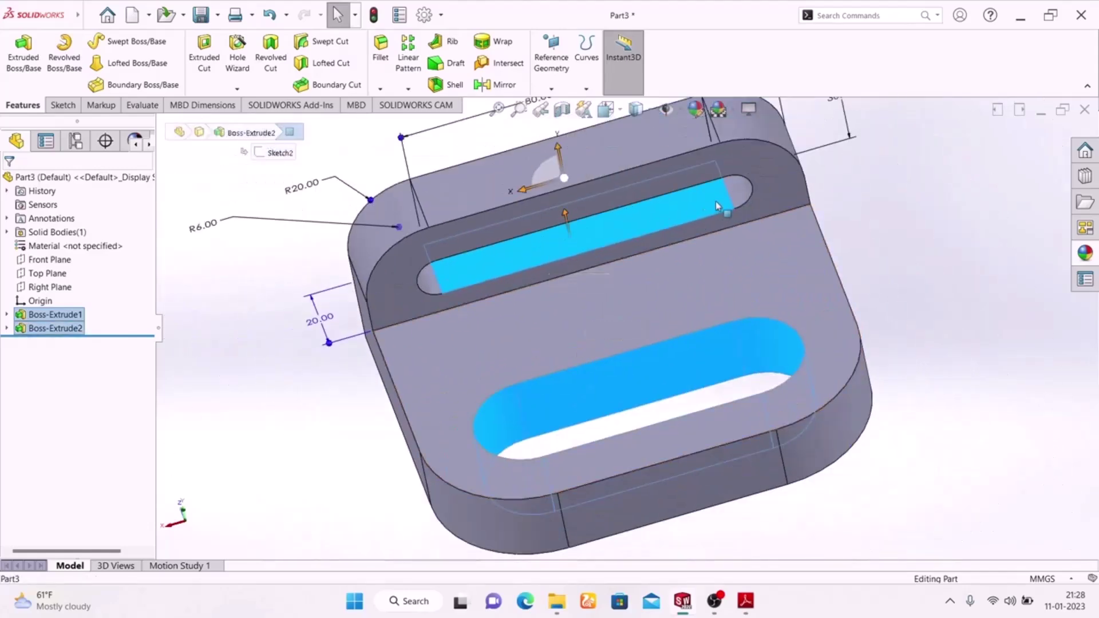
ctrl+click(741, 194)
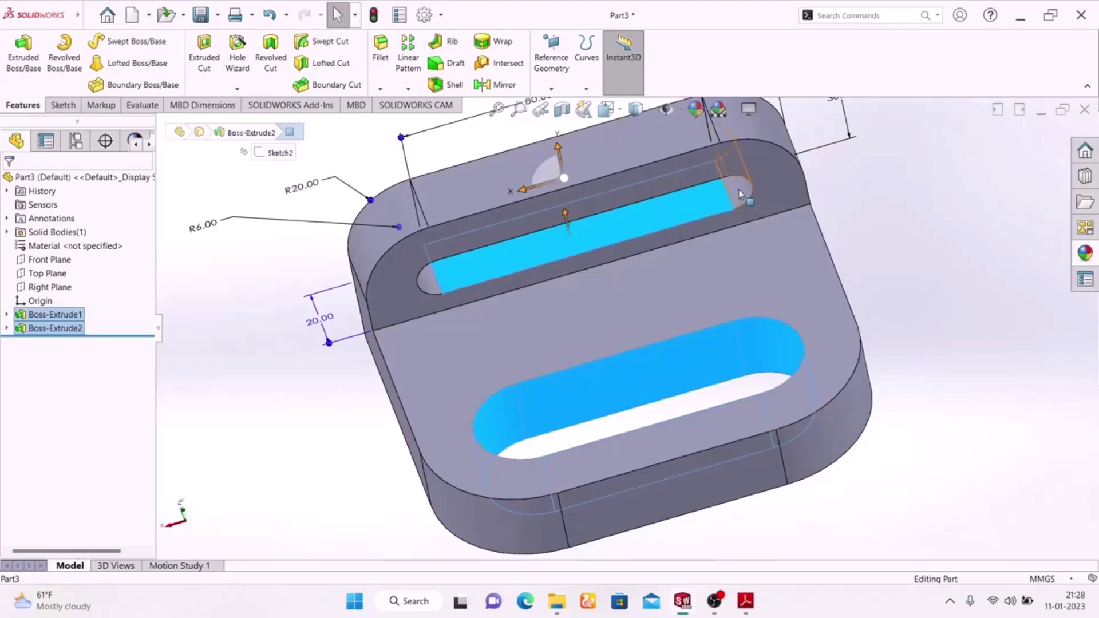
ctrl+click(425, 281)
middle_drag(920, 299, 767, 309)
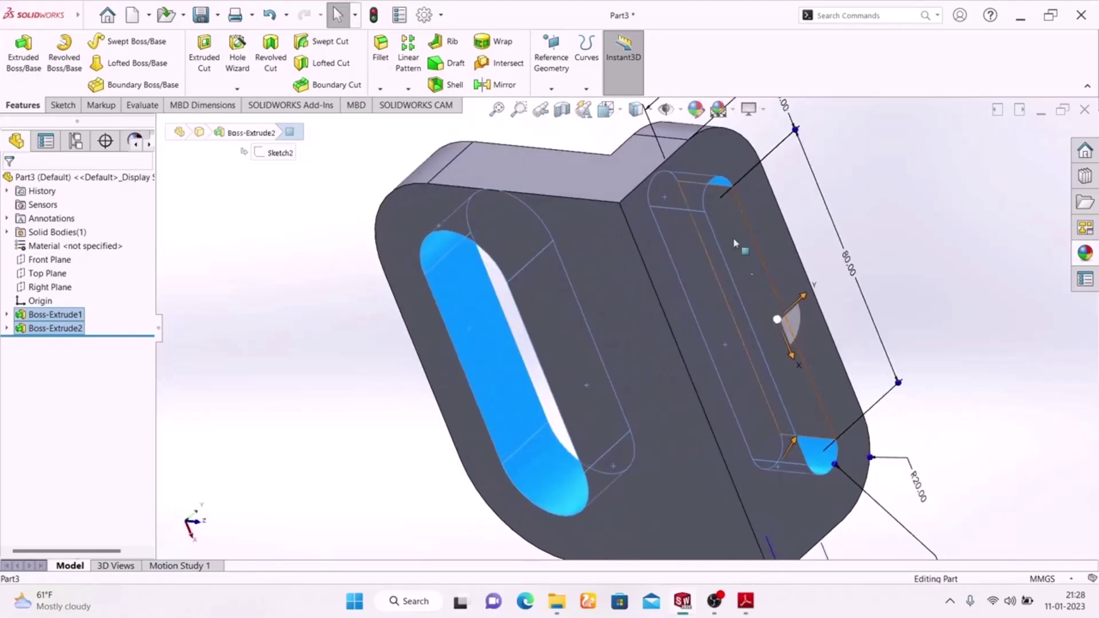
ctrl+click(792, 368)
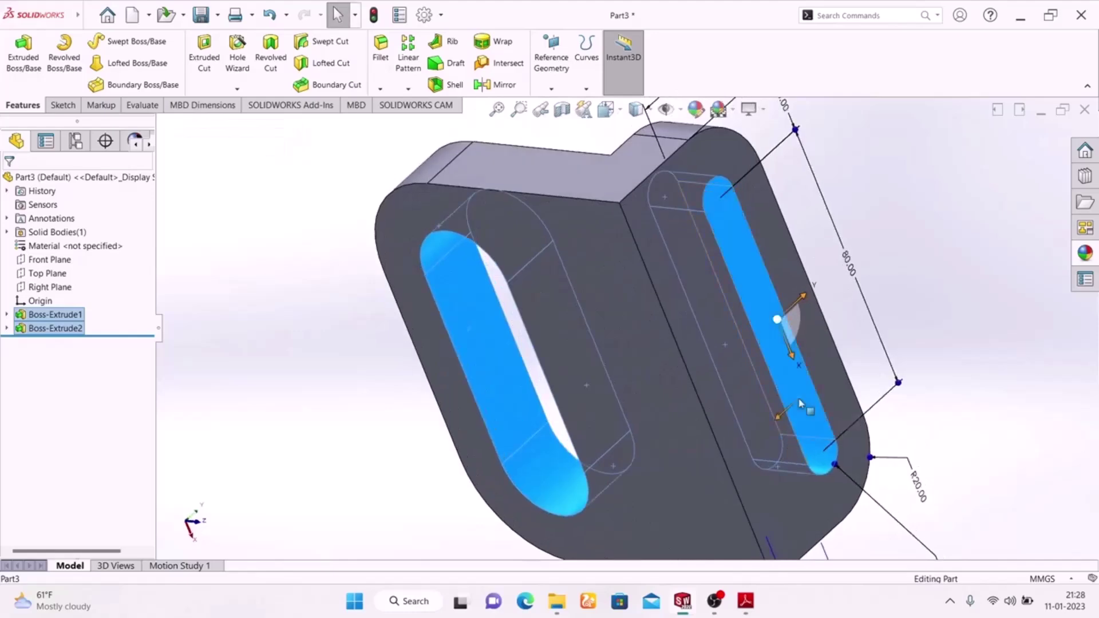
middle_drag(343, 278, 565, 521)
click(696, 110)
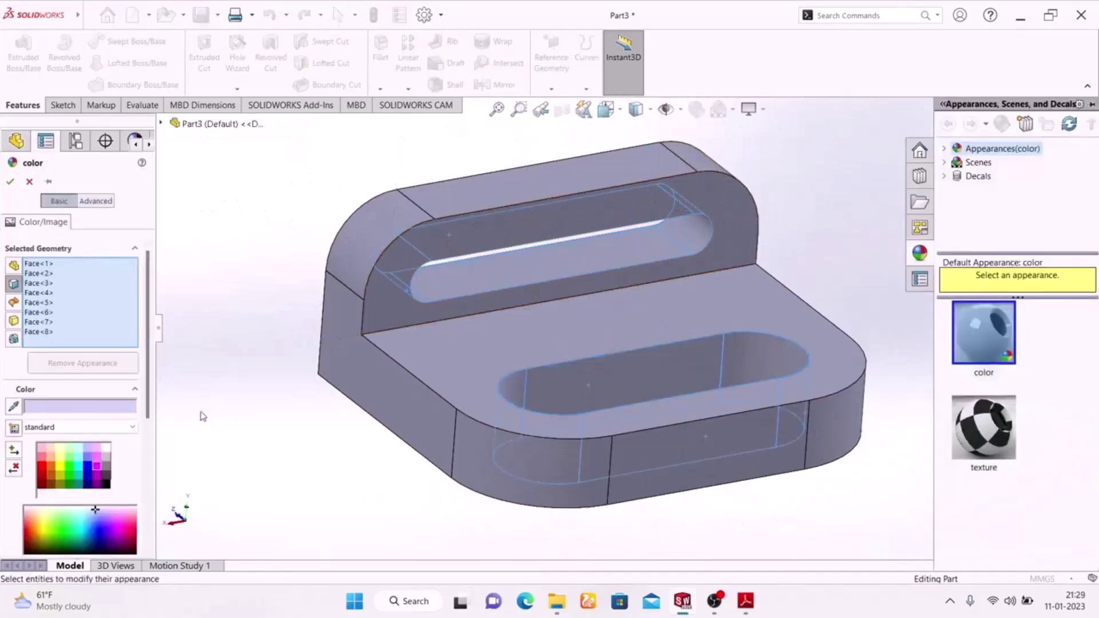
click(68, 470)
click(10, 182)
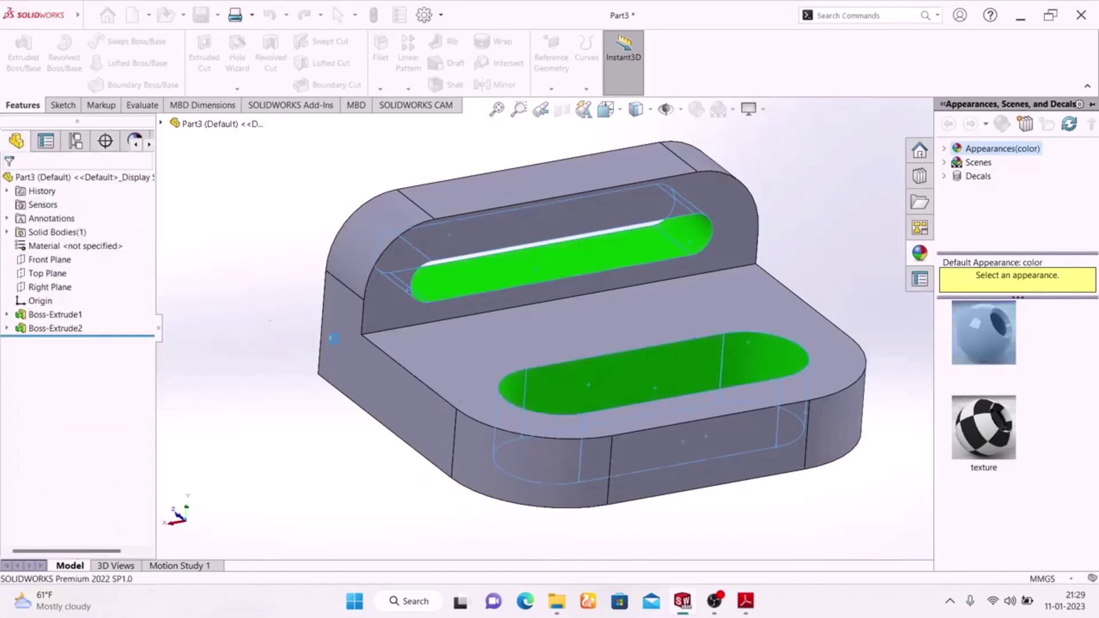
Check the side colors in the PDF drawing and color the bracket's two flat side faces and the base plate's front face red.
click(745, 601)
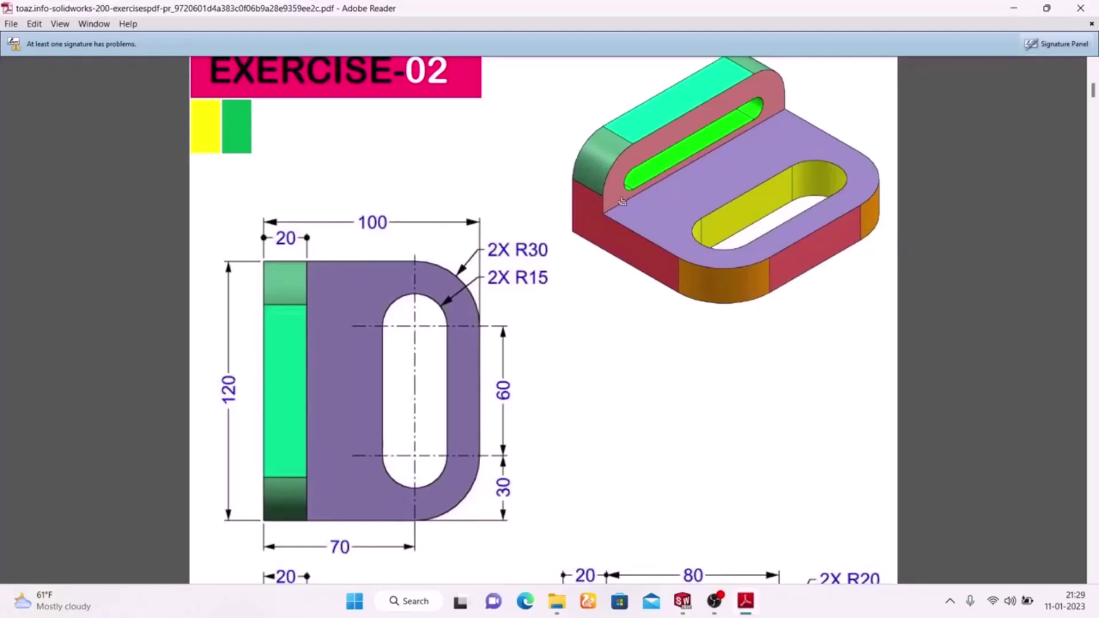
click(743, 600)
click(352, 363)
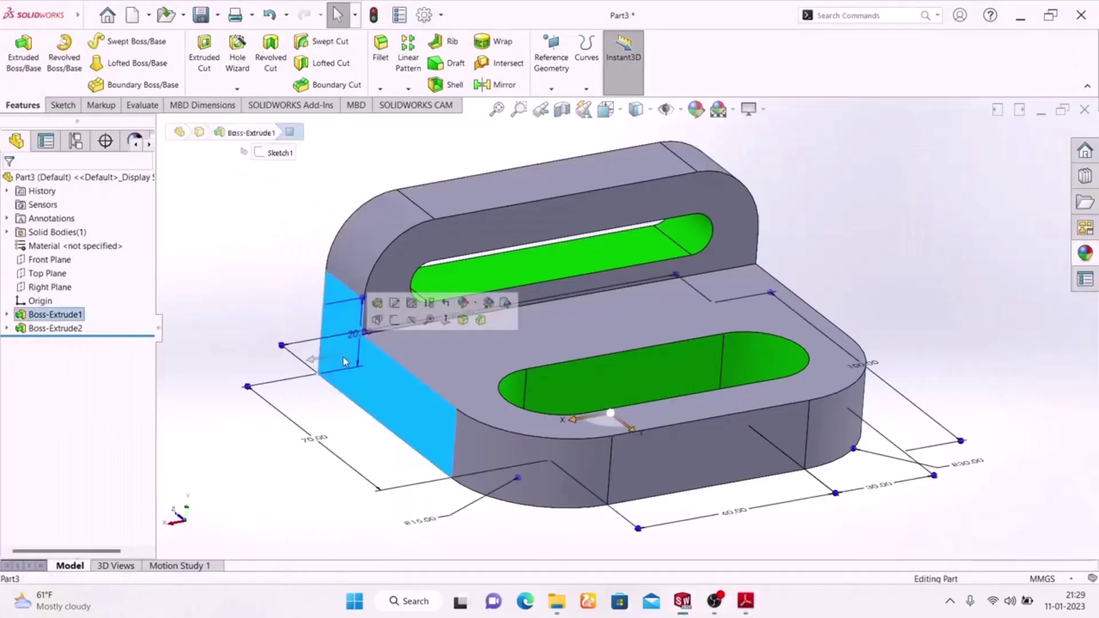
ctrl+click(657, 467)
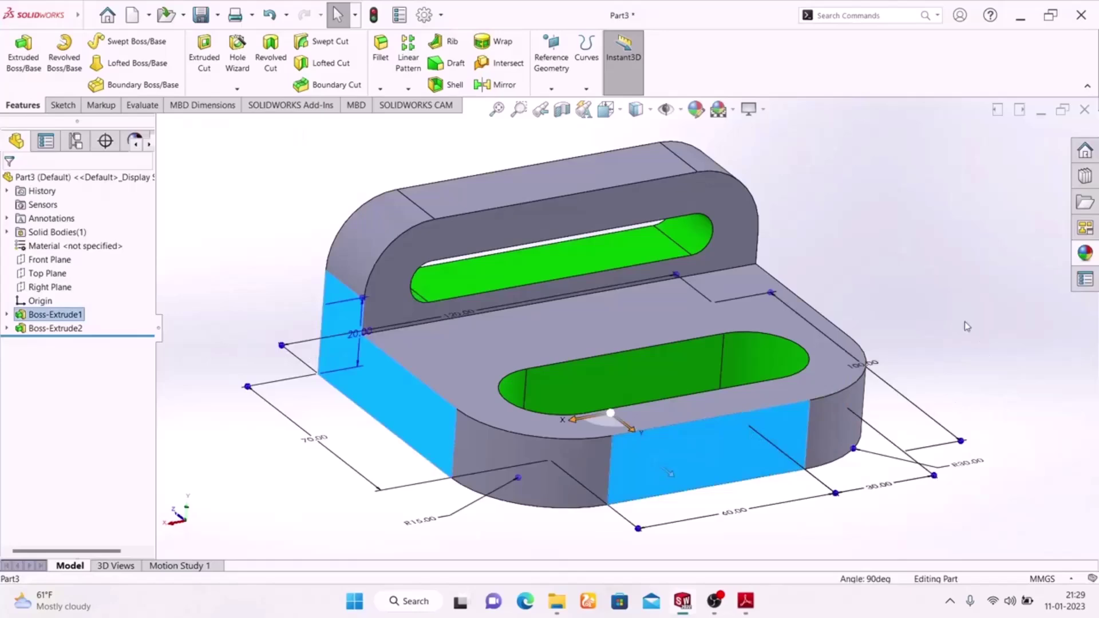
middle_drag(575, 195, 807, 317)
ctrl+click(844, 315)
middle_drag(319, 331, 665, 154)
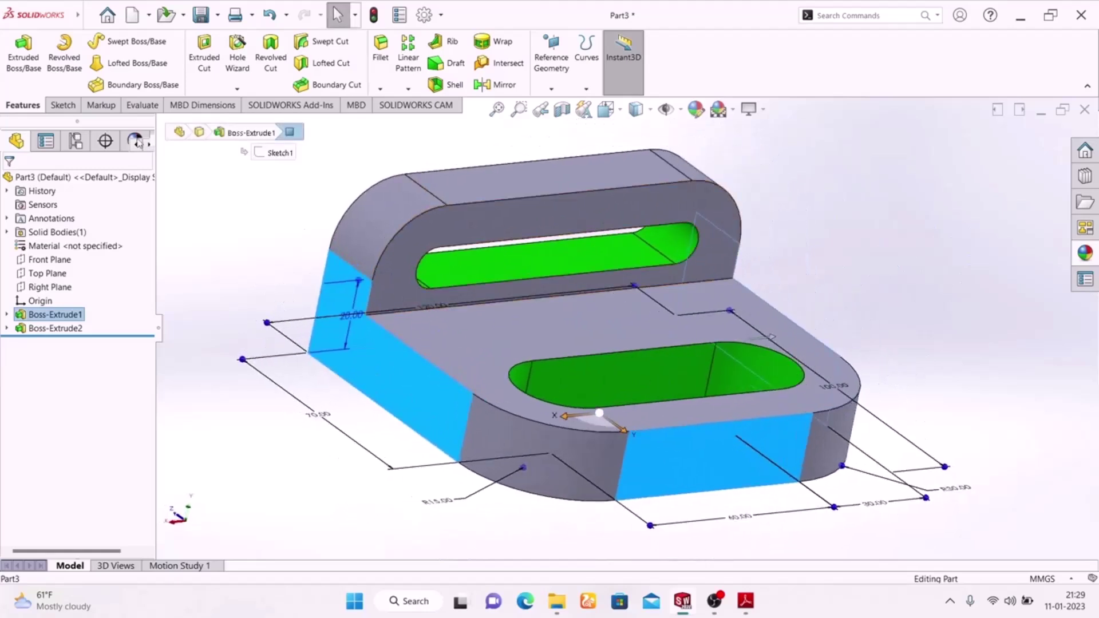
click(695, 110)
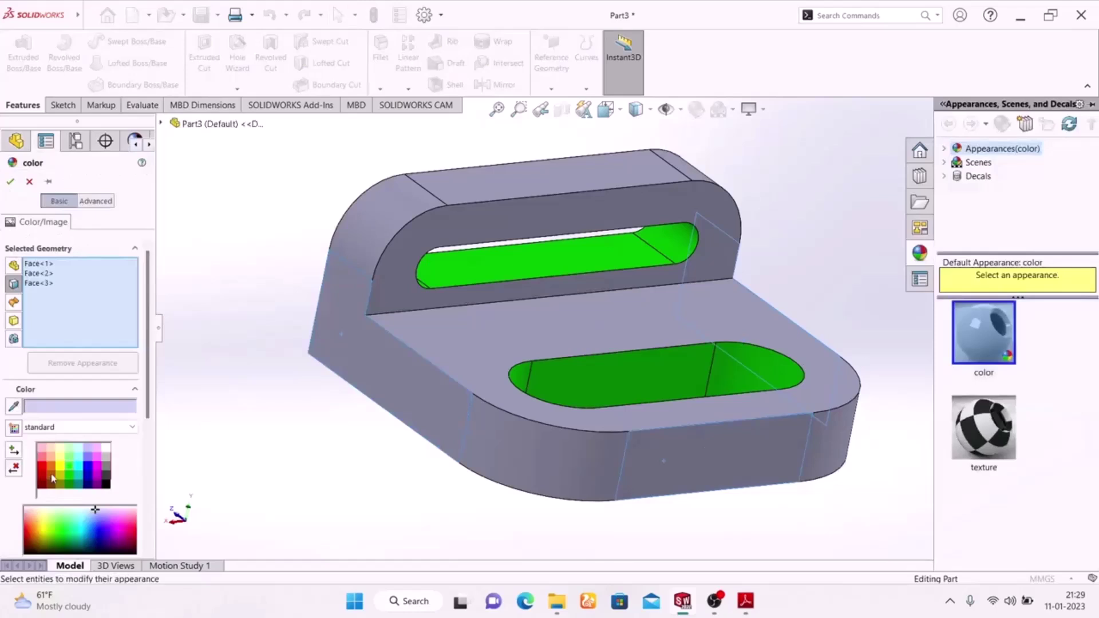
click(44, 471)
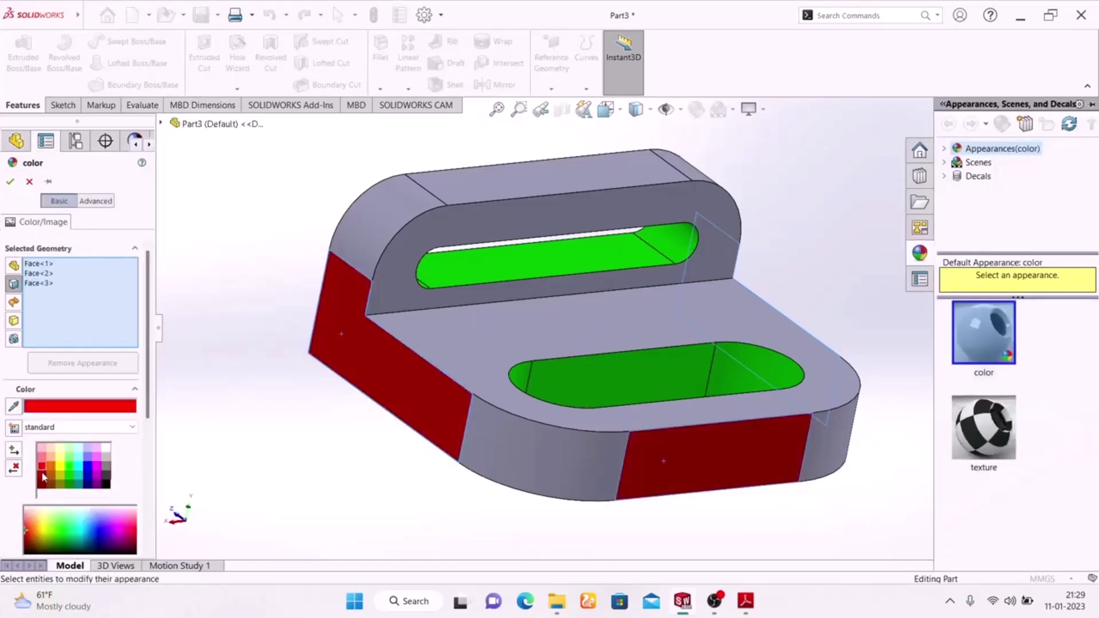
click(41, 458)
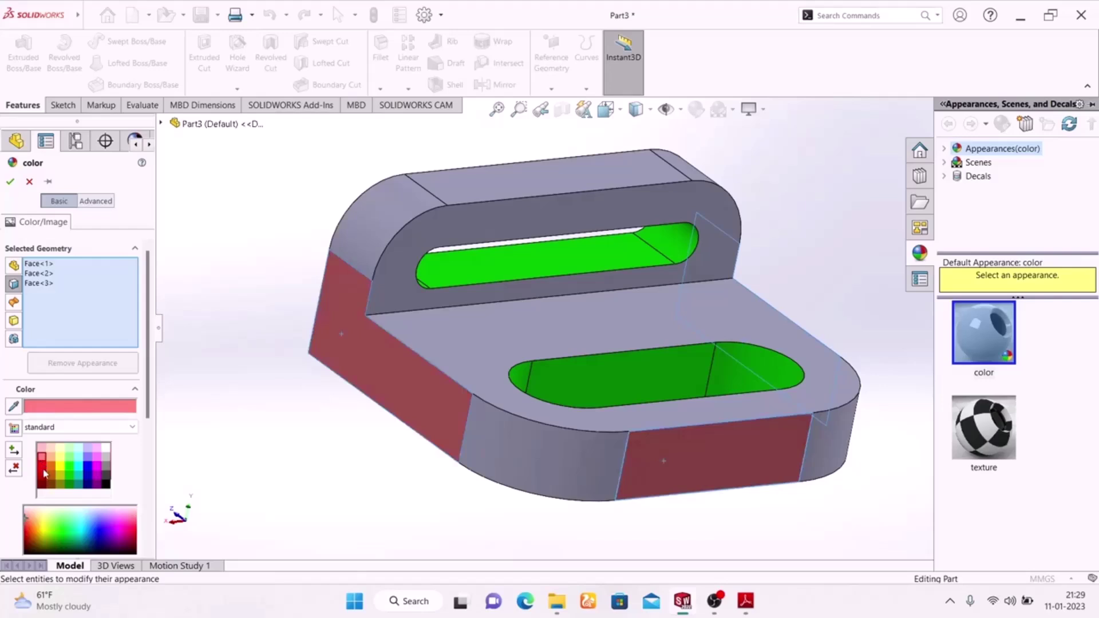
click(43, 471)
click(10, 182)
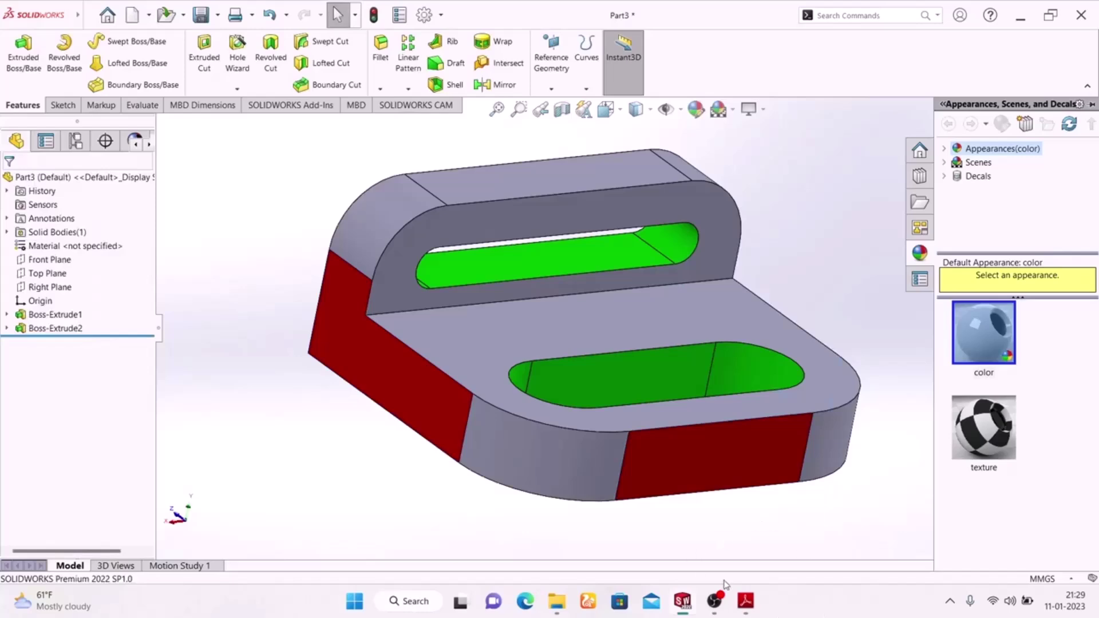
Check the corner colors in the PDF drawing and color the four rounded corner faces of the base plate and upright yellow.
click(744, 611)
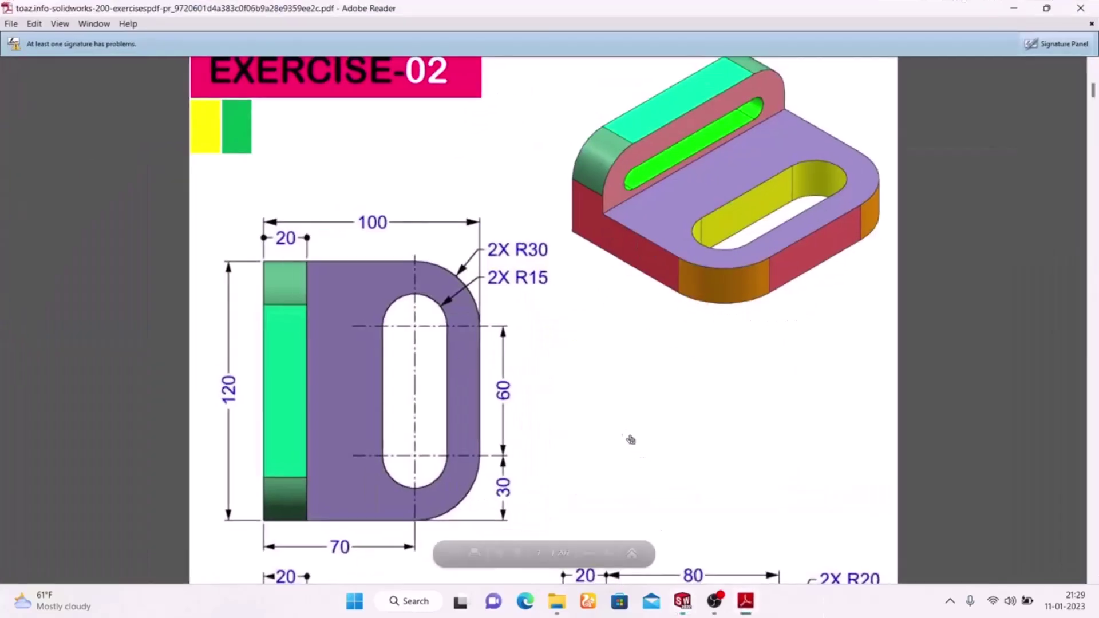
scroll(619, 433, down, 3)
scroll(619, 433, down, 5)
scroll(561, 428, up, 2)
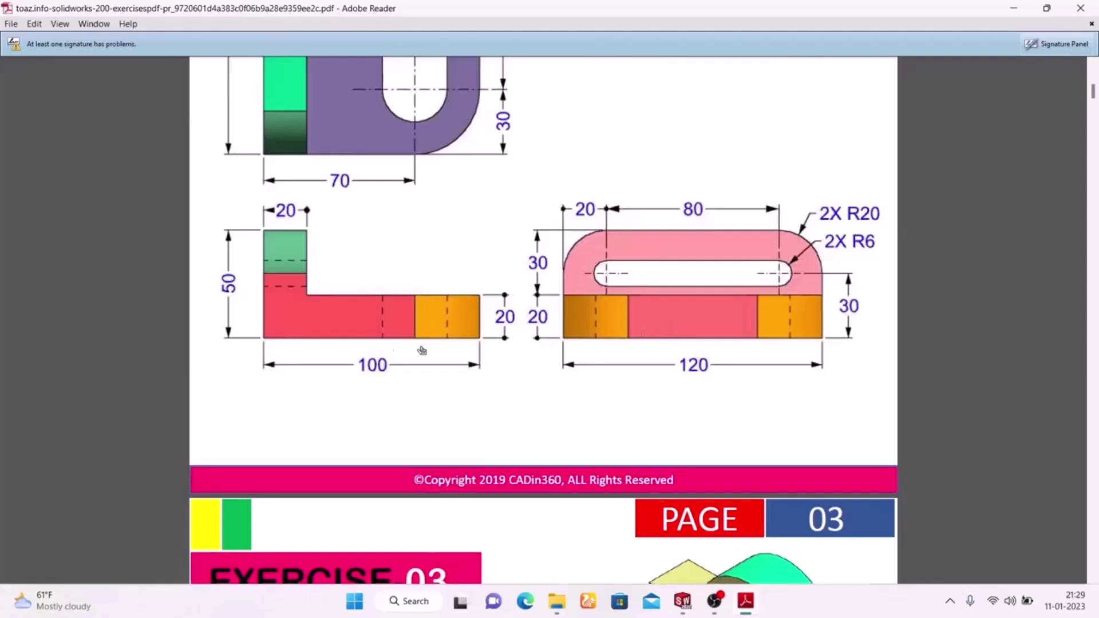
scroll(468, 350, up, 3)
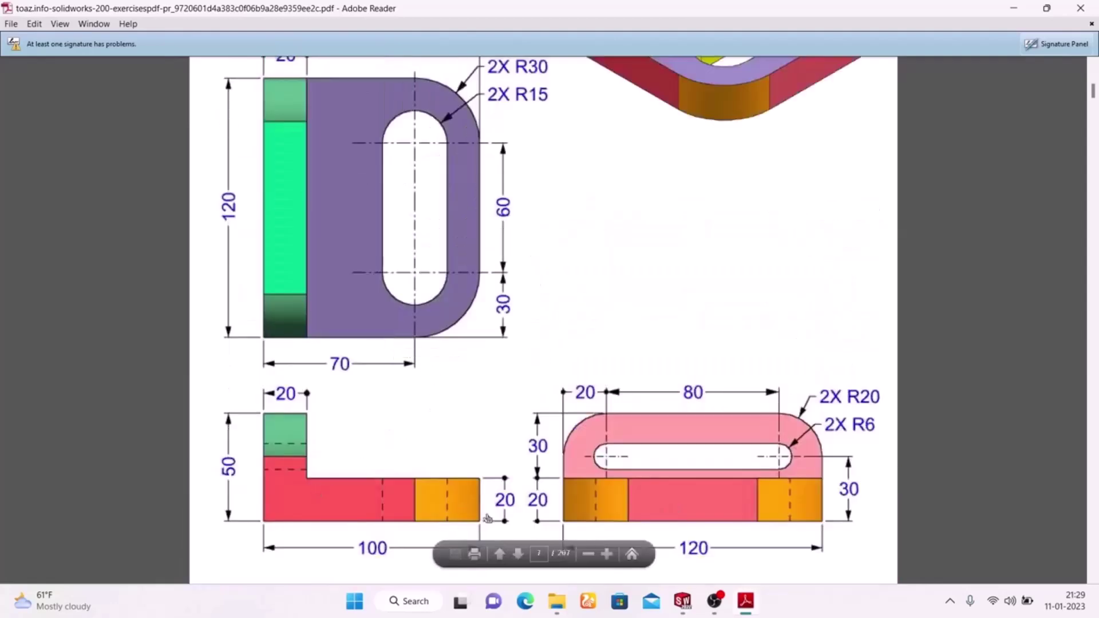
click(741, 609)
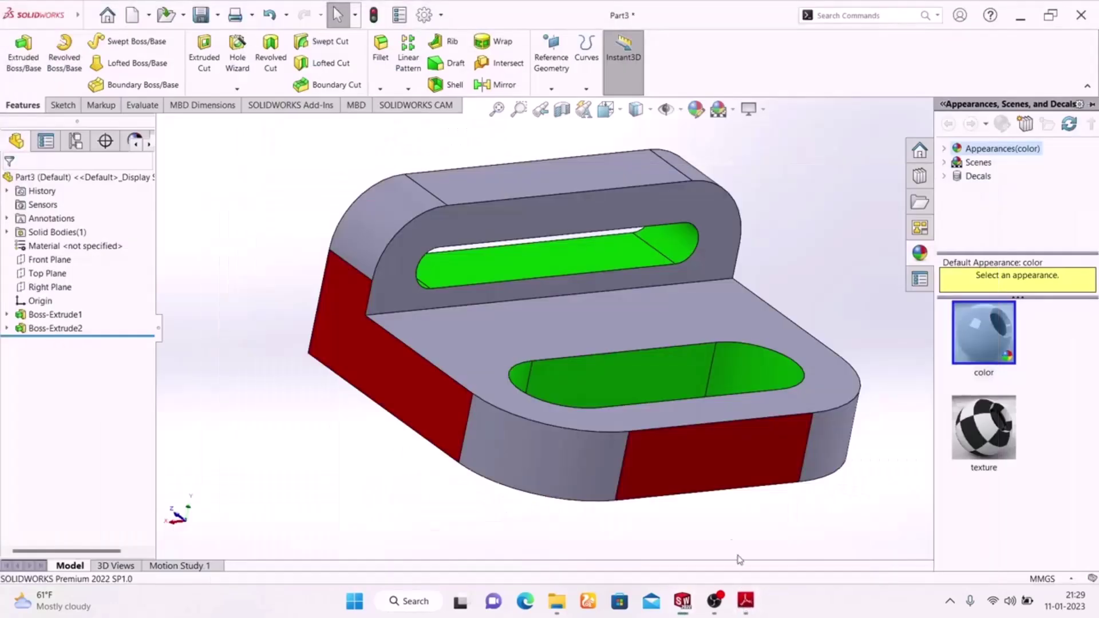
click(517, 451)
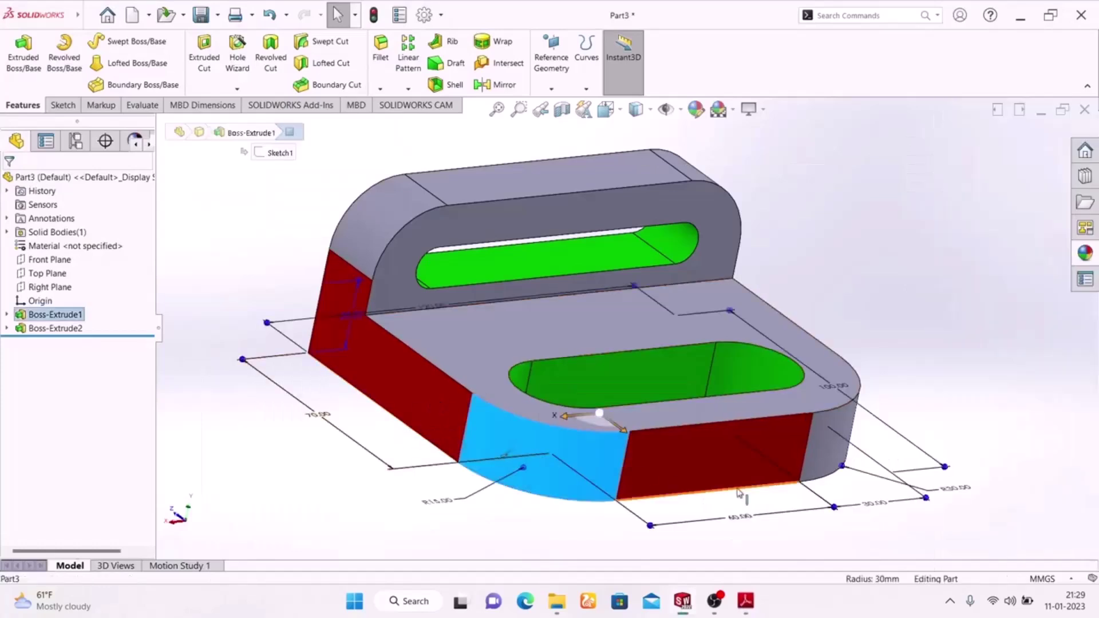
ctrl+click(837, 446)
ctrl+click(377, 228)
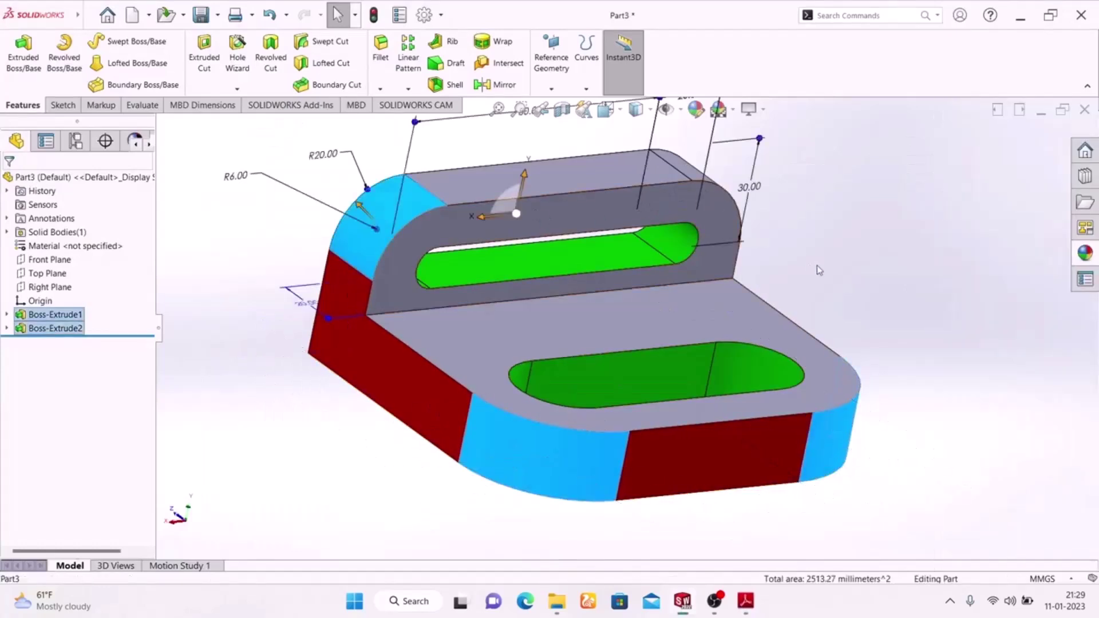
middle_drag(817, 265, 779, 287)
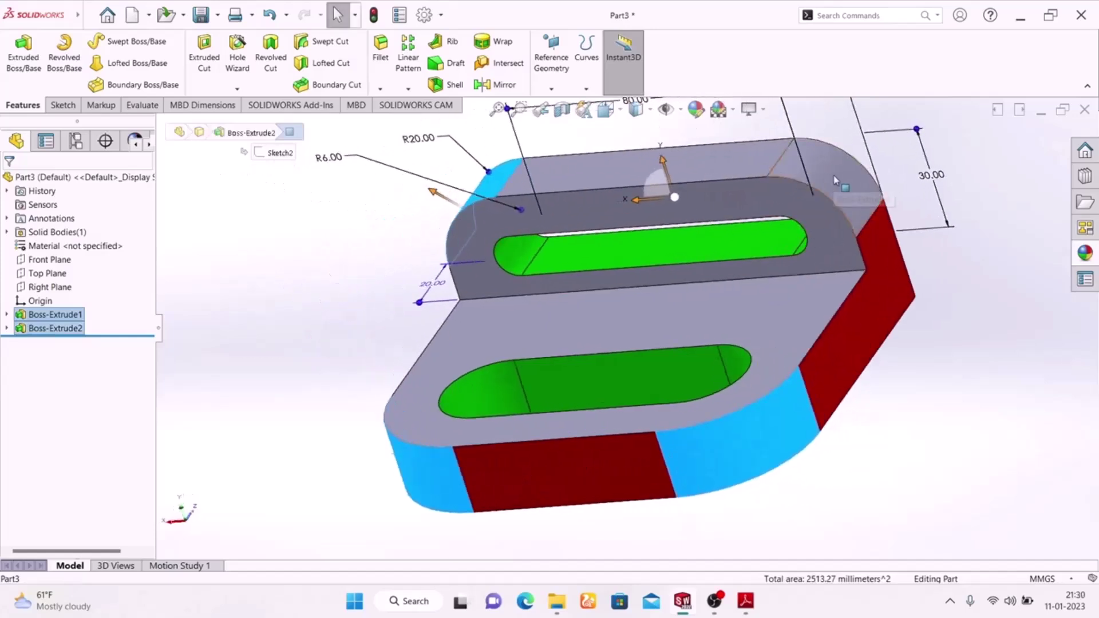
ctrl+click(850, 138)
click(695, 109)
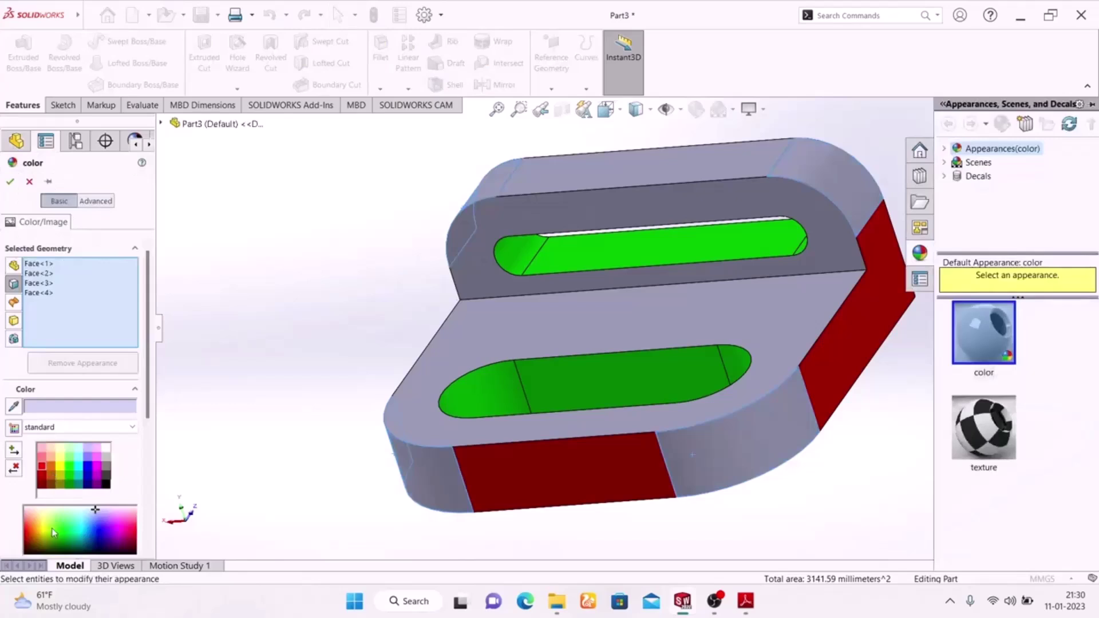
click(62, 467)
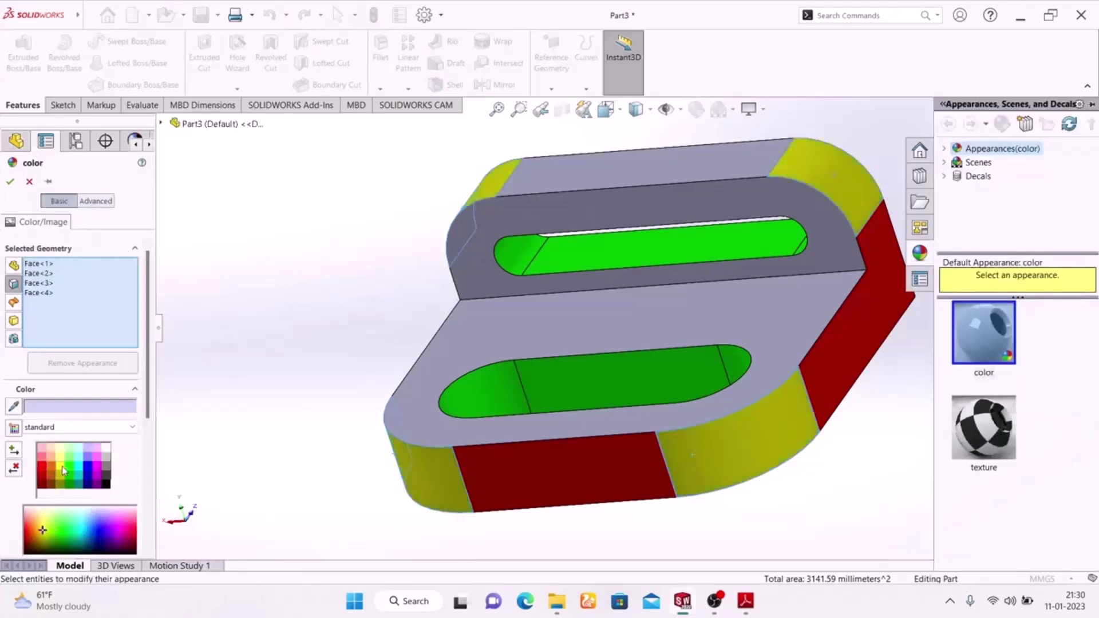
click(9, 183)
Color the bracket's underside and the back face of the upright cyan.
middle_drag(255, 342, 363, 157)
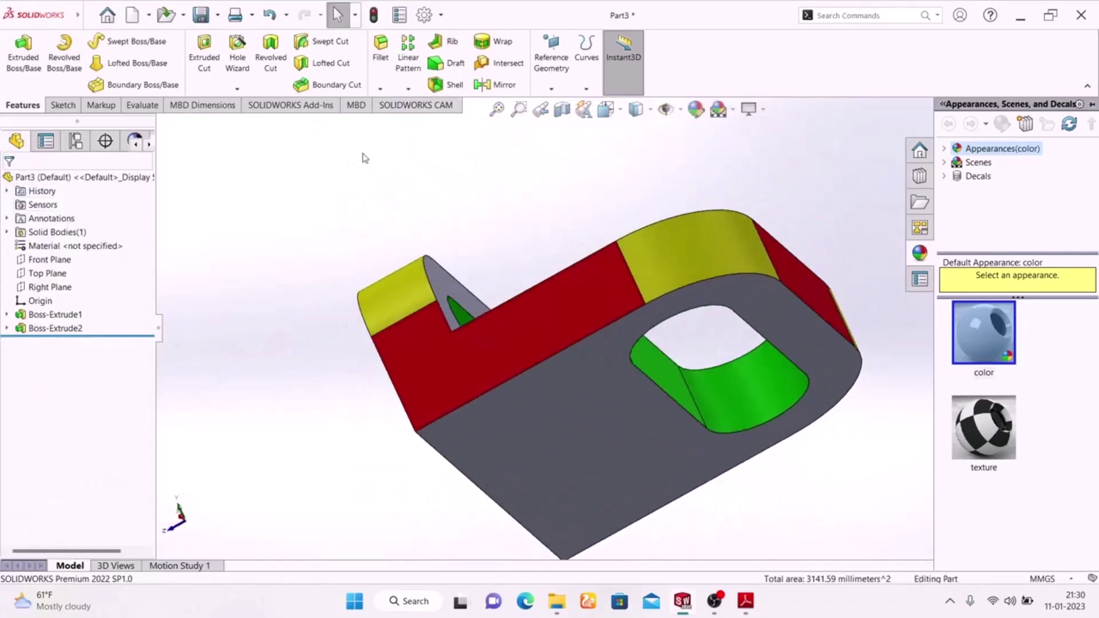
click(514, 461)
middle_drag(266, 374, 412, 386)
click(426, 460)
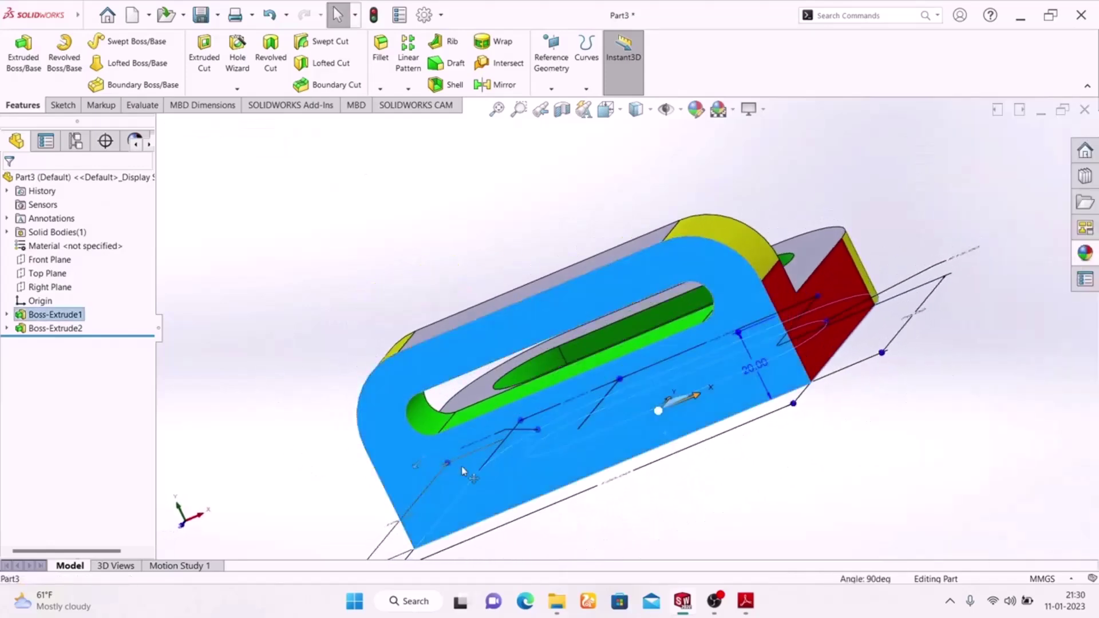
middle_drag(842, 461, 669, 143)
click(695, 110)
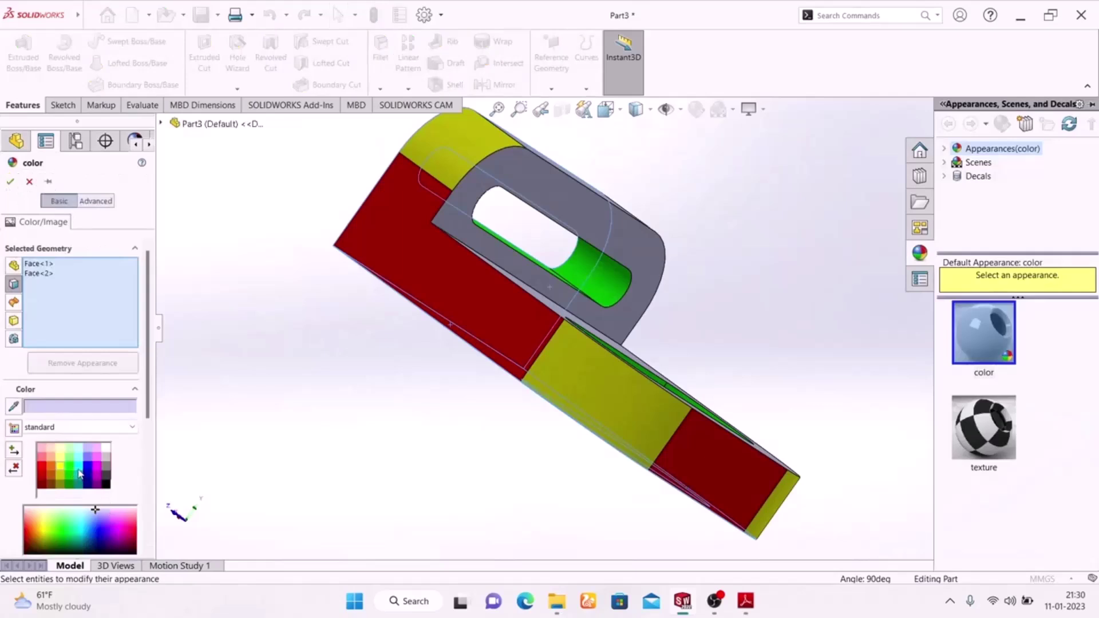
click(79, 470)
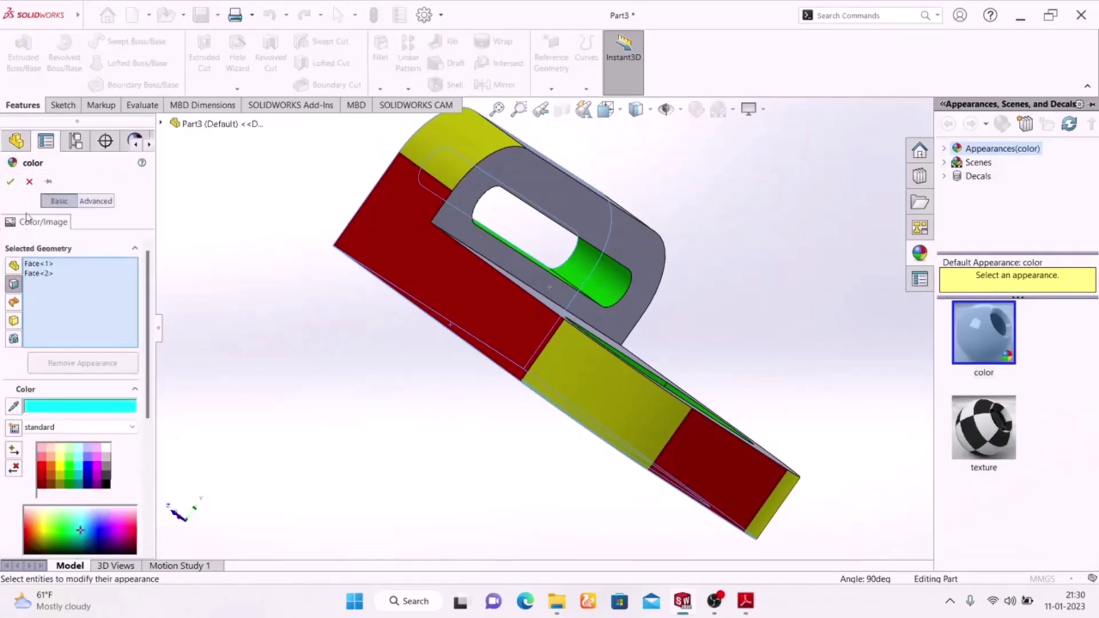
click(10, 183)
Color the top face of the base plate and the front face of the upright magenta.
middle_drag(296, 420, 424, 325)
click(483, 360)
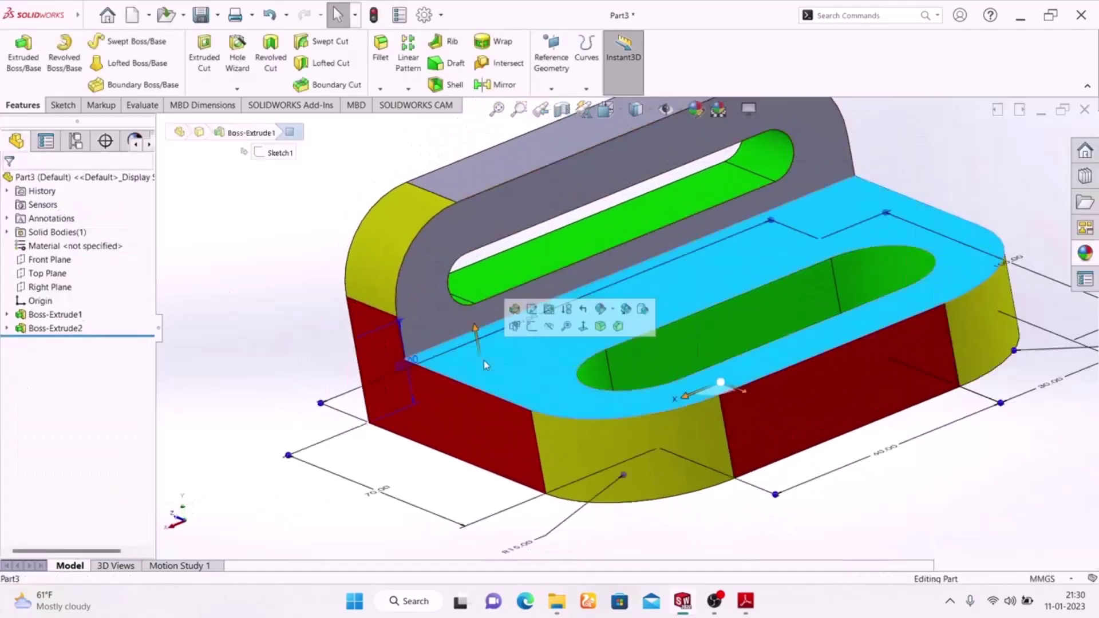
ctrl+click(436, 289)
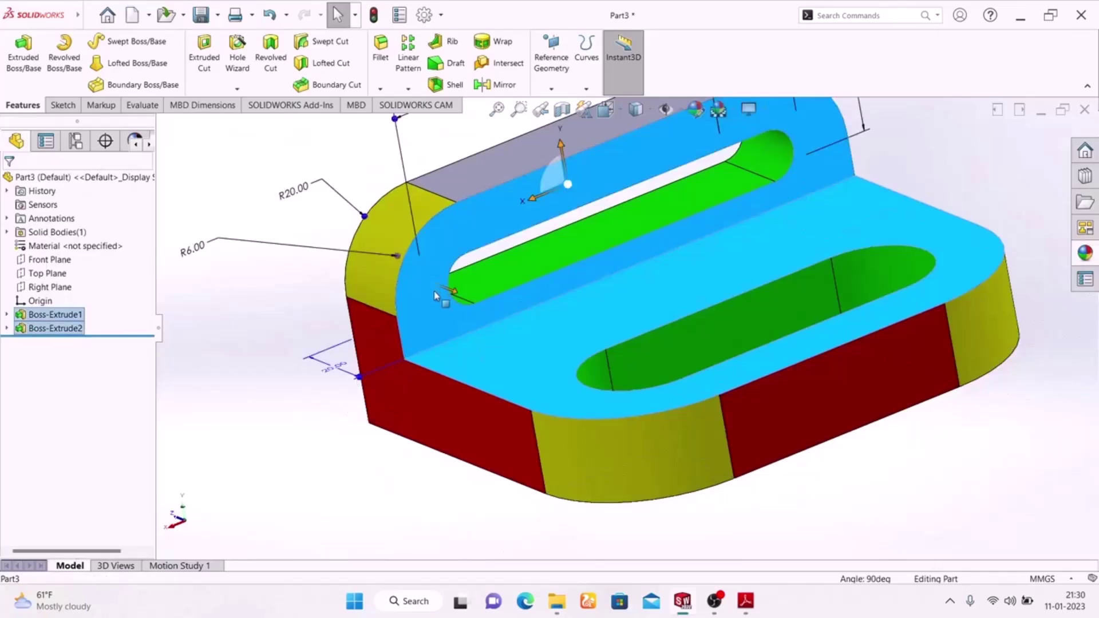
click(696, 109)
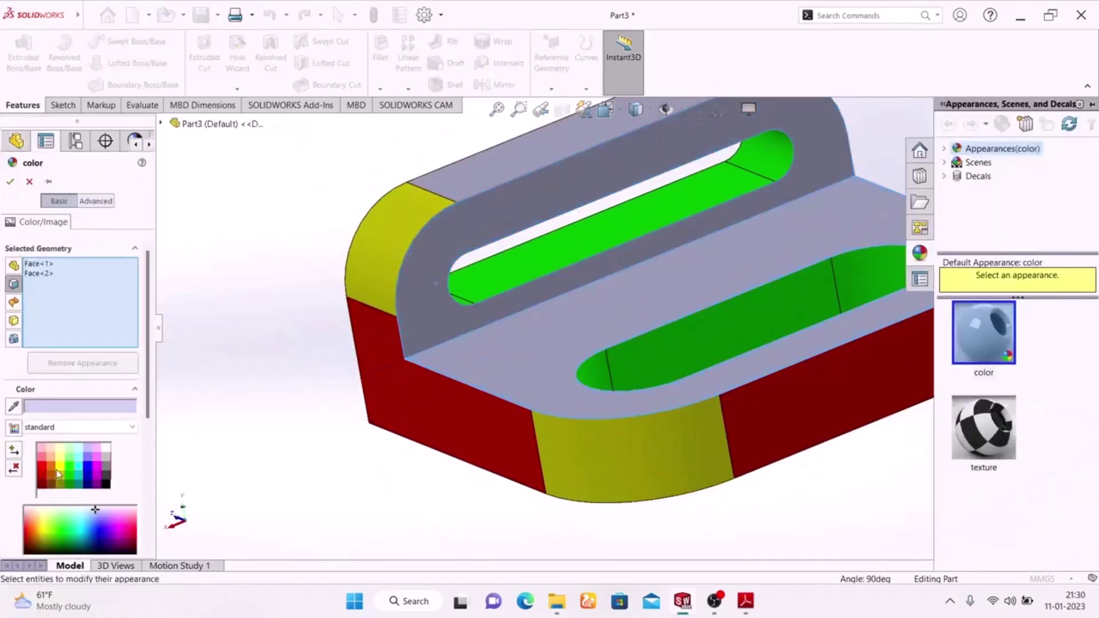
click(53, 469)
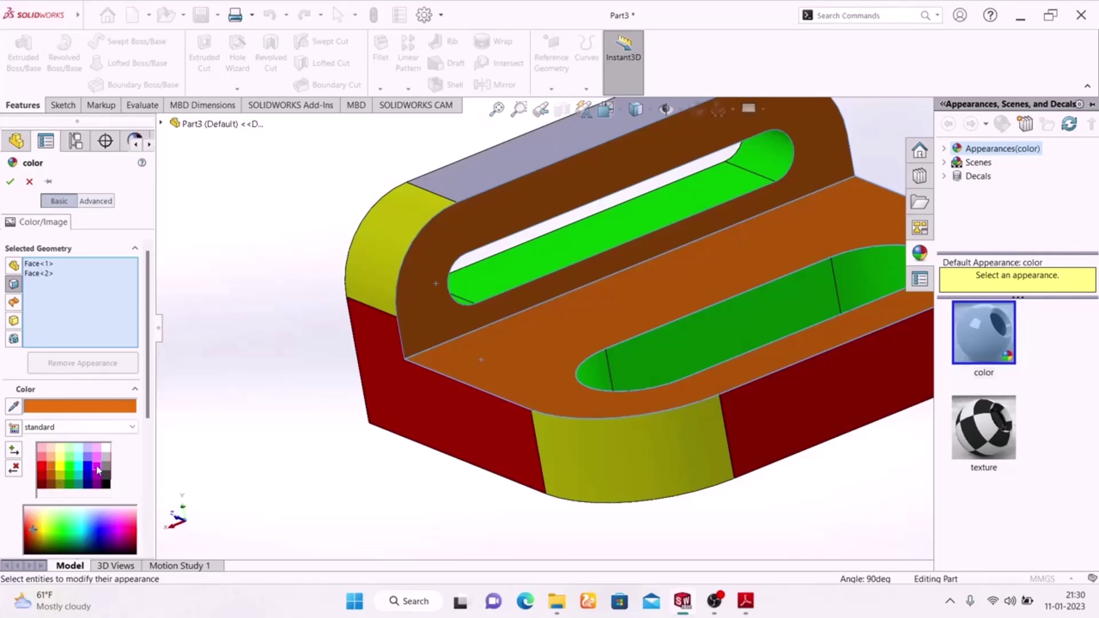
click(98, 470)
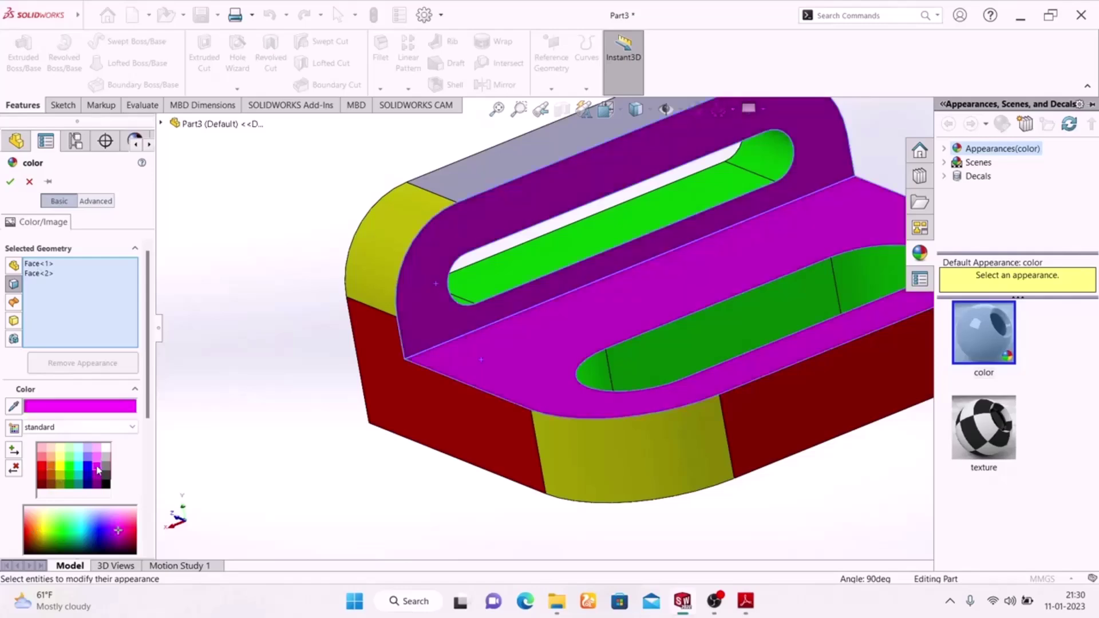
click(10, 183)
Color the flat top face of the upright red.
middle_drag(393, 496, 383, 454)
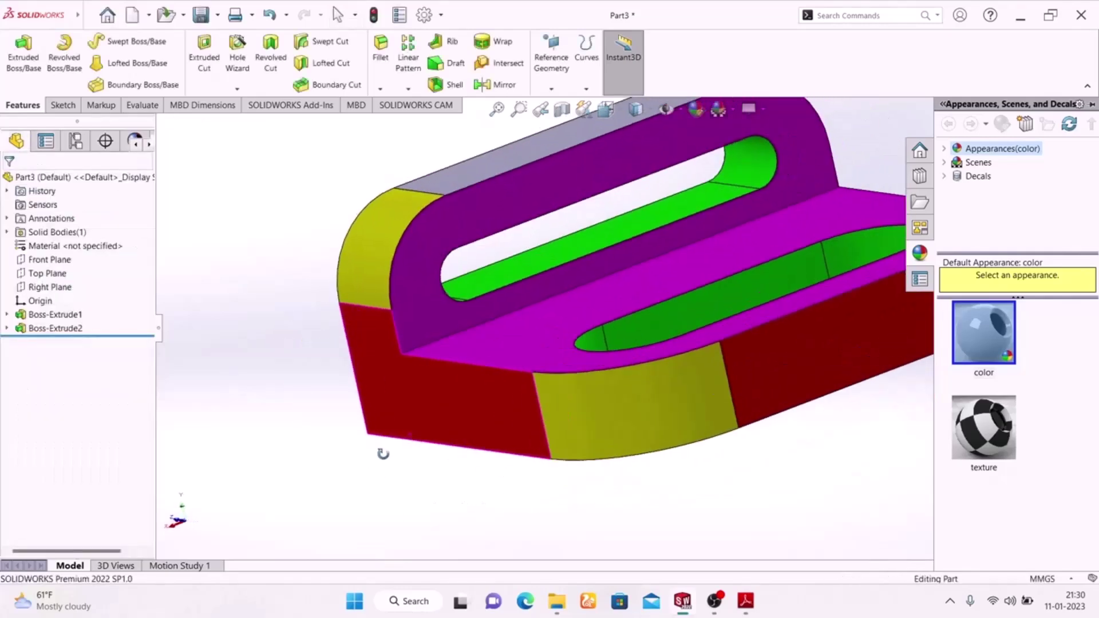
scroll(377, 450, up, 5)
middle_drag(752, 447, 760, 550)
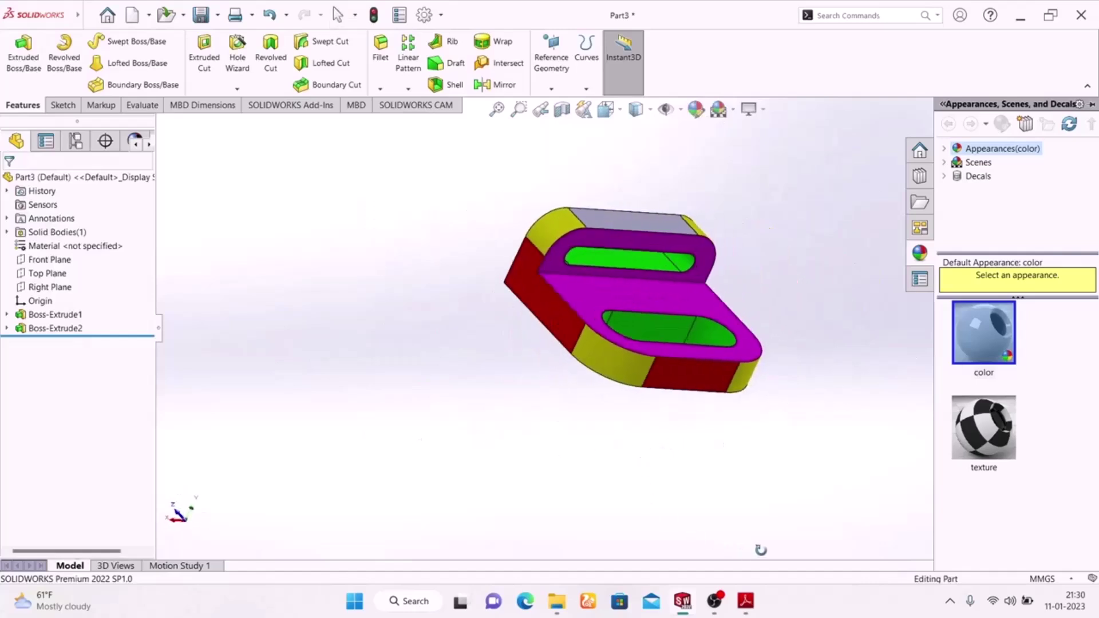
scroll(653, 246, down, 2)
scroll(627, 175, down, 3)
click(610, 140)
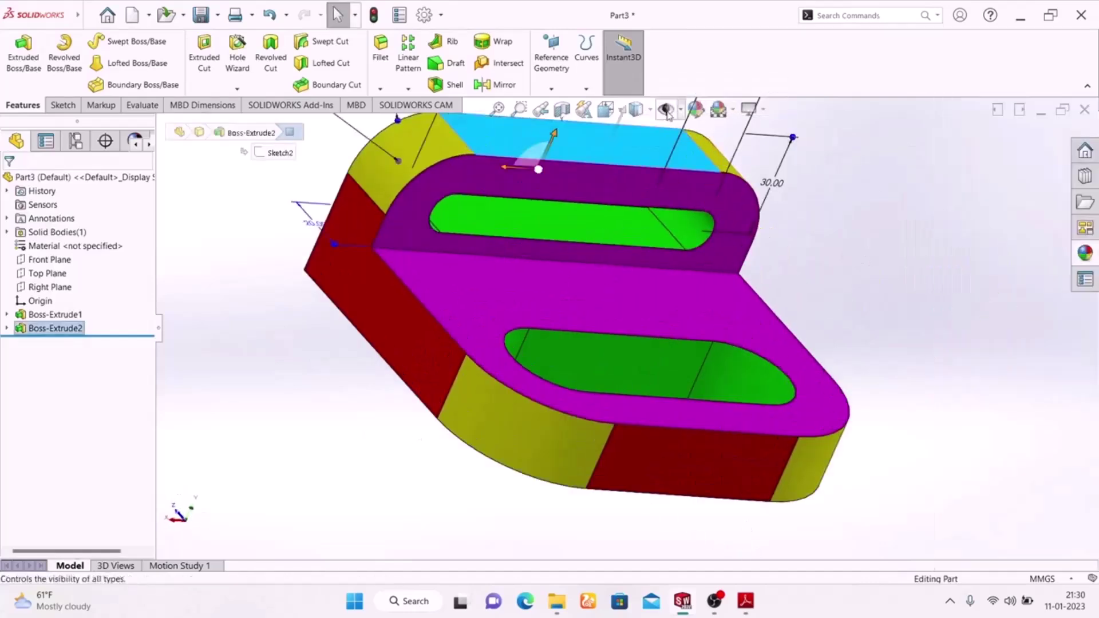
click(703, 122)
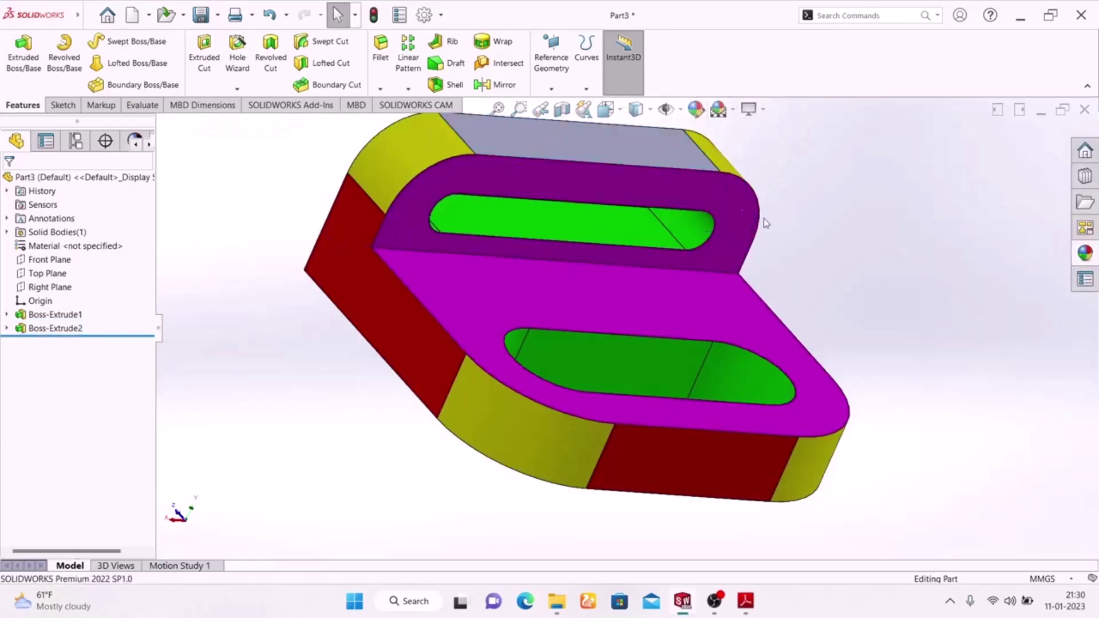
click(630, 151)
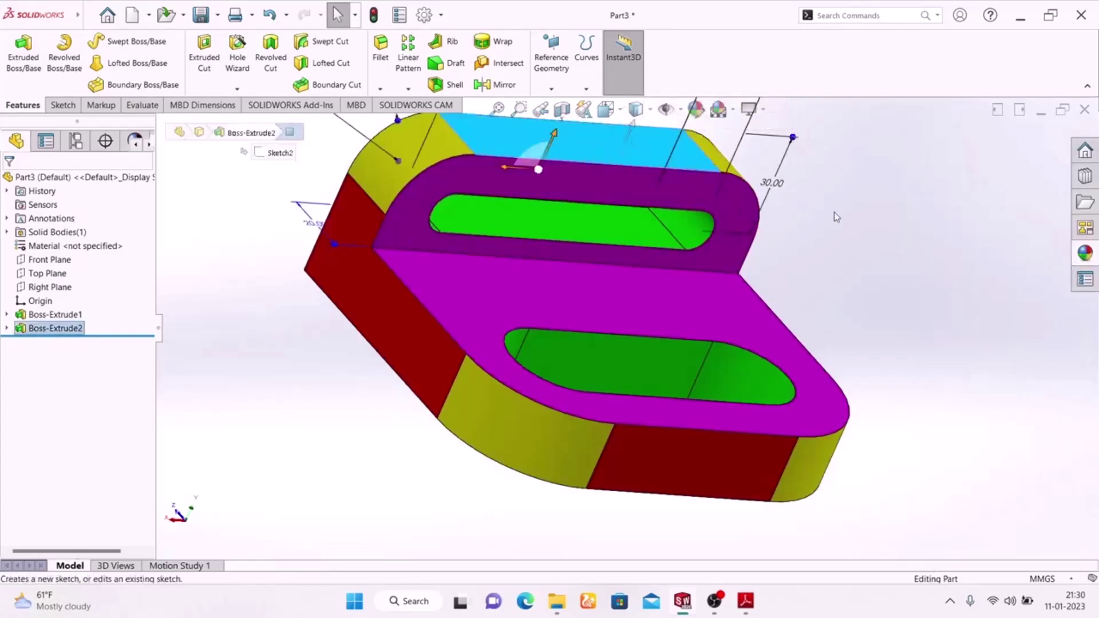
click(696, 108)
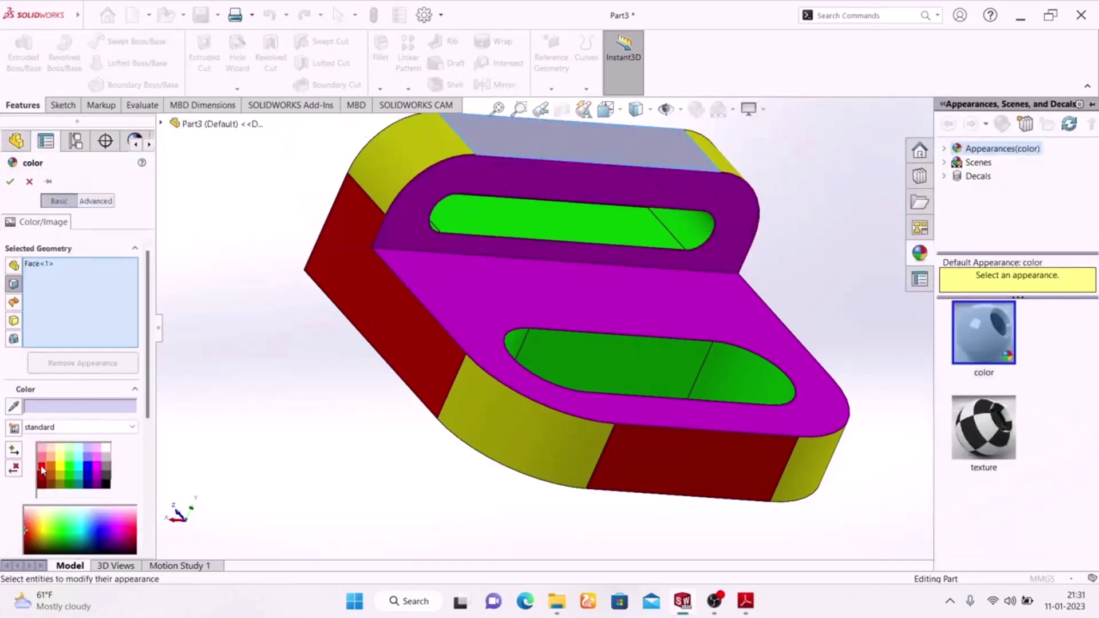
click(42, 468)
click(9, 182)
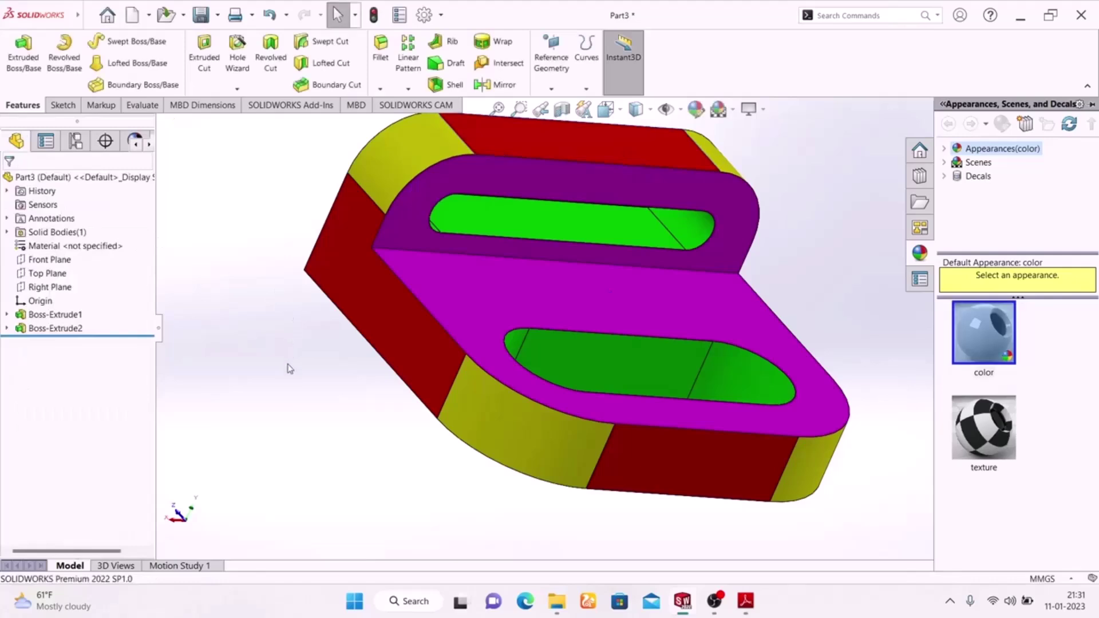
Change the scene behind the finished bracket to a plain white background.
middle_drag(340, 366, 315, 438)
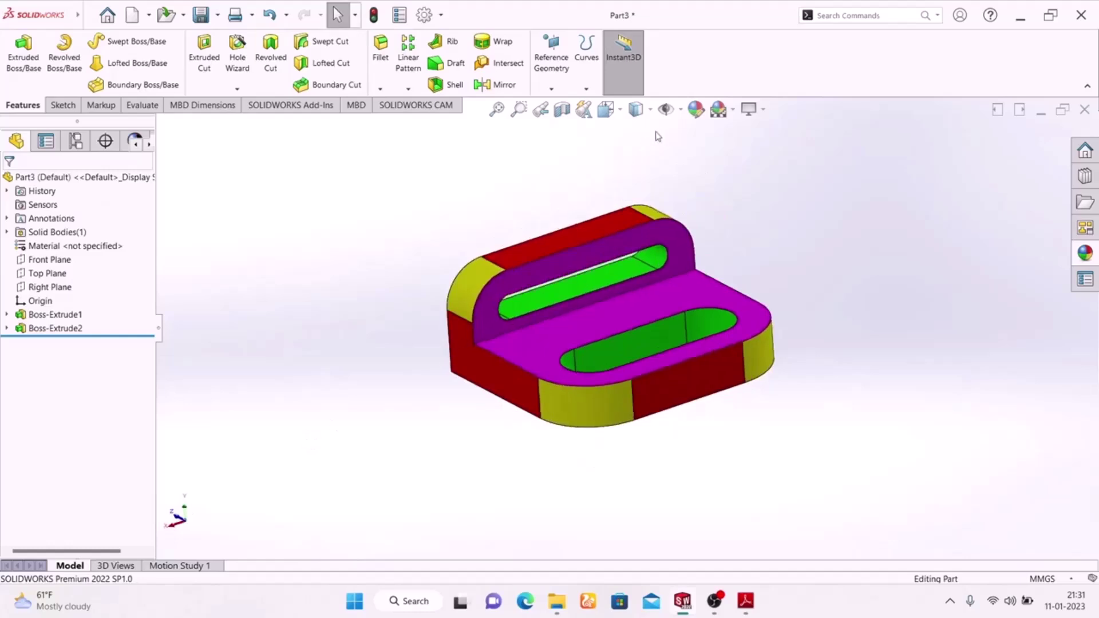
click(730, 117)
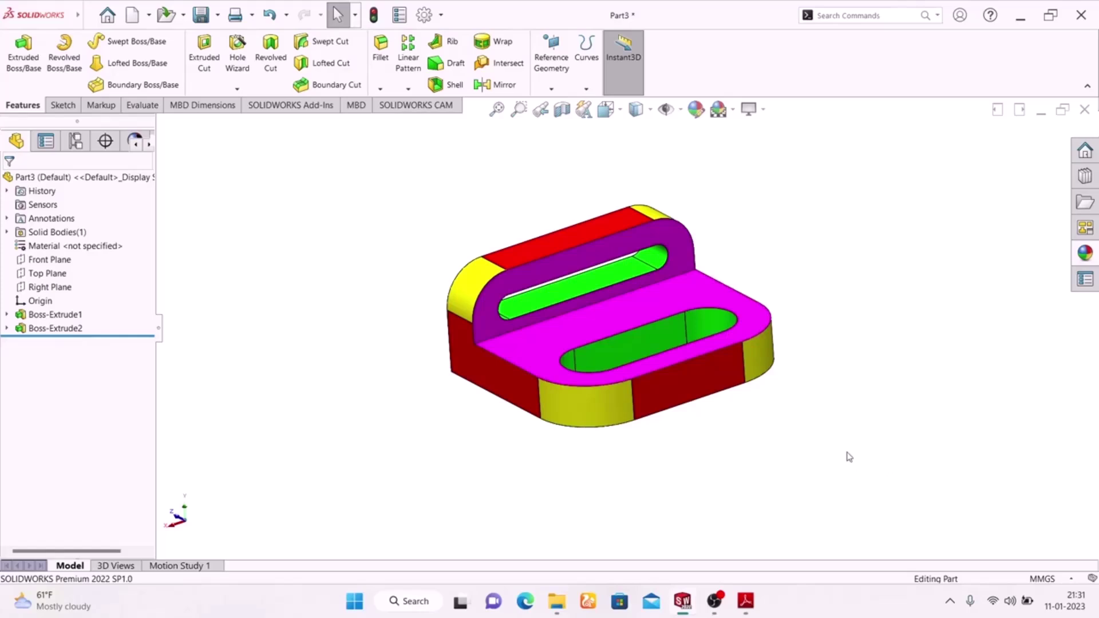
middle_drag(844, 439, 843, 465)
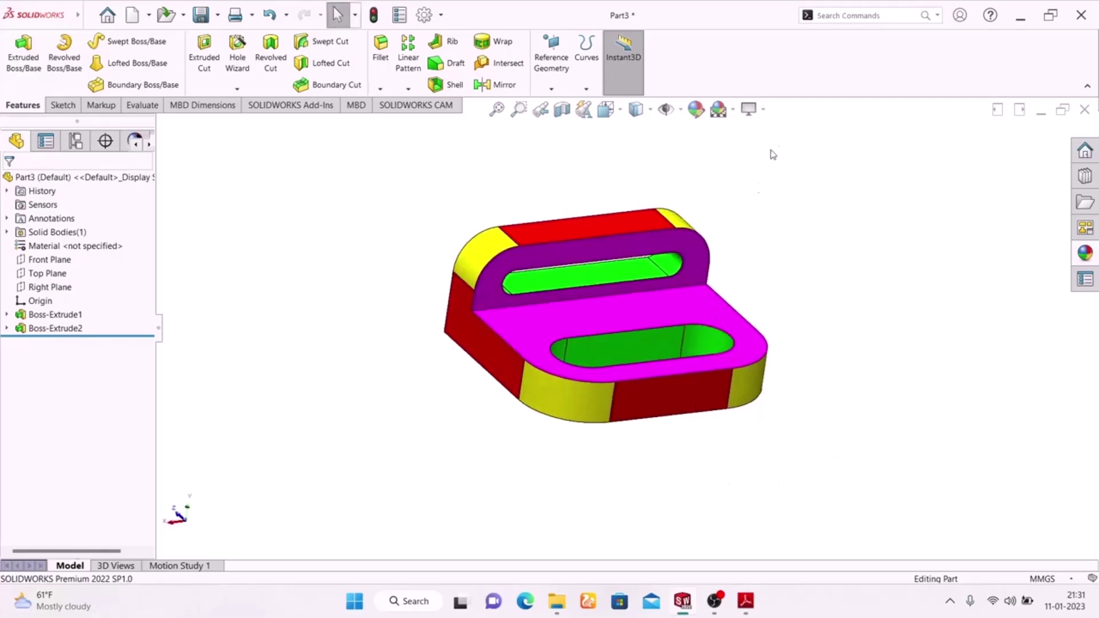
Try the RealView Graphics display on the colored bracket and switch it off again.
click(763, 109)
click(767, 131)
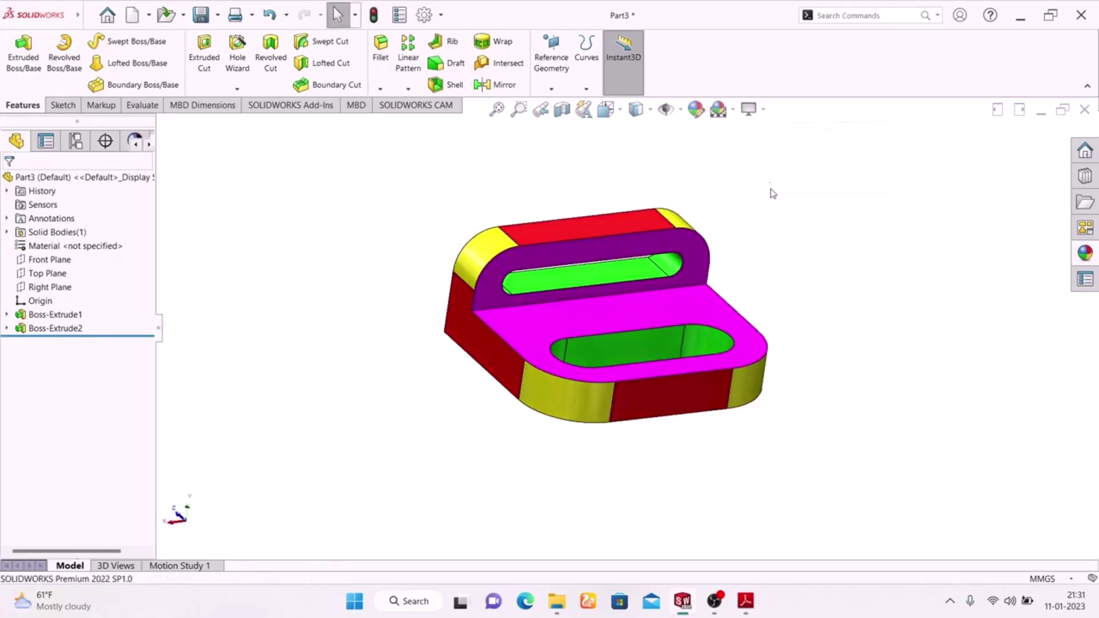
middle_drag(788, 261, 724, 360)
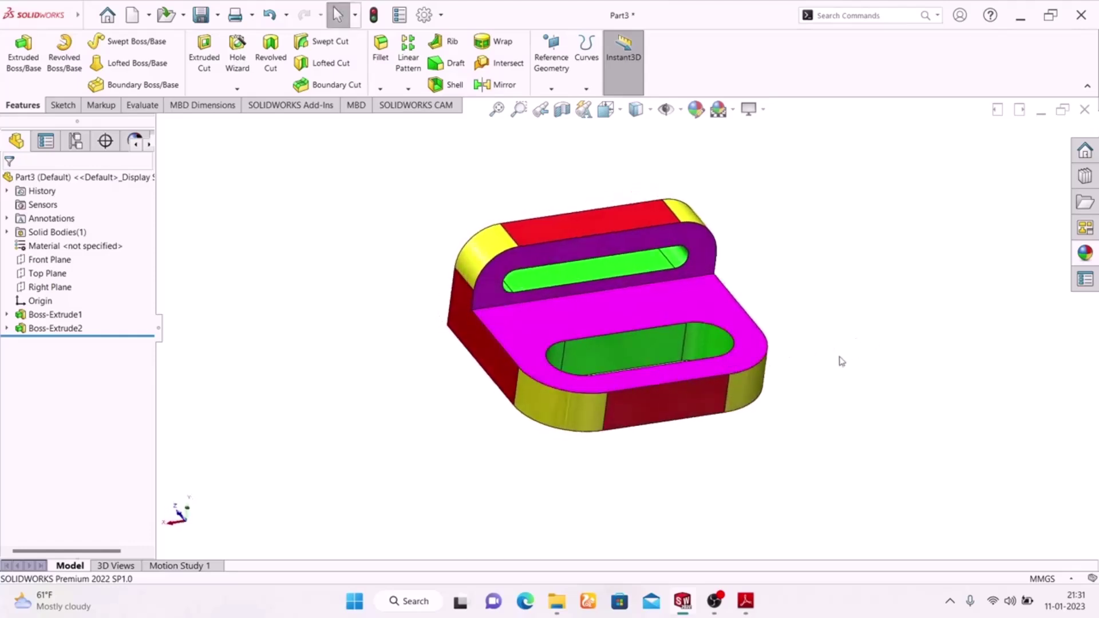
click(749, 108)
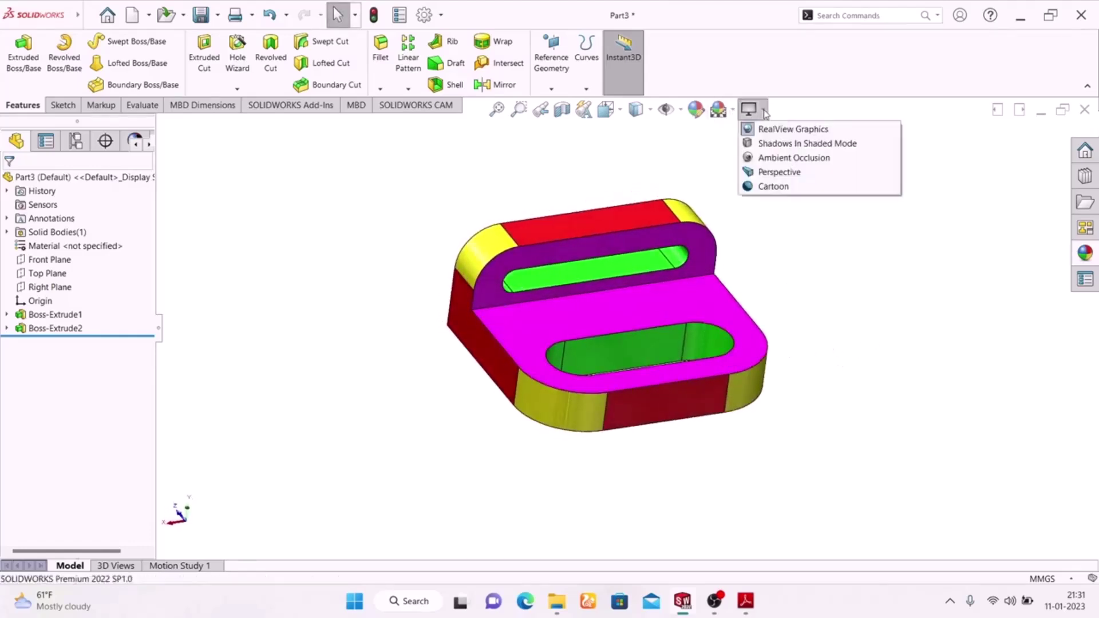
click(770, 138)
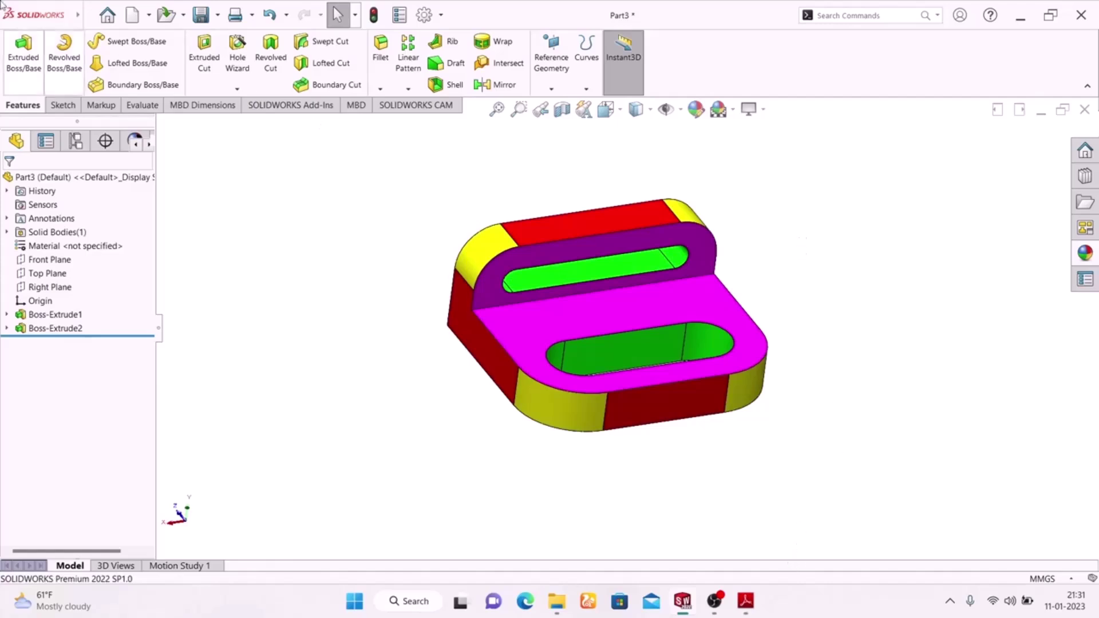
Open the Welcome window with the new and recent document options.
click(107, 17)
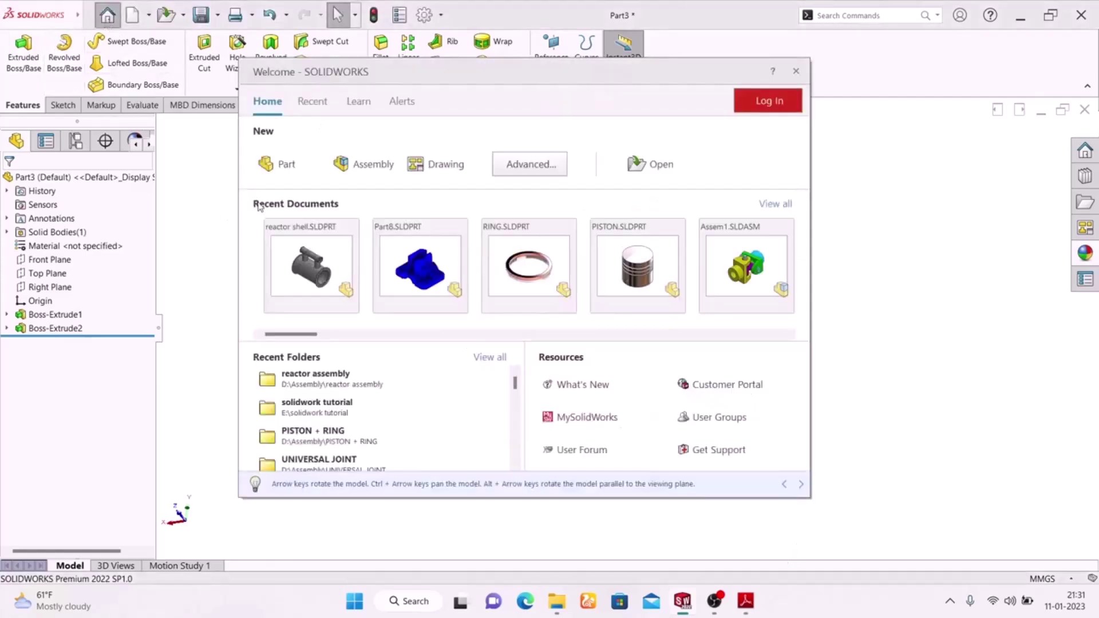